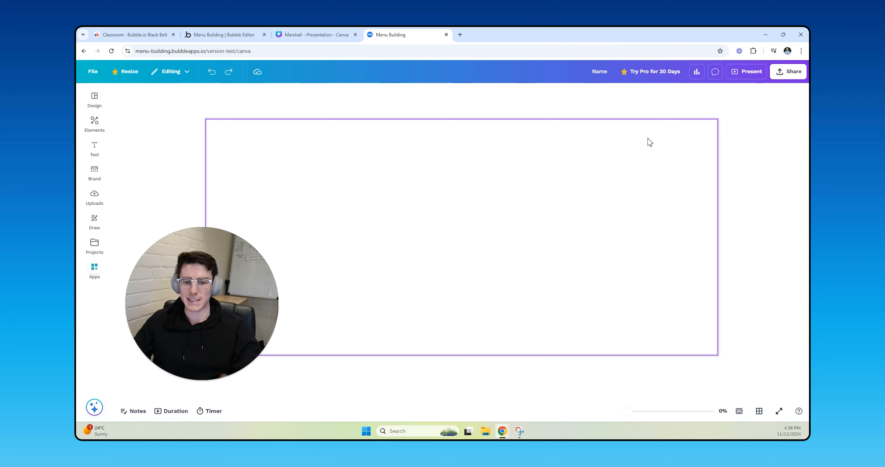
# - Compare the original Canva presentation editor with the rebuilt canva page, checking their header, side menu and blank canvas
pyautogui.click(345, 38)
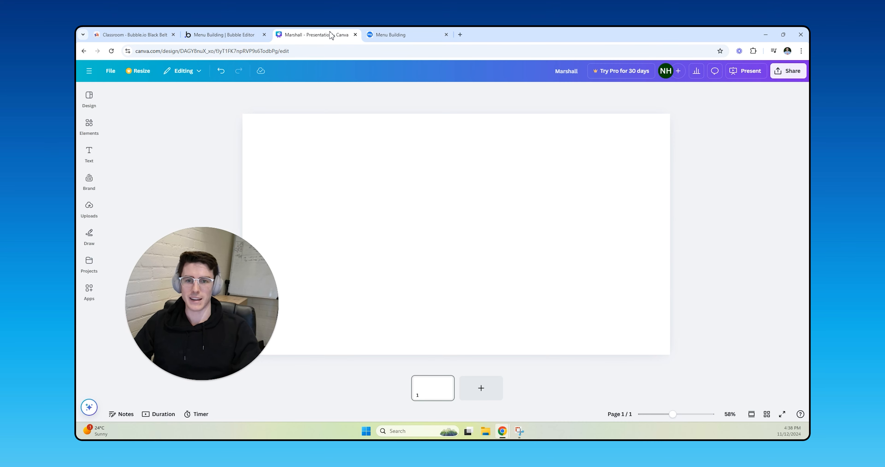
pyautogui.click(401, 36)
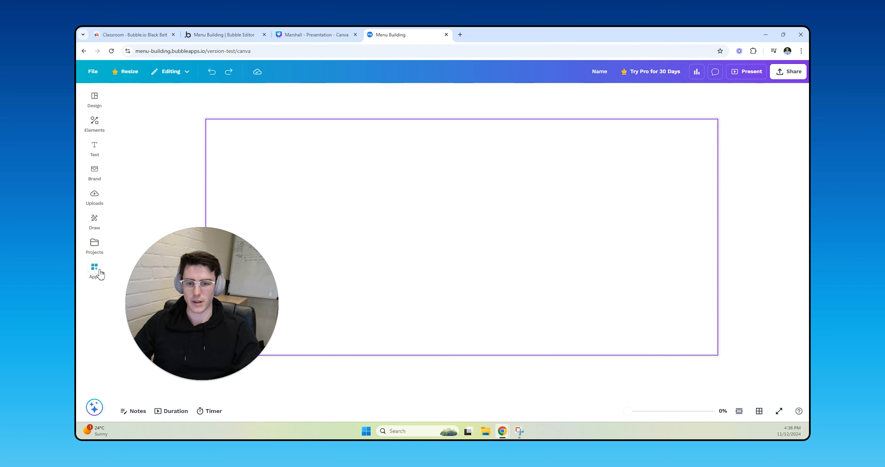
pyautogui.click(336, 33)
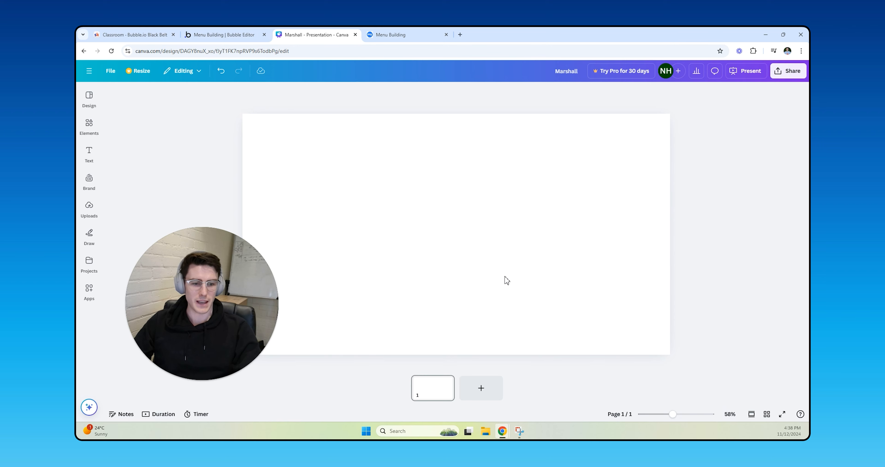
pyautogui.click(369, 30)
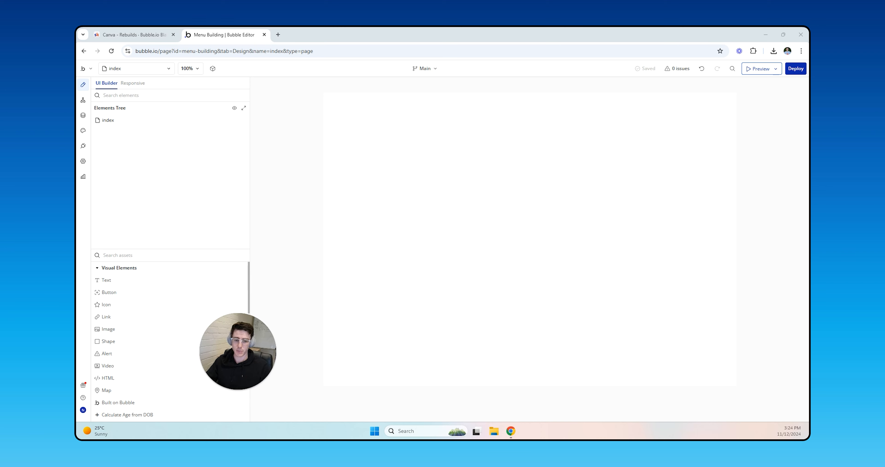
# - Find the Rebuilds course in the Bubble.io Black Belt classroom and open its Canva lesson
pyautogui.click(148, 36)
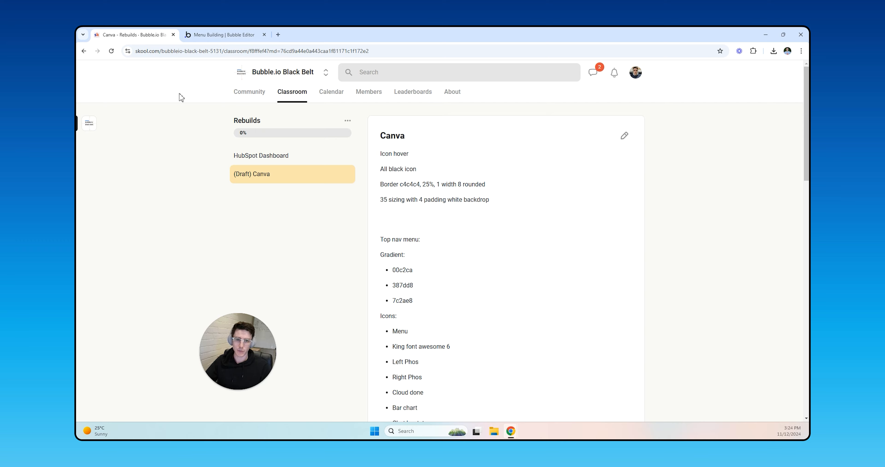
pyautogui.click(282, 93)
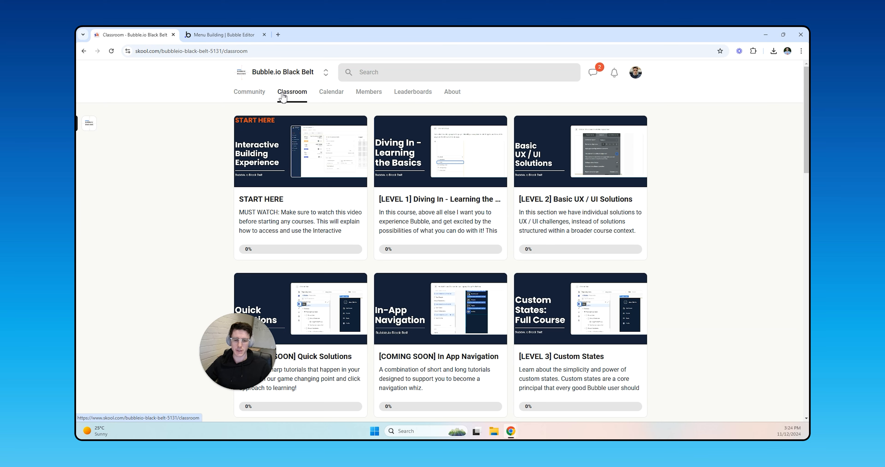
pyautogui.scroll(-3, 209, 230)
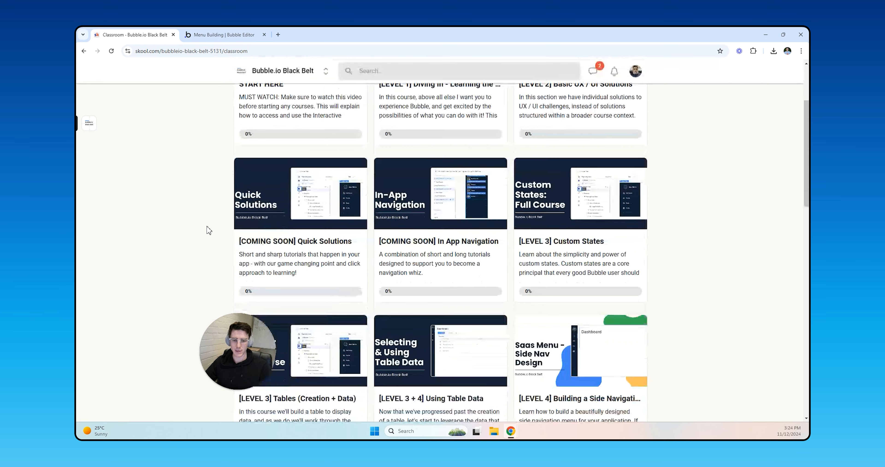
pyautogui.scroll(-13, 208, 230)
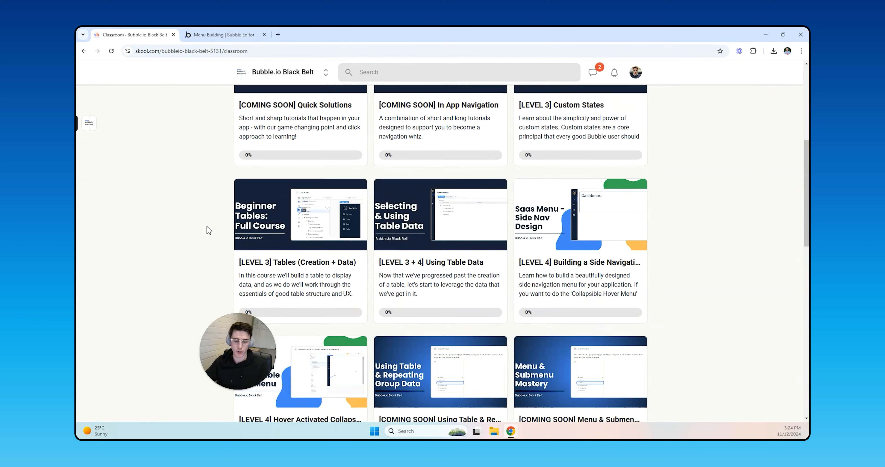
pyautogui.scroll(-5, 208, 229)
pyautogui.scroll(3, 209, 229)
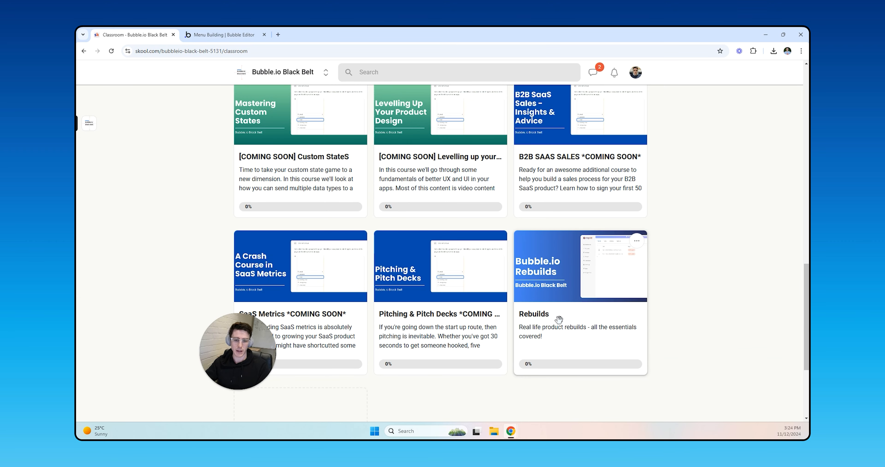
pyautogui.click(559, 319)
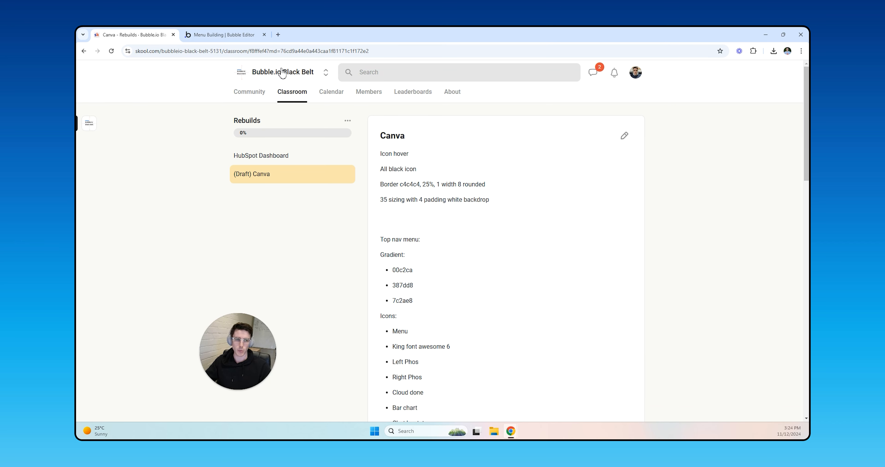
# - Review the Canva lesson's notes on gradient colours and navigation icons, and return to the classroom's course overview
pyautogui.scroll(-5, 534, 209)
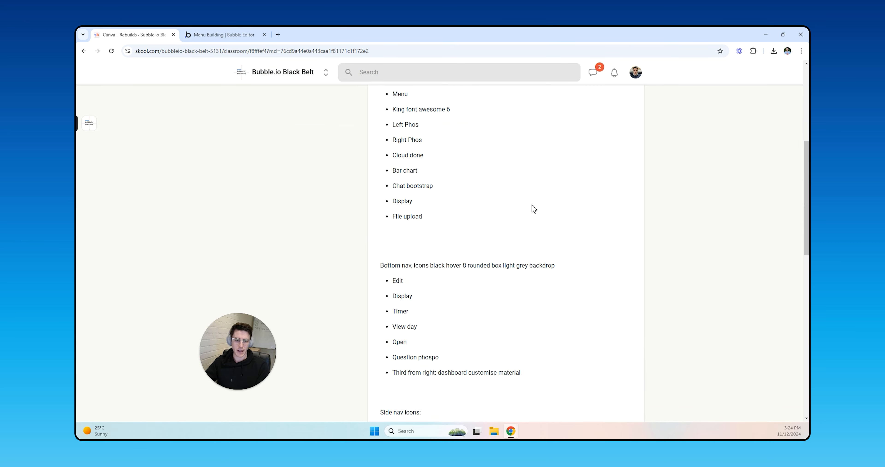
pyautogui.scroll(-10, 533, 208)
pyautogui.scroll(15, 533, 208)
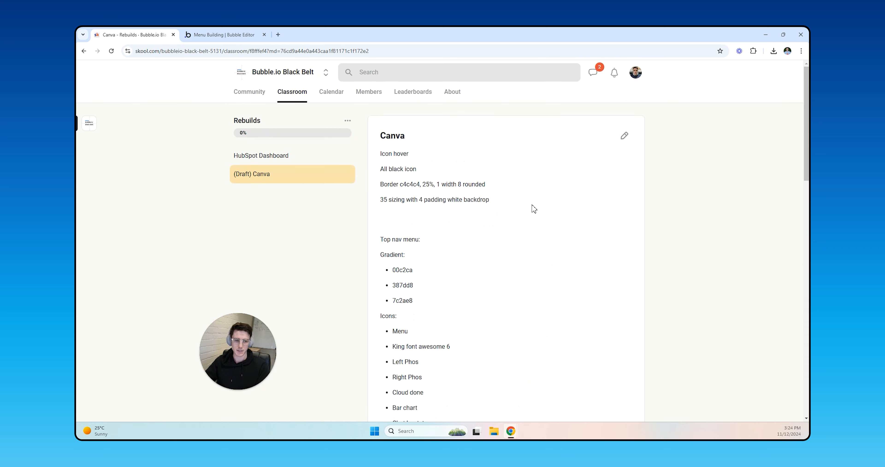
pyautogui.click(292, 96)
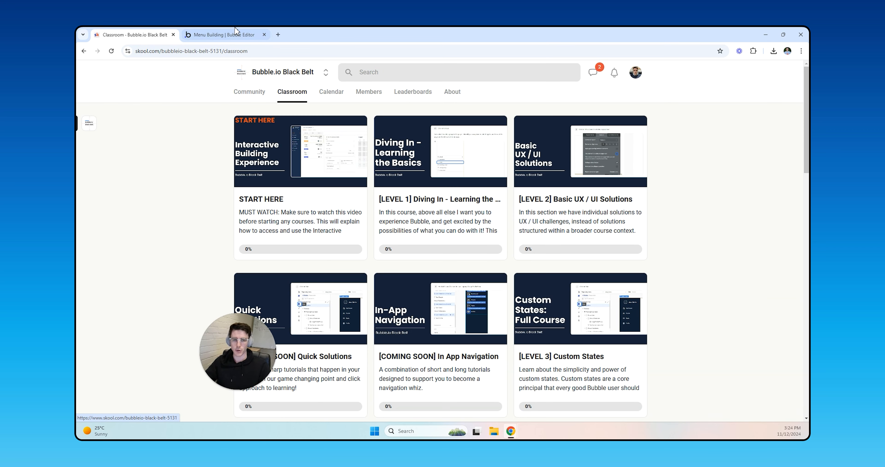
# - Switch to the Bubble editor and create a new web page named canva
pyautogui.click(234, 32)
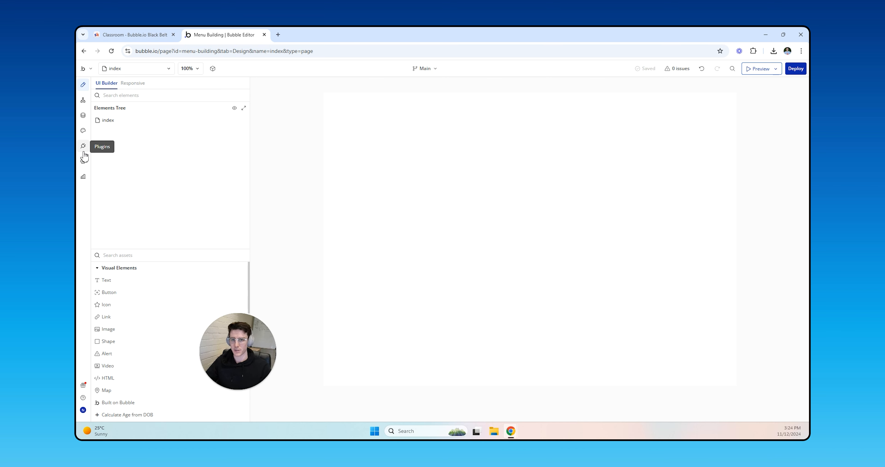
pyautogui.click(118, 73)
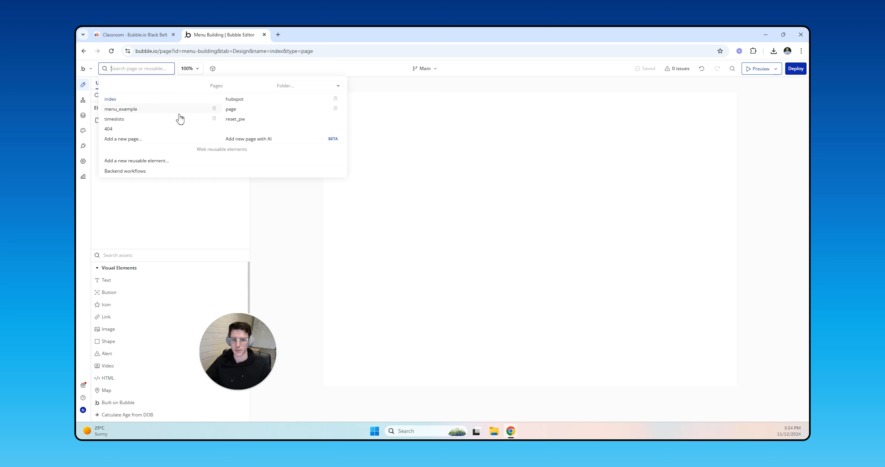
pyautogui.click(131, 141)
pyautogui.click(449, 234)
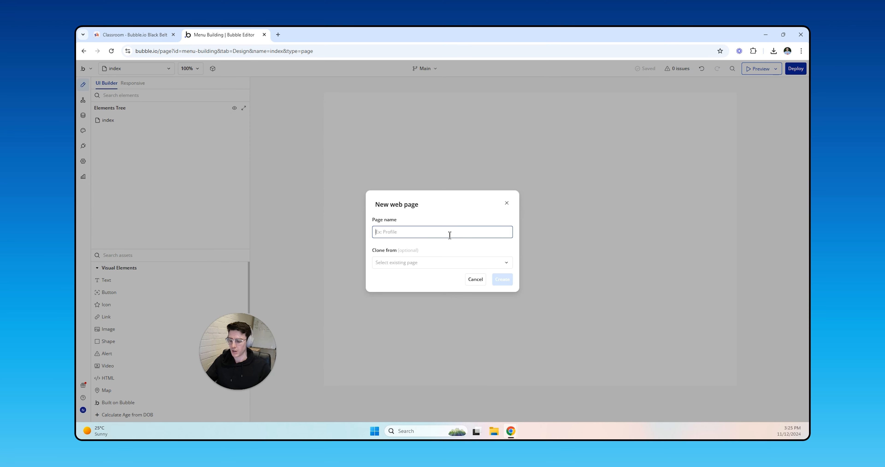
pyautogui.write('Canva')
pyautogui.click(501, 279)
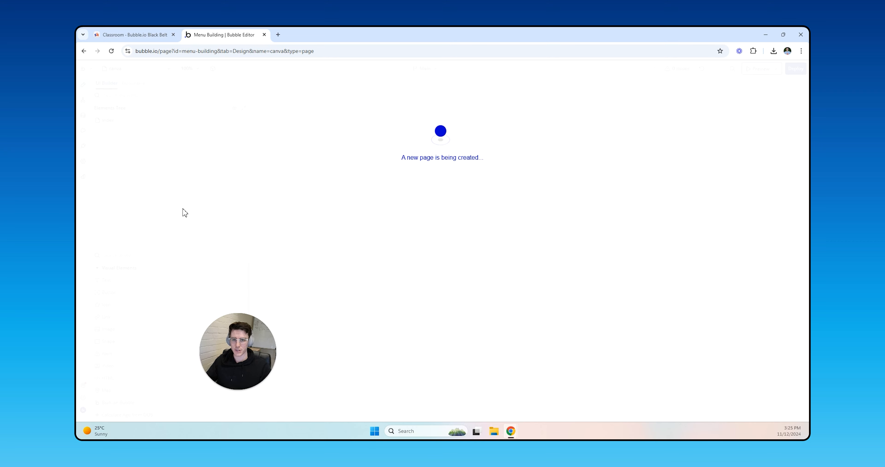
# - Set the container layout of the canva page to Column
pyautogui.click(558, 222)
pyautogui.moveTo(667, 108); pyautogui.dragTo(558, 208)
pyautogui.click(585, 129)
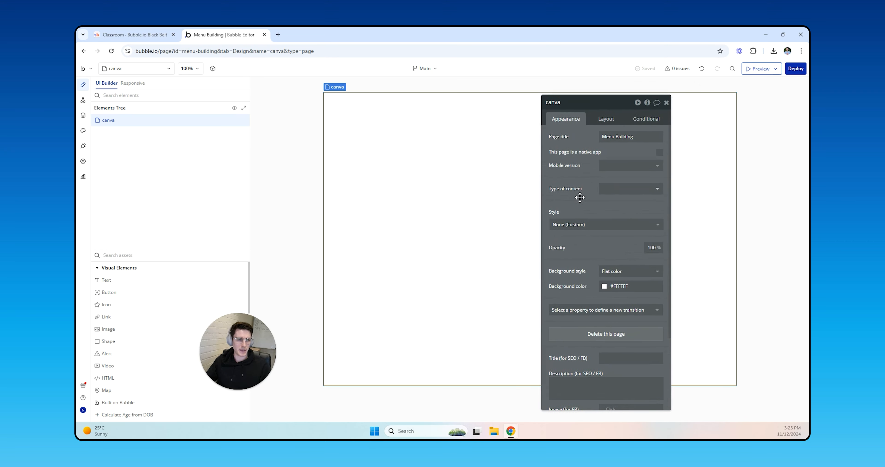
pyautogui.click(554, 100)
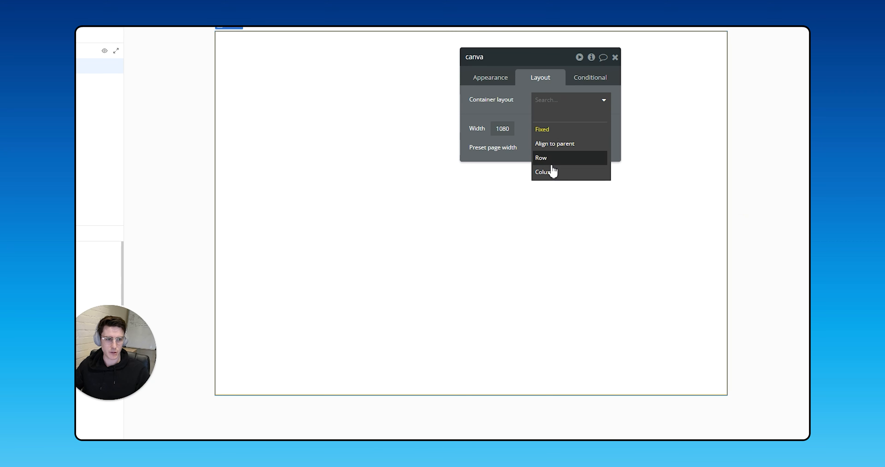
pyautogui.click(542, 158)
pyautogui.click(550, 99)
pyautogui.click(545, 171)
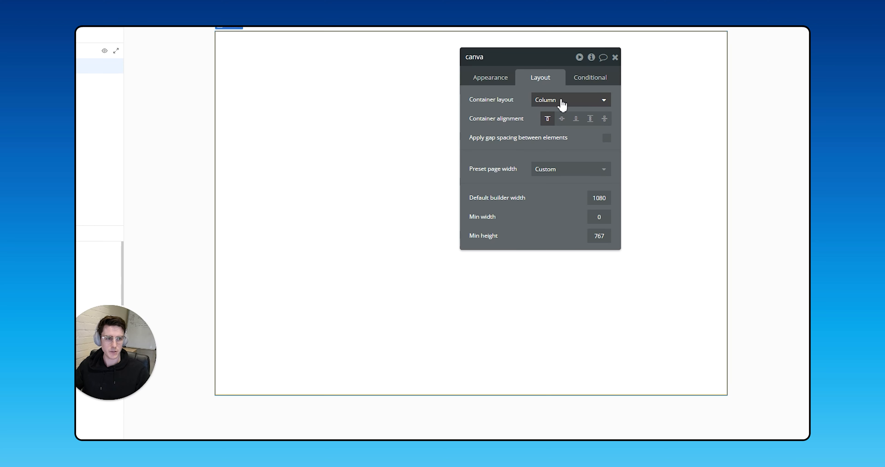
# - Set the page's default builder width to 1400 and its minimum height to 800
pyautogui.click(598, 198)
pyautogui.doubleClick(601, 198)
pyautogui.write('1400')
pyautogui.press('Tab')
pyautogui.press('Tab')
pyautogui.write('800')
pyautogui.press('Return')
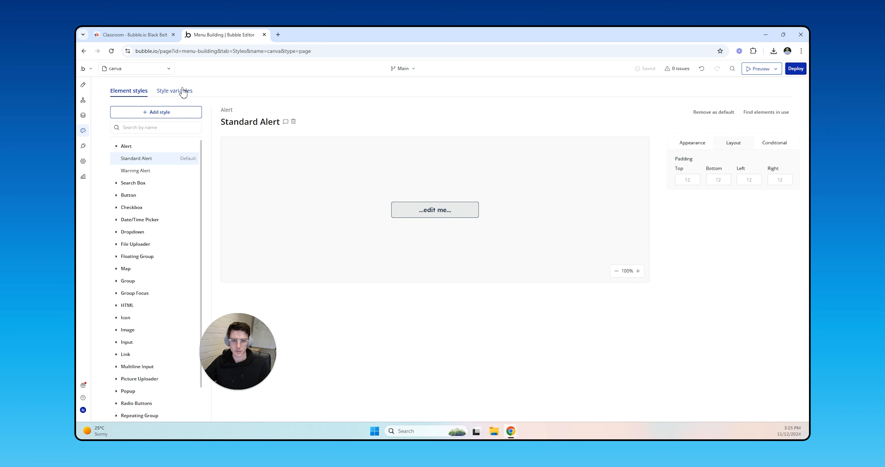
# - Set the default App Font in the app's style variables to Work Sans
pyautogui.click(183, 91)
pyautogui.click(736, 147)
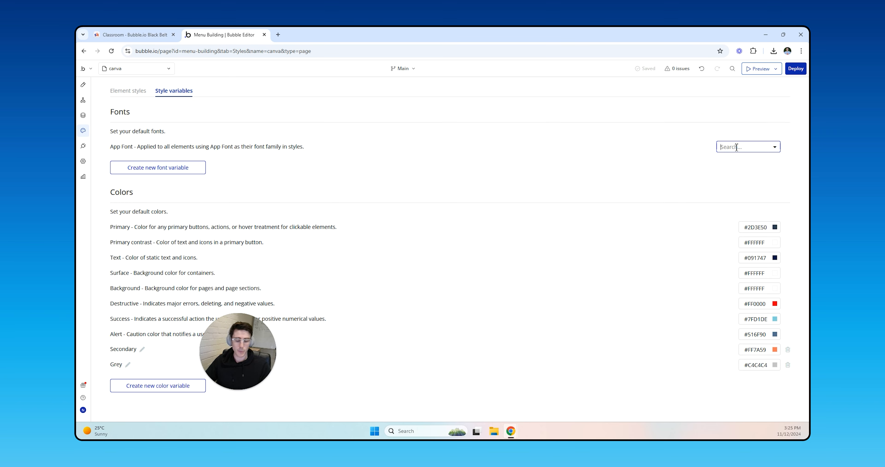
pyautogui.write('work')
pyautogui.click(733, 163)
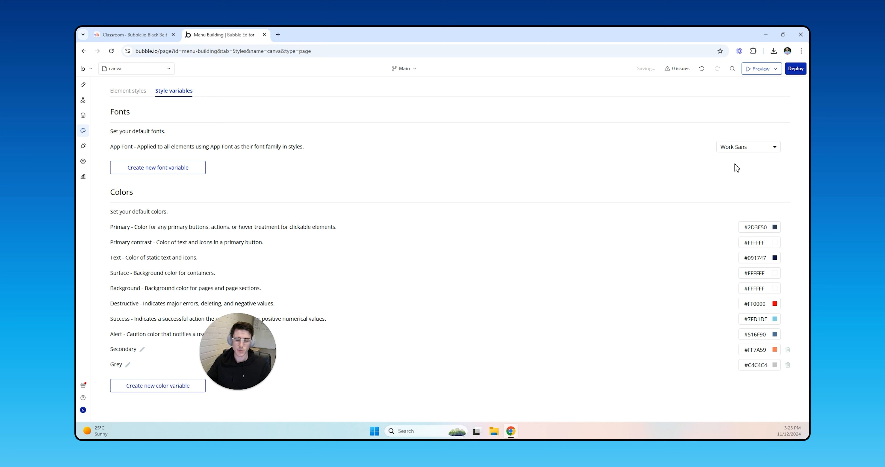
# - Change the Primary colour variable to #00C2CA
pyautogui.click(760, 227)
pyautogui.doubleClick(760, 225)
pyautogui.write('00c2ca')
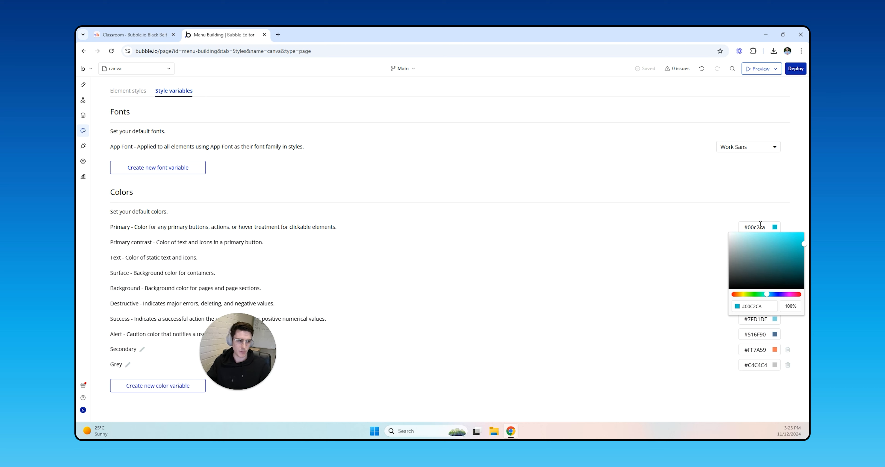
pyautogui.click(724, 216)
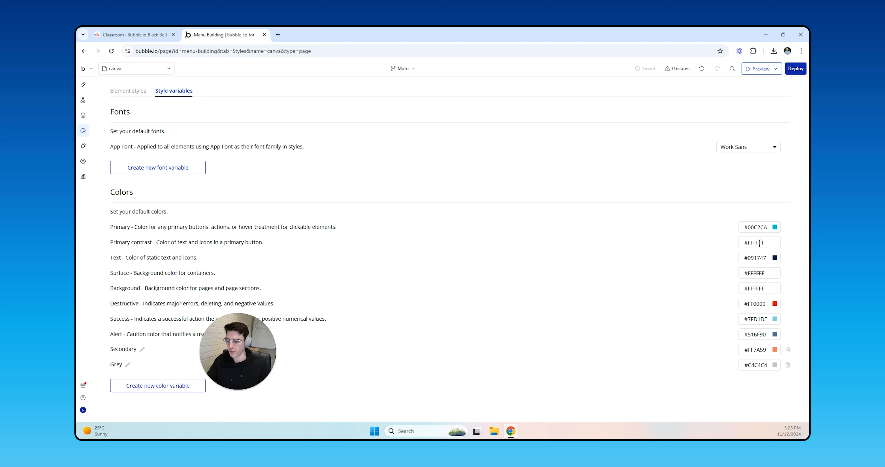
# - Change the Grey colour variable to the darker grey #999999
pyautogui.click(765, 367)
pyautogui.moveTo(746, 354); pyautogui.dragTo(708, 367)
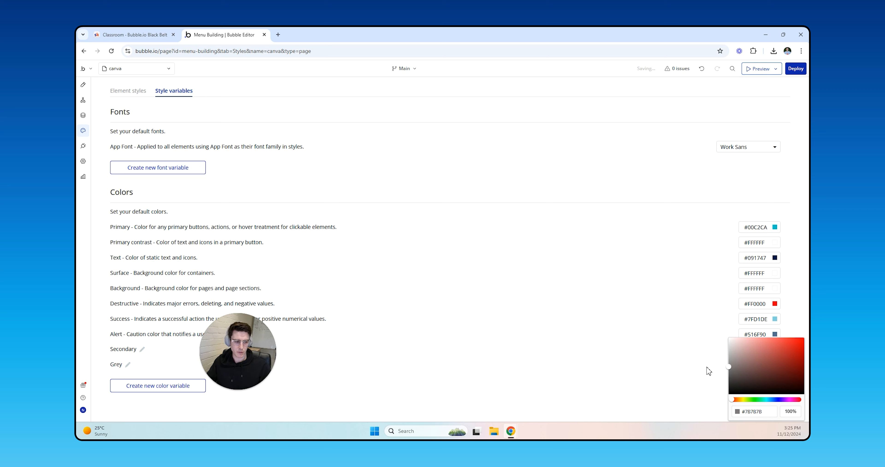
pyautogui.click(707, 364)
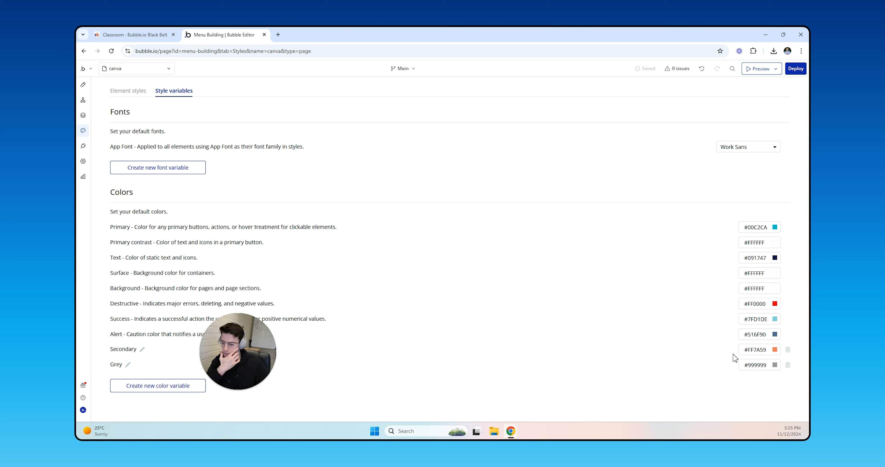
# - Return to the design view and place a Group container on the canva page
pyautogui.click(83, 85)
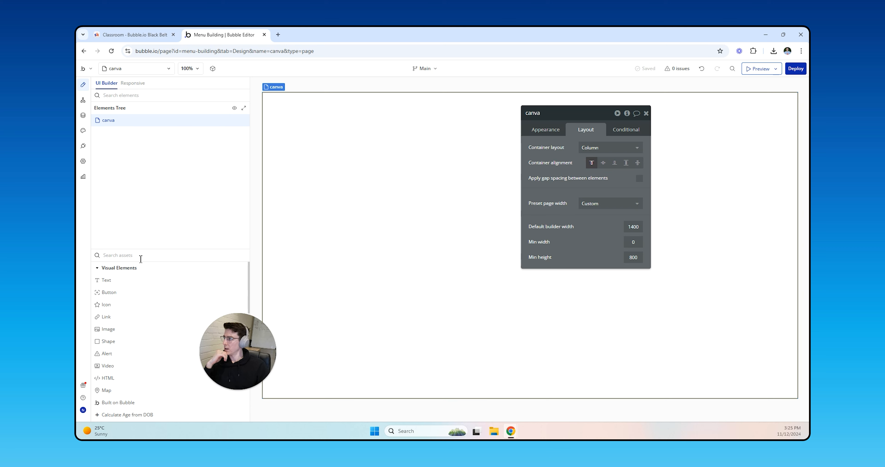
pyautogui.write('gr')
pyautogui.click(138, 280)
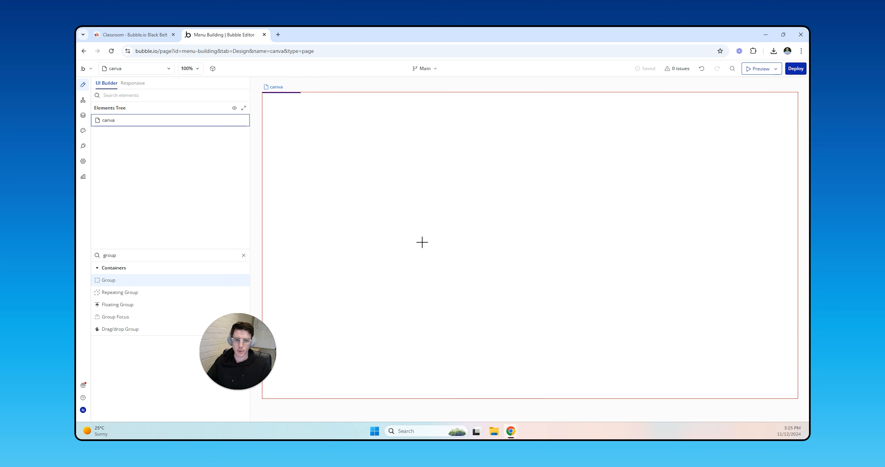
pyautogui.click(421, 243)
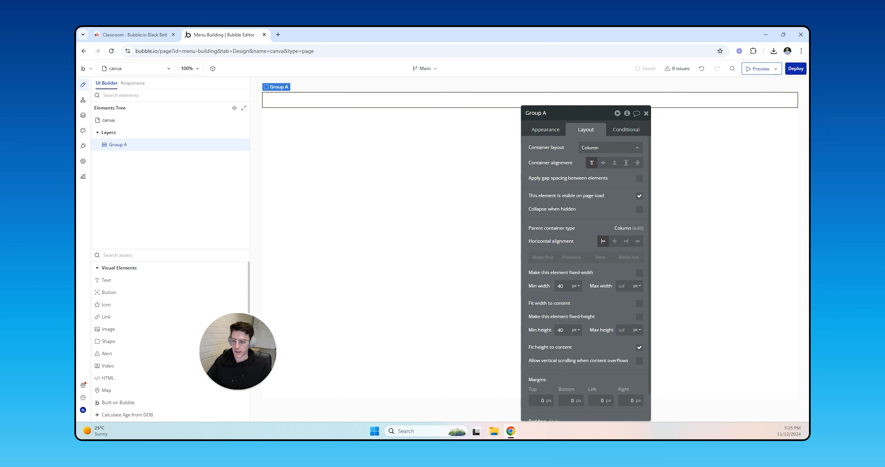
# - Set the new group's top margin to 60 px
pyautogui.moveTo(551, 361); pyautogui.dragTo(561, 297)
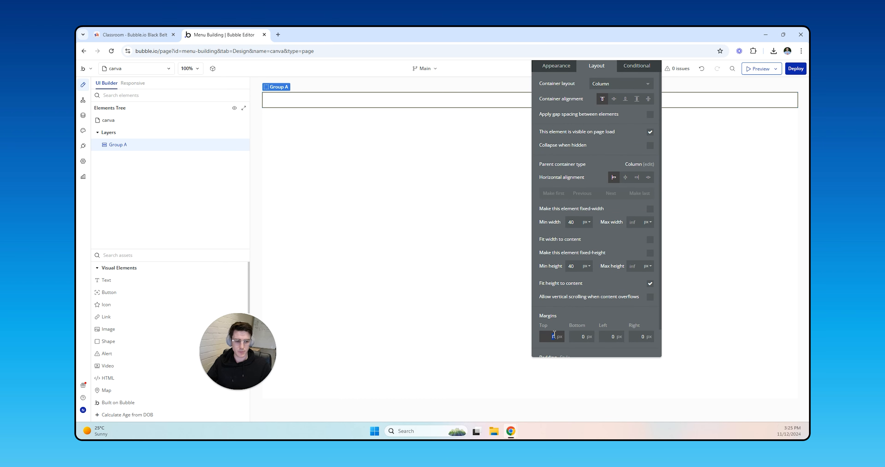
pyautogui.write('60')
pyautogui.press('Tab')
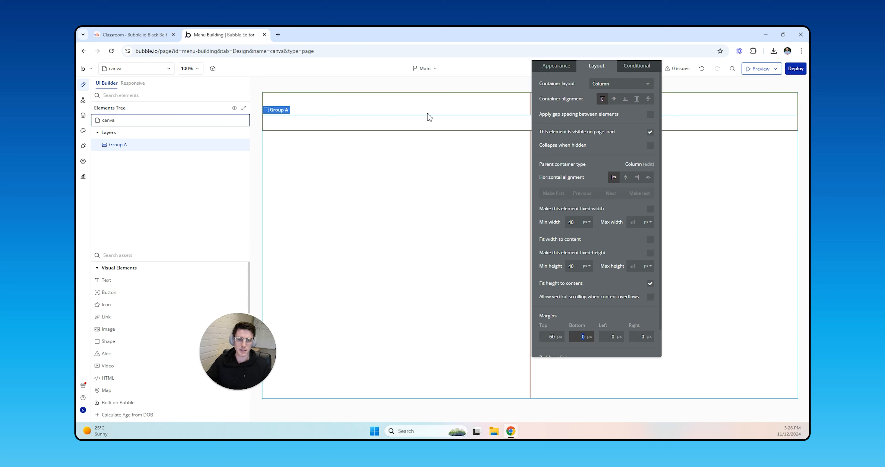
# - Rename the group as Group Page and turn off fitting its height to content
pyautogui.moveTo(592, 122); pyautogui.dragTo(591, 164)
pyautogui.click(565, 94)
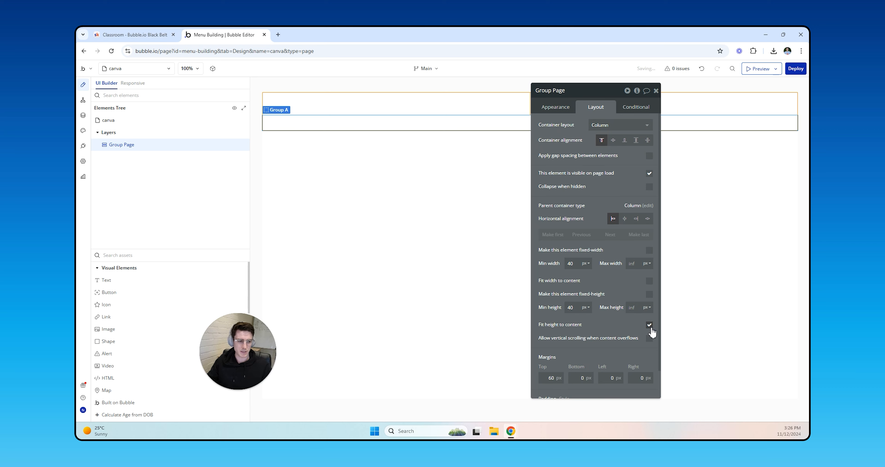
pyautogui.click(648, 325)
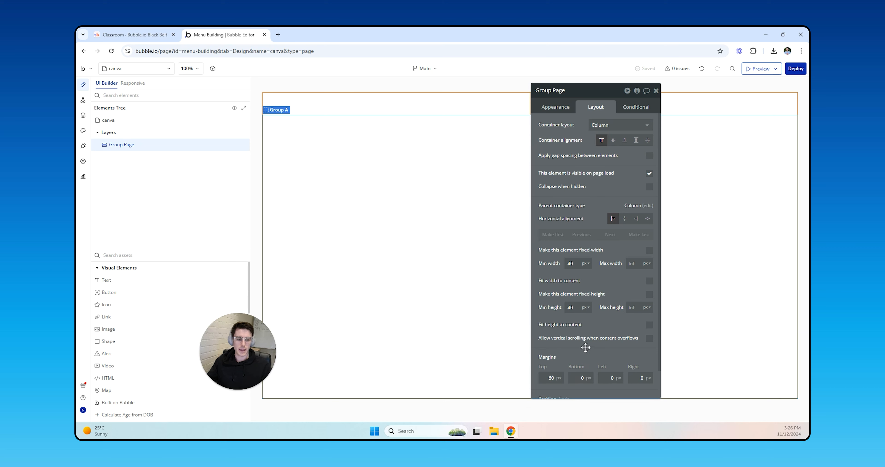
pyautogui.moveTo(585, 348); pyautogui.dragTo(611, 292)
pyautogui.scroll(-1, 605, 328)
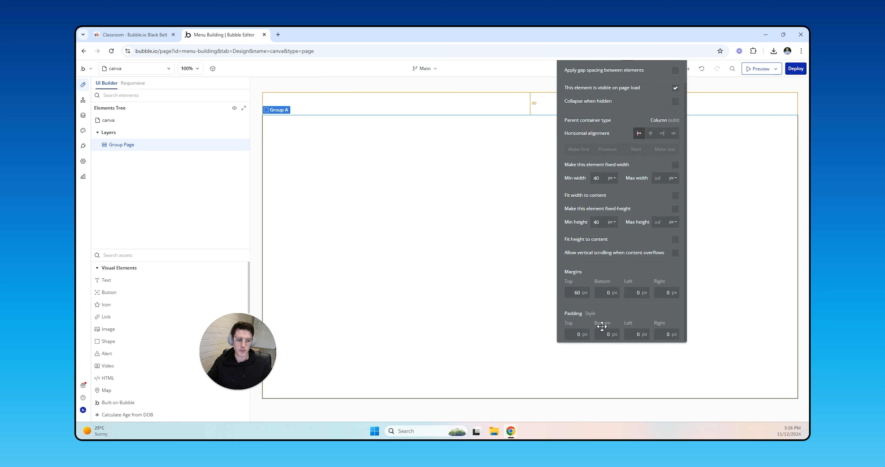
# - Set Group Page's padding to 8 px on all four sides
pyautogui.write('8')
pyautogui.press('Tab')
pyautogui.write('8')
pyautogui.press('Tab')
pyautogui.write('8')
pyautogui.press('Tab')
pyautogui.write('8')
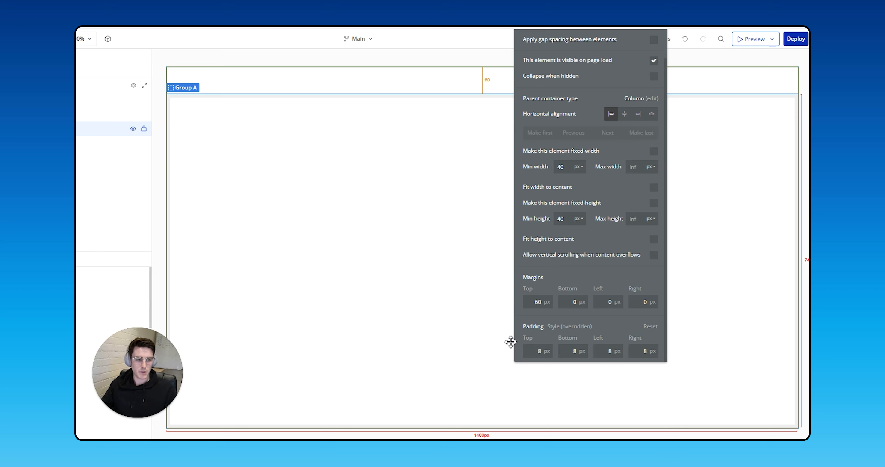
# - Return Group Page's top, bottom, left and right padding to 0 px
pyautogui.click(539, 350)
pyautogui.write('0')
pyautogui.press('Tab')
pyautogui.write('0')
pyautogui.press('Tab')
pyautogui.write('0')
pyautogui.press('Tab')
pyautogui.write('0')
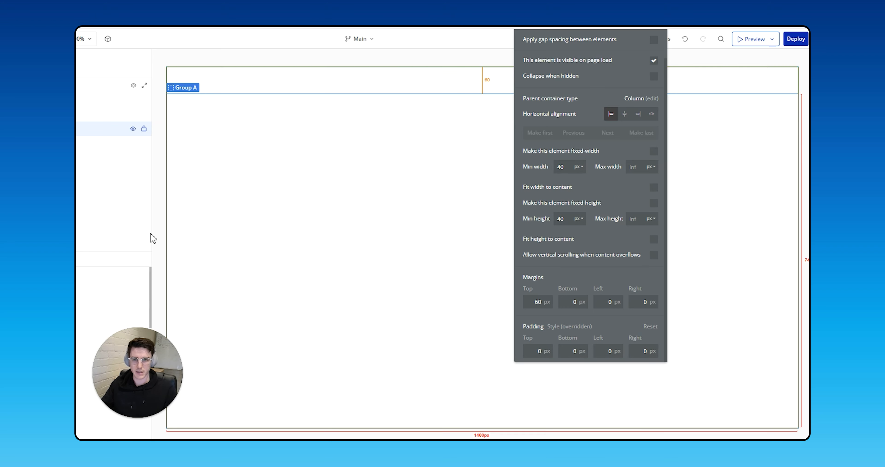
# - Find the Floating Group container and place one at the top of the canva page
pyautogui.click(137, 253)
pyautogui.write('floating')
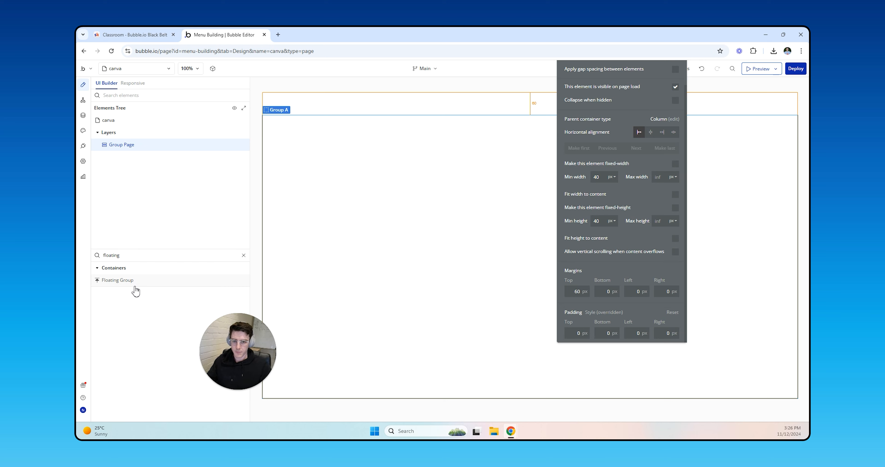
pyautogui.click(134, 281)
pyautogui.click(293, 104)
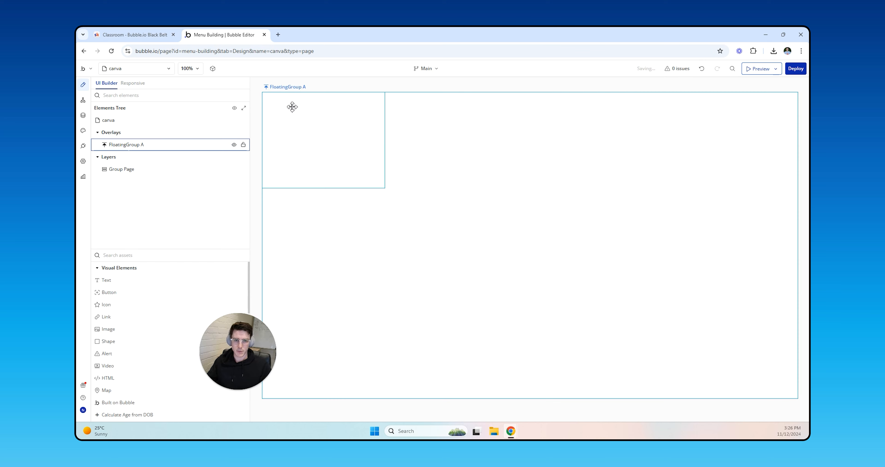
pyautogui.moveTo(602, 76); pyautogui.dragTo(586, 152)
pyautogui.click(462, 164)
pyautogui.click(316, 98)
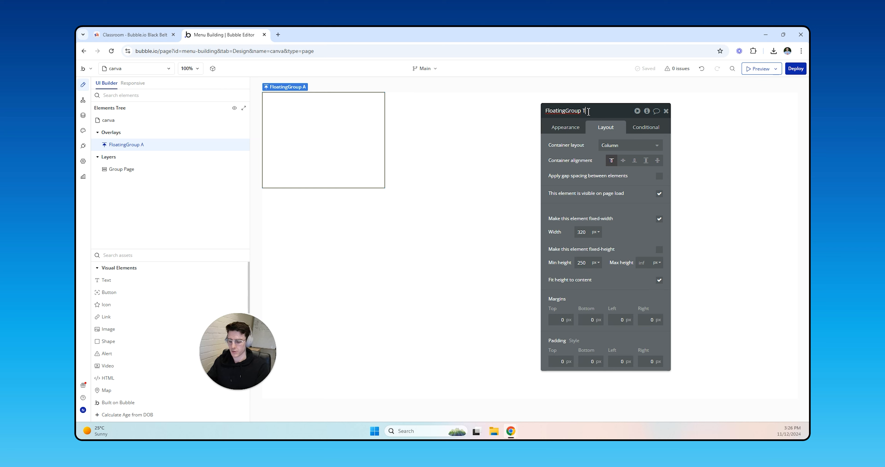
# - Rename the floating group as FloatingGroup TopNav and turn off its fixed width
pyautogui.write('an')
pyautogui.press('Return')
pyautogui.write('TopNav')
pyautogui.press('Return')
pyautogui.click(588, 232)
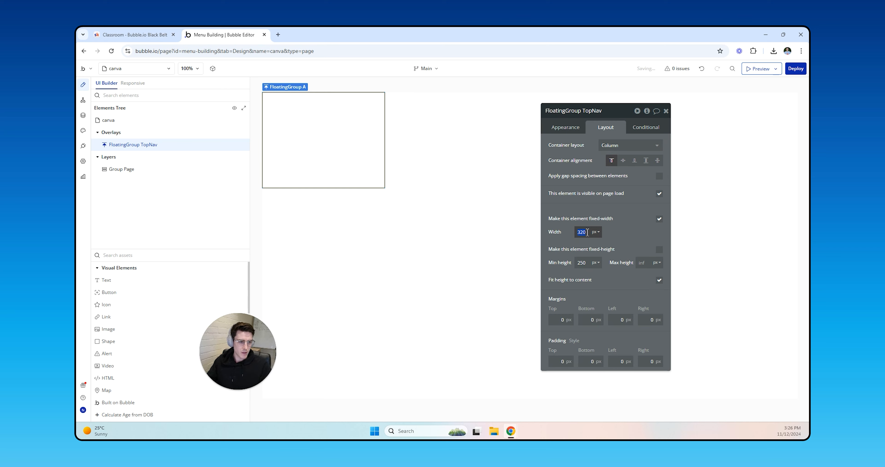
pyautogui.click(659, 220)
# - Set FloatingGroup TopNav's minimum and maximum height to 8%
pyautogui.click(584, 277)
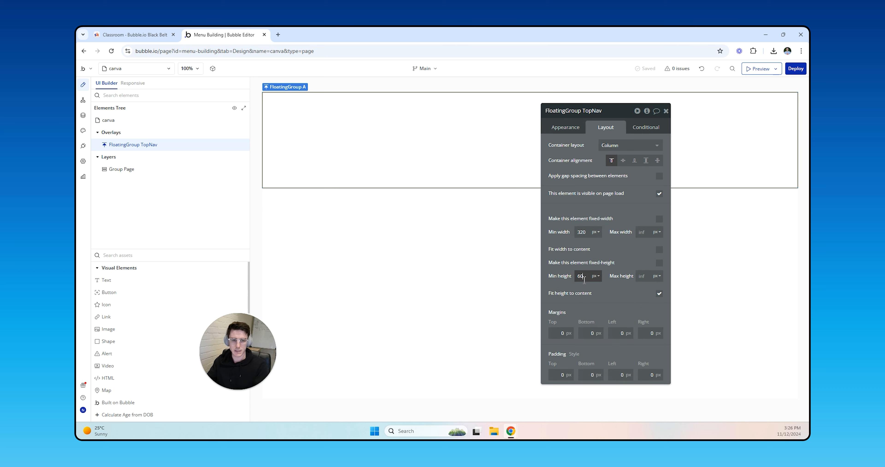
pyautogui.write('8')
pyautogui.click(595, 276)
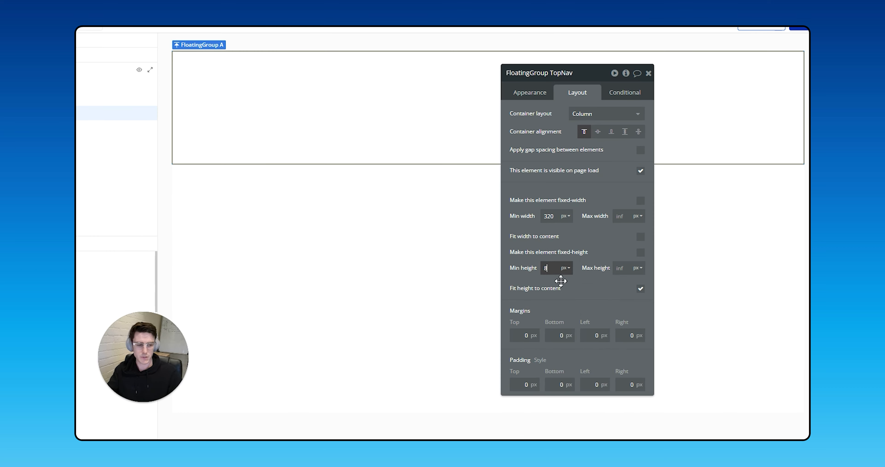
pyautogui.click(565, 296)
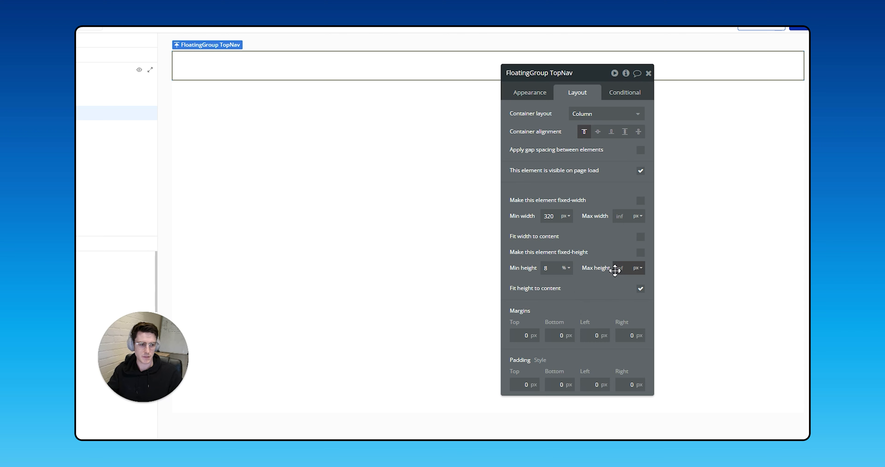
pyautogui.click(629, 268)
pyautogui.write('8')
pyautogui.click(638, 268)
pyautogui.click(633, 295)
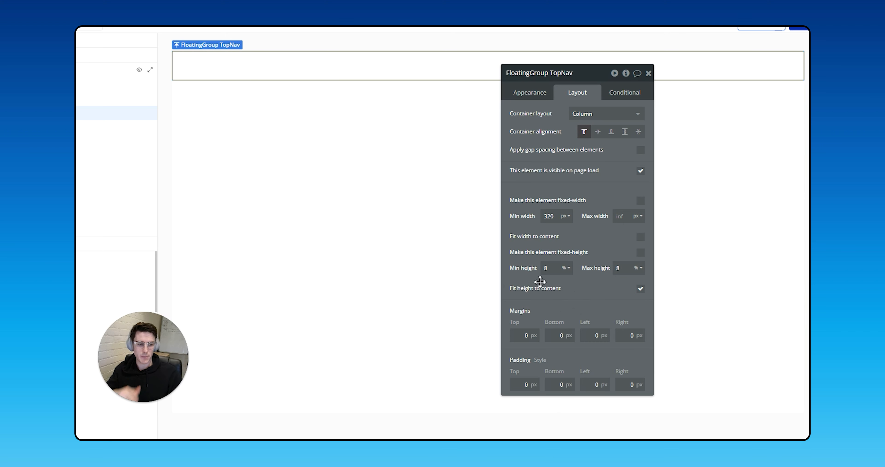
# - Reduce FloatingGroup TopNav's minimum and maximum height to 7%
pyautogui.doubleClick(548, 267)
pyautogui.write('7')
pyautogui.doubleClick(627, 268)
pyautogui.write('7')
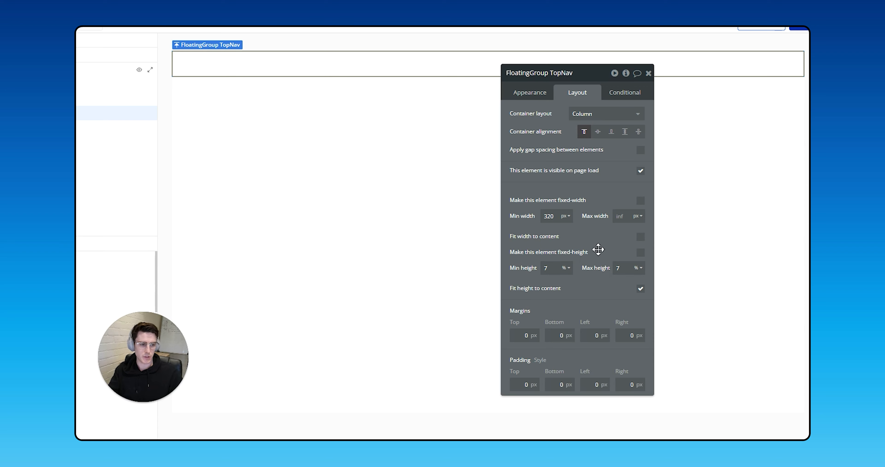
# - Change FloatingGroup TopNav's background style to Gradient
pyautogui.click(526, 94)
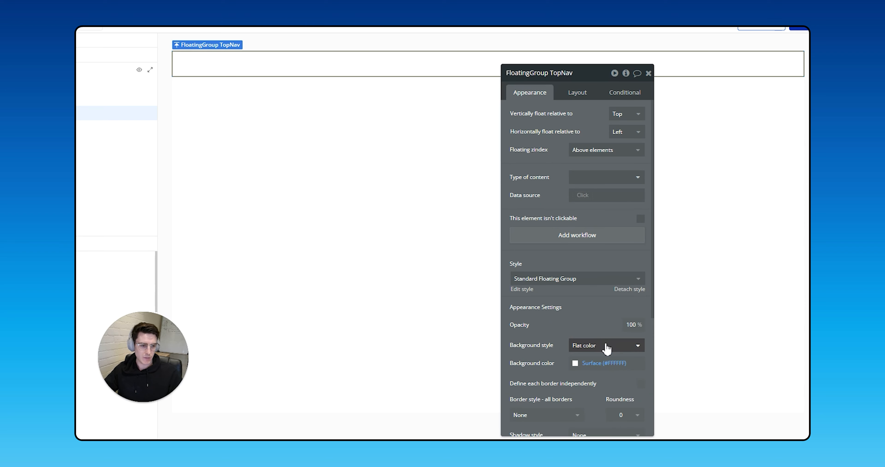
pyautogui.scroll(-3, 615, 302)
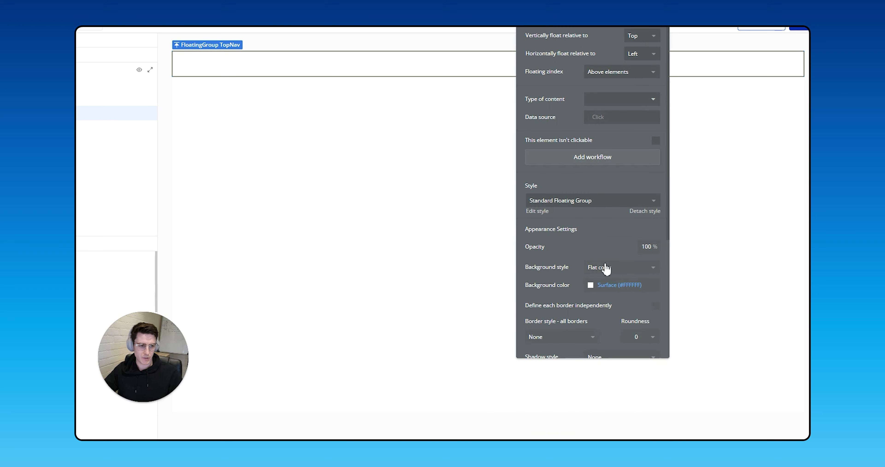
pyautogui.click(606, 269)
pyautogui.click(605, 325)
pyautogui.scroll(-5, 584, 296)
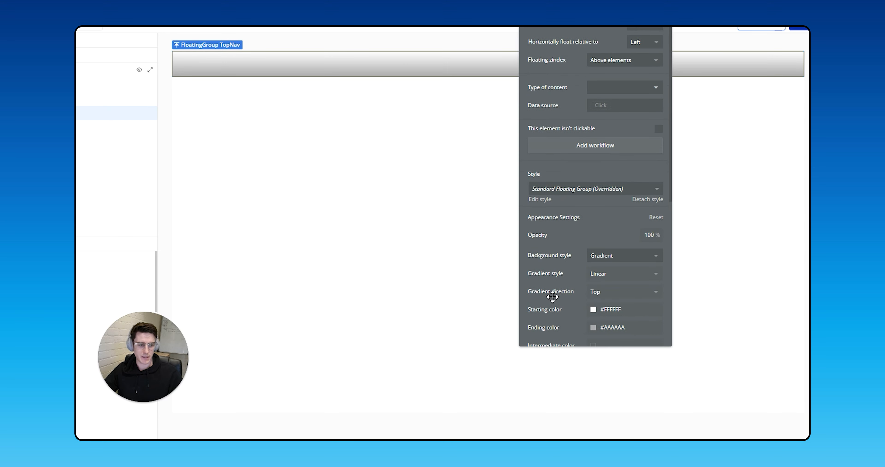
# - Set the top nav gradient's starting color to #00C2CA and its direction to Left
pyautogui.scroll(2, 553, 290)
pyautogui.scroll(-3, 556, 285)
pyautogui.scroll(3, 557, 282)
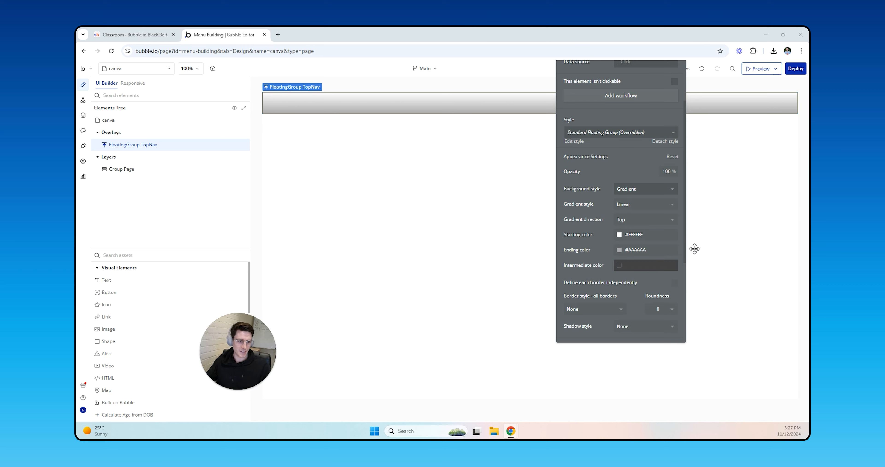
pyautogui.click(637, 235)
pyautogui.write('#00C2CA')
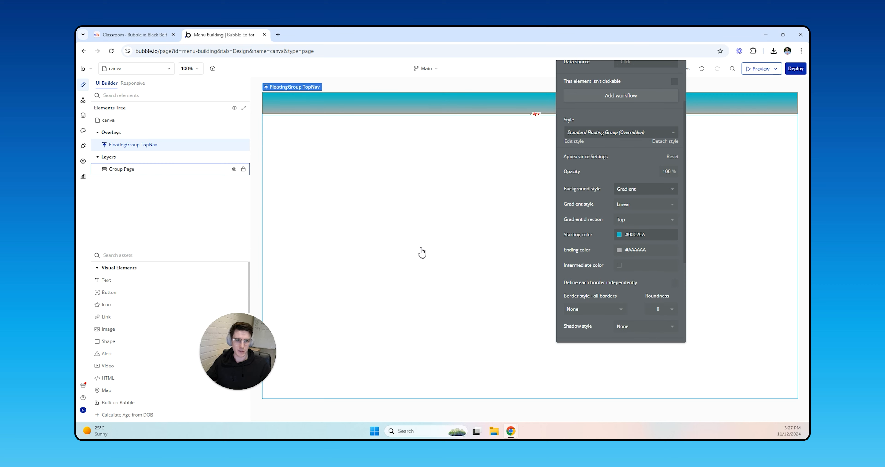
pyautogui.click(650, 219)
pyautogui.click(624, 265)
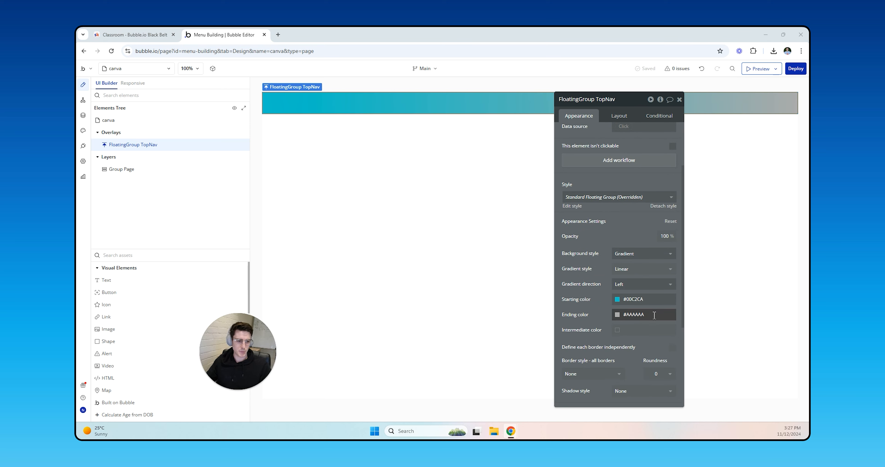
# - Set the top nav gradient's intermediate color to #387DD8 and its ending color to #7C2AE8
pyautogui.click(617, 314)
pyautogui.write('387DD8')
pyautogui.click(594, 284)
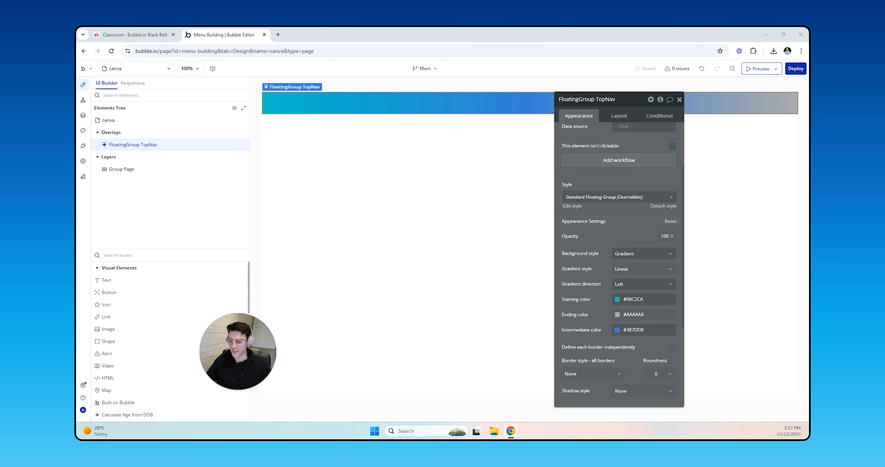
pyautogui.click(618, 315)
pyautogui.click(587, 304)
pyautogui.click(638, 316)
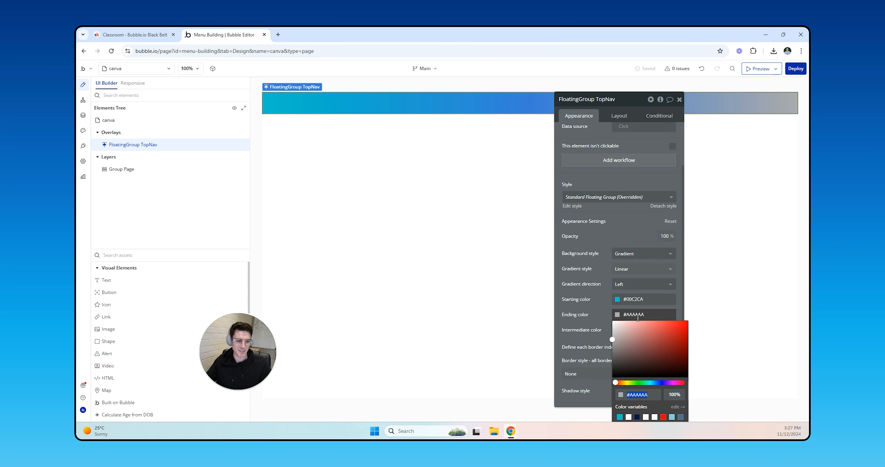
pyautogui.write('#7C2AE8')
pyautogui.click(586, 310)
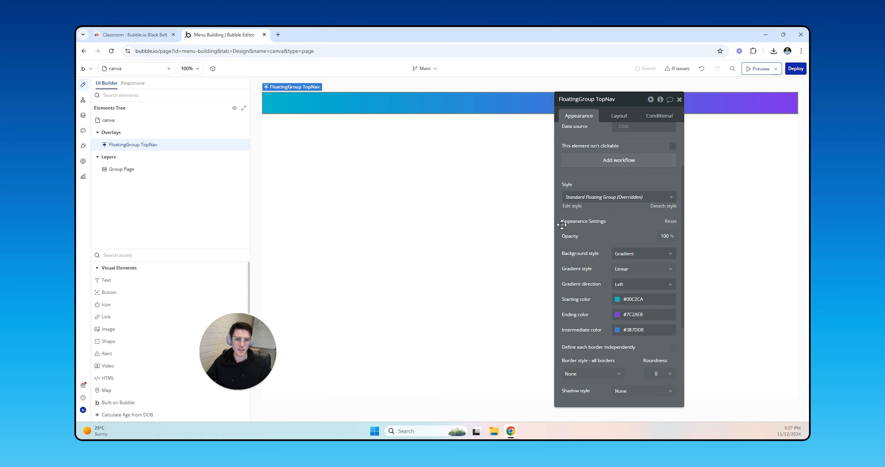
# - Compare the layout settings of Group Page and FloatingGroup TopNav, checking Group Page's top margin against the nav's height
pyautogui.click(455, 213)
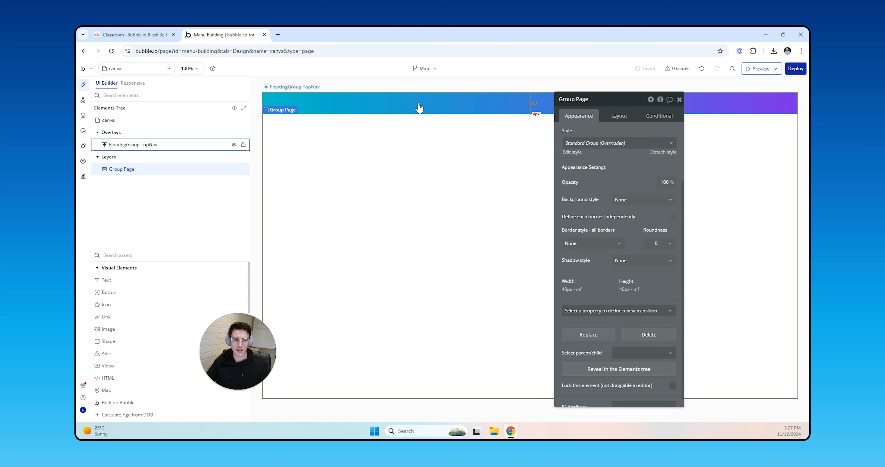
pyautogui.click(375, 103)
pyautogui.click(455, 258)
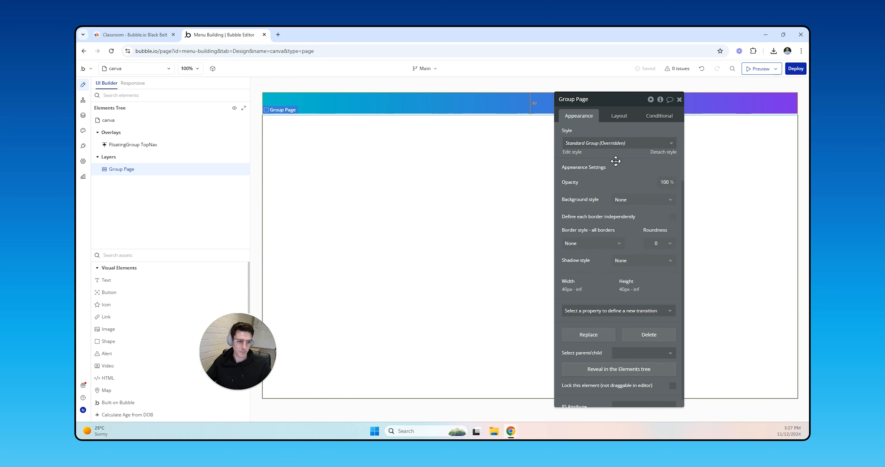
pyautogui.click(618, 116)
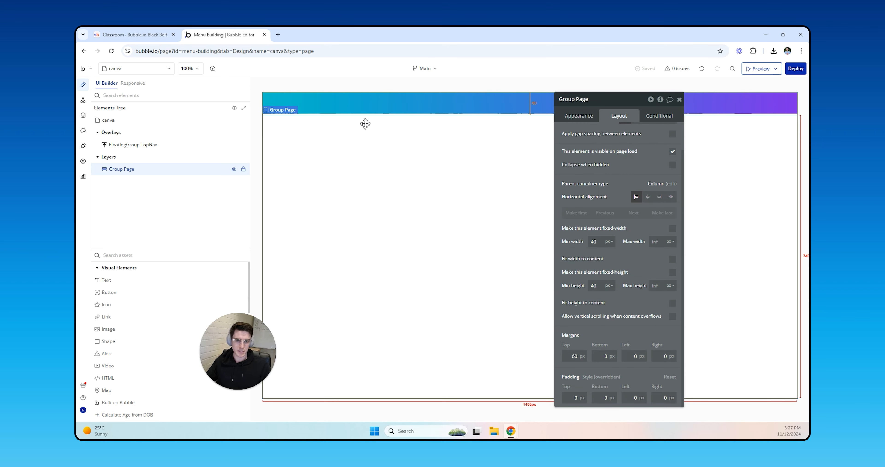
pyautogui.click(358, 112)
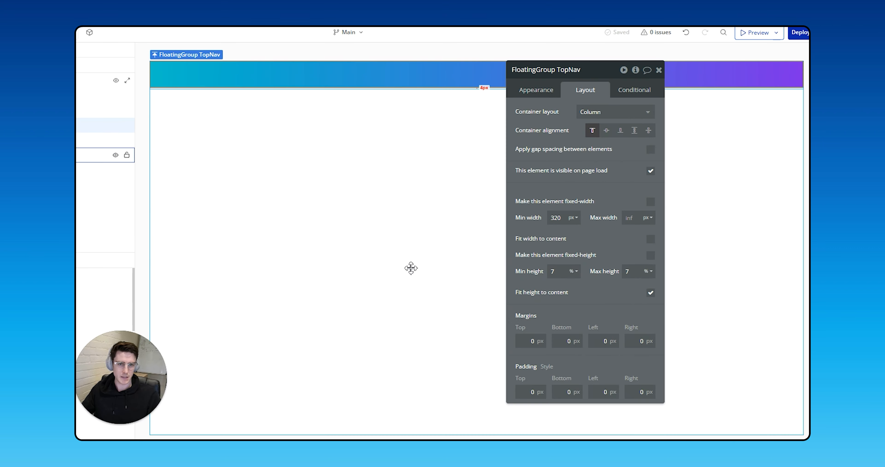
pyautogui.click(411, 268)
pyautogui.click(535, 420)
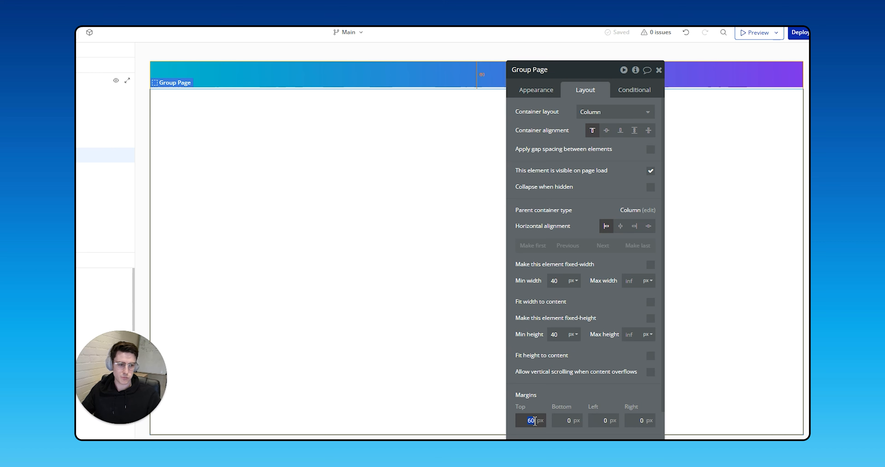
# - Set FloatingGroup TopNav's minimum and maximum height to 60 px
pyautogui.click(326, 80)
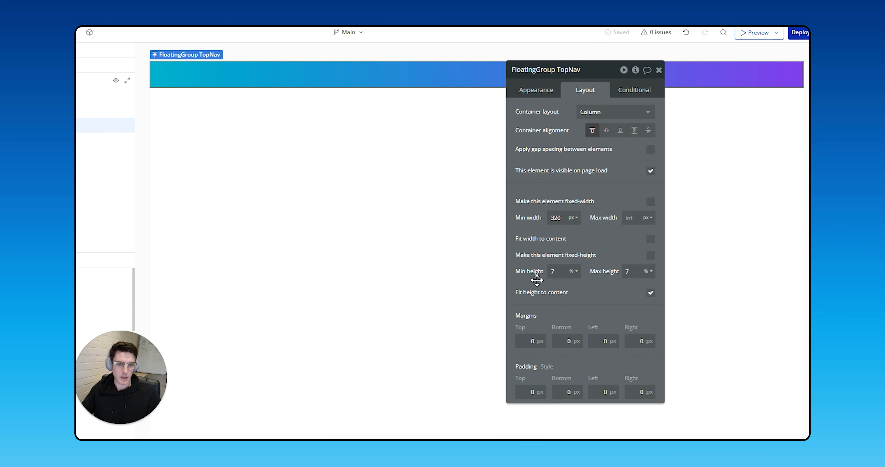
pyautogui.click(573, 272)
pyautogui.click(575, 302)
pyautogui.doubleClick(556, 270)
pyautogui.write('60')
pyautogui.press('Tab')
pyautogui.write('60')
pyautogui.click(647, 271)
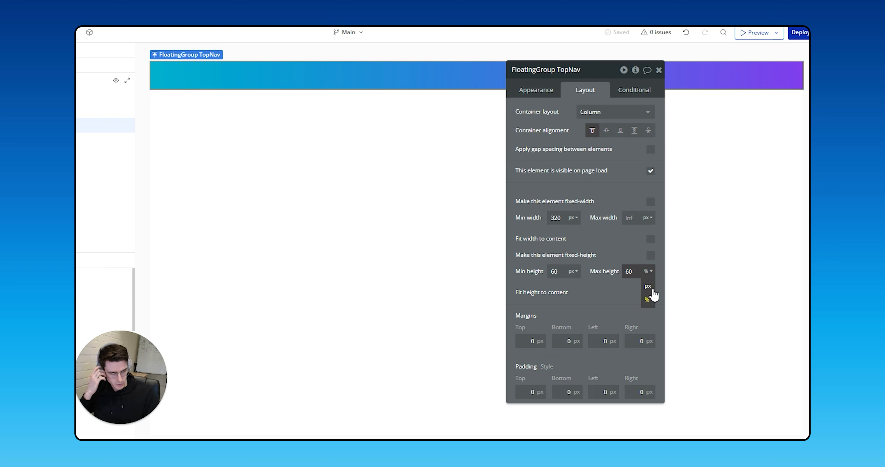
pyautogui.click(648, 287)
# - Find the Group container and place one inside FloatingGroup TopNav
pyautogui.click(445, 244)
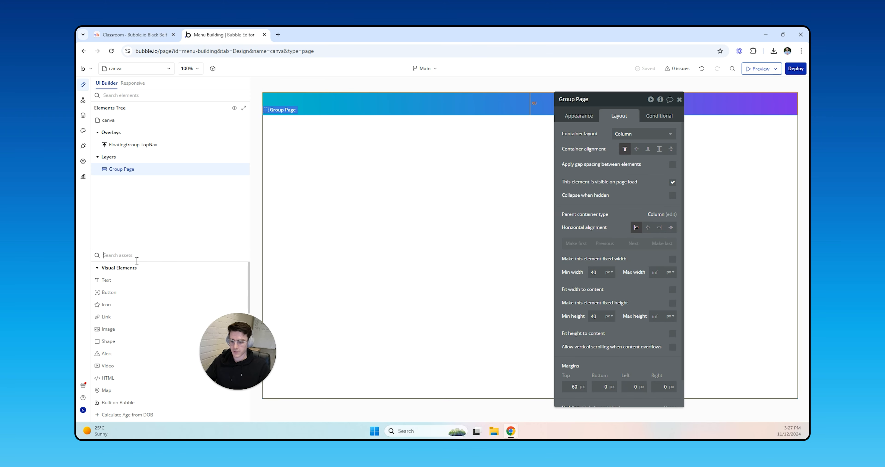
pyautogui.write('grp')
pyautogui.press('BackSpace')
pyautogui.write('oup')
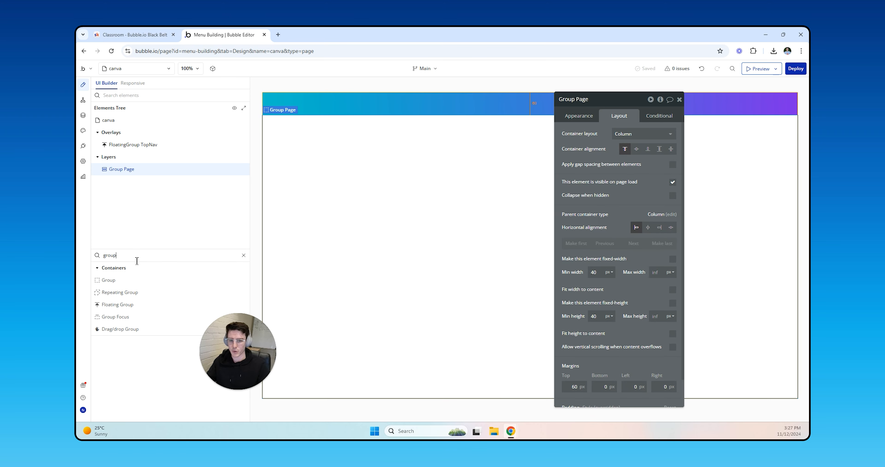
pyautogui.click(141, 282)
pyautogui.click(340, 104)
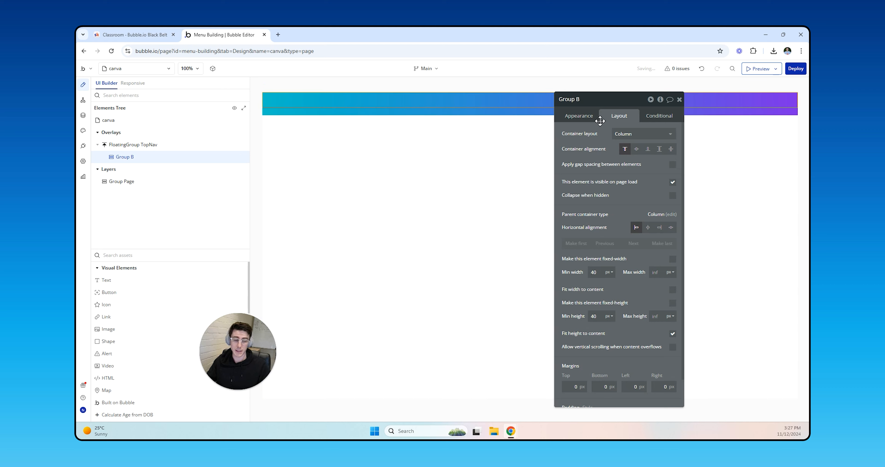
# - Rename the nested group as Group Menu Items and turn off fitting its height to content
pyautogui.doubleClick(584, 101)
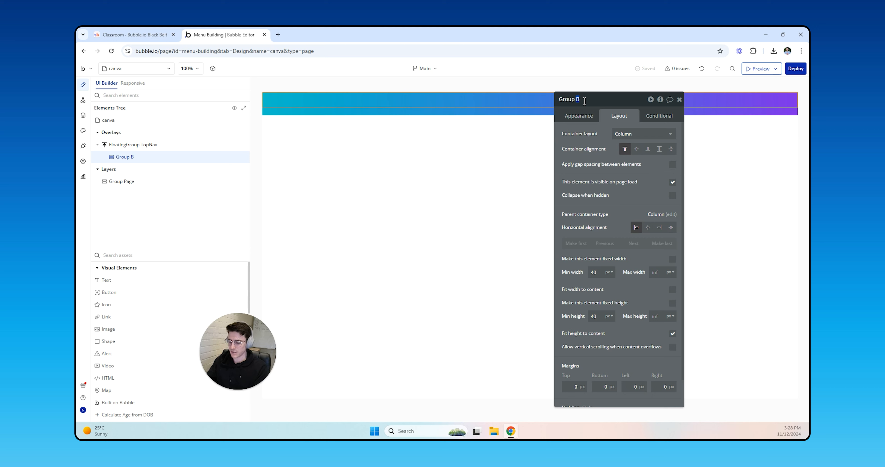
pyautogui.write('Menu Items')
pyautogui.press('Return')
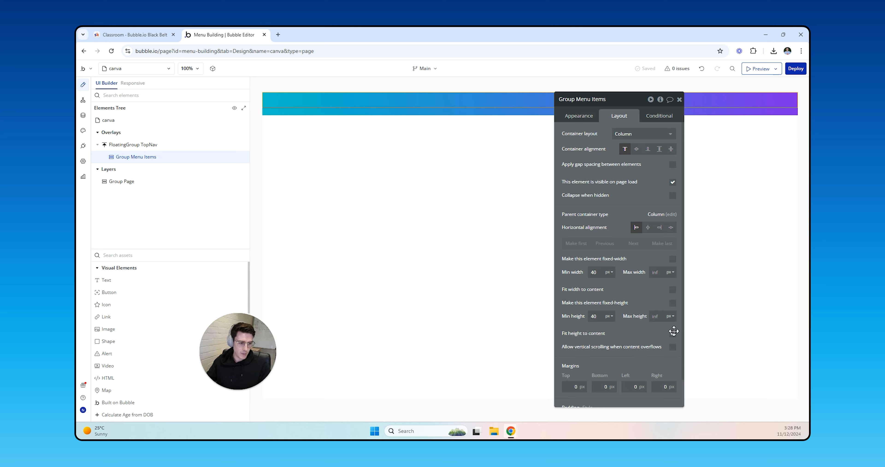
pyautogui.click(673, 335)
# - Set Group Menu Items' padding to 8 px on all four sides
pyautogui.moveTo(629, 326); pyautogui.dragTo(527, 326)
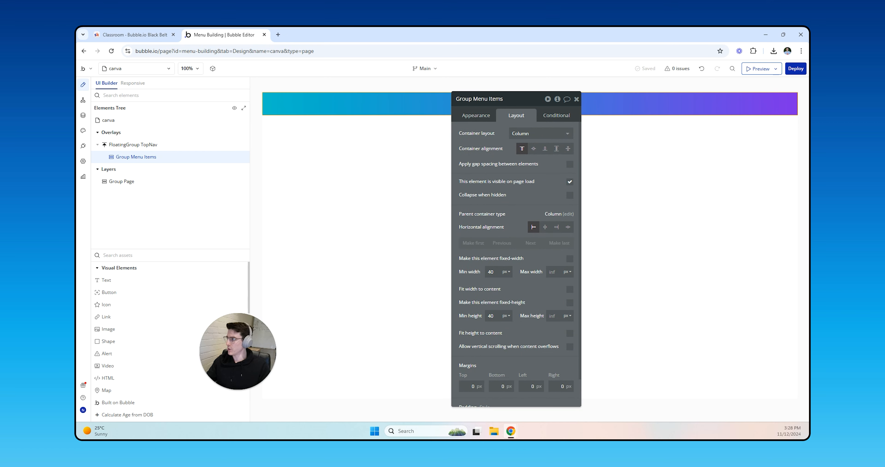
pyautogui.moveTo(498, 344); pyautogui.dragTo(555, 313)
pyautogui.scroll(-1, 557, 319)
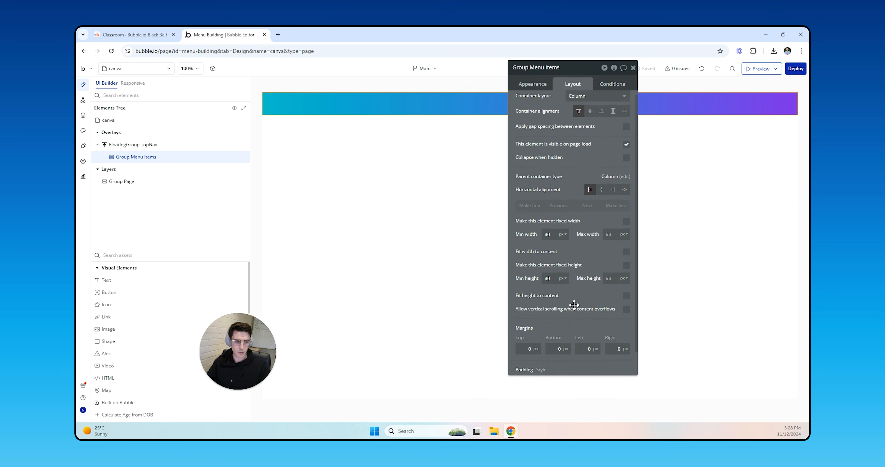
pyautogui.click(534, 363)
pyautogui.write('8')
pyautogui.press('Tab')
pyautogui.write('8')
pyautogui.press('Tab')
pyautogui.write('8')
pyautogui.press('Tab')
pyautogui.write('8')
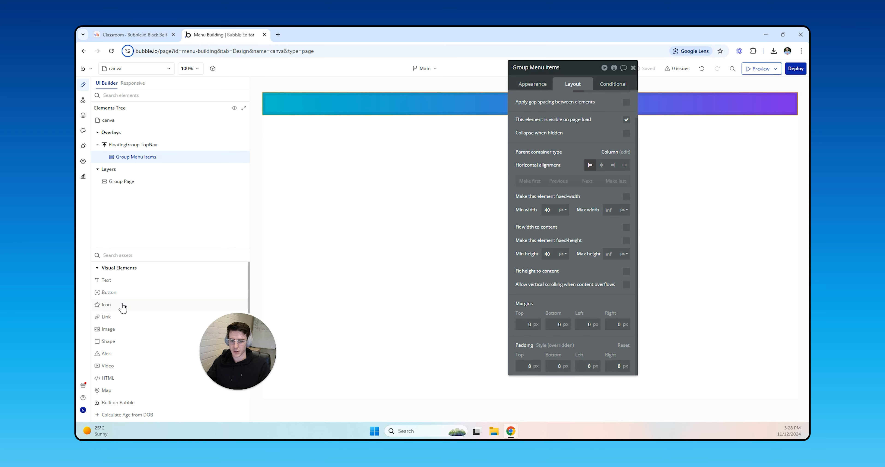
# - Place an icon inside Group Menu Items, using the outlined Material Menu symbol in the Primary contrast color
pyautogui.moveTo(122, 308); pyautogui.dragTo(293, 111)
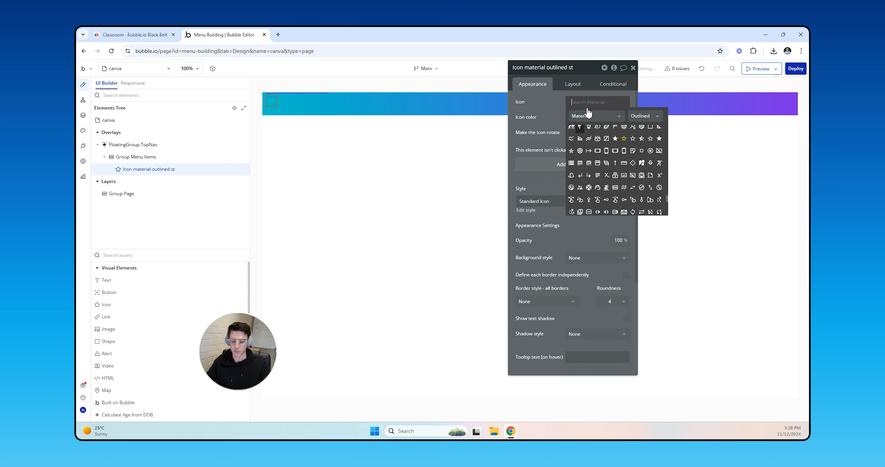
pyautogui.write('menu')
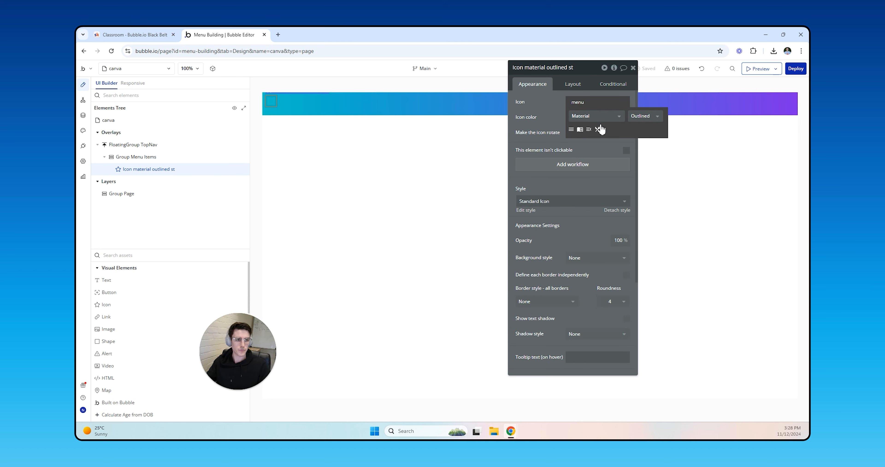
pyautogui.click(571, 129)
pyautogui.click(587, 117)
pyautogui.click(584, 218)
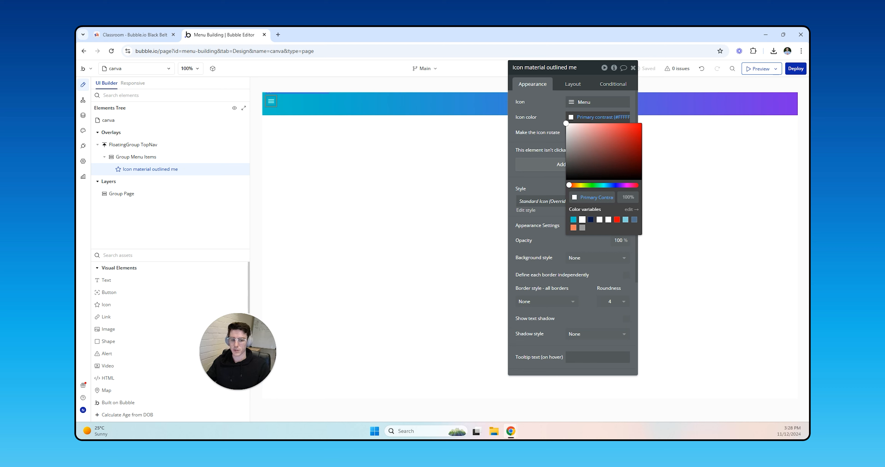
# - Check the menu button in the Canva editor and set the Bubble menu icon's width and height to 35 px
pyautogui.moveTo(77, 146); pyautogui.dragTo(254, 27)
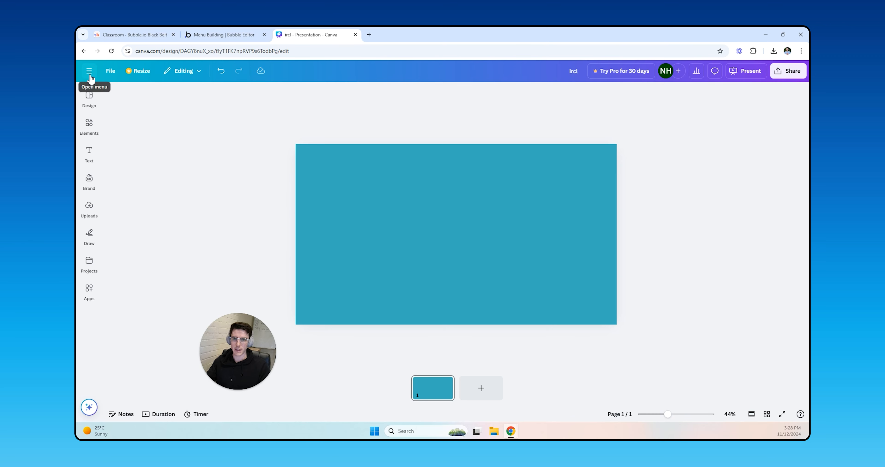
pyautogui.moveTo(316, 36); pyautogui.dragTo(77, 59)
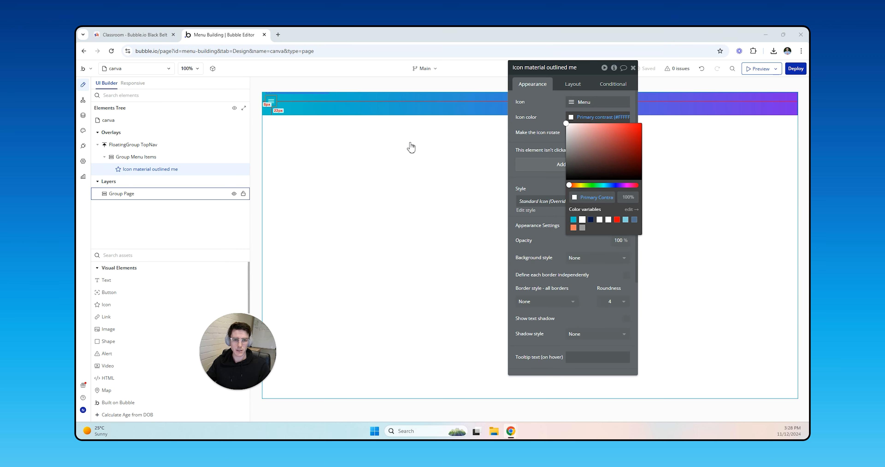
pyautogui.click(572, 84)
pyautogui.doubleClick(551, 189)
pyautogui.write('35')
pyautogui.doubleClick(549, 219)
pyautogui.write('35')
# - Set the menu icon's padding to 4 px on all four sides
pyautogui.doubleClick(648, 337)
pyautogui.write('4')
pyautogui.press('Tab')
pyautogui.write('4')
pyautogui.press('Tab')
pyautogui.write('4')
pyautogui.press('Tab')
pyautogui.write('4')
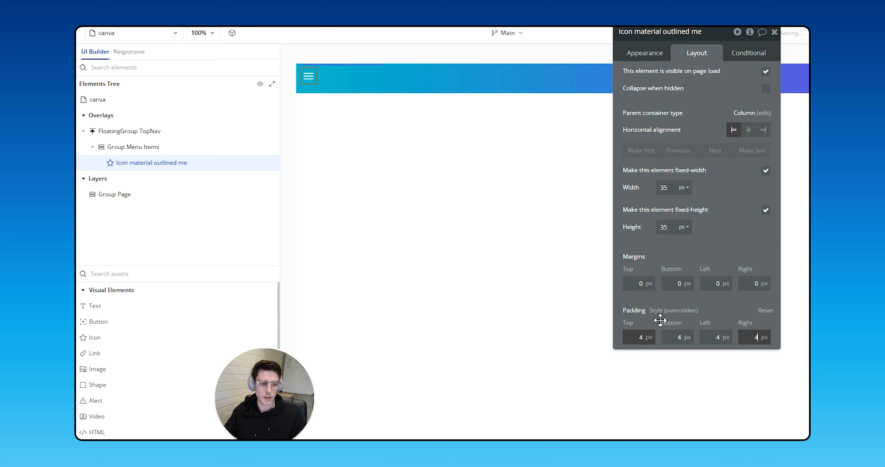
# - Set the menu icon's width and height to 33 px and center the contents of Group Menu Items vertically
pyautogui.click(656, 55)
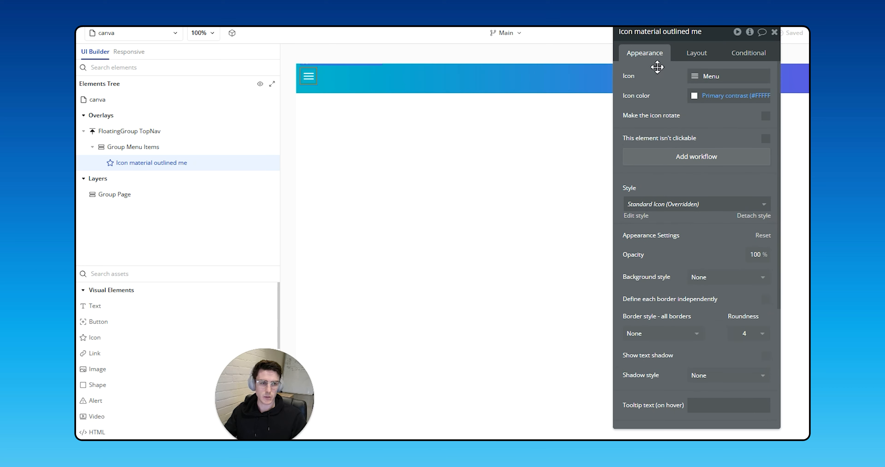
pyautogui.click(696, 59)
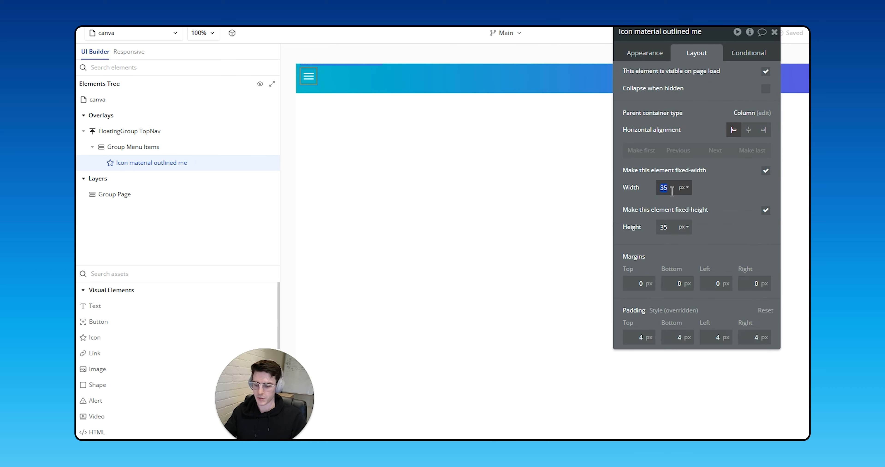
pyautogui.write('30')
pyautogui.press('Tab')
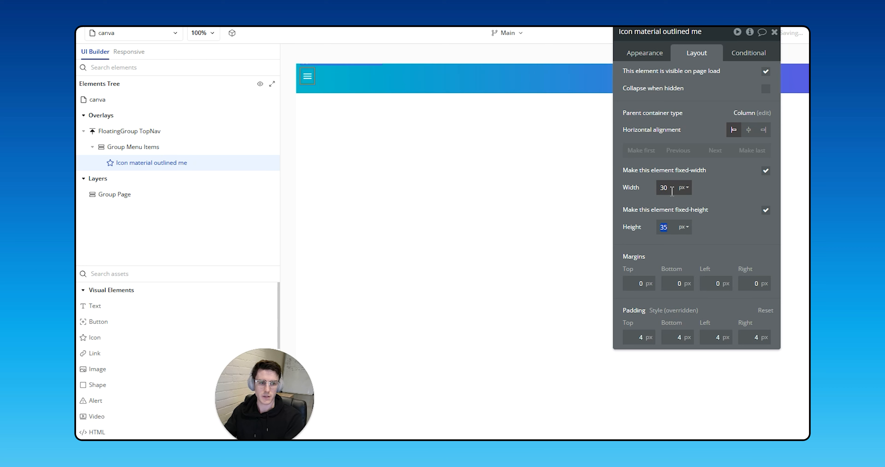
pyautogui.write('3')
pyautogui.press('Tab')
pyautogui.write('33')
pyautogui.press('Tab')
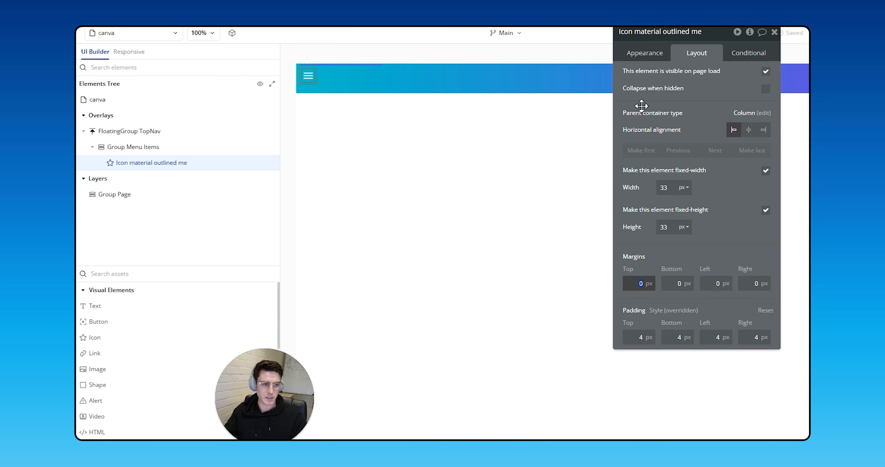
pyautogui.click(583, 79)
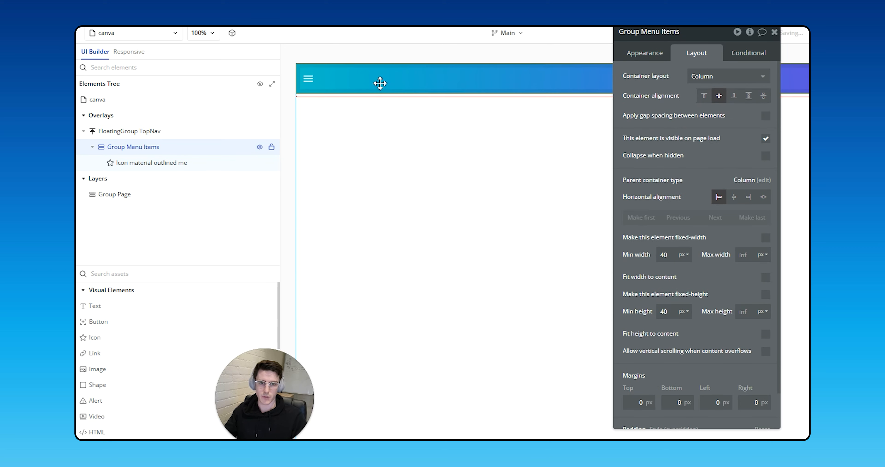
# - Set the menu icon's border roundness to 8
pyautogui.click(307, 77)
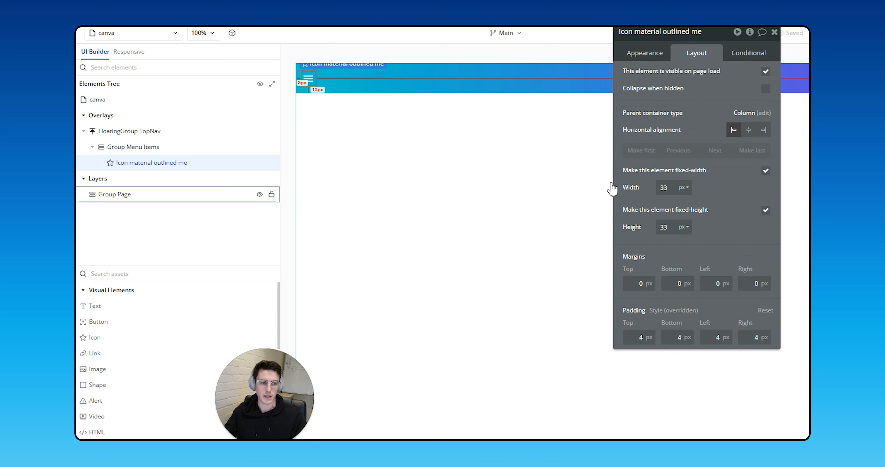
pyautogui.click(645, 53)
pyautogui.click(754, 332)
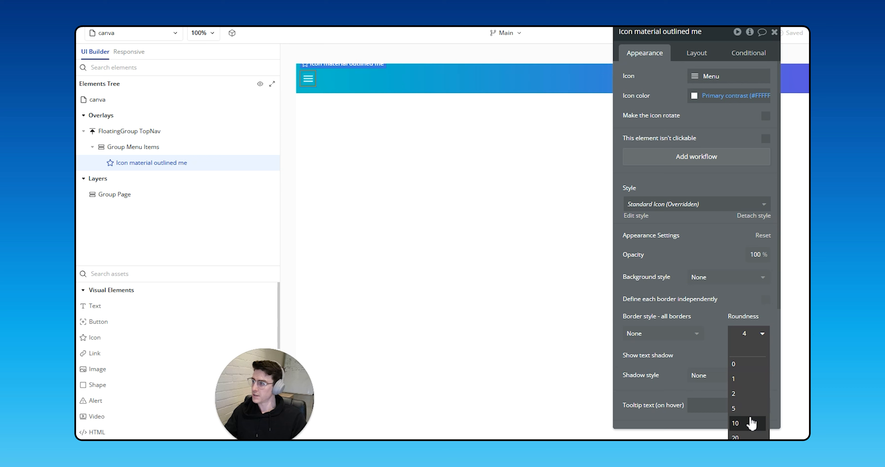
pyautogui.doubleClick(748, 334)
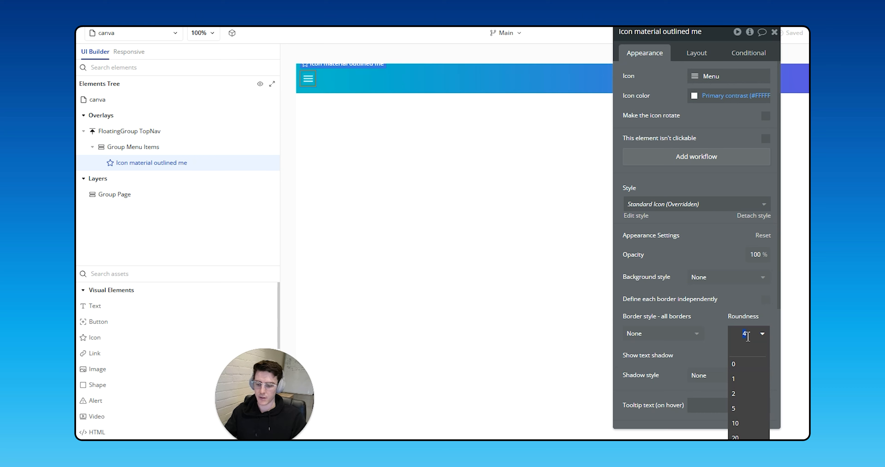
pyautogui.click(722, 284)
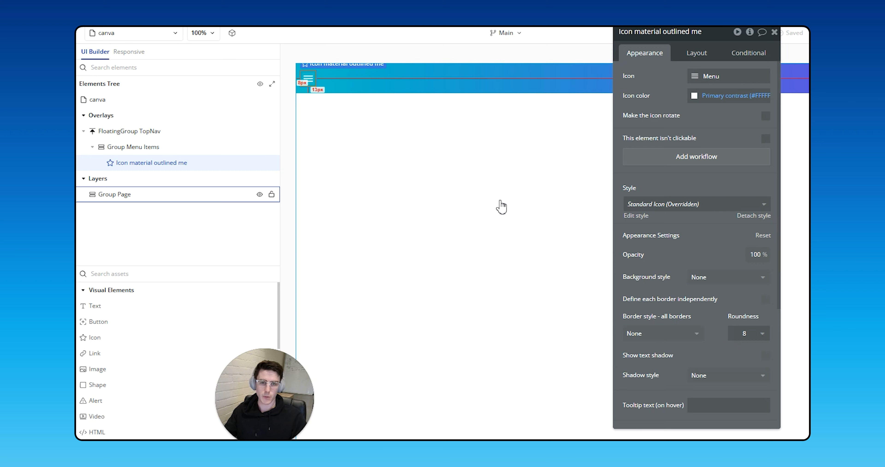
# - Add a condition to the menu icon that applies when This Icon is hovered
pyautogui.click(355, 114)
pyautogui.click(309, 76)
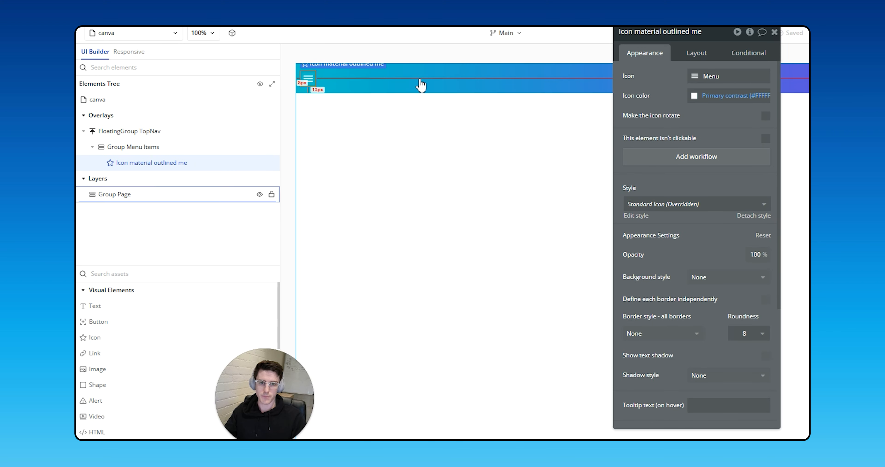
pyautogui.click(748, 53)
pyautogui.click(673, 79)
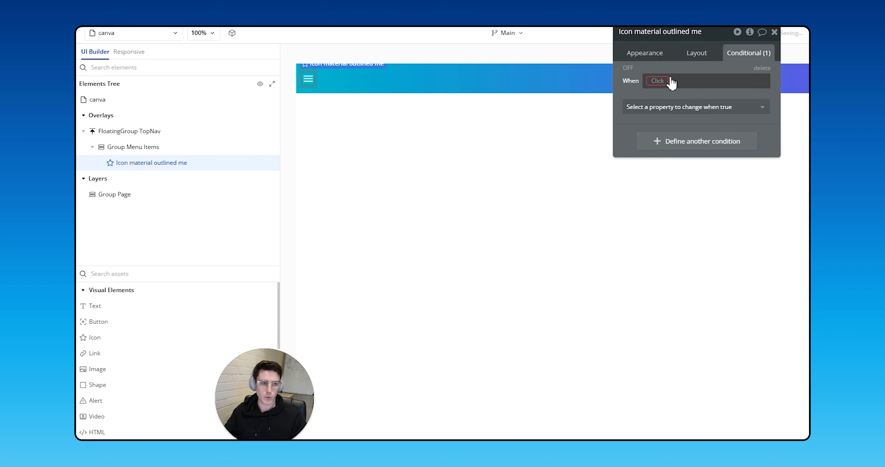
pyautogui.click(657, 83)
pyautogui.click(663, 94)
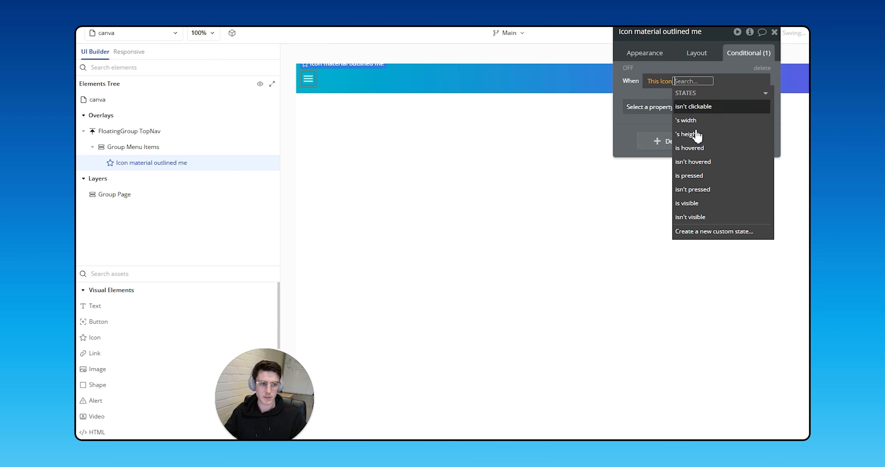
pyautogui.click(695, 149)
# - Give the hovered condition a Flat color background style and add the background color property to it
pyautogui.write('b')
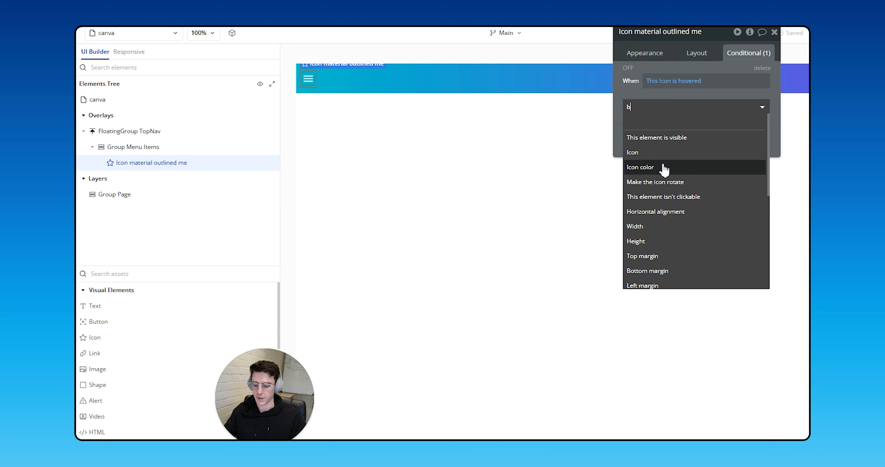
pyautogui.write('ackg')
pyautogui.click(665, 141)
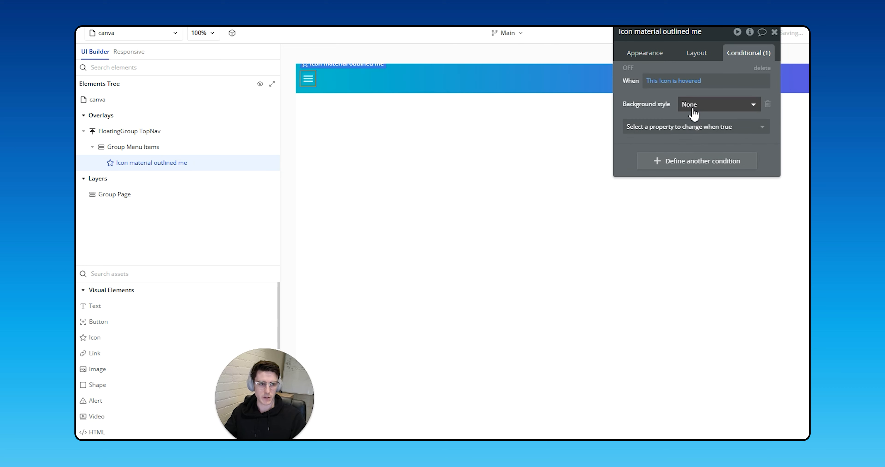
pyautogui.click(694, 105)
pyautogui.click(704, 148)
pyautogui.click(662, 133)
pyautogui.write('back')
pyautogui.click(671, 166)
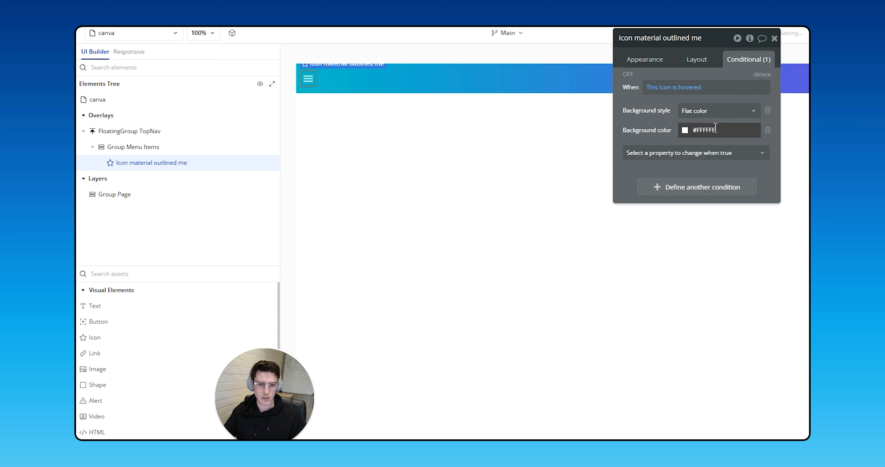
# - Turn on the hovered condition's preview and set its #FFFFFF background color to 12% opacity
pyautogui.click(628, 75)
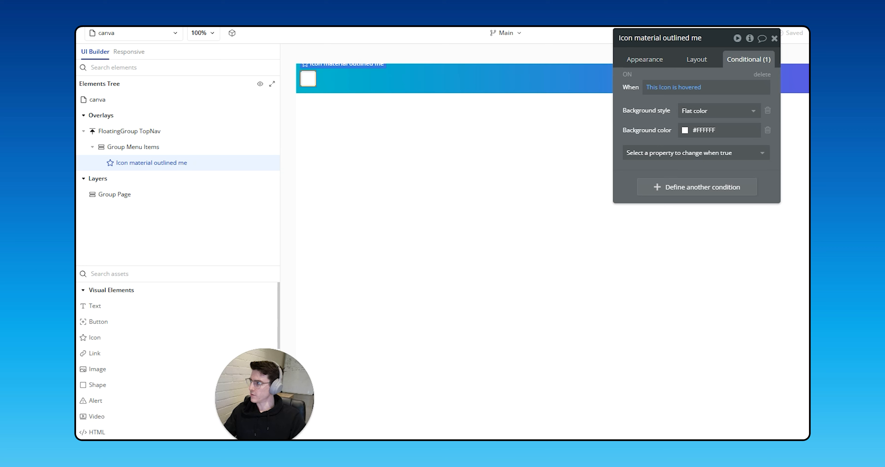
pyautogui.click(687, 131)
pyautogui.click(752, 237)
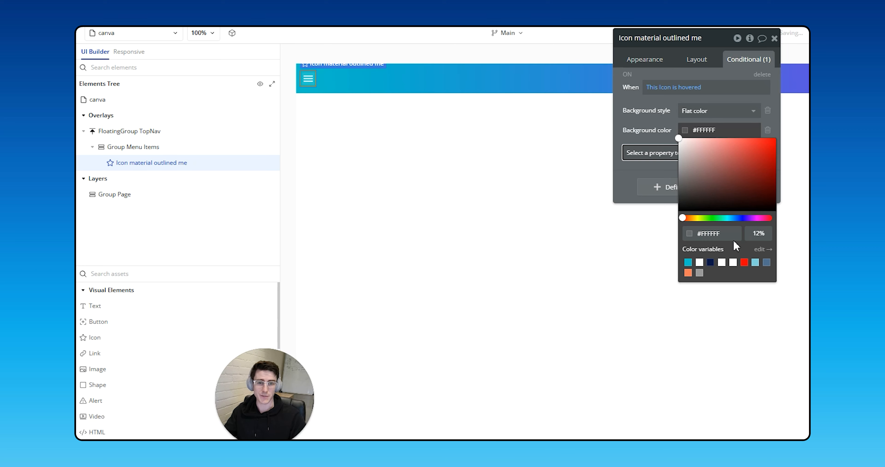
pyautogui.click(584, 230)
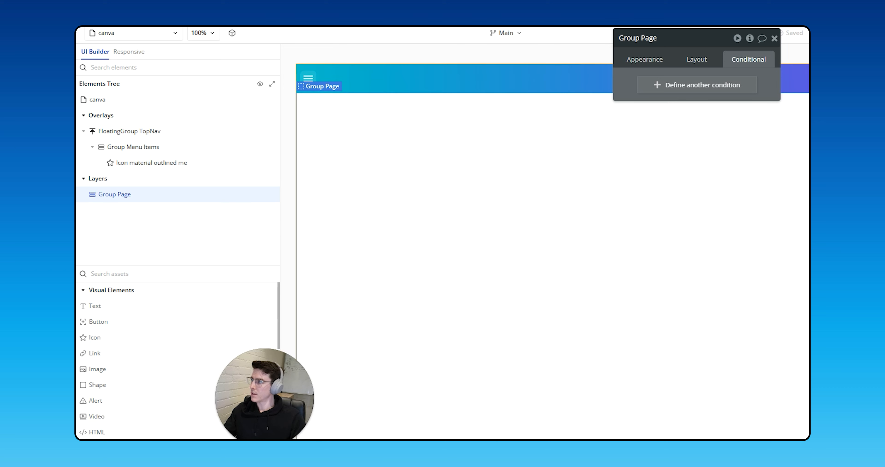
# - Set the menu icon's padding to 6 px on all four sides
pyautogui.click(311, 75)
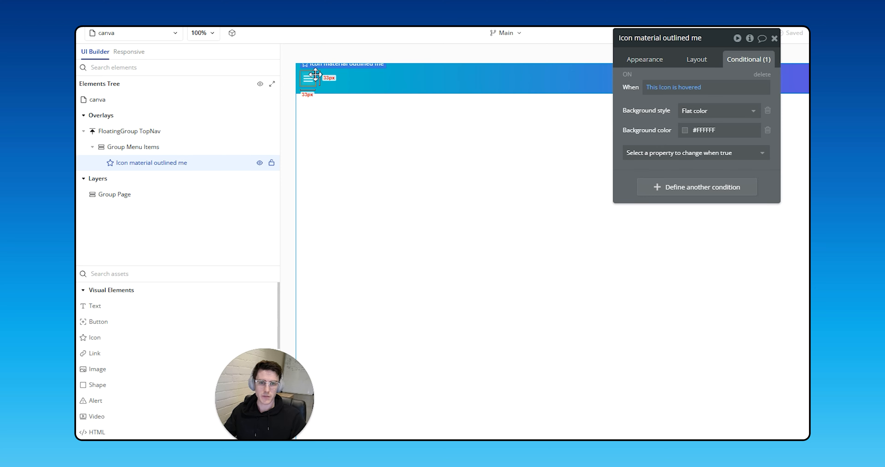
pyautogui.click(653, 59)
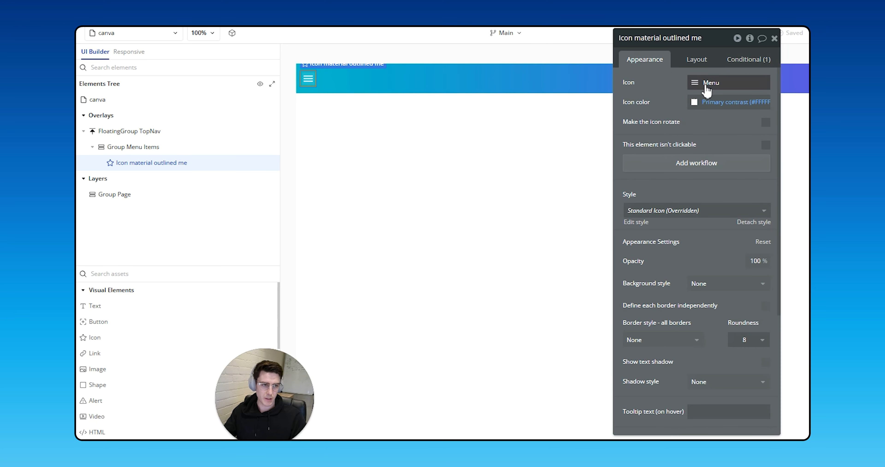
pyautogui.click(697, 61)
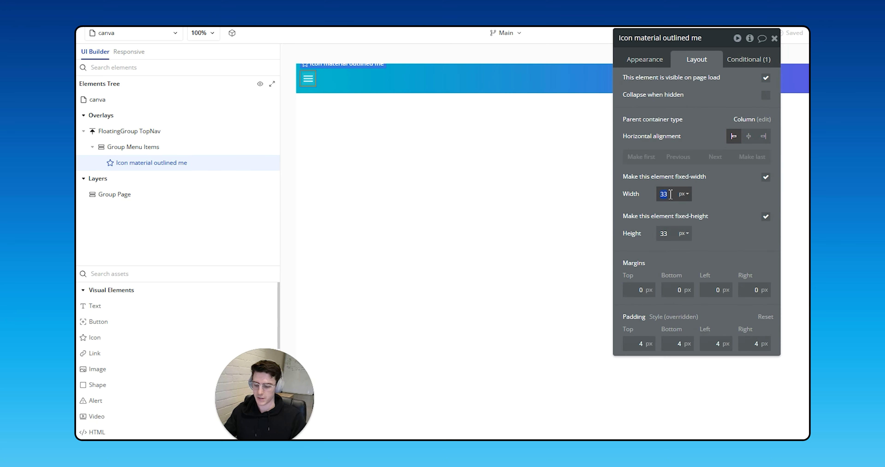
pyautogui.click(647, 346)
pyautogui.write('6')
pyautogui.press('Tab')
pyautogui.write('6')
pyautogui.press('Tab')
pyautogui.write('6')
pyautogui.press('Tab')
pyautogui.write('6')
pyautogui.click(516, 232)
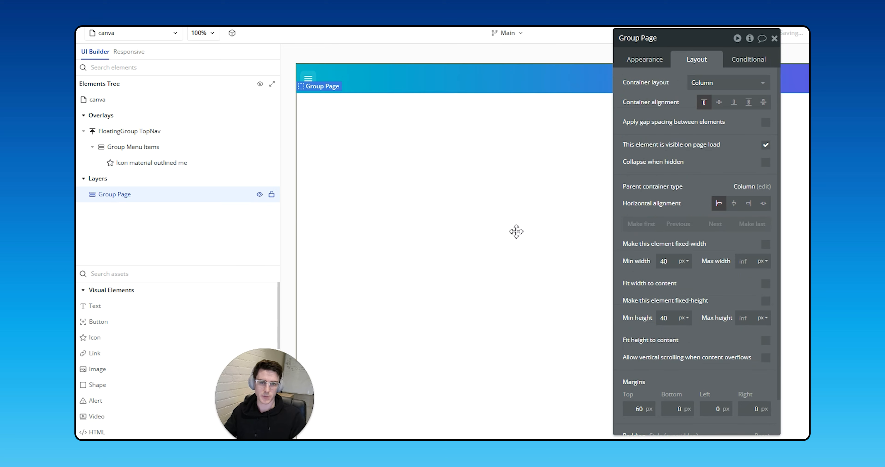
# - Adjust the opacity of the background color in the menu icon's hovered condition
pyautogui.click(308, 79)
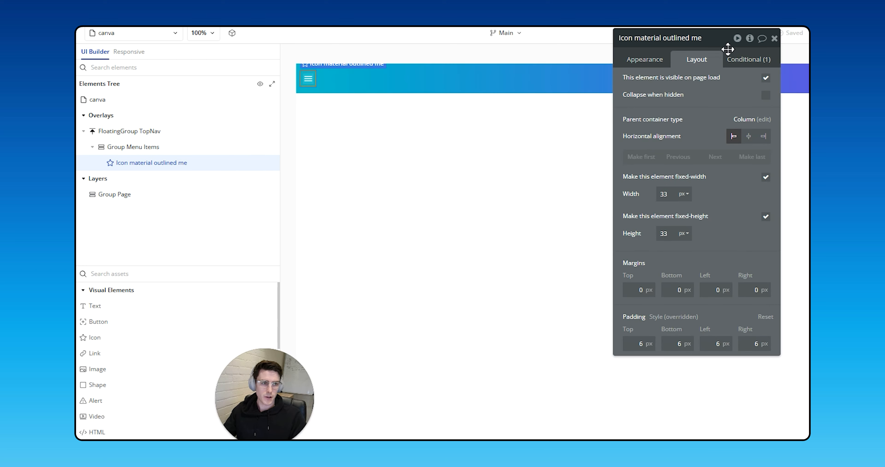
pyautogui.click(746, 59)
pyautogui.click(721, 130)
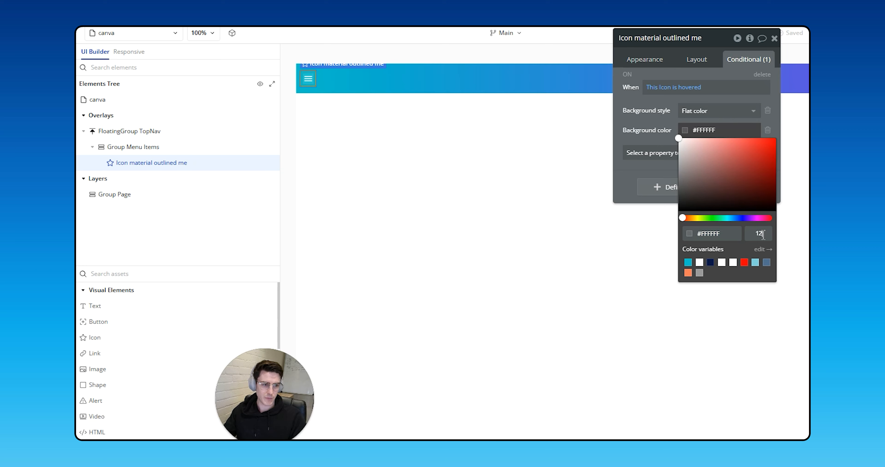
pyautogui.click(518, 116)
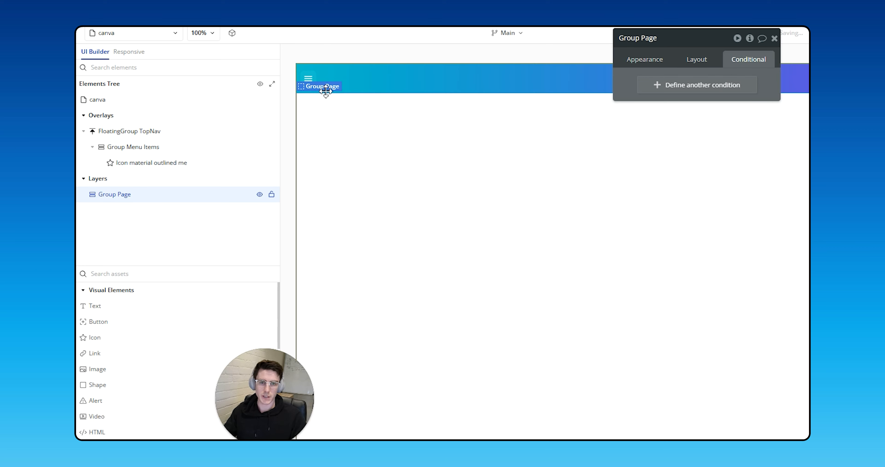
pyautogui.click(308, 76)
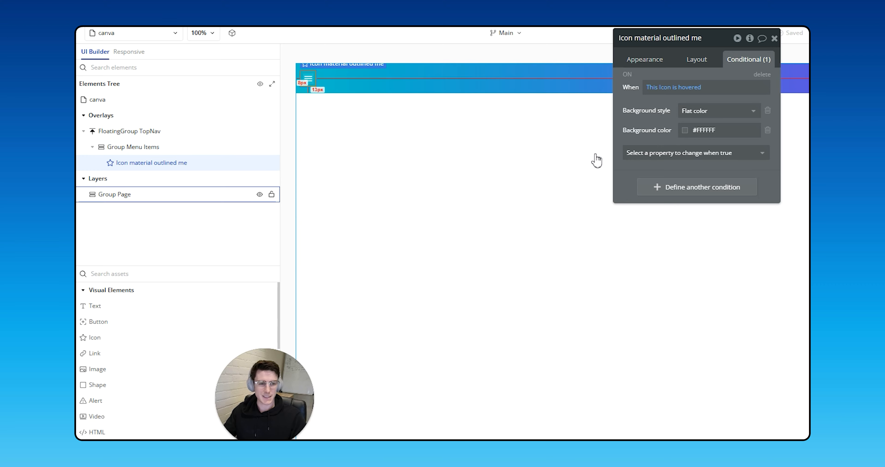
# - Add a Background style transition to the menu icon
pyautogui.click(664, 61)
pyautogui.scroll(-5, 697, 317)
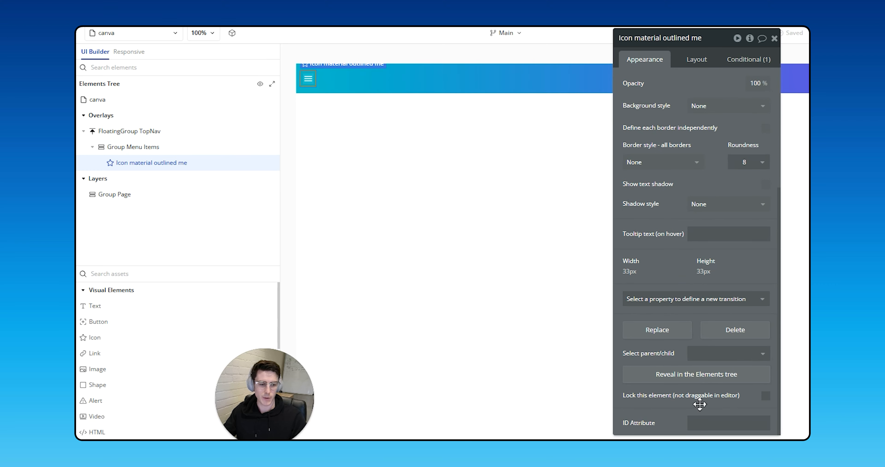
pyautogui.click(693, 302)
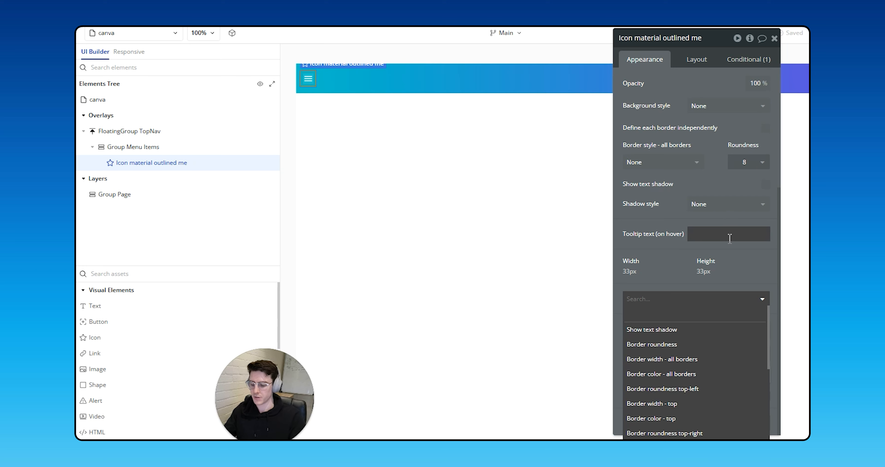
pyautogui.write('back')
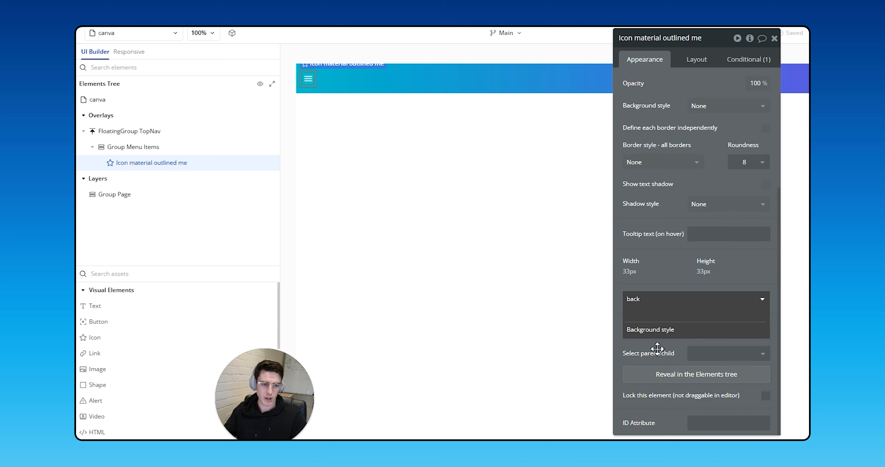
pyautogui.click(661, 340)
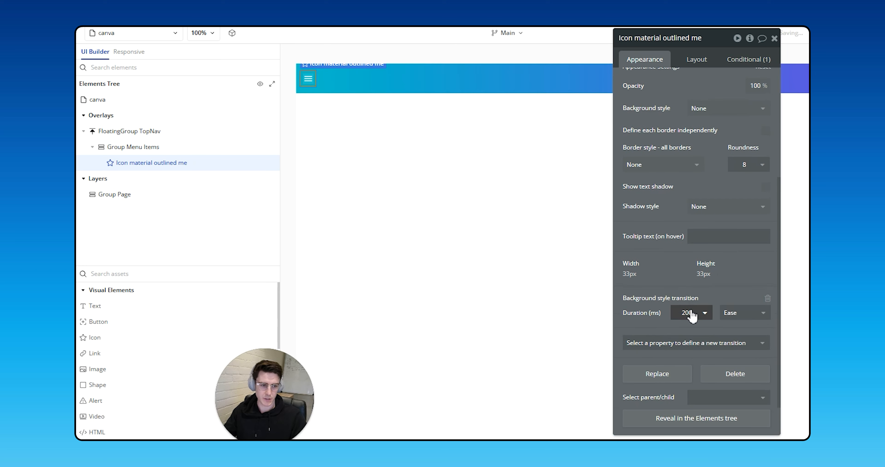
pyautogui.click(489, 168)
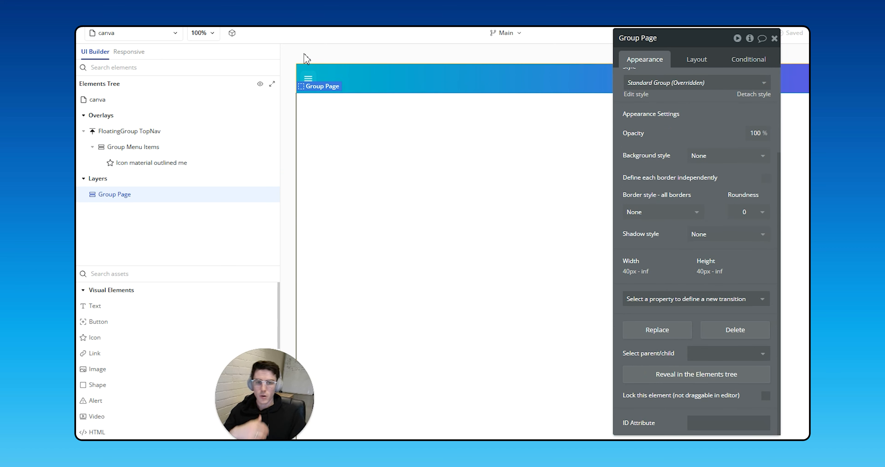
# - Duplicate the menu icon and set the container layout of Group Menu Items to Row
pyautogui.click(312, 77)
pyautogui.hotkey('ctrl', 'd')
pyautogui.click(369, 83)
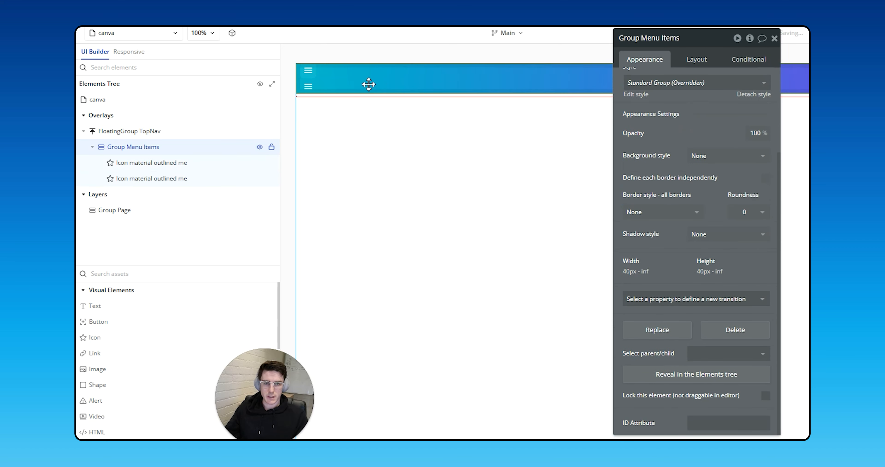
pyautogui.click(709, 65)
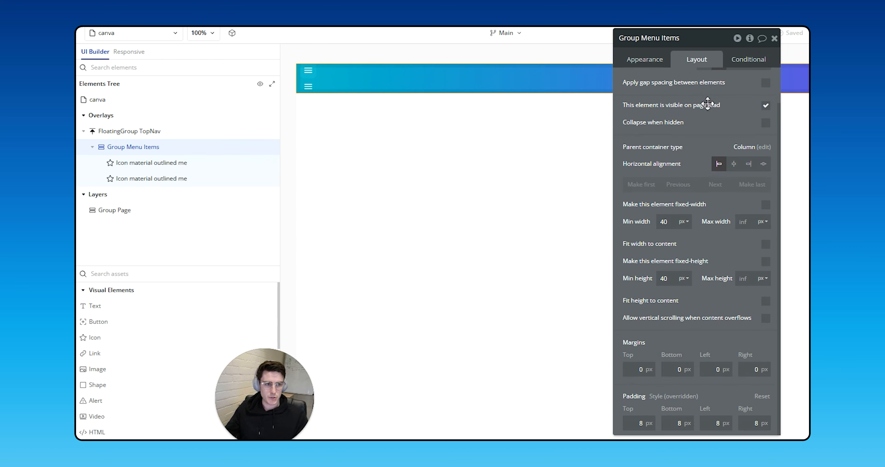
pyautogui.scroll(2, 708, 103)
pyautogui.click(706, 83)
pyautogui.click(701, 139)
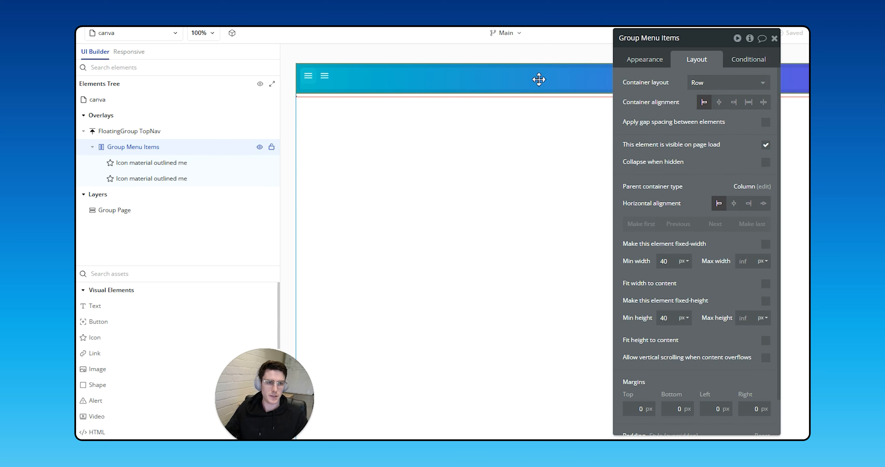
# - Centre both menu icons vertically within the Group Menu Items row
pyautogui.click(325, 77)
pyautogui.keyDown('shift'); pyautogui.click(309, 77); pyautogui.keyUp('shift')
pyautogui.click(748, 136)
pyautogui.click(404, 90)
pyautogui.click(327, 76)
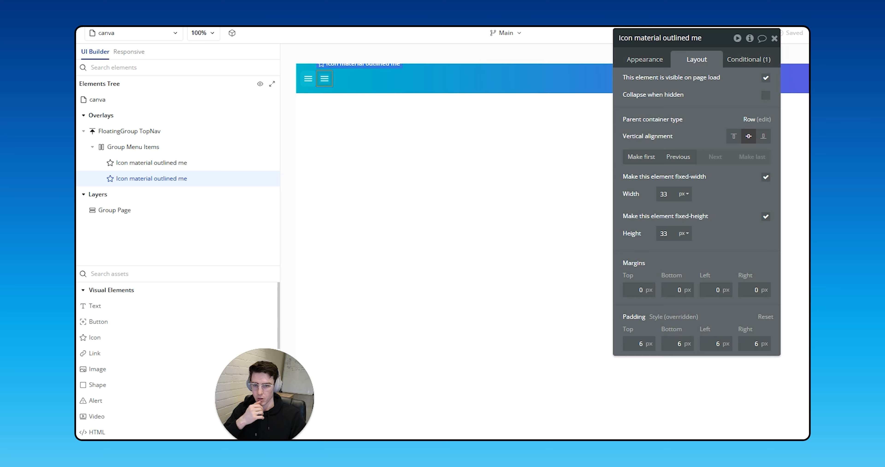
# - Add a text element reading "File" after the icons in Group Menu Items
pyautogui.click(171, 305)
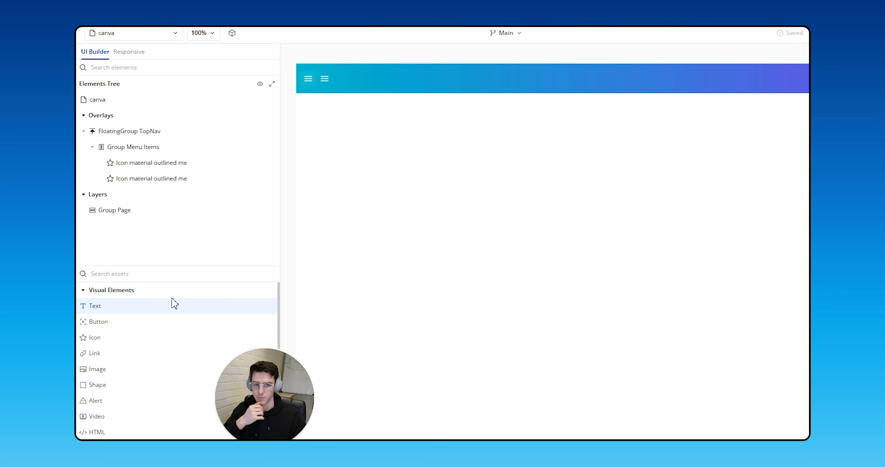
pyautogui.click(389, 82)
pyautogui.write('File')
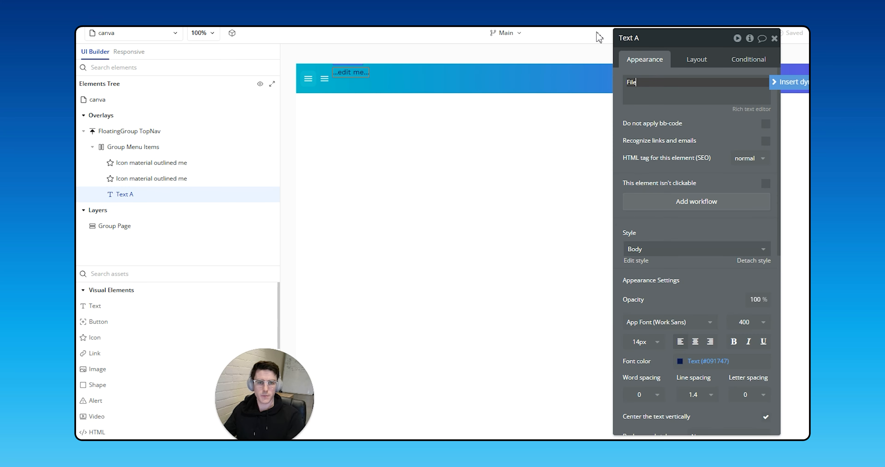
pyautogui.press('Tab')
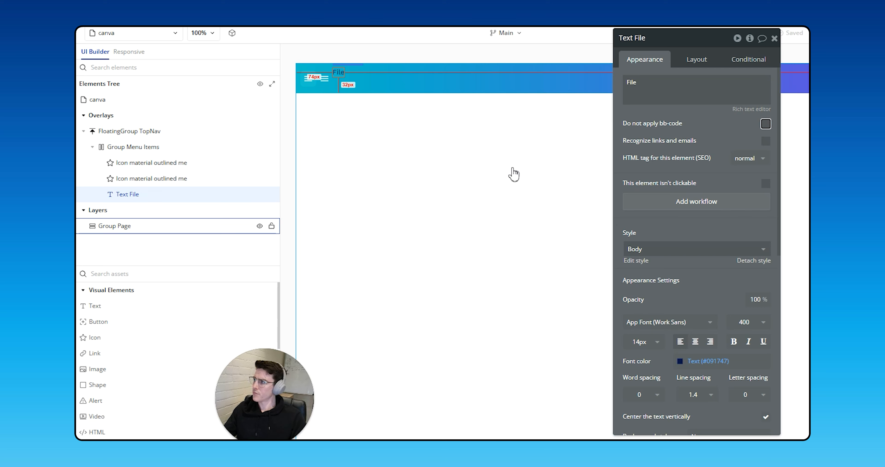
# - Set the File text's font weight to 600 and its font color to Primary contrast (#FFFFFF)
pyautogui.click(759, 324)
pyautogui.click(753, 427)
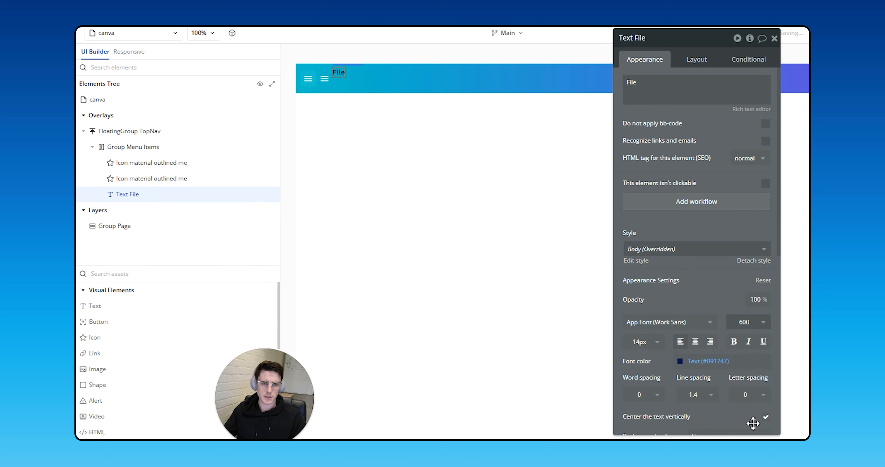
pyautogui.click(706, 363)
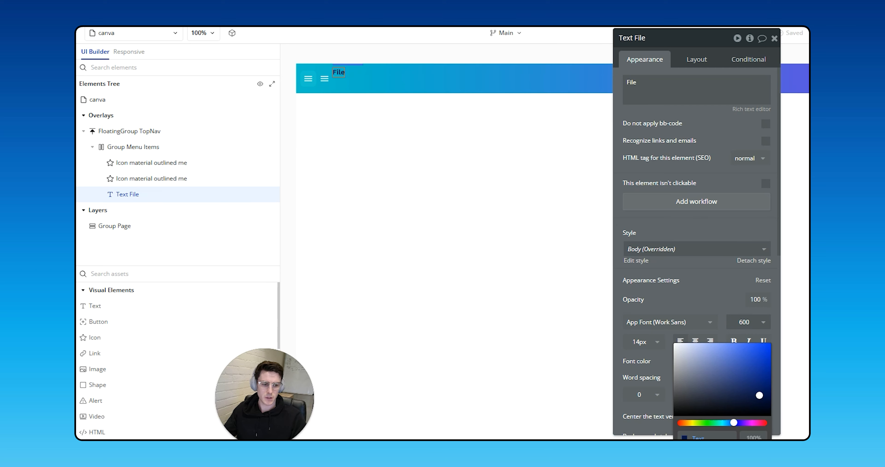
pyautogui.click(308, 78)
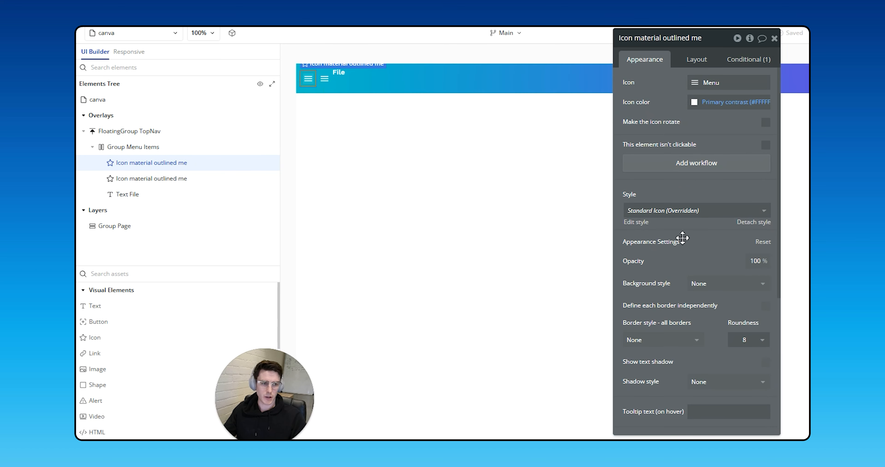
pyautogui.click(728, 105)
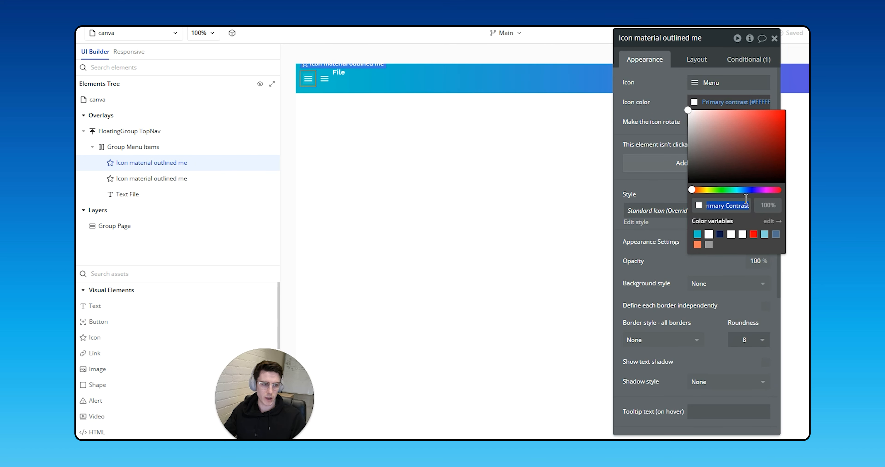
pyautogui.click(766, 205)
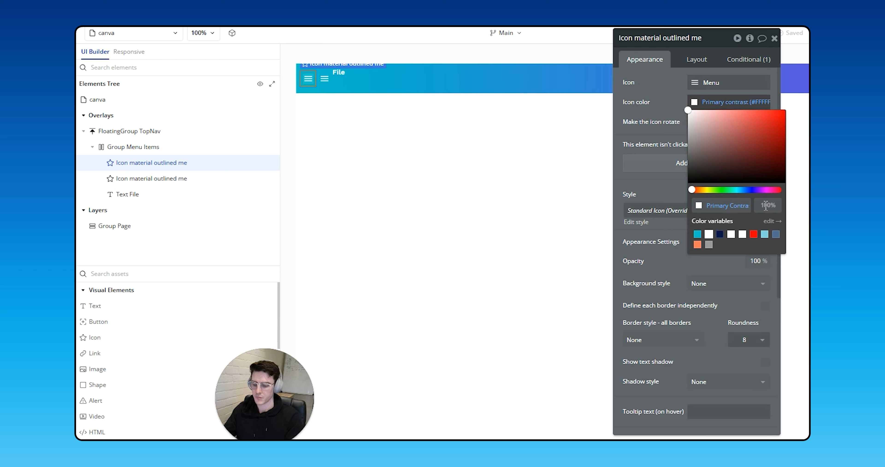
pyautogui.click(455, 211)
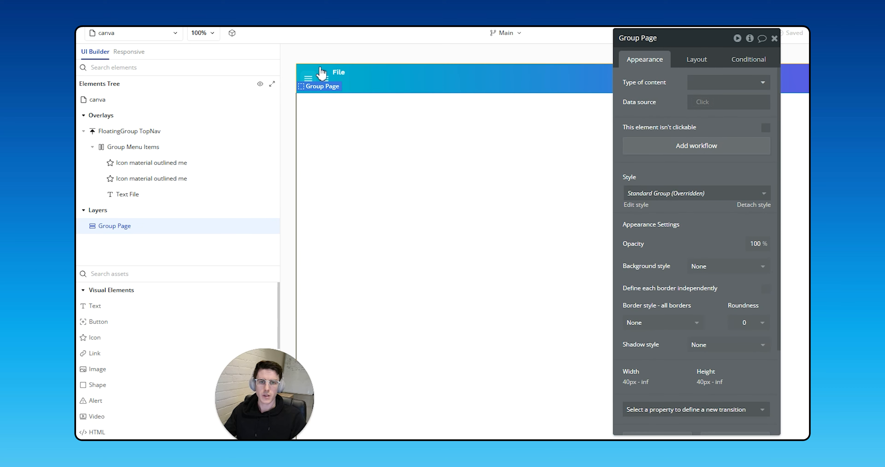
# - Delete the duplicate menu icon and centre the File text vertically in the menu items row
pyautogui.click(326, 79)
pyautogui.press('Delete')
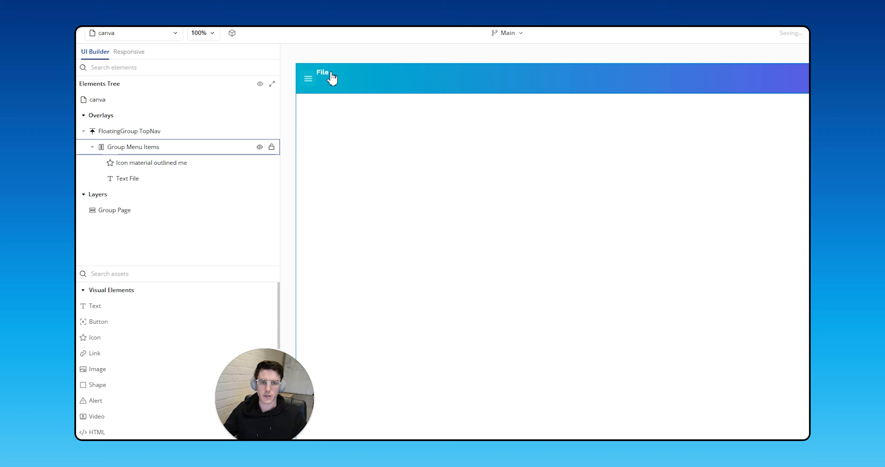
pyautogui.click(331, 74)
pyautogui.click(690, 61)
pyautogui.click(734, 137)
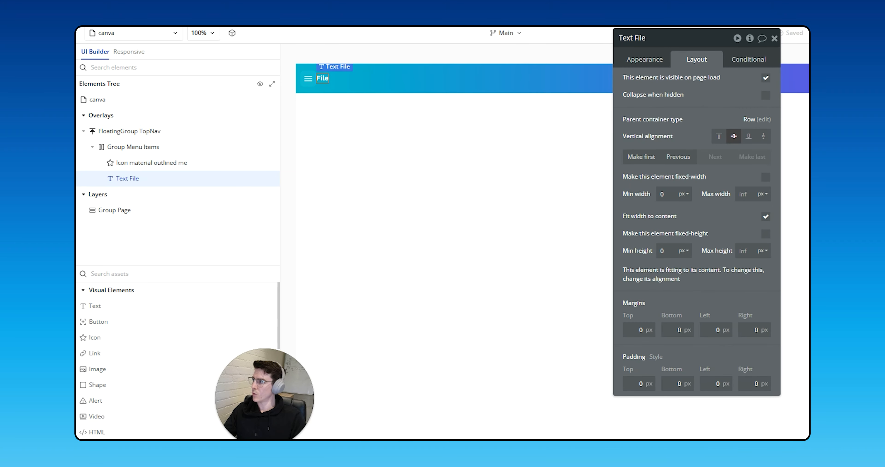
# - Set the File text's minimum and maximum width to 60 px and its minimum and maximum height to 40 px
pyautogui.click(668, 194)
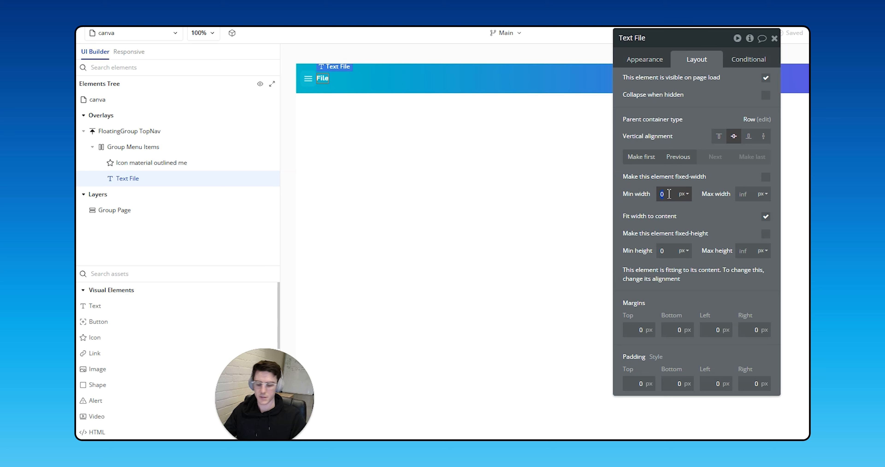
pyautogui.press('Tab')
pyautogui.write('6')
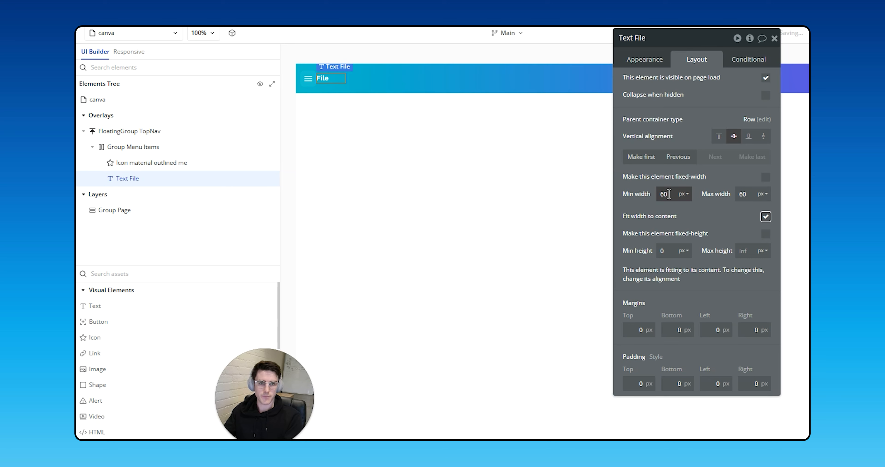
pyautogui.press('Tab')
pyautogui.press('Tab')
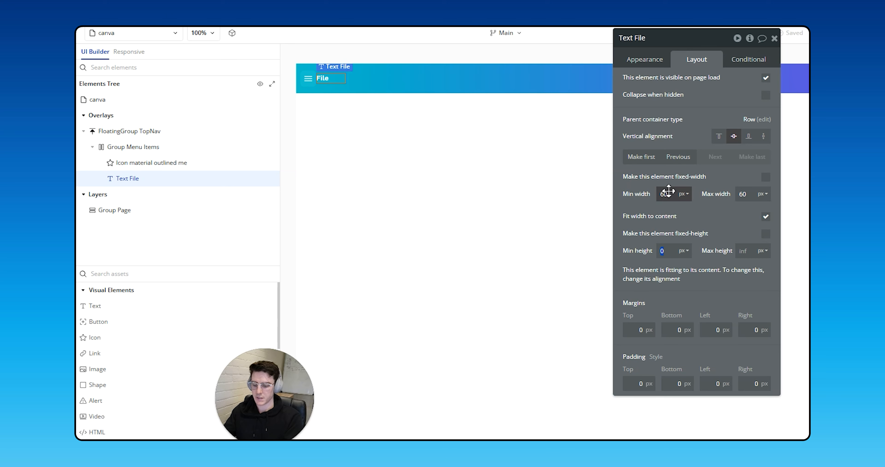
pyautogui.write('40')
pyautogui.press('Tab')
pyautogui.write('40')
pyautogui.press('Tab')
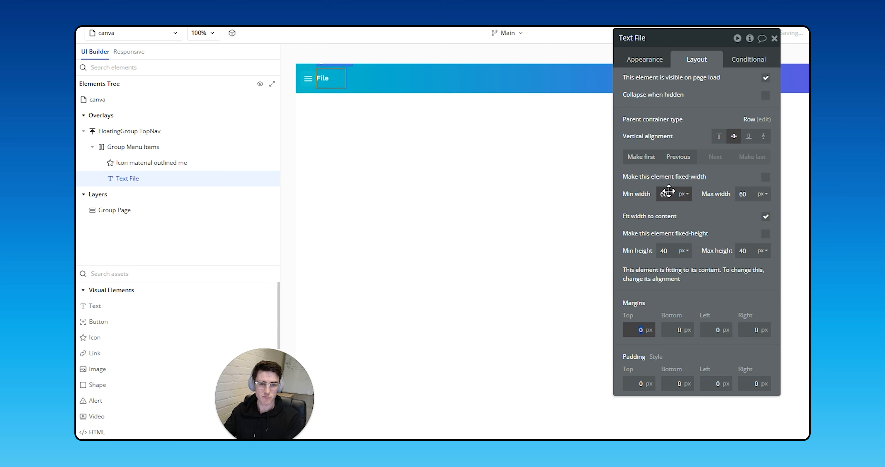
# - Give the File text a border roundness of 8 and centre its text horizontally
pyautogui.click(644, 59)
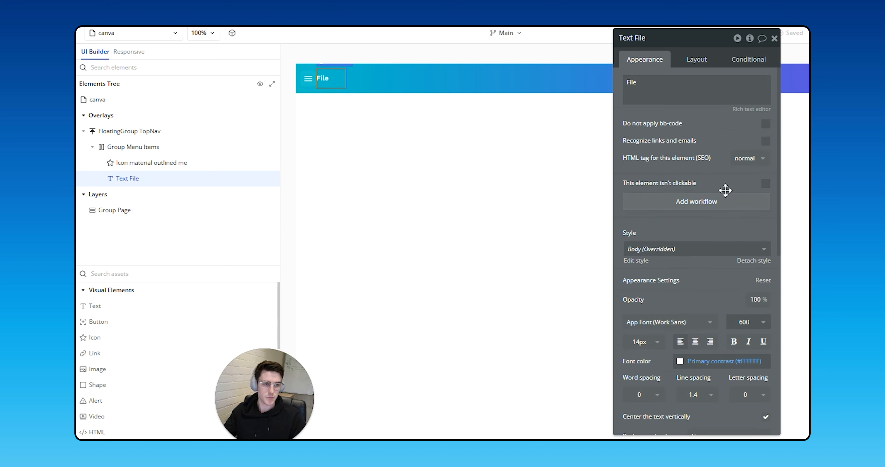
pyautogui.scroll(-7, 707, 293)
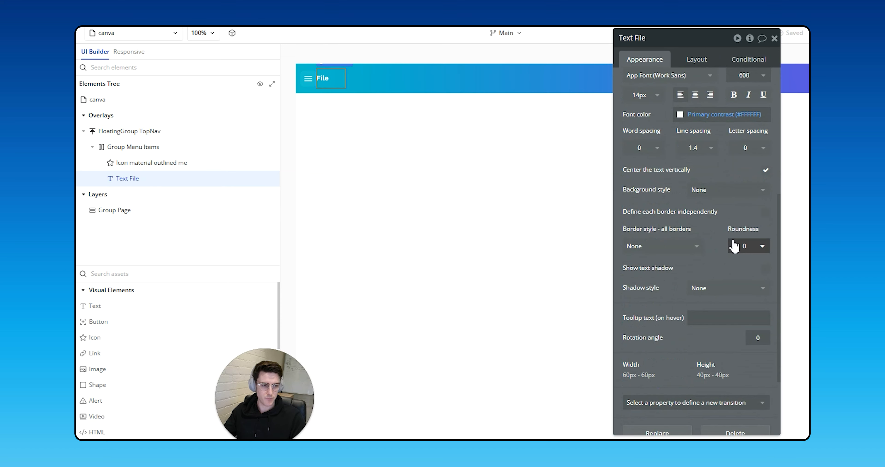
pyautogui.click(747, 247)
pyautogui.click(748, 247)
pyautogui.write('8')
pyautogui.click(723, 222)
pyautogui.scroll(2, 735, 137)
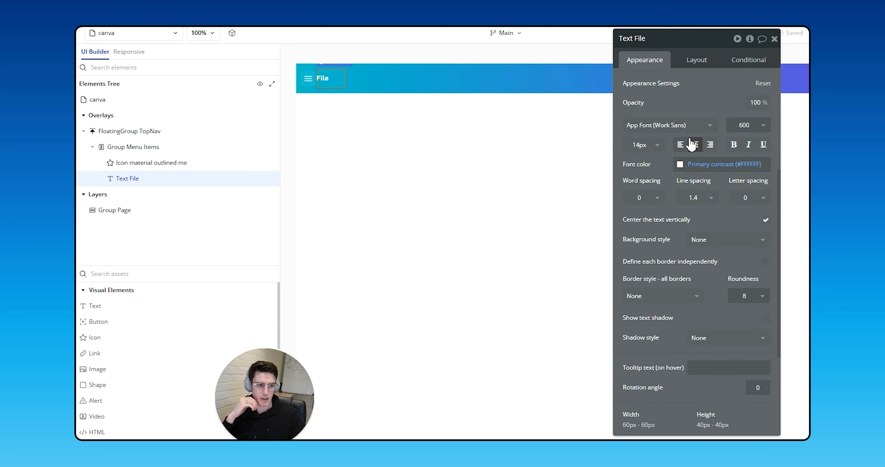
pyautogui.scroll(4, 756, 206)
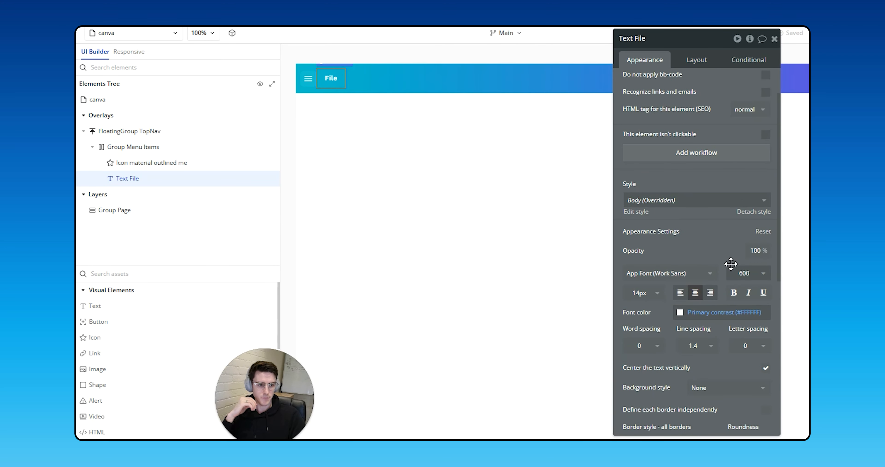
pyautogui.scroll(-8, 715, 292)
pyautogui.scroll(2, 715, 151)
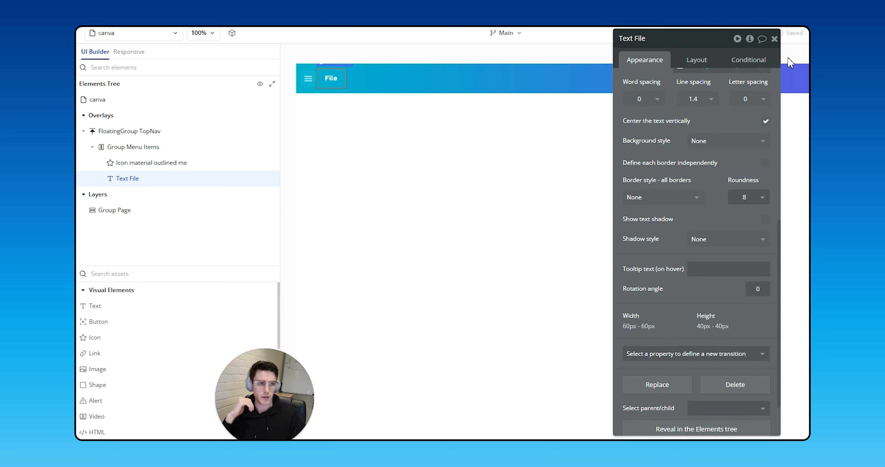
# - Define a condition on the File text for when This Text is hovered
pyautogui.click(752, 60)
pyautogui.click(693, 90)
pyautogui.click(648, 90)
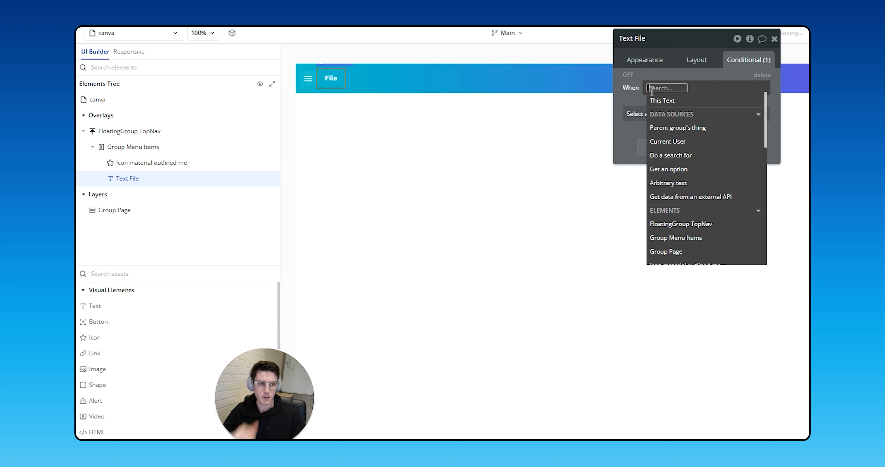
pyautogui.click(674, 104)
pyautogui.click(701, 152)
# - Give the File text's hovered condition a Flat color background style and add the background color property to it
pyautogui.click(664, 114)
pyautogui.write('back')
pyautogui.click(664, 146)
pyautogui.click(693, 120)
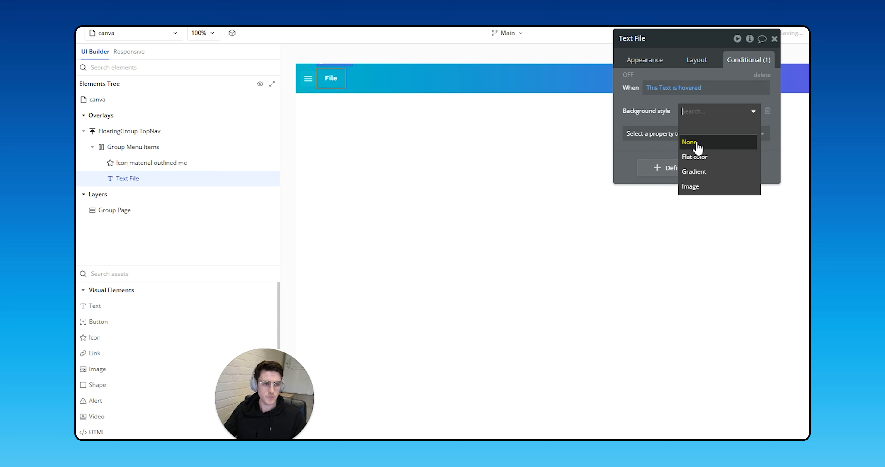
pyautogui.click(699, 158)
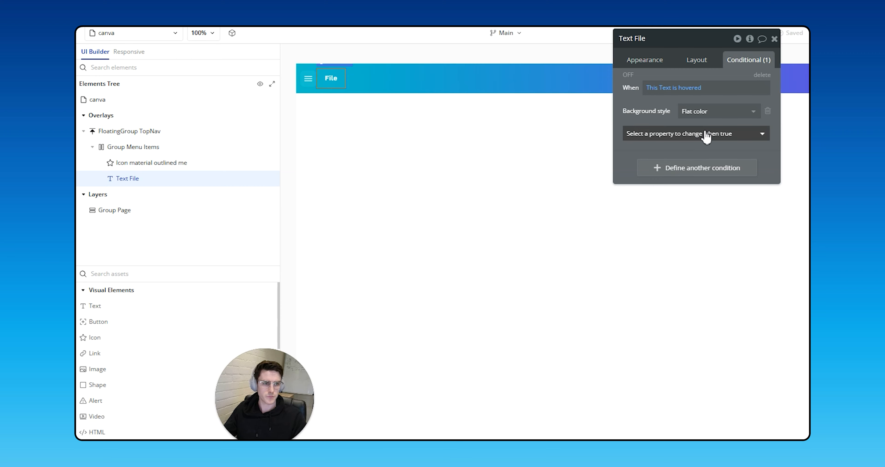
pyautogui.click(710, 139)
pyautogui.write('bac')
pyautogui.click(688, 167)
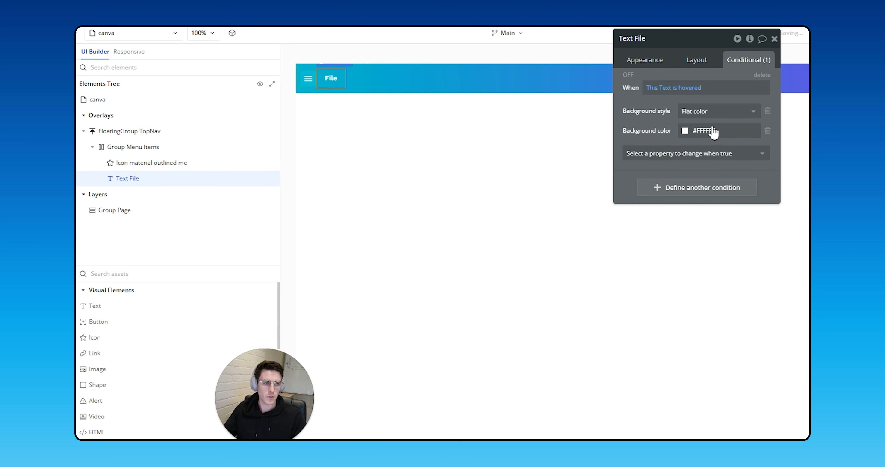
# - Set the File text's hovered background color opacity to 18% and switch on the condition's preview
pyautogui.click(705, 130)
pyautogui.click(763, 233)
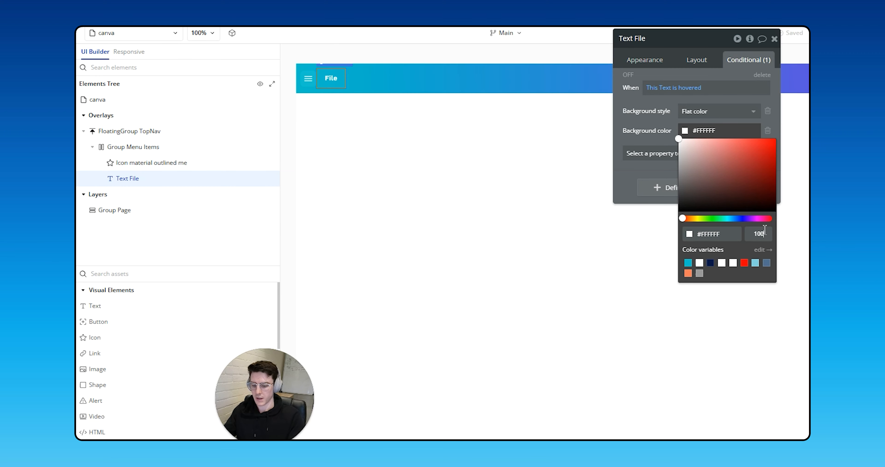
pyautogui.press('Tab')
pyautogui.doubleClick(764, 230)
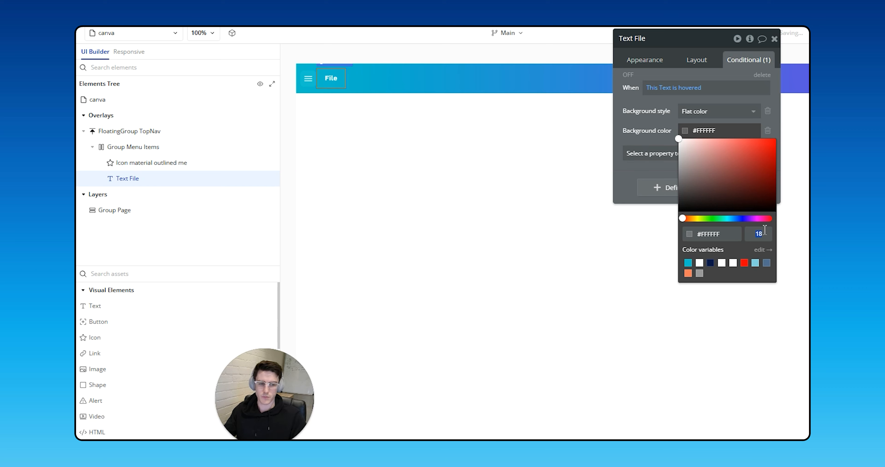
pyautogui.click(651, 128)
pyautogui.click(628, 74)
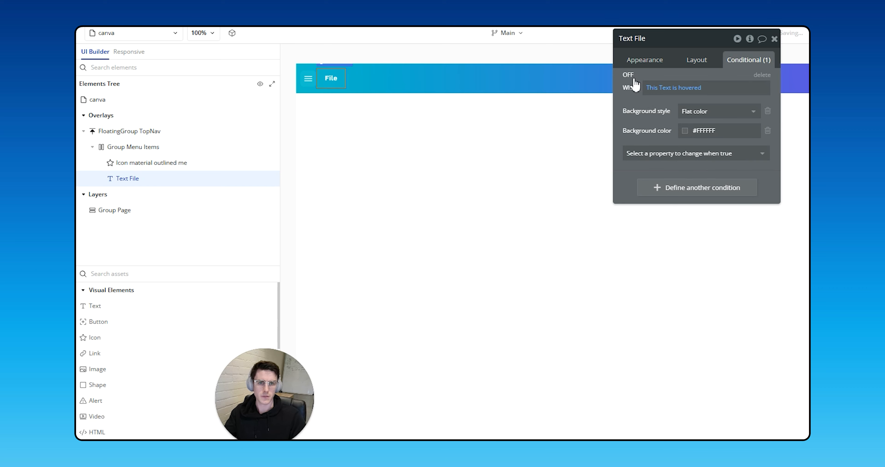
pyautogui.click(565, 164)
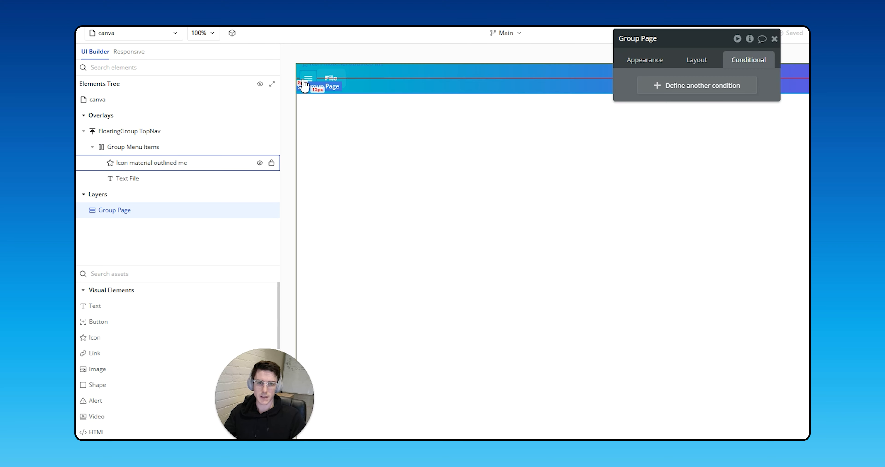
# - Set the menu icon's fixed width and fixed height to 40 px
pyautogui.click(151, 162)
pyautogui.click(696, 60)
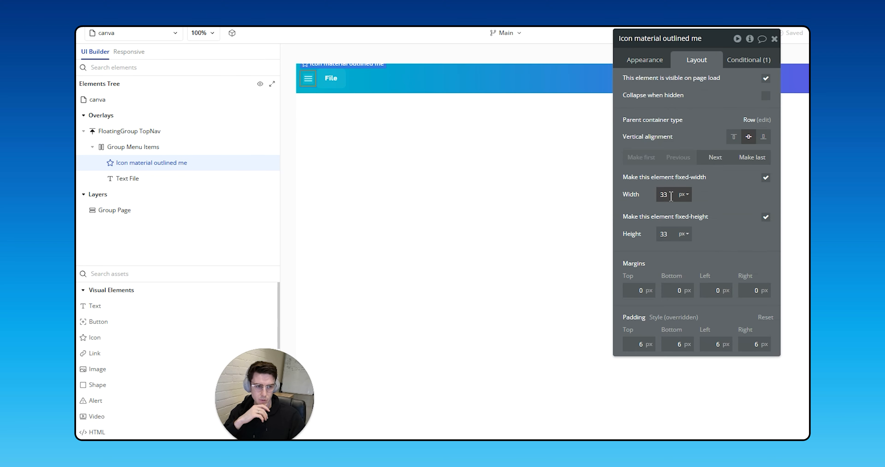
pyautogui.click(666, 234)
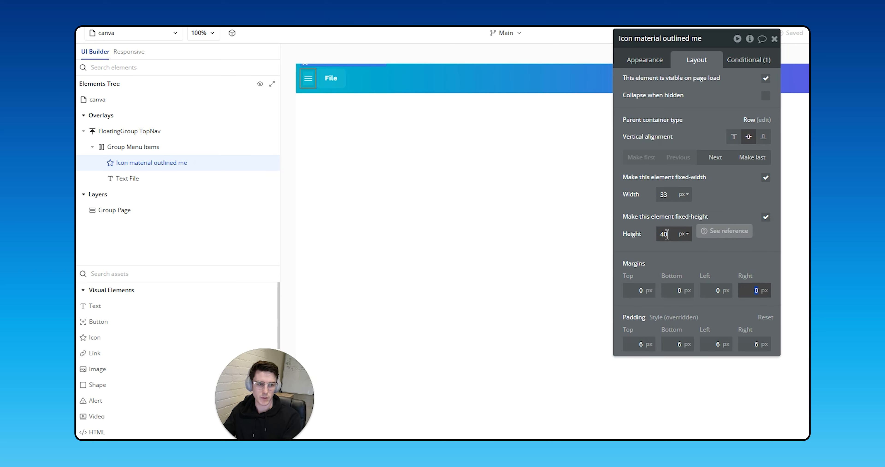
pyautogui.hotkey('shift', 'Tab')
pyautogui.write('40')
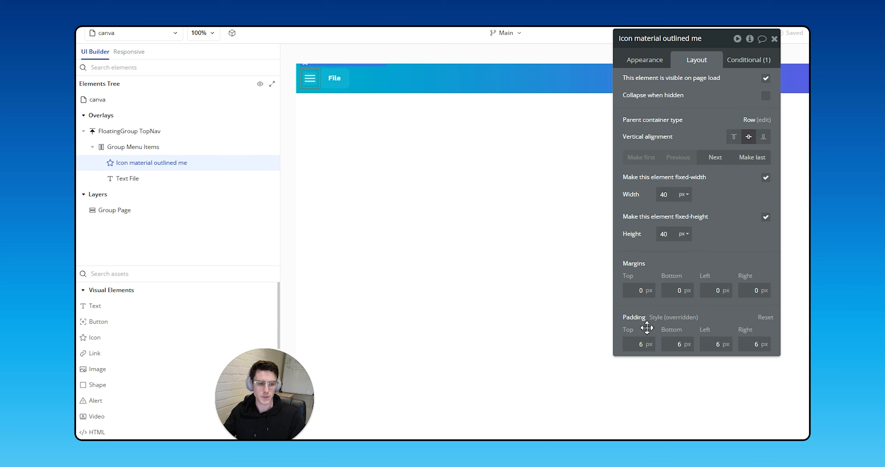
# - Set the menu icon's top, bottom, left and right padding to 8 px
pyautogui.press('Tab')
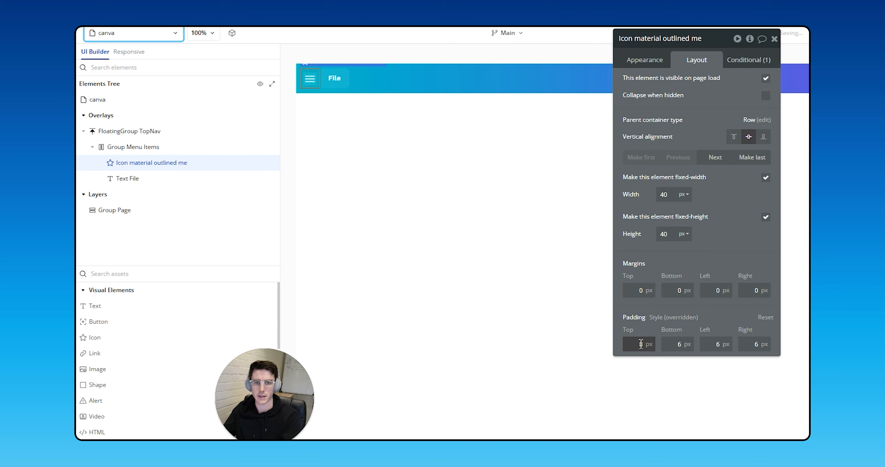
pyautogui.click(670, 346)
pyautogui.write('8')
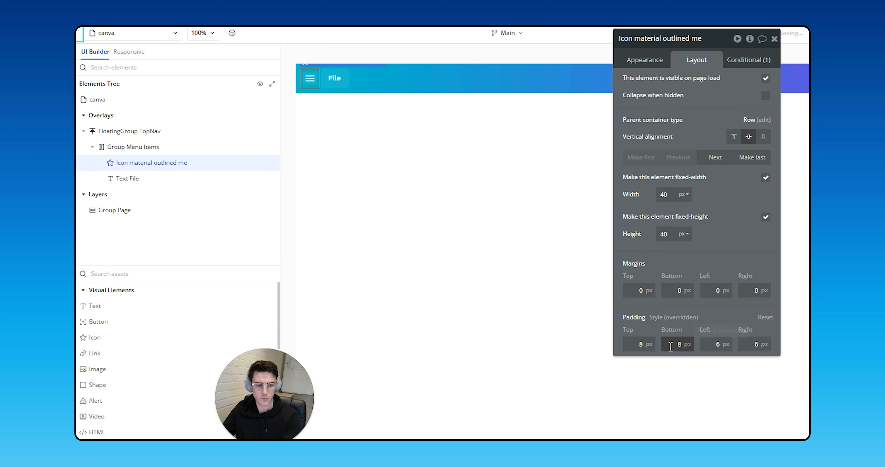
pyautogui.click(759, 345)
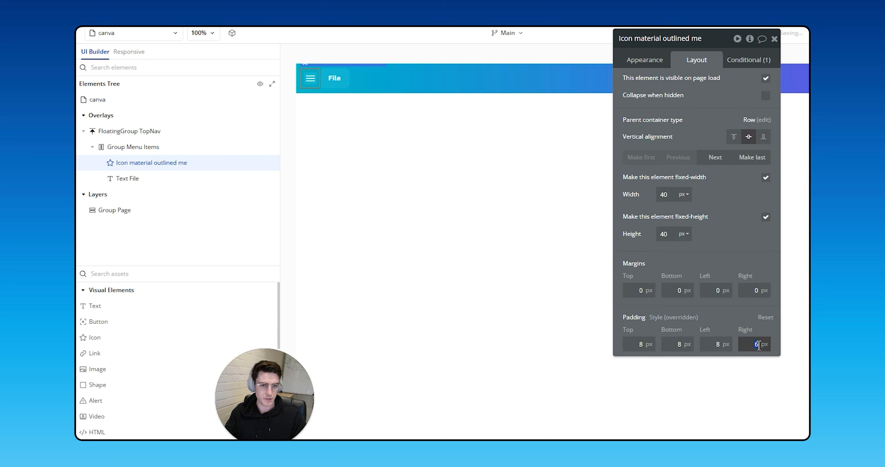
pyautogui.click(611, 290)
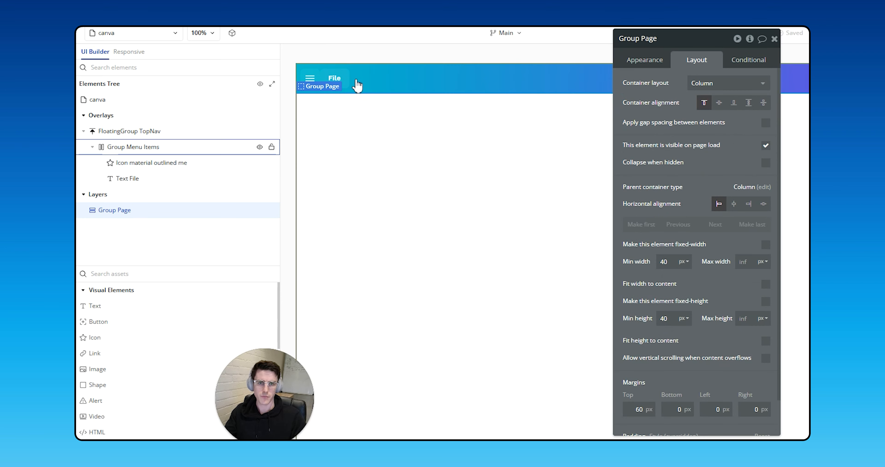
pyautogui.click(316, 79)
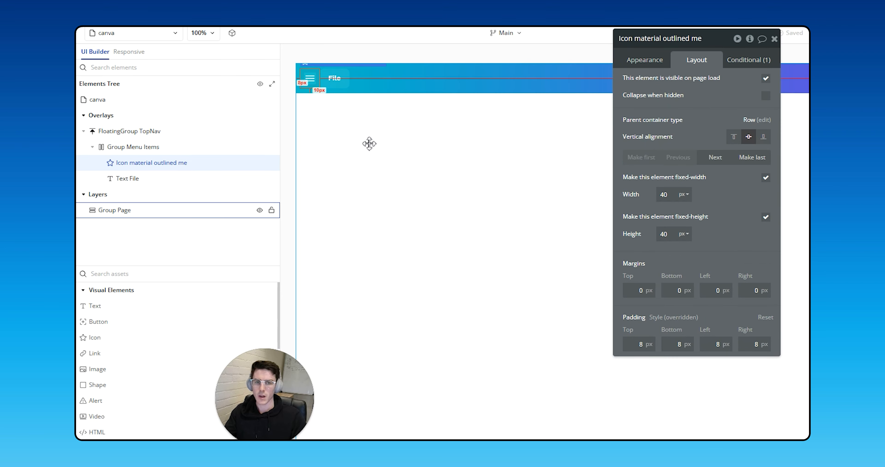
pyautogui.click(367, 141)
pyautogui.click(337, 77)
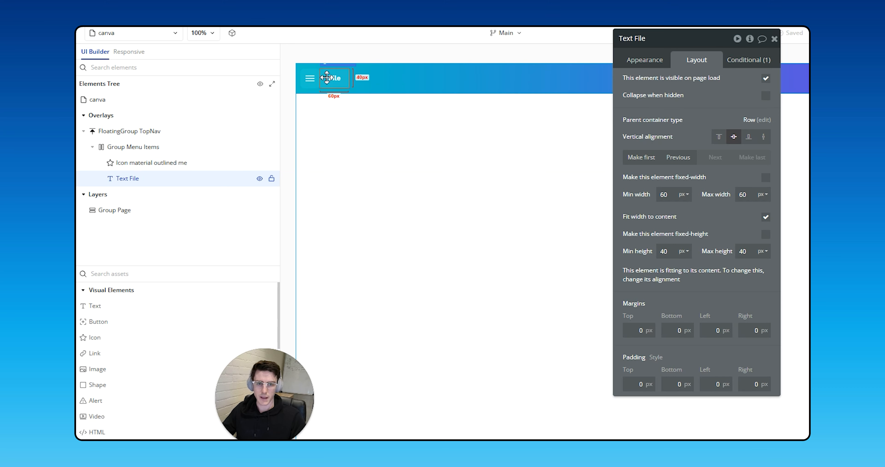
# - Add a button after the File text in the top navigation's menu items group and label it File
pyautogui.click(113, 323)
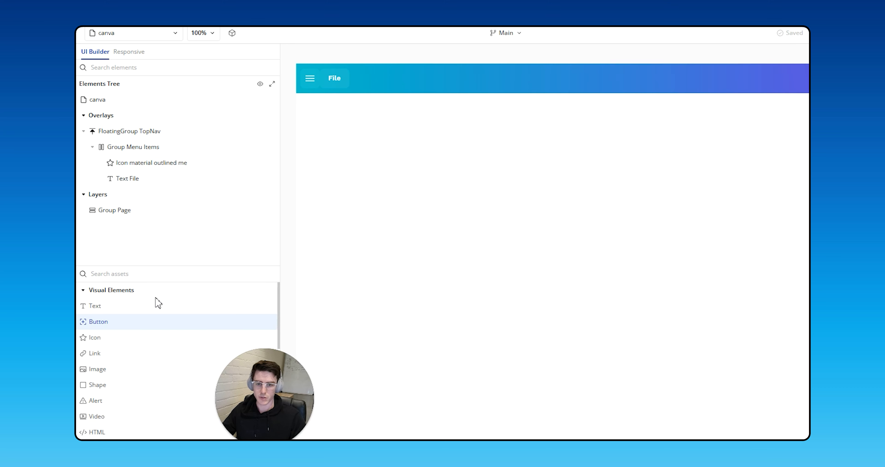
pyautogui.click(383, 89)
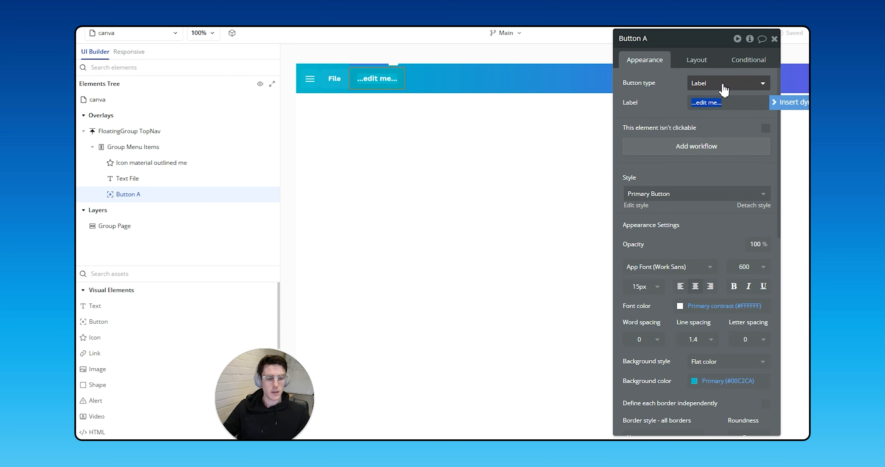
pyautogui.write('File')
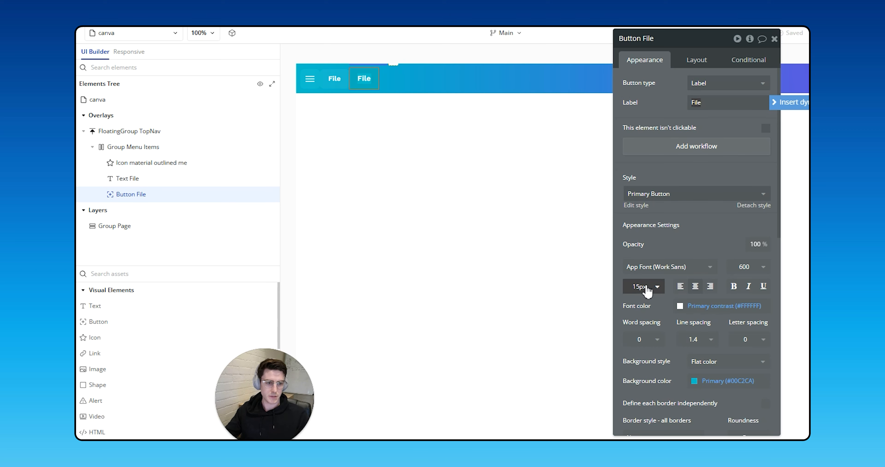
# - Set the File button's font size to 14 px
pyautogui.click(642, 287)
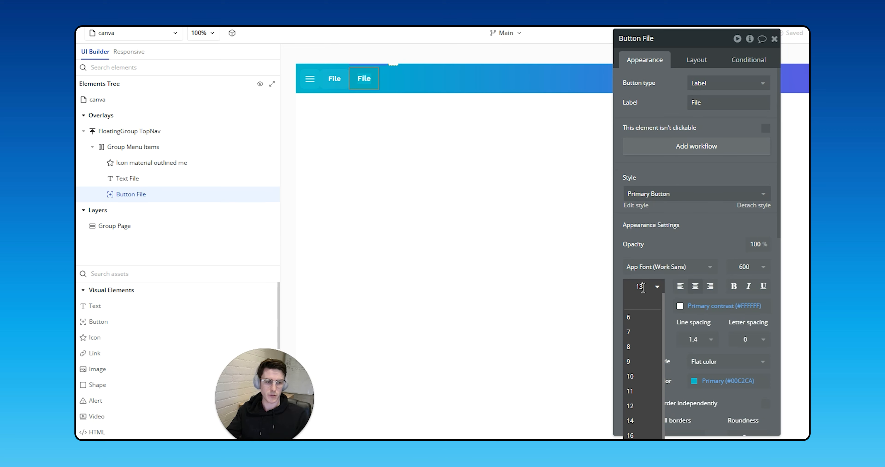
pyautogui.press('Return')
pyautogui.click(331, 78)
pyautogui.click(365, 82)
pyautogui.click(640, 287)
pyautogui.write('14')
pyautogui.press('Return')
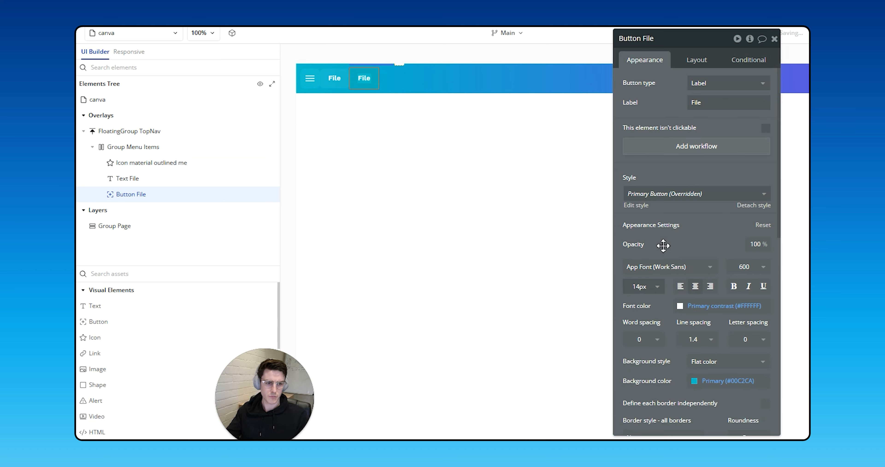
# - Edit the Primary Button style, setting its font size to 14 px and its background style to None
pyautogui.click(637, 205)
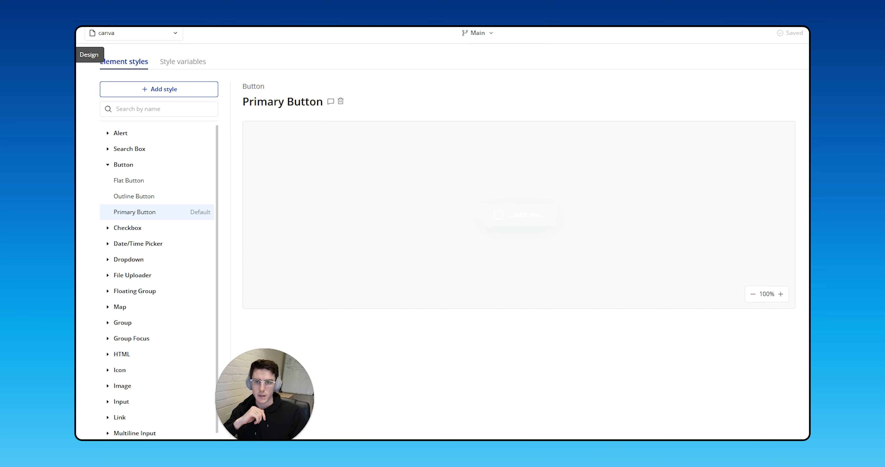
pyautogui.click(82, 61)
# - Copy the File text's hover condition and paste it into the Primary Button style as a button hover condition
pyautogui.click(335, 77)
pyautogui.rightClick(675, 84)
pyautogui.click(701, 87)
pyautogui.click(365, 81)
pyautogui.click(644, 61)
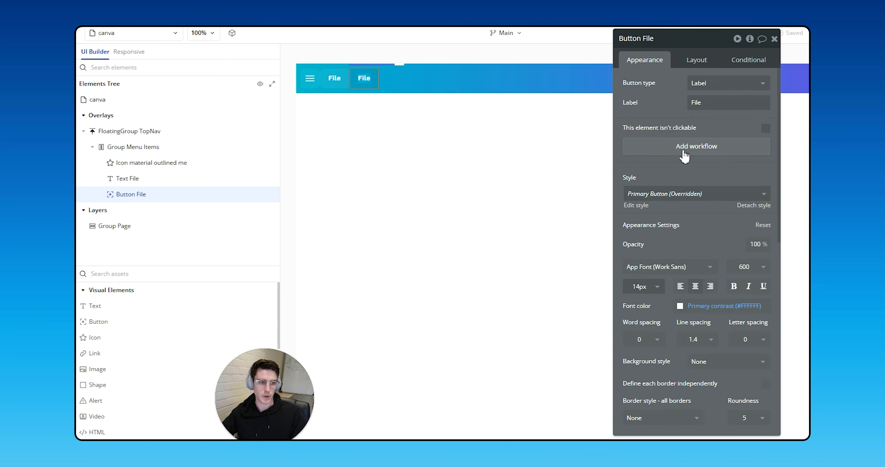
pyautogui.click(636, 205)
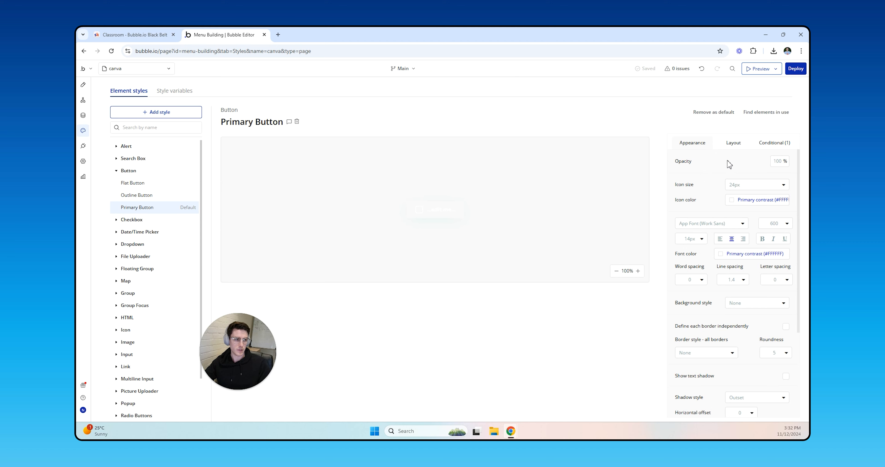
pyautogui.click(772, 144)
pyautogui.click(786, 155)
pyautogui.rightClick(770, 154)
pyautogui.click(777, 144)
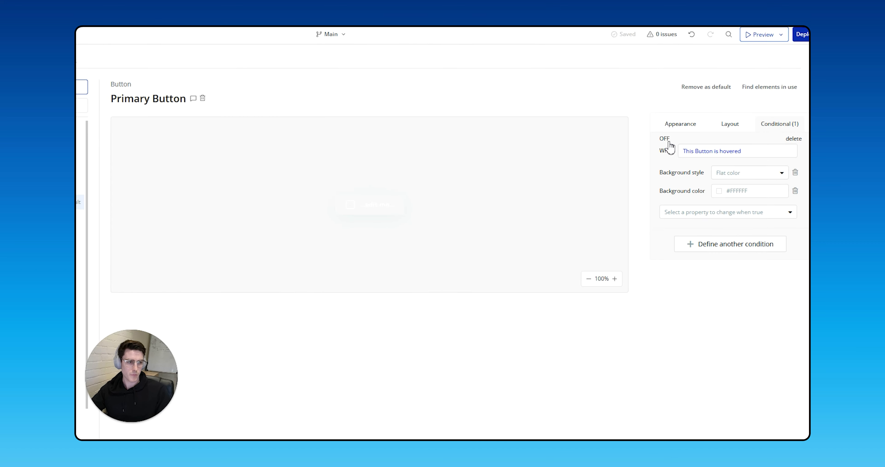
pyautogui.click(679, 155)
# - Set the Primary Button style's border roundness to 8 and return to the page design
pyautogui.click(669, 125)
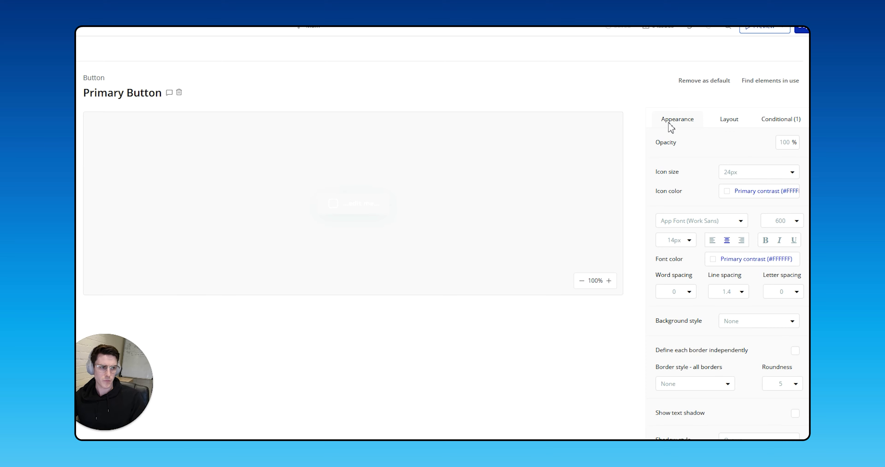
pyautogui.scroll(-1, 706, 241)
pyautogui.scroll(-3, 708, 242)
pyautogui.doubleClick(781, 228)
pyautogui.write('8')
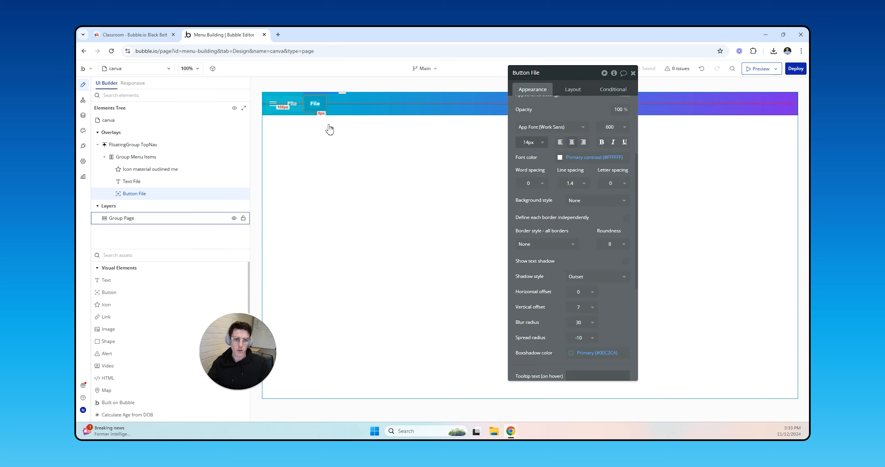
pyautogui.click(334, 138)
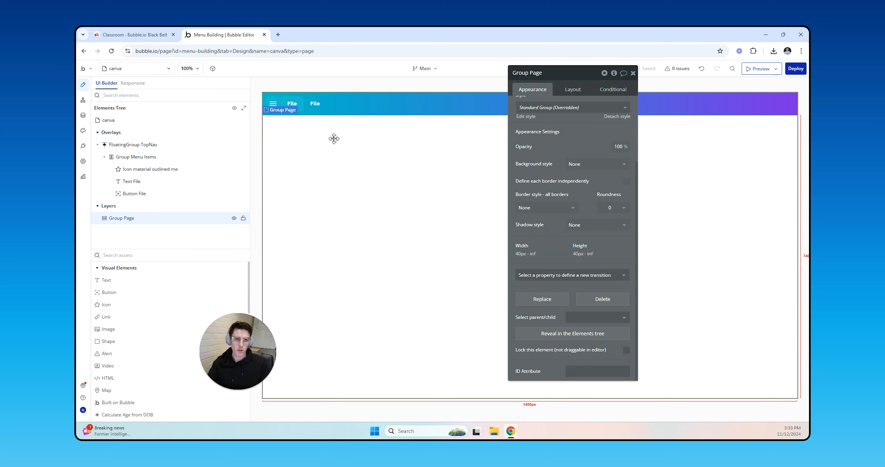
# - Check the File button's hover condition, then preview the page, signing in with the saved credentials
pyautogui.click(314, 103)
pyautogui.click(613, 89)
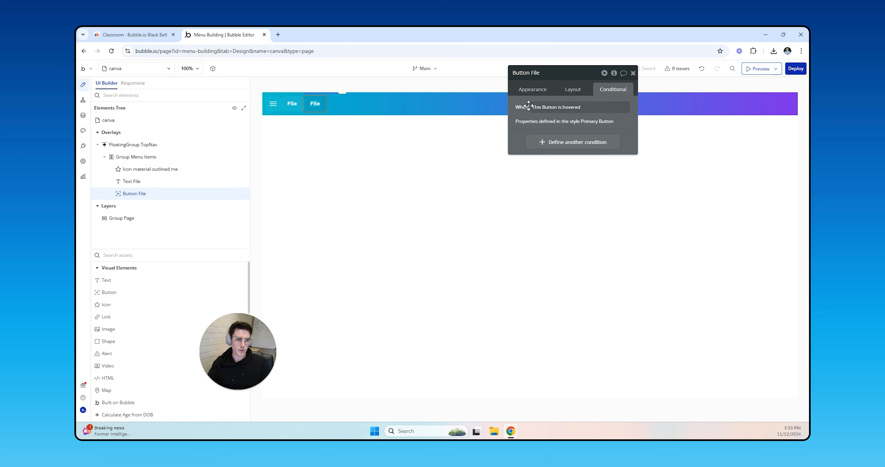
pyautogui.click(758, 69)
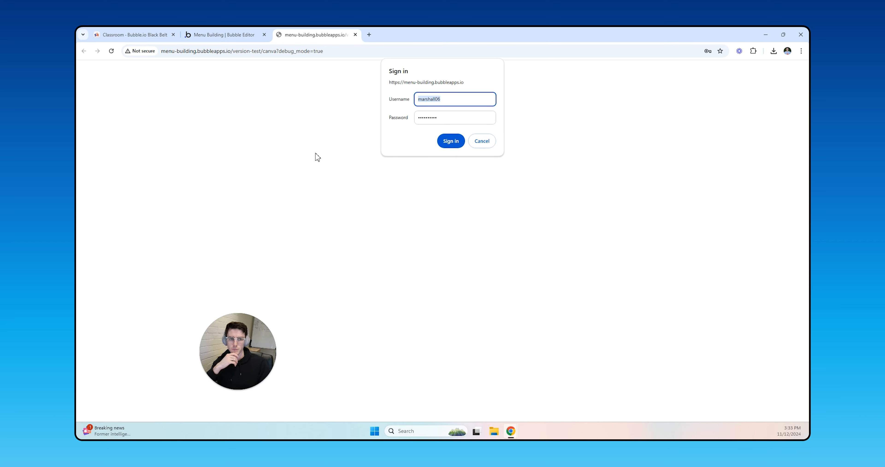
pyautogui.click(449, 141)
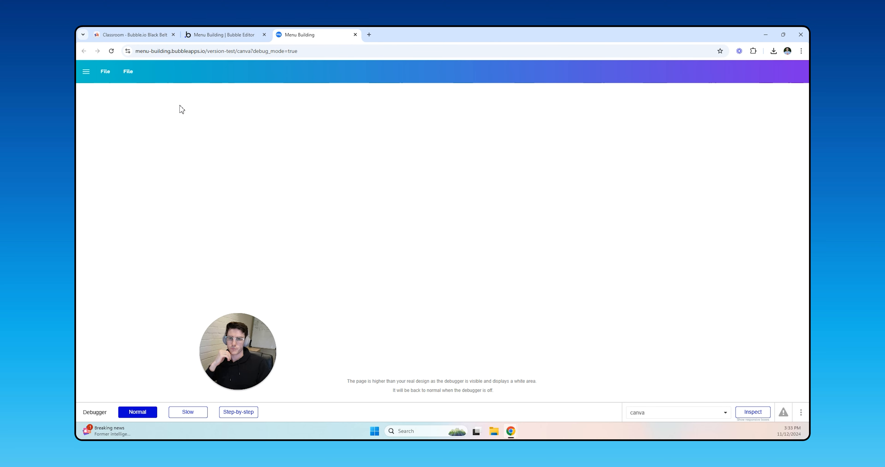
# - Return to the Bubble editor and delete the old File text from the menu items group
pyautogui.click(206, 35)
pyautogui.press('Delete')
pyautogui.click(301, 105)
pyautogui.click(358, 174)
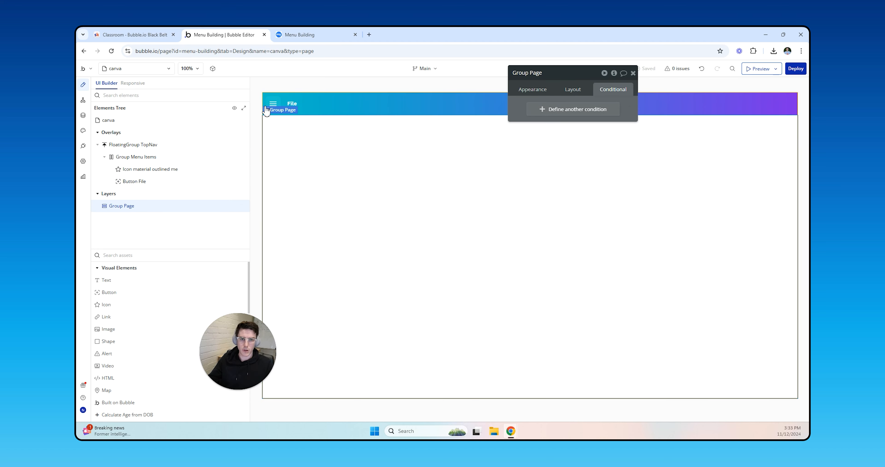
# - Duplicate the File button within the menu items group and set the copy's button type to Icon and label
pyautogui.click(296, 103)
pyautogui.hotkey('ctrl', 'c')
pyautogui.hotkey('ctrl', 'v')
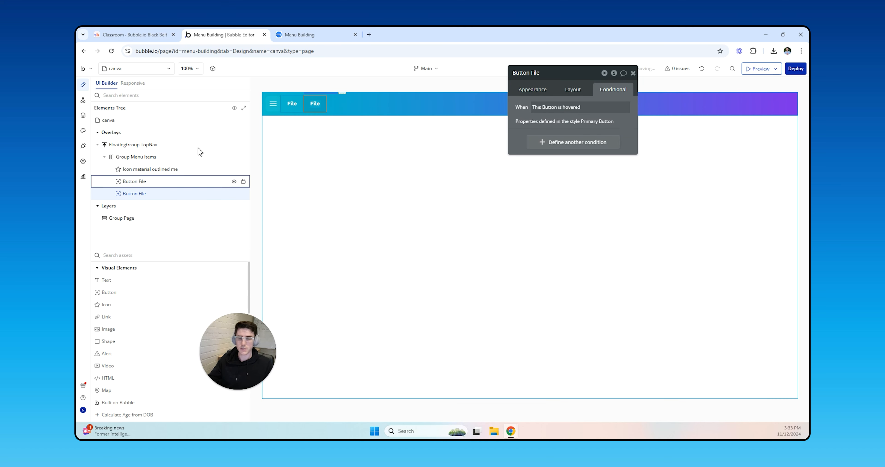
pyautogui.click(530, 89)
pyautogui.click(596, 107)
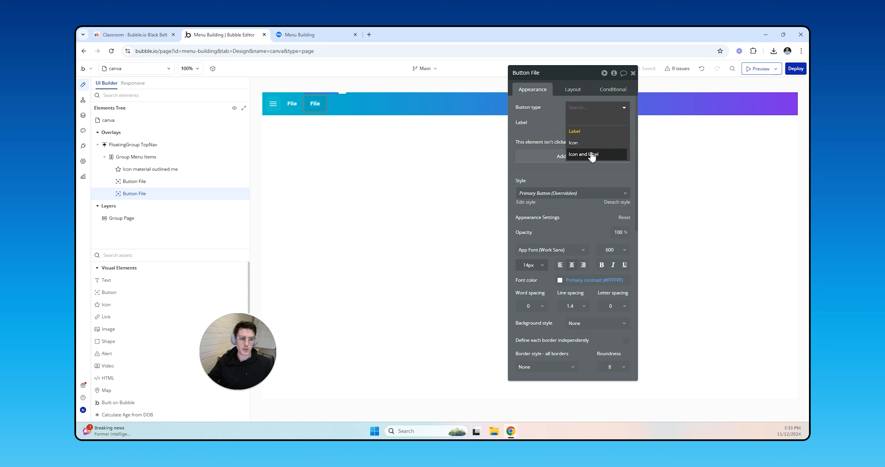
pyautogui.click(590, 154)
# - Search the icons for king and give the duplicated button the Chess-king icon from the Font Awesome library
pyautogui.click(594, 127)
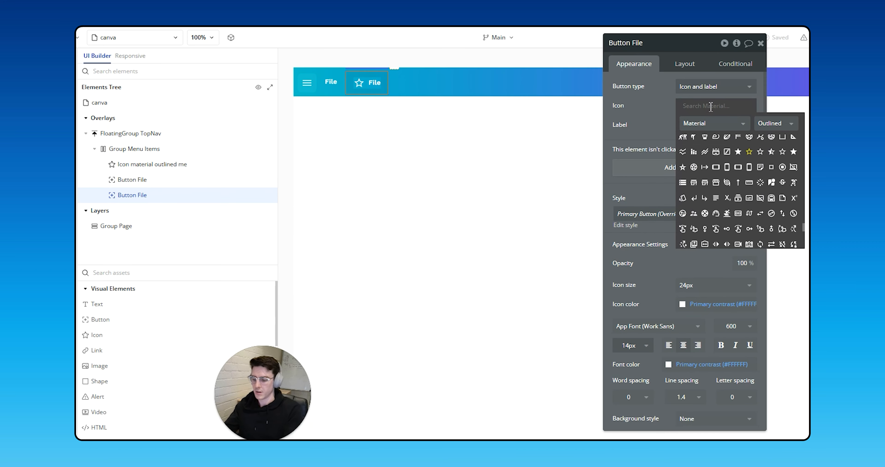
pyautogui.write('kig')
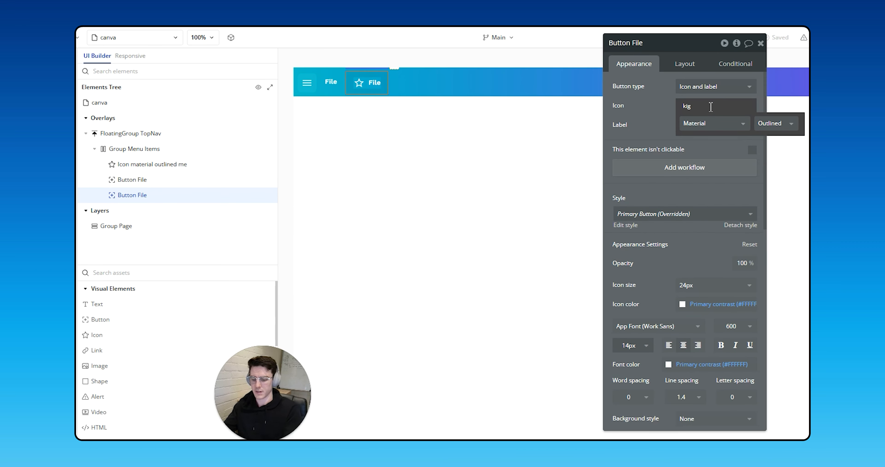
pyautogui.press('BackSpace')
pyautogui.write('ng')
pyautogui.click(725, 123)
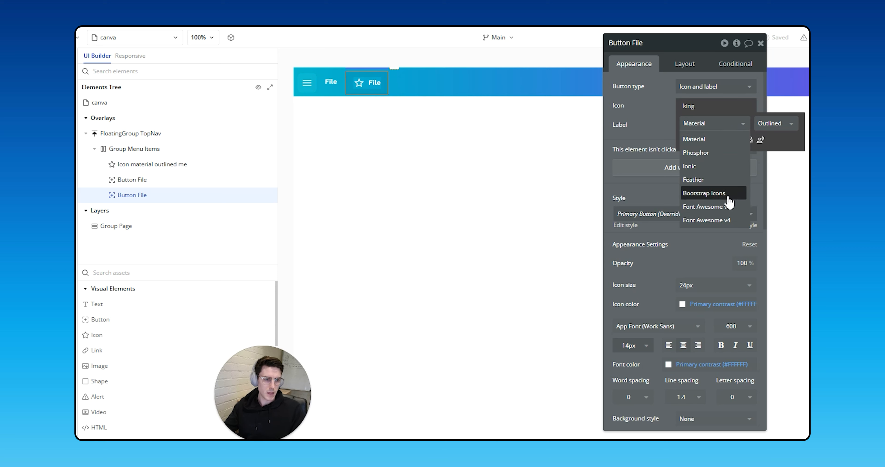
pyautogui.click(719, 207)
pyautogui.click(683, 140)
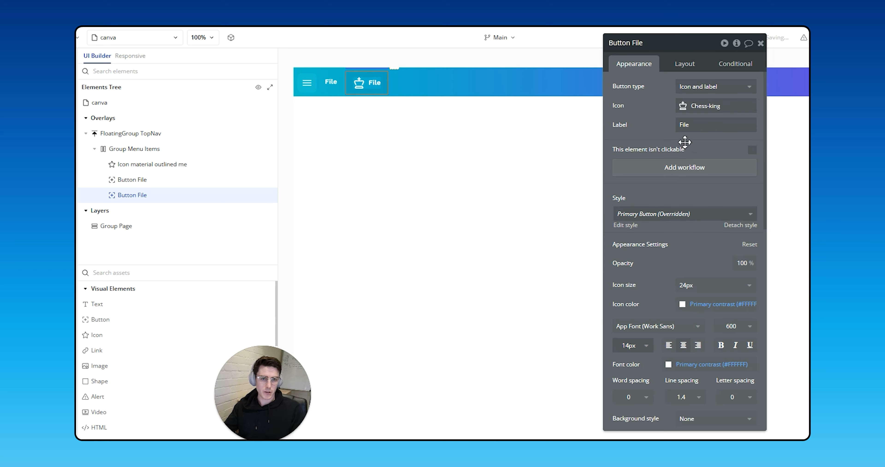
# - Set the duplicated button's icon size to 16px and replace its icon with the Solid Chess-king from Font Awesome v6, searching for king
pyautogui.click(686, 285)
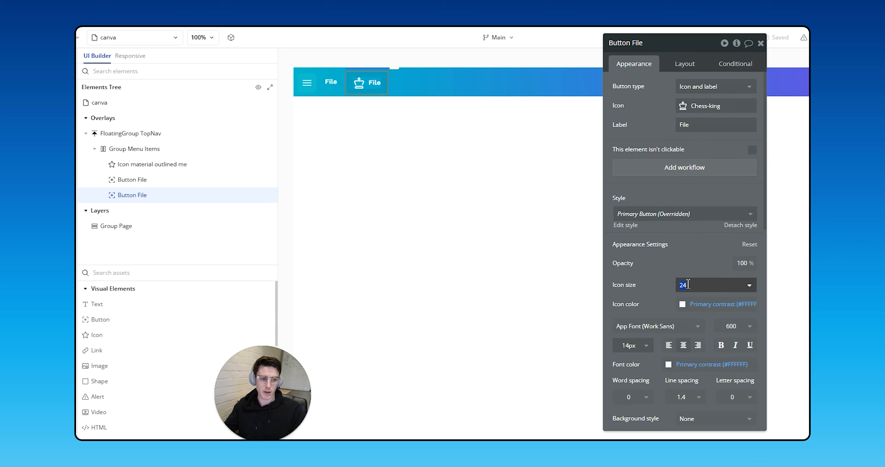
pyautogui.press('Return')
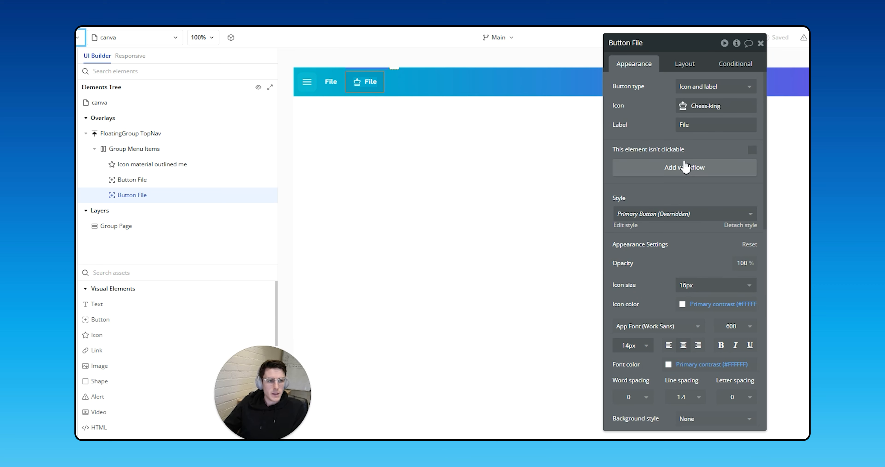
pyautogui.click(699, 108)
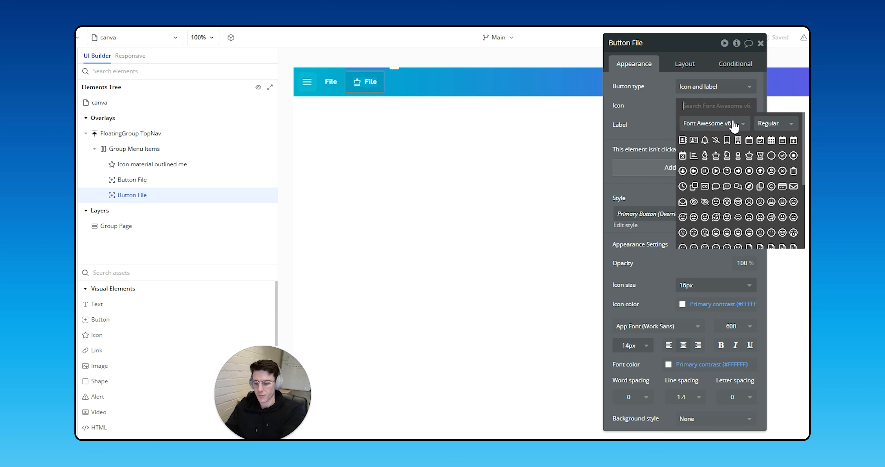
pyautogui.write('king')
pyautogui.click(773, 123)
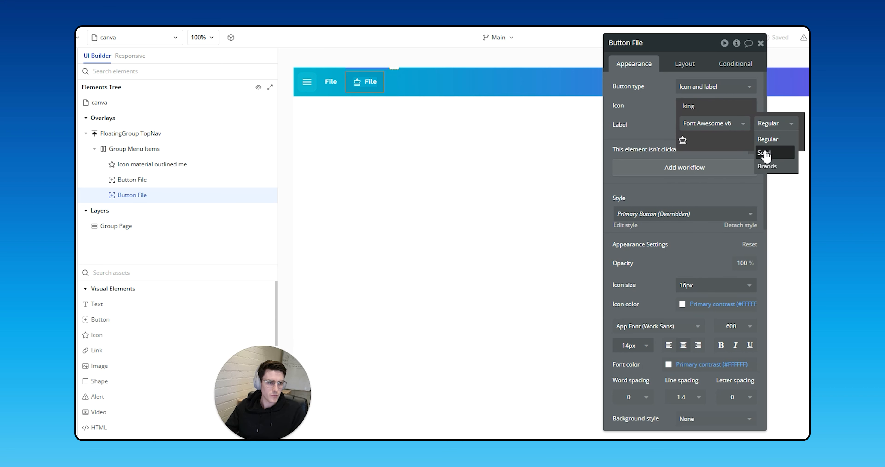
pyautogui.click(766, 155)
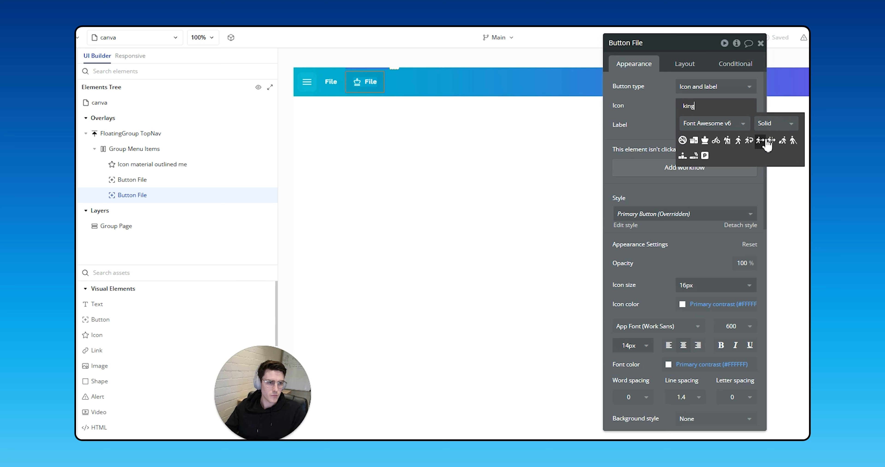
pyautogui.click(774, 124)
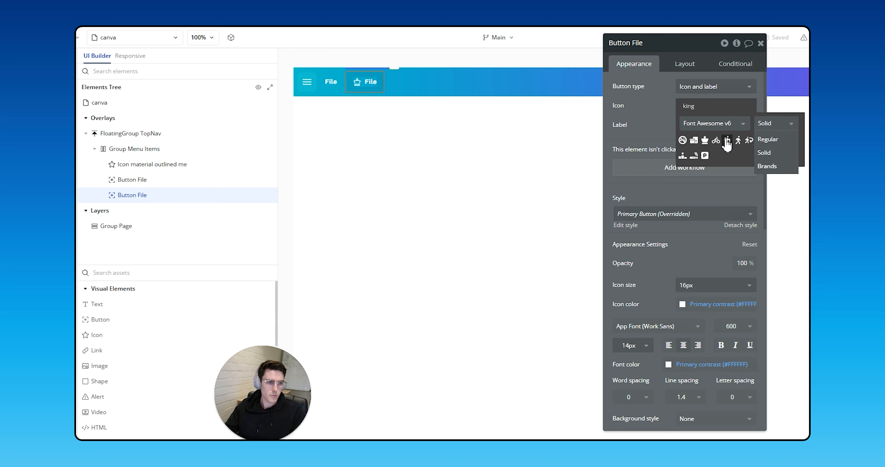
pyautogui.click(710, 142)
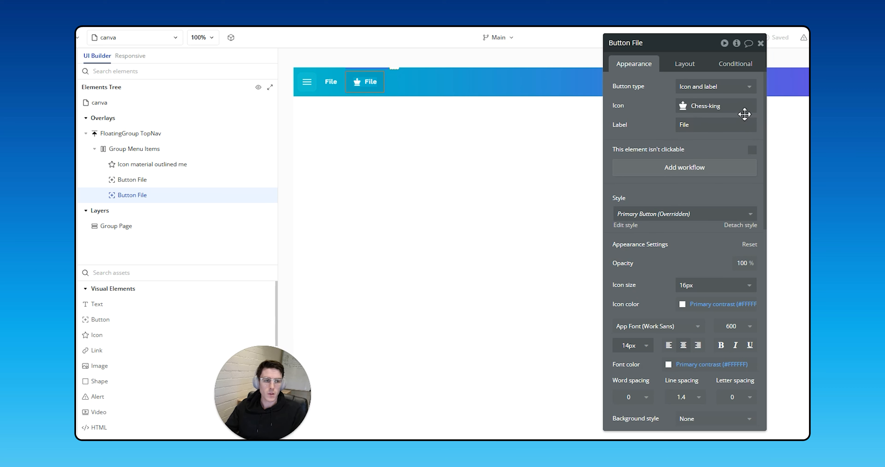
pyautogui.click(727, 109)
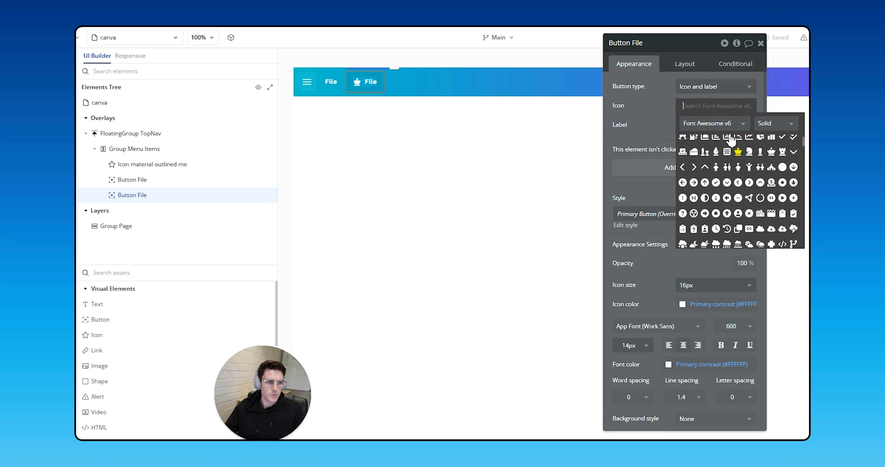
pyautogui.click(647, 130)
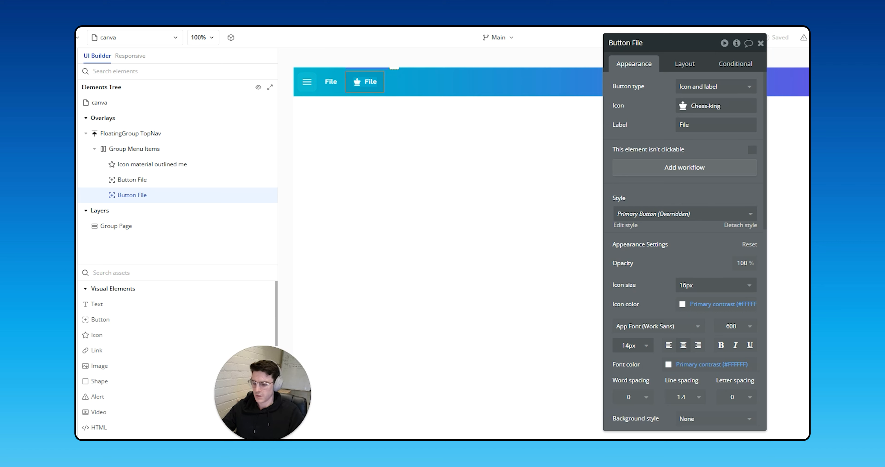
# - Set the Chess-king icon's color to #F8BF2E
pyautogui.click(707, 304)
pyautogui.tripleClick(713, 406)
pyautogui.write('#F8BF2E')
pyautogui.click(631, 303)
pyautogui.click(363, 260)
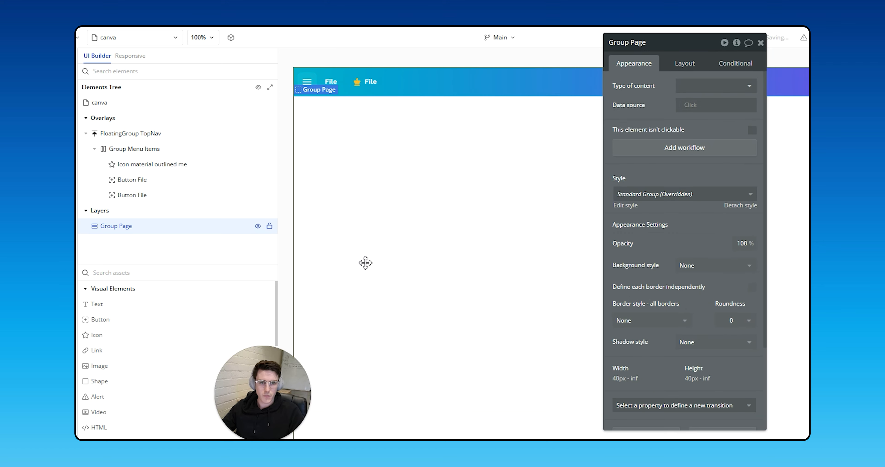
# - Center the crown-icon button vertically within its row and change its label to Resize
pyautogui.click(376, 77)
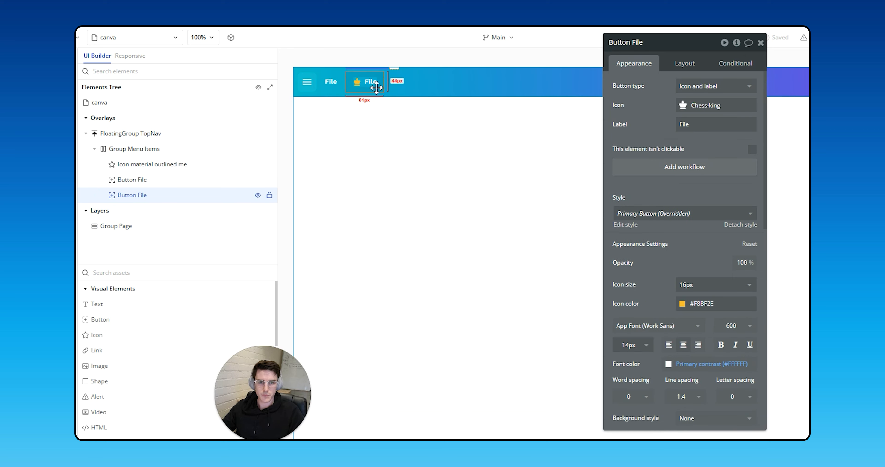
pyautogui.click(685, 64)
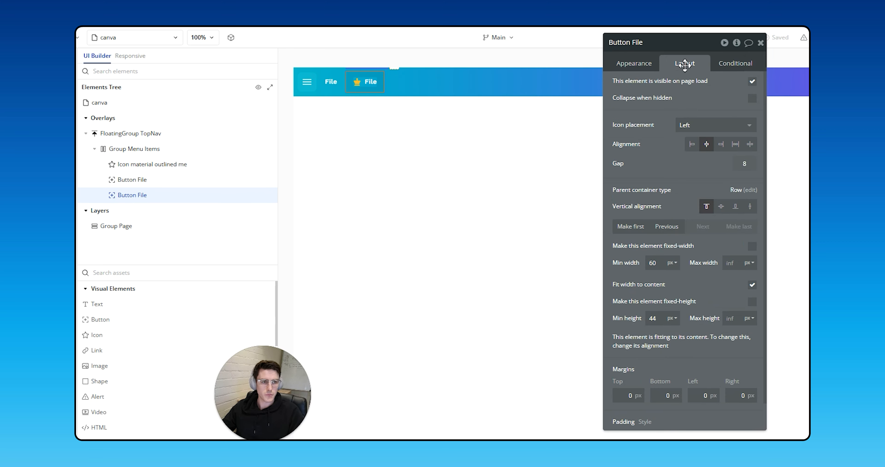
pyautogui.click(720, 207)
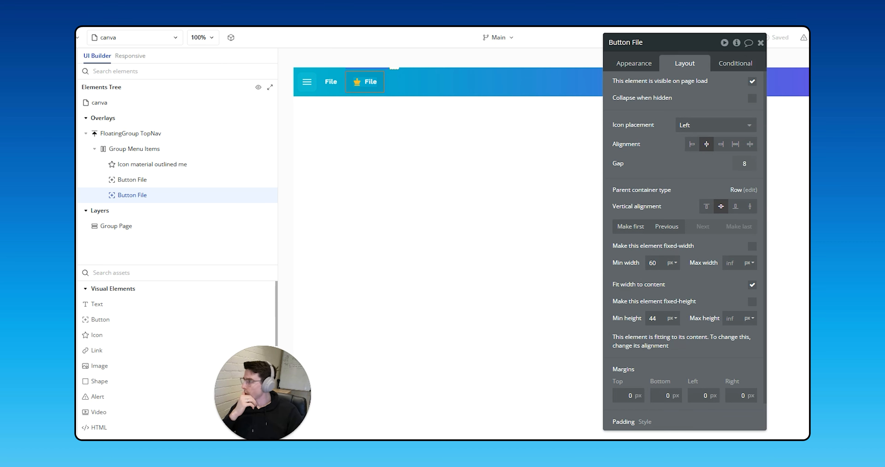
pyautogui.click(634, 64)
pyautogui.click(708, 129)
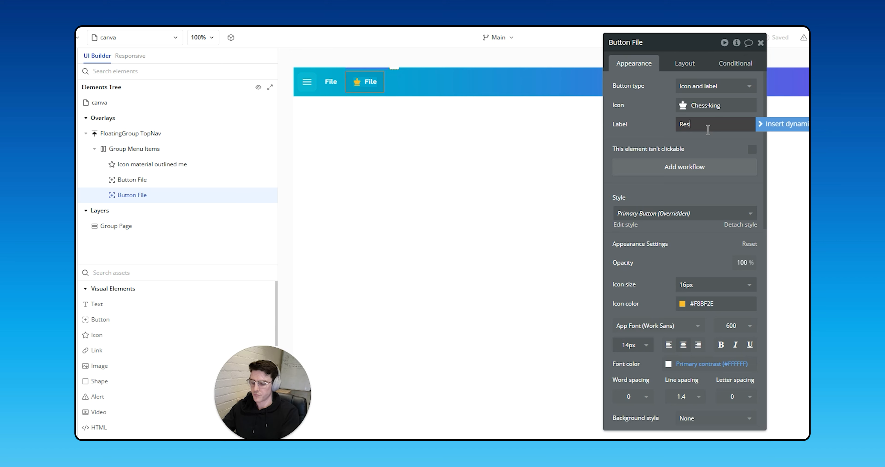
pyautogui.click(569, 139)
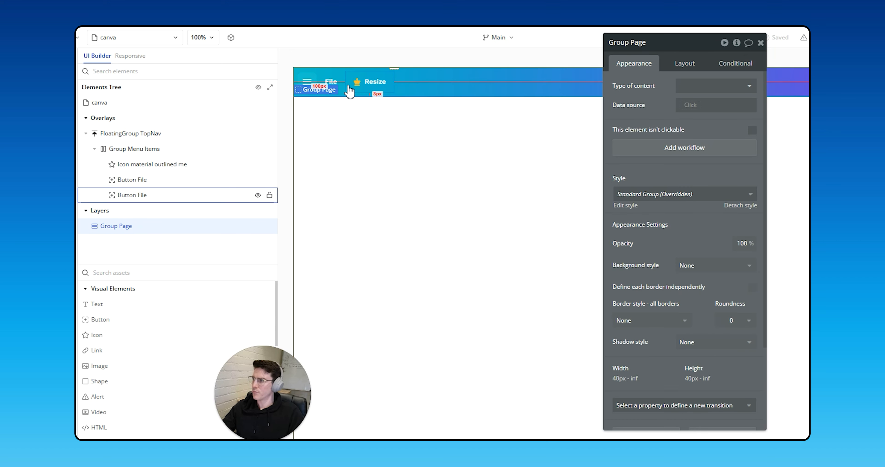
pyautogui.click(357, 92)
pyautogui.click(689, 111)
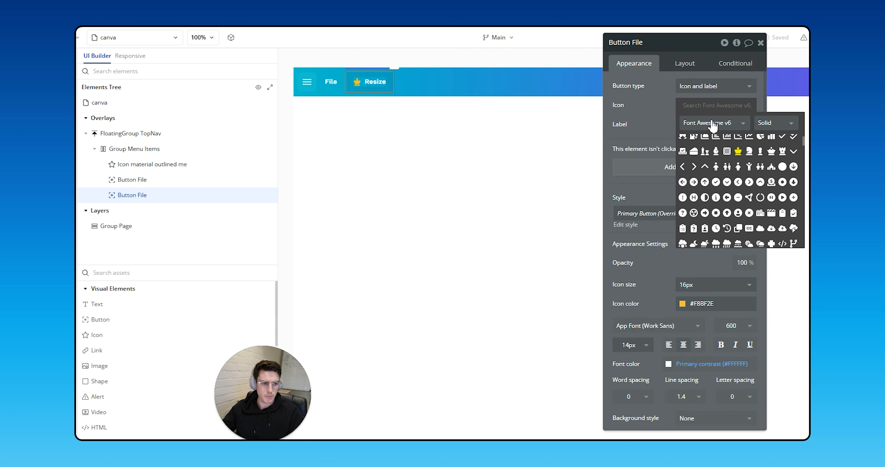
pyautogui.scroll(-2, 719, 158)
pyautogui.scroll(-4, 737, 182)
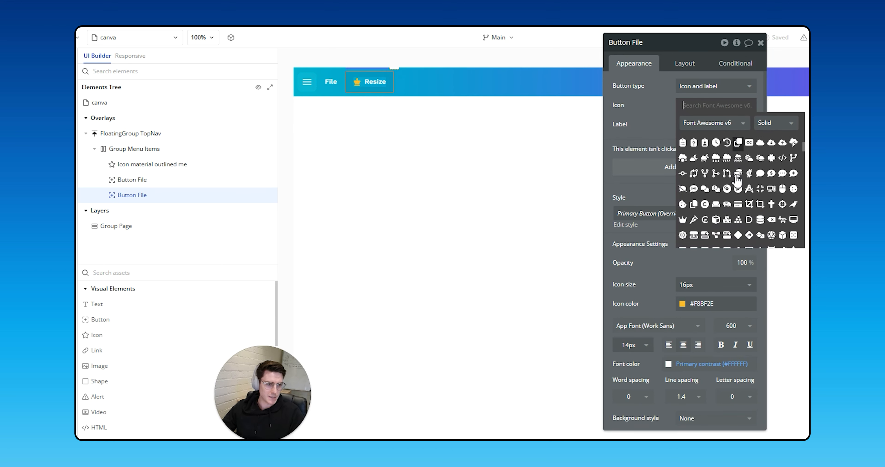
pyautogui.click(632, 115)
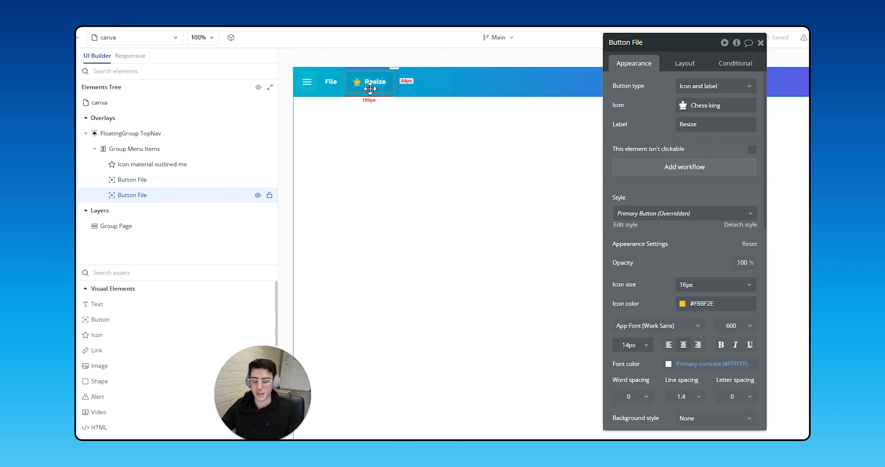
# - Duplicate the Resize button and give the copy the Edit pencil icon from the Material Outlined set, searching for edit
pyautogui.hotkey('ctrl', 'd')
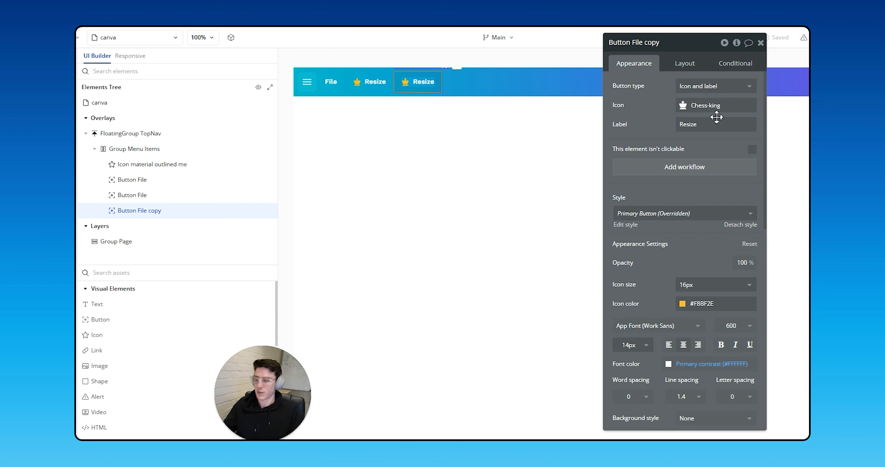
pyautogui.click(707, 107)
pyautogui.write('edit')
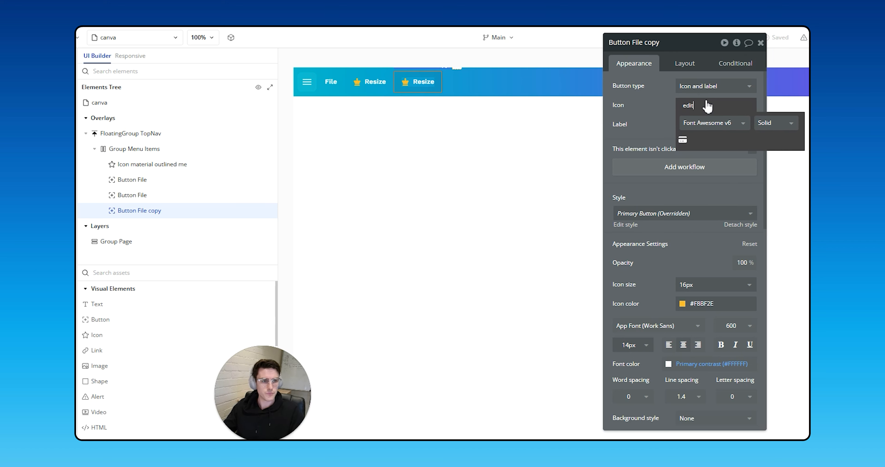
pyautogui.click(709, 128)
pyautogui.click(697, 137)
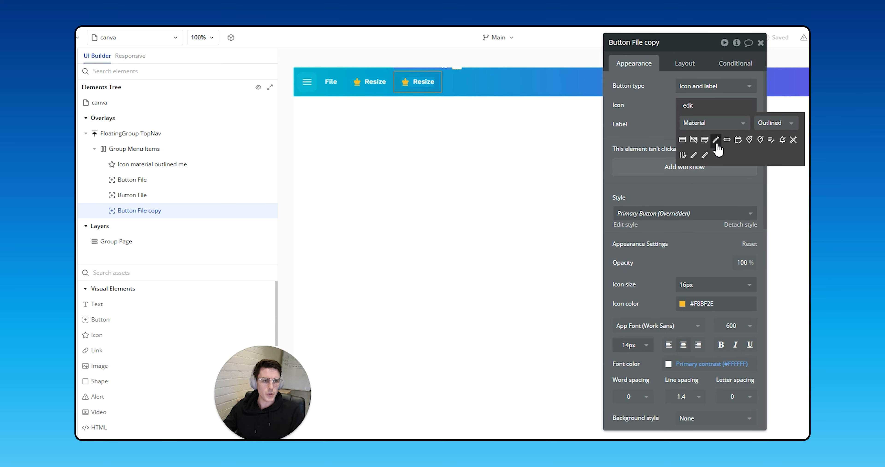
pyautogui.click(715, 141)
# - Change the copied button's label to Editing and look over its layout settings
pyautogui.doubleClick(703, 124)
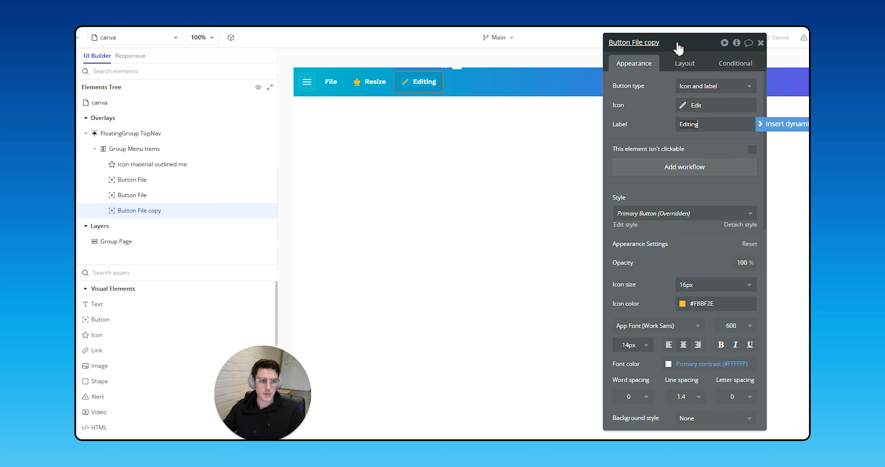
pyautogui.click(689, 68)
pyautogui.scroll(-1, 728, 303)
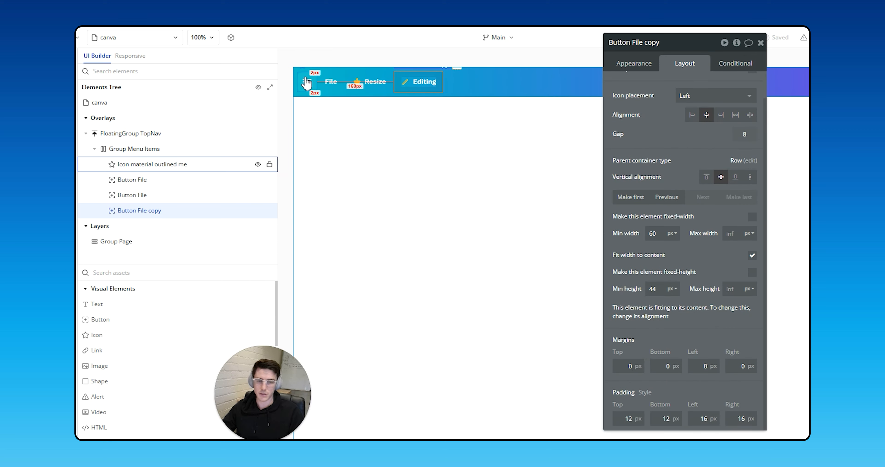
# - Set the Editing button's icon size to 22px and its icon color to the white Primary contrast variable
pyautogui.click(635, 65)
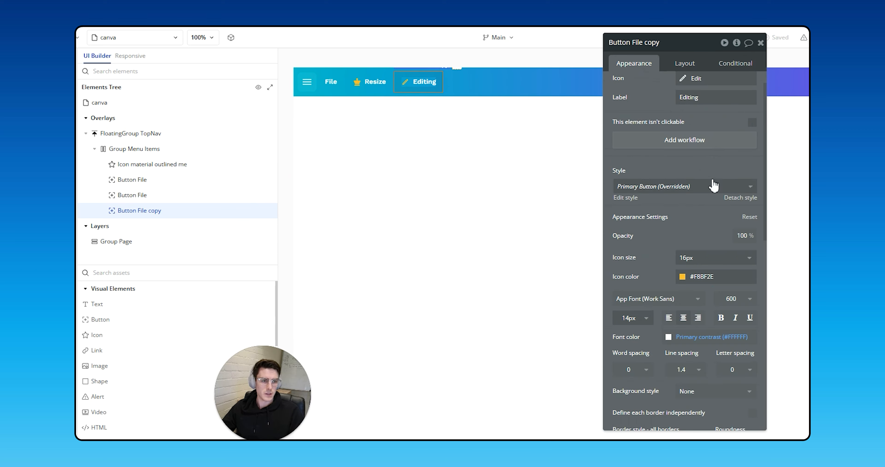
pyautogui.click(686, 258)
pyautogui.doubleClick(686, 257)
pyautogui.write('22')
pyautogui.press('Return')
pyautogui.click(707, 278)
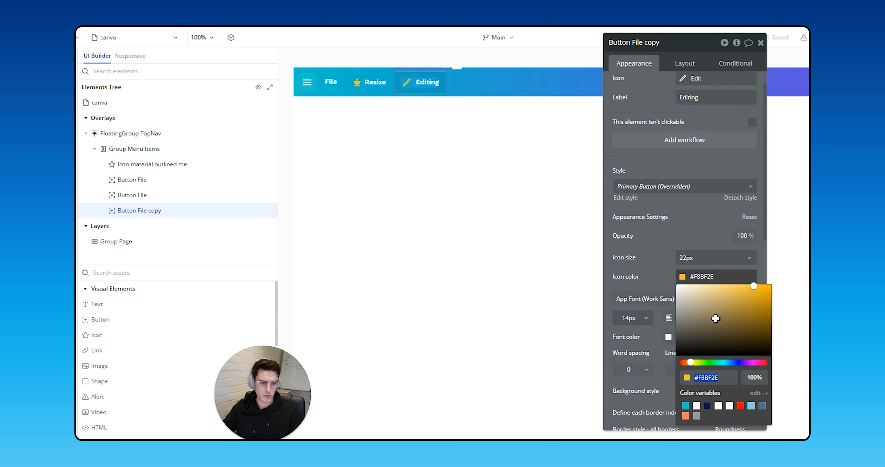
pyautogui.click(696, 406)
pyautogui.click(643, 279)
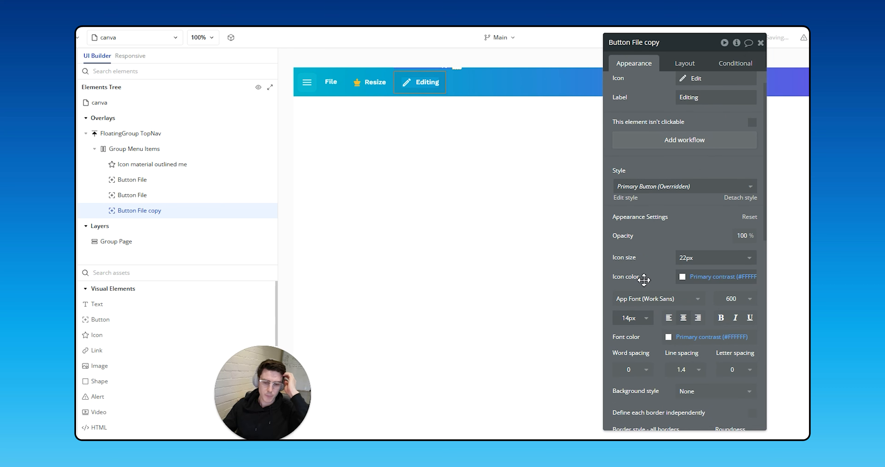
# - Set the Editing button's right padding to 0 px
pyautogui.click(693, 70)
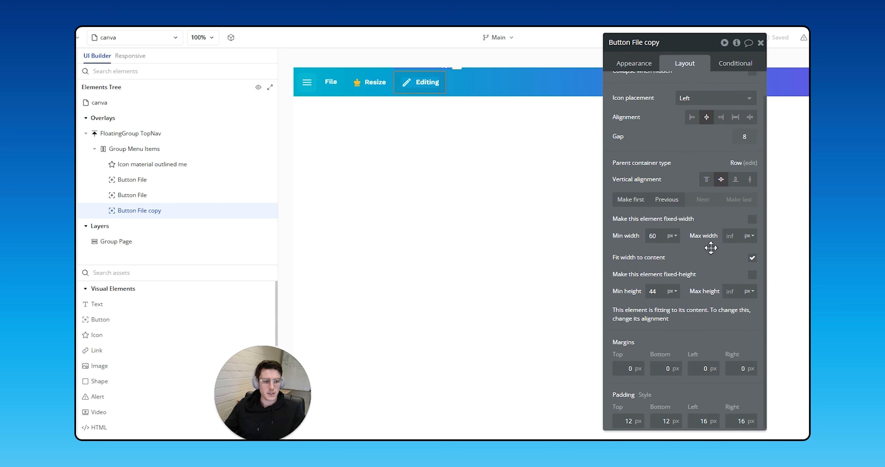
pyautogui.click(738, 421)
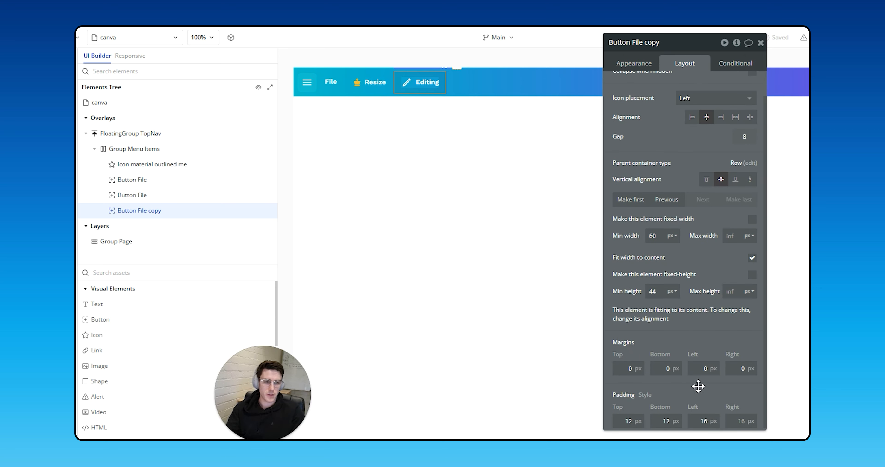
pyautogui.press('BackSpace')
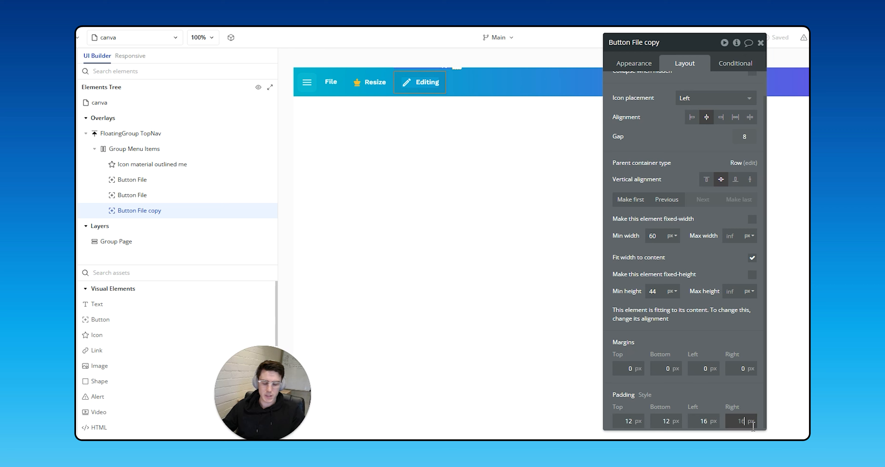
pyautogui.press('Return')
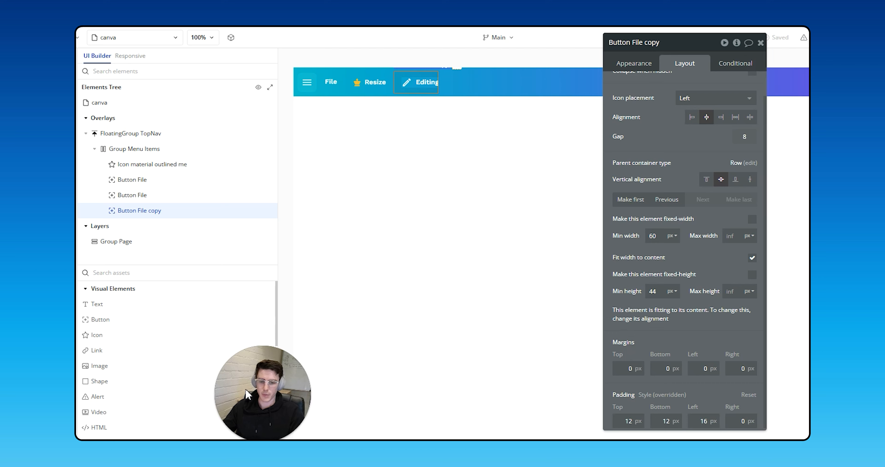
# - Add an icon element directly after the Editing button in the menu items group and center it vertically
pyautogui.moveTo(86, 334); pyautogui.dragTo(446, 79)
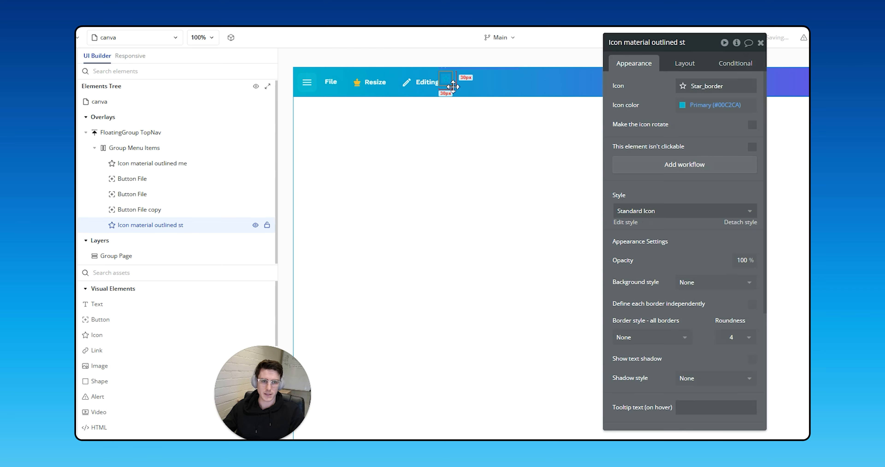
pyautogui.click(685, 65)
pyautogui.click(736, 140)
# - Give the new icon the Material Outlined Keyboard_arrow_down symbol, searching for down, and set its color to #FFFFFF
pyautogui.click(635, 71)
pyautogui.click(709, 90)
pyautogui.write('down')
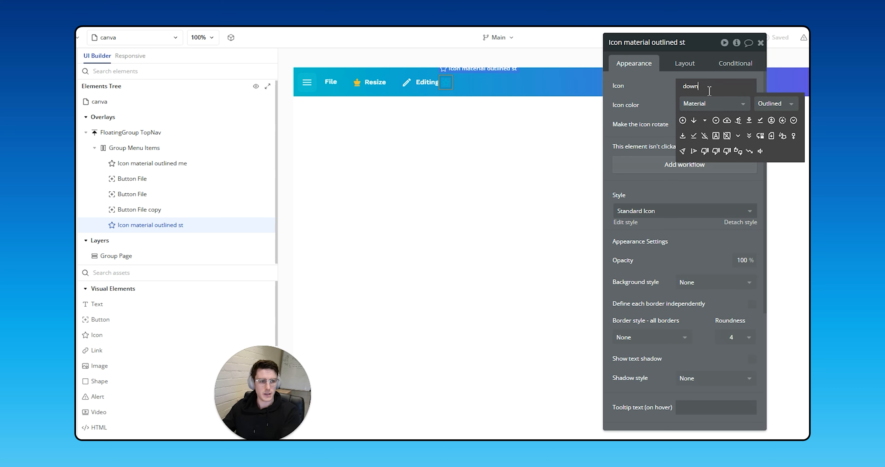
pyautogui.click(738, 137)
pyautogui.click(694, 115)
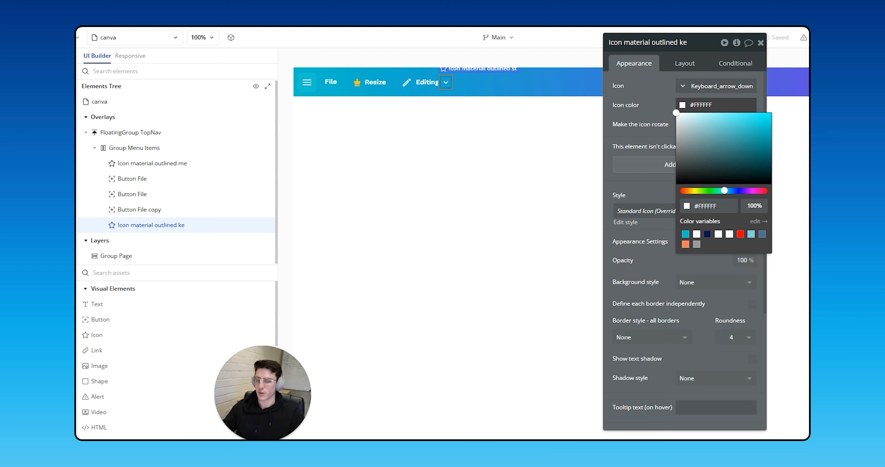
pyautogui.click(513, 127)
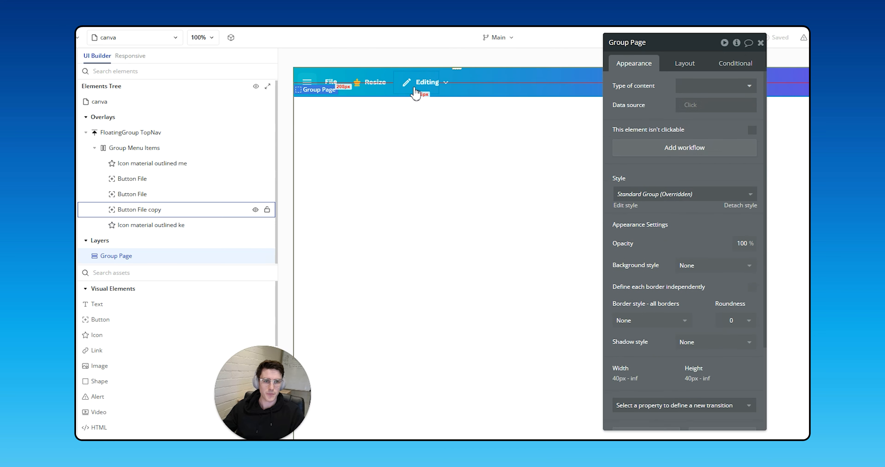
# - Set the Editing button's right padding to 4 px
pyautogui.click(420, 84)
pyautogui.click(420, 86)
pyautogui.click(421, 85)
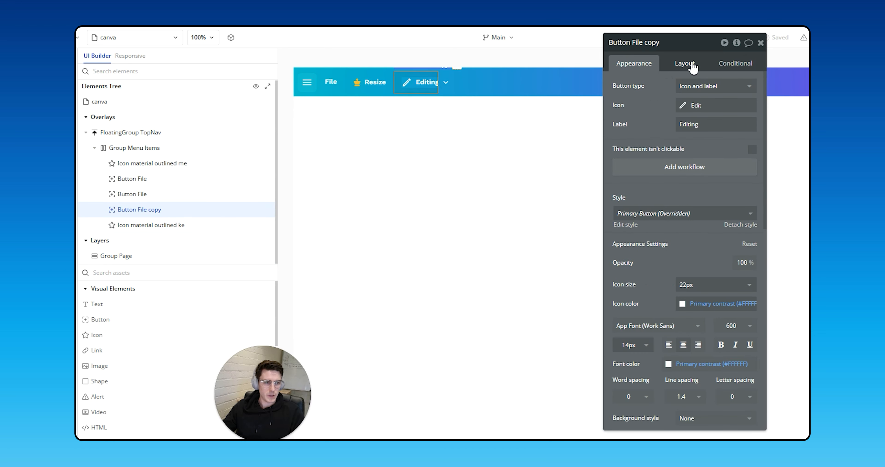
pyautogui.click(684, 63)
pyautogui.scroll(-1, 742, 386)
pyautogui.write('4')
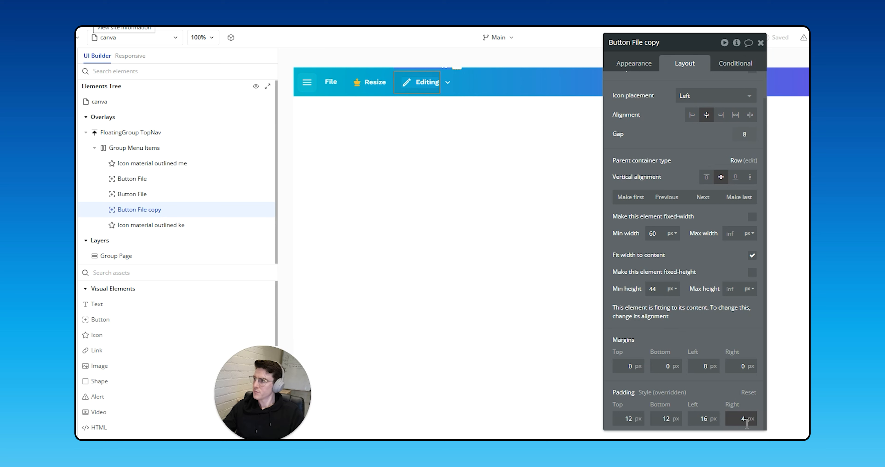
# - Set the down-arrow icon's padding to 2 px on all four sides
pyautogui.click(447, 83)
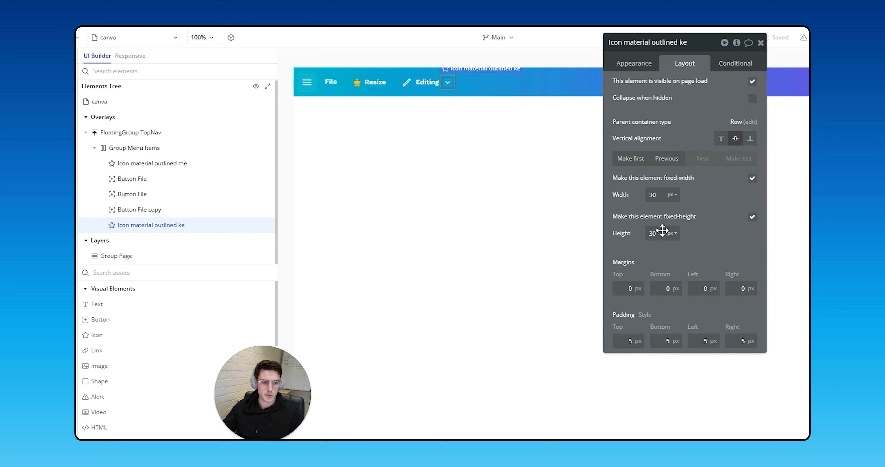
pyautogui.click(629, 341)
pyautogui.write('2')
pyautogui.press('Tab')
pyautogui.write('2')
pyautogui.press('Tab')
pyautogui.write('2')
pyautogui.press('Tab')
pyautogui.write('2')
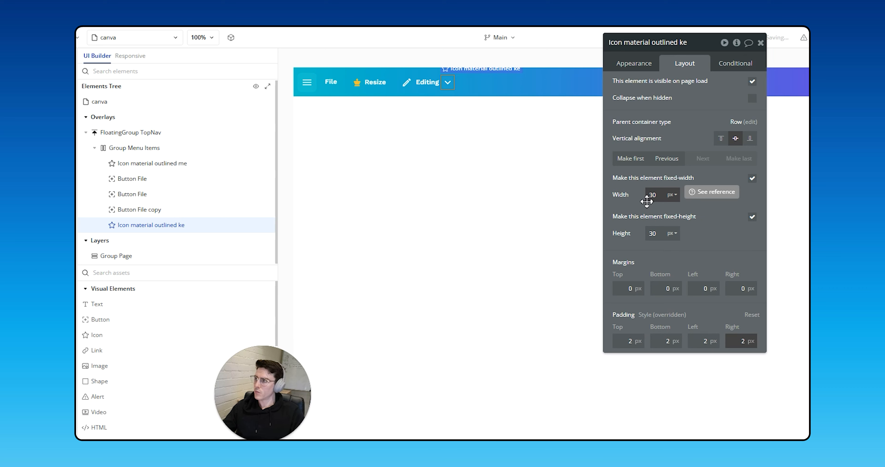
# - Set the down-arrow icon's fixed width and height to 28 px each
pyautogui.click(647, 200)
pyautogui.write('28')
pyautogui.press('Tab')
pyautogui.write('28')
pyautogui.press('Tab')
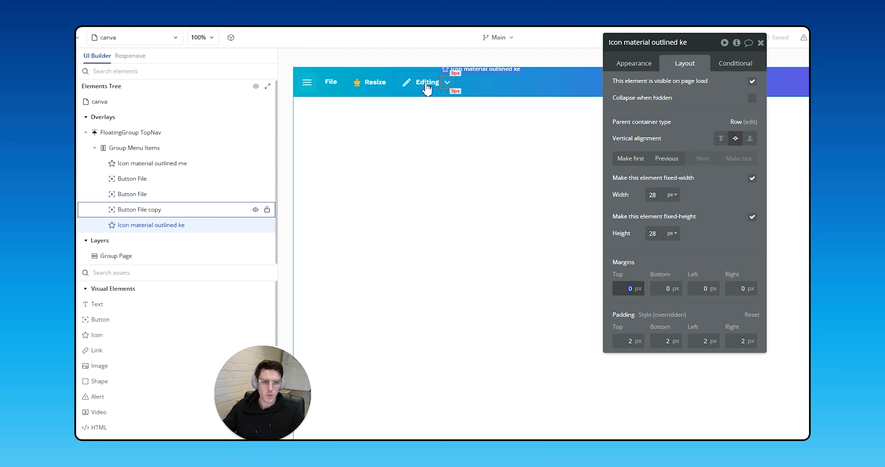
# - Group the Editing button and its down-arrow icon in a row container with a 0 px minimum height and width fitted to content
pyautogui.keyDown('shift'); pyautogui.click(429, 84); pyautogui.keyUp('shift')
pyautogui.rightClick(428, 84)
pyautogui.moveTo(457, 148)
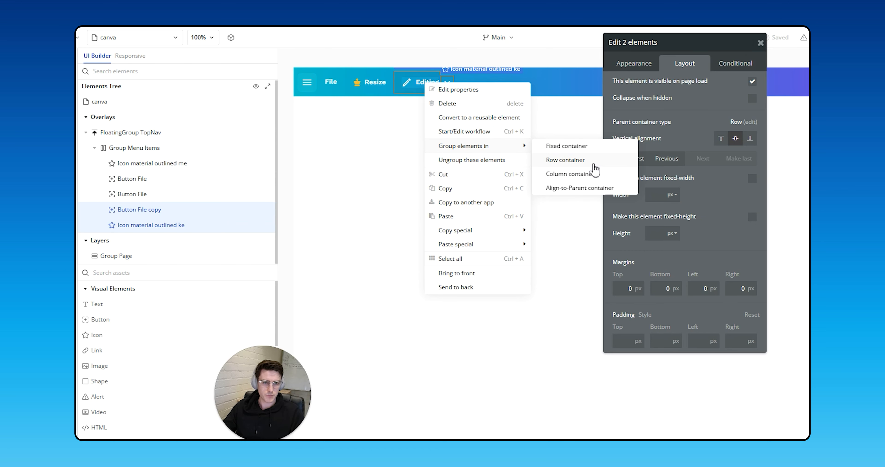
pyautogui.click(594, 166)
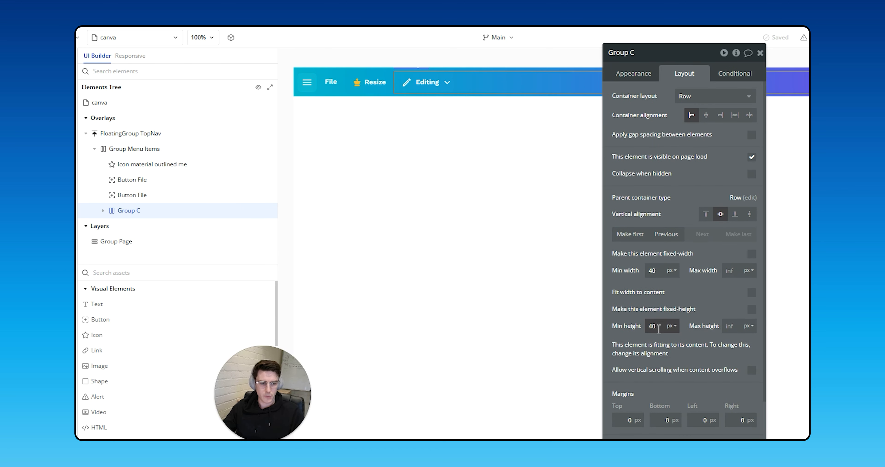
pyautogui.write('0')
pyautogui.press('Tab')
pyautogui.click(752, 292)
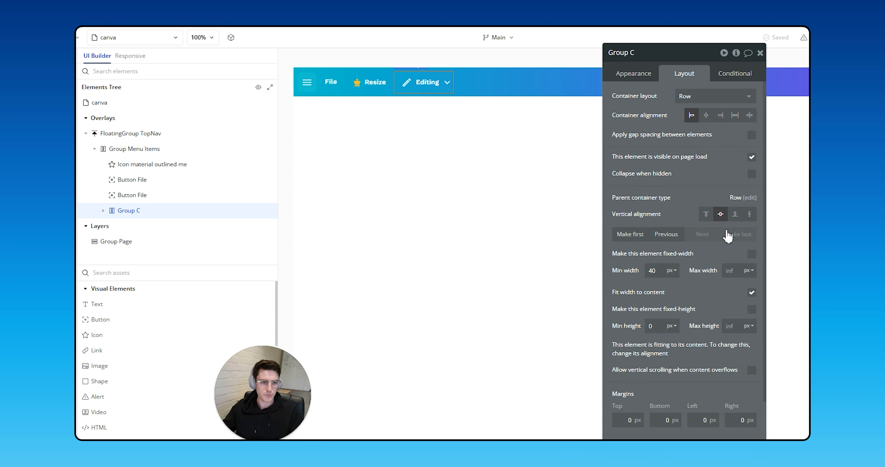
# - Set the Editing button's left padding to 12 px, trying 8 px first
pyautogui.scroll(-2, 728, 347)
pyautogui.click(424, 84)
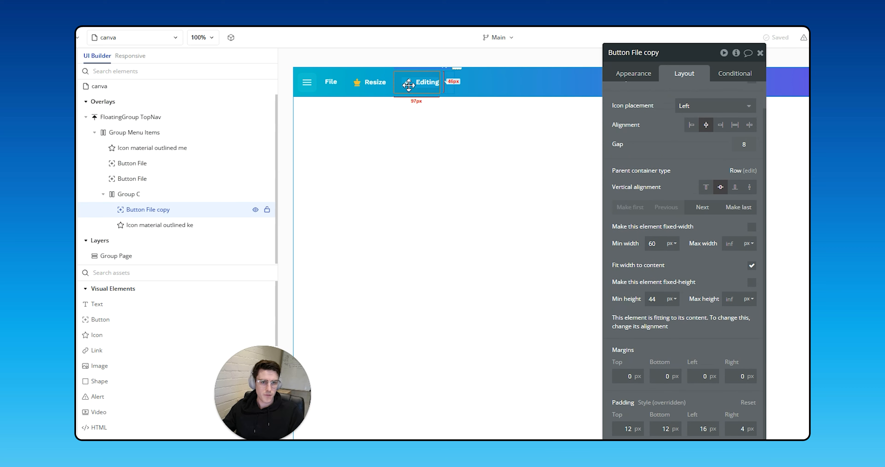
pyautogui.click(699, 431)
pyautogui.write('8')
pyautogui.press('Tab')
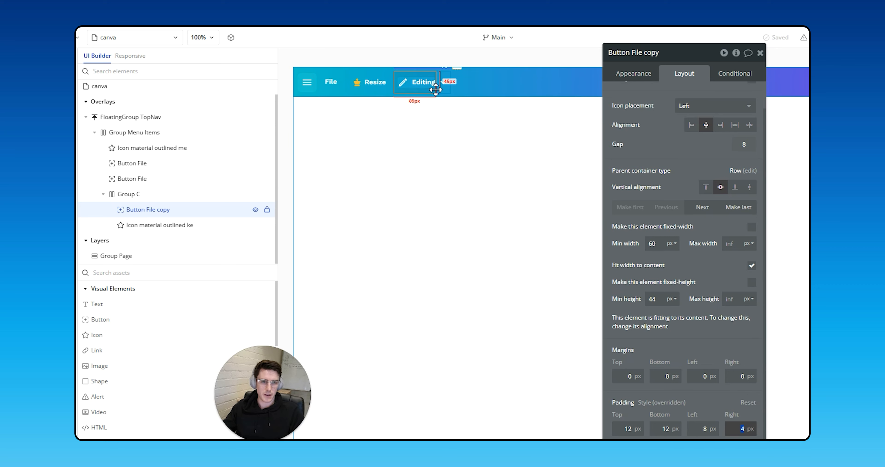
pyautogui.click(703, 429)
pyautogui.write('12')
pyautogui.press('Tab')
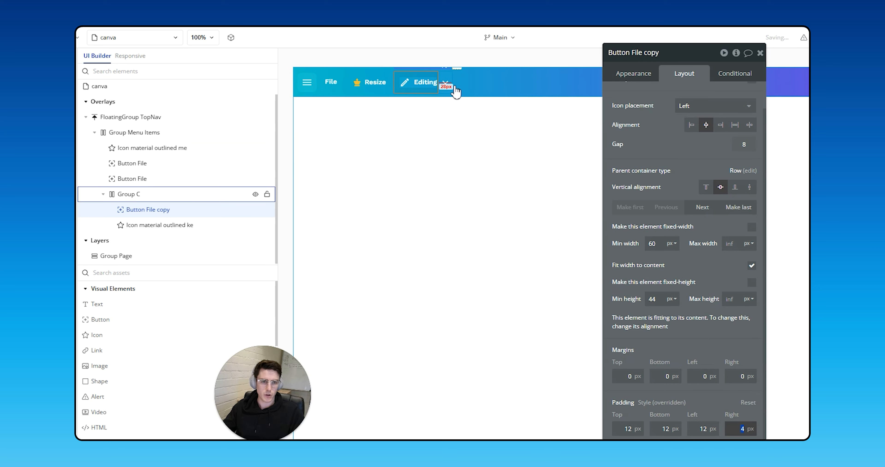
# - Set the right padding of the row group around the Editing button and arrow to 6 px
pyautogui.click(447, 85)
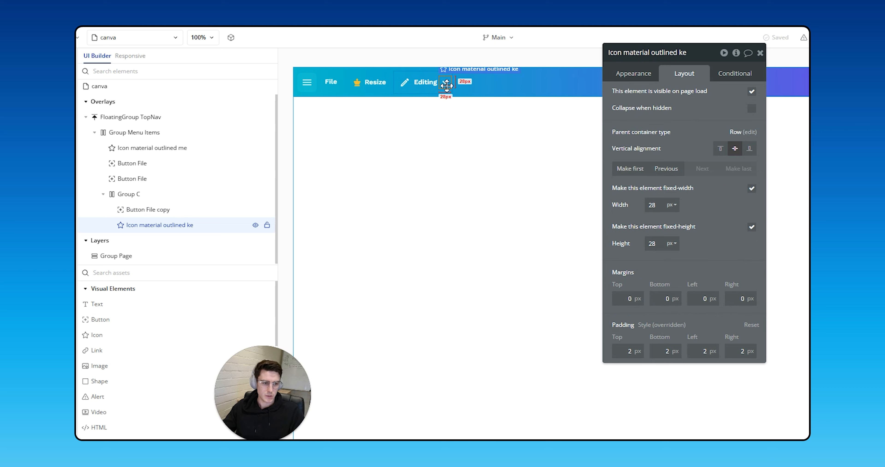
pyautogui.click(431, 83)
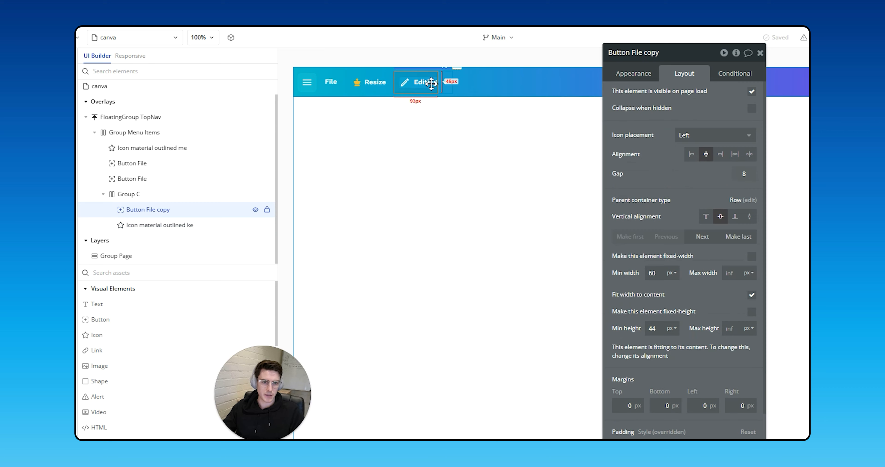
pyautogui.click(447, 84)
pyautogui.click(447, 92)
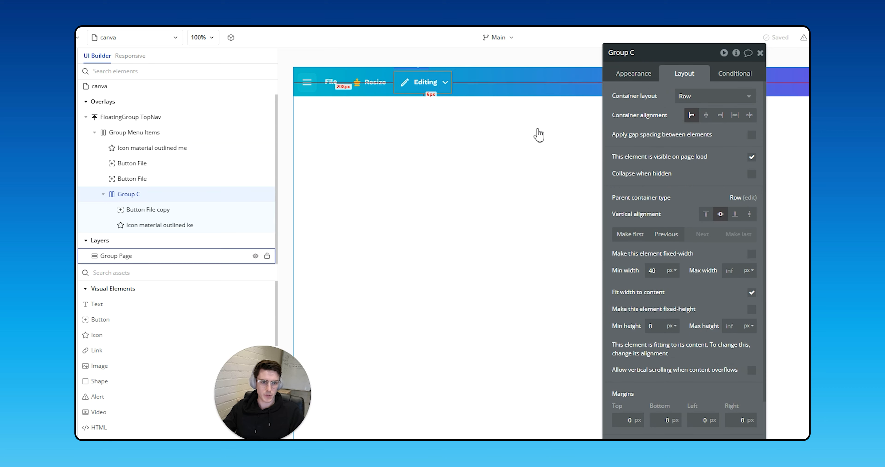
pyautogui.scroll(-1, 676, 310)
pyautogui.write('6')
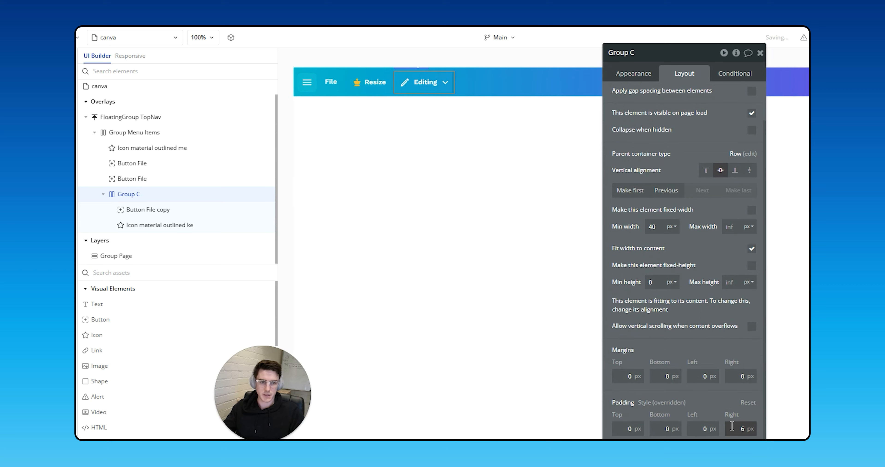
# - Rename the row group to Group Editing Button and set its roundness to 8
pyautogui.click(633, 73)
pyautogui.doubleClick(657, 52)
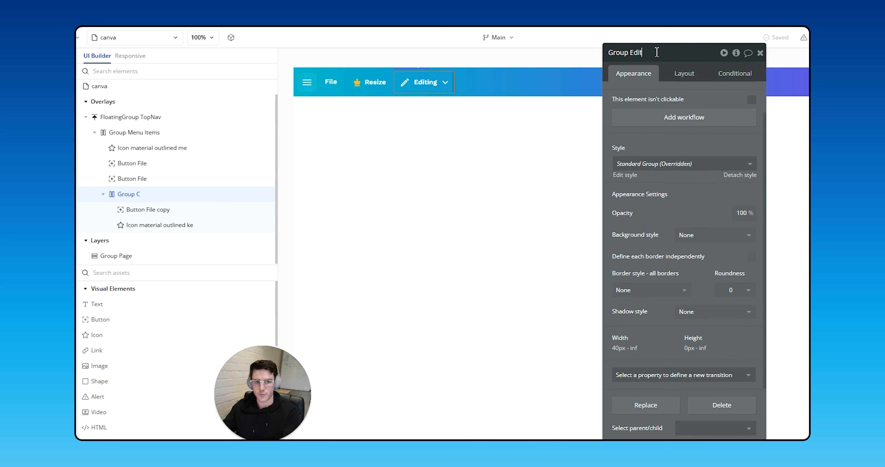
pyautogui.write('Editing Button')
pyautogui.press('Return')
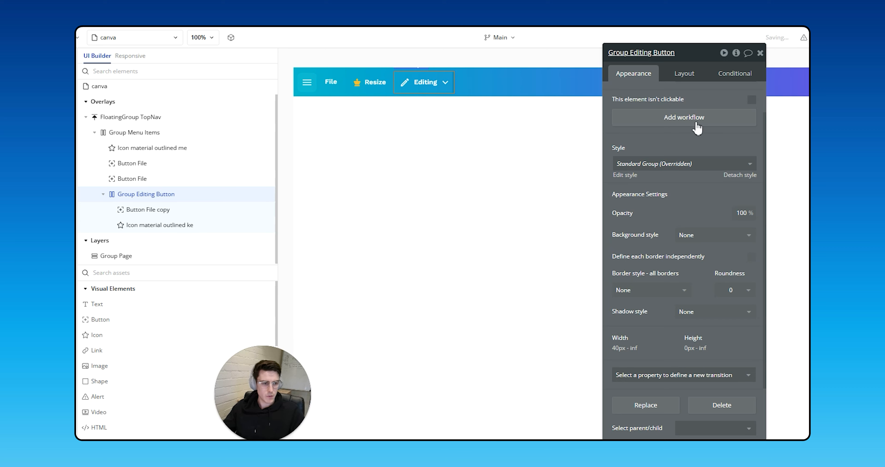
pyautogui.click(729, 289)
pyautogui.write('8')
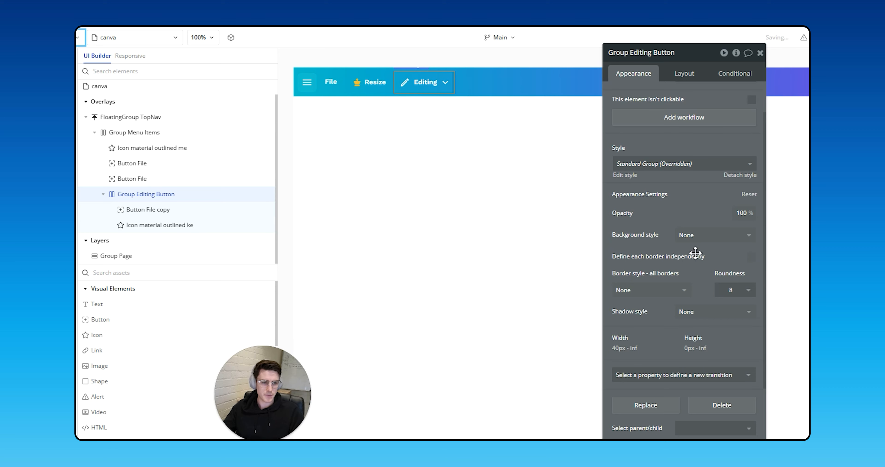
# - Add a condition to Group Editing Button for when This Group is hovered, changing its background style to Flat color
pyautogui.click(726, 82)
pyautogui.click(697, 112)
pyautogui.click(663, 100)
pyautogui.click(653, 113)
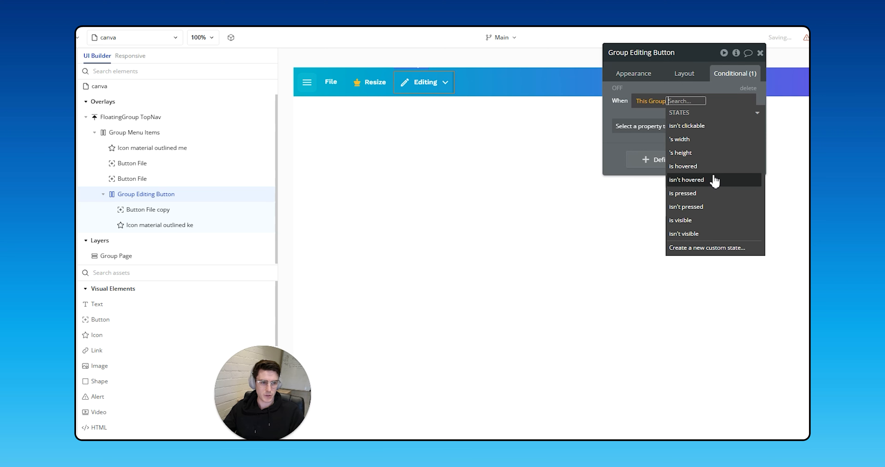
pyautogui.click(698, 170)
pyautogui.click(643, 126)
pyautogui.write('b')
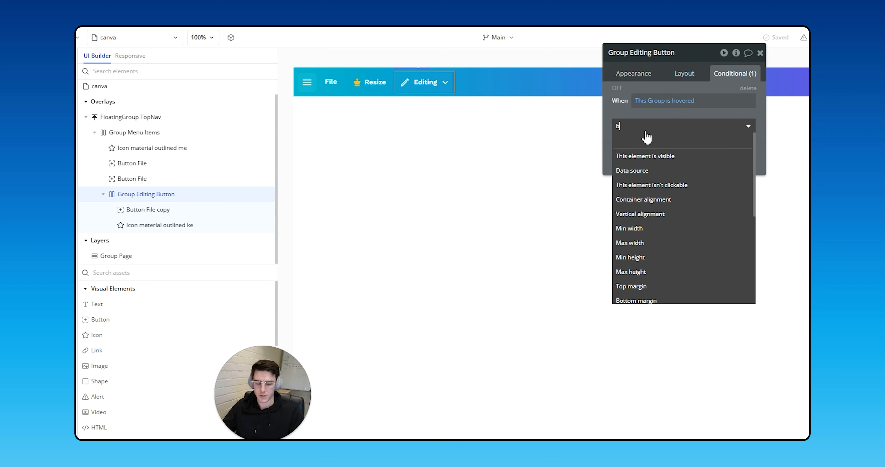
pyautogui.write('ac')
pyautogui.click(651, 153)
# - Add a background color of #FFFFFF with reduced opacity to the group's hover condition
pyautogui.click(674, 144)
pyautogui.write('bac')
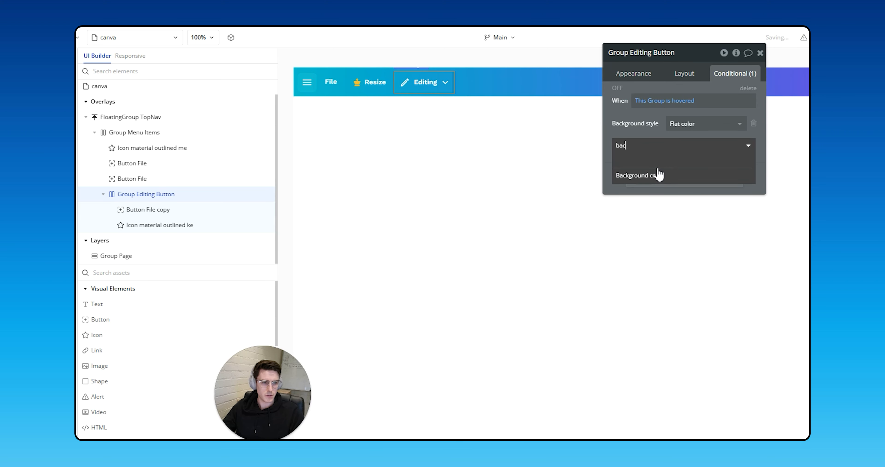
pyautogui.click(659, 175)
pyautogui.click(690, 143)
pyautogui.click(742, 245)
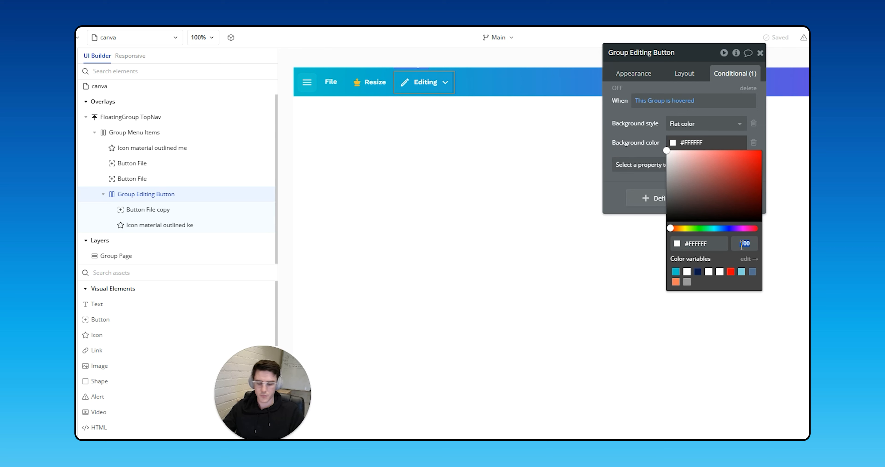
# - Preview the Editing group's hover condition on the canvas and compare its look with the other navigation items
pyautogui.click(617, 93)
pyautogui.click(507, 155)
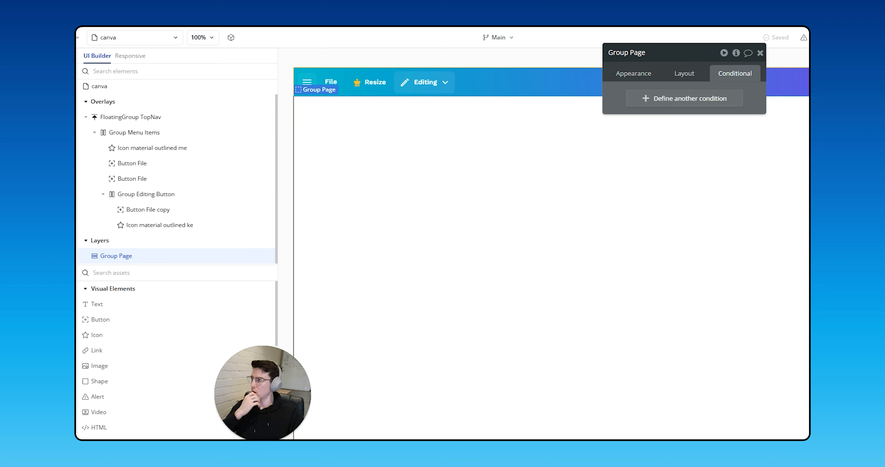
pyautogui.click(439, 93)
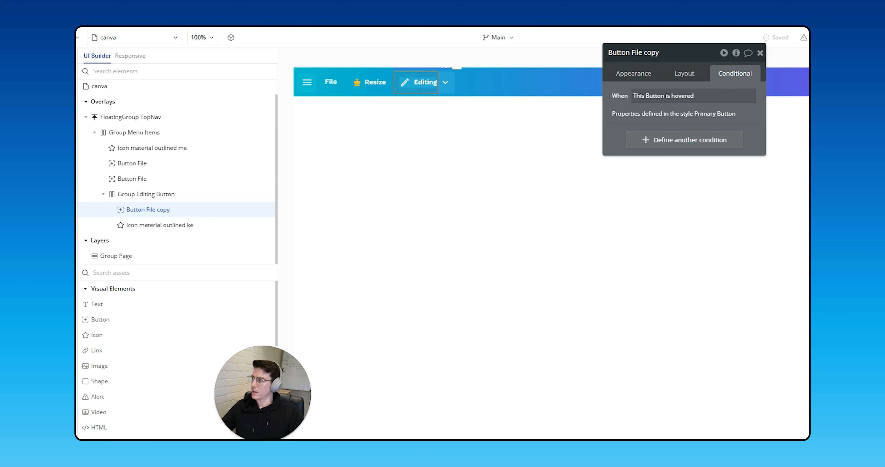
pyautogui.click(309, 83)
pyautogui.click(345, 158)
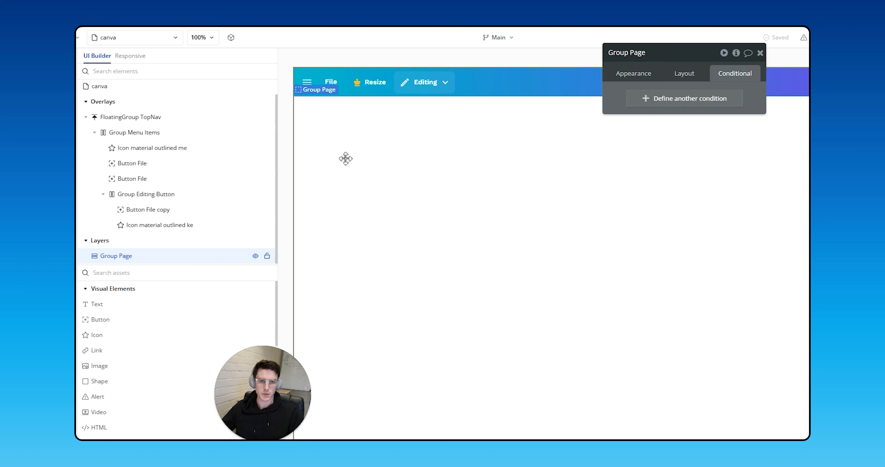
pyautogui.click(434, 93)
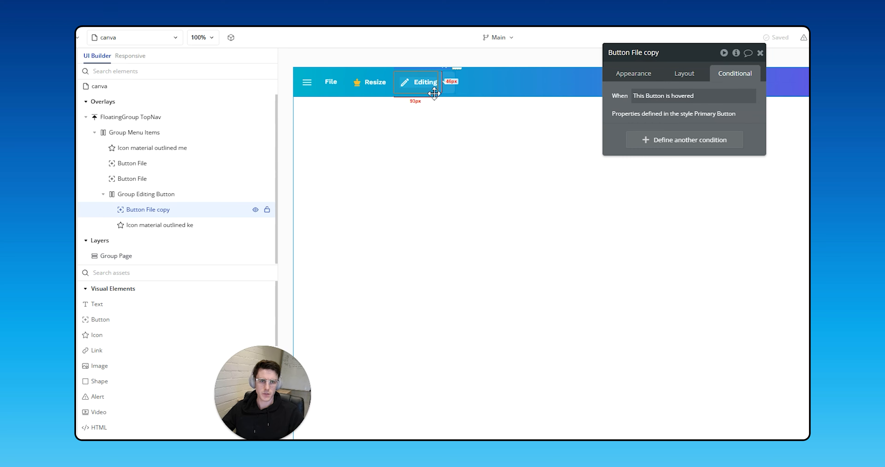
# - Group the menu icon, the File and Resize buttons and Group Editing Button together in a row container
pyautogui.click(181, 194)
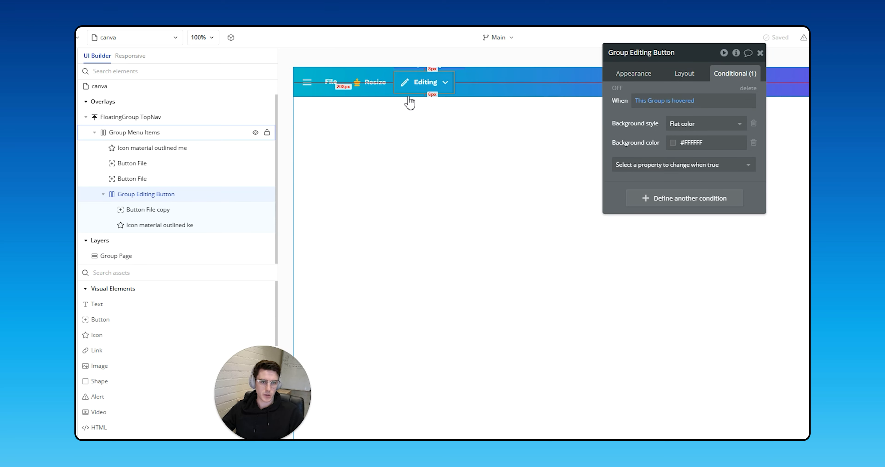
pyautogui.keyDown('shift'); pyautogui.click(376, 87); pyautogui.keyUp('shift')
pyautogui.keyDown('shift'); pyautogui.click(341, 92); pyautogui.keyUp('shift')
pyautogui.keyDown('shift'); pyautogui.click(310, 87); pyautogui.keyUp('shift')
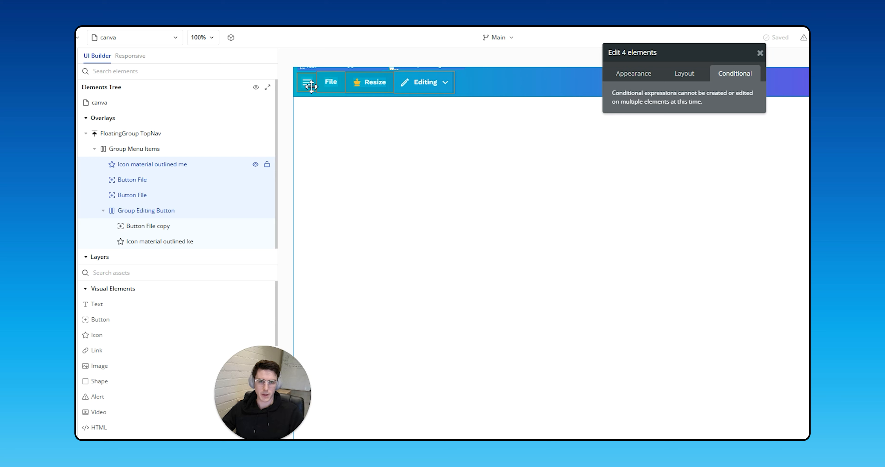
pyautogui.rightClick(310, 87)
pyautogui.moveTo(378, 151)
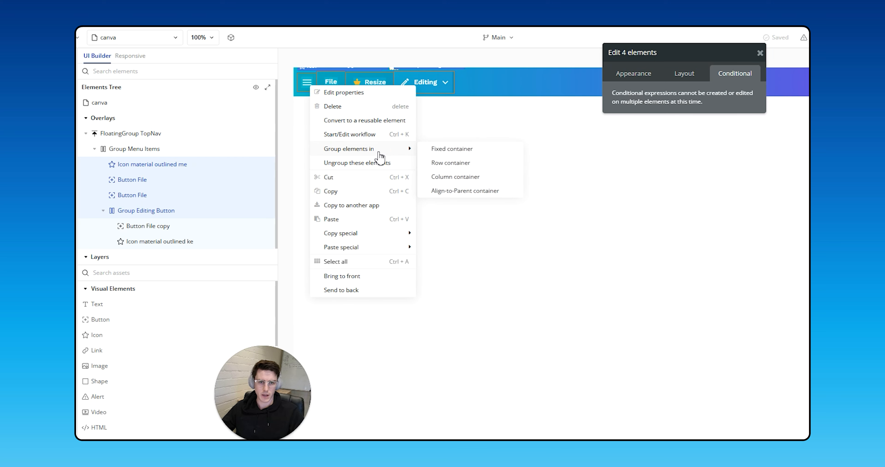
pyautogui.click(459, 168)
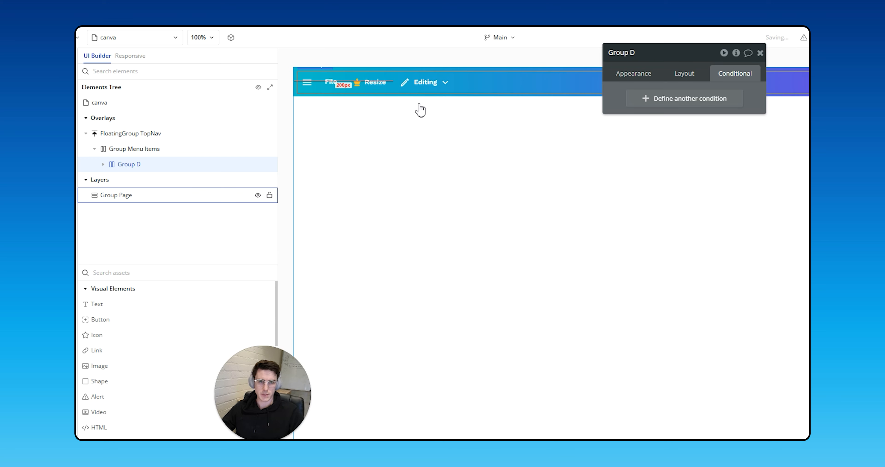
# - Check the menu icon's size, and set the minimum height of the File, Resize and Editing buttons and Group Editing Button to 40 px
pyautogui.click(302, 81)
pyautogui.click(684, 73)
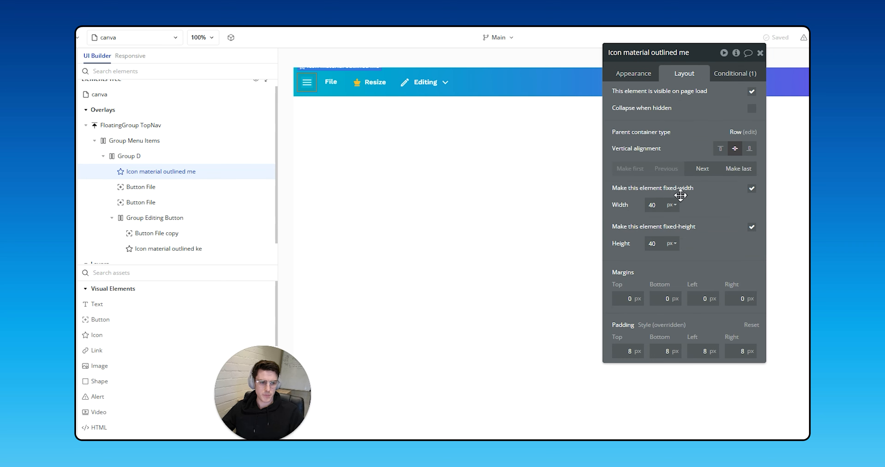
pyautogui.click(332, 88)
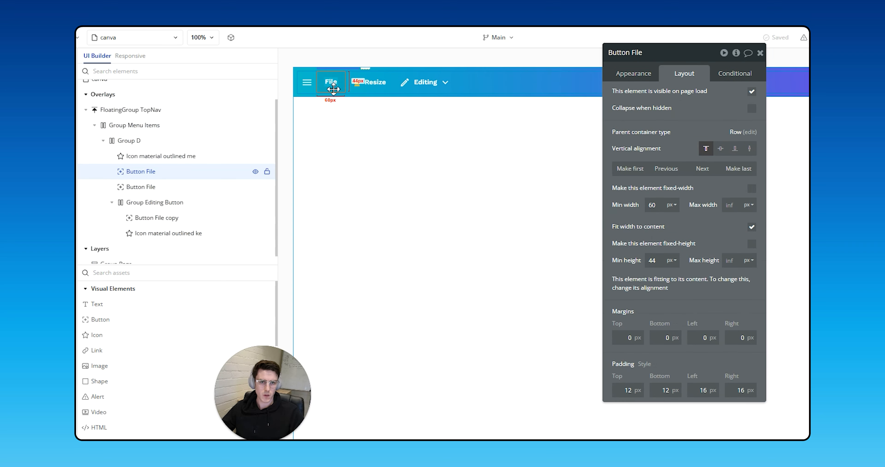
pyautogui.keyDown('shift'); pyautogui.click(367, 84); pyautogui.keyUp('shift')
pyautogui.keyDown('shift'); pyautogui.click(420, 87); pyautogui.keyUp('shift')
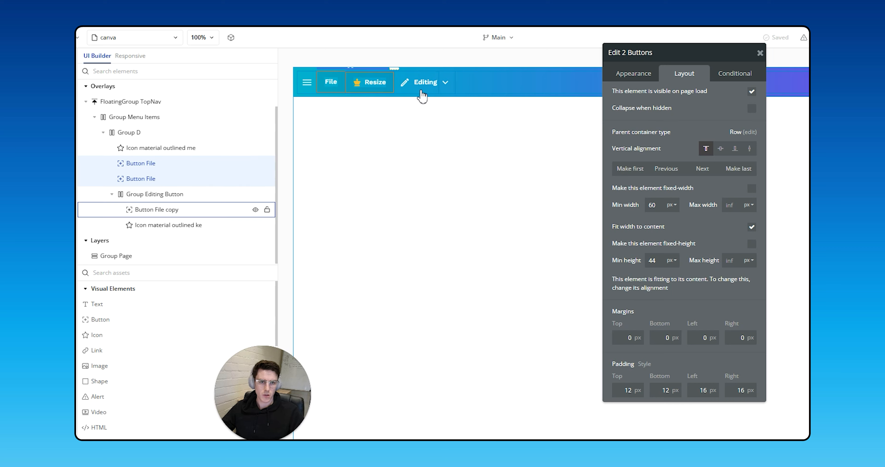
pyautogui.keyDown('shift'); pyautogui.click(448, 92); pyautogui.keyUp('shift')
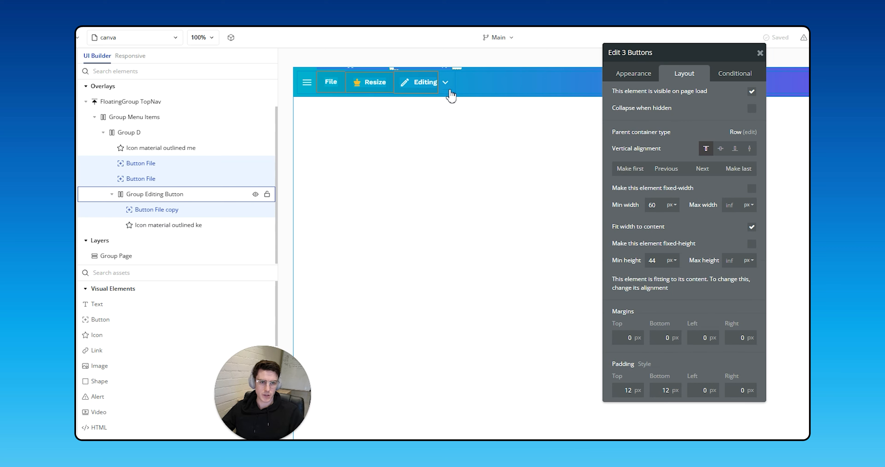
pyautogui.click(659, 260)
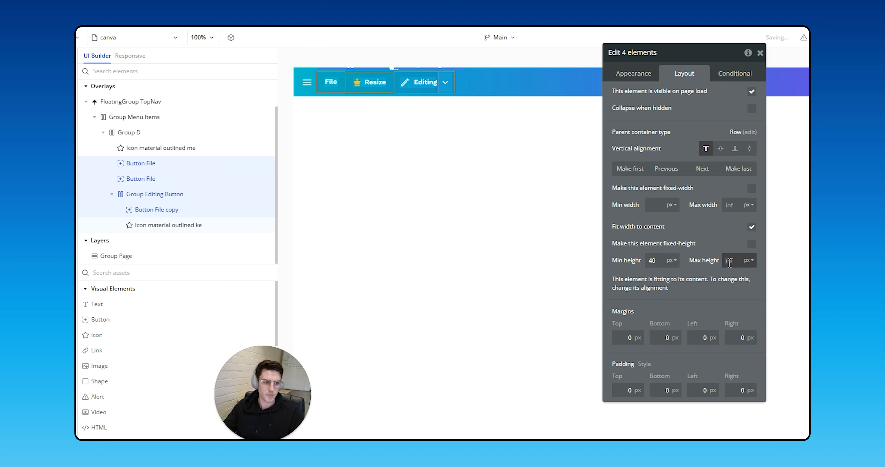
# - Set the four selected elements' maximum height to 40 px, and the Resize button's top and bottom padding to 8 px
pyautogui.write('40')
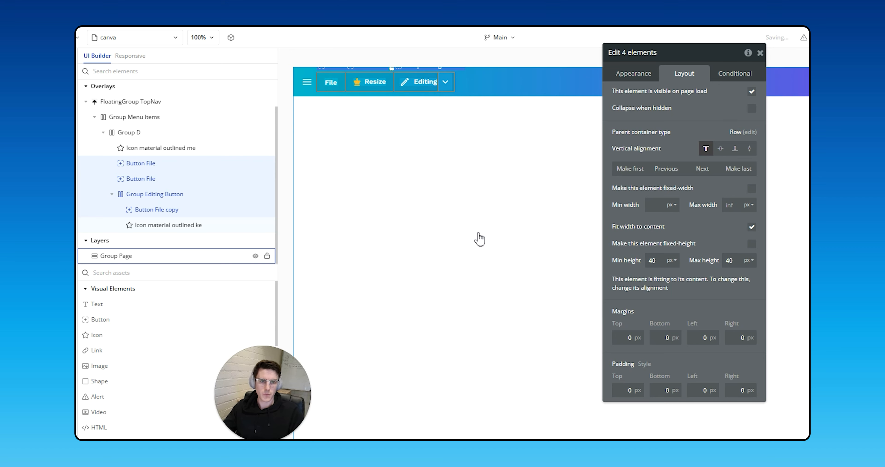
pyautogui.click(492, 103)
pyautogui.click(376, 97)
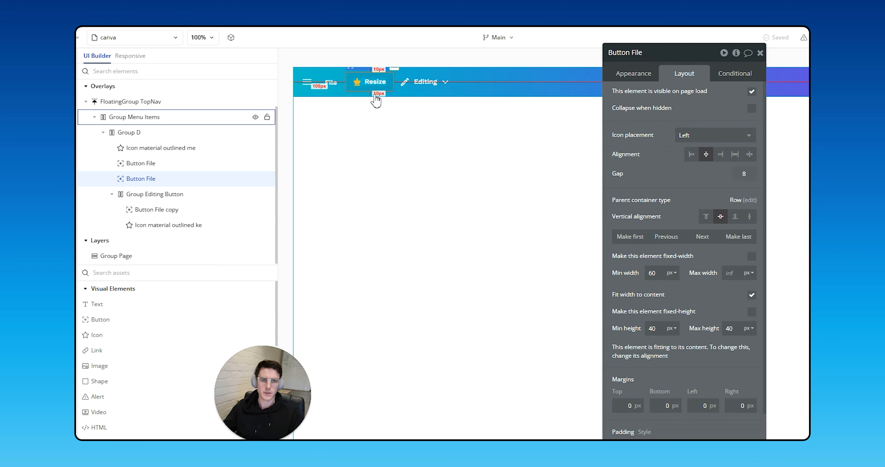
pyautogui.scroll(-1, 683, 397)
pyautogui.click(629, 428)
pyautogui.write('8')
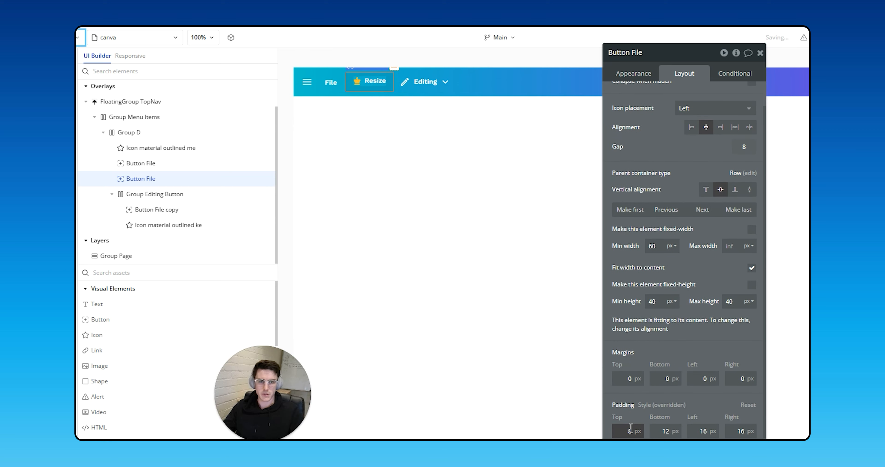
pyautogui.click(664, 431)
pyautogui.click(663, 410)
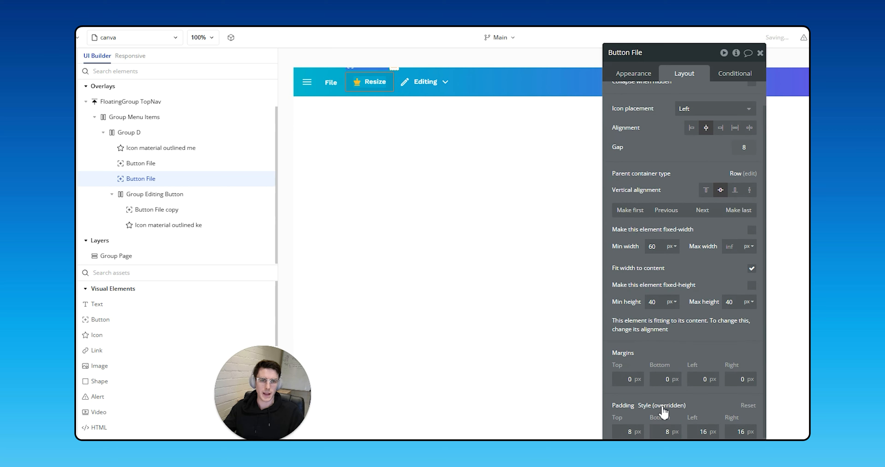
# - Set the File button's top and bottom padding to 8 px
pyautogui.click(363, 84)
pyautogui.click(364, 146)
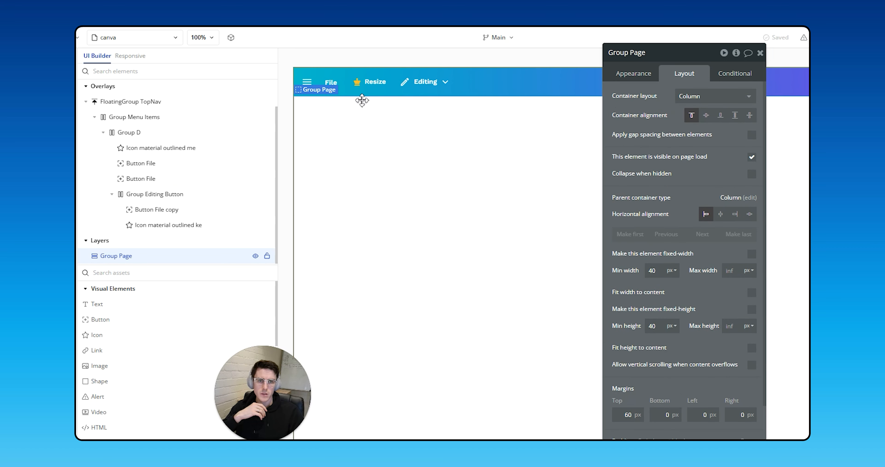
pyautogui.click(361, 89)
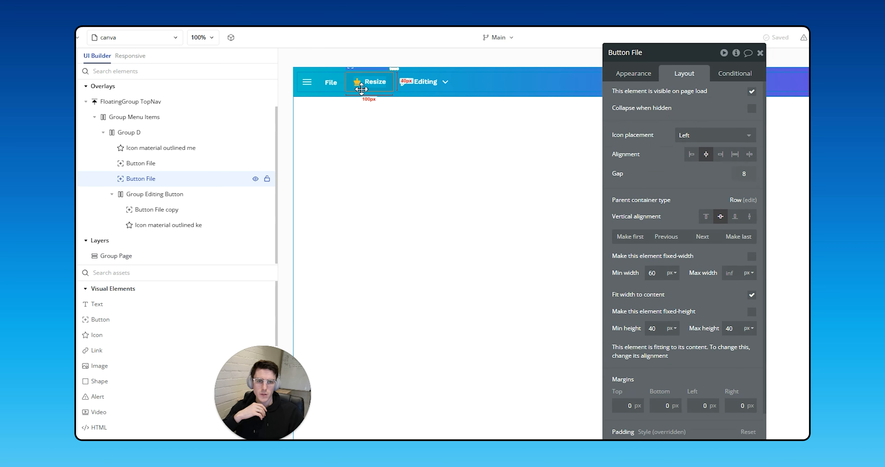
pyautogui.click(331, 84)
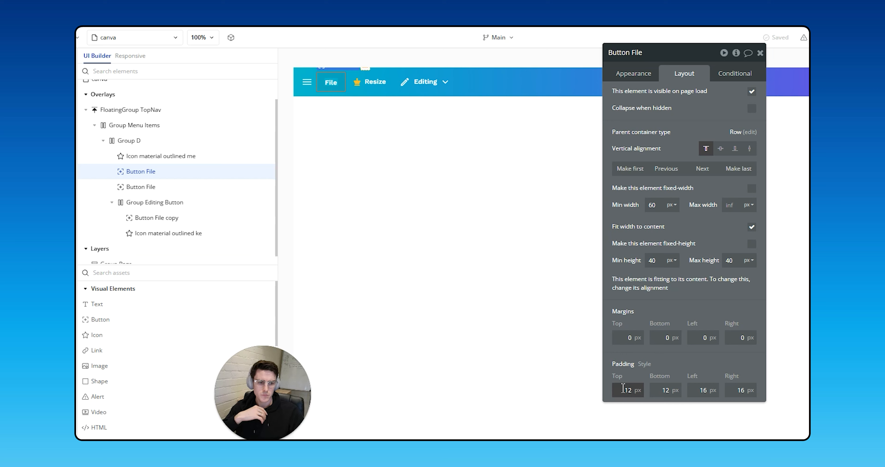
pyautogui.doubleClick(665, 391)
pyautogui.write('8')
pyautogui.click(648, 360)
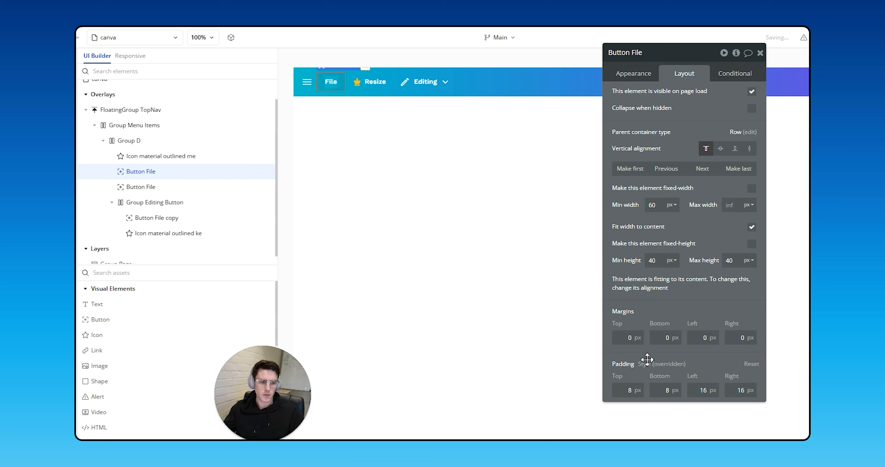
# - Set the top and bottom padding of the Editing button inside Group Editing Button to 8 px
pyautogui.click(415, 83)
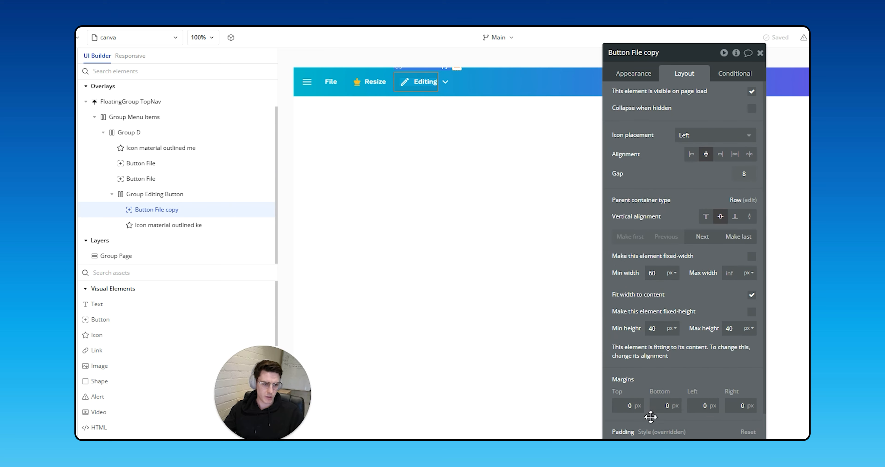
pyautogui.scroll(-1, 651, 417)
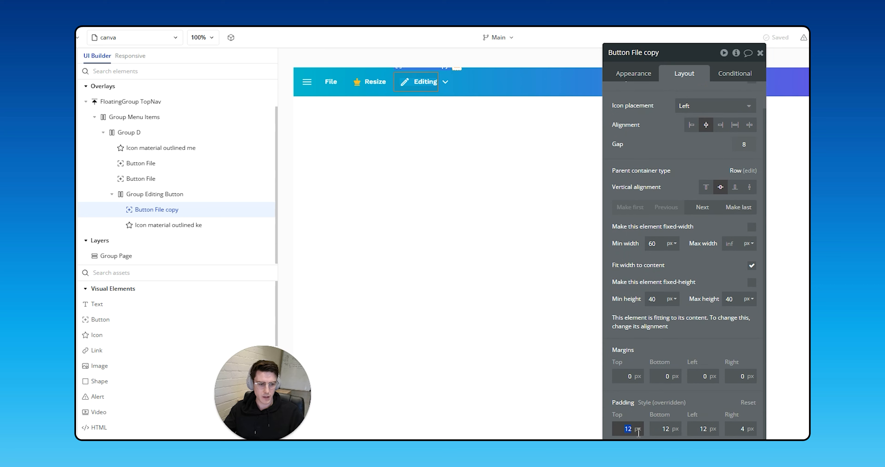
pyautogui.write('8')
pyautogui.doubleClick(667, 430)
pyautogui.write('8')
pyautogui.click(666, 363)
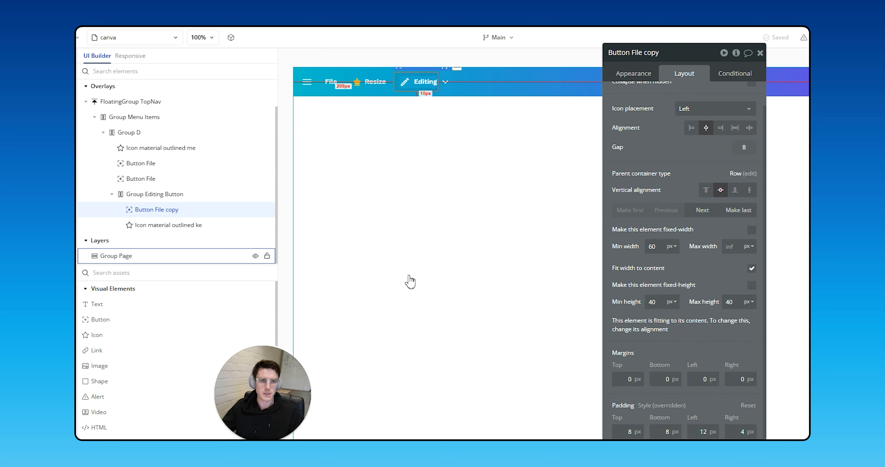
# - Make Group D fit its width to its content
pyautogui.click(443, 84)
pyautogui.click(527, 83)
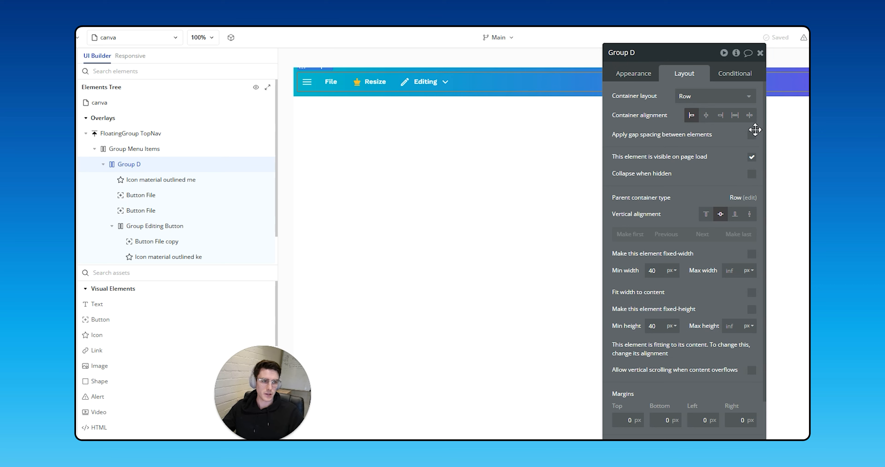
pyautogui.click(751, 293)
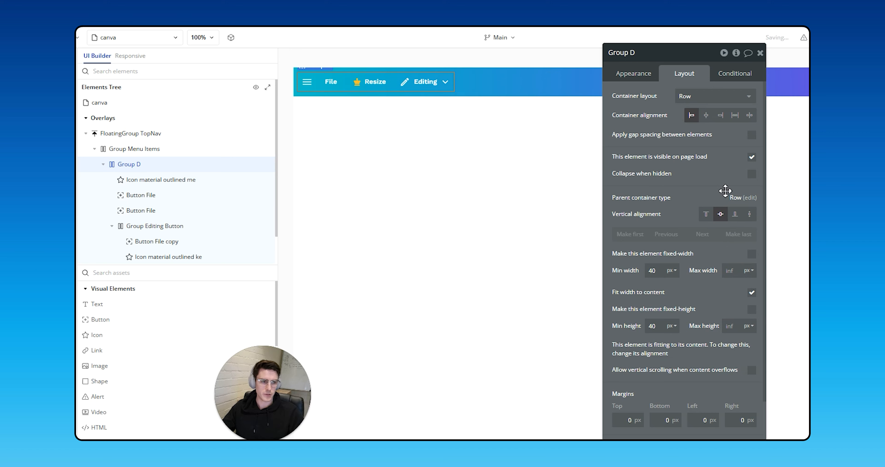
# - Apply gap spacing between the elements of Group D with a column gap of 4 px
pyautogui.click(405, 87)
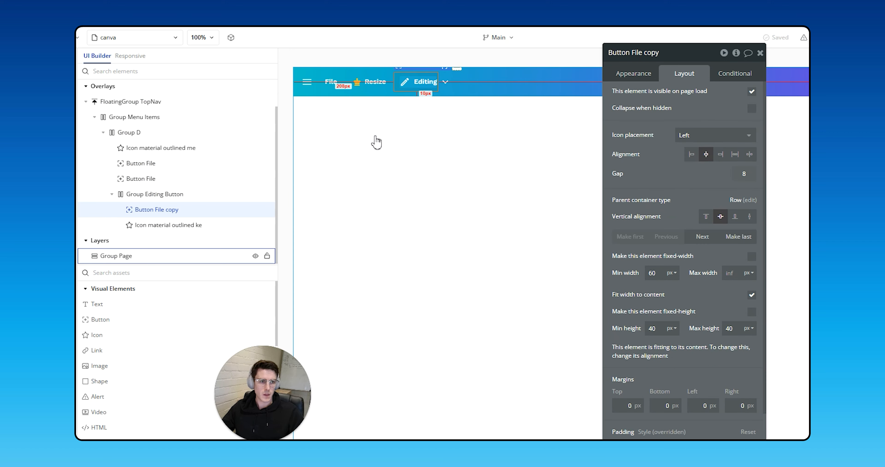
pyautogui.click(454, 90)
pyautogui.click(453, 90)
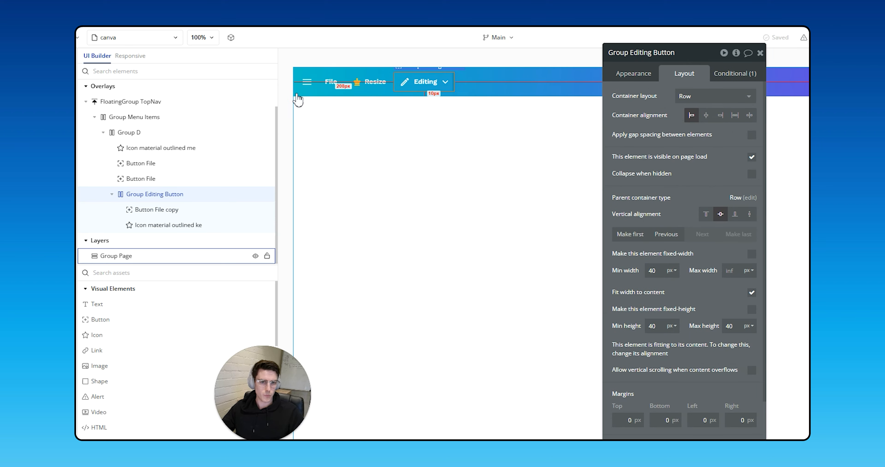
pyautogui.click(134, 117)
pyautogui.click(129, 132)
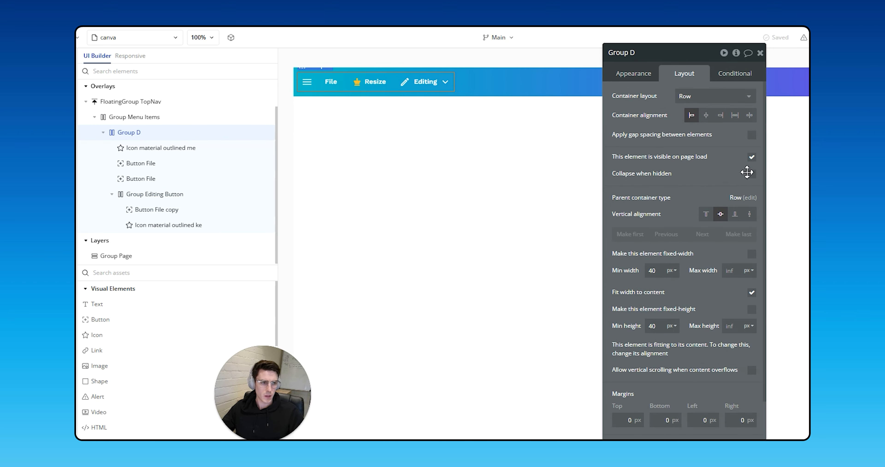
pyautogui.click(752, 134)
pyautogui.click(746, 170)
pyautogui.write('8')
pyautogui.press('Tab')
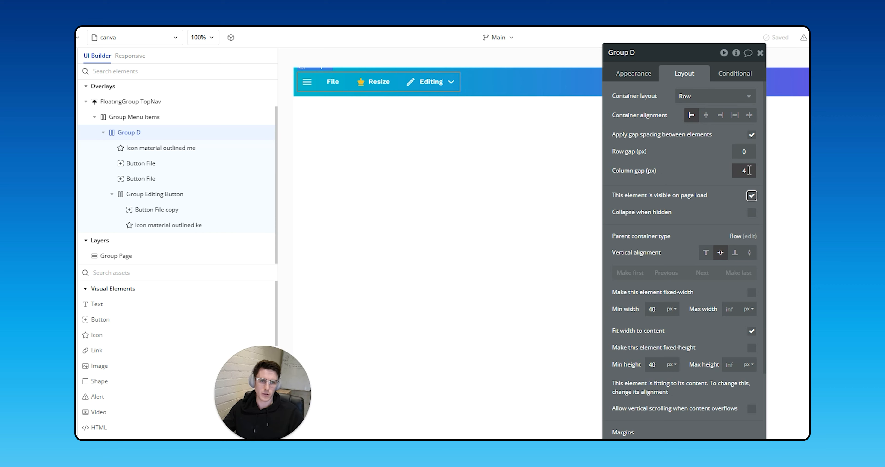
# - Add a new icon to Group Menu Items, placed after the Editing dropdown group
pyautogui.click(521, 80)
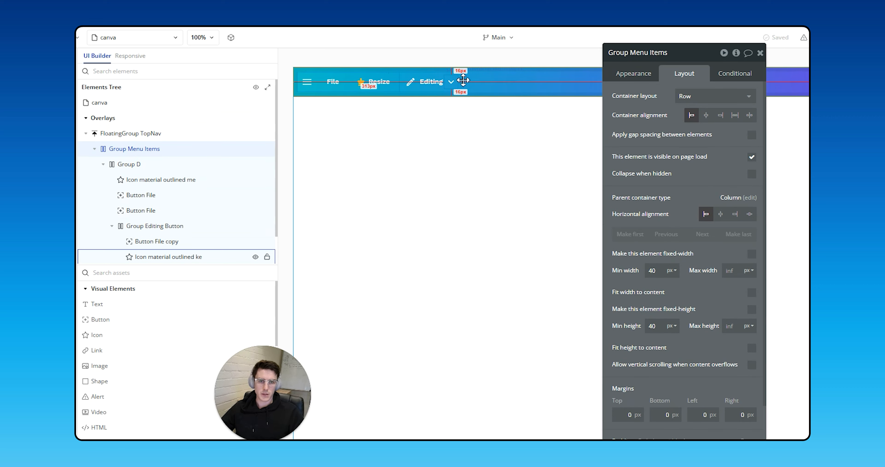
pyautogui.click(207, 260)
pyautogui.moveTo(115, 331); pyautogui.dragTo(468, 79)
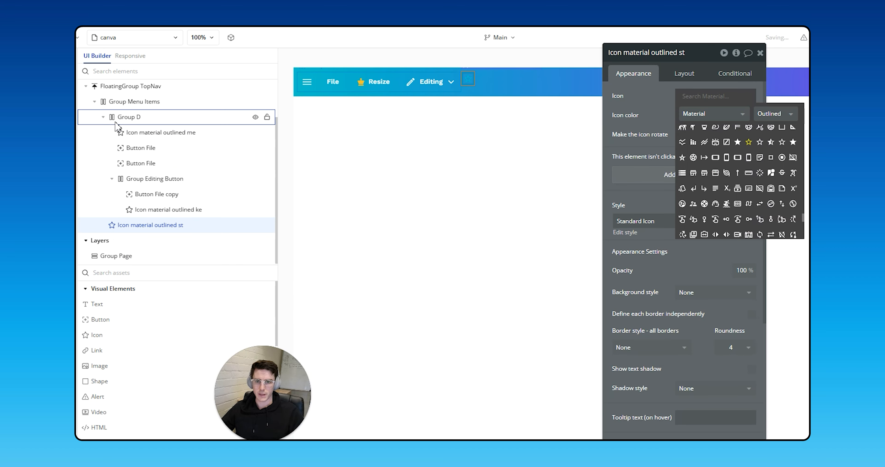
# - Rename Group D as Group FirstIcons
pyautogui.click(131, 116)
pyautogui.doubleClick(155, 165)
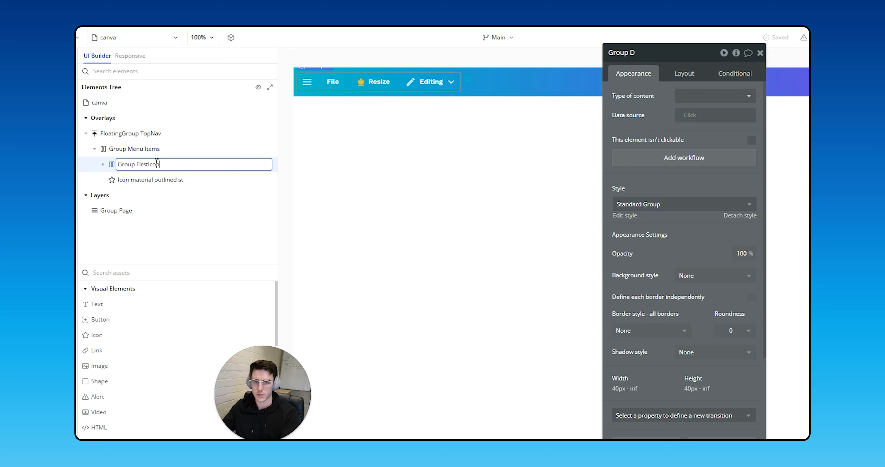
pyautogui.press('Return')
pyautogui.click(102, 163)
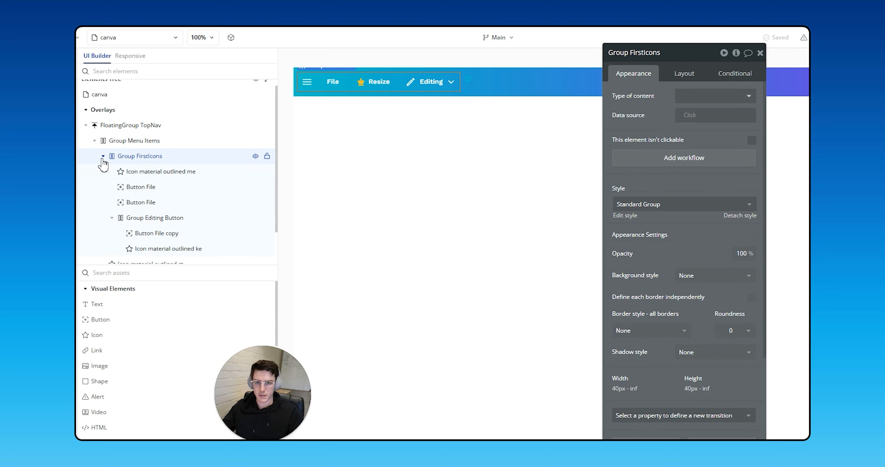
# - Search for "left" and change the new star icon to the Phosphor Arrow-u-up-left icon
pyautogui.click(143, 187)
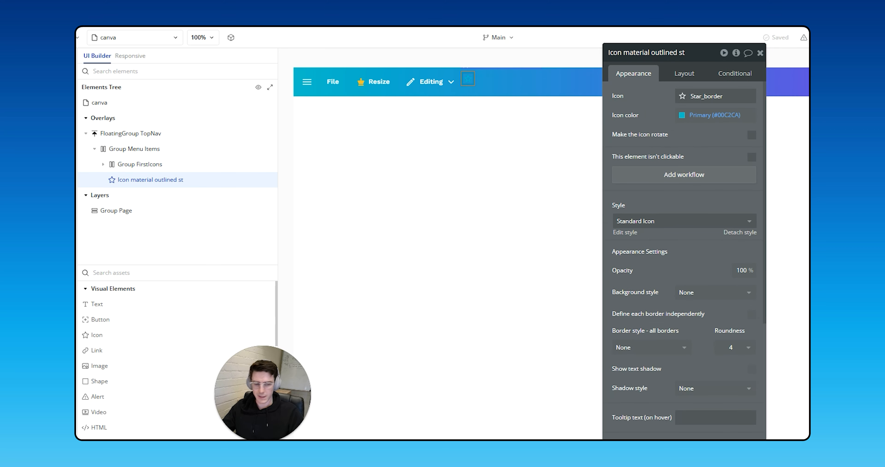
pyautogui.click(700, 96)
pyautogui.write('let')
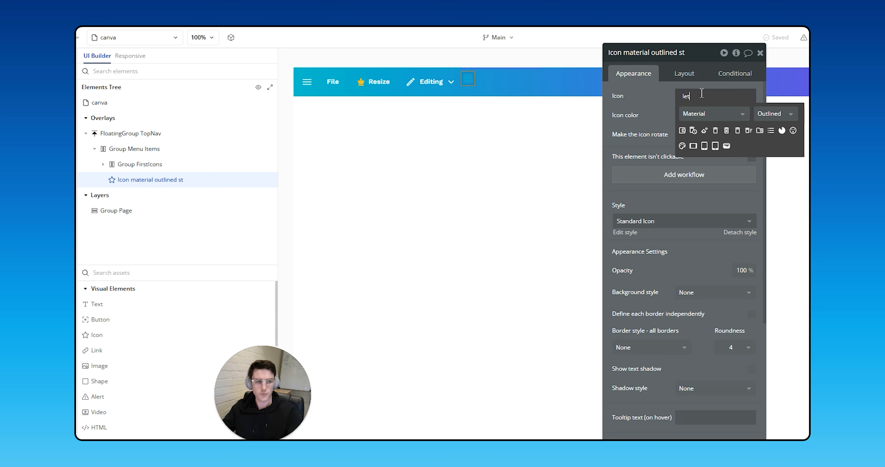
pyautogui.press('BackSpace')
pyautogui.write('ft')
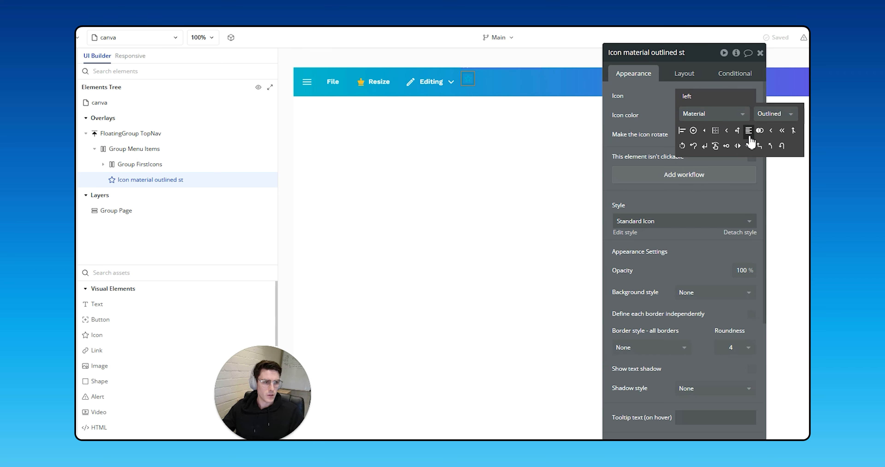
pyautogui.click(730, 116)
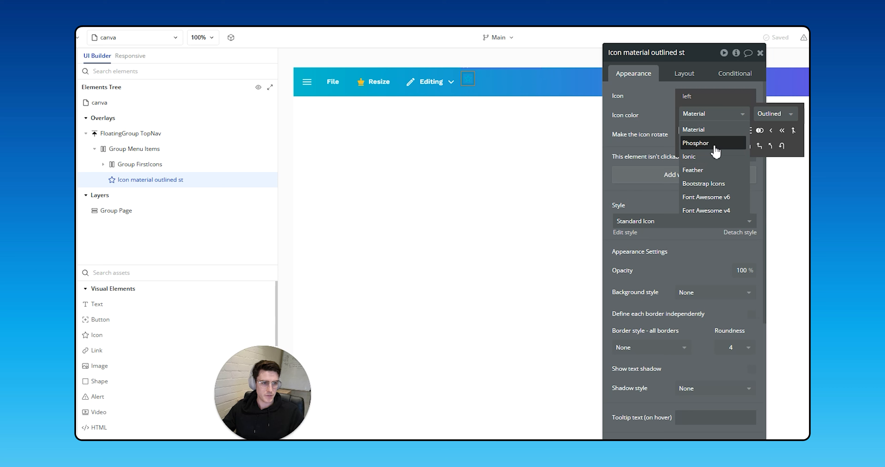
pyautogui.click(691, 144)
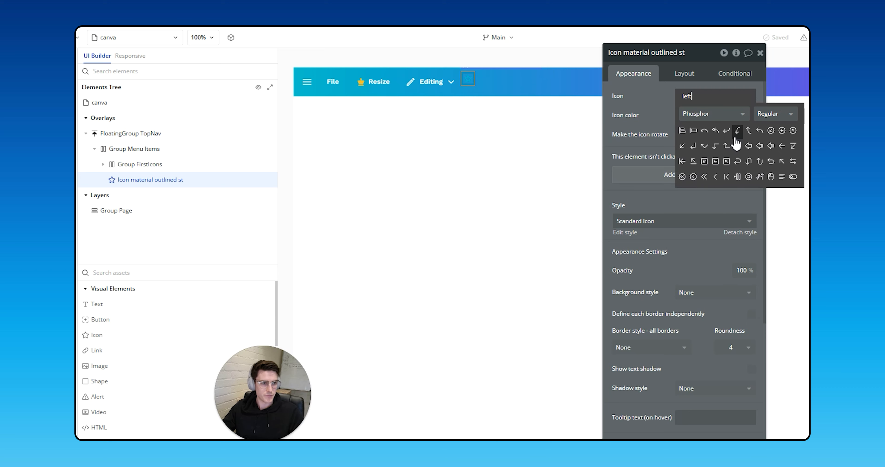
pyautogui.click(771, 161)
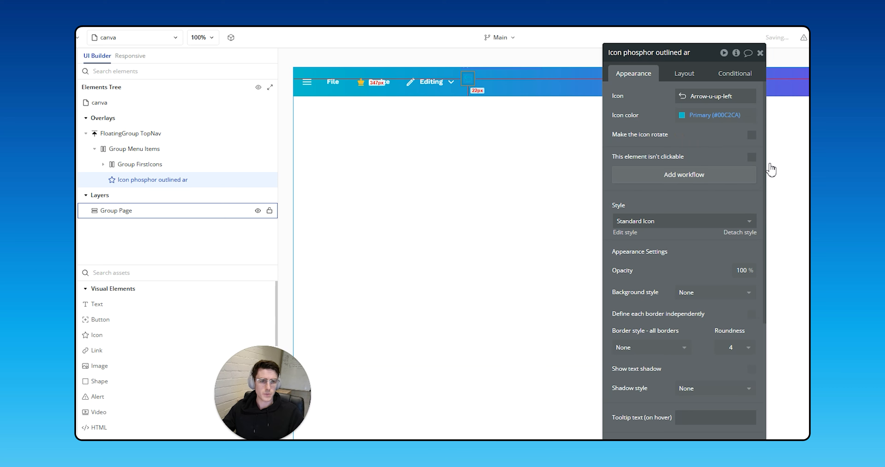
# - Set the arrow icon's color to Primary contrast and center the icon vertically in its row
pyautogui.click(739, 115)
pyautogui.click(697, 244)
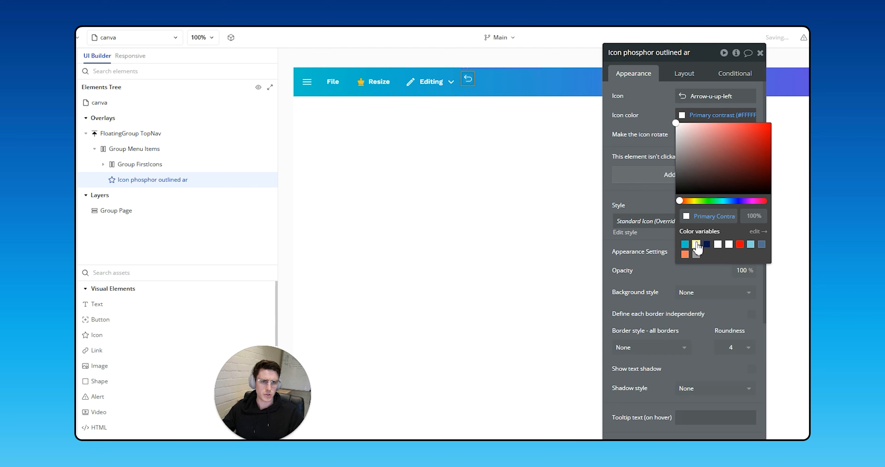
pyautogui.click(683, 74)
pyautogui.click(735, 150)
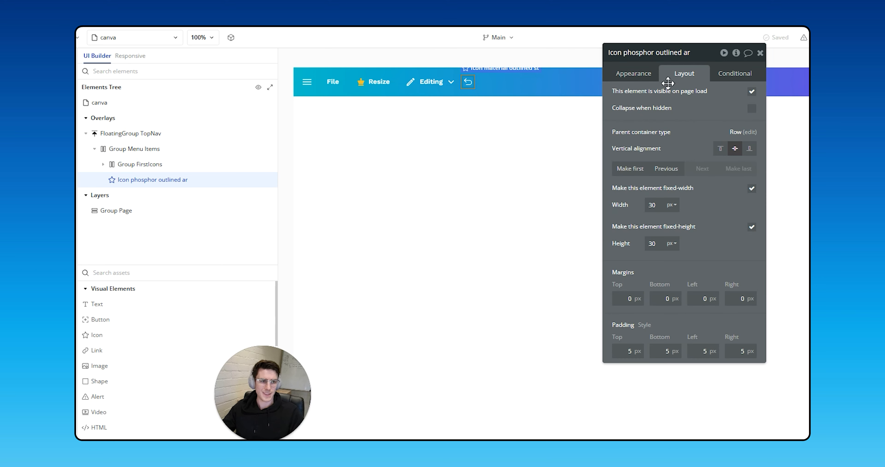
pyautogui.click(636, 75)
pyautogui.scroll(-3, 706, 158)
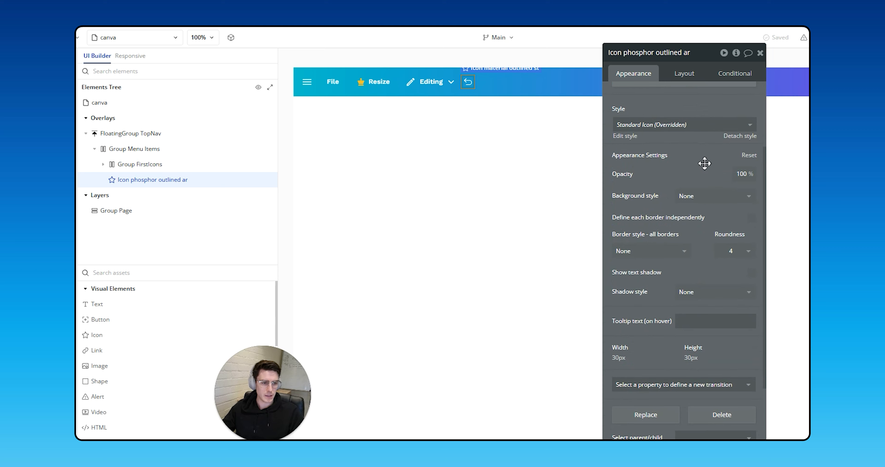
pyautogui.click(685, 74)
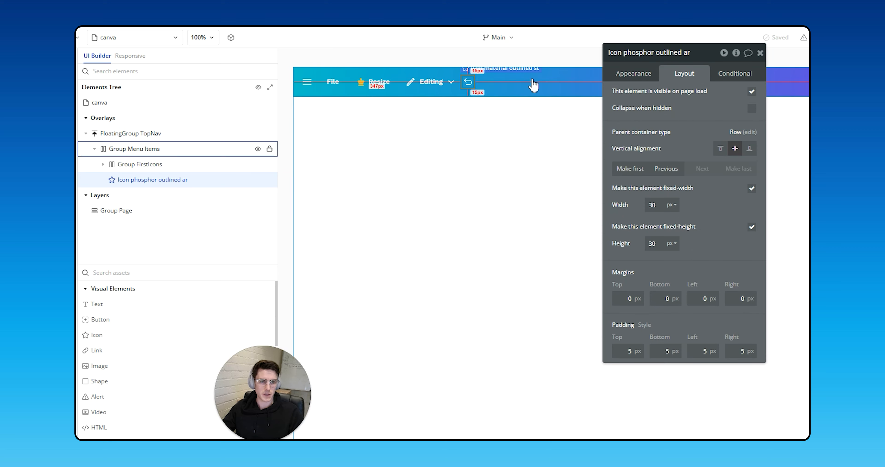
pyautogui.click(652, 73)
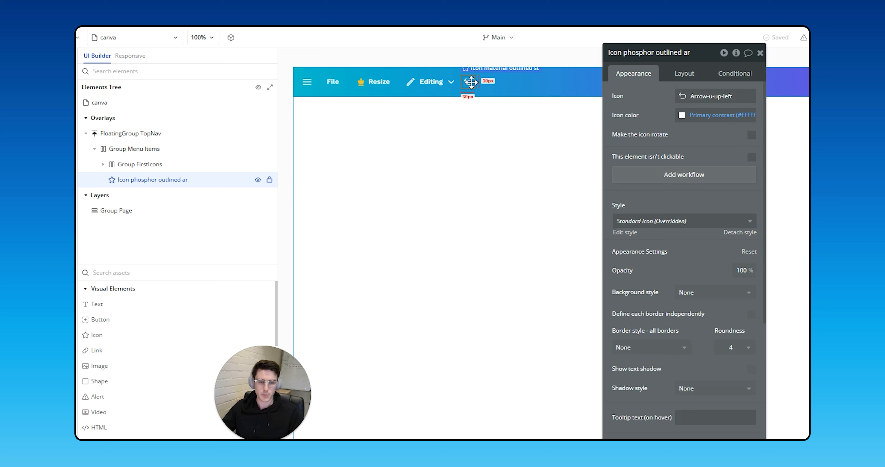
# - Duplicate the undo arrow icon, search the Phosphor icons for "right" and change the copy to the right-pointing U-turn redo arrow
pyautogui.hotkey('ctrl', 'c')
pyautogui.hotkey('ctrl', 'v')
pyautogui.click(730, 99)
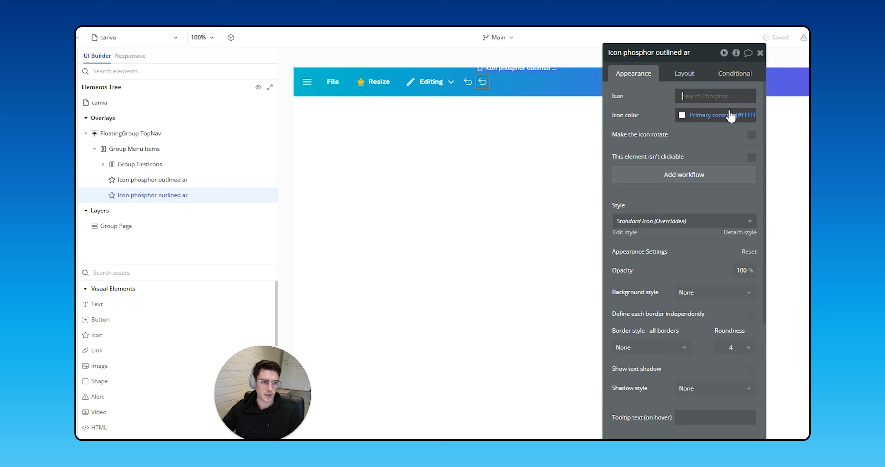
pyautogui.write('left')
pyautogui.click(730, 114)
pyautogui.click(729, 113)
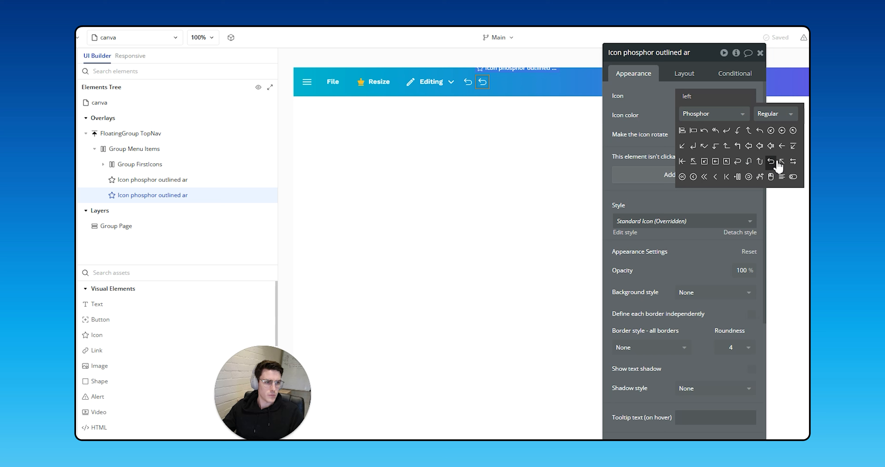
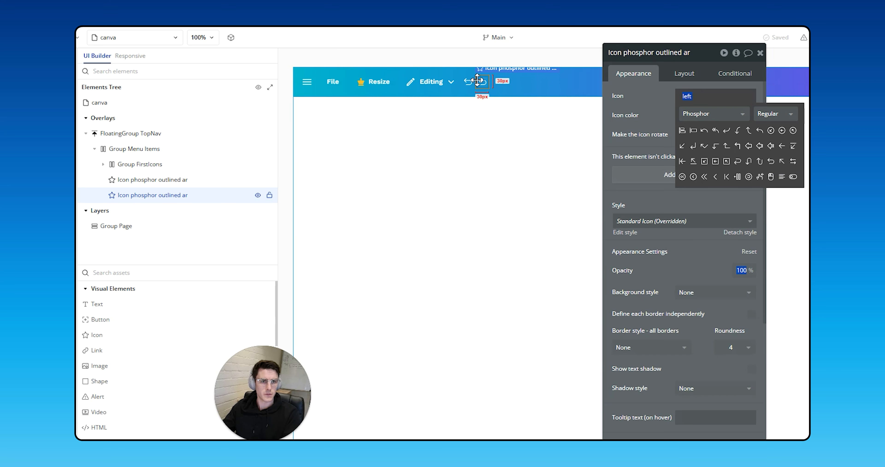
pyautogui.click(468, 83)
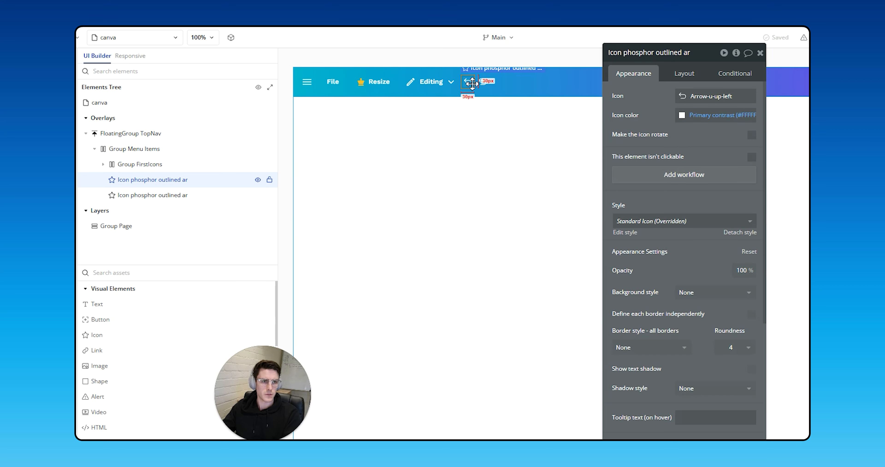
pyautogui.click(482, 83)
pyautogui.click(694, 96)
pyautogui.write('right')
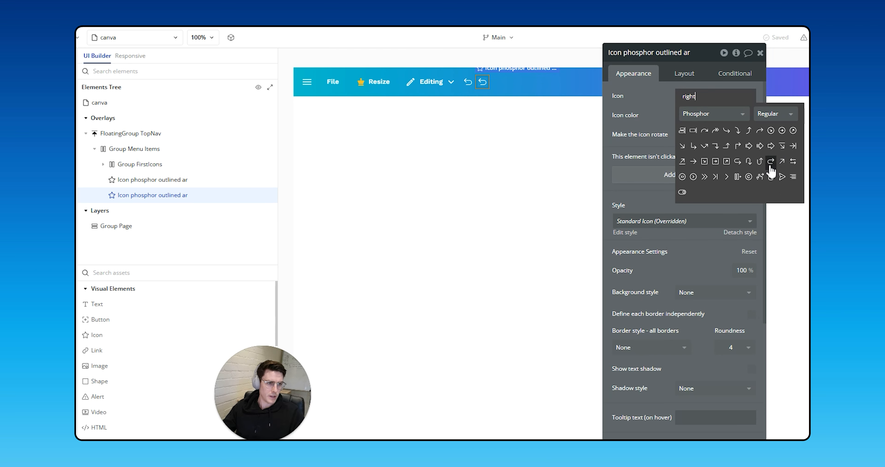
pyautogui.click(772, 164)
# - Group the undo and redo arrow icons in a row container and name it Group Arrows
pyautogui.keyDown('shift'); pyautogui.click(467, 82); pyautogui.keyUp('shift')
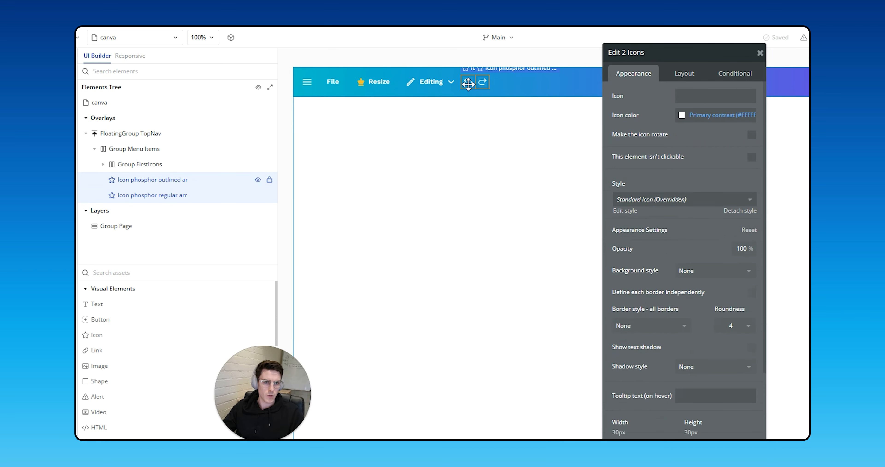
pyautogui.rightClick(467, 83)
pyautogui.click(602, 164)
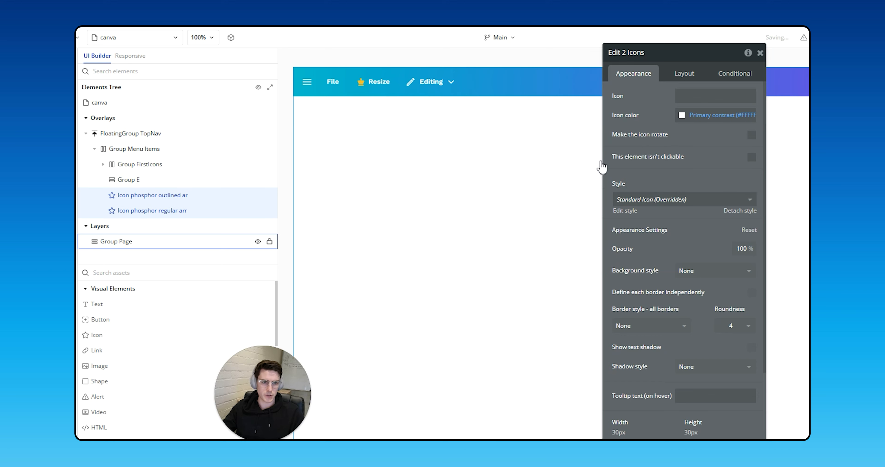
pyautogui.doubleClick(649, 52)
pyautogui.write('Arrows')
pyautogui.press('Return')
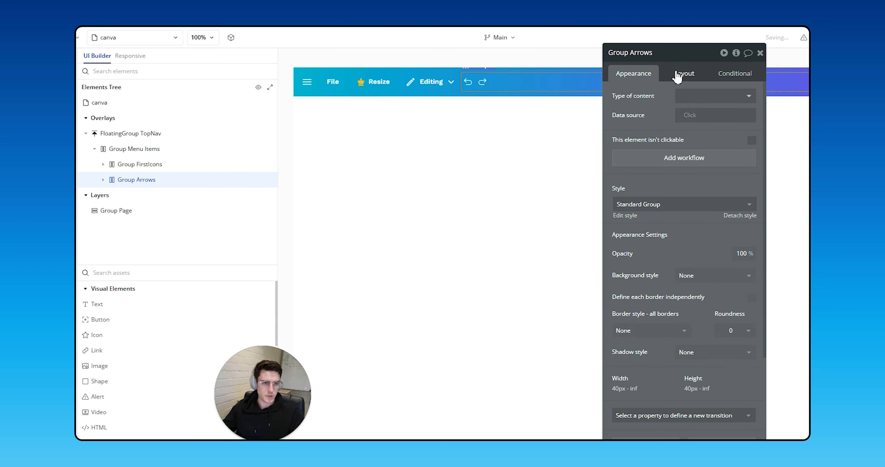
# - Apply a 12 px column gap in Group Arrows and make its width fit the content
pyautogui.click(685, 74)
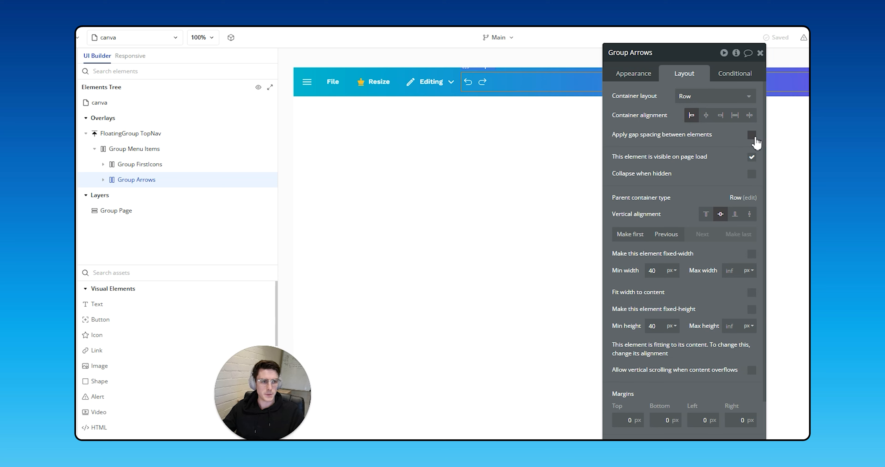
pyautogui.click(751, 136)
pyautogui.doubleClick(745, 170)
pyautogui.write('12')
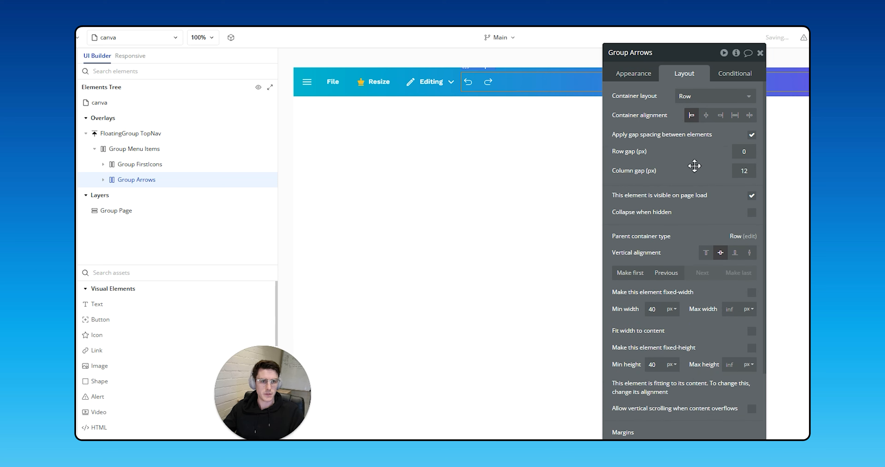
pyautogui.click(751, 331)
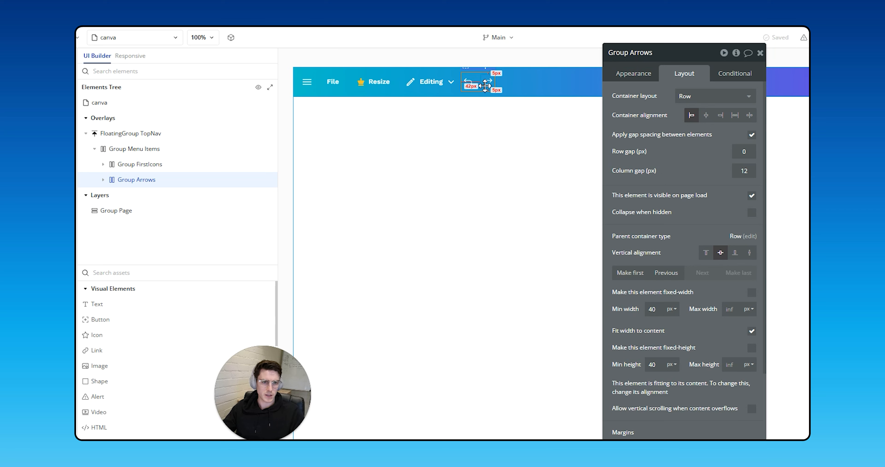
# - Set the left and right padding of Group Arrows to 16 px
pyautogui.scroll(-2, 730, 328)
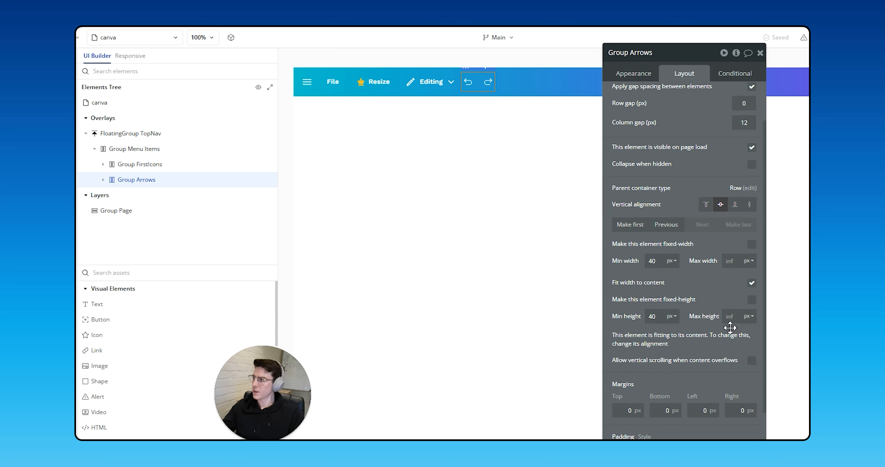
pyautogui.scroll(-1, 686, 387)
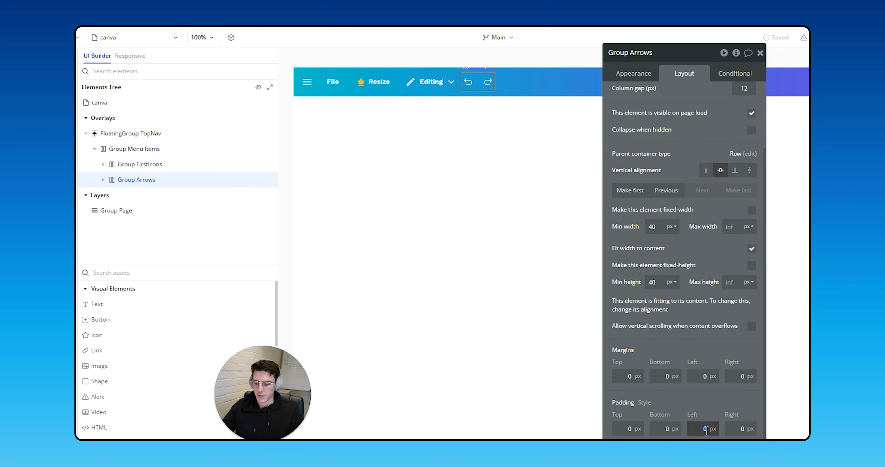
pyautogui.write('16')
pyautogui.press('Tab')
pyautogui.write('16')
pyautogui.press('Tab')
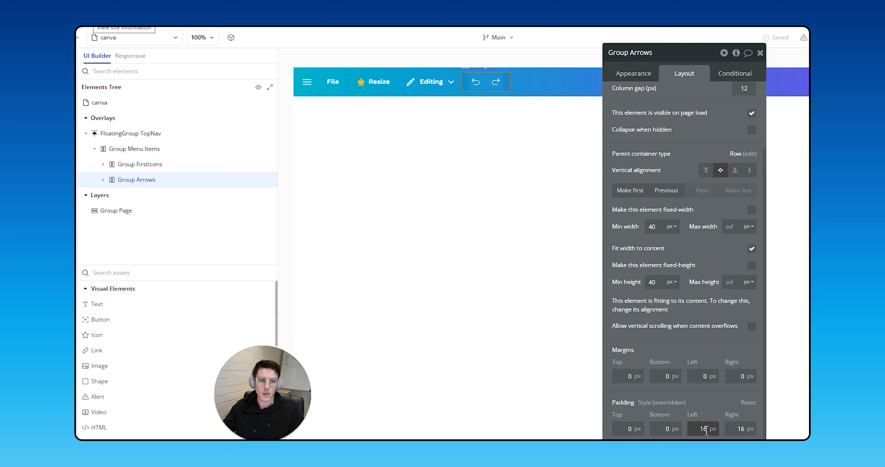
# - Set the left and right padding of Group FirstIcons to 8 px
pyautogui.click(460, 84)
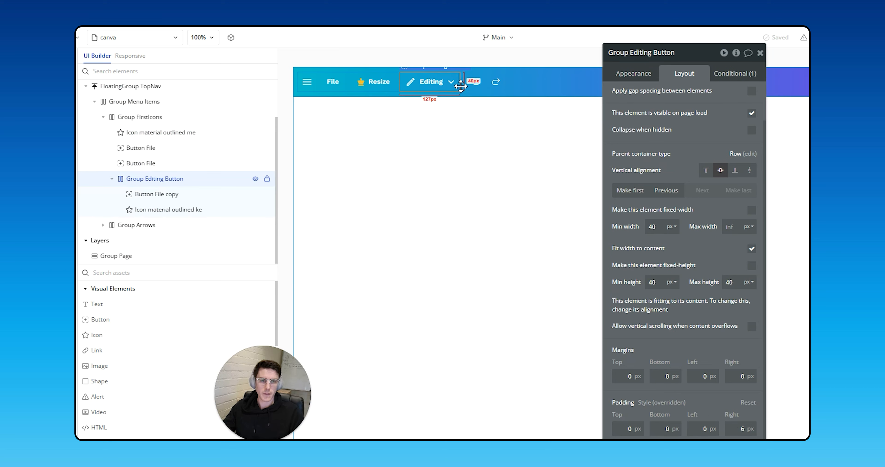
pyautogui.click(141, 117)
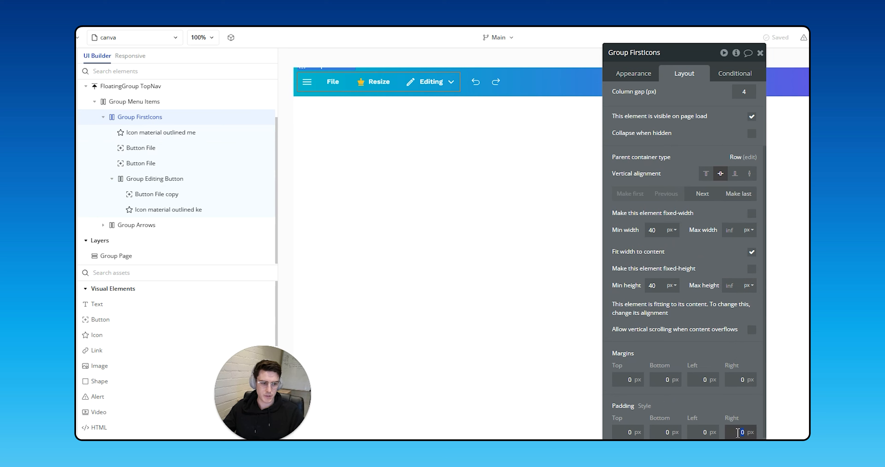
pyautogui.hotkey('shift', 'Tab')
pyautogui.write('16')
pyautogui.press('Tab')
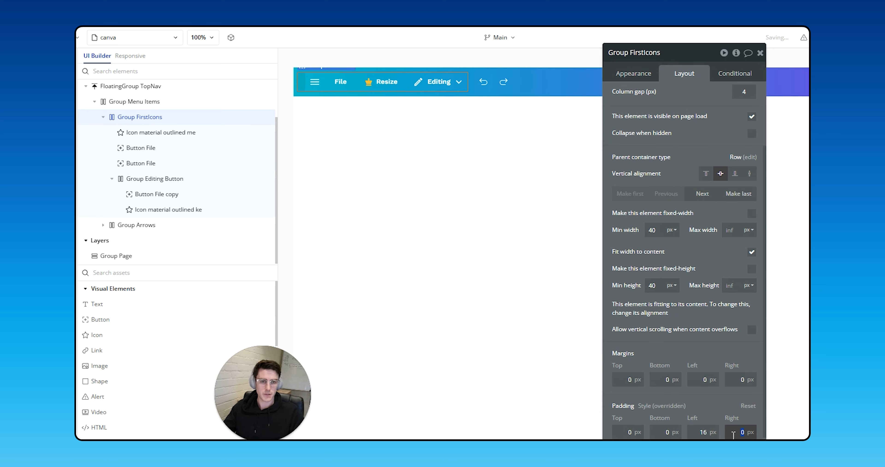
pyautogui.click(713, 432)
pyautogui.write('8')
pyautogui.press('Tab')
pyautogui.write('8')
pyautogui.press('Tab')
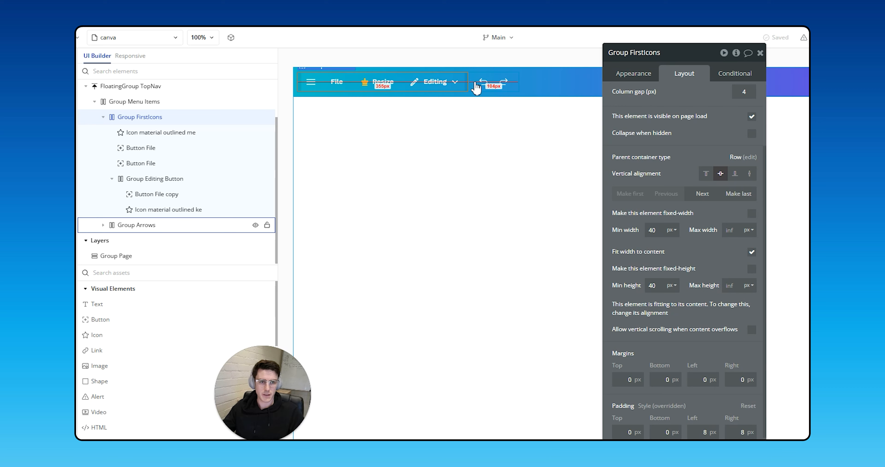
# - Define the borders of Group Arrows independently and give it a Solid right border
pyautogui.click(476, 88)
pyautogui.click(641, 78)
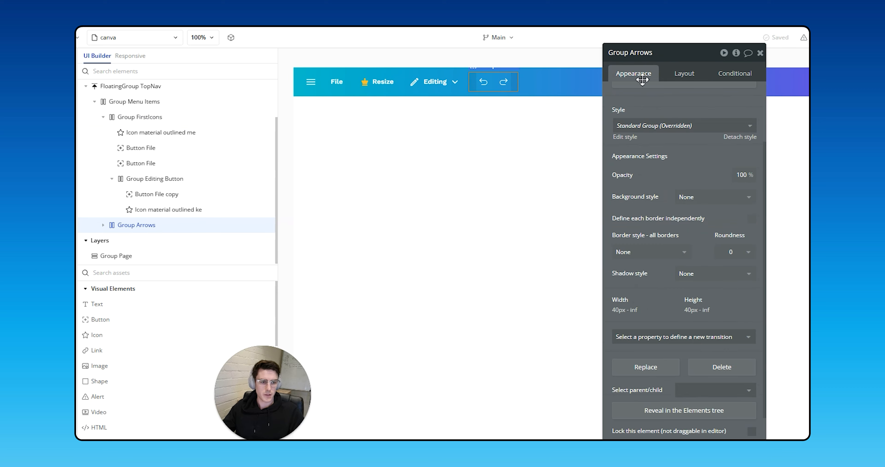
pyautogui.click(752, 220)
pyautogui.click(632, 291)
pyautogui.click(654, 332)
# - Give Group Arrows a Solid left border and keep its bottom border style at None
pyautogui.click(656, 361)
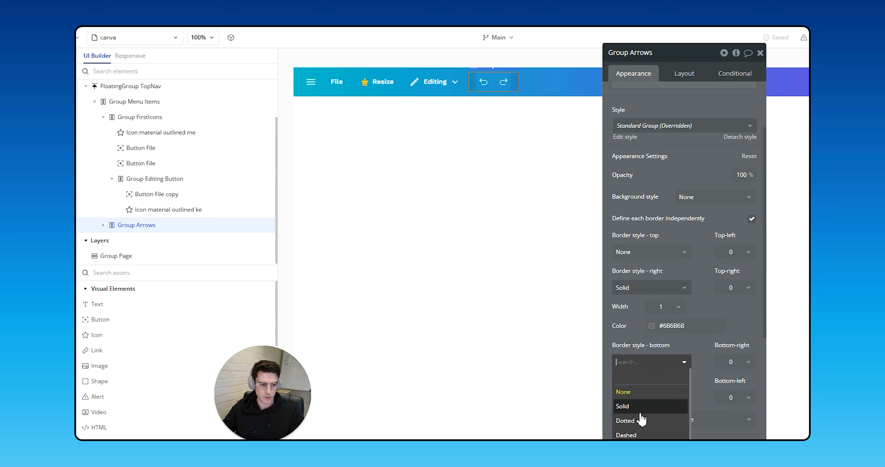
pyautogui.click(637, 408)
pyautogui.click(646, 363)
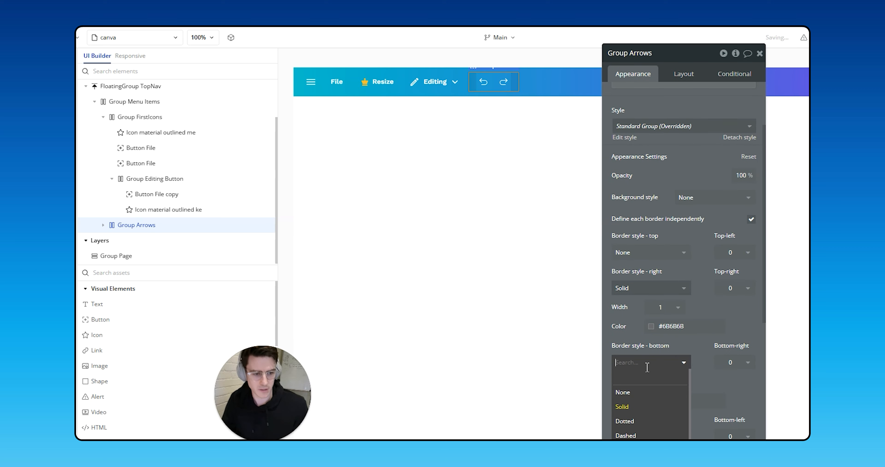
pyautogui.click(639, 392)
pyautogui.scroll(-2, 651, 362)
pyautogui.click(651, 350)
pyautogui.click(632, 394)
# - Set the left border color of Group Arrows to Primary contrast at 15% opacity
pyautogui.scroll(-4, 655, 356)
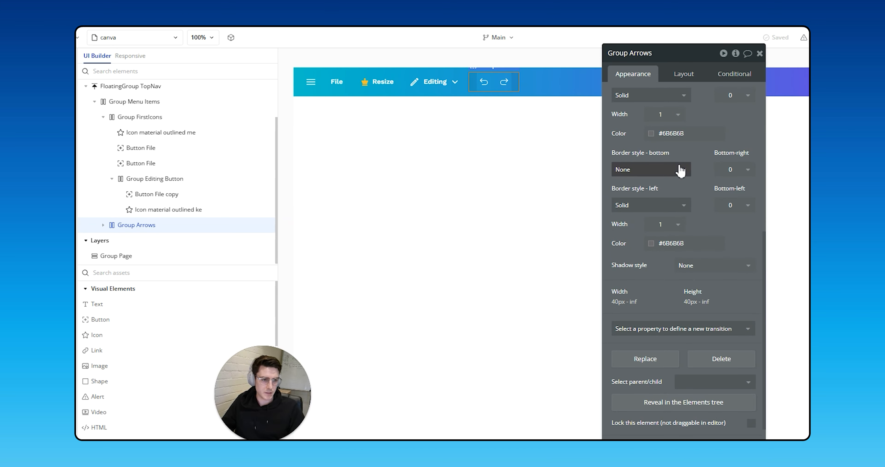
pyautogui.click(675, 239)
pyautogui.click(665, 372)
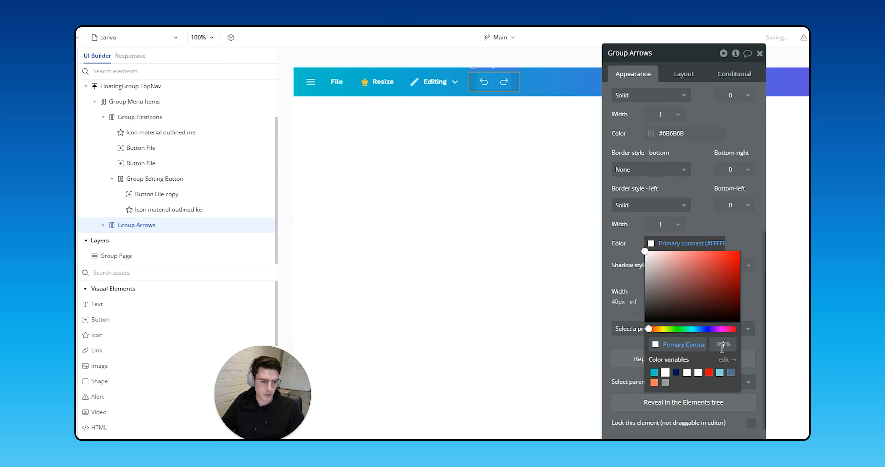
pyautogui.click(418, 204)
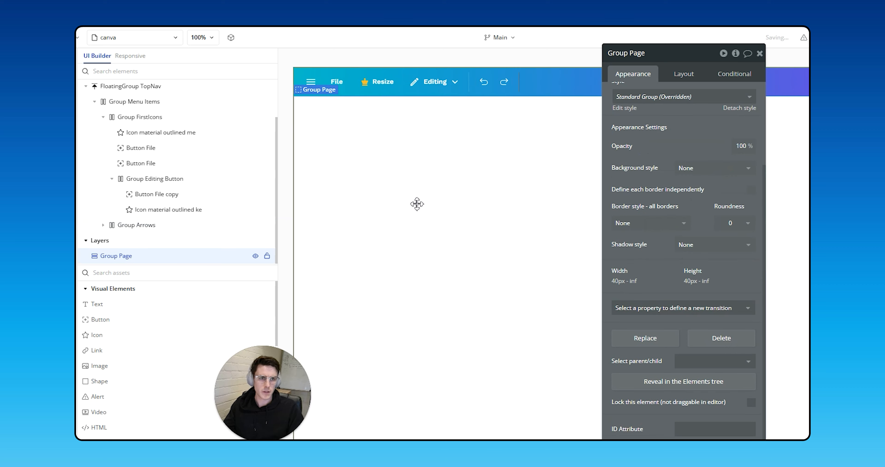
# - Set the opacity of Group Arrows' left border color to 20%
pyautogui.click(473, 91)
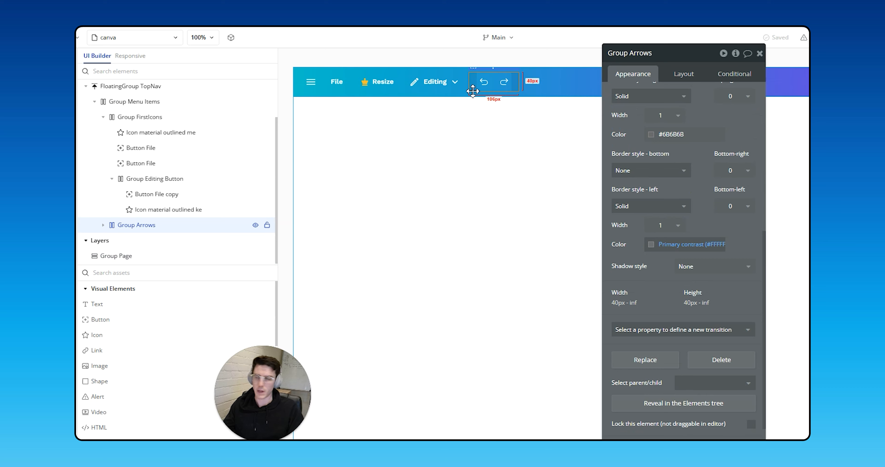
pyautogui.click(704, 245)
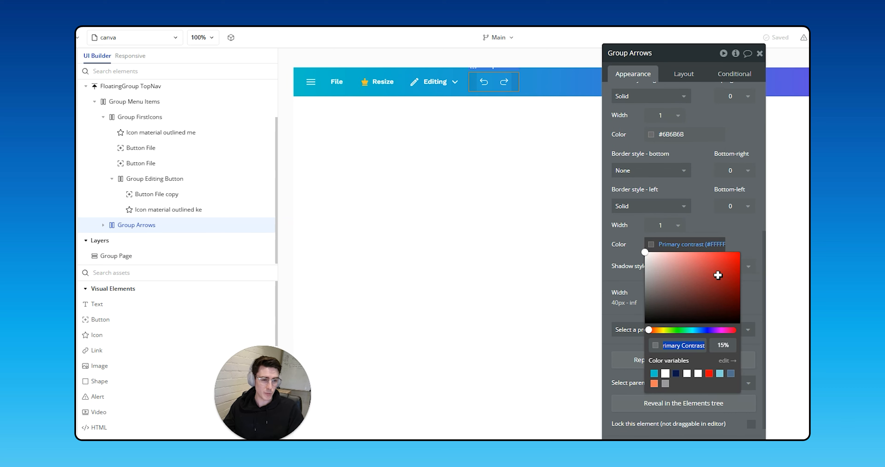
pyautogui.click(725, 345)
pyautogui.write('20')
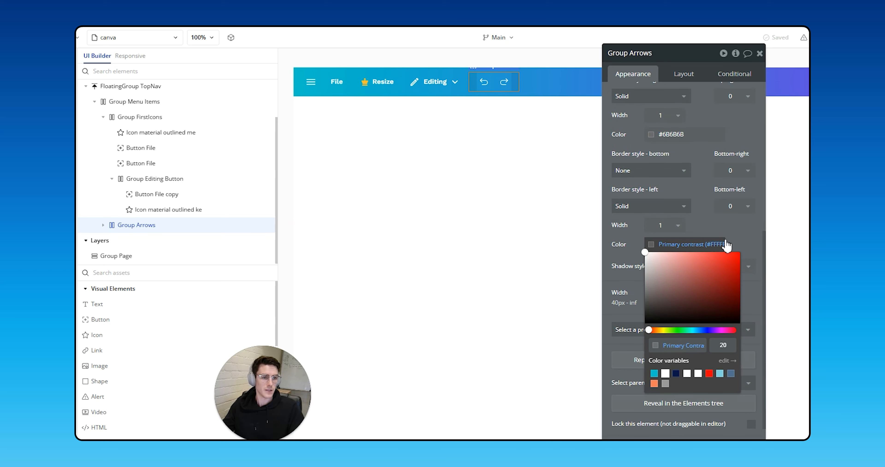
# - Set the right border color of Group Arrows to Primary contrast at 20% opacity
pyautogui.click(690, 133)
pyautogui.click(723, 240)
pyautogui.write('20')
pyautogui.press('Tab')
pyautogui.click(665, 263)
pyautogui.click(726, 237)
pyautogui.write('20')
pyautogui.press('Tab')
pyautogui.click(466, 158)
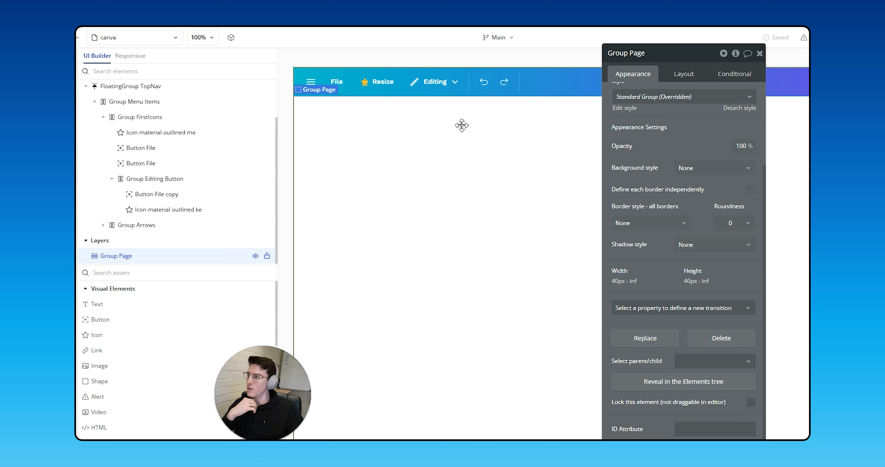
# - Reduce the opacity of both the left and right border colors of Group Arrows to 15%
pyautogui.click(478, 84)
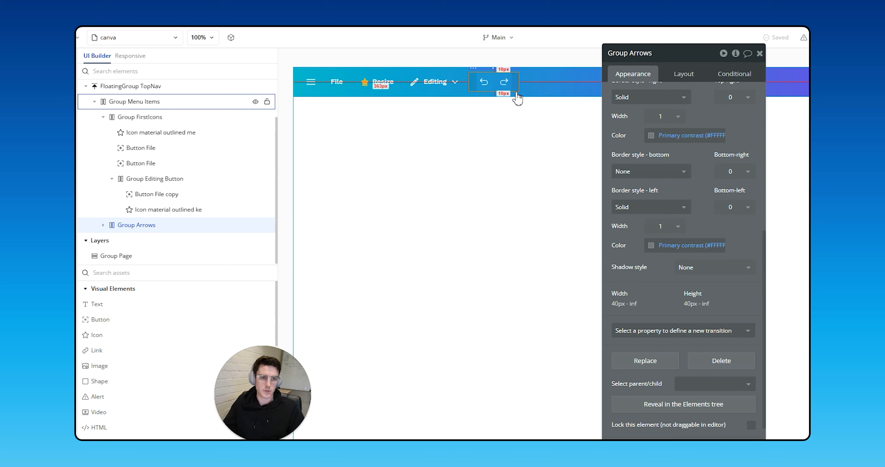
pyautogui.click(704, 252)
pyautogui.click(724, 347)
pyautogui.write('15')
pyautogui.click(682, 137)
pyautogui.press('Tab')
pyautogui.write('15')
pyautogui.click(574, 252)
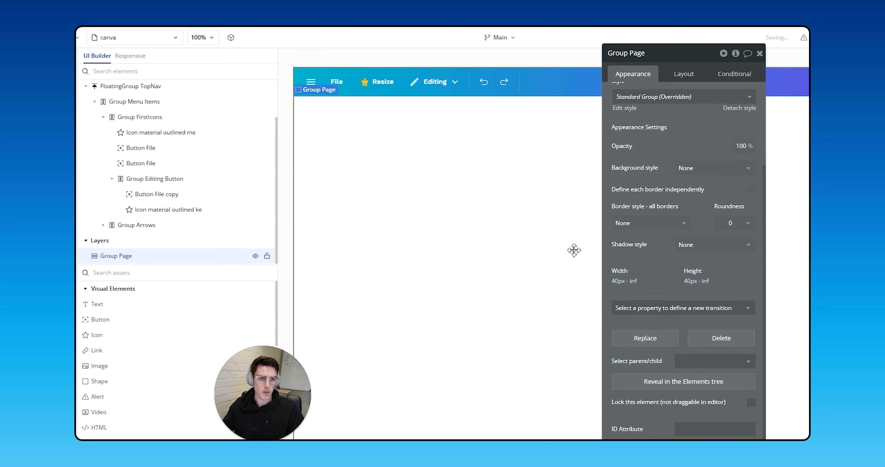
# - Set the top and bottom padding of Group Arrows to 4 px
pyautogui.click(508, 86)
pyautogui.click(488, 85)
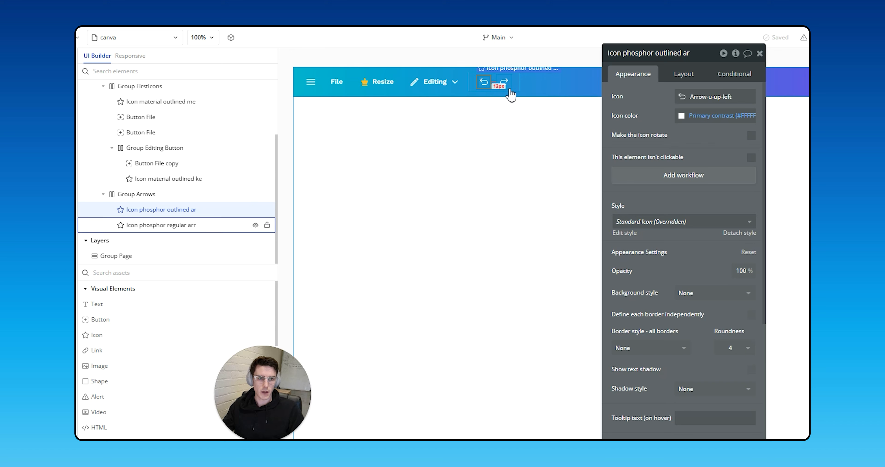
pyautogui.click(476, 85)
pyautogui.scroll(-5, 666, 304)
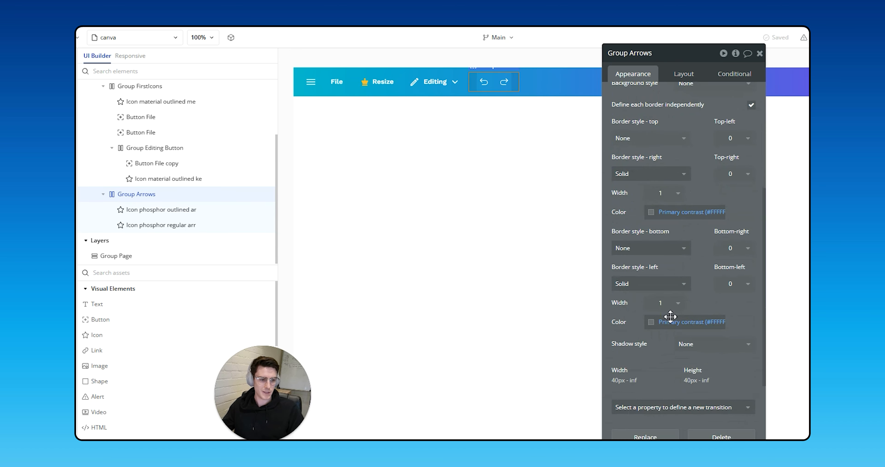
pyautogui.click(674, 76)
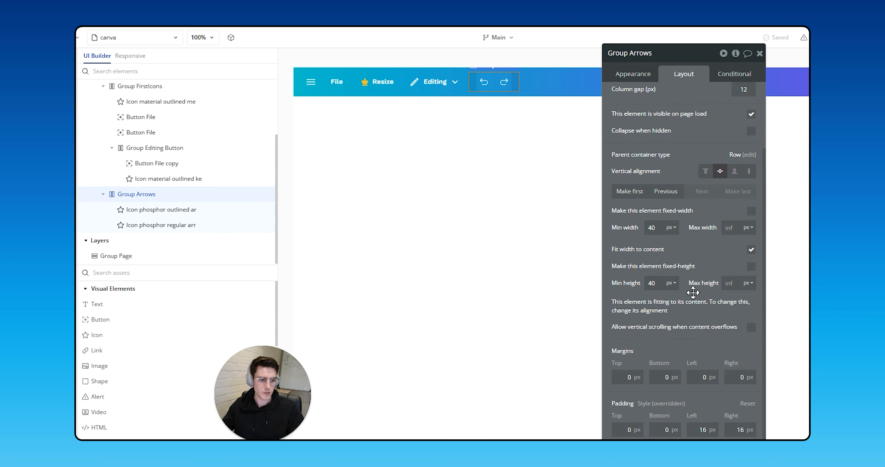
pyautogui.click(628, 429)
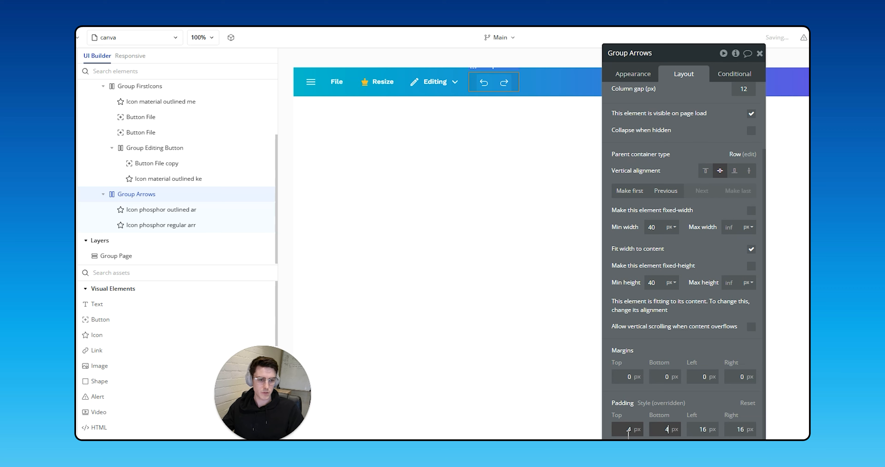
pyautogui.click(560, 309)
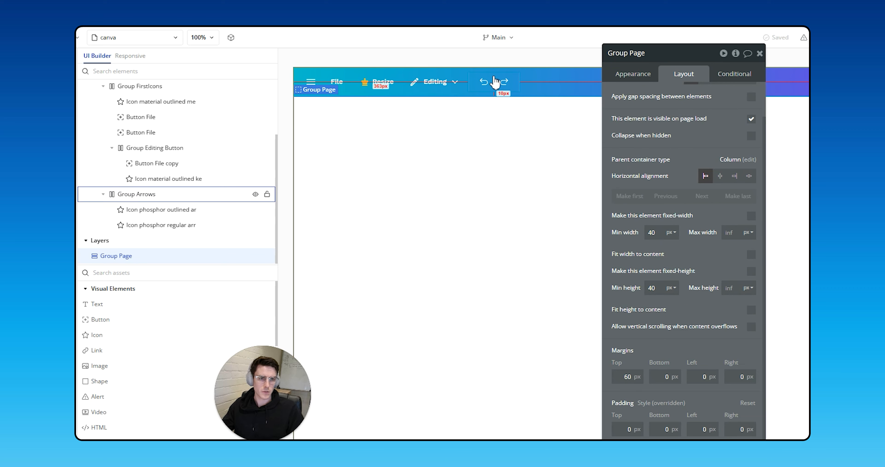
# - Set the top and bottom padding of Group Arrows to 0 px and its minimum height to 35 px
pyautogui.click(477, 89)
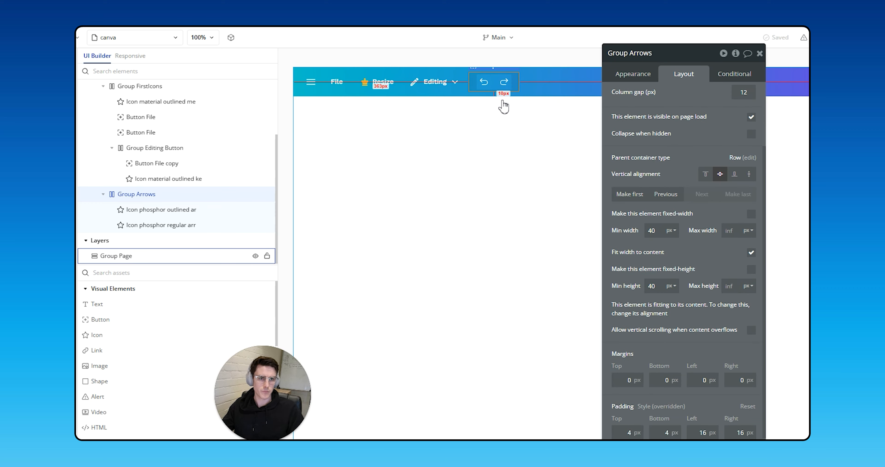
pyautogui.click(631, 432)
pyautogui.write('0')
pyautogui.press('Tab')
pyautogui.write('0')
pyautogui.press('Tab')
pyautogui.click(660, 289)
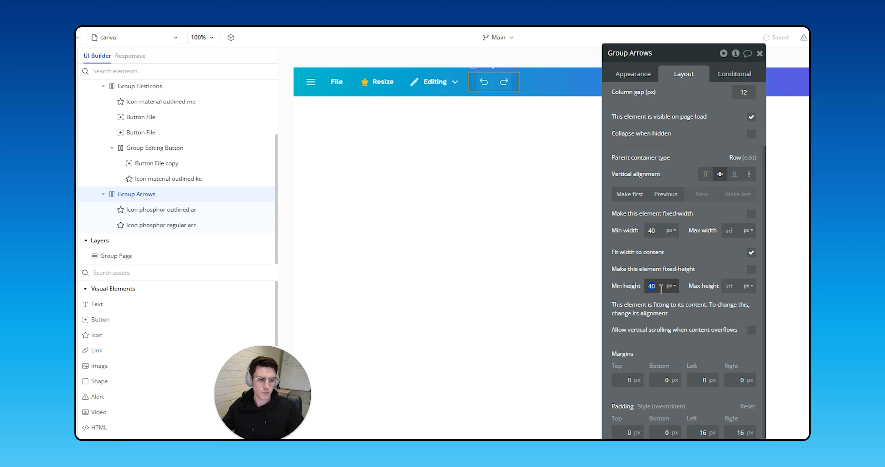
pyautogui.click(492, 227)
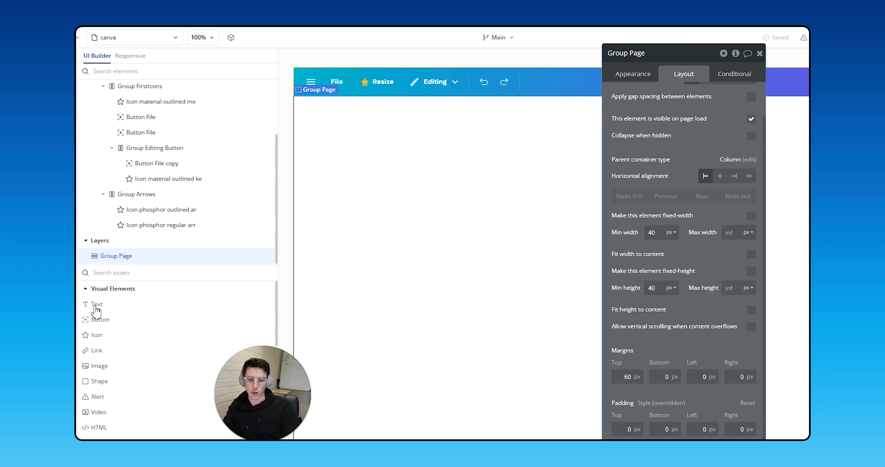
pyautogui.click(115, 334)
pyautogui.click(529, 81)
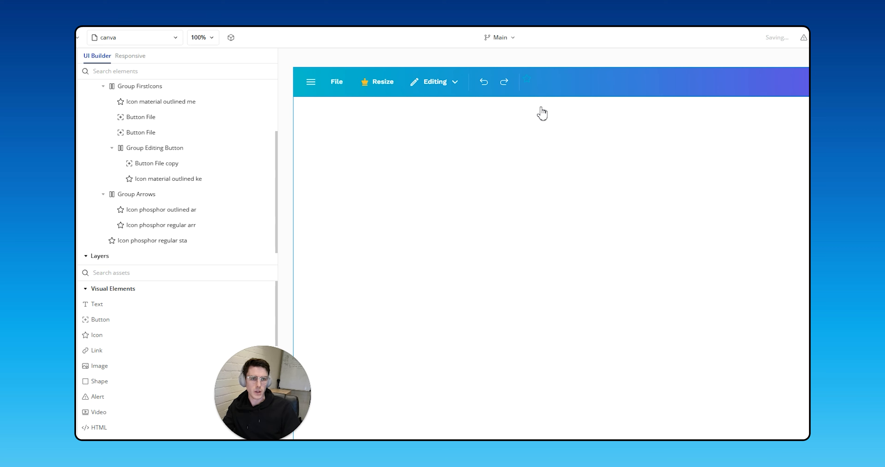
pyautogui.click(683, 73)
pyautogui.click(735, 149)
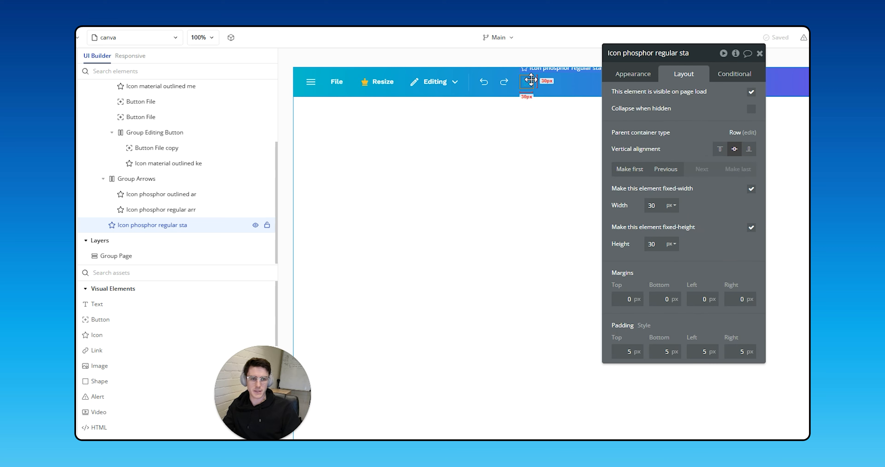
pyautogui.press('Escape')
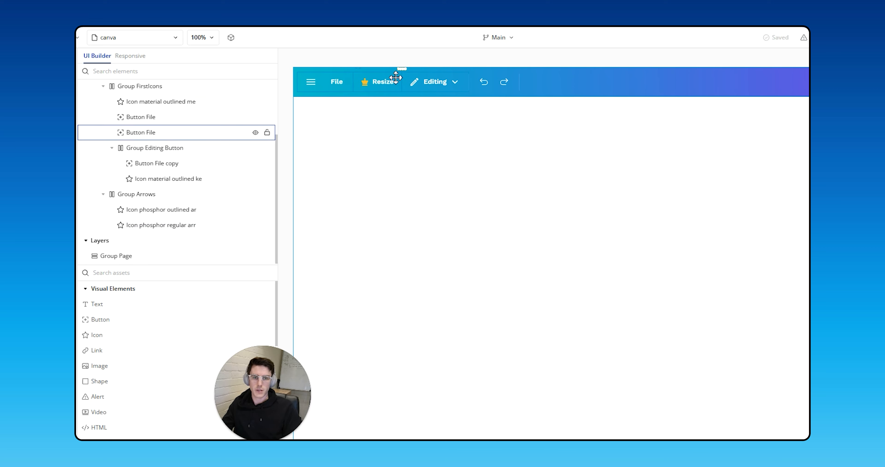
# - Duplicate the Resize button and make the copy the last item in Group FirstIcons, after the Editing group
pyautogui.click(396, 77)
pyautogui.hotkey('ctrl', 'c')
pyautogui.hotkey('ctrl', 'v')
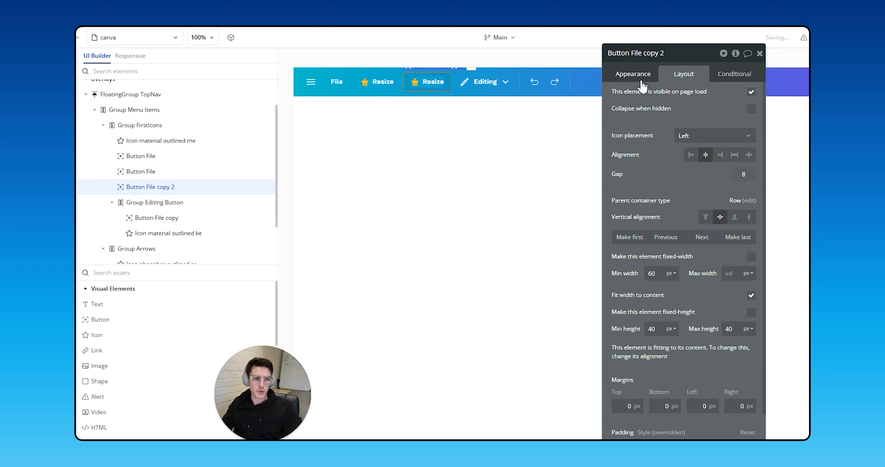
pyautogui.click(728, 237)
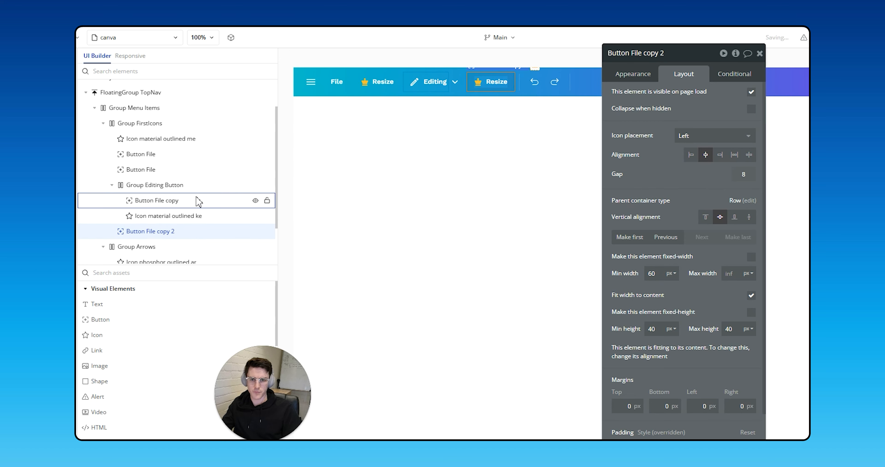
# - Move the copied Resize button out of Group FirstIcons into Group Menu Items and place it last, after Group Arrows
pyautogui.scroll(-2, 197, 199)
pyautogui.click(102, 195)
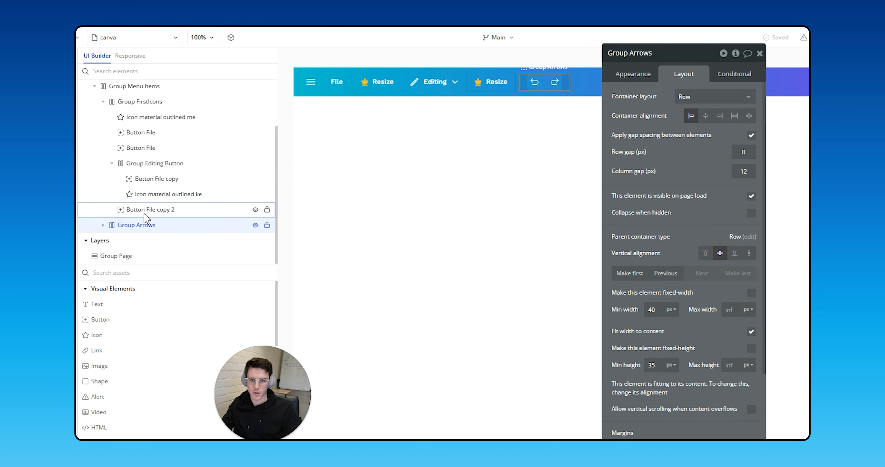
pyautogui.moveTo(144, 212); pyautogui.dragTo(128, 163)
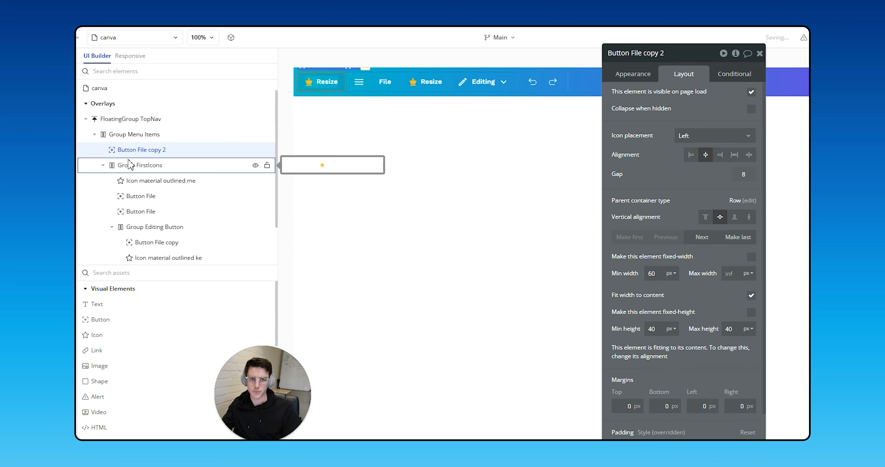
pyautogui.click(737, 237)
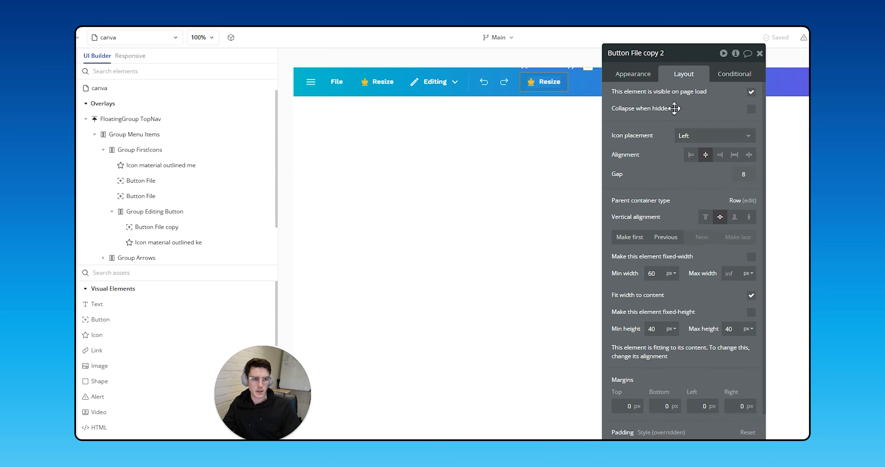
# - Change the button type of the copied Resize button to Icon
pyautogui.click(640, 74)
pyautogui.click(707, 99)
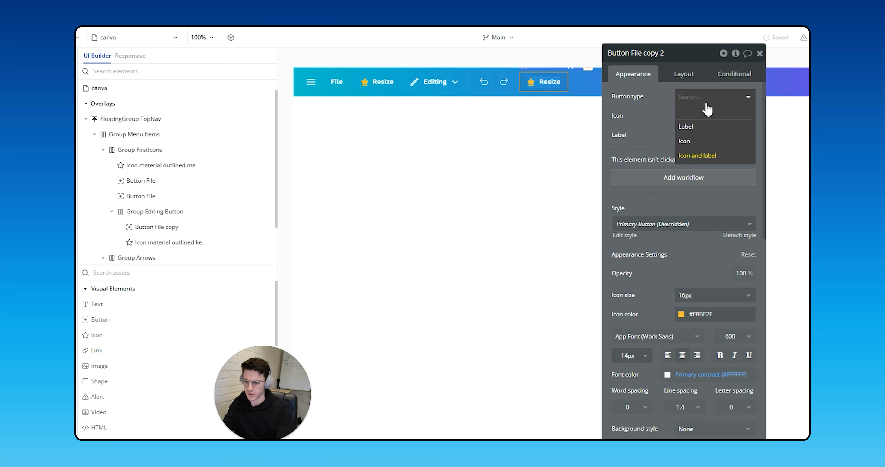
pyautogui.write('cloud')
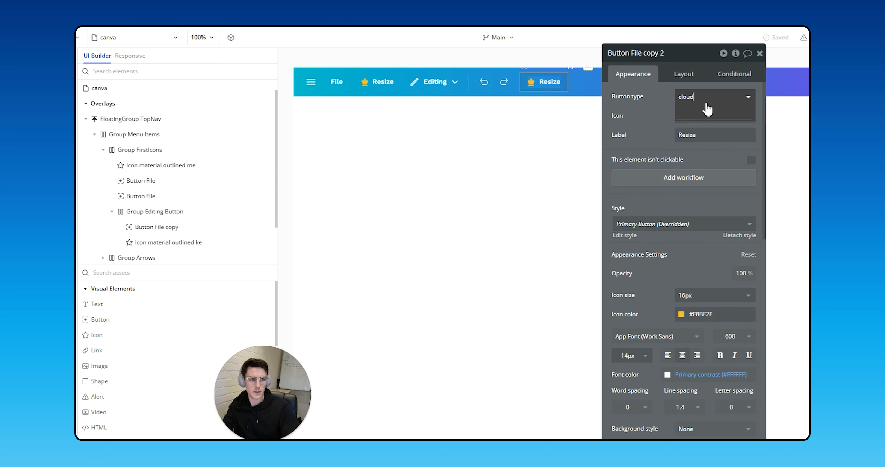
pyautogui.click(653, 102)
pyautogui.click(702, 116)
pyautogui.click(702, 97)
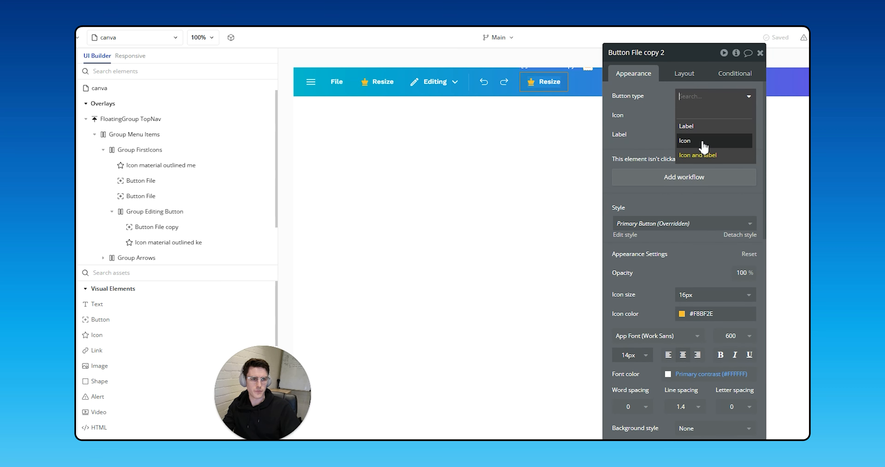
pyautogui.click(703, 147)
# - Search the outlined Material icons for "cloud" and choose Cloud_done as the copied button's icon
pyautogui.click(685, 115)
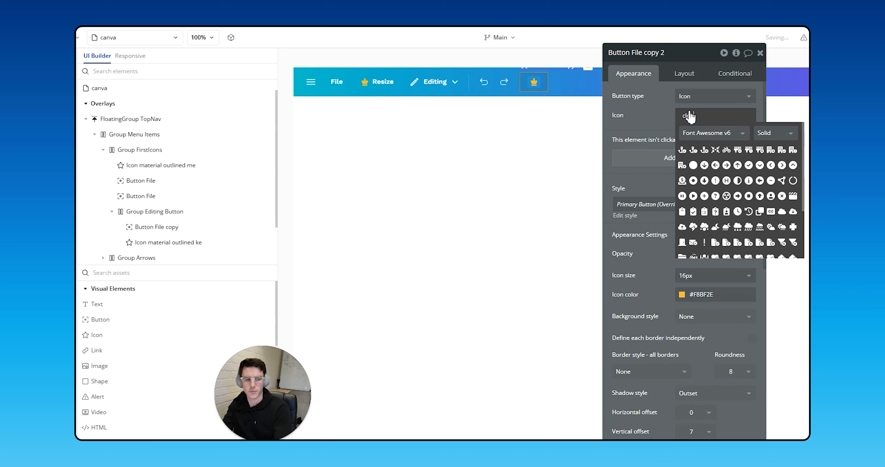
pyautogui.click(721, 138)
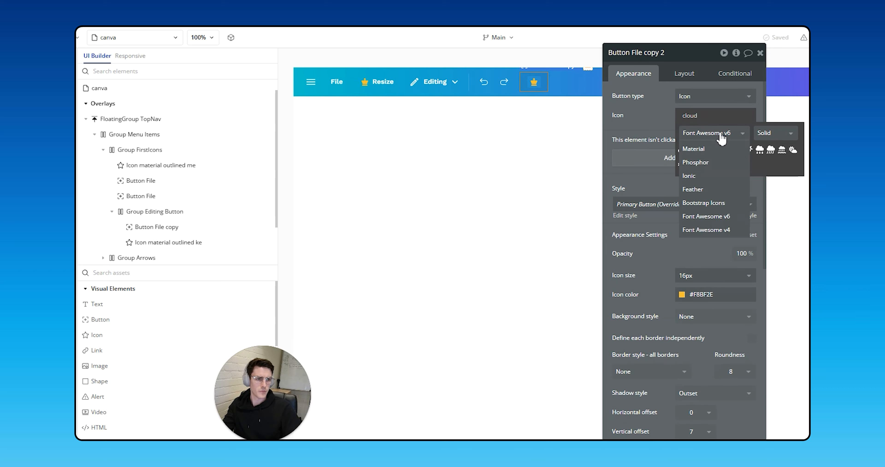
pyautogui.click(715, 147)
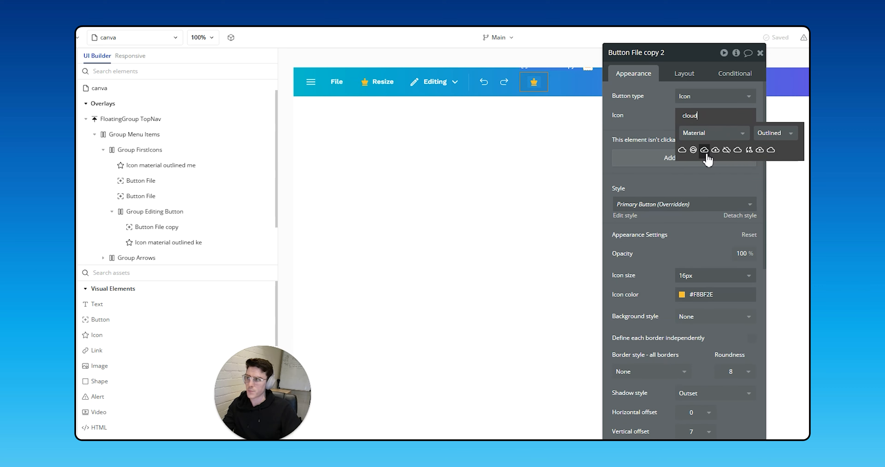
pyautogui.click(704, 150)
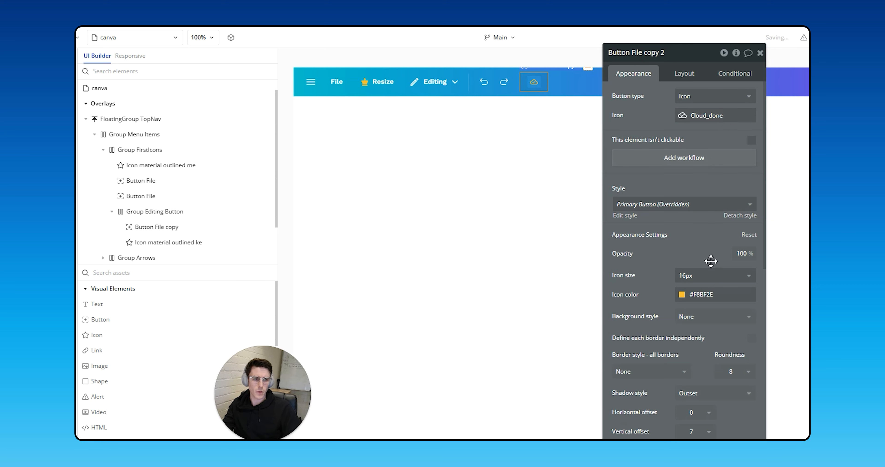
# - Set the cloud button's icon size to 22px and its icon color to Primary contrast
pyautogui.click(701, 274)
pyautogui.write('22')
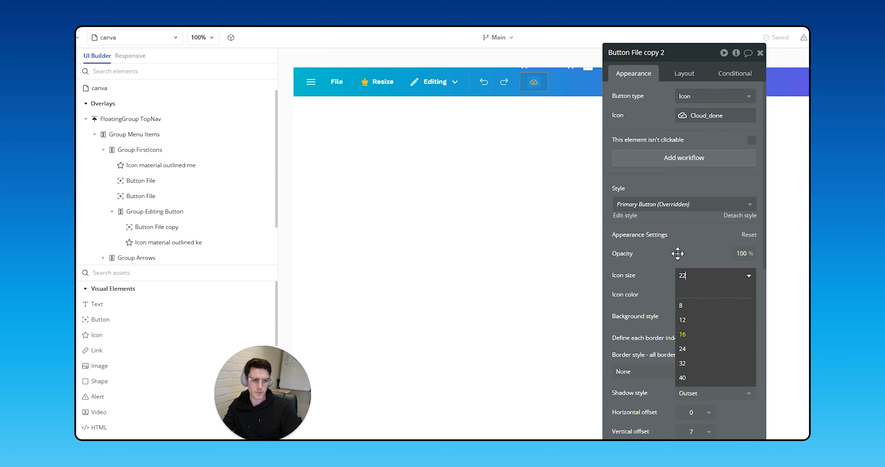
pyautogui.press('Return')
pyautogui.click(684, 295)
pyautogui.click(697, 424)
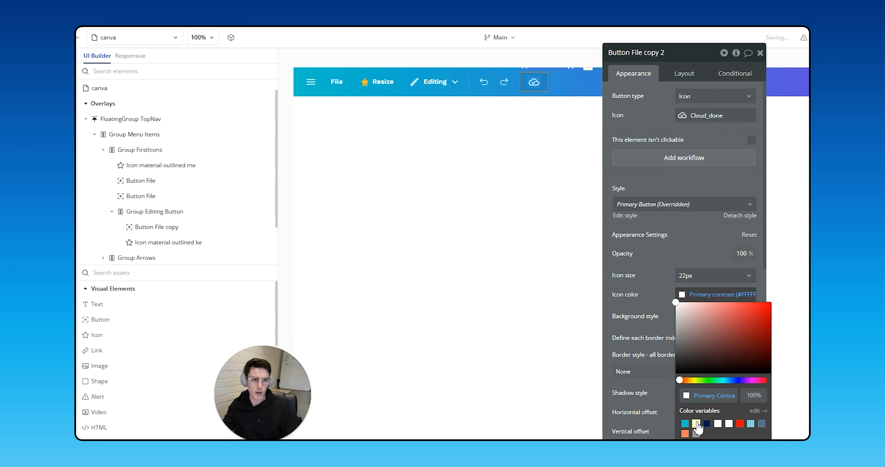
pyautogui.click(584, 305)
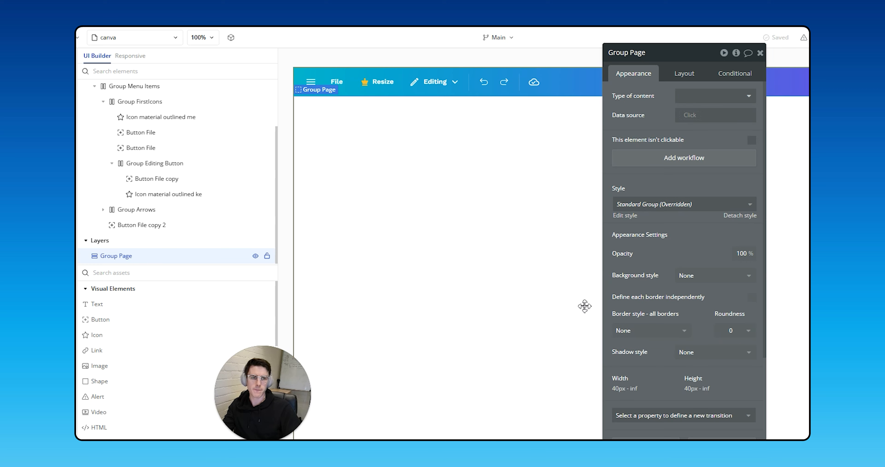
# - Check the appearance settings of the cloud button, the redo arrow and the menu icon
pyautogui.click(535, 83)
pyautogui.click(505, 83)
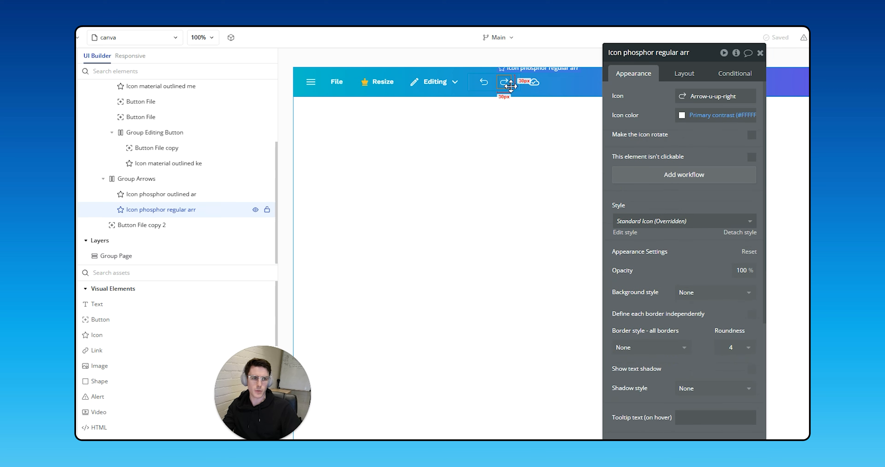
pyautogui.click(311, 82)
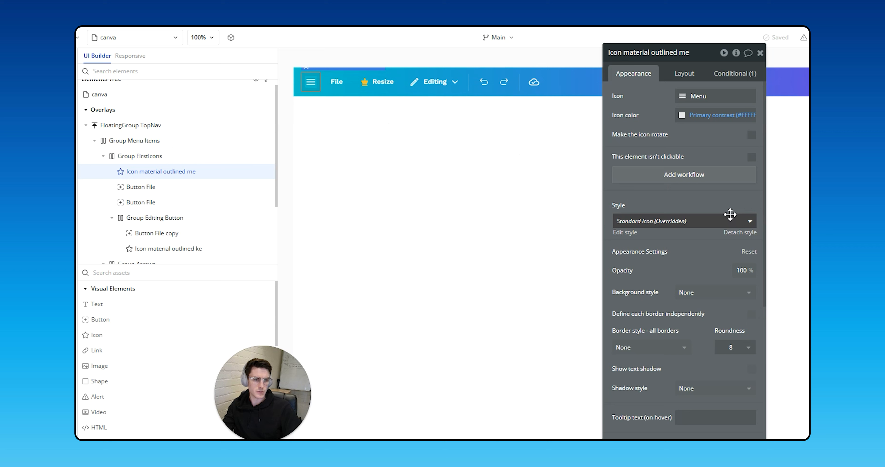
pyautogui.click(701, 100)
pyautogui.click(638, 109)
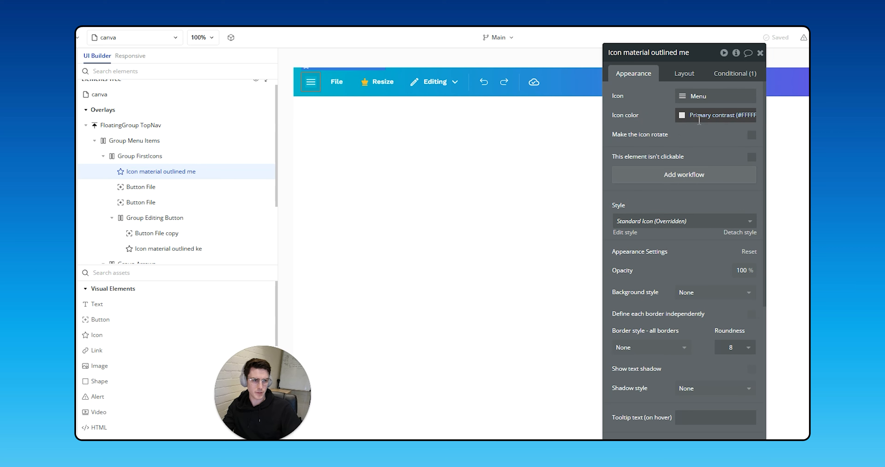
# - Check the icon colour of the menu and cloud icons, including the cloud icon's colour opacity, and refresh the page preview
pyautogui.click(699, 118)
pyautogui.click(534, 82)
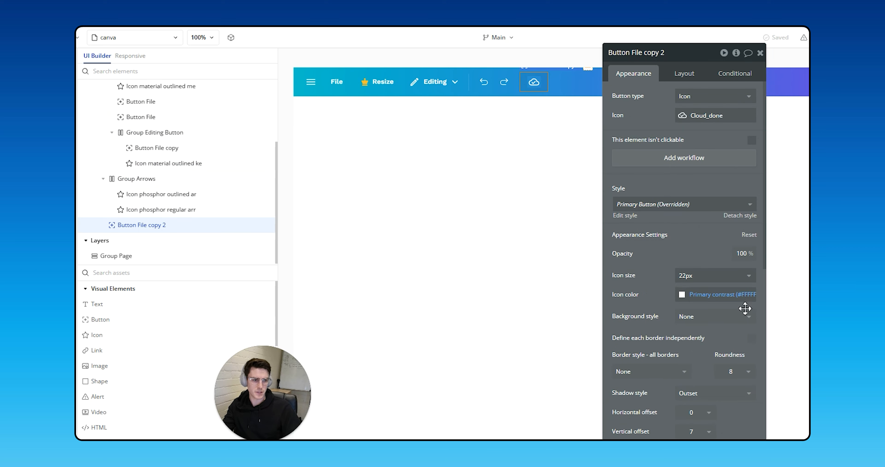
pyautogui.click(735, 294)
pyautogui.click(756, 395)
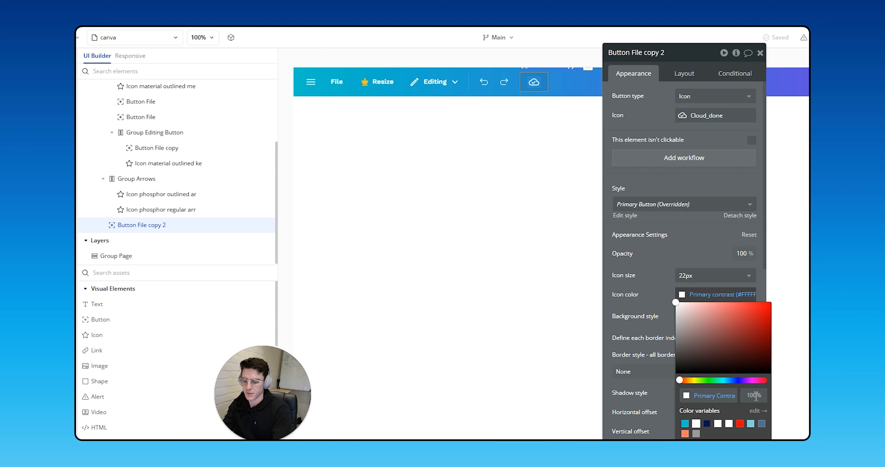
pyautogui.click(395, 292)
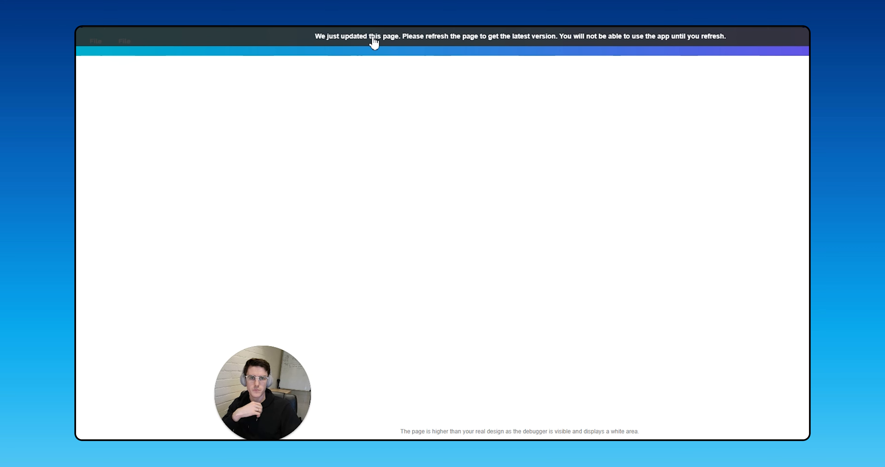
pyautogui.click(373, 38)
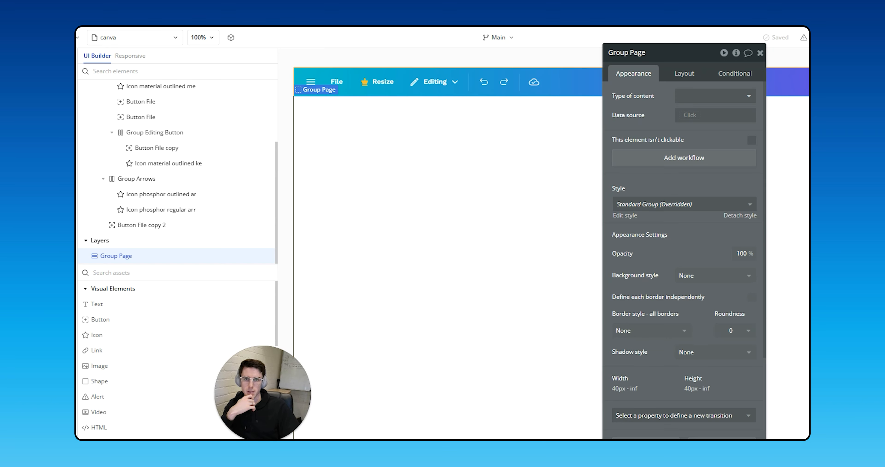
# - Detach the Primary Button style from the Editing button and delete its "This Button is hovered" condition
pyautogui.click(436, 82)
pyautogui.click(734, 75)
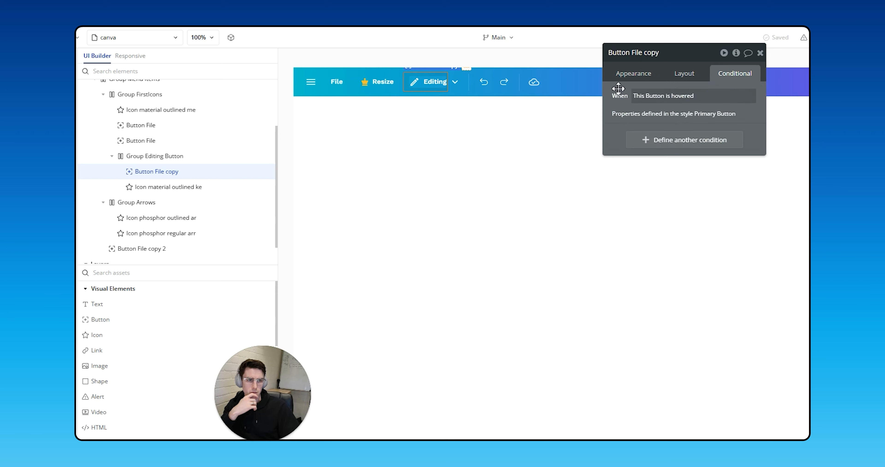
pyautogui.click(456, 84)
pyautogui.click(463, 93)
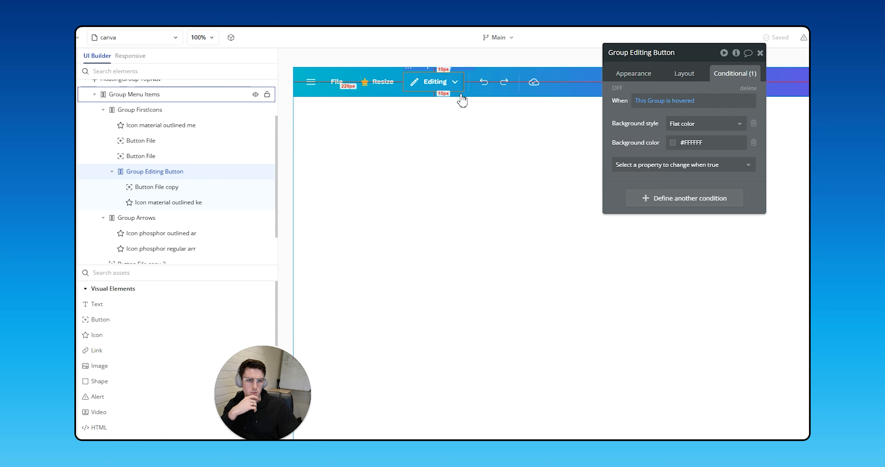
pyautogui.click(440, 89)
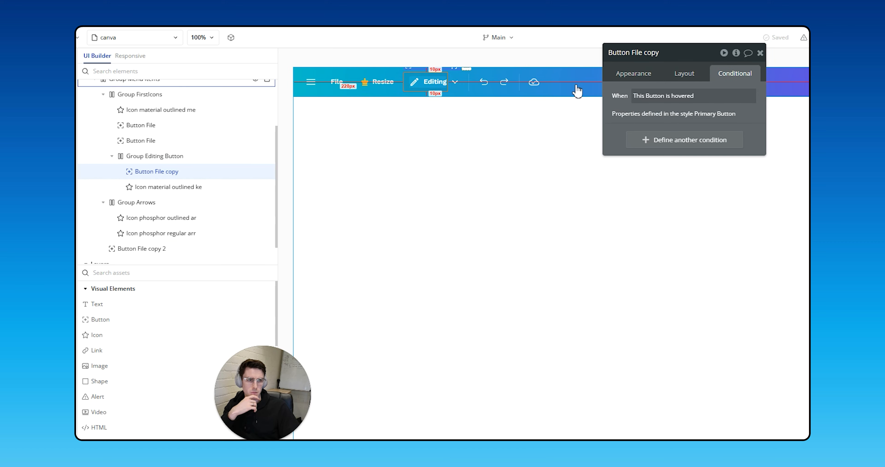
pyautogui.click(629, 73)
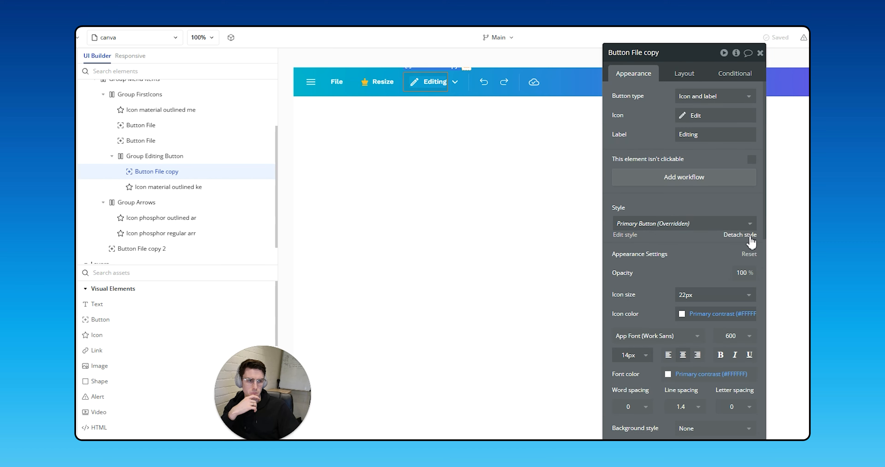
pyautogui.click(739, 80)
pyautogui.click(745, 93)
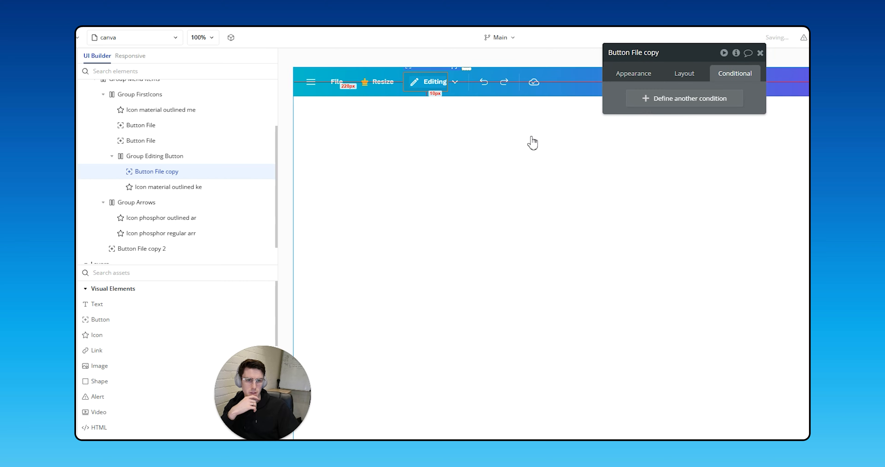
pyautogui.click(531, 138)
# - Reload the preview of the canva page, inspect the top navigation's hover behaviour, and return to the editor
pyautogui.click(277, 30)
pyautogui.click(324, 52)
pyautogui.press('Return')
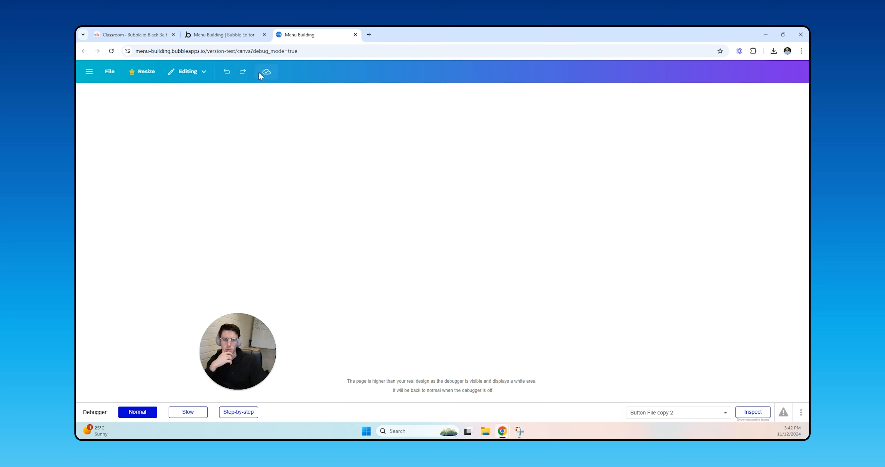
pyautogui.click(223, 34)
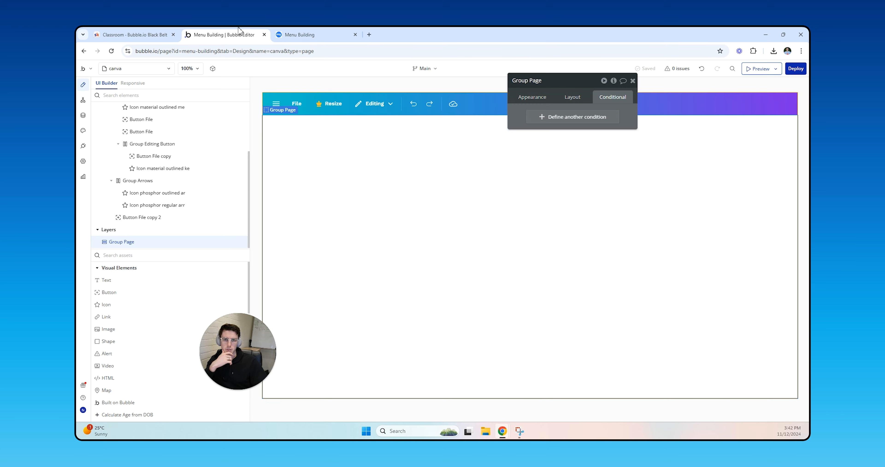
# - Group Group FirstIcons, Group Arrows and the cloud button together in a row container inside Group Menu Items
pyautogui.click(453, 104)
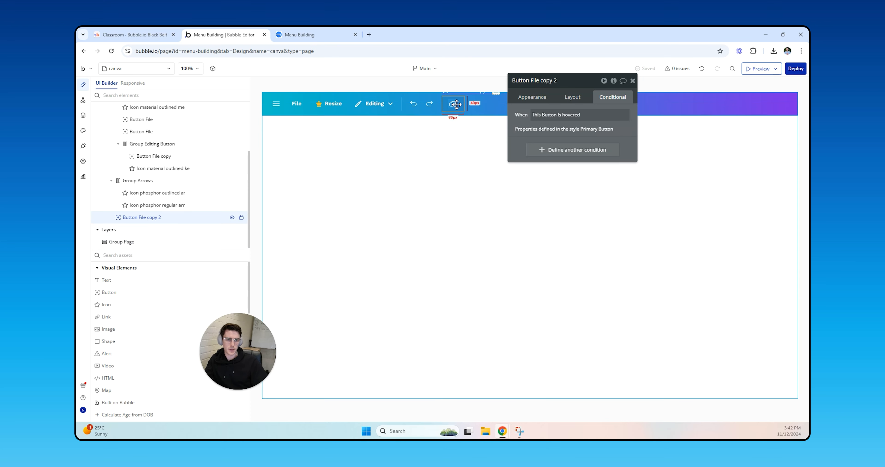
pyautogui.click(562, 103)
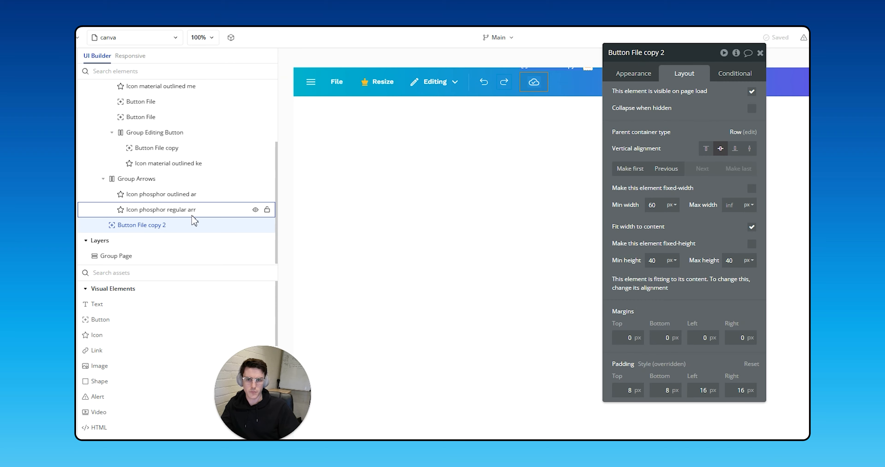
pyautogui.click(107, 178)
pyautogui.scroll(3, 103, 177)
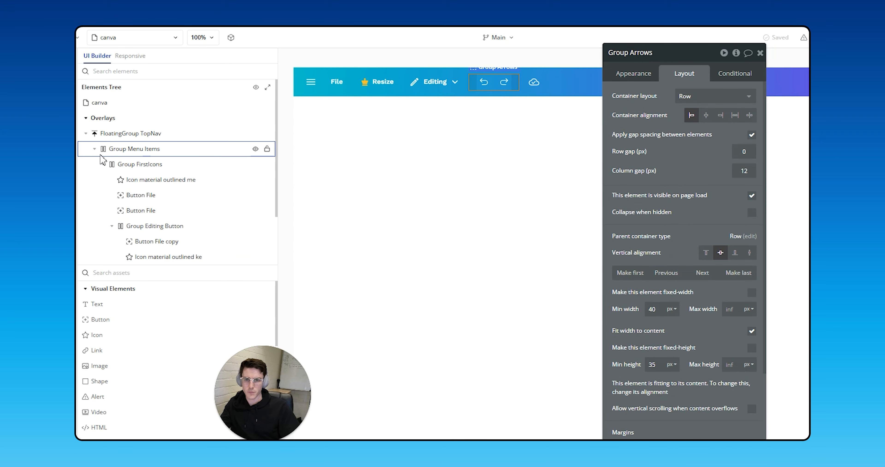
pyautogui.click(94, 149)
pyautogui.click(94, 150)
pyautogui.click(103, 165)
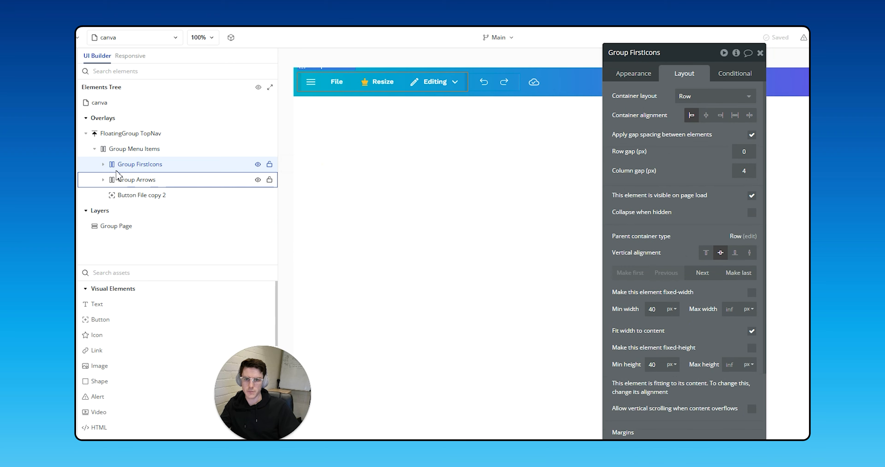
pyautogui.keyDown('shift'); pyautogui.click(139, 175); pyautogui.keyUp('shift')
pyautogui.keyDown('shift'); pyautogui.click(141, 195); pyautogui.keyUp('shift')
pyautogui.rightClick(140, 195)
pyautogui.moveTo(352, 266)
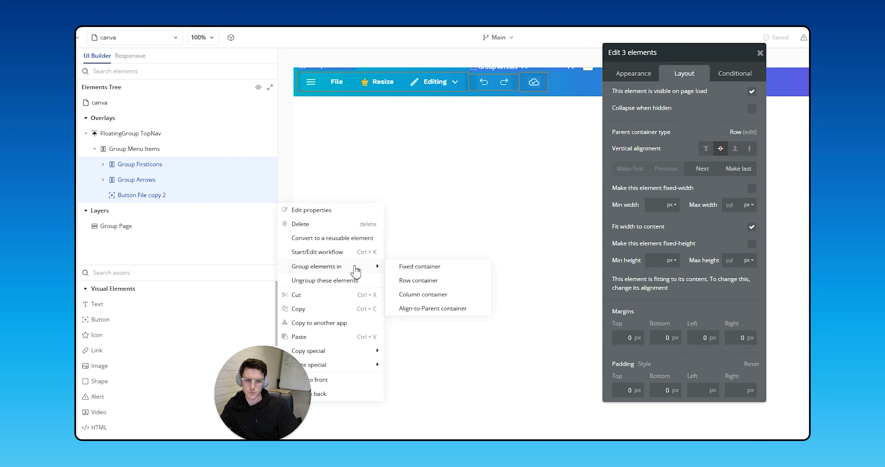
pyautogui.click(412, 280)
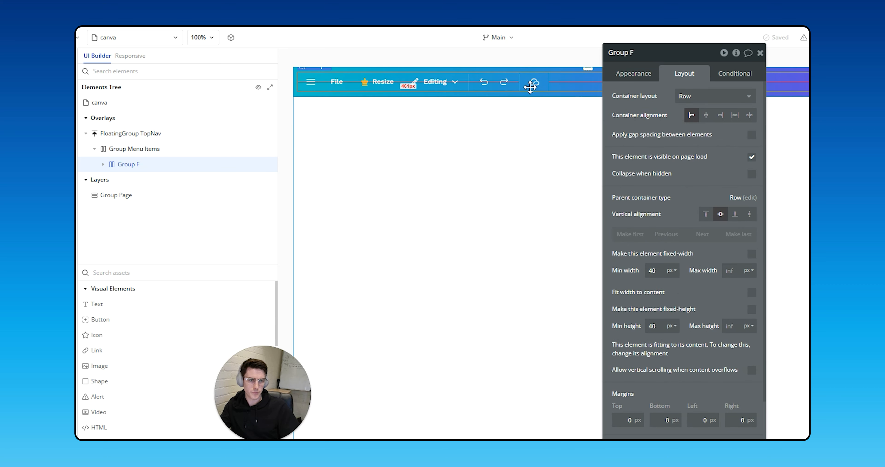
# - Set the cloud button's left margin to 8 px
pyautogui.click(541, 92)
pyautogui.click(711, 335)
pyautogui.write('8')
pyautogui.press('Tab')
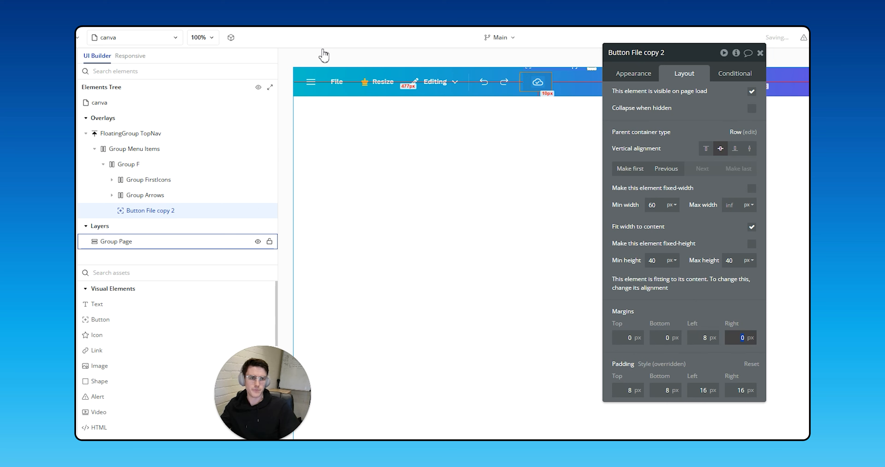
pyautogui.click(438, 109)
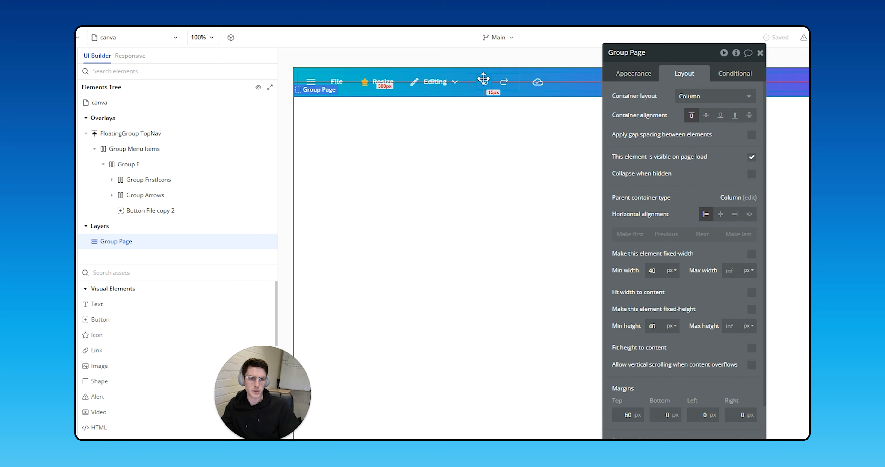
# - Move the menu icon from Group FirstIcons to the start of Group Arrows and delete the existing undo arrow icon
pyautogui.click(484, 82)
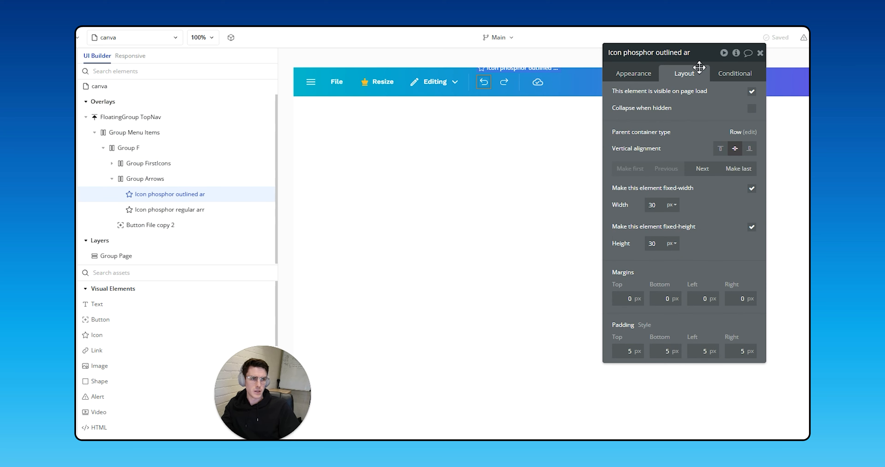
pyautogui.click(475, 87)
pyautogui.click(481, 83)
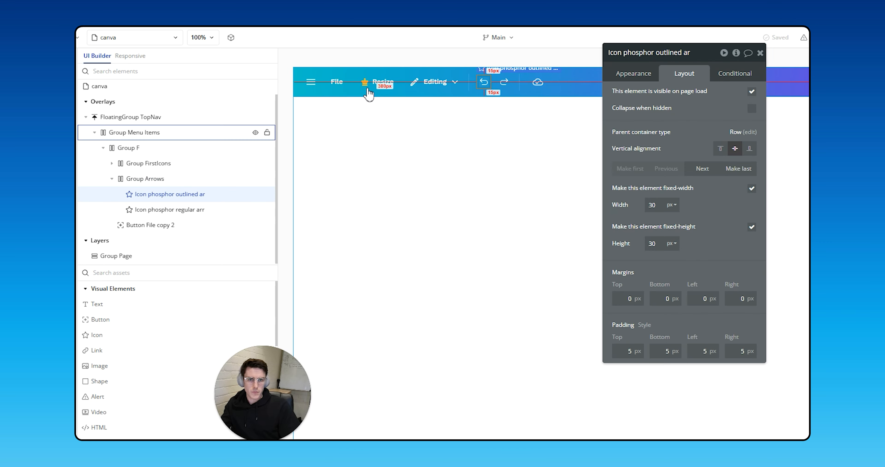
pyautogui.click(319, 84)
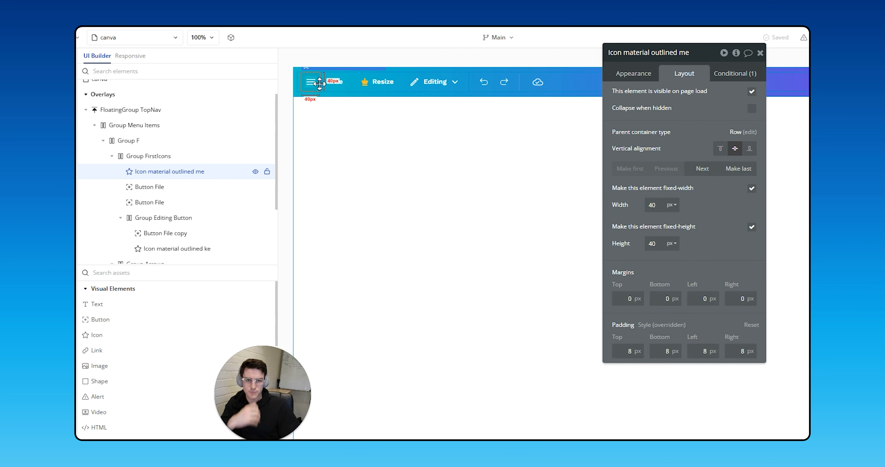
pyautogui.scroll(-1, 166, 171)
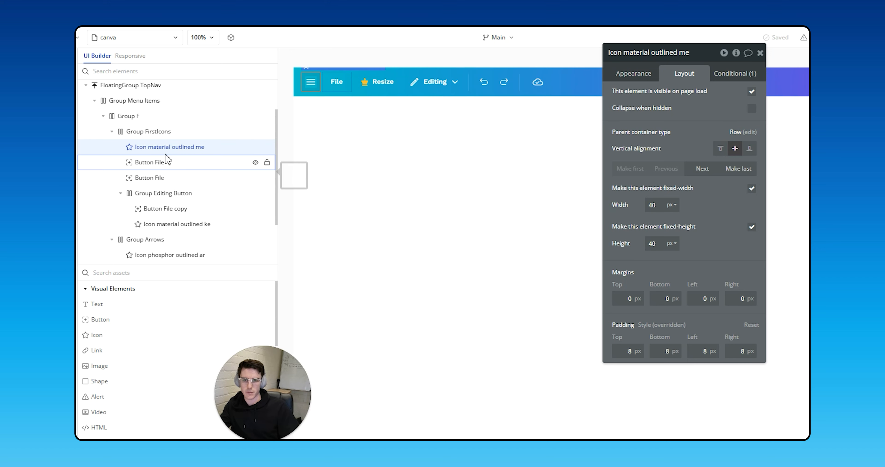
pyautogui.moveTo(166, 148); pyautogui.dragTo(168, 248)
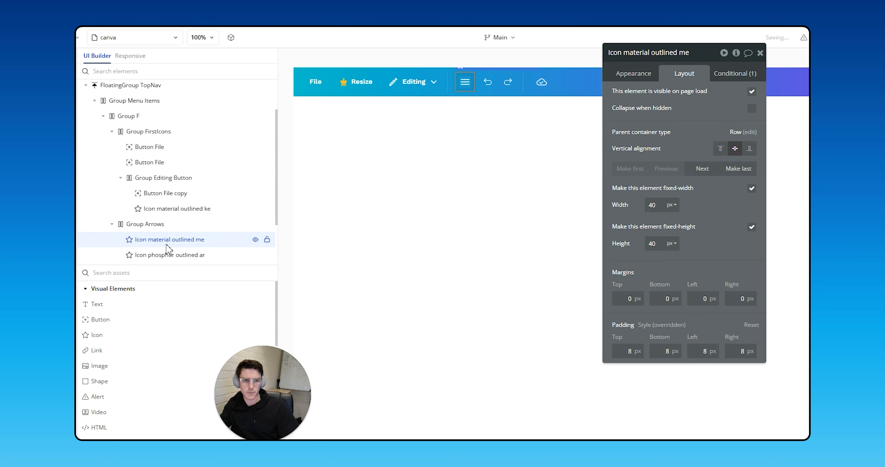
pyautogui.click(217, 255)
pyautogui.press('Delete')
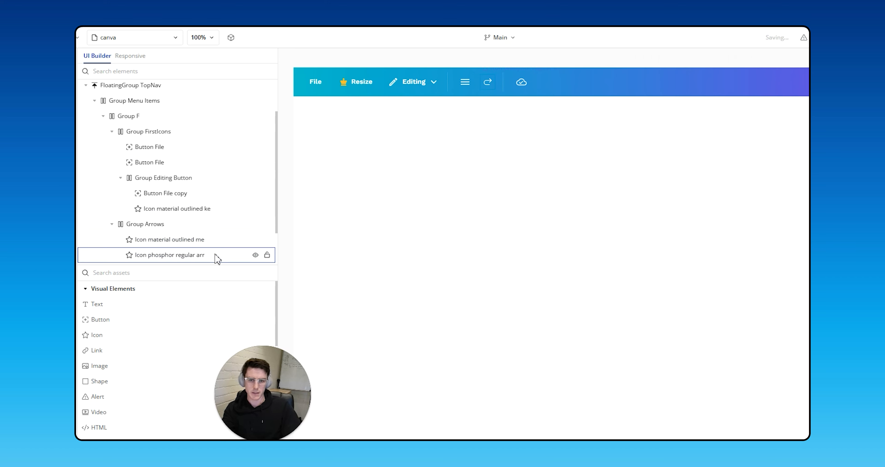
# - Change the menu icon in Group Arrows to the Phosphor Arrow-u-up-left icon
pyautogui.click(204, 245)
pyautogui.click(632, 74)
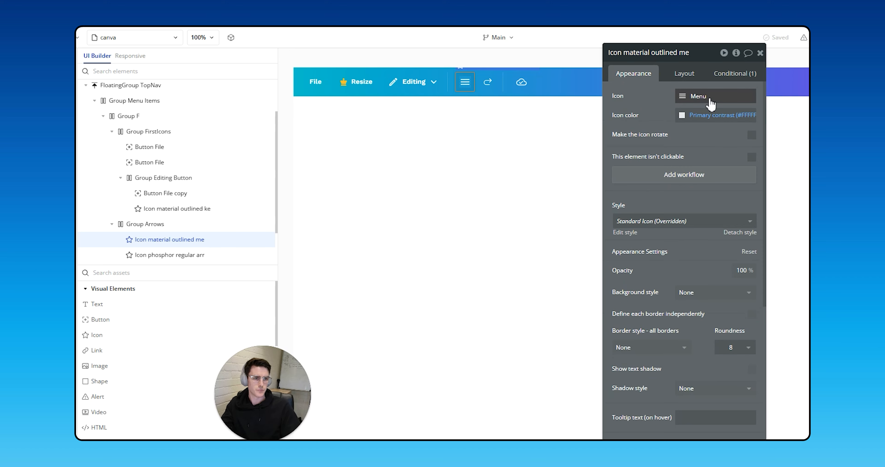
pyautogui.click(707, 98)
pyautogui.write('lef')
pyautogui.click(709, 111)
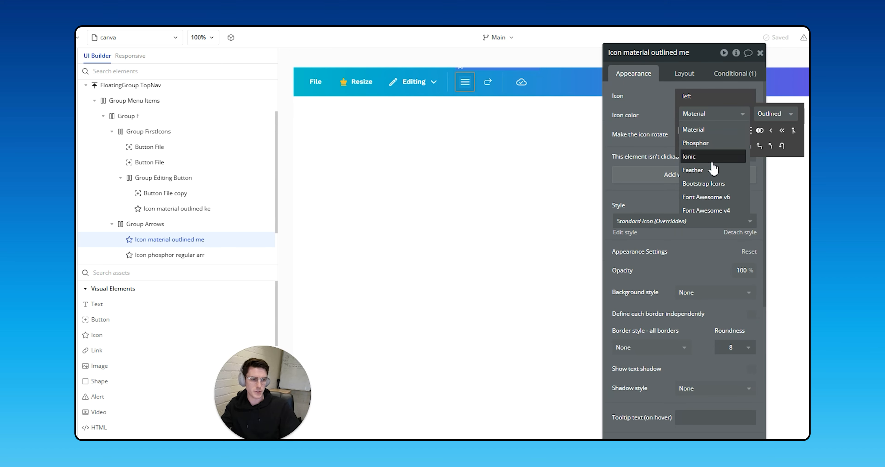
pyautogui.click(714, 196)
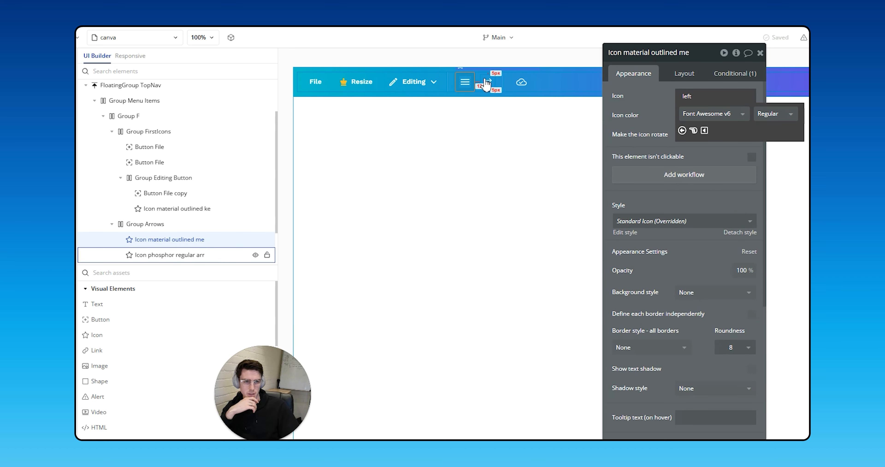
pyautogui.click(705, 114)
pyautogui.click(718, 195)
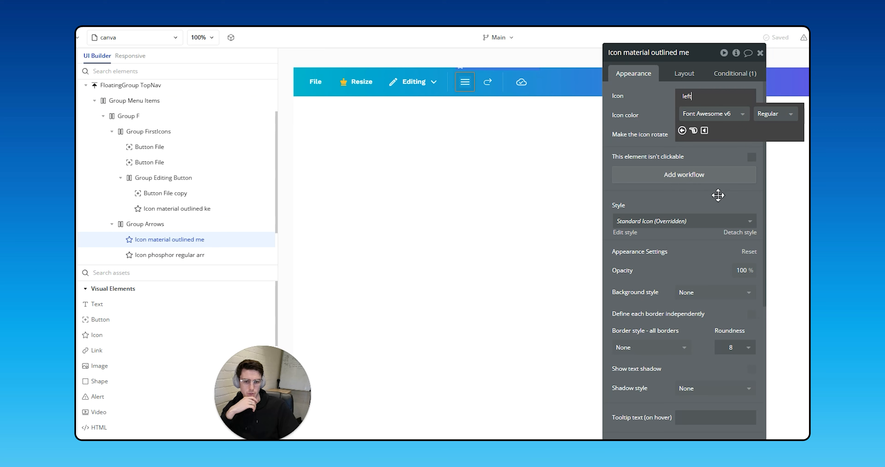
pyautogui.click(707, 113)
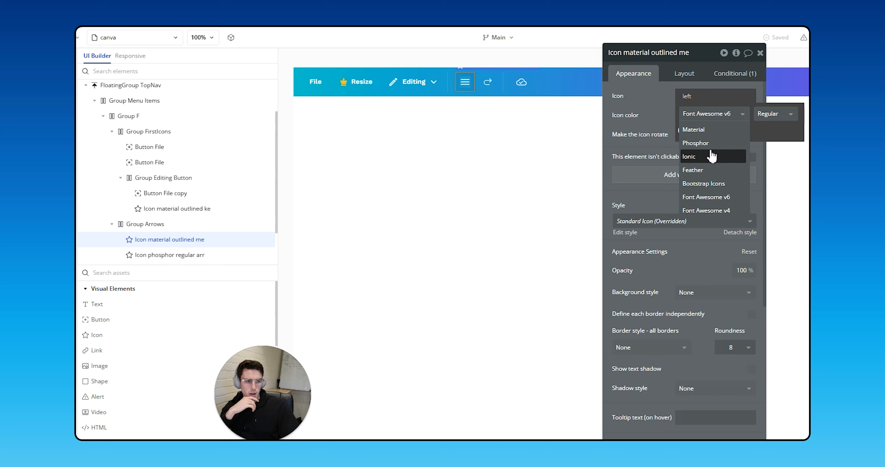
pyautogui.click(704, 144)
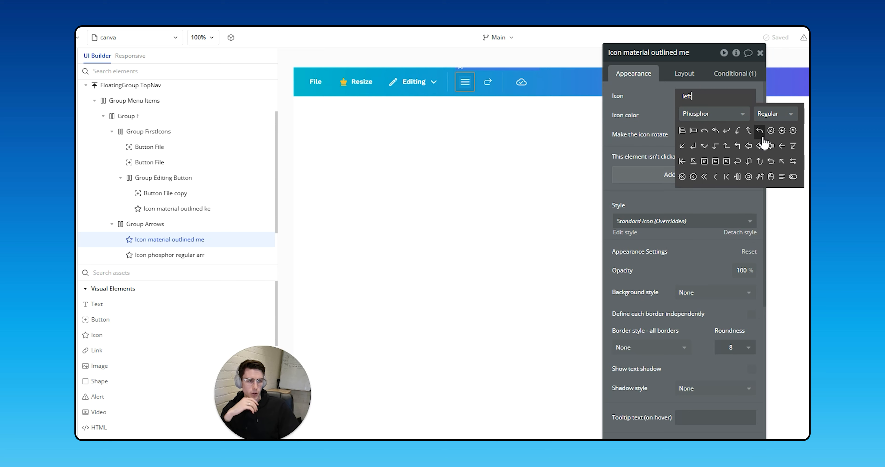
pyautogui.click(771, 162)
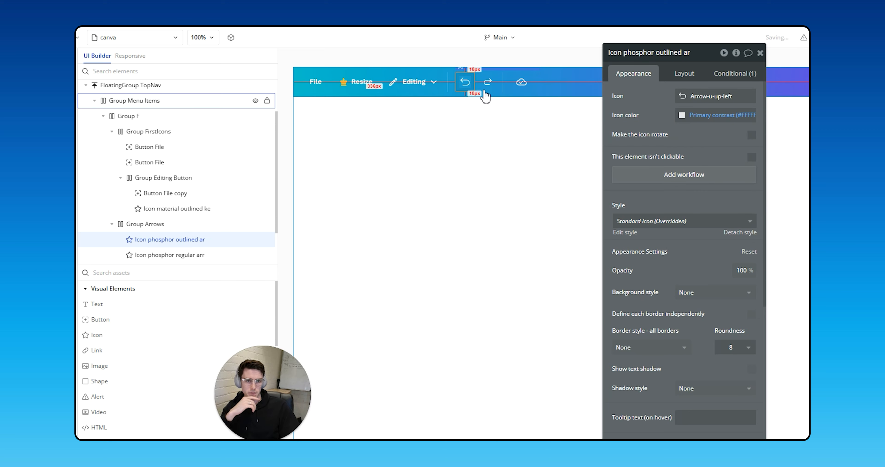
# - Replace the old redo icon with a duplicate of the undo icon set to Arrow-u-up-right
pyautogui.click(485, 82)
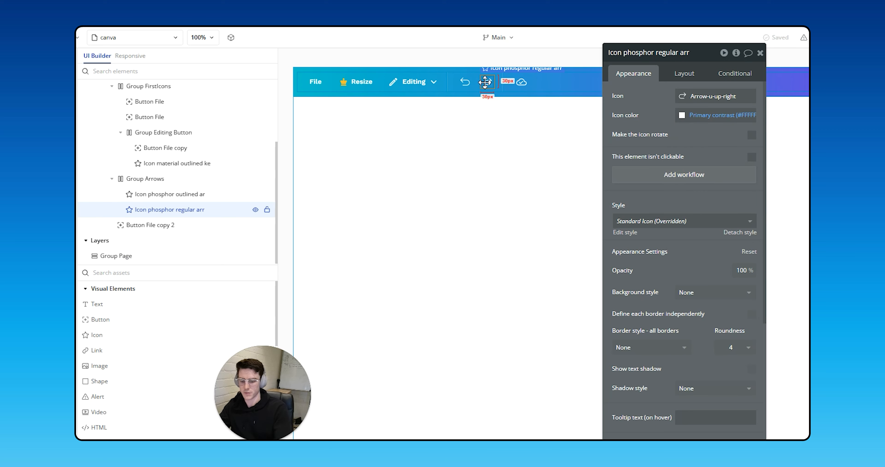
pyautogui.press('Delete')
pyautogui.click(469, 83)
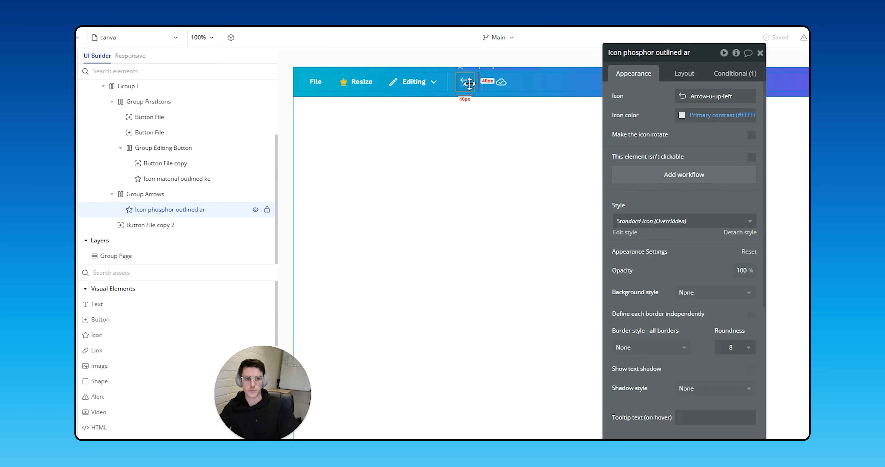
pyautogui.hotkey('ctrl', 'd')
pyautogui.click(712, 98)
pyautogui.write('right')
pyautogui.click(760, 162)
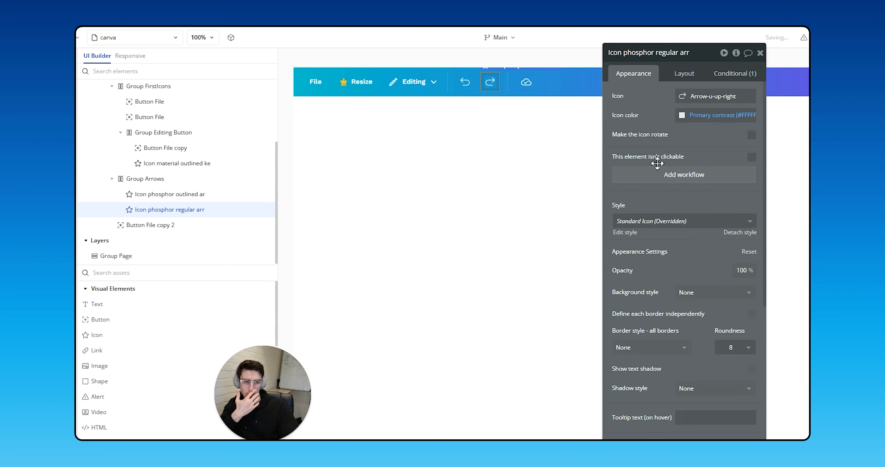
# - Set the column gap of Group Arrows to 4 px
pyautogui.click(563, 174)
pyautogui.click(467, 83)
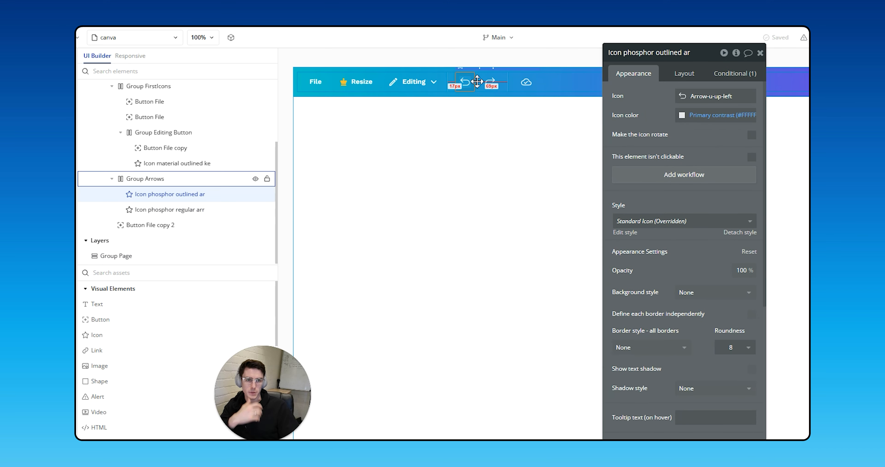
pyautogui.click(477, 82)
pyautogui.click(676, 77)
pyautogui.doubleClick(744, 171)
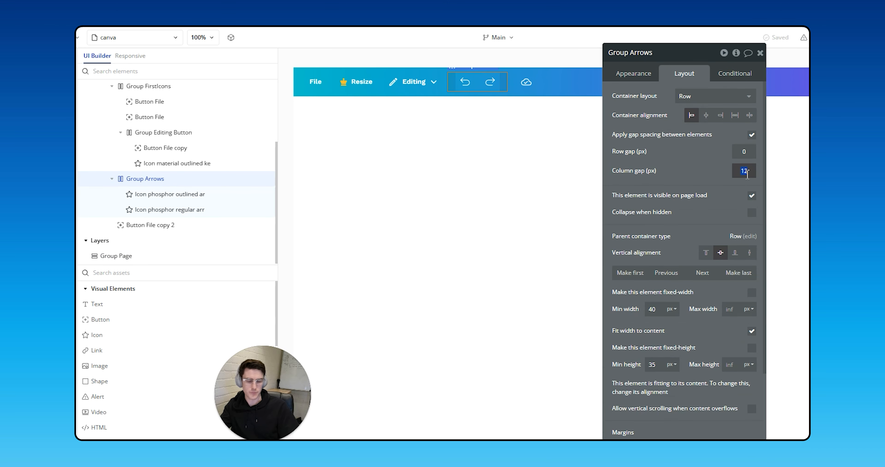
pyautogui.press('Tab')
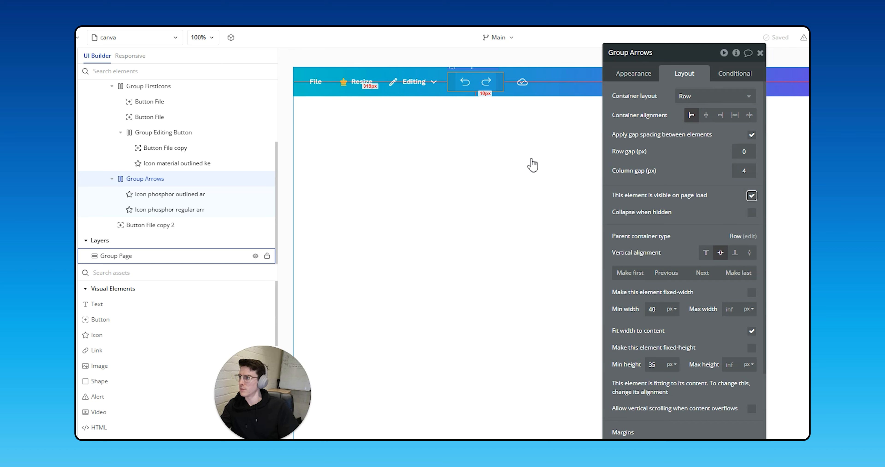
pyautogui.click(479, 148)
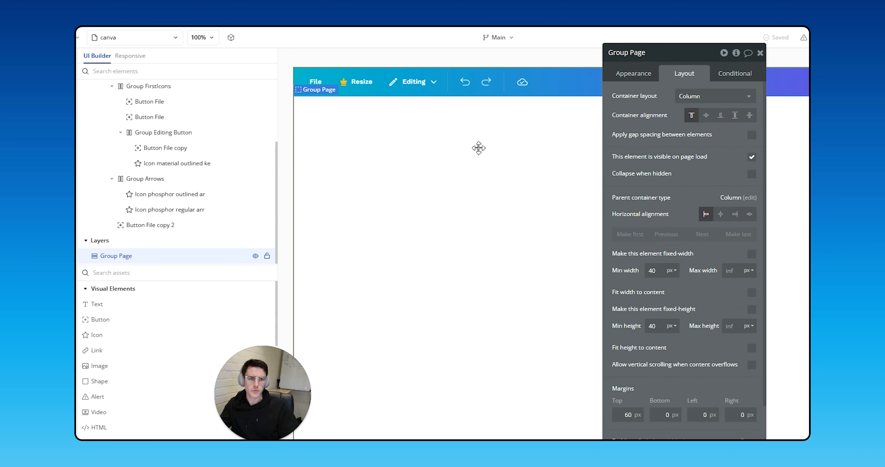
# - Set the maximum height of Group Arrows to 35 px
pyautogui.click(463, 82)
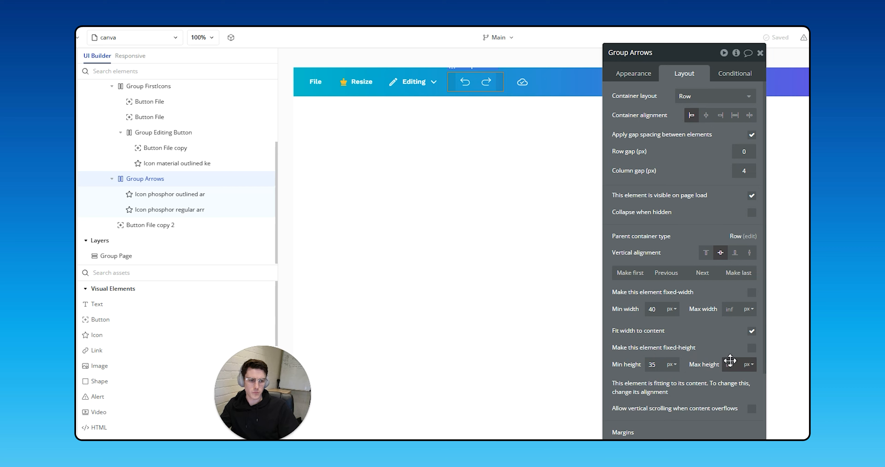
pyautogui.write('35')
pyautogui.press('Tab')
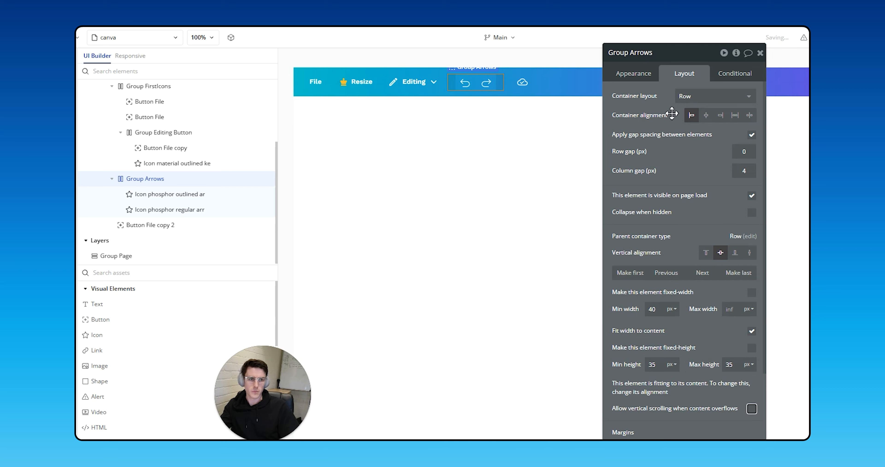
# - Set the top padding of both the undo and redo icons to 4 px
pyautogui.click(460, 79)
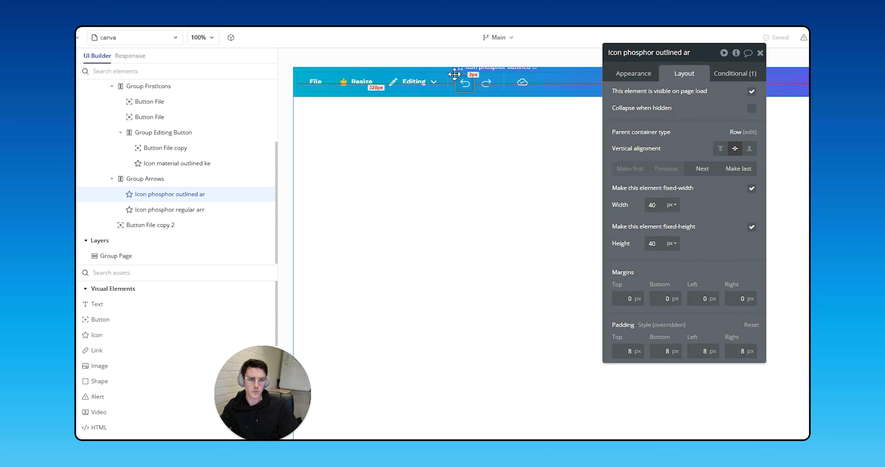
pyautogui.click(568, 83)
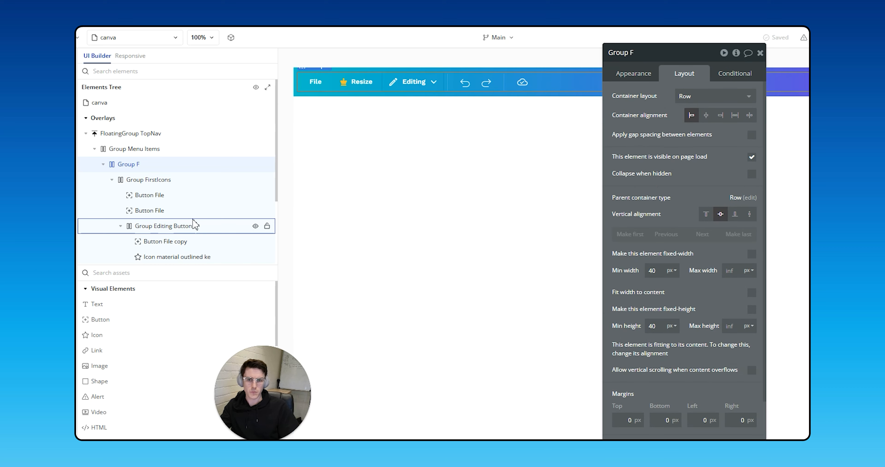
pyautogui.click(465, 83)
pyautogui.click(161, 179)
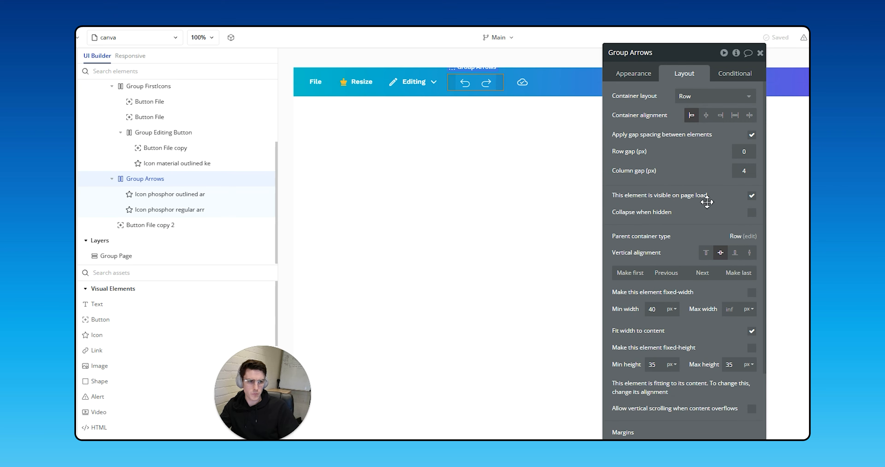
pyautogui.click(464, 83)
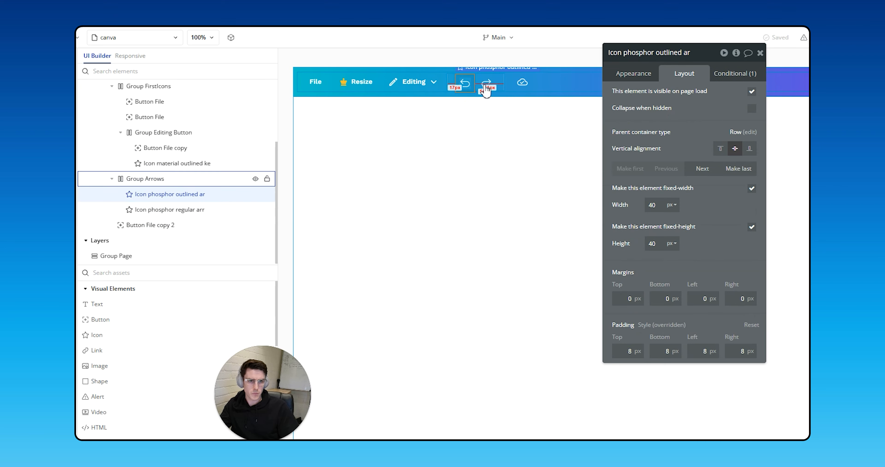
pyautogui.click(486, 82)
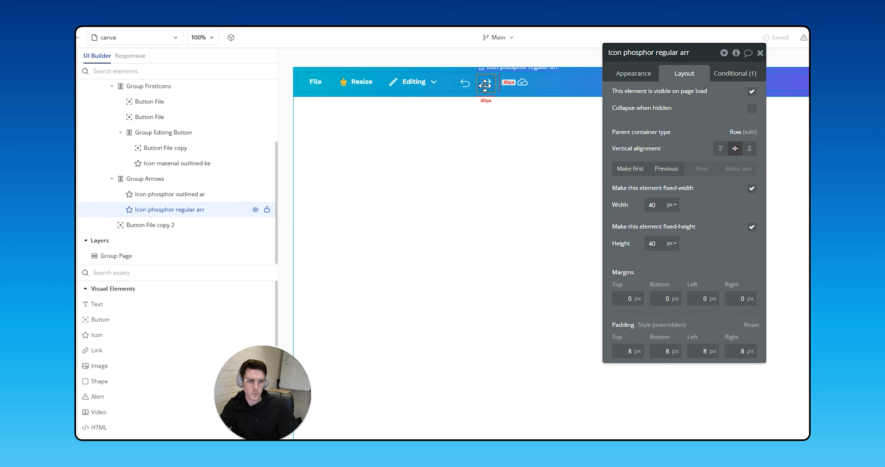
pyautogui.keyDown('shift'); pyautogui.click(465, 83); pyautogui.keyUp('shift')
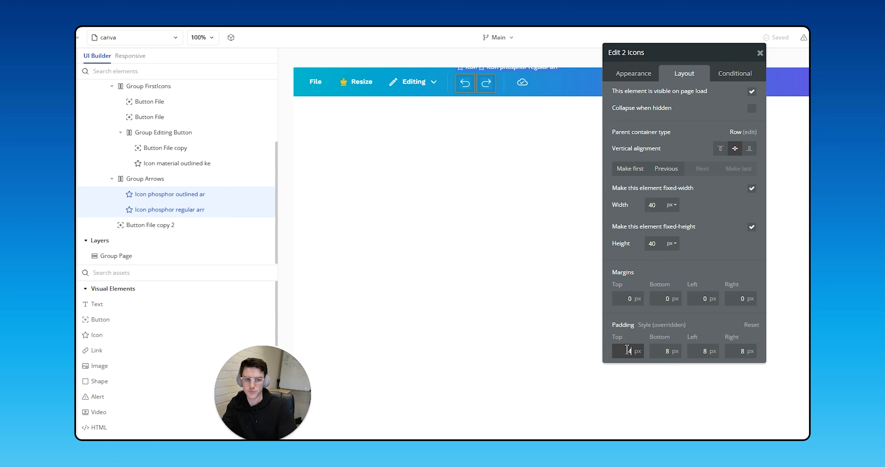
pyautogui.click(507, 189)
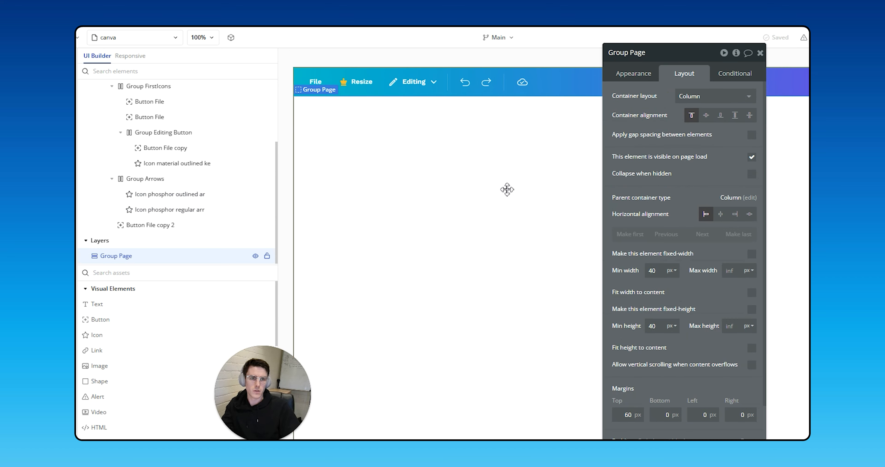
# - Replace the undo icon's fixed height with a 35 px minimum height and set the redo icon's height to 35 px
pyautogui.click(463, 84)
pyautogui.click(498, 85)
pyautogui.click(503, 122)
pyautogui.click(501, 87)
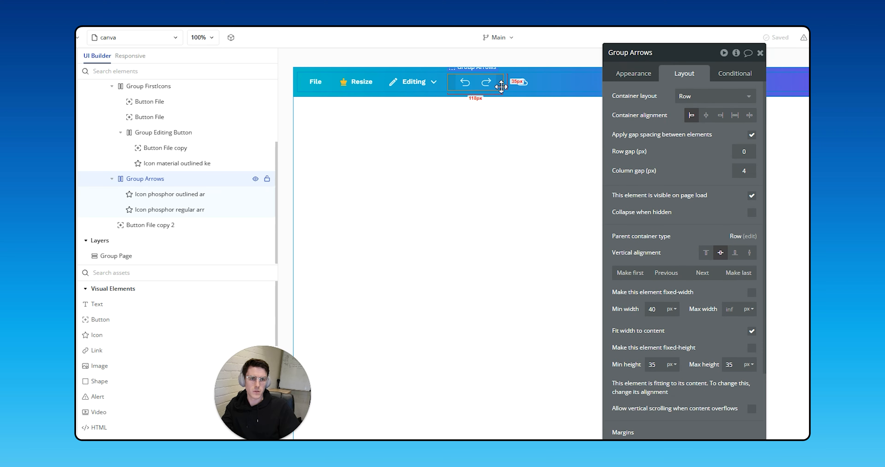
pyautogui.click(171, 207)
pyautogui.click(172, 195)
pyautogui.click(654, 243)
pyautogui.write('0')
pyautogui.press('Return')
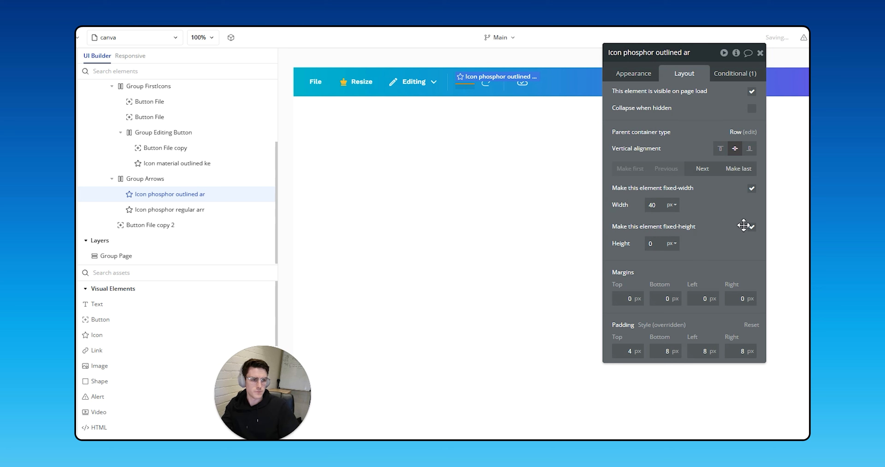
pyautogui.click(751, 227)
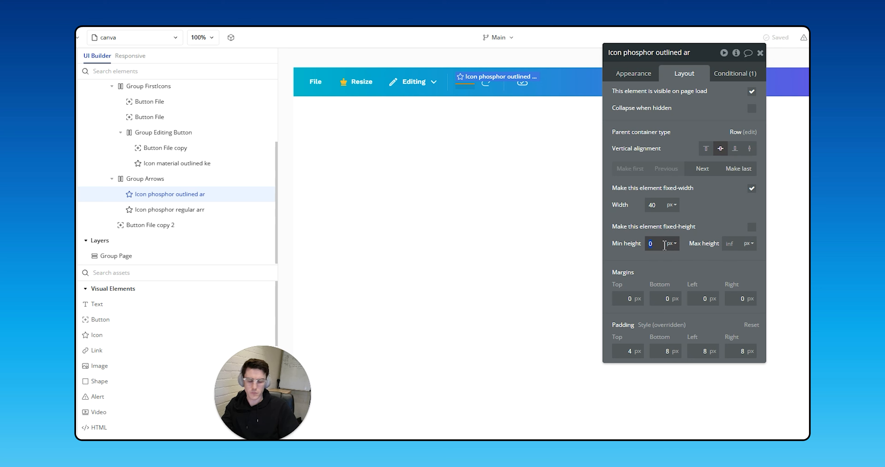
pyautogui.click(485, 81)
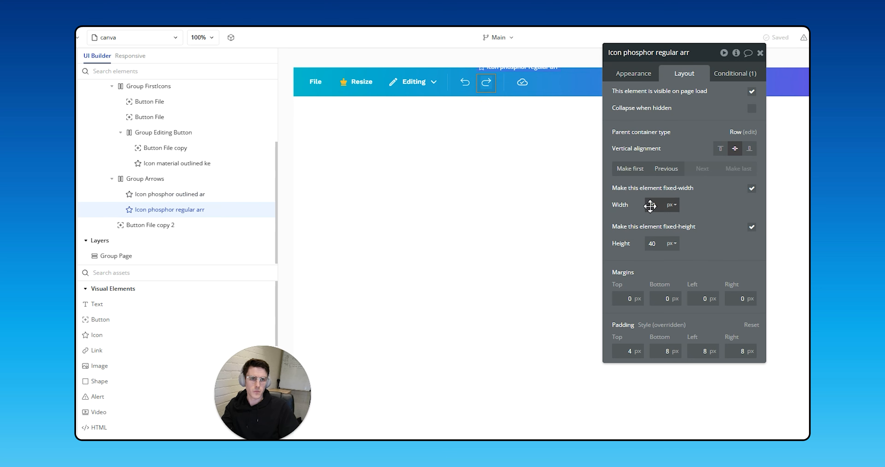
pyautogui.click(558, 168)
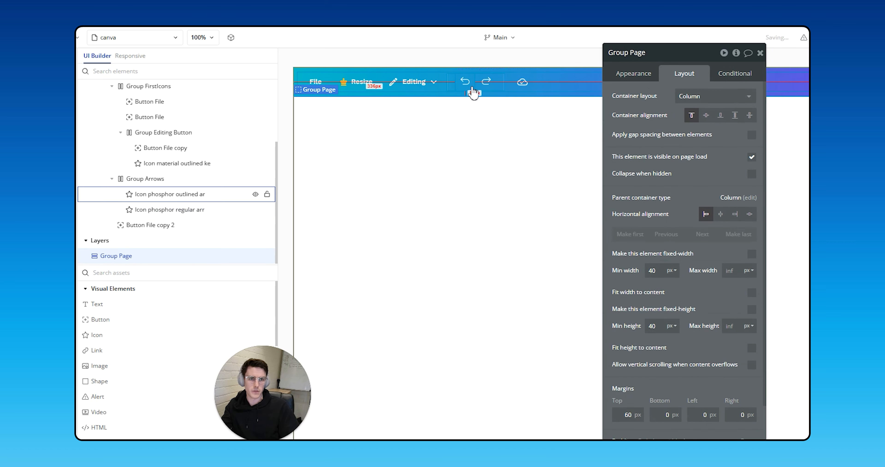
# - Set the bottom padding of the undo icon and the redo icon to 4 px each
pyautogui.click(466, 84)
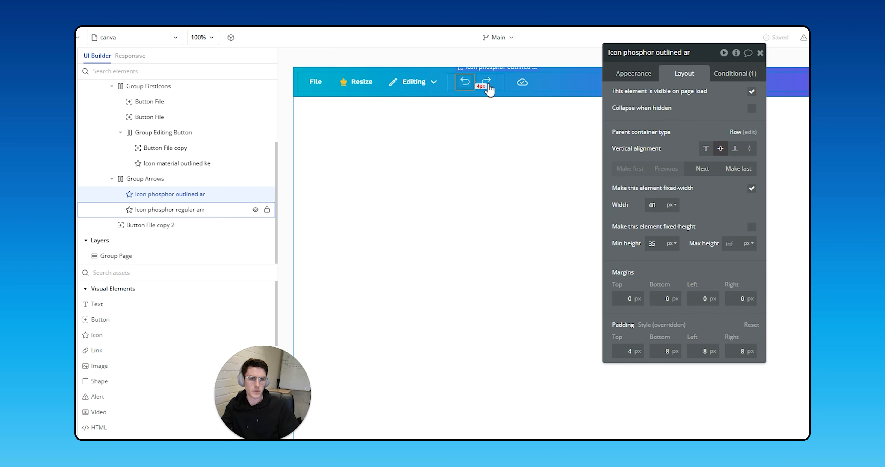
pyautogui.click(663, 352)
pyautogui.write('4')
pyautogui.click(673, 310)
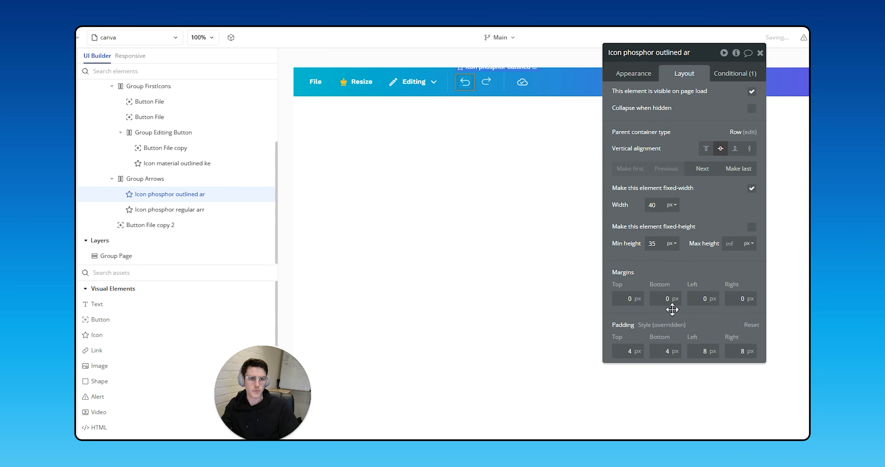
pyautogui.click(179, 209)
pyautogui.click(670, 351)
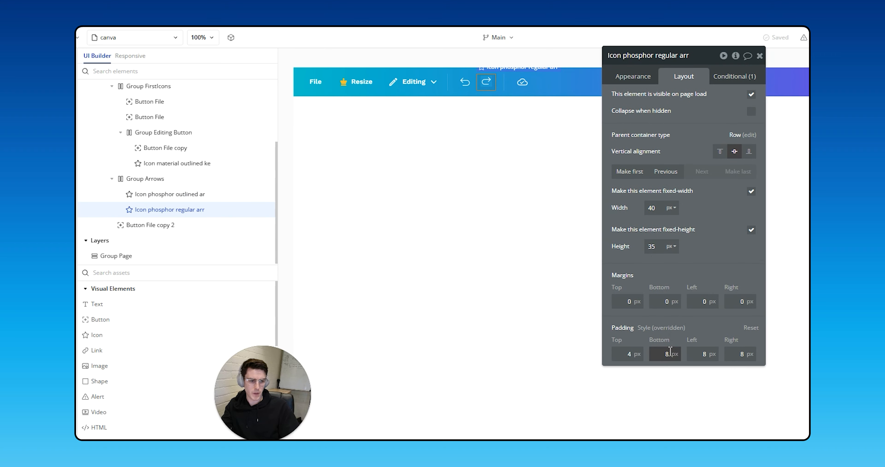
pyautogui.moveTo(694, 237); pyautogui.dragTo(492, 319)
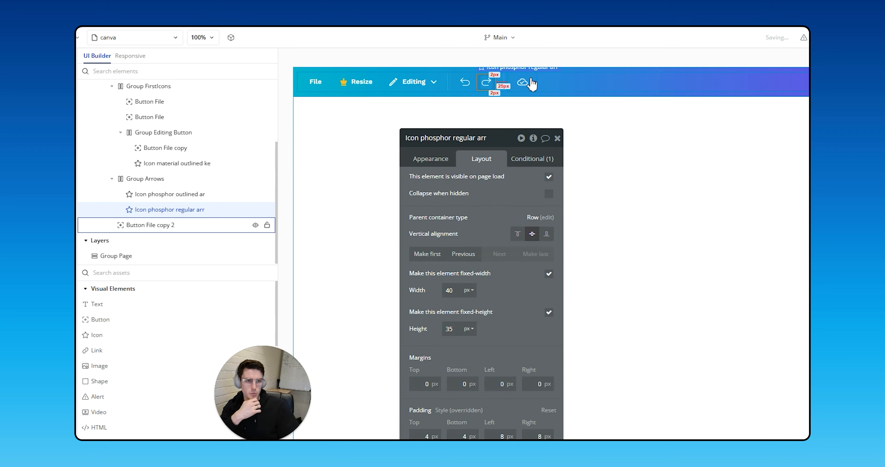
# - Check the cloud button's layout settings and reload the page preview to examine the arrow icons in the navigation bar
pyautogui.click(578, 93)
pyautogui.click(523, 84)
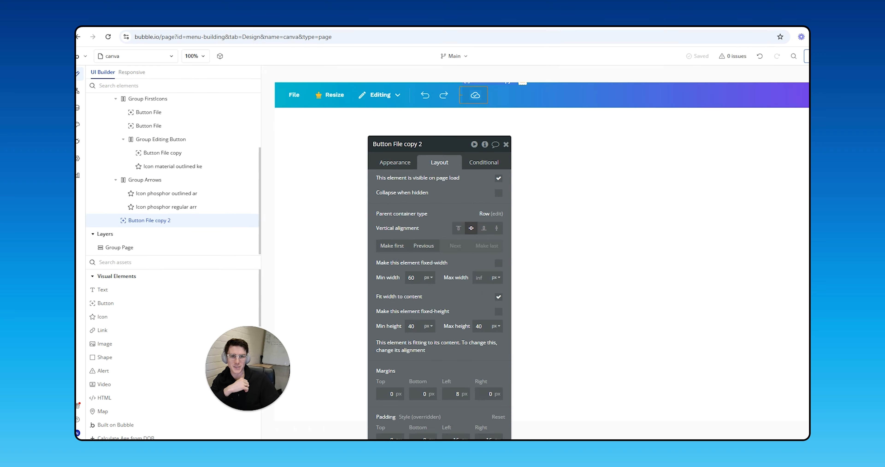
pyautogui.click(134, 34)
pyautogui.click(336, 32)
pyautogui.hotkey('ctrl', 'r')
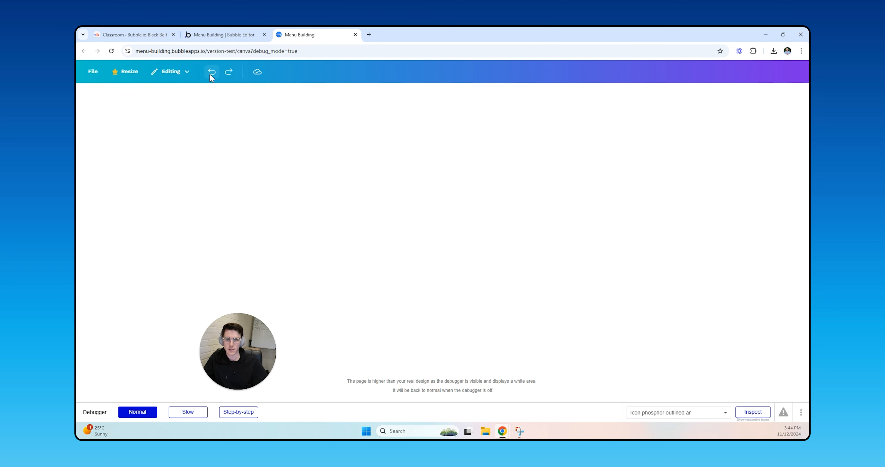
pyautogui.click(224, 34)
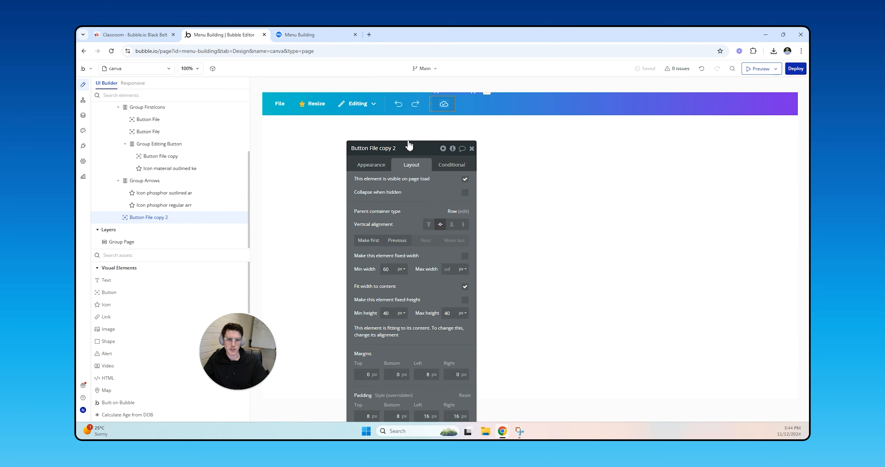
# - Add a text element after the cloud button in Group F
pyautogui.click(480, 116)
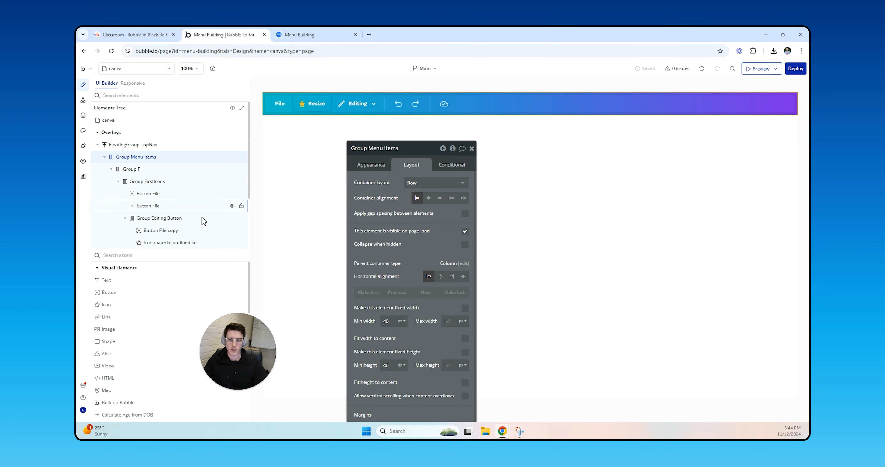
pyautogui.click(107, 280)
pyautogui.click(457, 97)
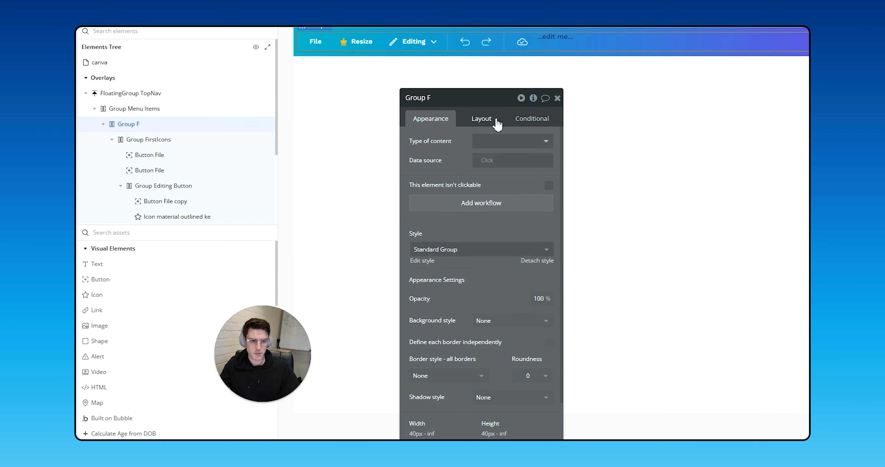
# - Try a different container alignment for Group F and restore its left alignment
pyautogui.click(419, 166)
pyautogui.click(463, 198)
pyautogui.click(488, 160)
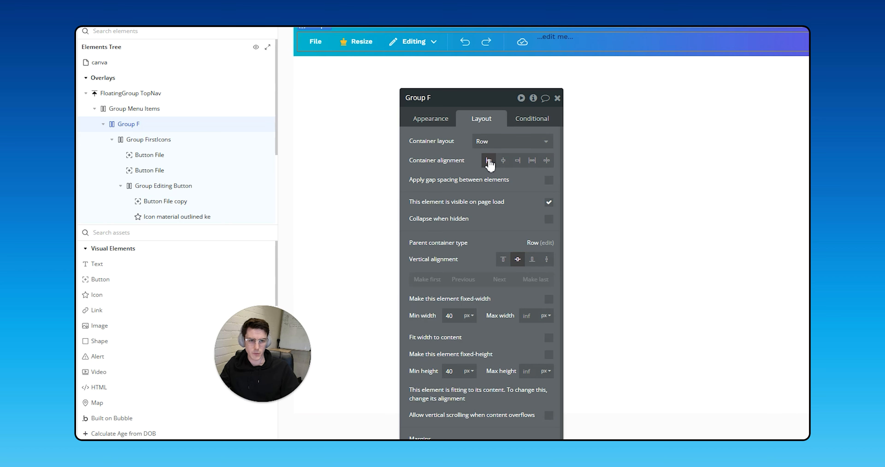
# - Collapse the inner icon groups in the elements tree and move Text A out of Group F into Group Menu Items
pyautogui.click(543, 43)
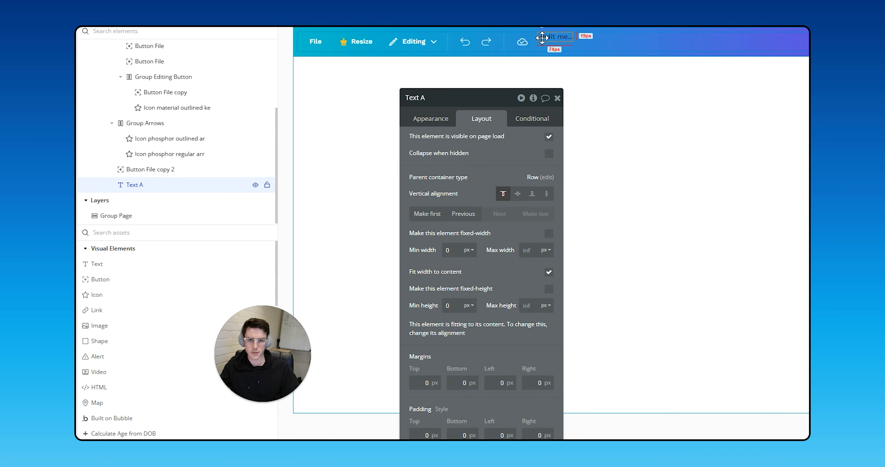
pyautogui.click(112, 126)
pyautogui.click(112, 123)
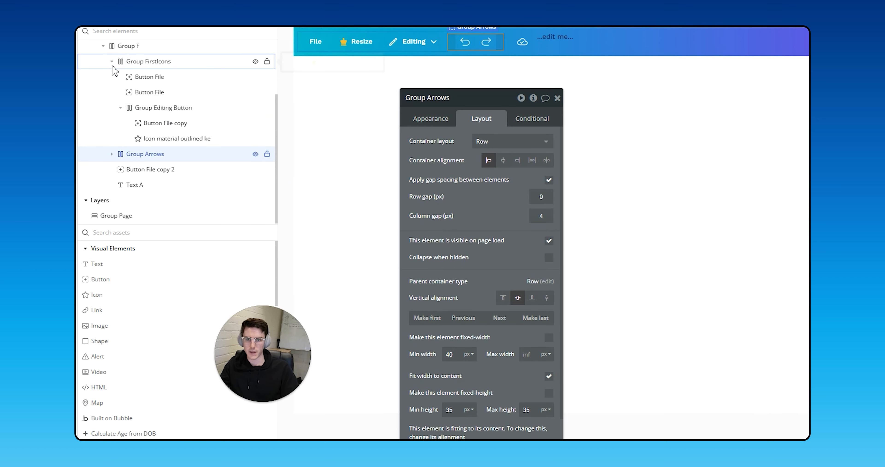
pyautogui.click(112, 62)
pyautogui.click(102, 124)
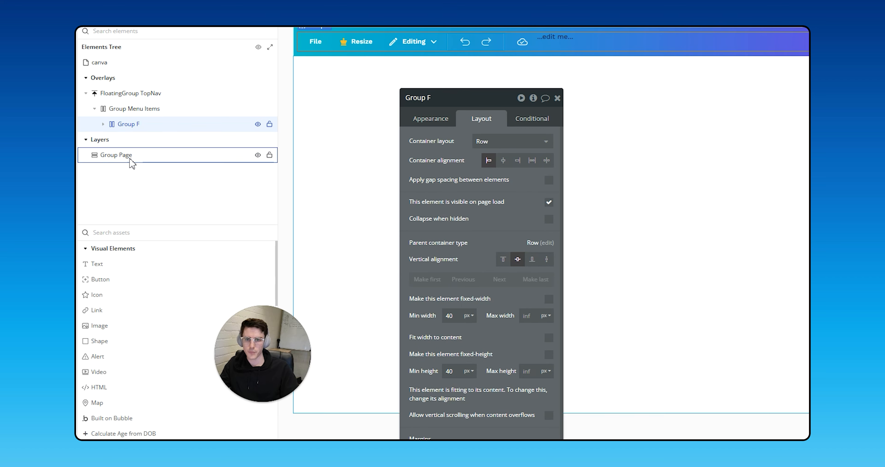
pyautogui.click(102, 124)
pyautogui.moveTo(144, 185); pyautogui.dragTo(145, 141)
# - Rename Group F as "Group Left Side"
pyautogui.doubleClick(152, 140)
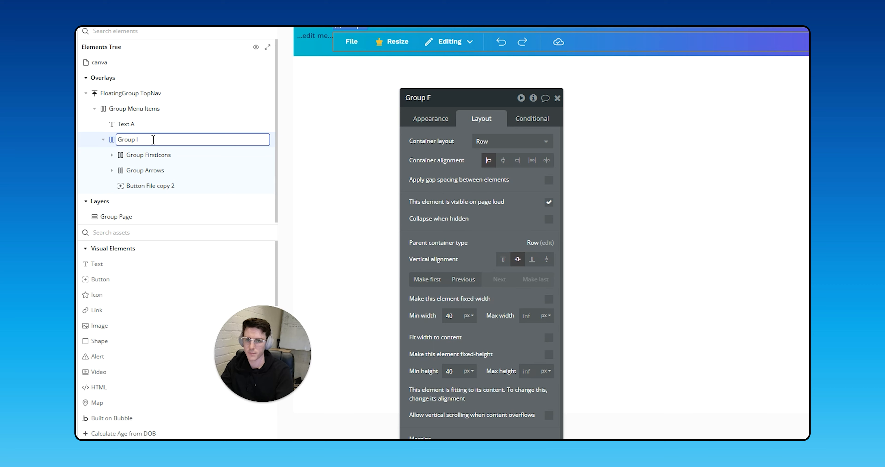
pyautogui.write('Group Left Side')
pyautogui.press('Return')
# - Make Text A the last element in Group Menu Items and set Group Left Side to fit its width to content
pyautogui.click(132, 124)
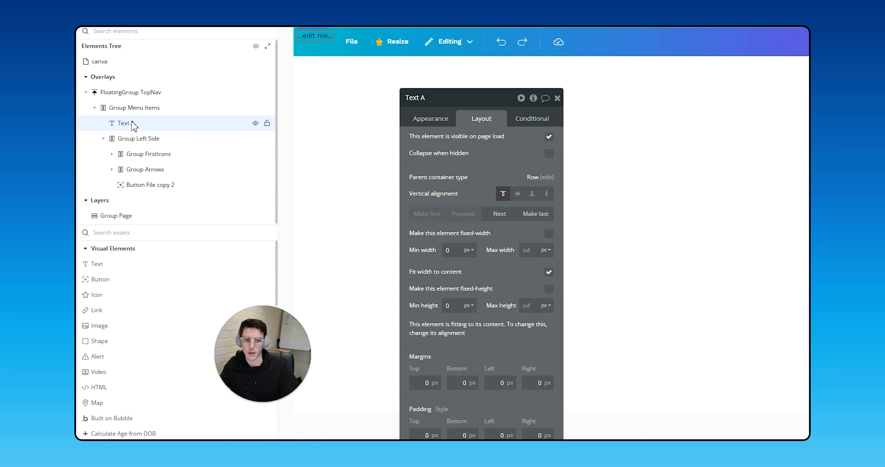
pyautogui.click(525, 213)
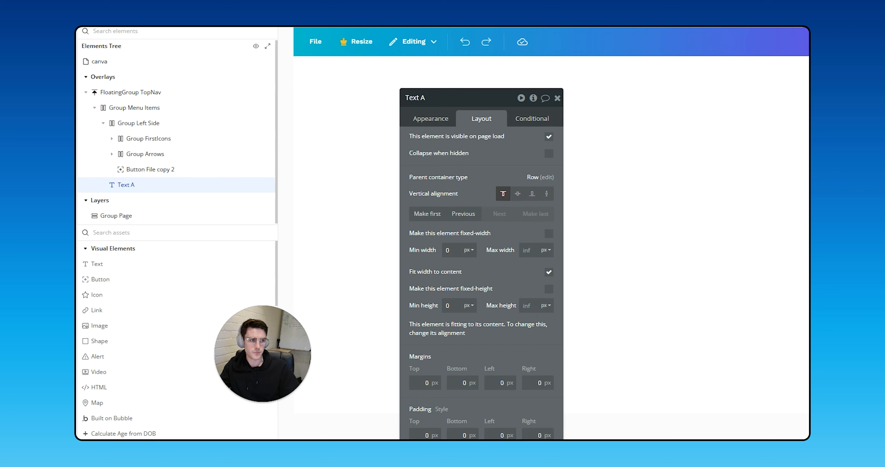
pyautogui.click(139, 123)
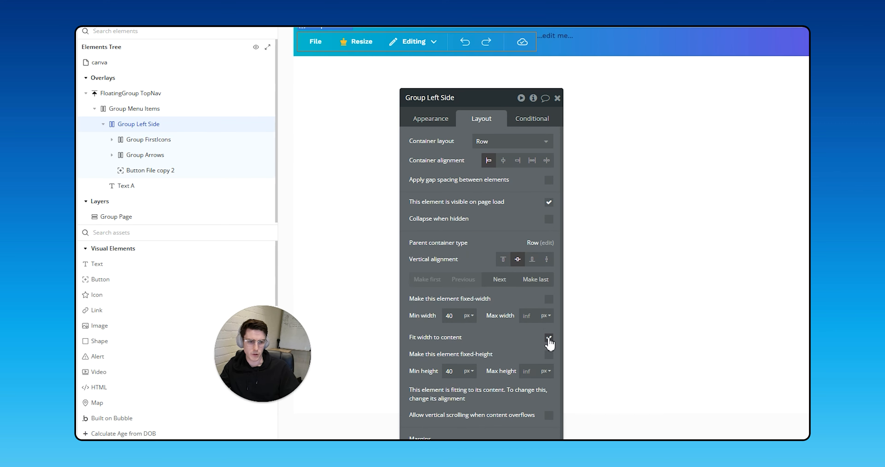
# - Center Text A vertically within Group Menu Items
pyautogui.click(546, 48)
pyautogui.click(561, 39)
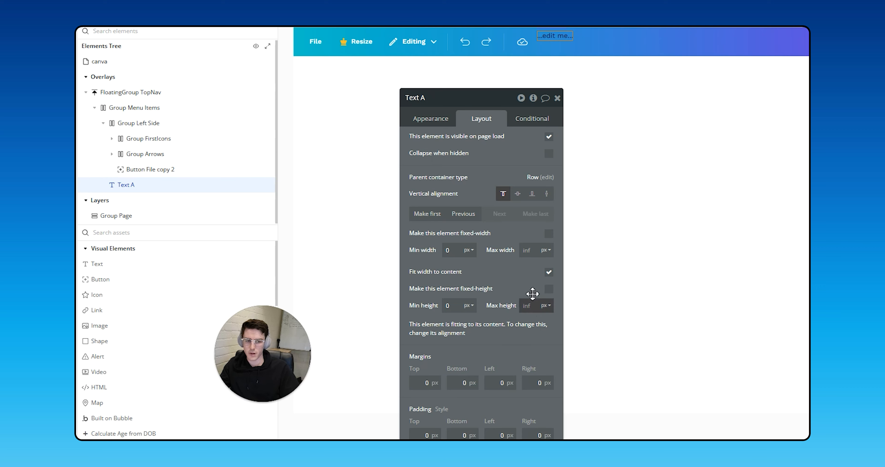
pyautogui.click(517, 194)
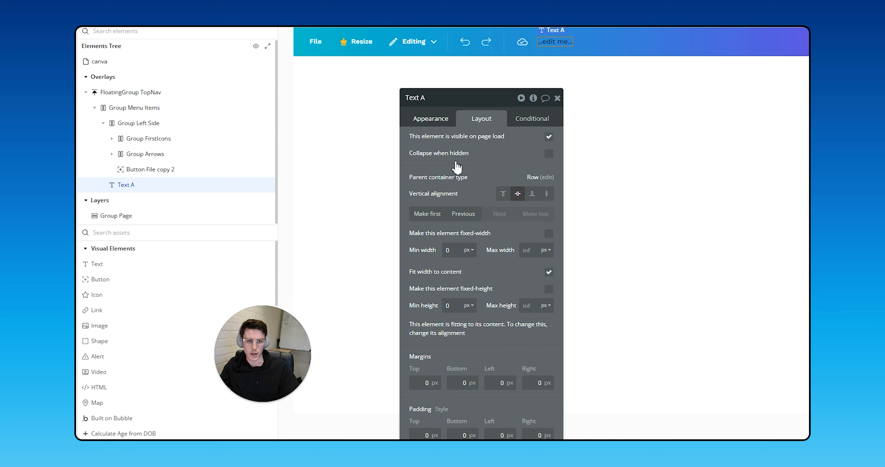
# - Set Text A's font color to Primary contrast (#FFFFFF) and its font weight to 500
pyautogui.click(430, 119)
pyautogui.click(532, 375)
pyautogui.write('600')
pyautogui.click(526, 405)
pyautogui.moveTo(476, 336); pyautogui.dragTo(737, 201)
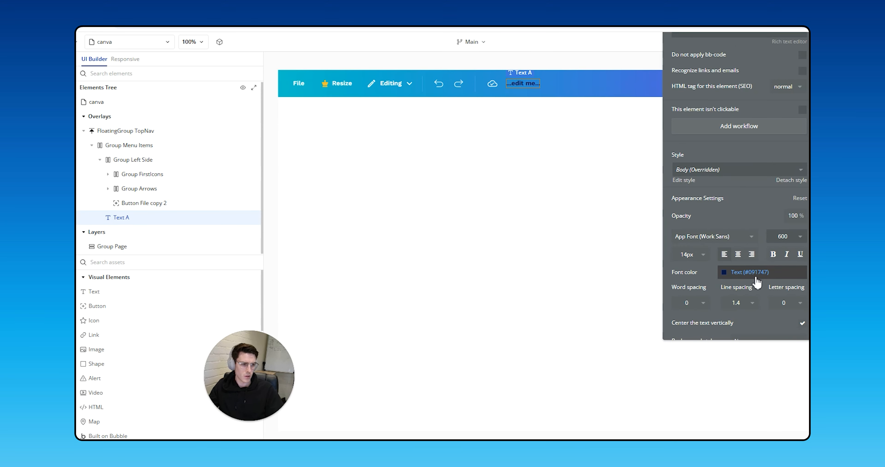
pyautogui.click(756, 277)
pyautogui.click(737, 393)
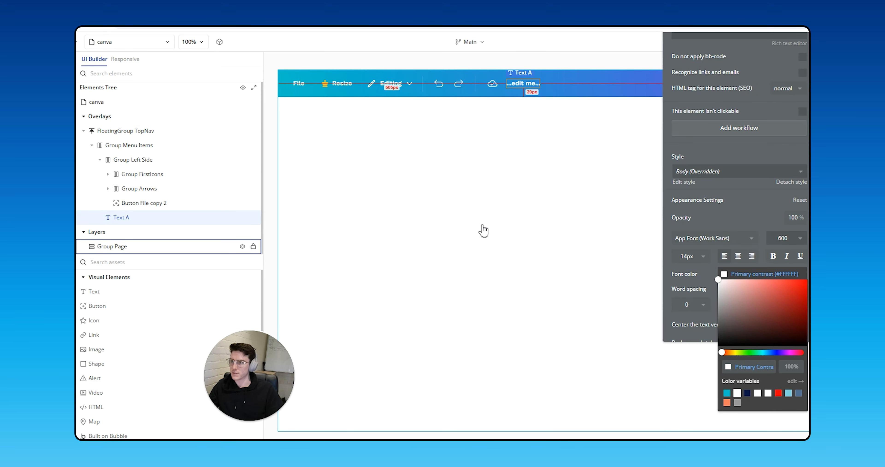
pyautogui.click(783, 238)
pyautogui.click(780, 328)
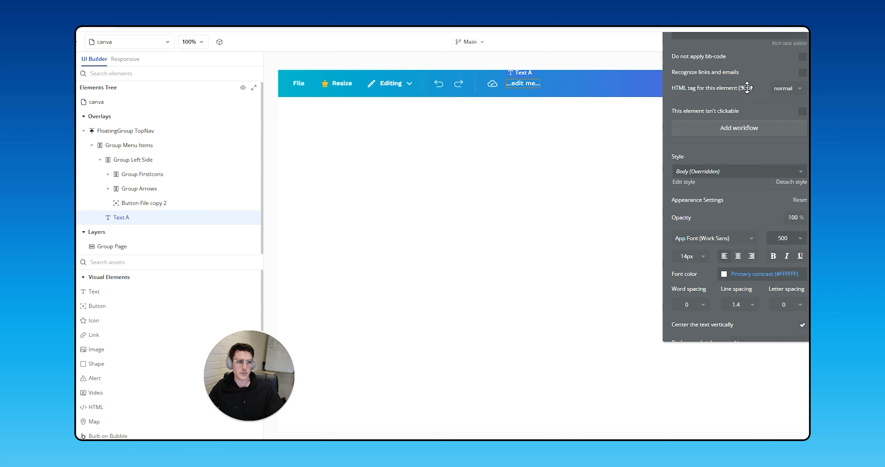
# - Replace Text A's placeholder content with the word "Name"
pyautogui.moveTo(738, 68); pyautogui.dragTo(749, 113)
pyautogui.click(723, 71)
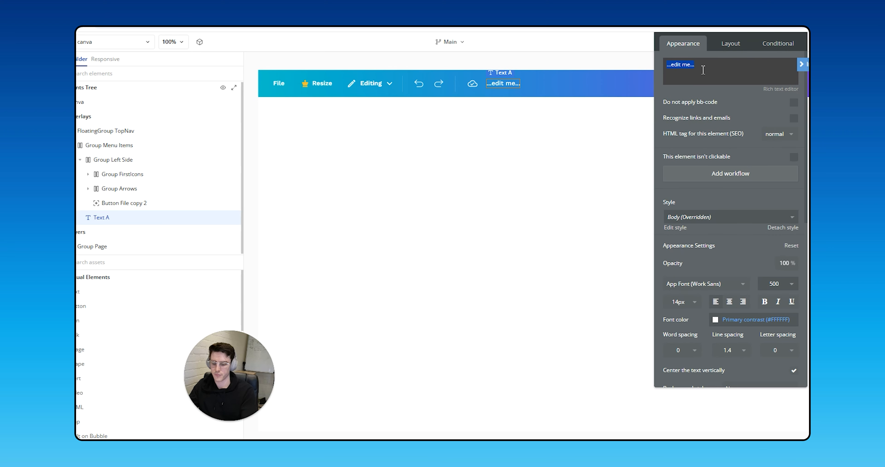
pyautogui.click(739, 125)
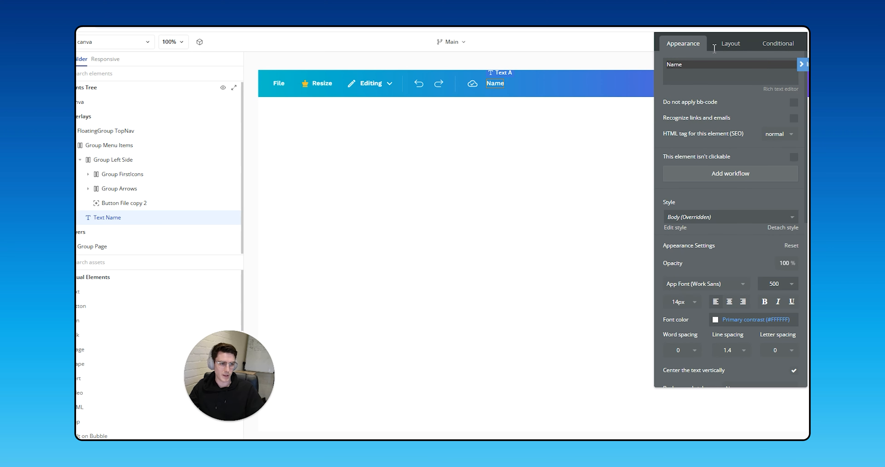
# - Try 8 px of padding on all four sides of the Name text
pyautogui.click(731, 44)
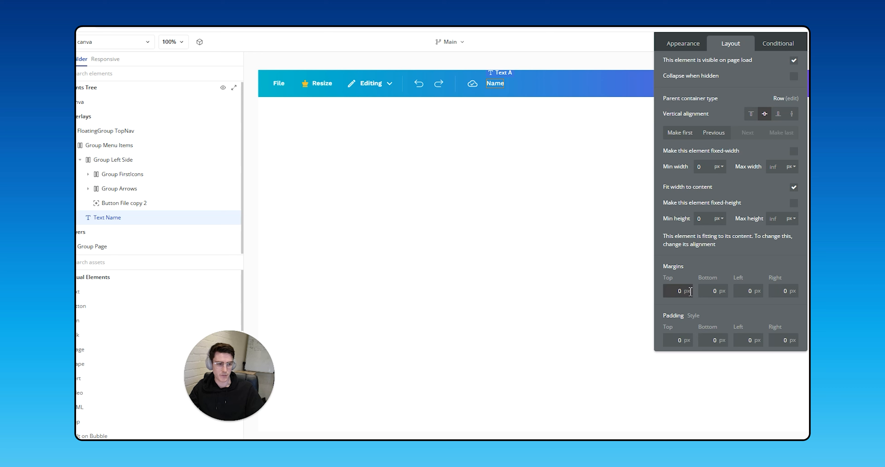
pyautogui.click(683, 339)
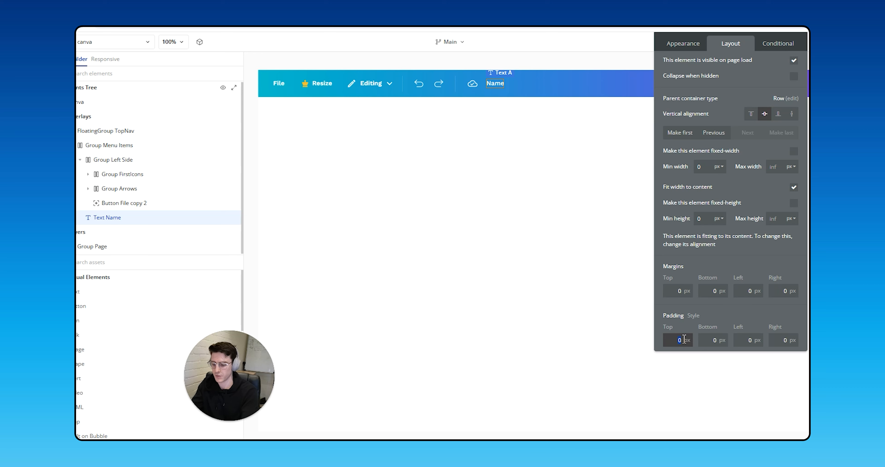
pyautogui.write('8')
pyautogui.press('Tab')
pyautogui.write('8')
pyautogui.press('Tab')
pyautogui.write('8')
pyautogui.press('Tab')
pyautogui.write('8')
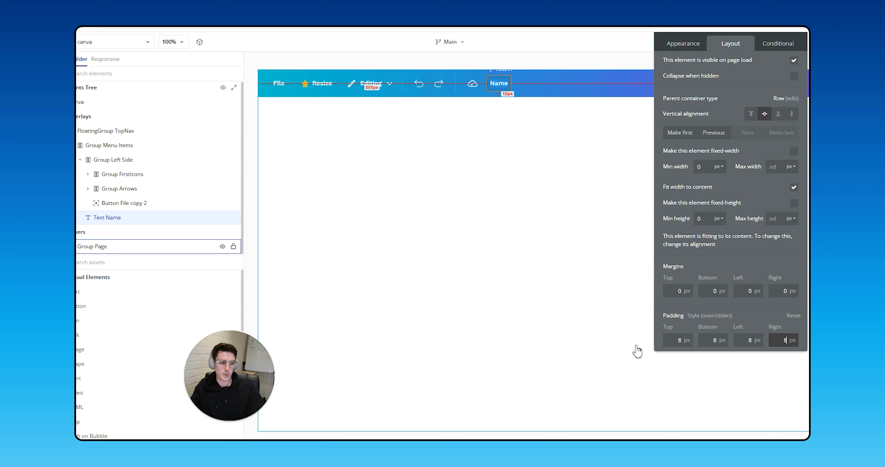
# - Set the Name text's padding to 12 px on all four sides
pyautogui.click(666, 340)
pyautogui.write('12')
pyautogui.press('Tab')
pyautogui.write('12')
pyautogui.press('Tab')
pyautogui.write('12')
pyautogui.press('Tab')
pyautogui.write('12')
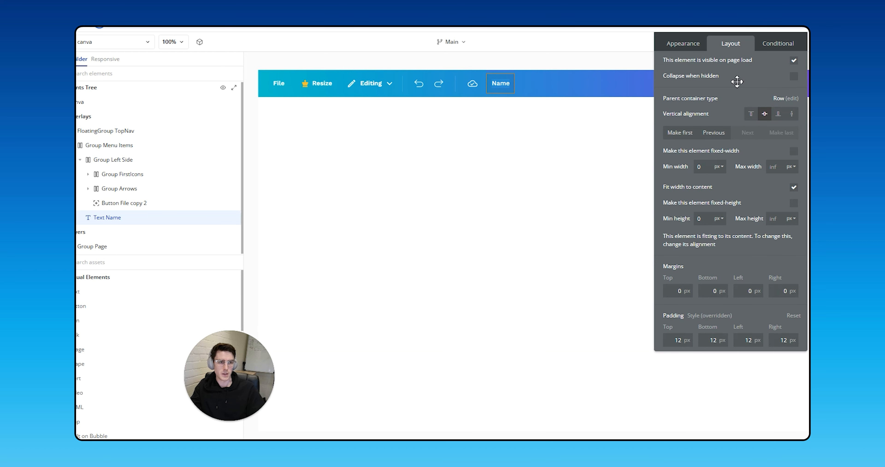
# - Round the border corners of the Name text in its appearance settings
pyautogui.click(699, 43)
pyautogui.scroll(-2, 774, 291)
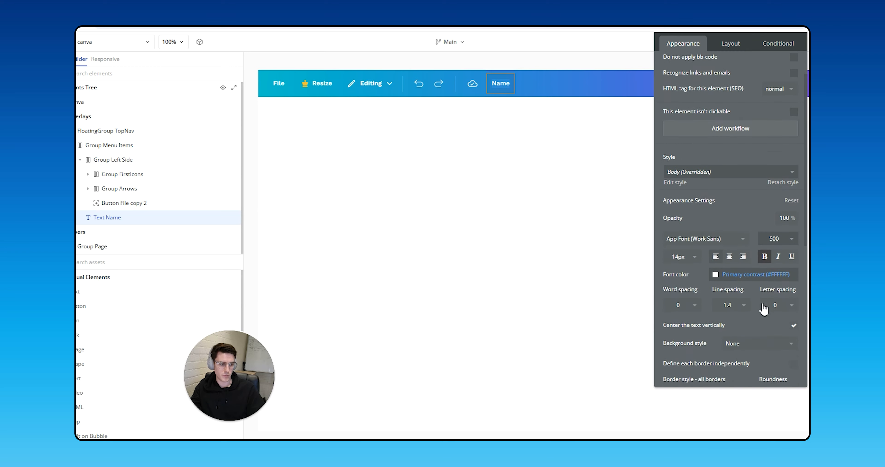
pyautogui.scroll(-3, 773, 322)
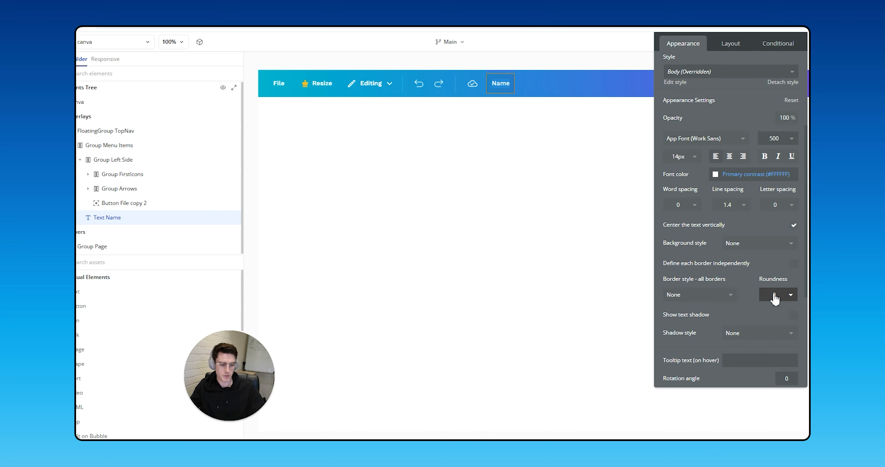
# - Add a conditional to the Name text that applies when This Text is hovered
pyautogui.click(773, 46)
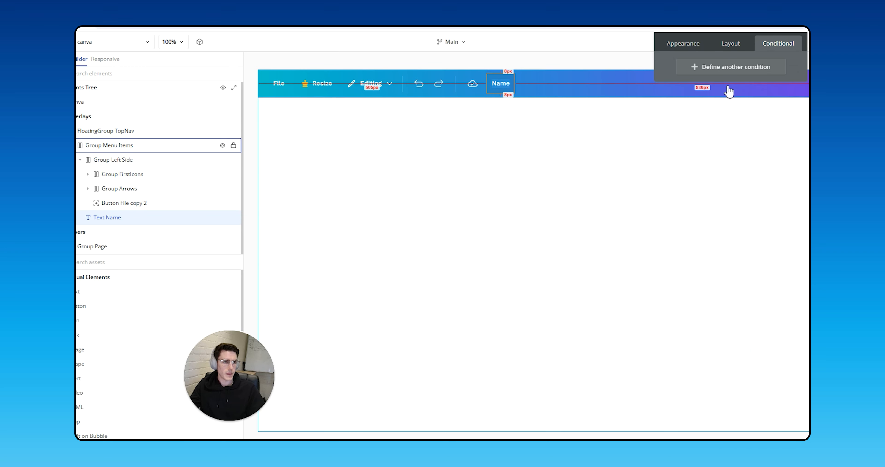
pyautogui.click(704, 68)
pyautogui.click(705, 76)
pyautogui.click(706, 84)
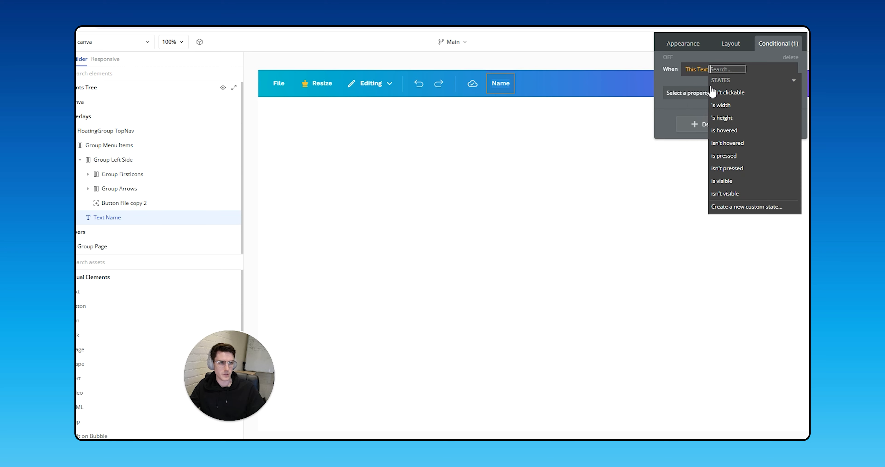
pyautogui.click(735, 131)
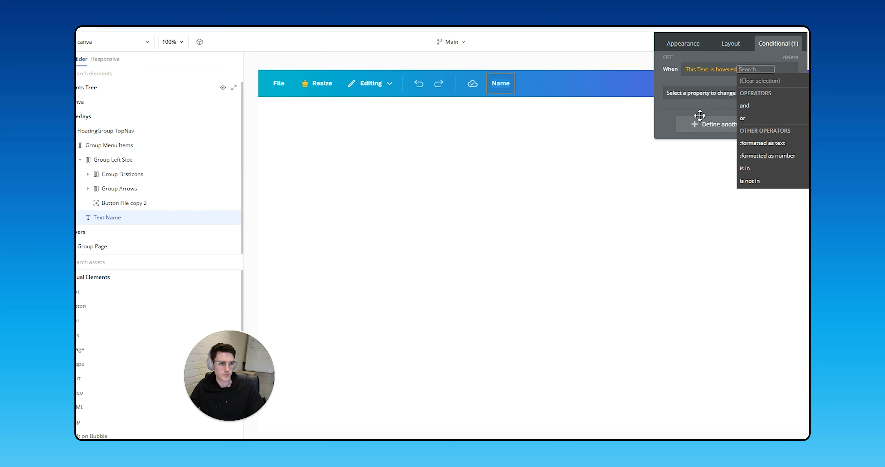
# - Make the hover condition change the border style of all borders to Solid
pyautogui.click(683, 96)
pyautogui.write('border')
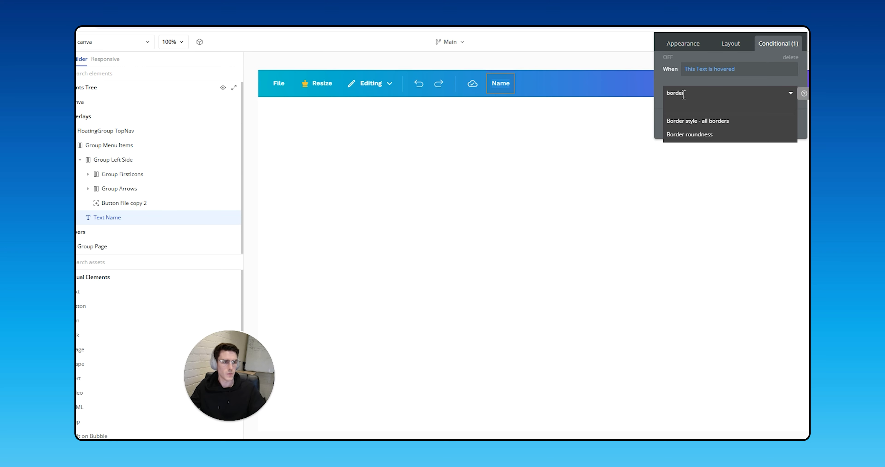
pyautogui.click(731, 120)
pyautogui.click(731, 90)
pyautogui.click(737, 132)
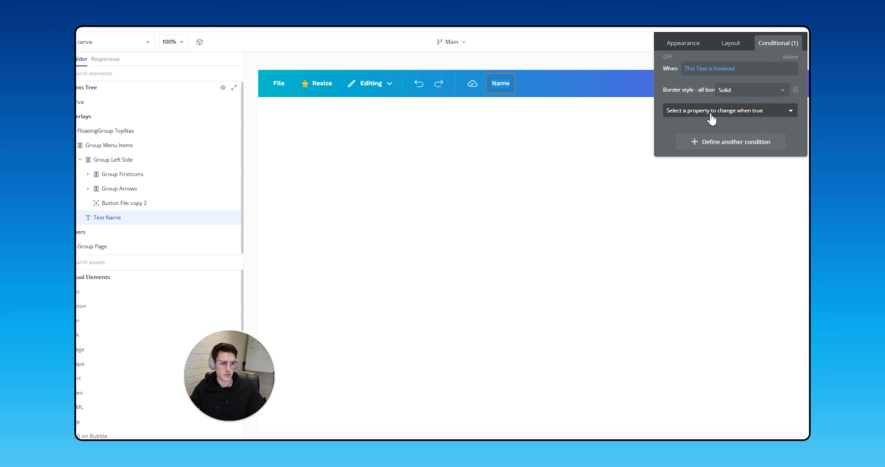
# - Make the hover condition color all borders Primary contrast (#FFFFFF) and briefly preview the condition
pyautogui.click(711, 111)
pyautogui.write('border')
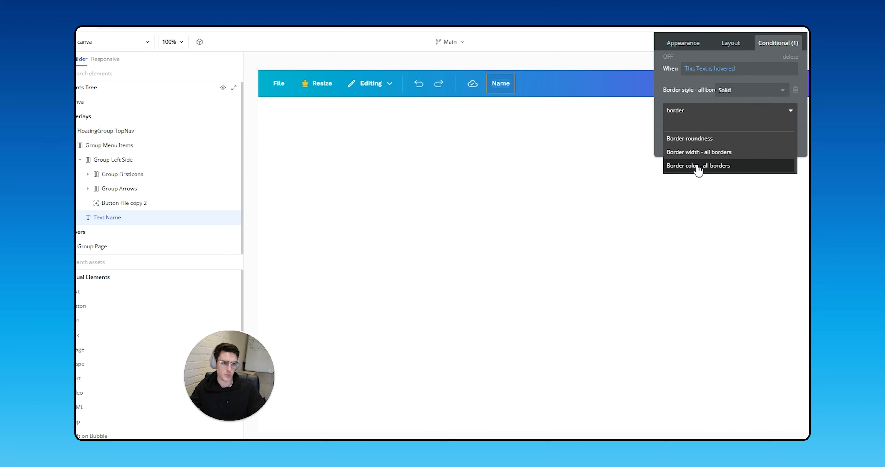
pyautogui.click(674, 165)
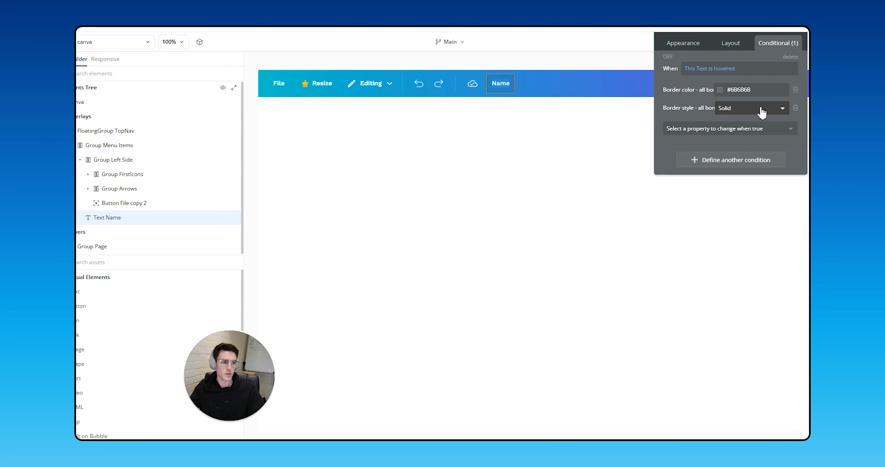
pyautogui.click(749, 90)
pyautogui.click(733, 211)
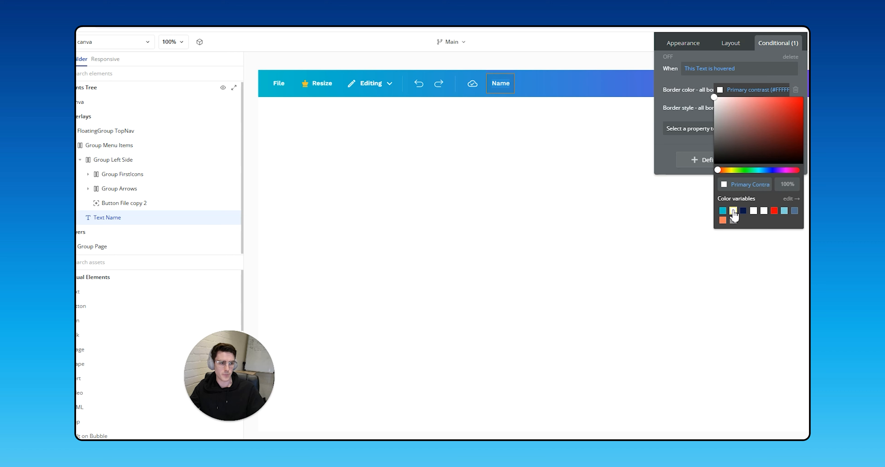
pyautogui.click(670, 59)
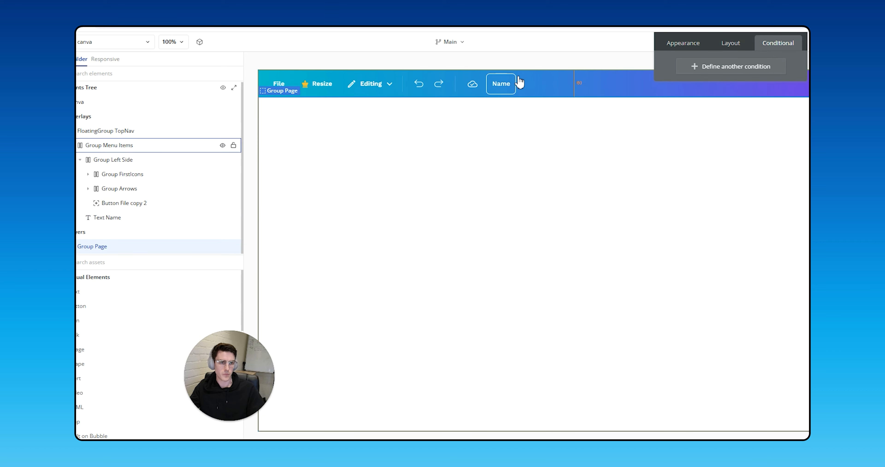
pyautogui.click(667, 57)
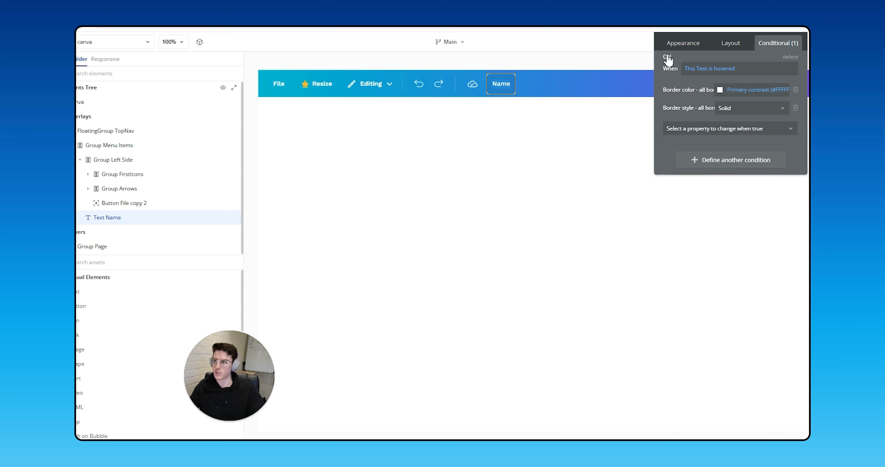
# - Set the Name text's top and bottom padding to 8 px and review its hover condition
pyautogui.click(728, 44)
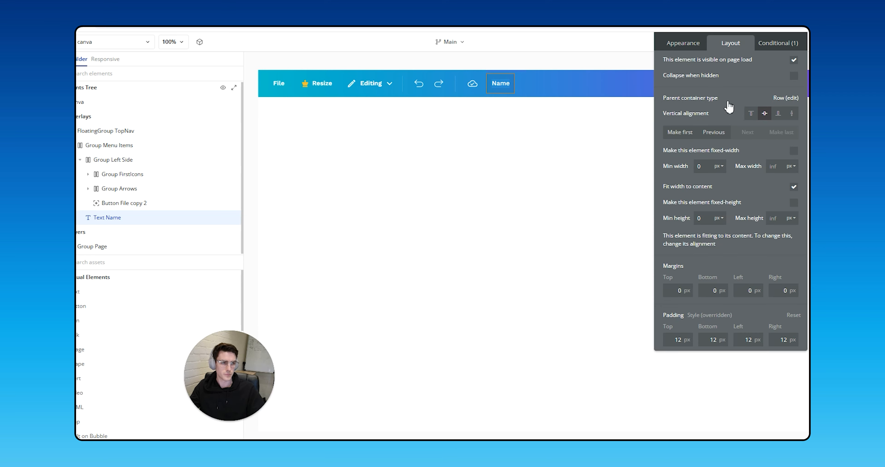
pyautogui.write('8')
pyautogui.press('Tab')
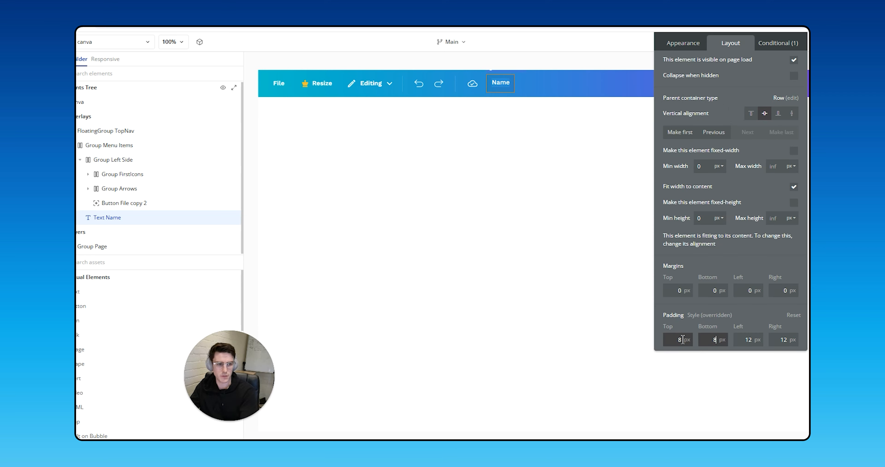
pyautogui.write('8')
pyautogui.press('Tab')
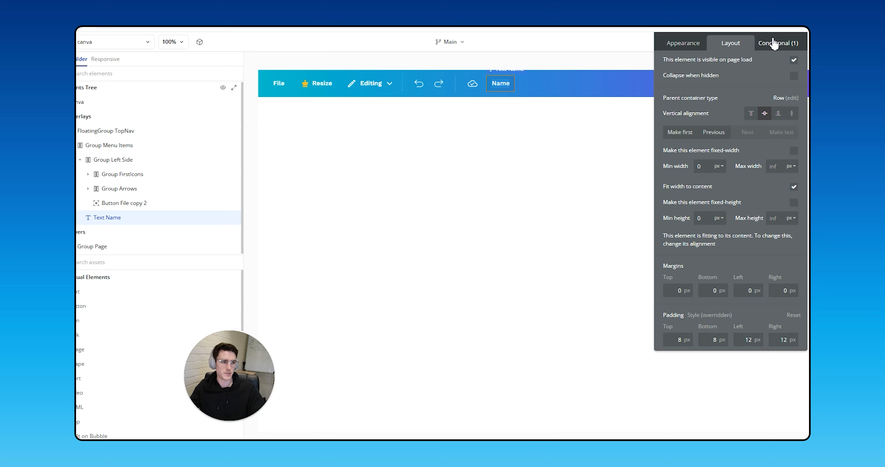
pyautogui.click(776, 43)
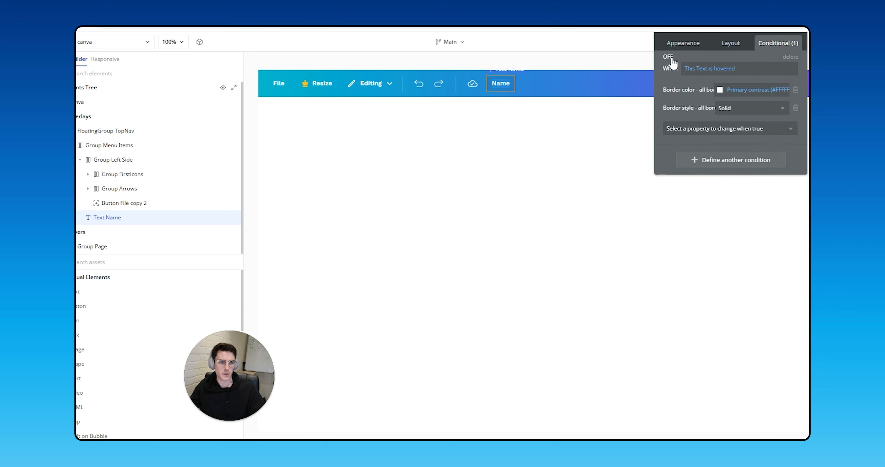
pyautogui.click(592, 87)
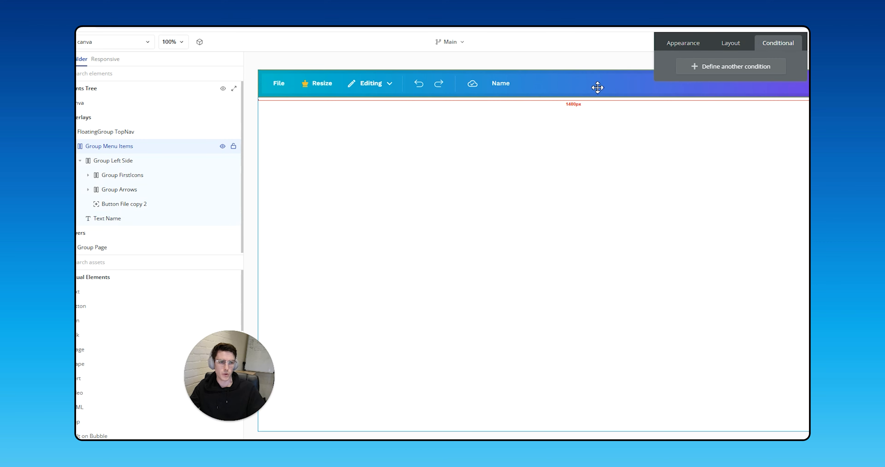
pyautogui.click(502, 91)
pyautogui.hotkey('ctrl', 'c')
pyautogui.hotkey('ctrl', 'v')
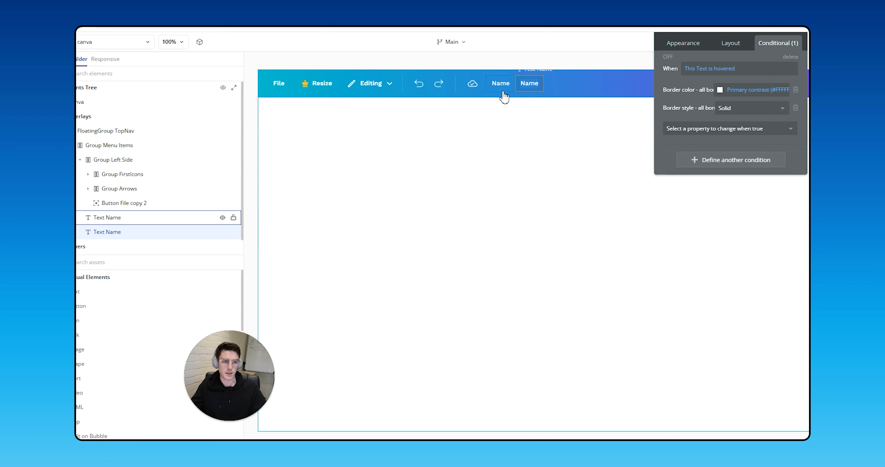
pyautogui.click(677, 46)
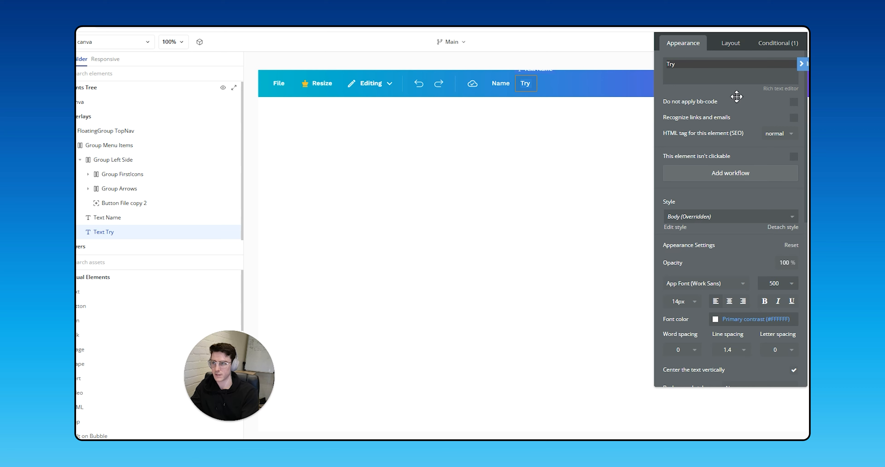
pyautogui.click(525, 83)
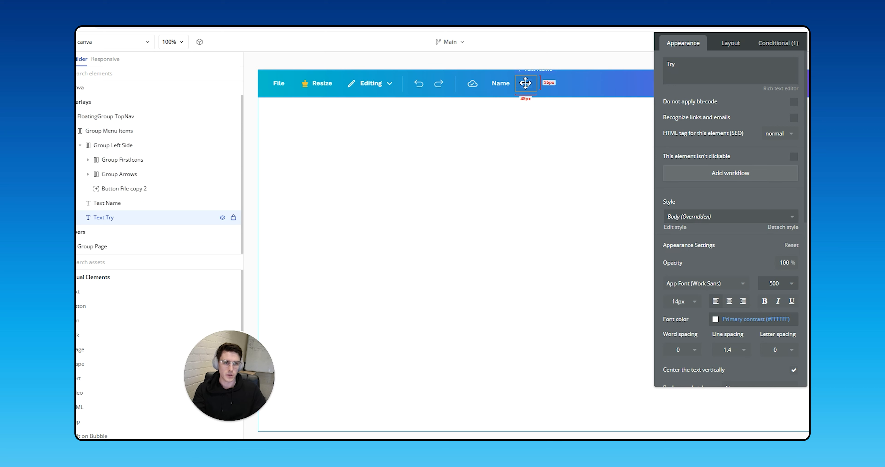
pyautogui.press('Delete')
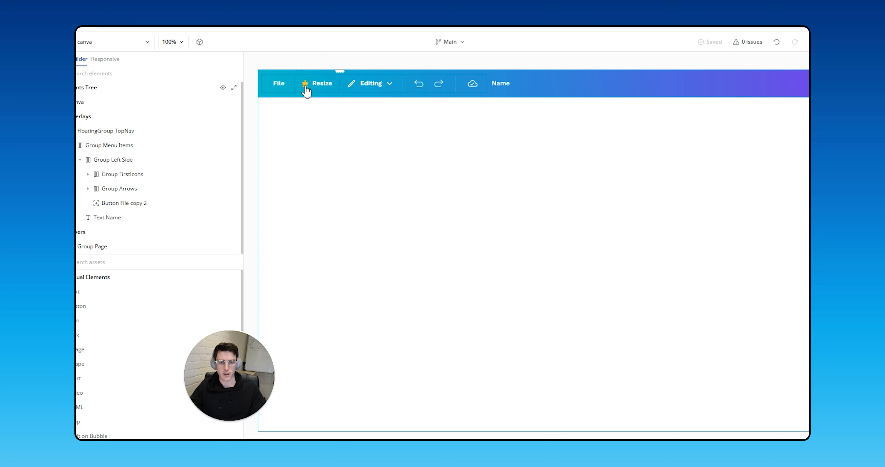
# - Copy the Resize button and paste the copy into Group Menu Items after the Name text
pyautogui.click(328, 86)
pyautogui.hotkey('ctrl', 'c')
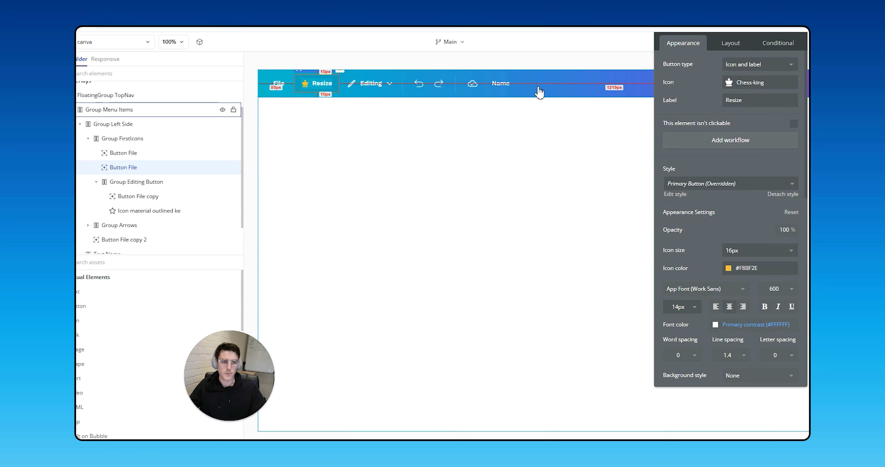
pyautogui.click(539, 88)
pyautogui.hotkey('ctrl', 'v')
pyautogui.click(740, 67)
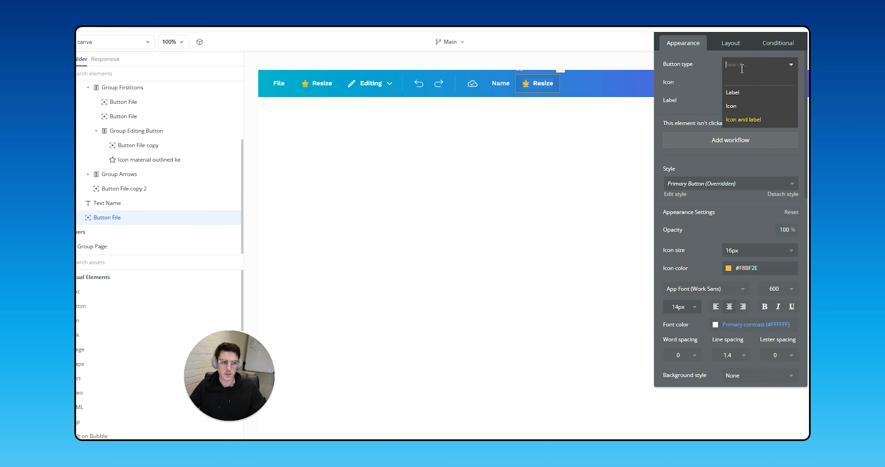
pyautogui.click(632, 82)
pyautogui.click(554, 83)
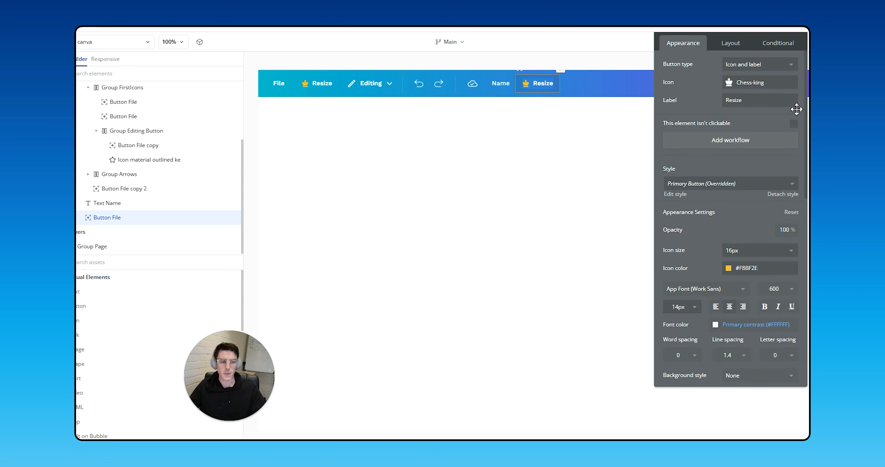
# - Label the pasted button Try Pro for 30 Days and copy the Name text's hover condition onto it
pyautogui.doubleClick(749, 100)
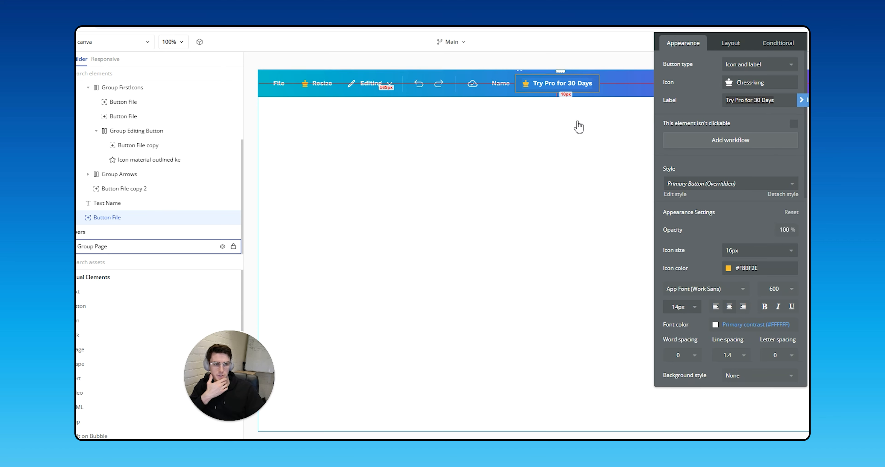
pyautogui.click(501, 84)
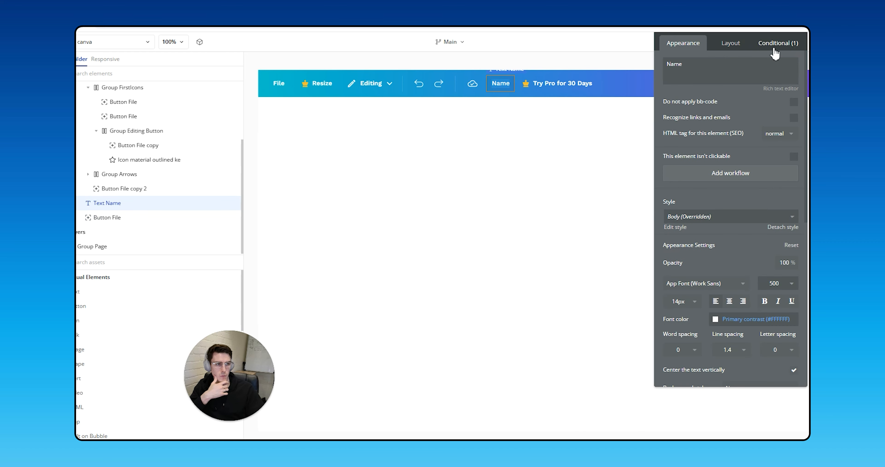
pyautogui.click(778, 43)
pyautogui.rightClick(724, 86)
pyautogui.click(739, 74)
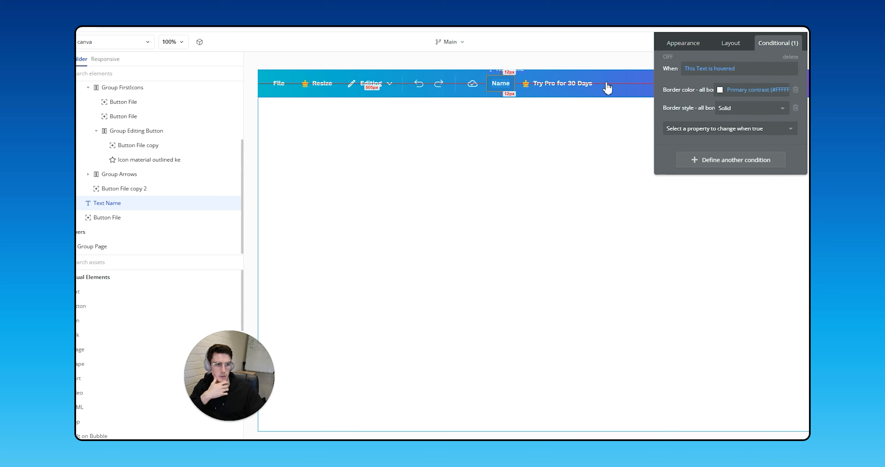
pyautogui.click(596, 84)
pyautogui.rightClick(718, 81)
pyautogui.click(738, 69)
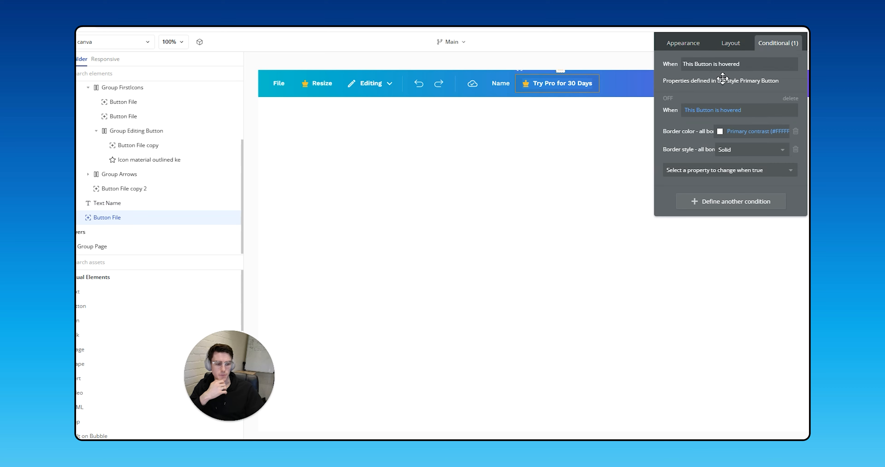
pyautogui.click(669, 99)
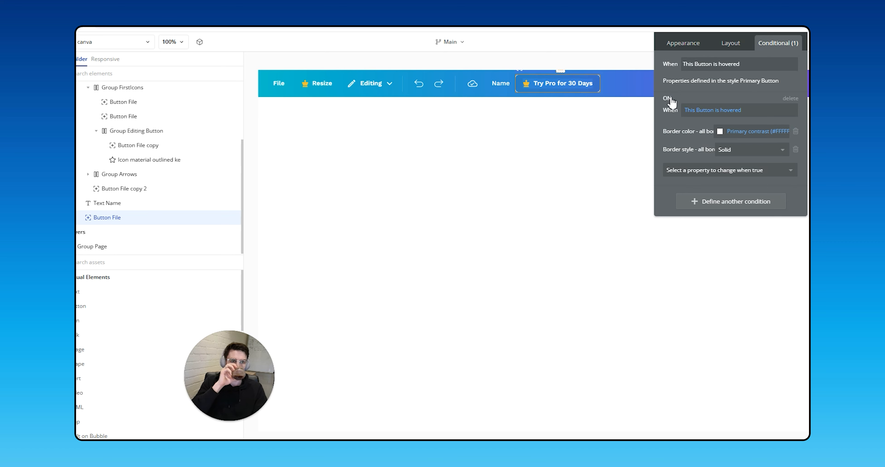
pyautogui.click(668, 99)
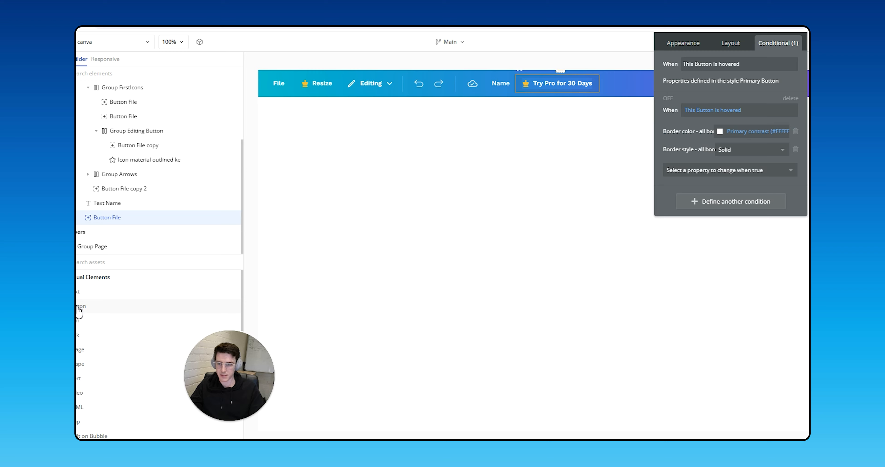
# - Place a copy of the cloud icon button after Try Pro for 30 Days and set its left margin to 0 px
pyautogui.click(464, 91)
pyautogui.moveTo(464, 91); pyautogui.dragTo(642, 80)
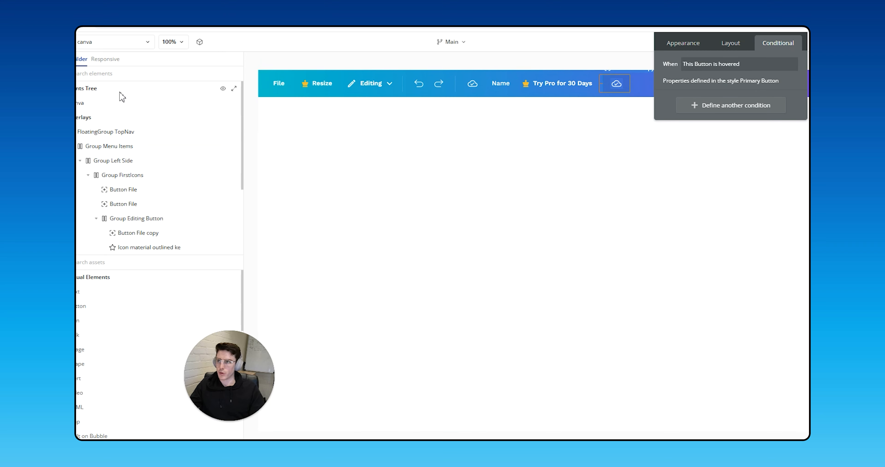
pyautogui.click(725, 44)
pyautogui.click(755, 290)
pyautogui.write('0')
pyautogui.press('Tab')
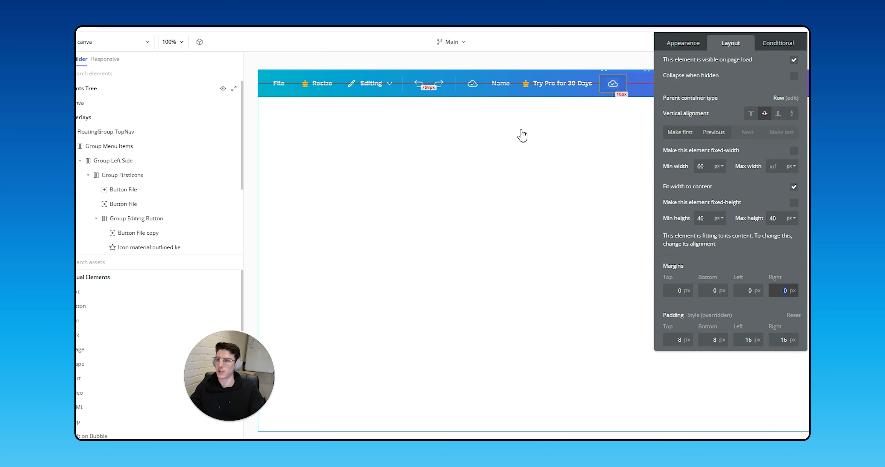
# - Set the copied cloud button's left and right padding to 8 px and its minimum and maximum width to 40 px
pyautogui.doubleClick(754, 340)
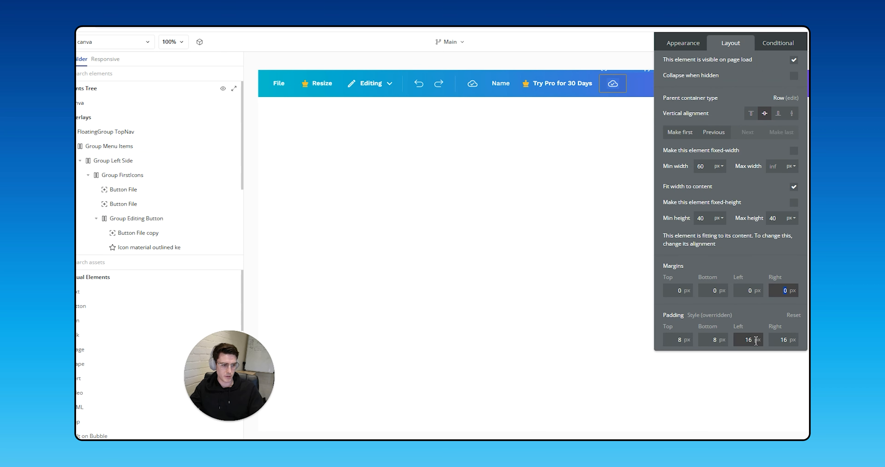
pyautogui.write('8')
pyautogui.press('Tab')
pyautogui.write('8')
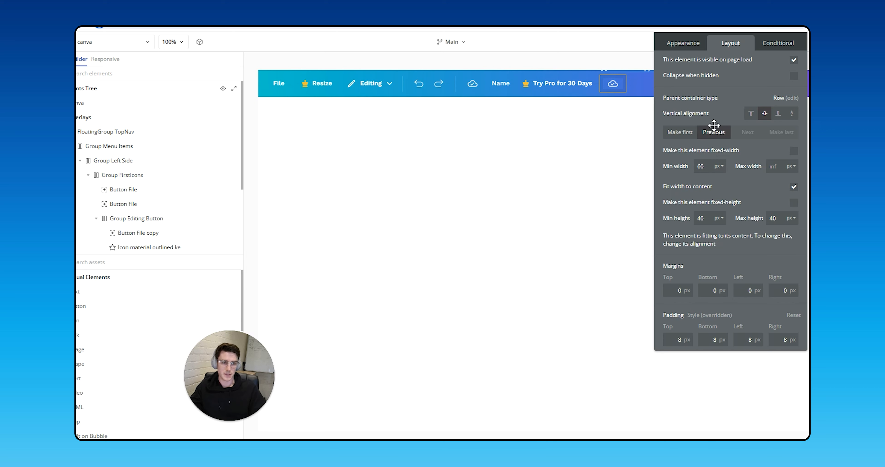
pyautogui.click(705, 164)
pyautogui.write('40')
pyautogui.press('Tab')
pyautogui.press('Tab')
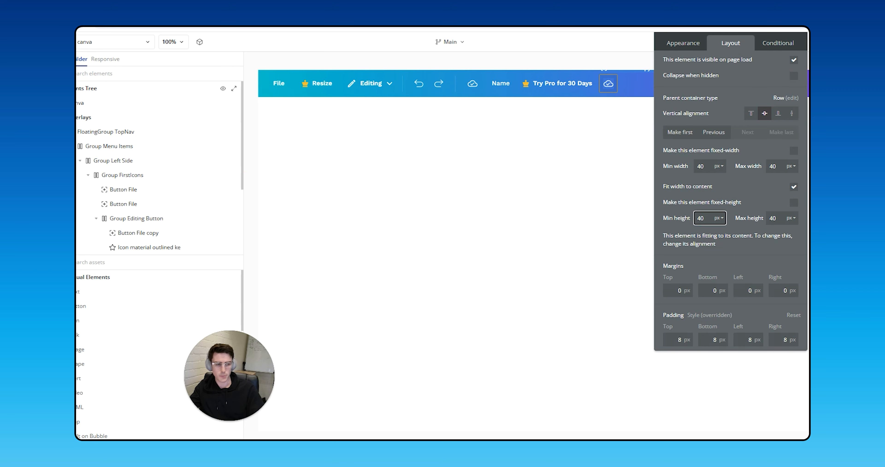
# - Search for a bar icon for the copied cloud button in the Material and Font Awesome v6 sets
pyautogui.click(695, 44)
pyautogui.click(744, 84)
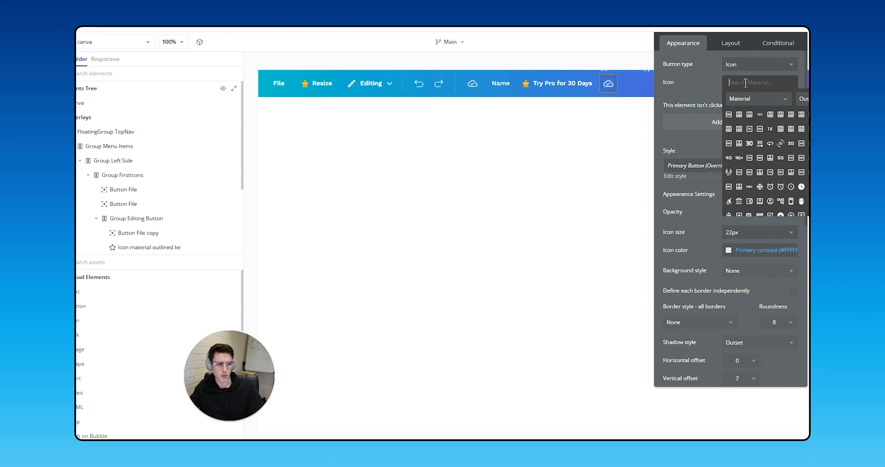
pyautogui.write('bar')
pyautogui.click(775, 100)
pyautogui.click(773, 112)
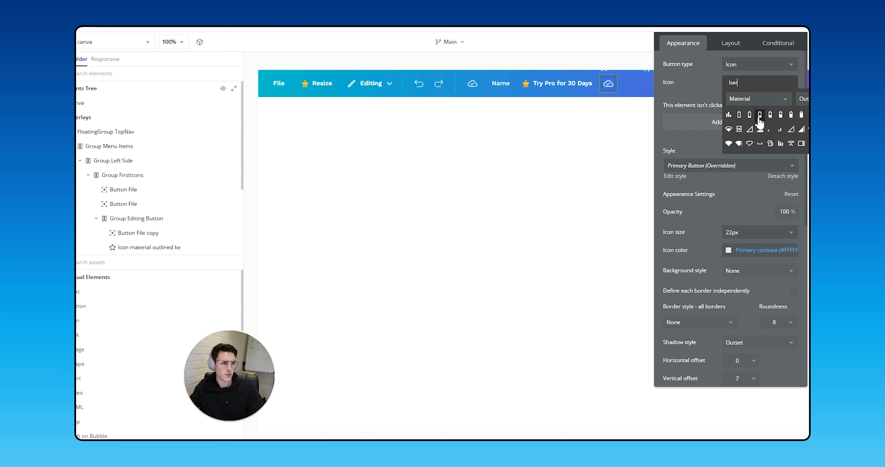
pyautogui.click(738, 100)
pyautogui.click(762, 177)
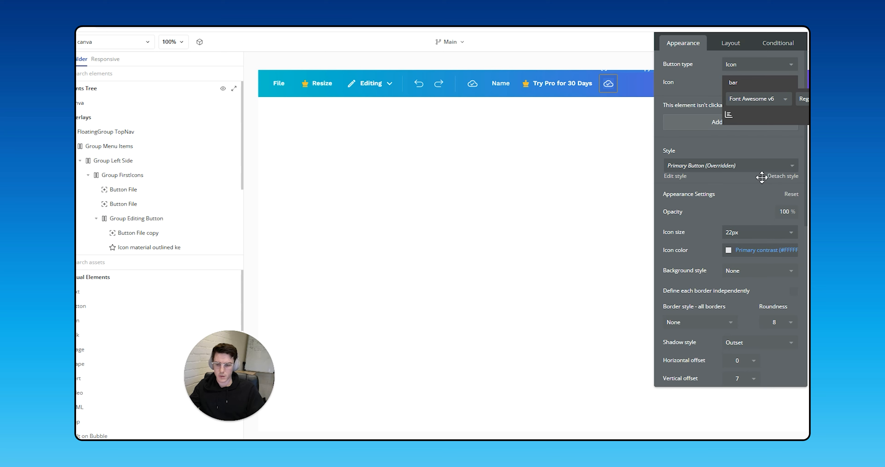
pyautogui.click(756, 99)
pyautogui.click(756, 113)
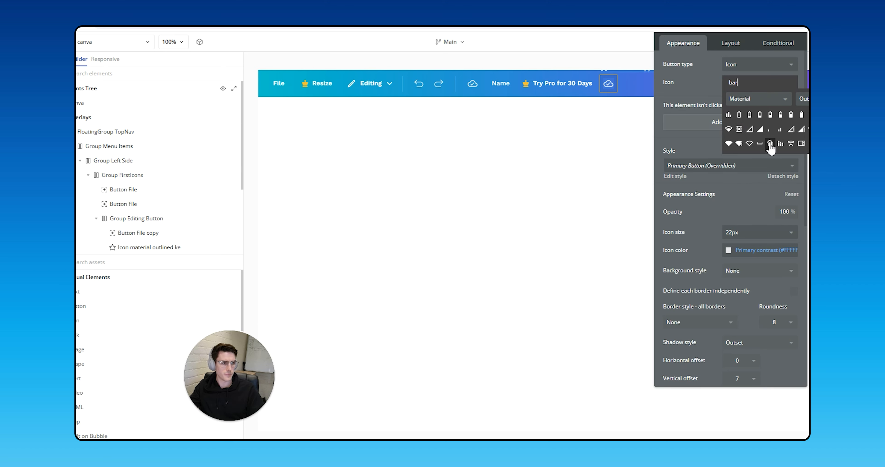
# - Search the Material icons for chart and set the copied button's icon to Bar_chart
pyautogui.click(808, 98)
pyautogui.click(809, 114)
pyautogui.click(808, 99)
pyautogui.click(805, 128)
pyautogui.write('chart')
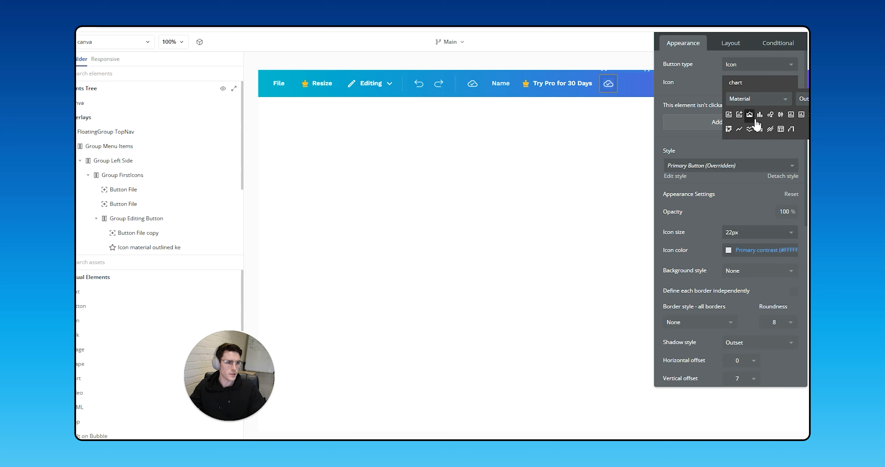
pyautogui.click(759, 115)
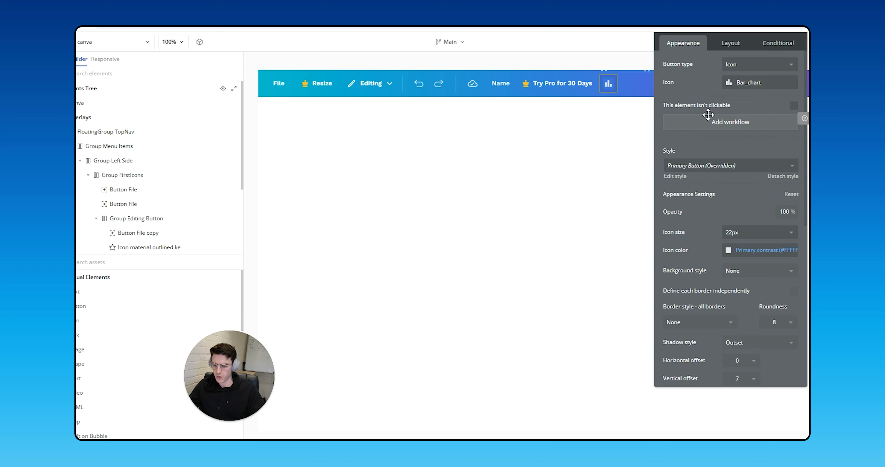
# - Duplicate the bar chart button and give the duplicate the Chat icon from Bootstrap Icons
pyautogui.hotkey('ctrl', 'd')
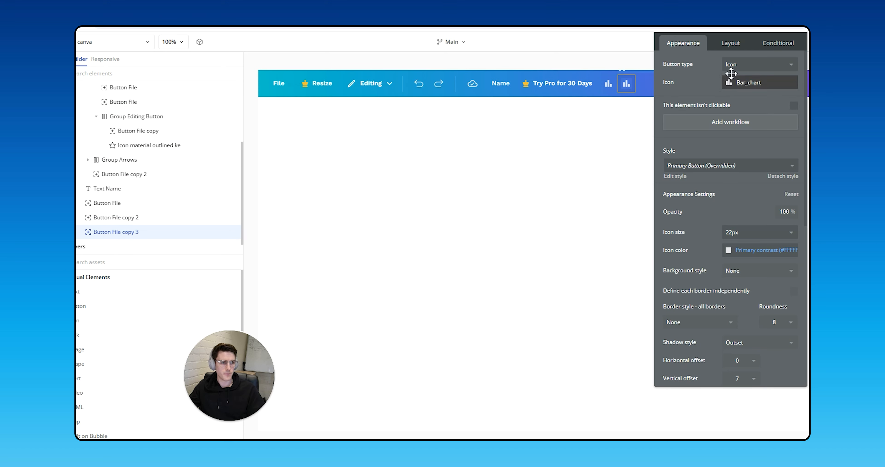
pyautogui.click(744, 69)
pyautogui.click(703, 81)
pyautogui.click(750, 86)
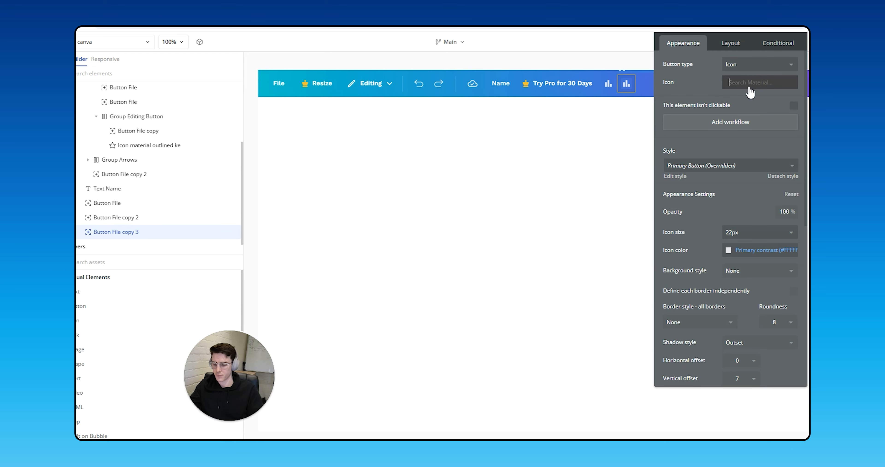
pyautogui.write('chat')
pyautogui.click(758, 99)
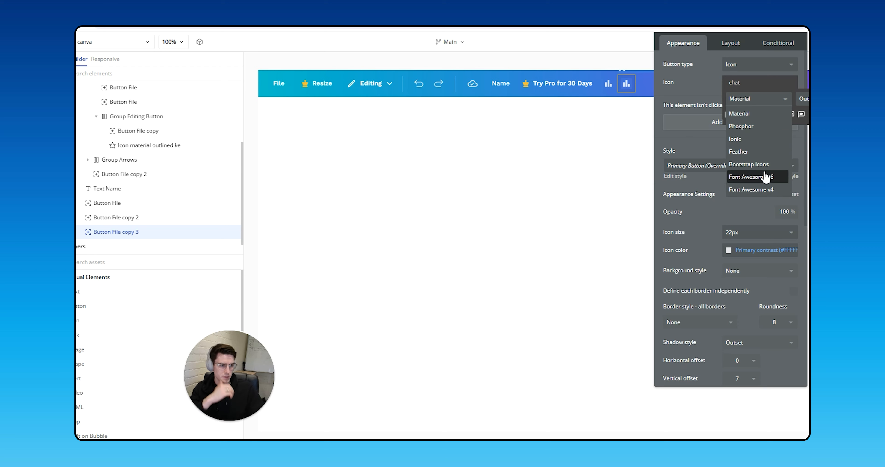
pyautogui.click(760, 164)
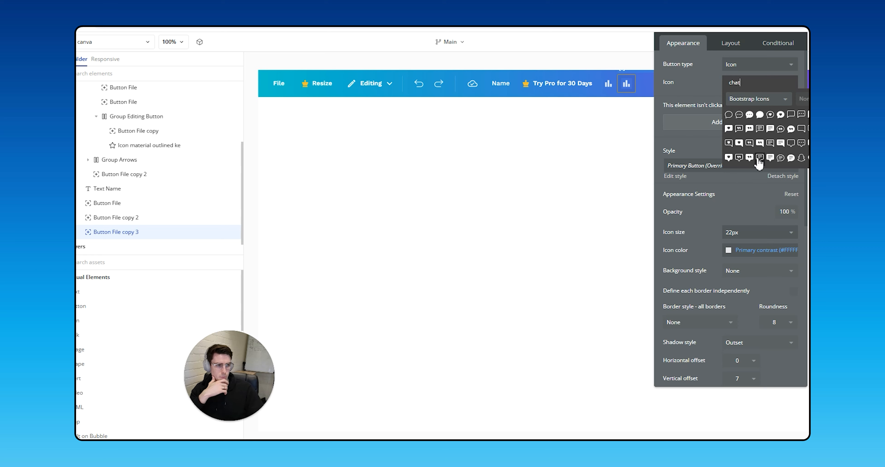
pyautogui.click(728, 116)
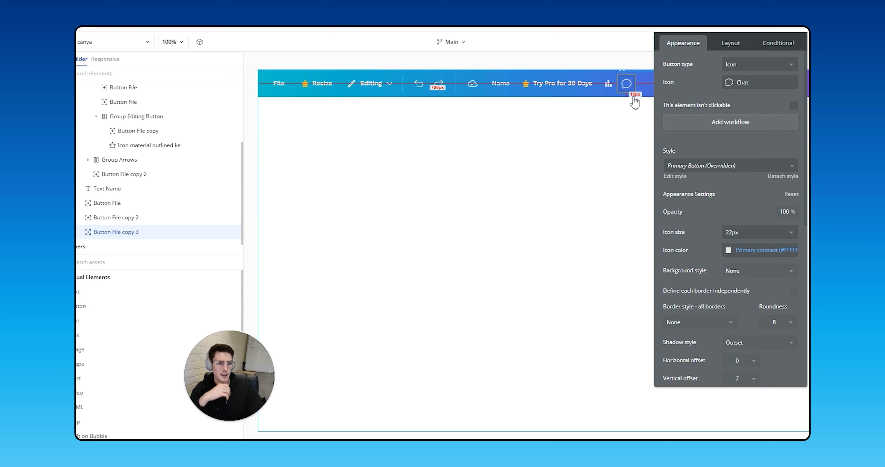
# - Set the chat button's icon size to 20 px
pyautogui.click(733, 235)
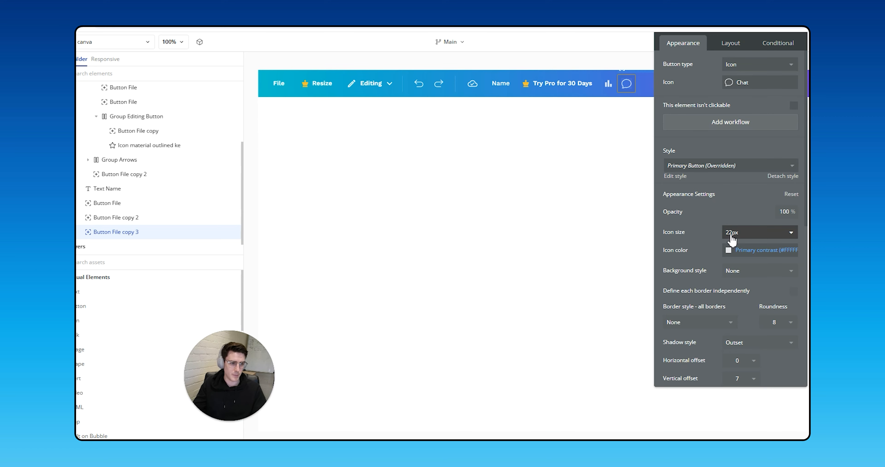
pyautogui.write('20')
pyautogui.press('Return')
# - Paste a copy of the chat button after it and change the copy's button type to Icon and label
pyautogui.hotkey('ctrl', 'c')
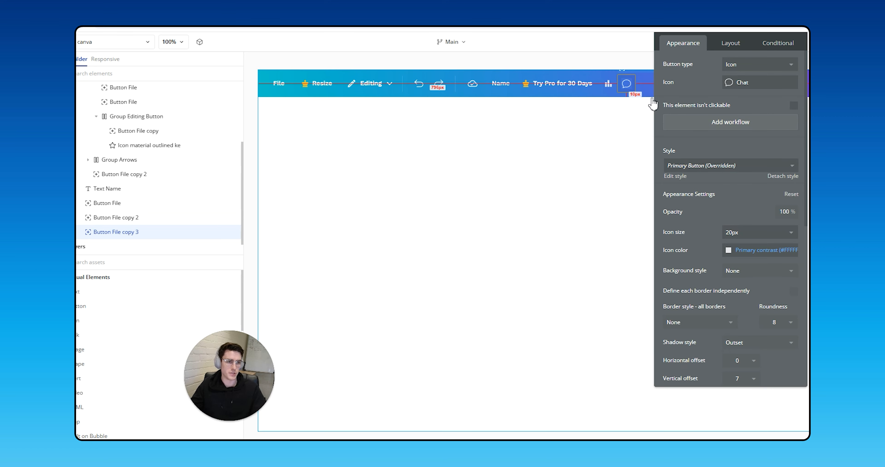
pyautogui.hotkey('ctrl', 'v')
pyautogui.moveTo(701, 87); pyautogui.dragTo(397, 172)
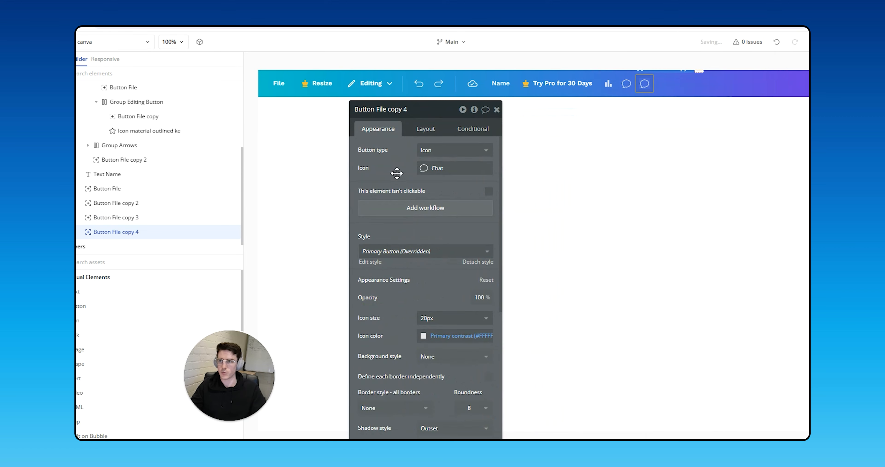
pyautogui.click(450, 150)
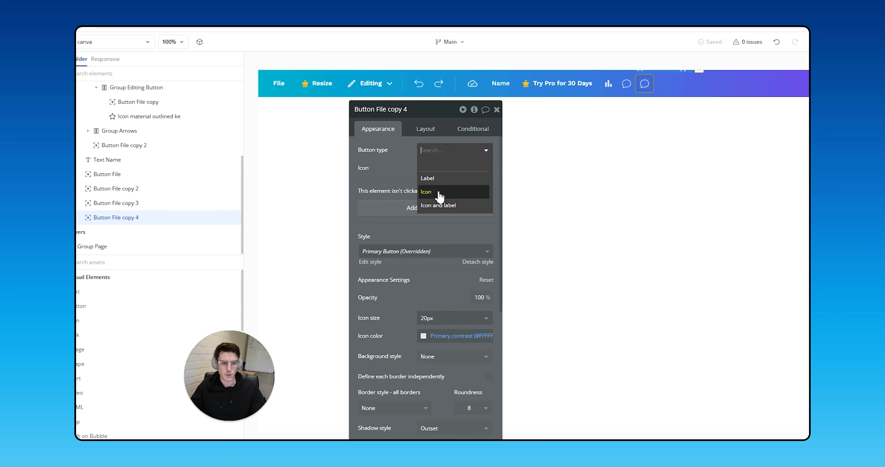
pyautogui.click(438, 205)
# - Search the Material icons for display and set the new button's icon to Smart_display
pyautogui.click(434, 169)
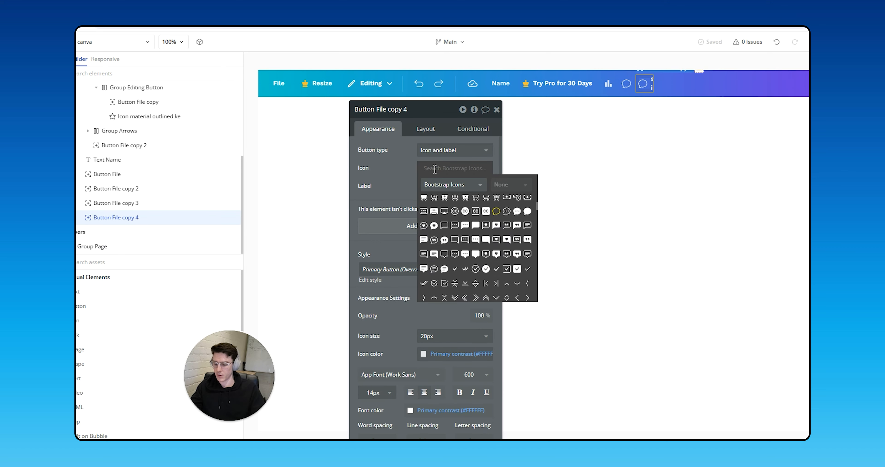
pyautogui.write('diap')
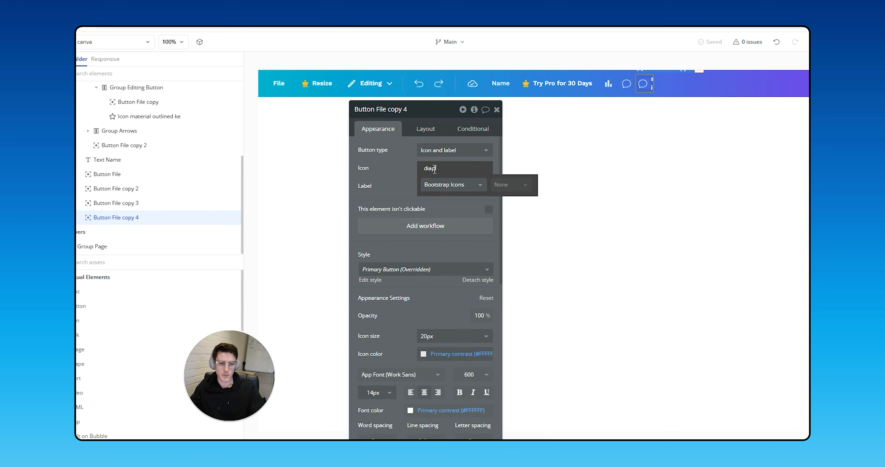
pyautogui.write('displa')
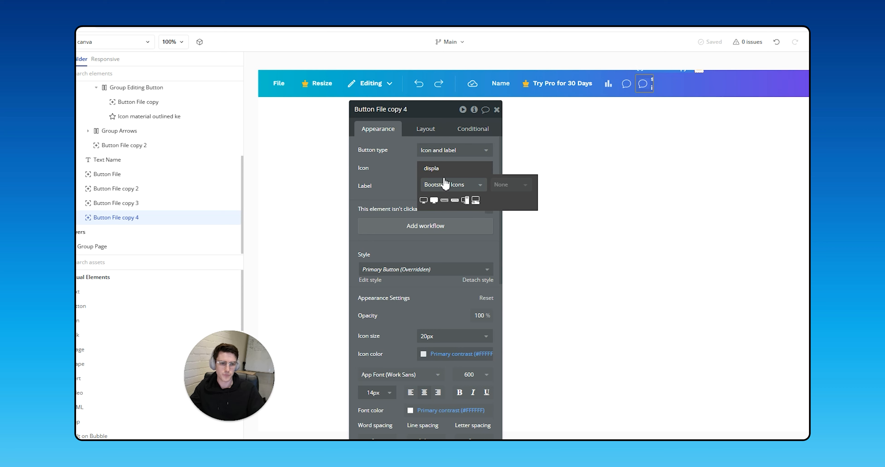
pyautogui.click(446, 184)
pyautogui.click(434, 200)
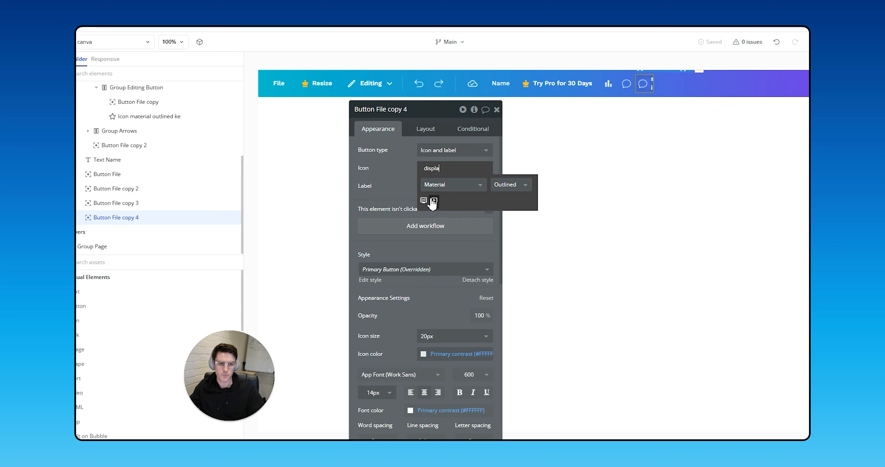
pyautogui.click(434, 202)
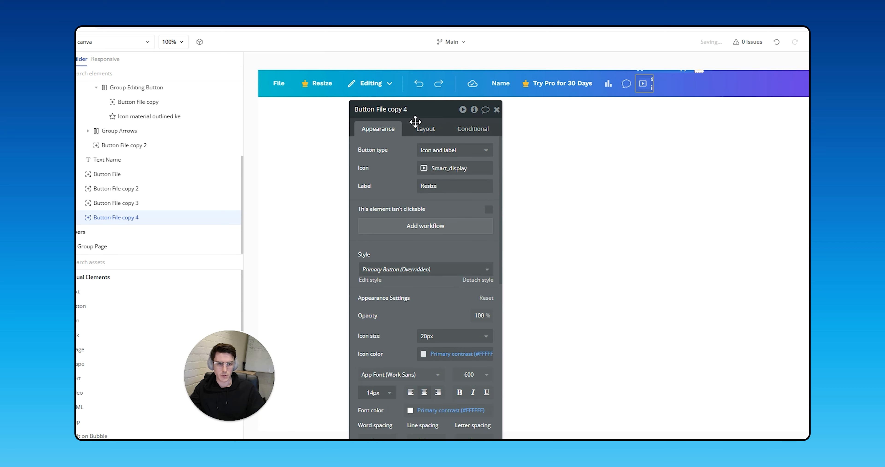
# - Clear the new button's maximum width and change its label to Present
pyautogui.click(419, 128)
pyautogui.click(468, 315)
pyautogui.press('BackSpace')
pyautogui.press('BackSpace')
pyautogui.click(474, 368)
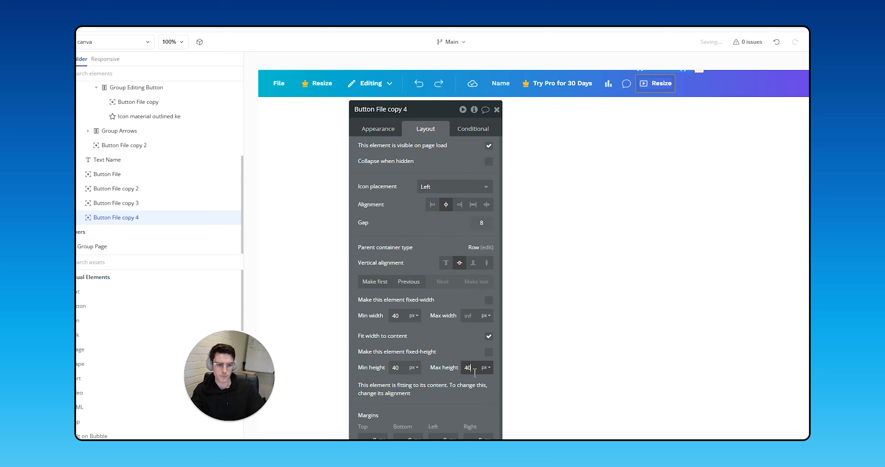
pyautogui.click(382, 131)
pyautogui.doubleClick(444, 182)
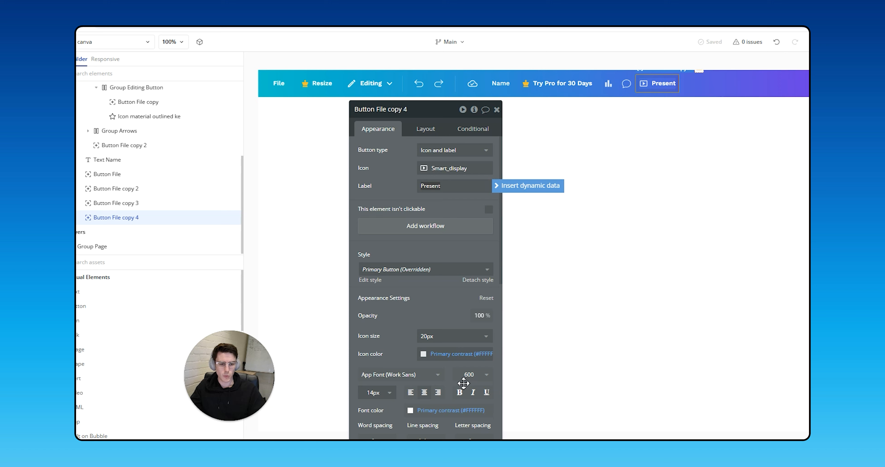
# - Set the Present button's left and right padding to 12 px
pyautogui.scroll(-2, 462, 384)
pyautogui.click(425, 136)
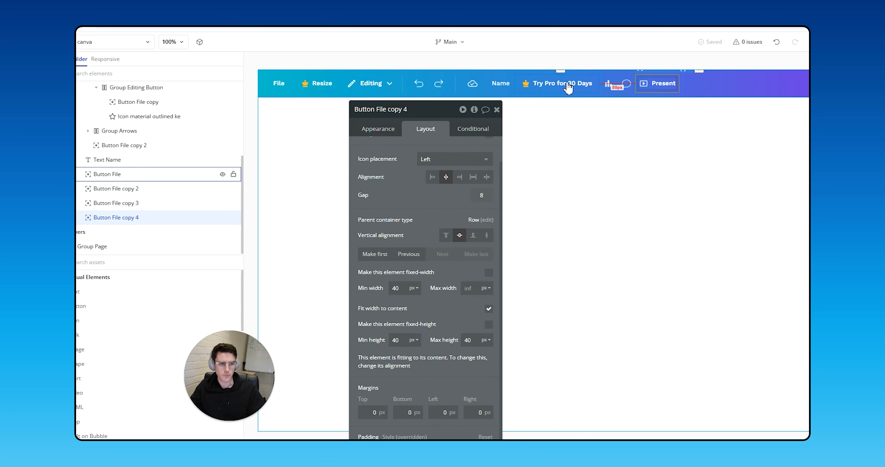
pyautogui.moveTo(459, 365); pyautogui.dragTo(624, 301)
pyautogui.click(604, 395)
pyautogui.write('12')
pyautogui.click(633, 399)
pyautogui.write('12')
pyautogui.moveTo(609, 372); pyautogui.dragTo(530, 375)
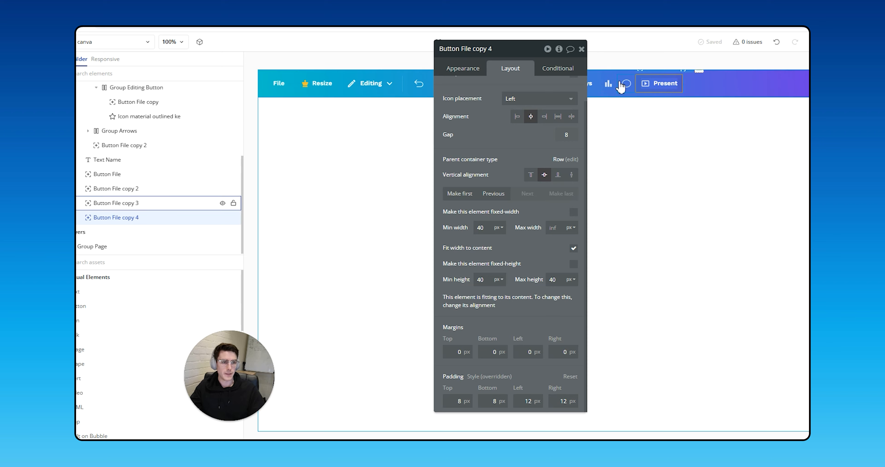
# - Give the chart button a solid 1 px border in the Primary contrast color with lowered opacity
pyautogui.click(608, 84)
pyautogui.click(470, 73)
pyautogui.scroll(-5, 503, 199)
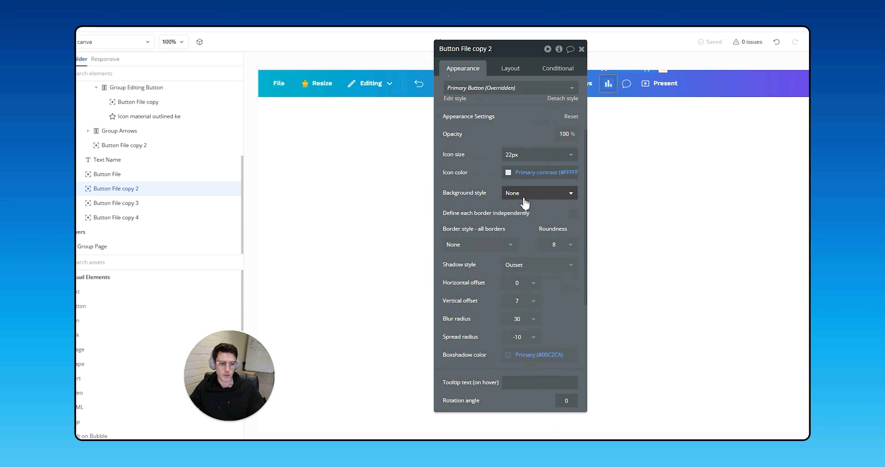
pyautogui.click(481, 208)
pyautogui.click(474, 250)
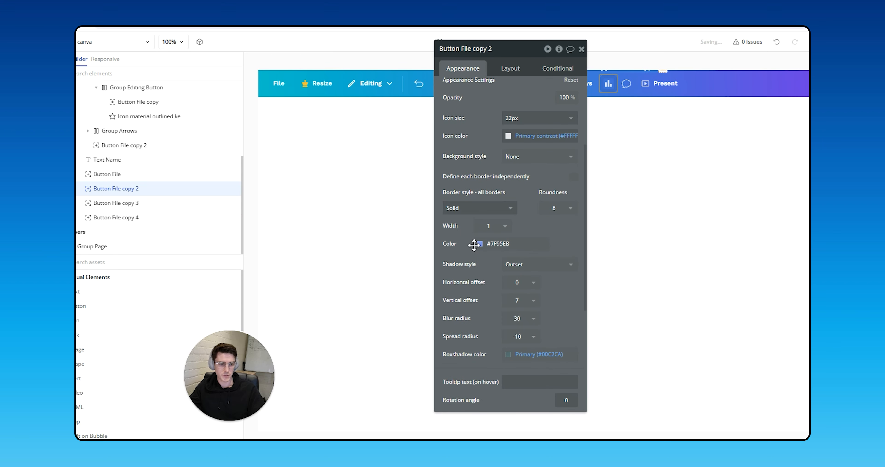
pyautogui.click(512, 243)
pyautogui.click(493, 364)
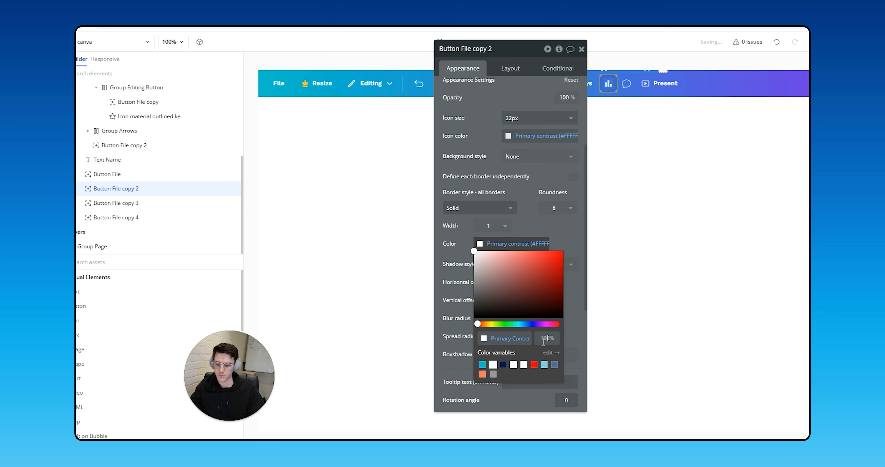
pyautogui.click(792, 217)
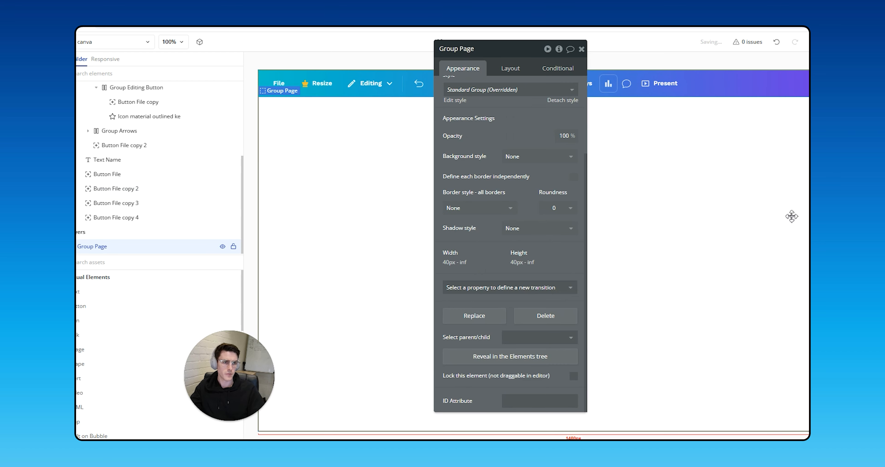
# - Give the chat button a solid 1 px border in the Primary contrast color with lowered opacity
pyautogui.click(626, 84)
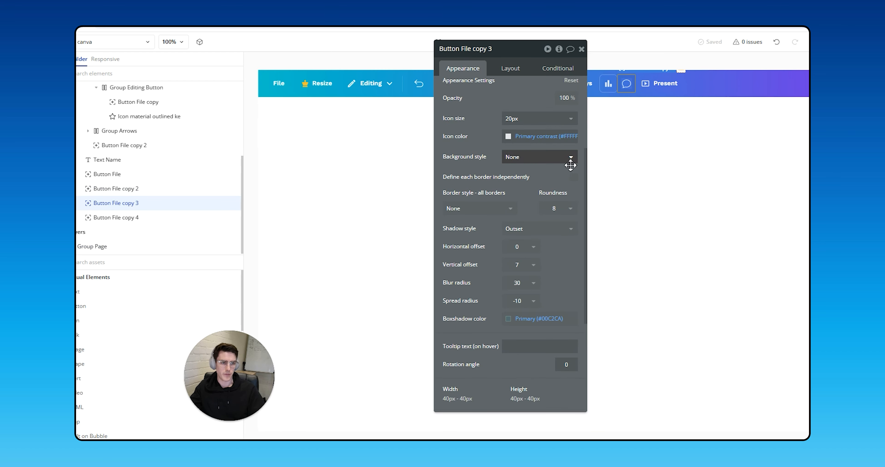
pyautogui.click(505, 206)
pyautogui.click(491, 253)
pyautogui.click(509, 246)
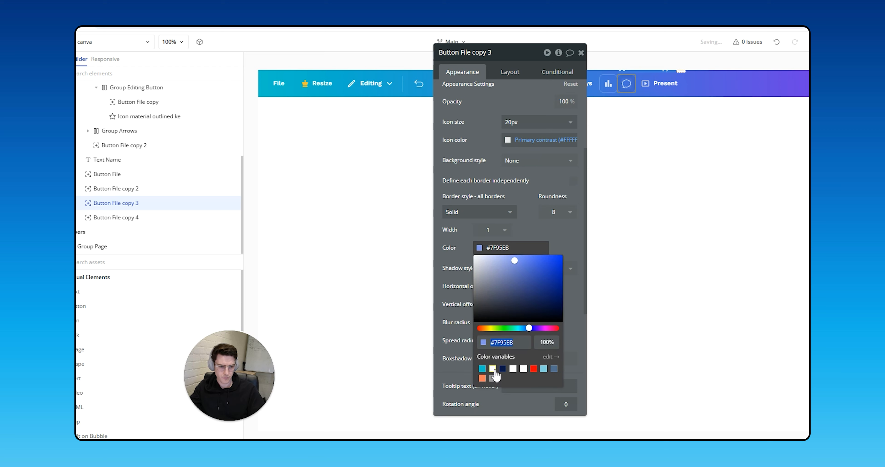
pyautogui.click(493, 370)
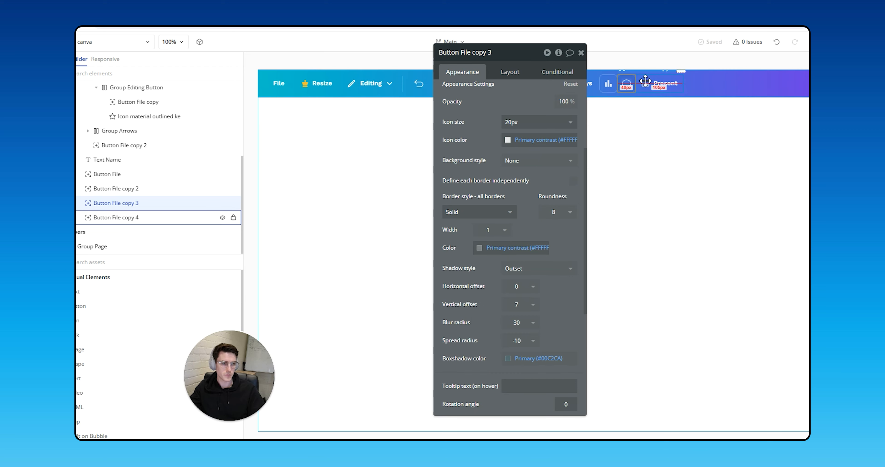
# - Give the Present button a solid 1 px border in the Primary contrast color at 25% opacity
pyautogui.click(660, 83)
pyautogui.scroll(-5, 498, 206)
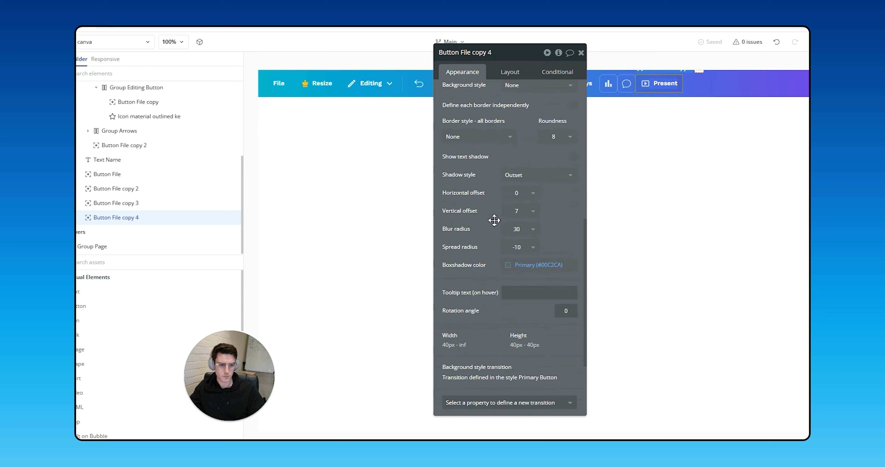
pyautogui.click(474, 138)
pyautogui.click(492, 174)
pyautogui.click(513, 176)
pyautogui.click(494, 293)
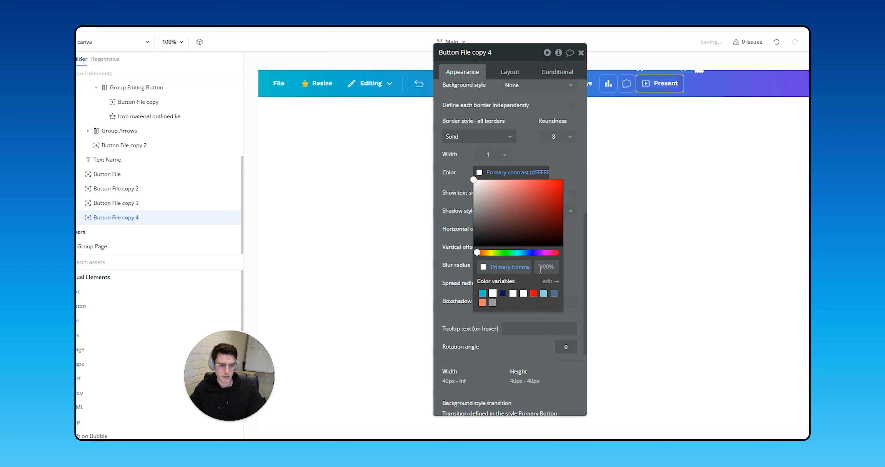
pyautogui.click(678, 260)
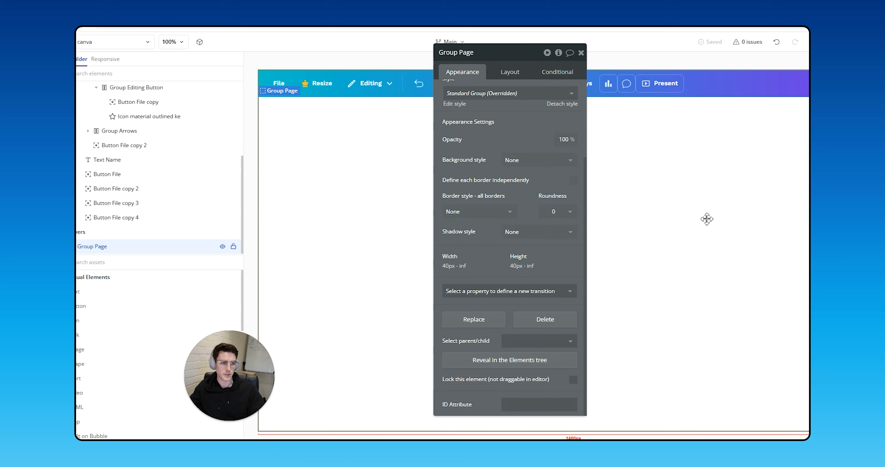
# - Paste a copy of the Present button after it and change the copy's label to Share
pyautogui.click(673, 89)
pyautogui.hotkey('ctrl', 'c')
pyautogui.hotkey('ctrl', 'v')
pyautogui.click(708, 88)
pyautogui.click(510, 72)
pyautogui.click(463, 72)
pyautogui.scroll(8, 493, 119)
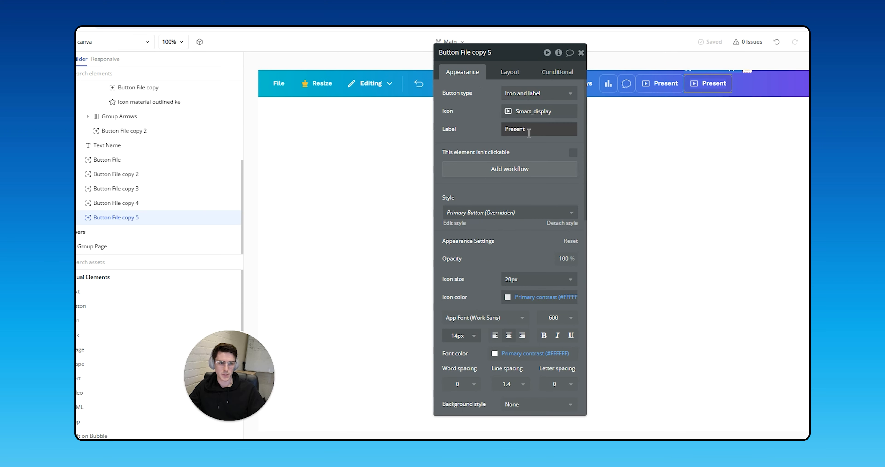
pyautogui.click(533, 127)
# - Search for file icons for the Share button in the Material, Font Awesome v6, Bootstrap Icons and Feather libraries
pyautogui.click(542, 116)
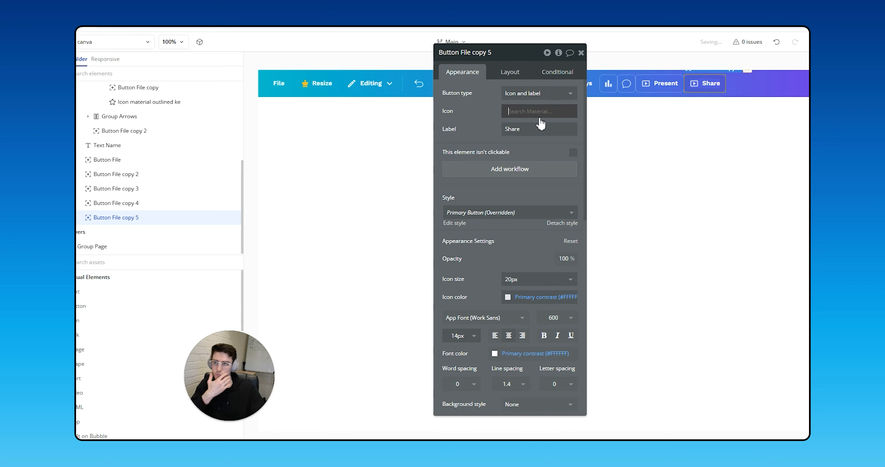
pyautogui.write('file')
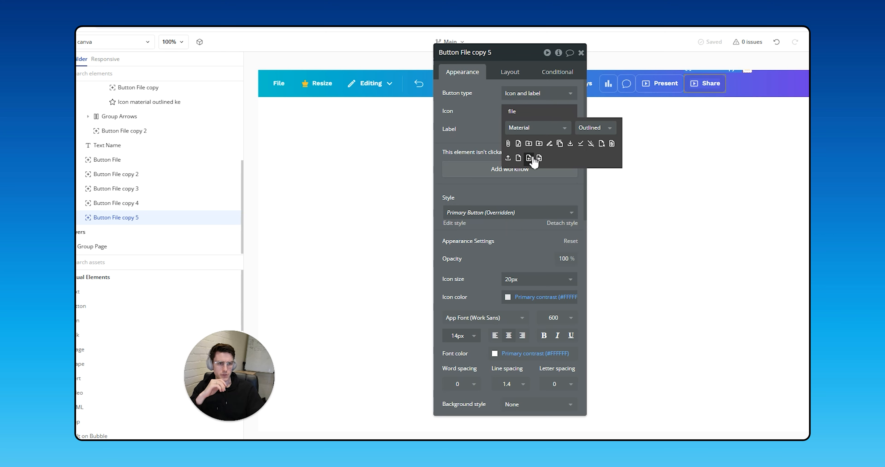
pyautogui.click(523, 130)
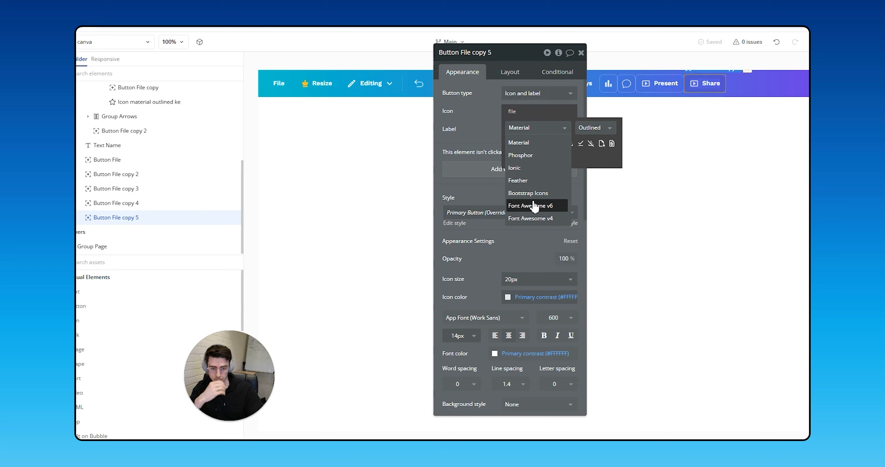
pyautogui.click(534, 206)
pyautogui.click(532, 128)
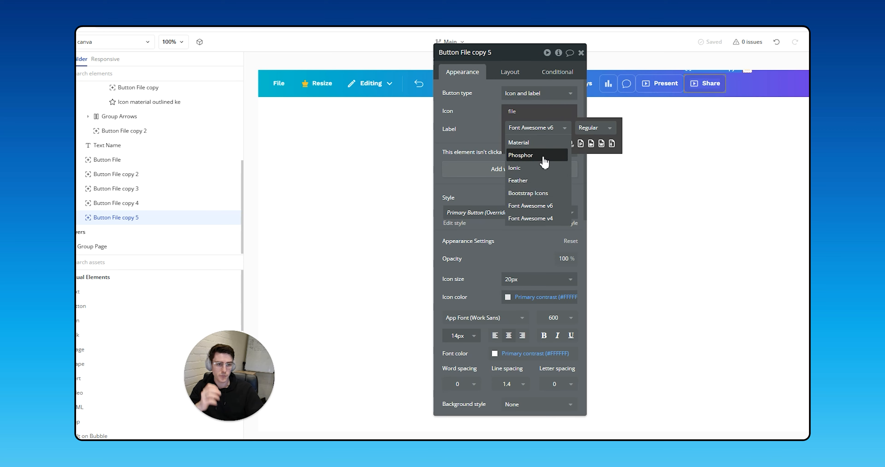
pyautogui.click(540, 194)
pyautogui.click(538, 129)
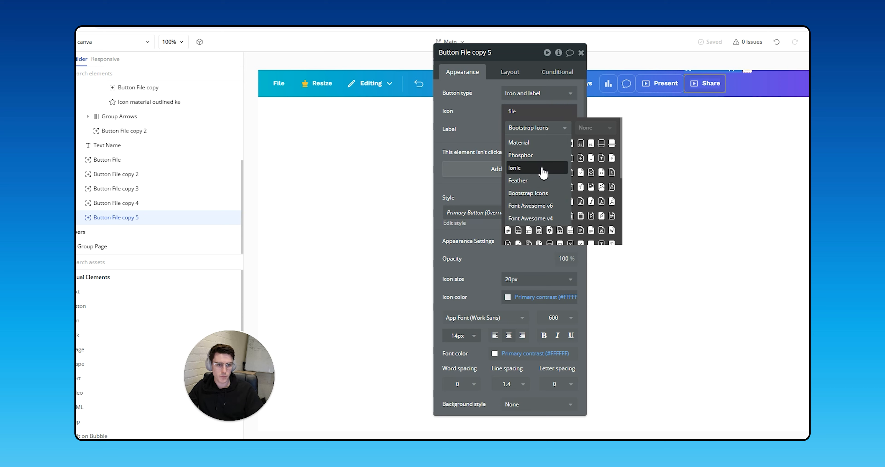
pyautogui.click(538, 180)
# - Search the Material icons for upload and set the Share button's icon to File_upload
pyautogui.click(535, 132)
pyautogui.click(532, 143)
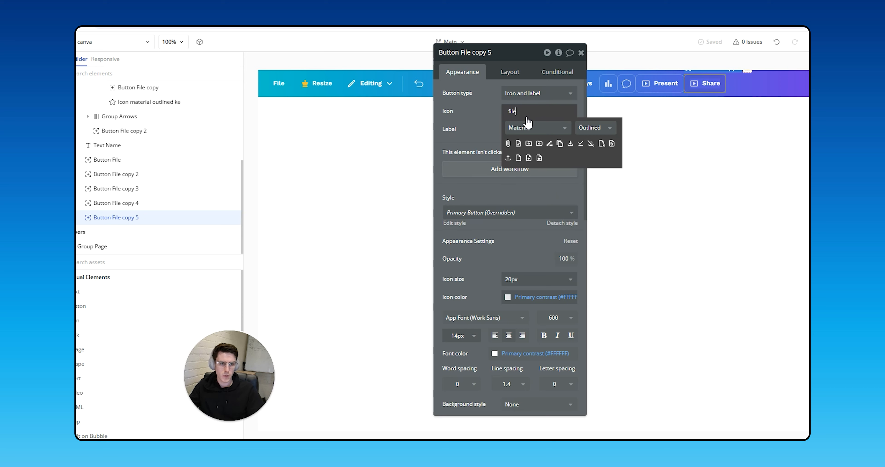
pyautogui.write('upload')
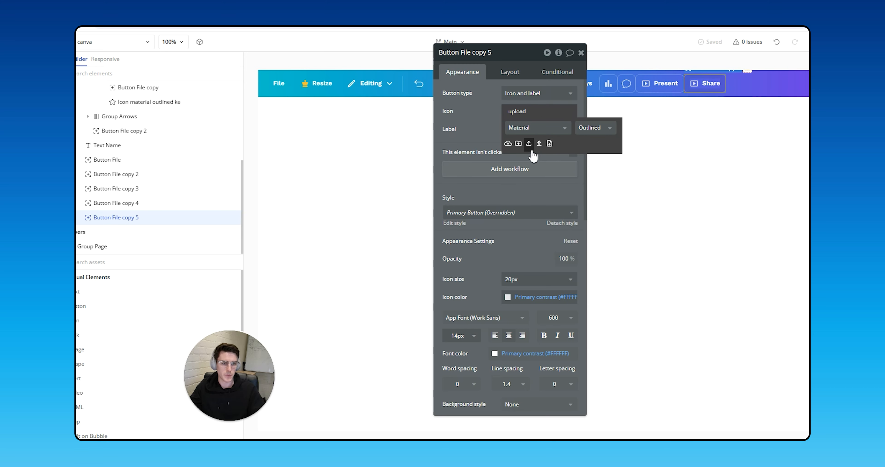
pyautogui.click(529, 143)
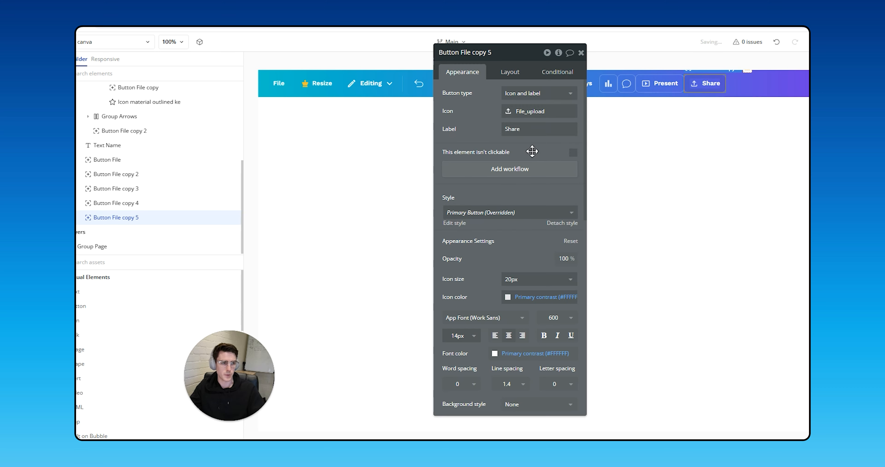
# - Set the Share button's icon color to the dark navy #040B22, starting from the Text color variable
pyautogui.click(540, 296)
pyautogui.click(530, 419)
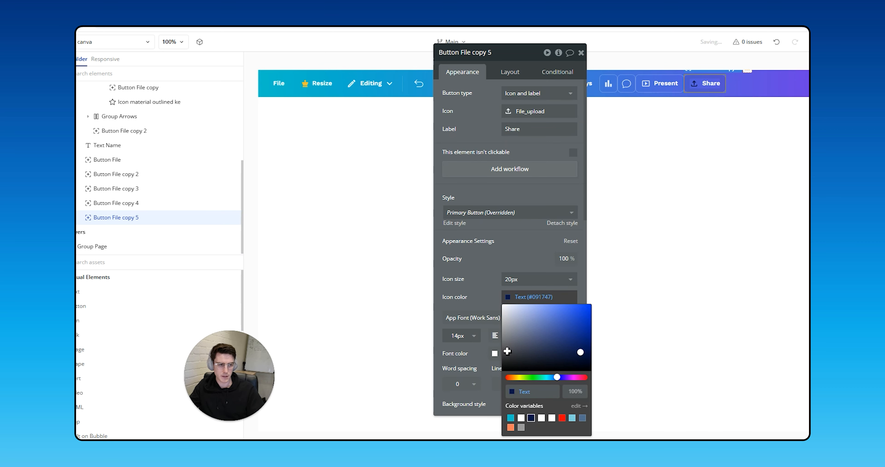
pyautogui.moveTo(574, 348); pyautogui.dragTo(581, 361)
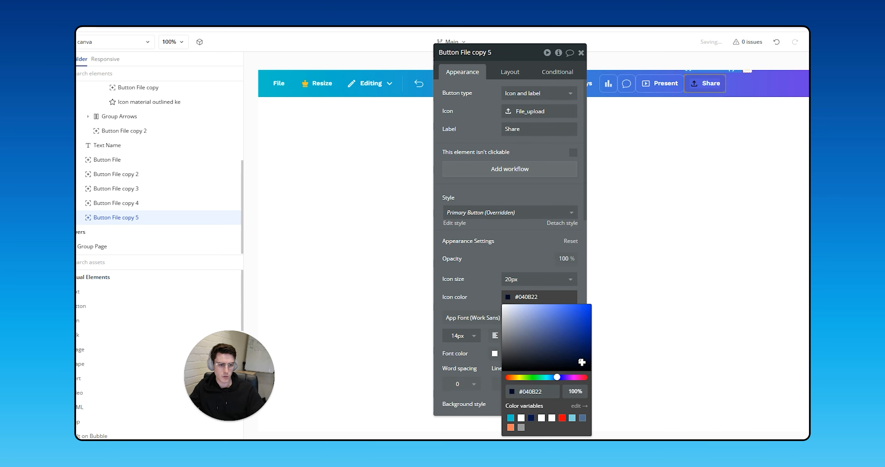
# - Reuse the icon color's hex value #040B22 as the Share button's font color
pyautogui.click(514, 354)
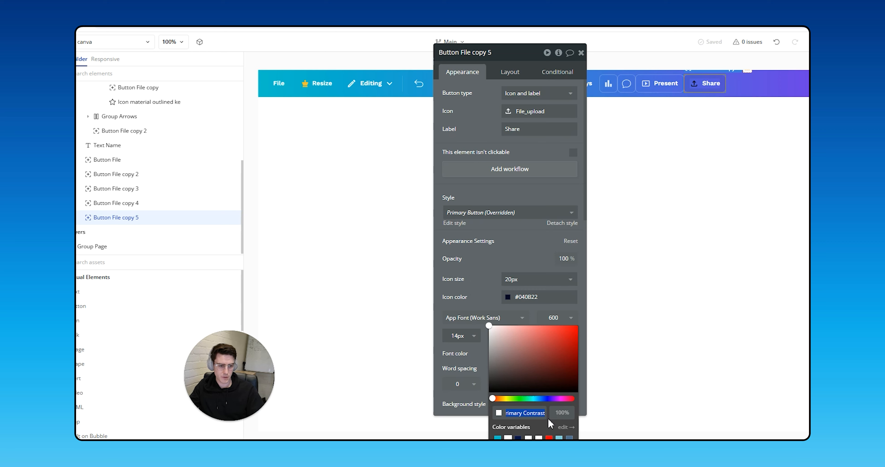
pyautogui.click(529, 298)
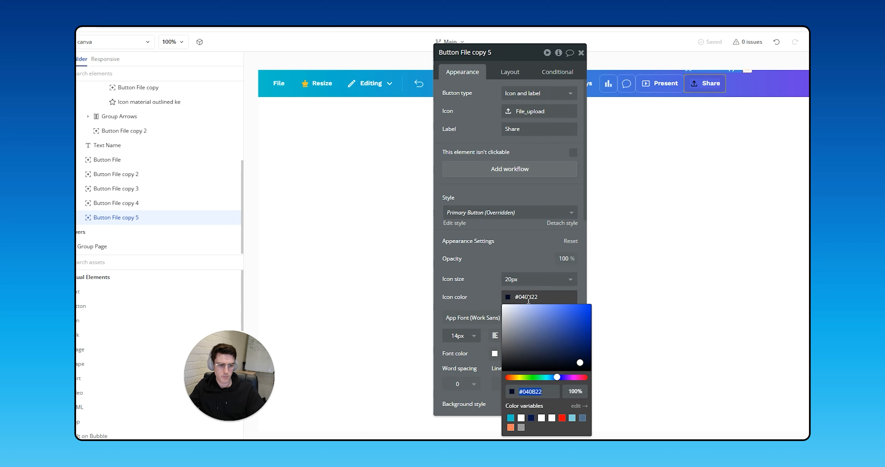
pyautogui.click(456, 291)
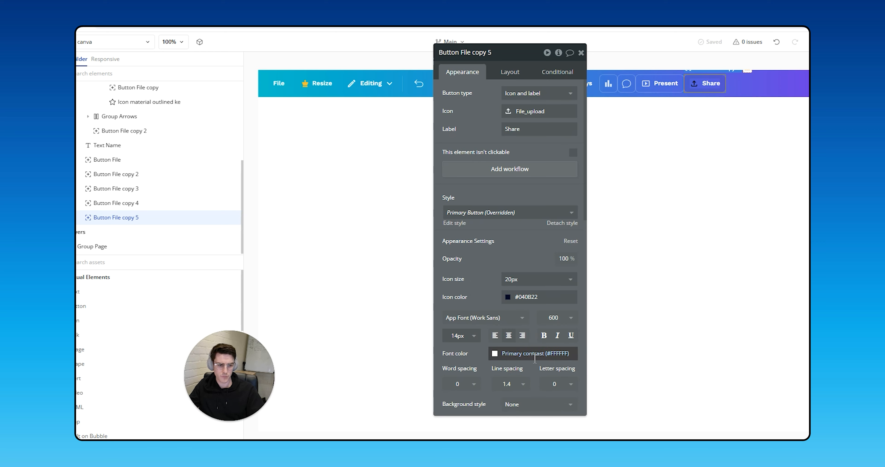
pyautogui.click(536, 355)
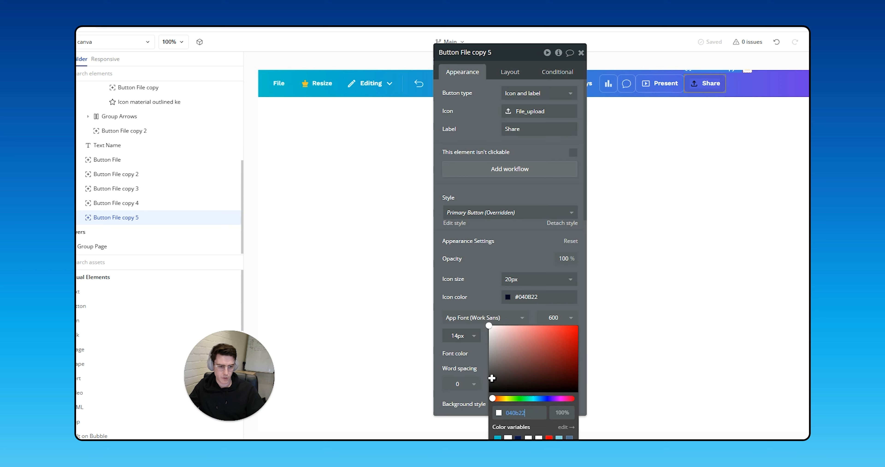
pyautogui.click(483, 302)
# - Set the Share button's background style to Flat color in the Primary contrast color
pyautogui.scroll(-4, 509, 333)
pyautogui.click(520, 356)
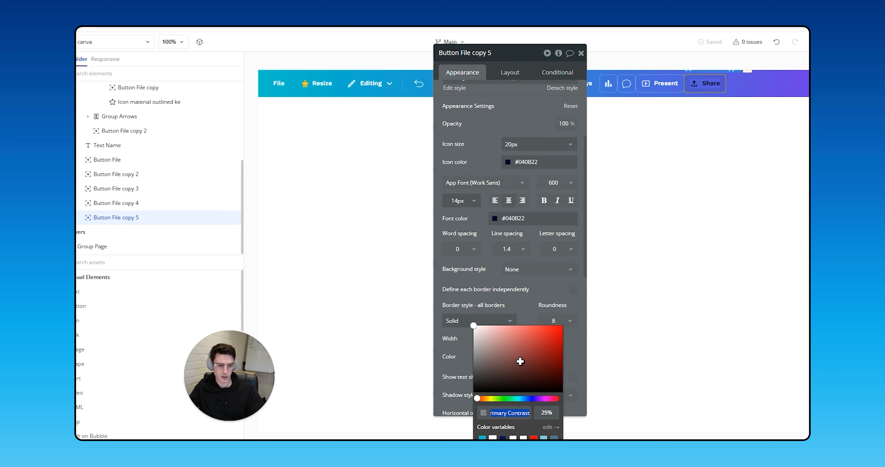
pyautogui.click(565, 269)
pyautogui.click(521, 311)
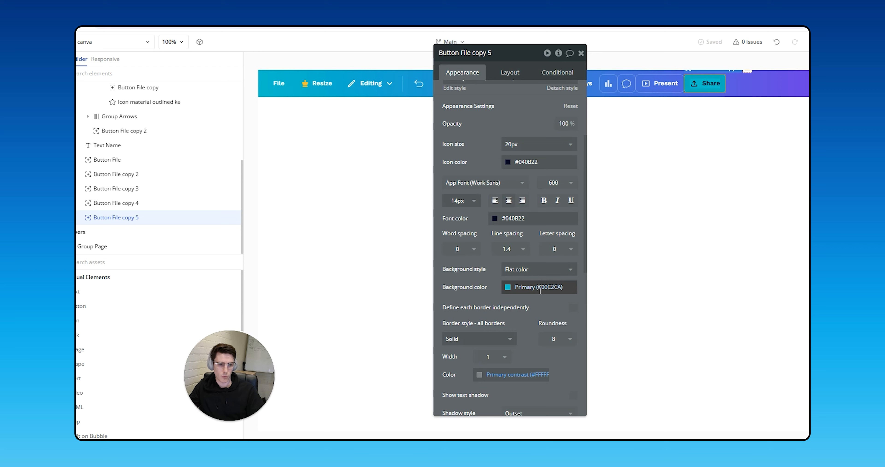
pyautogui.click(526, 287)
pyautogui.click(521, 408)
pyautogui.click(478, 288)
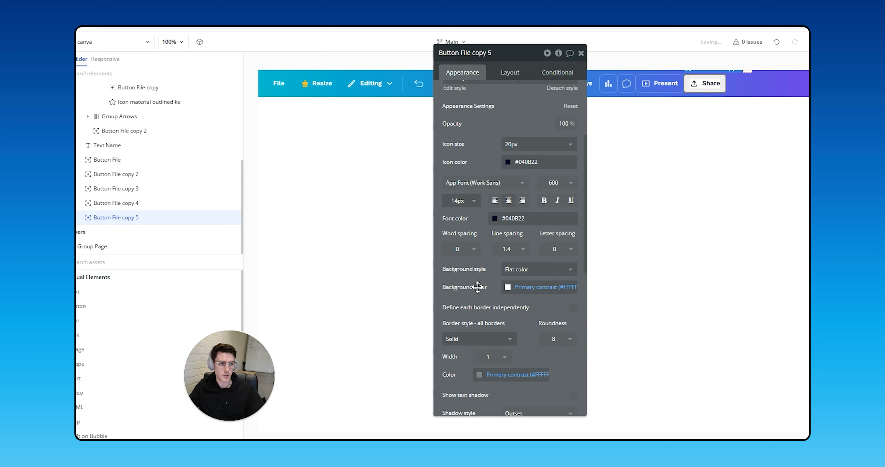
pyautogui.click(776, 167)
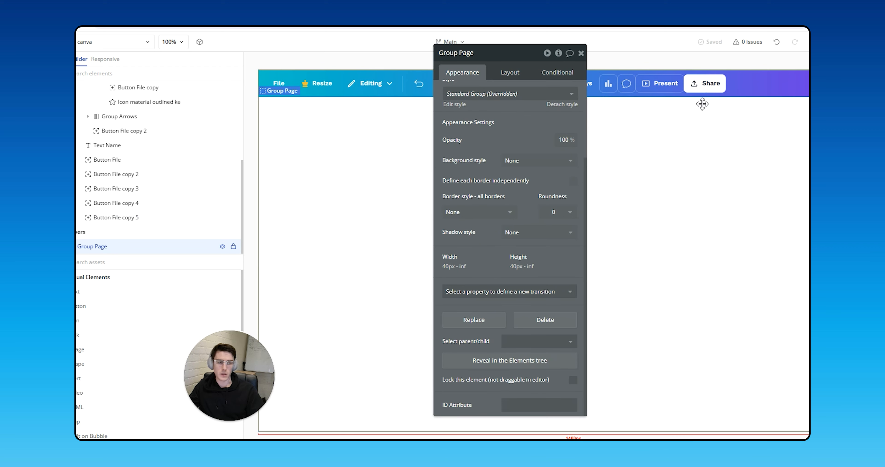
# - Increase the Share button's icon size to 24 px
pyautogui.click(700, 84)
pyautogui.click(698, 85)
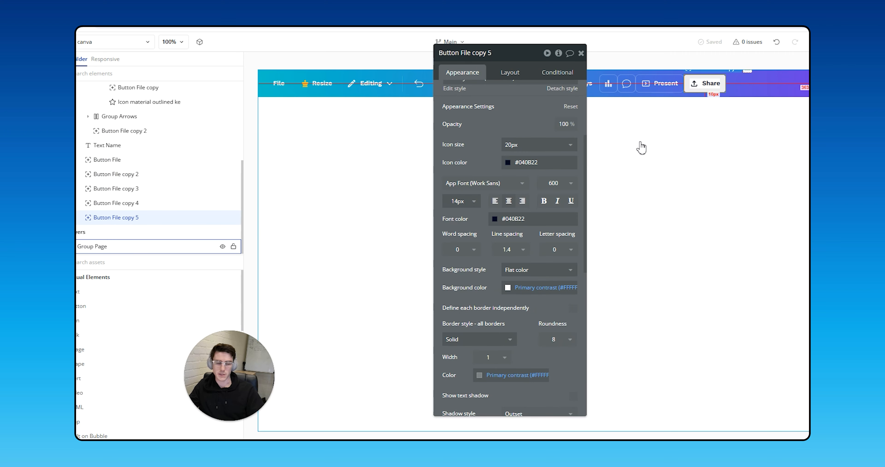
pyautogui.click(515, 145)
pyautogui.write('24')
pyautogui.press('Return')
# - Try to set the Share button's font color opacity to 70%
pyautogui.click(527, 224)
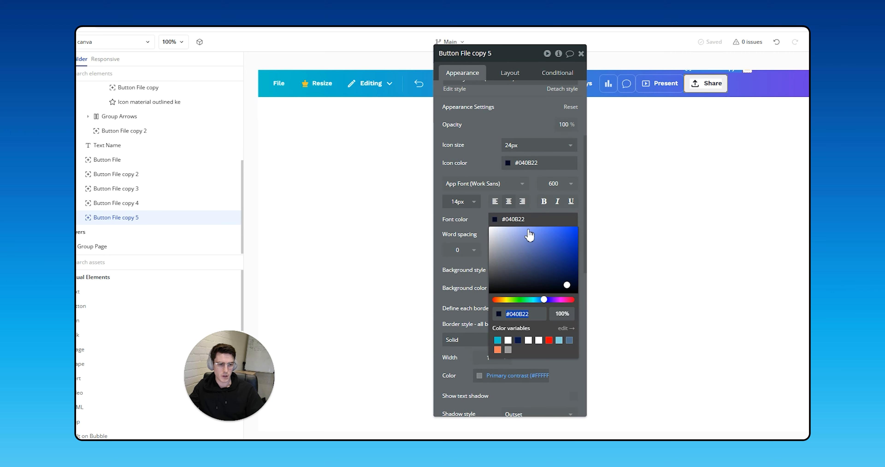
pyautogui.click(560, 315)
pyautogui.write('70')
pyautogui.press('Tab')
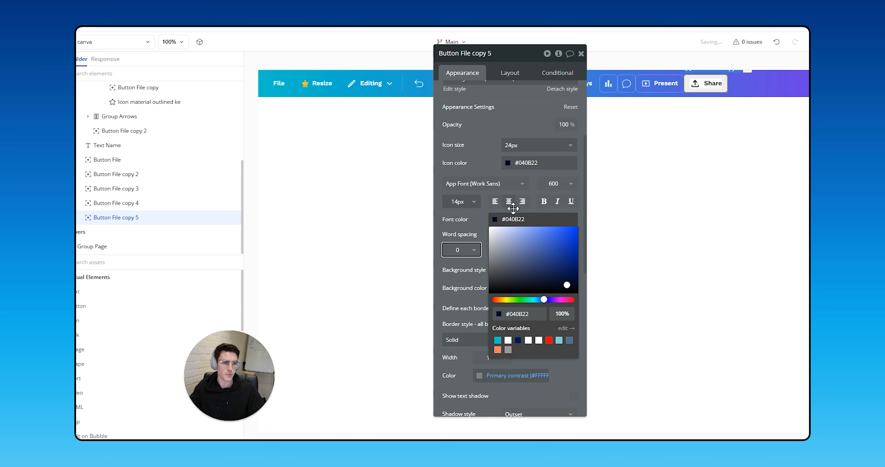
# - Set the Share button's font color opacity to 75%, and raise it to 80%
pyautogui.click(489, 164)
pyautogui.click(515, 219)
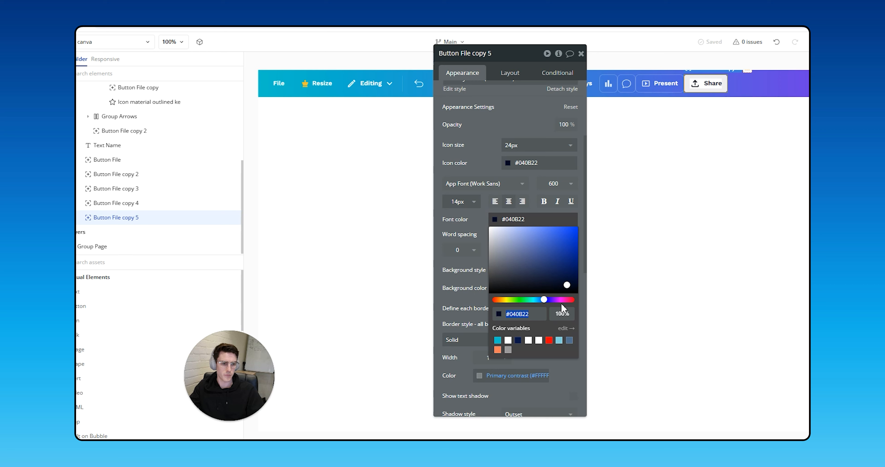
pyautogui.click(565, 315)
pyautogui.write('75')
pyautogui.press('Tab')
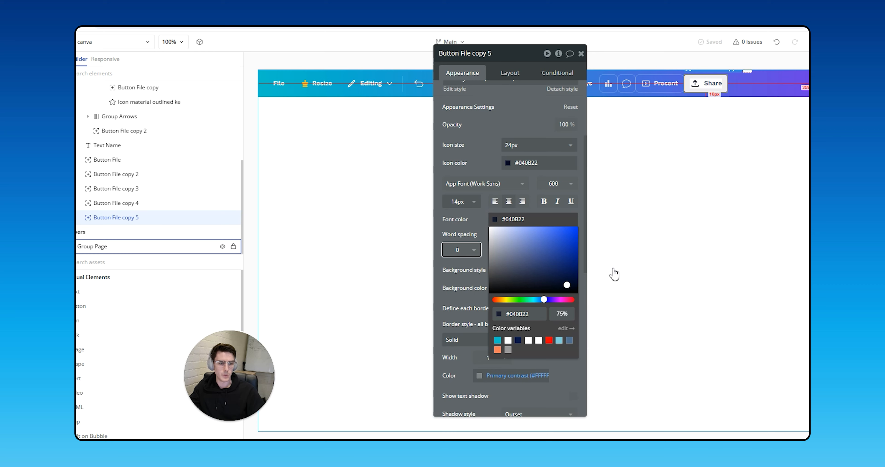
pyautogui.click(564, 314)
pyautogui.write('80')
# - Set the opacity of the Share button's icon color to 80%
pyautogui.click(536, 161)
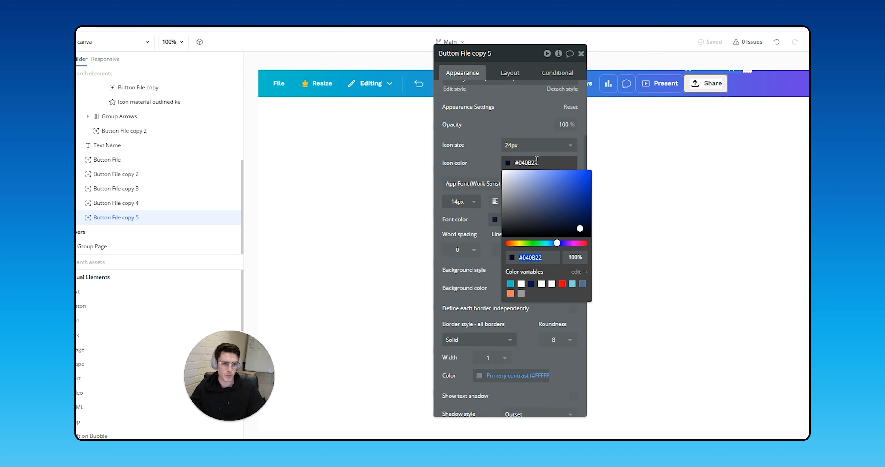
pyautogui.click(575, 257)
pyautogui.write('80')
pyautogui.press('Tab')
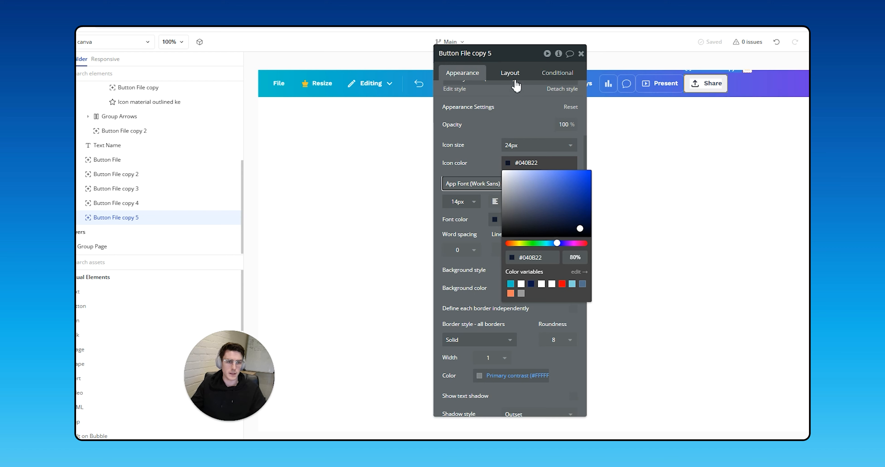
# - Set the Share button's icon-to-label gap to 4 and its icon size to 26 px
pyautogui.click(510, 73)
pyautogui.click(567, 140)
pyautogui.write('4')
pyautogui.press('Tab')
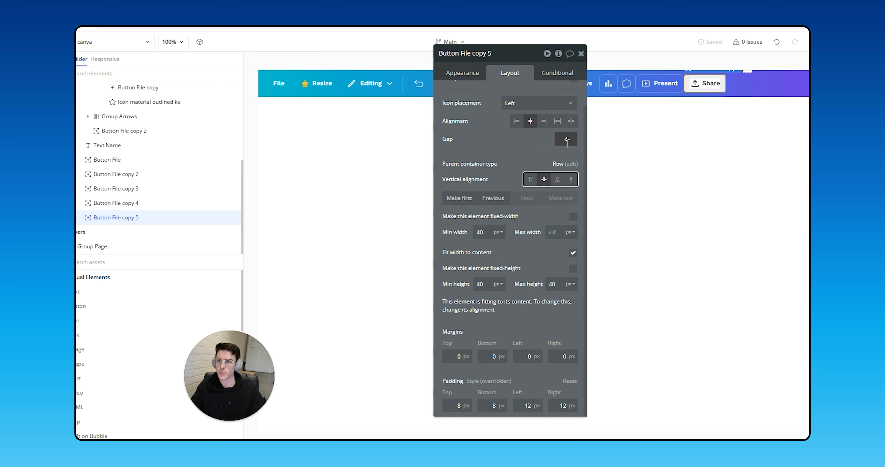
pyautogui.click(462, 73)
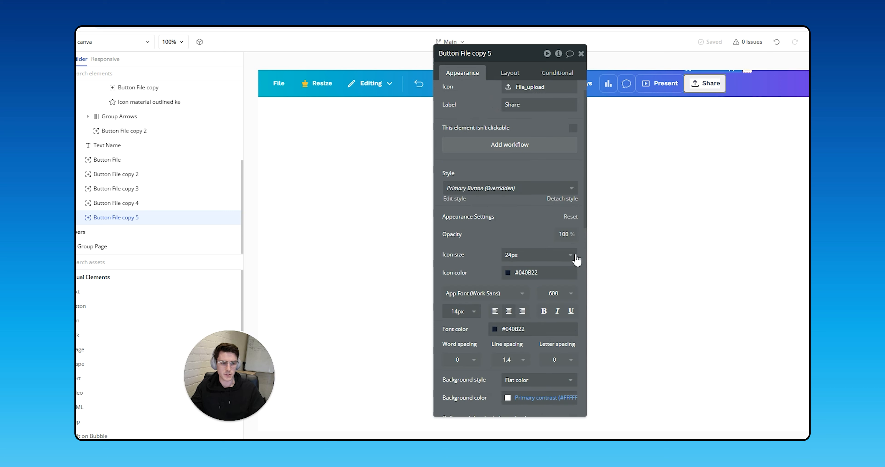
pyautogui.doubleClick(513, 255)
pyautogui.write('26')
pyautogui.press('Return')
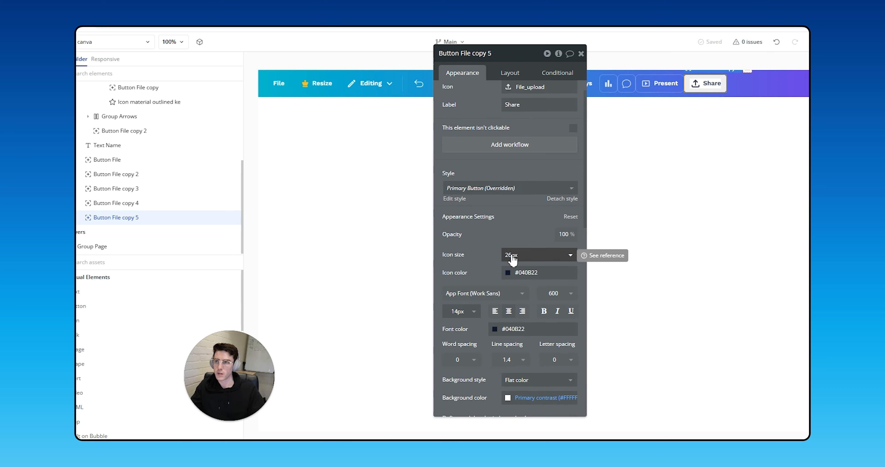
# - Group the Name text and the Try Pro, chart, chat, Present and Share buttons in a row container
pyautogui.click(757, 88)
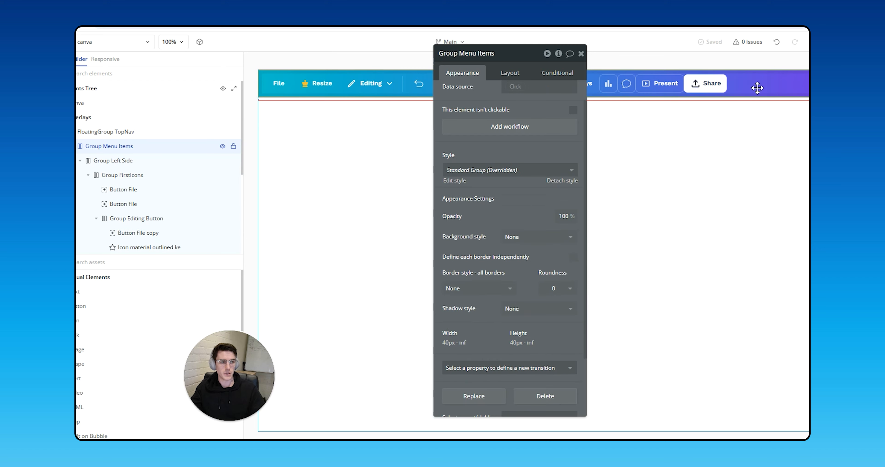
pyautogui.moveTo(557, 105); pyautogui.dragTo(402, 97)
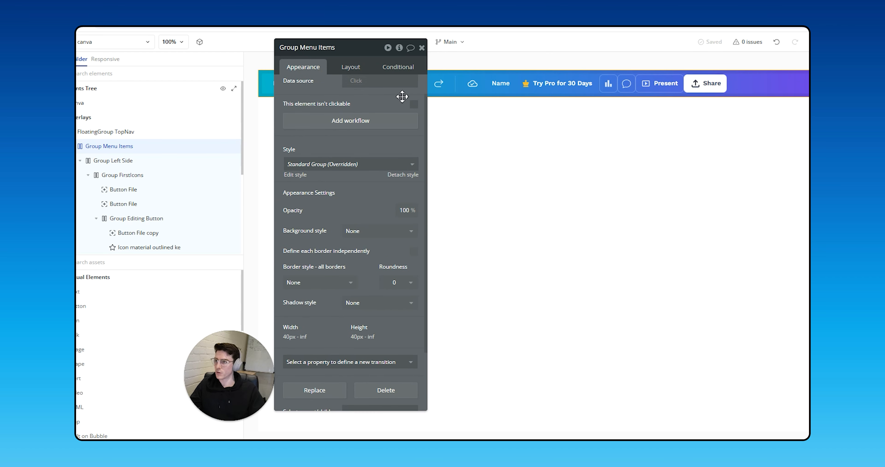
pyautogui.click(501, 86)
pyautogui.keyDown('shift'); pyautogui.click(591, 90); pyautogui.keyUp('shift')
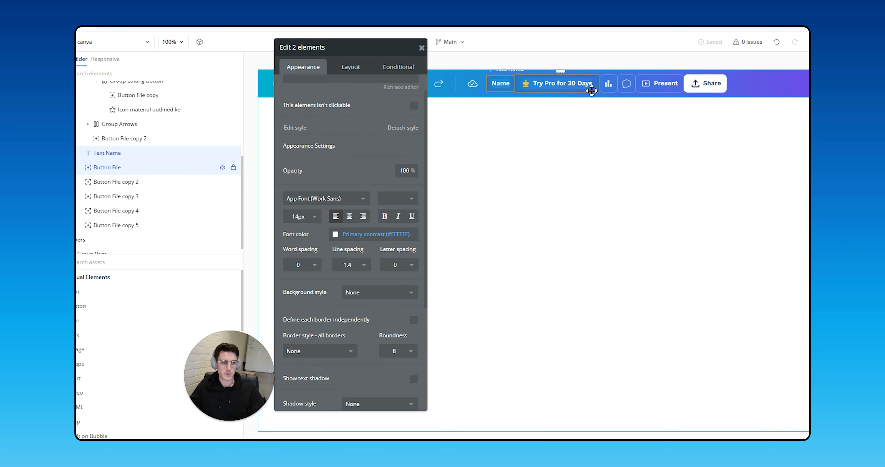
pyautogui.keyDown('shift'); pyautogui.click(607, 90); pyautogui.keyUp('shift')
pyautogui.keyDown('shift'); pyautogui.click(626, 90); pyautogui.keyUp('shift')
pyautogui.keyDown('shift'); pyautogui.click(650, 90); pyautogui.keyUp('shift')
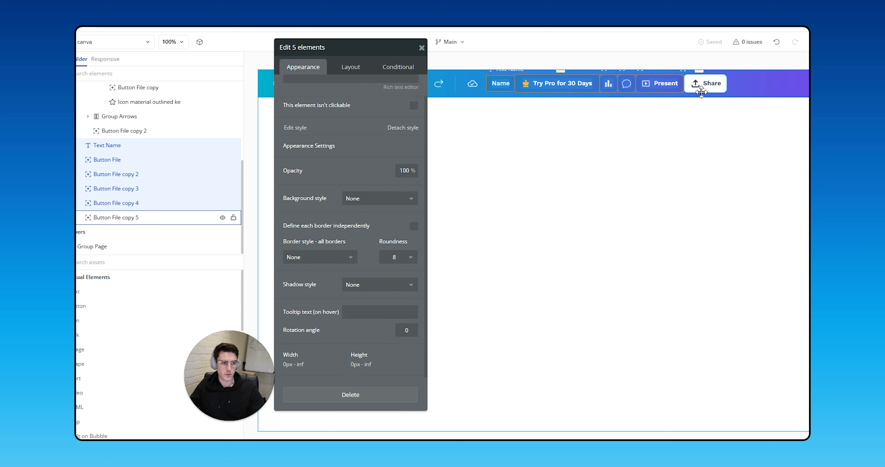
pyautogui.keyDown('shift'); pyautogui.click(701, 92); pyautogui.keyUp('shift')
pyautogui.rightClick(700, 92)
pyautogui.moveTo(753, 150)
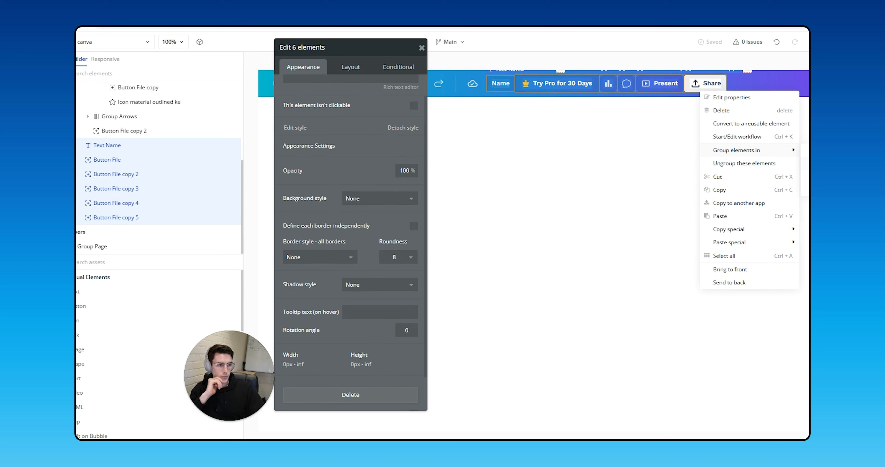
pyautogui.click(806, 165)
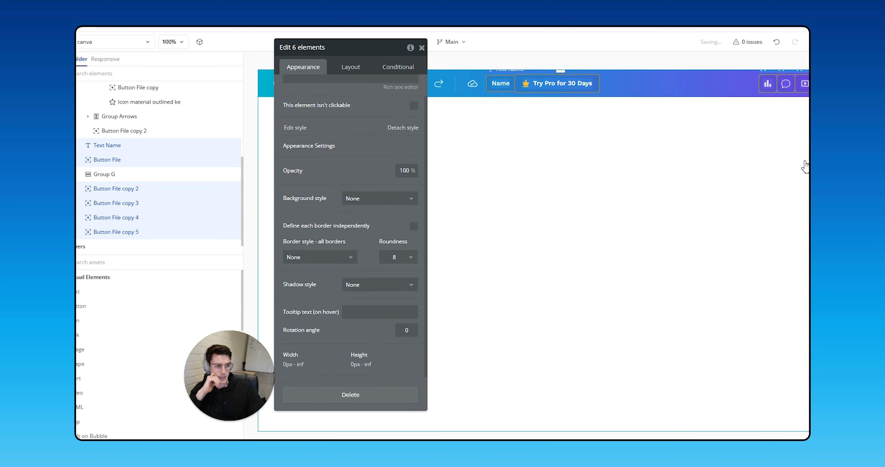
# - Right-align the new group's contents with its width fitted to content, and space Group Menu Items' contents to opposite ends
pyautogui.click(352, 67)
pyautogui.click(384, 81)
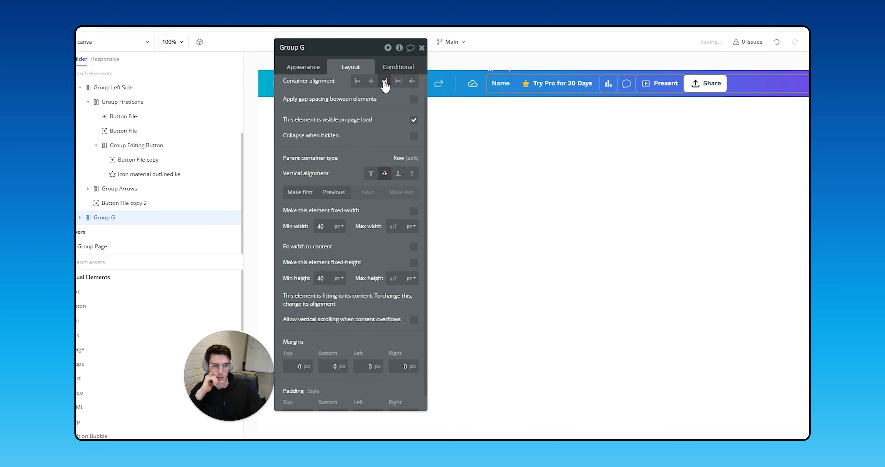
pyautogui.click(417, 249)
pyautogui.click(750, 87)
pyautogui.click(411, 80)
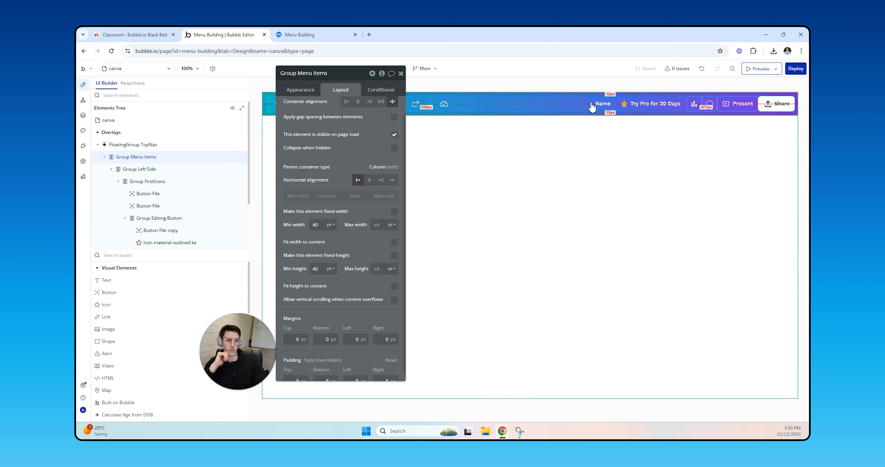
# - Apply gap spacing between the elements of Group G, with a column gap of 8 px
pyautogui.click(615, 109)
pyautogui.click(237, 163)
pyautogui.click(394, 138)
pyautogui.click(389, 167)
pyautogui.write('4')
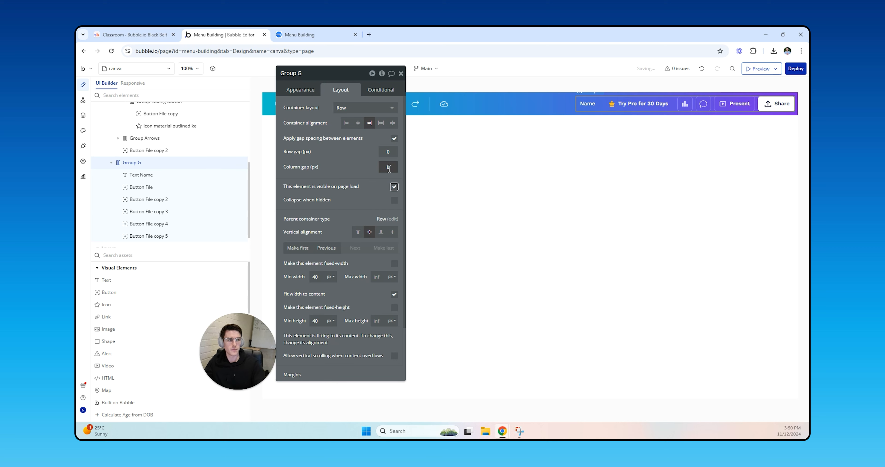
# - Check the top nav in the preview page, and delete the Share button's "This Button is hovered" condition
pyautogui.click(295, 35)
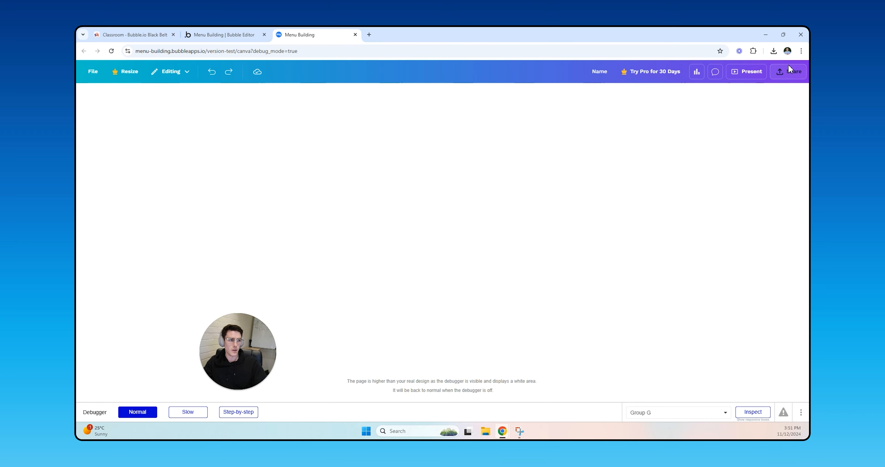
pyautogui.click(232, 36)
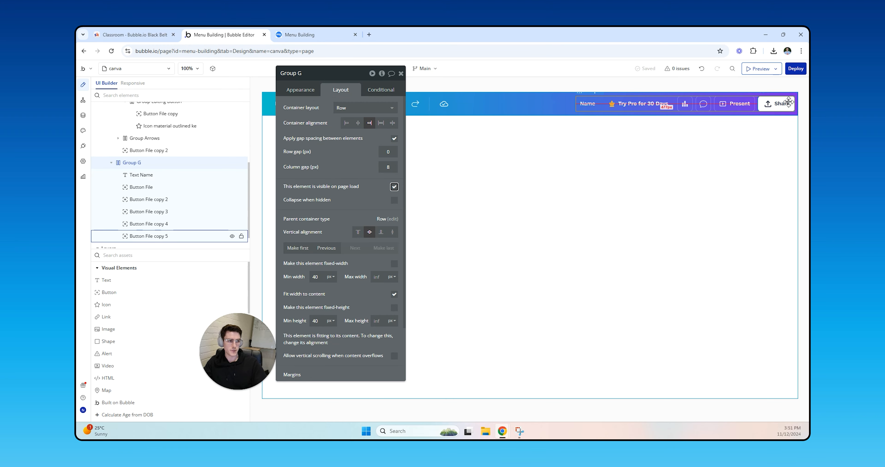
pyautogui.click(777, 103)
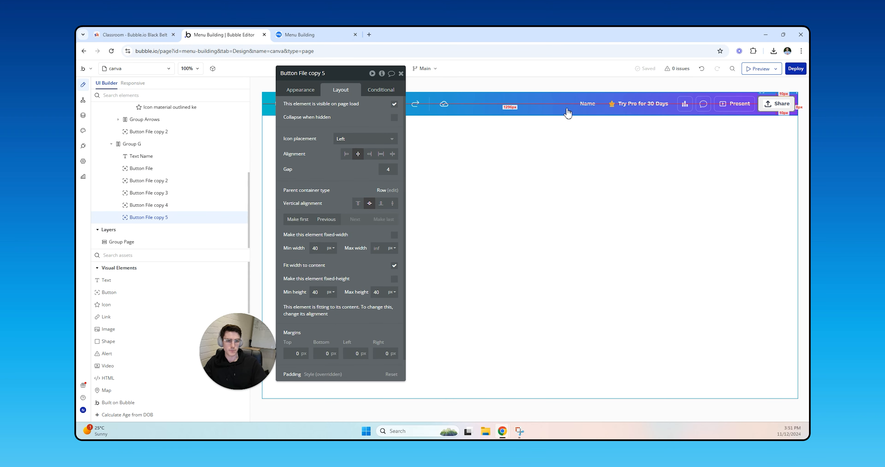
pyautogui.click(299, 91)
pyautogui.click(378, 90)
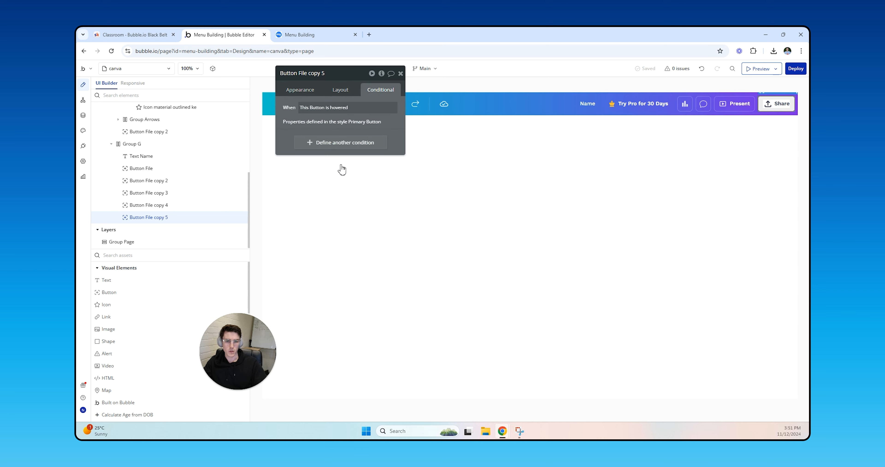
pyautogui.click(300, 90)
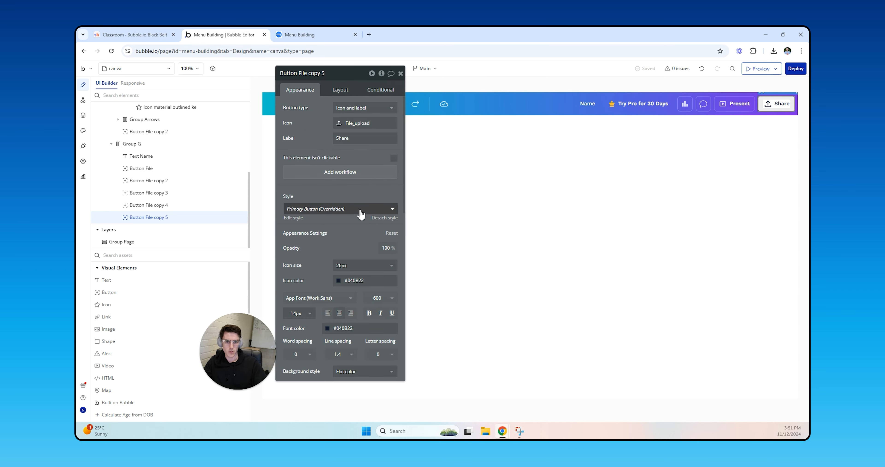
pyautogui.click(373, 91)
pyautogui.click(392, 105)
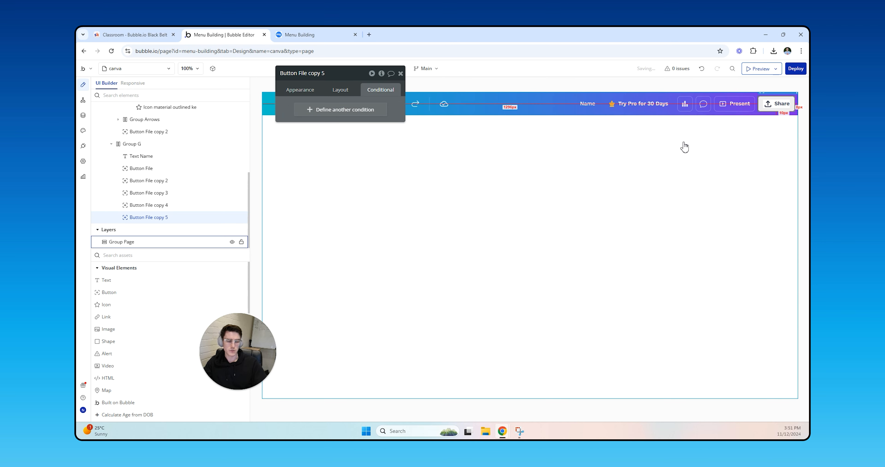
# - Add a floating group to the page and name it FloatingGroup Side Nav
pyautogui.doubleClick(532, 199)
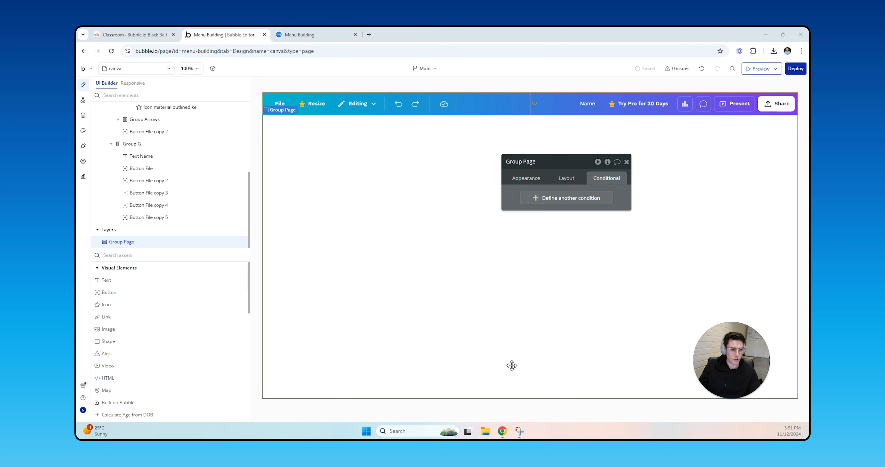
pyautogui.click(174, 257)
pyautogui.write('floa')
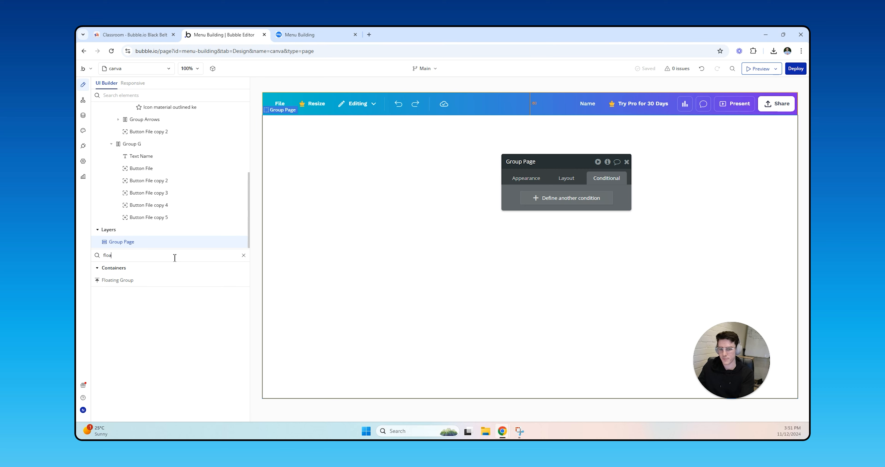
pyautogui.click(117, 279)
pyautogui.click(298, 245)
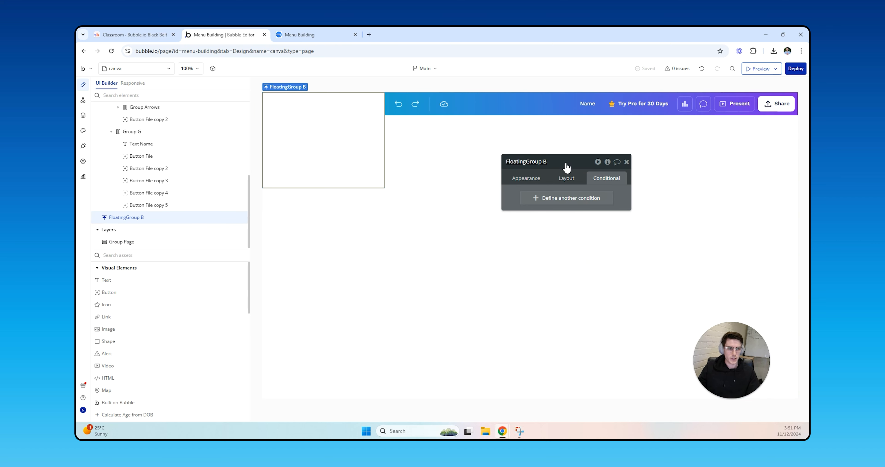
pyautogui.press('Return')
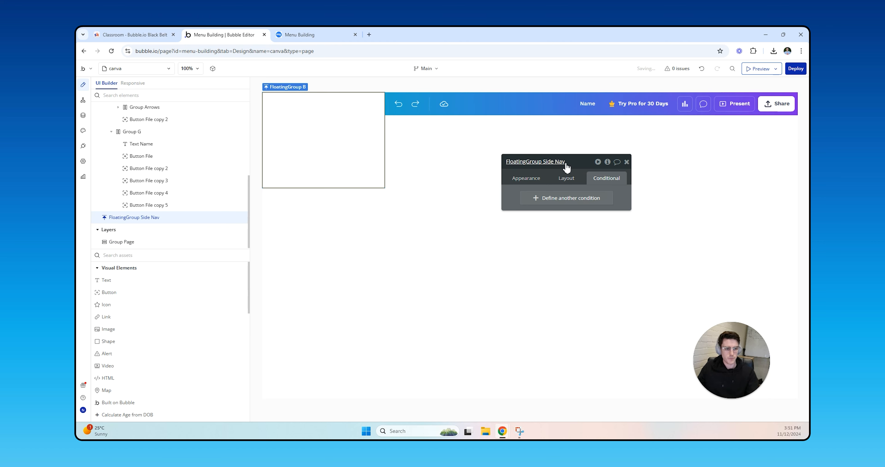
pyautogui.click(570, 197)
pyautogui.click(566, 178)
pyautogui.click(607, 179)
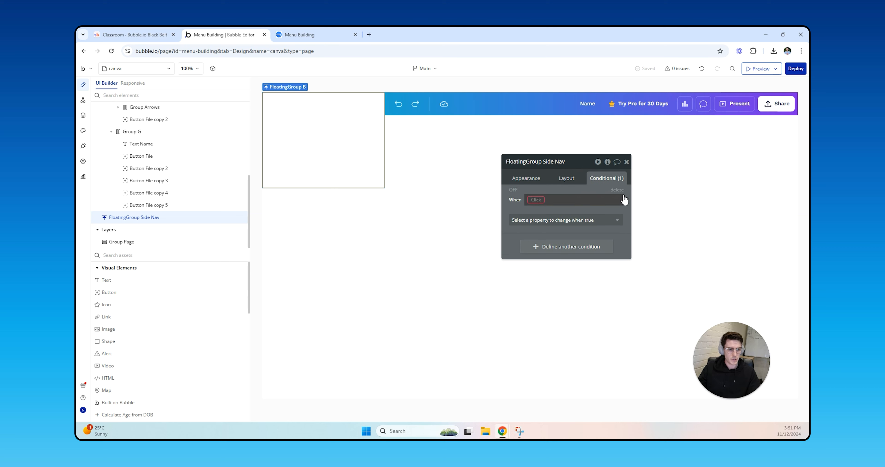
# - Give the side nav a fixed width of 100 px and a minimum height of 0, without fitting its height to content
pyautogui.click(563, 177)
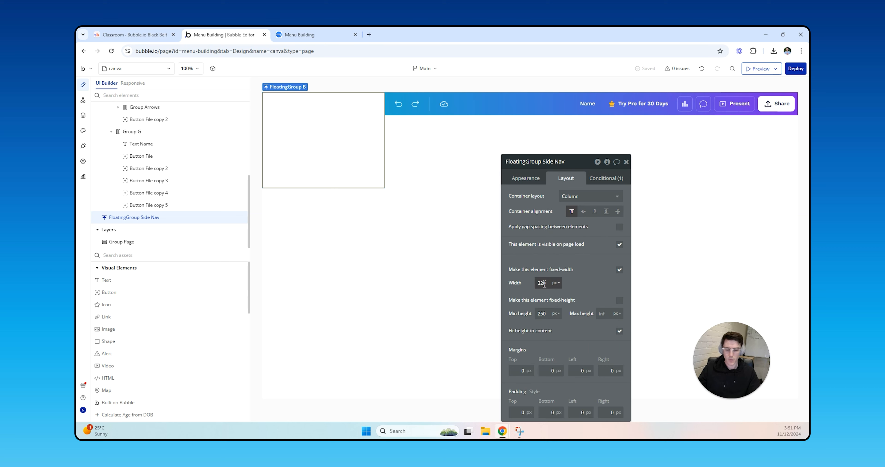
pyautogui.write('80')
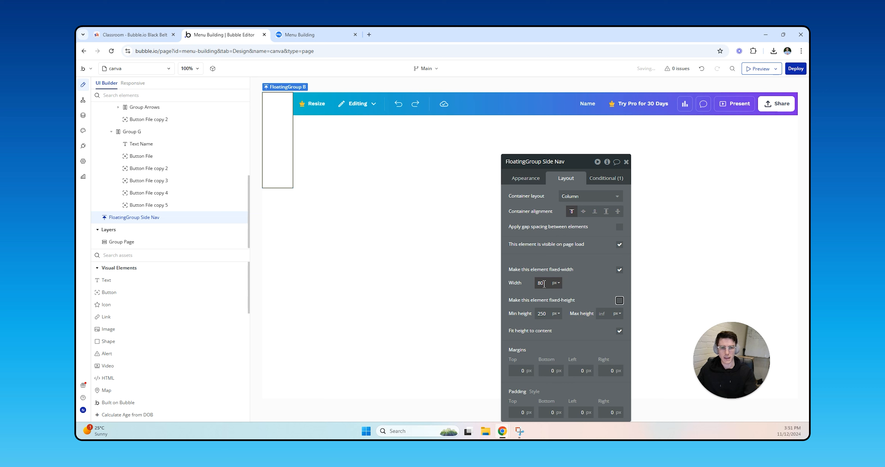
pyautogui.press('Tab')
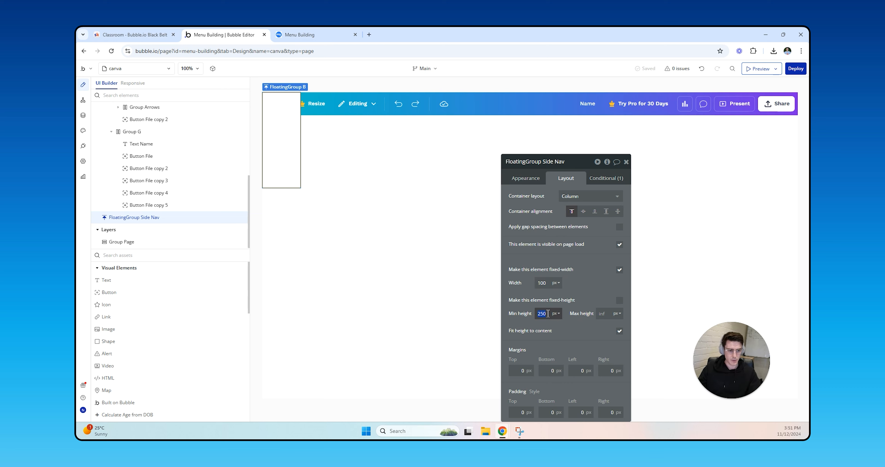
pyautogui.click(620, 331)
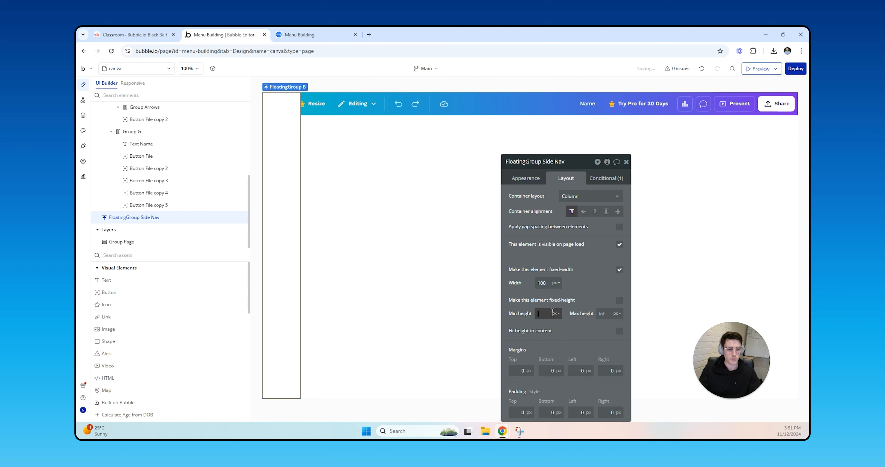
# - Check the height of FloatingGroup TopNav and give the side nav a matching top margin of 60 px
pyautogui.click(460, 113)
pyautogui.scroll(-5, 603, 340)
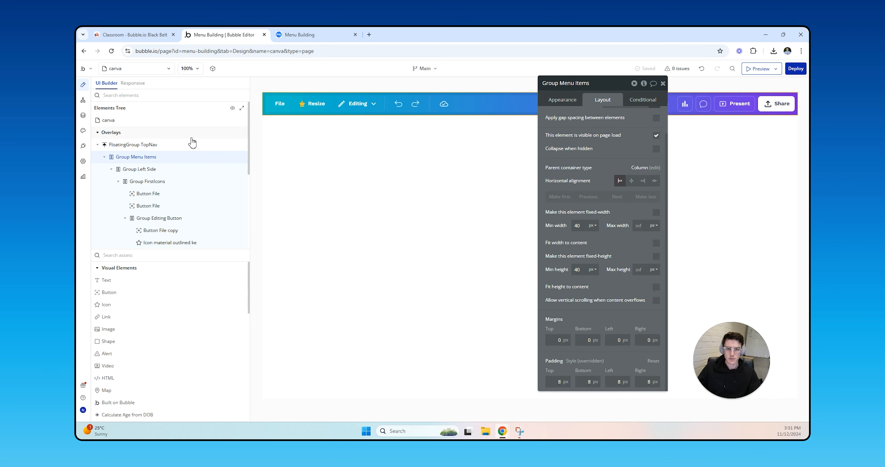
pyautogui.click(192, 144)
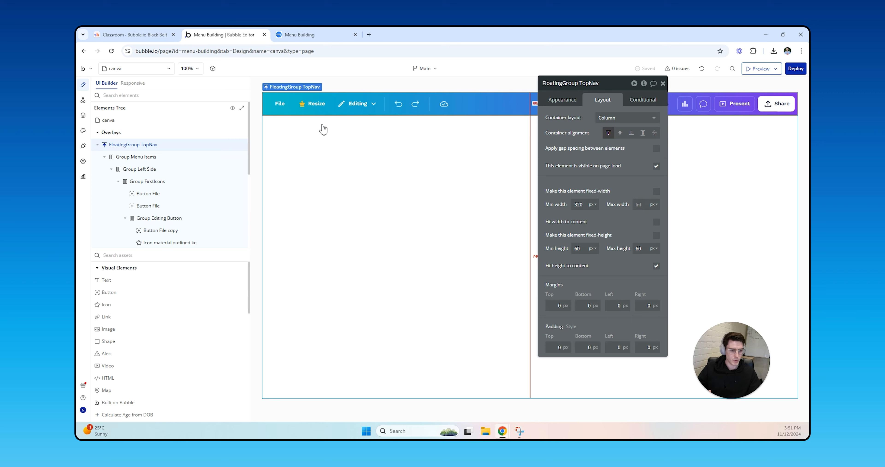
pyautogui.click(271, 159)
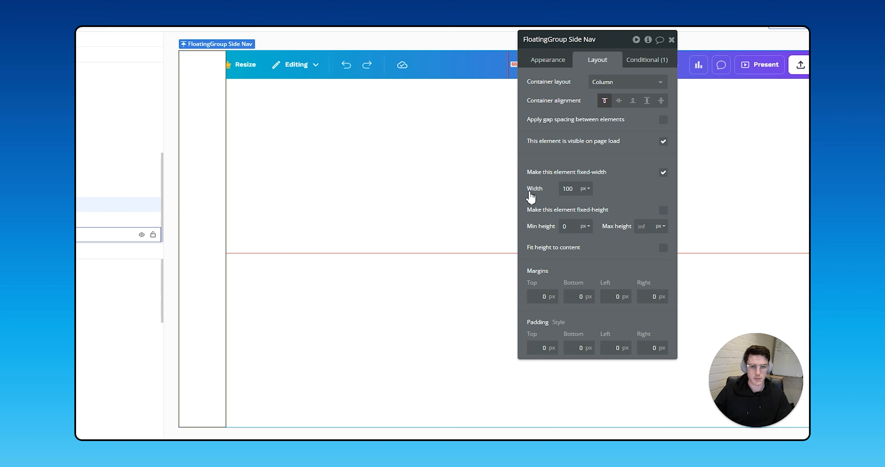
pyautogui.click(546, 298)
pyautogui.write('60')
pyautogui.press('Tab')
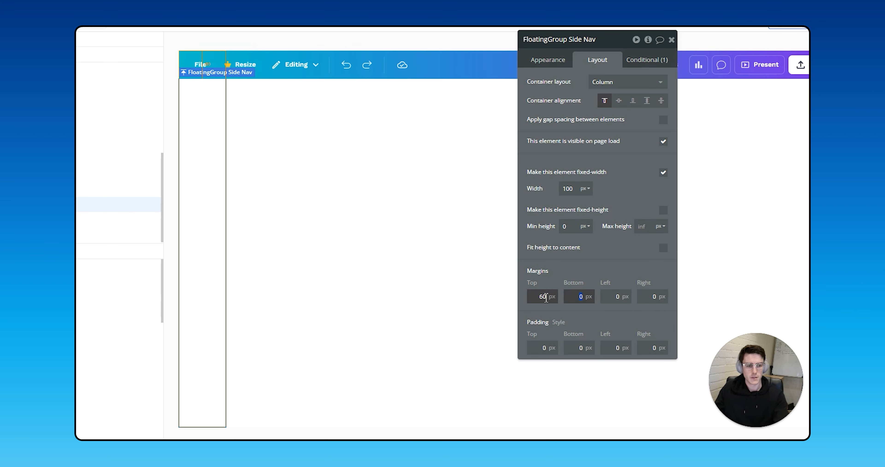
# - Set the side nav's top and bottom padding to 24 px each
pyautogui.click(226, 187)
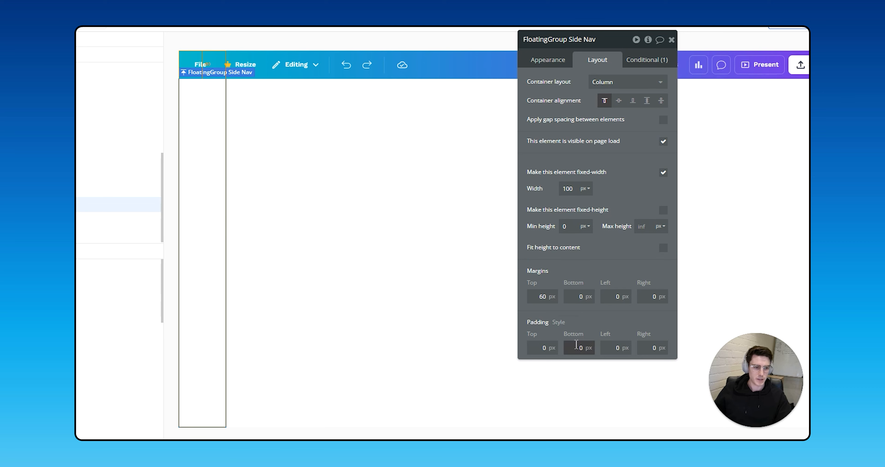
pyautogui.write('24')
pyautogui.press('Tab')
pyautogui.write('24')
pyautogui.press('Tab')
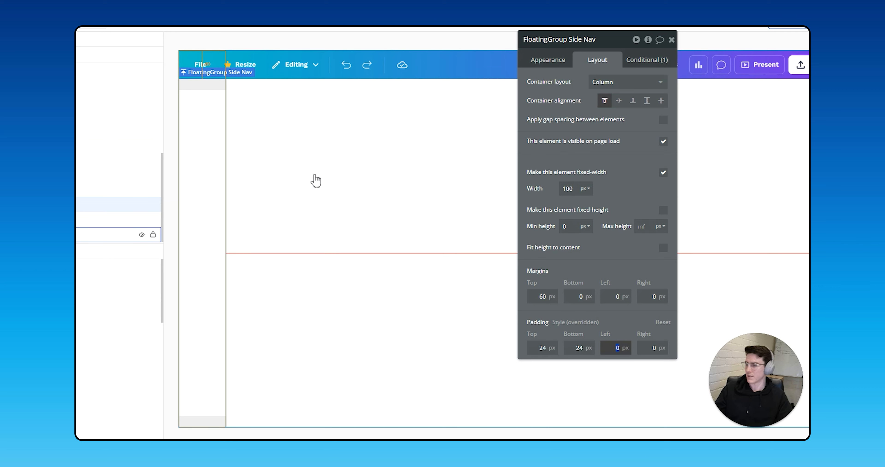
# - Change the side nav's top and bottom padding to 16 px each
pyautogui.doubleClick(546, 346)
pyautogui.write('16')
pyautogui.press('Tab')
pyautogui.write('1')
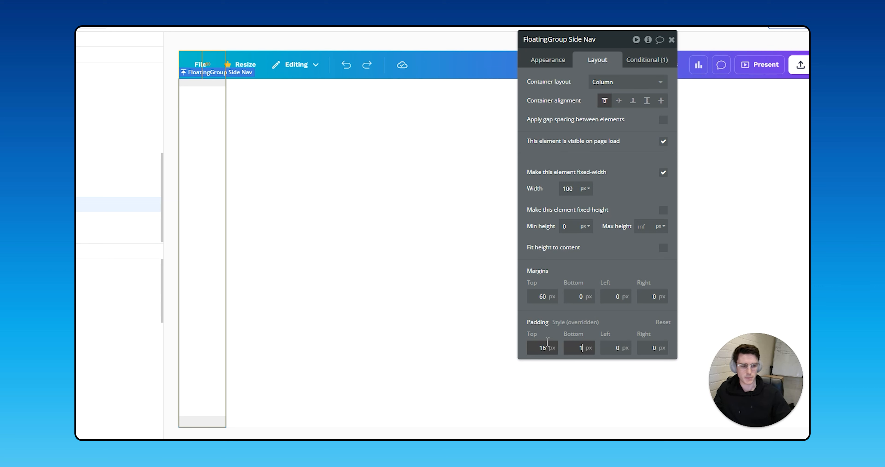
pyautogui.write('6')
pyautogui.press('Tab')
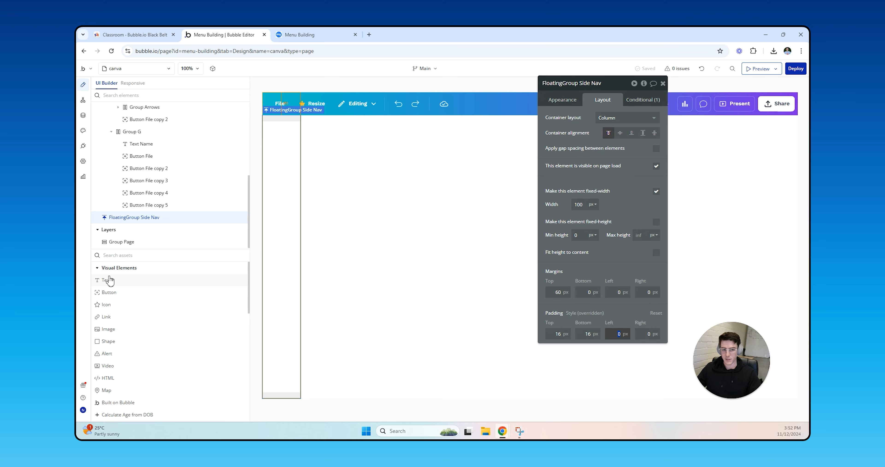
# - Add a horizontally centred icon to the side nav, using the outlined Material icon Auto_awesome_mosaic
pyautogui.click(132, 310)
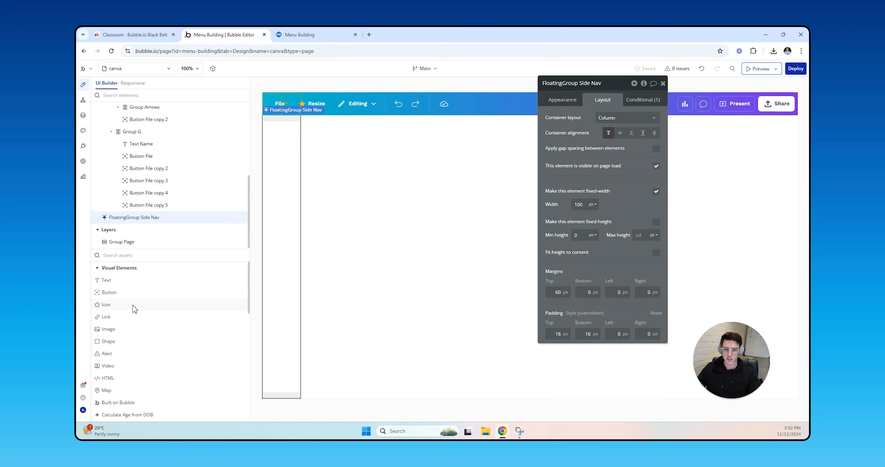
pyautogui.click(295, 159)
pyautogui.click(613, 117)
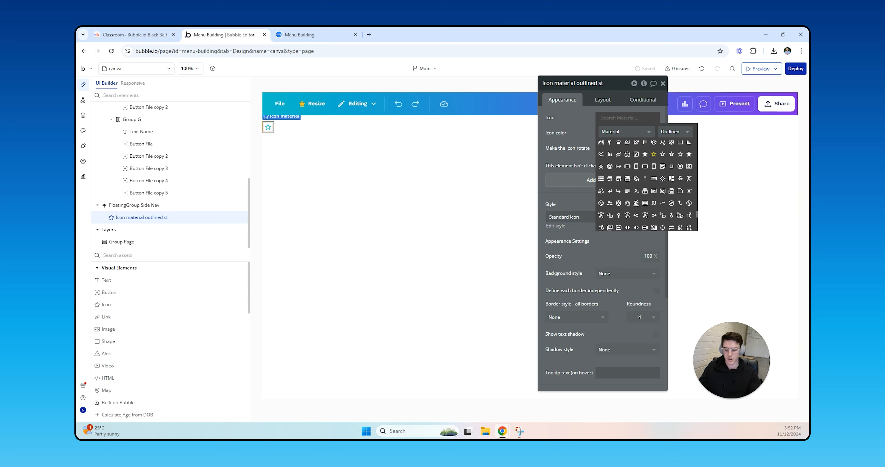
pyautogui.write('mosaic')
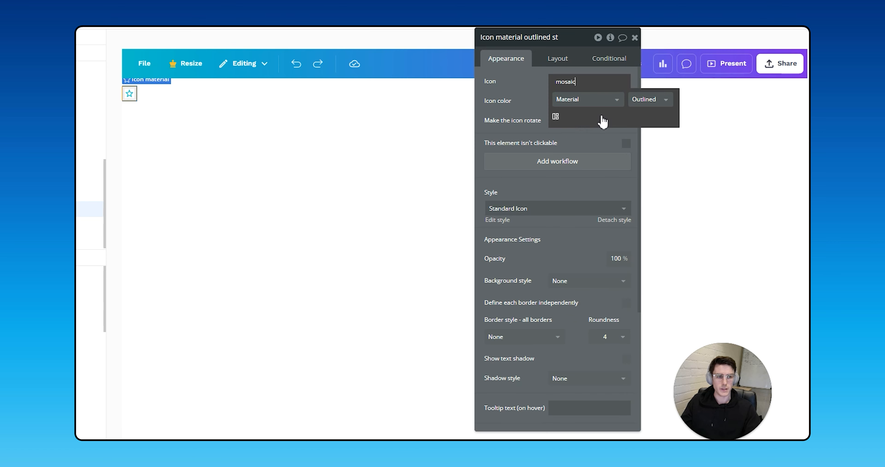
pyautogui.click(555, 117)
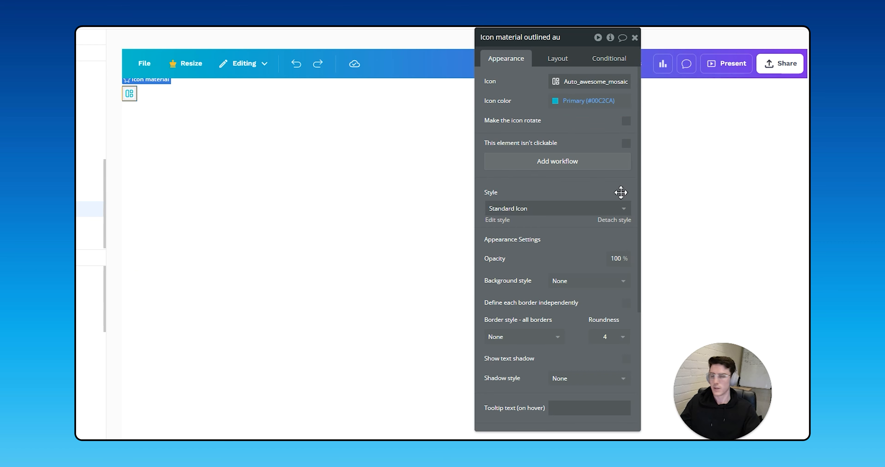
pyautogui.click(570, 59)
pyautogui.click(608, 135)
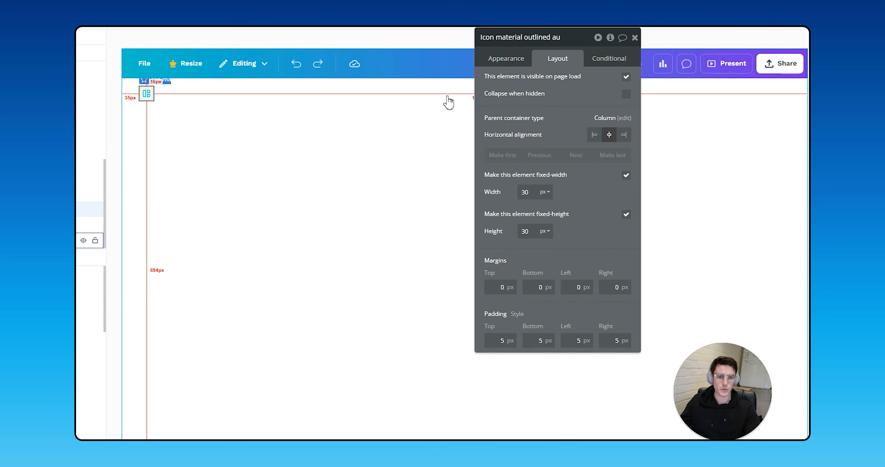
# - Add a text element reading Design below the side nav icon, with font size 12px and weight 500
pyautogui.click(79, 289)
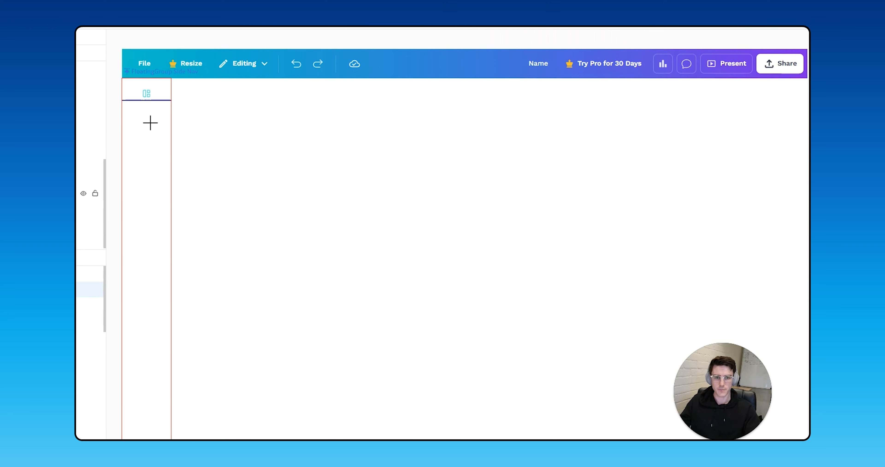
pyautogui.click(150, 124)
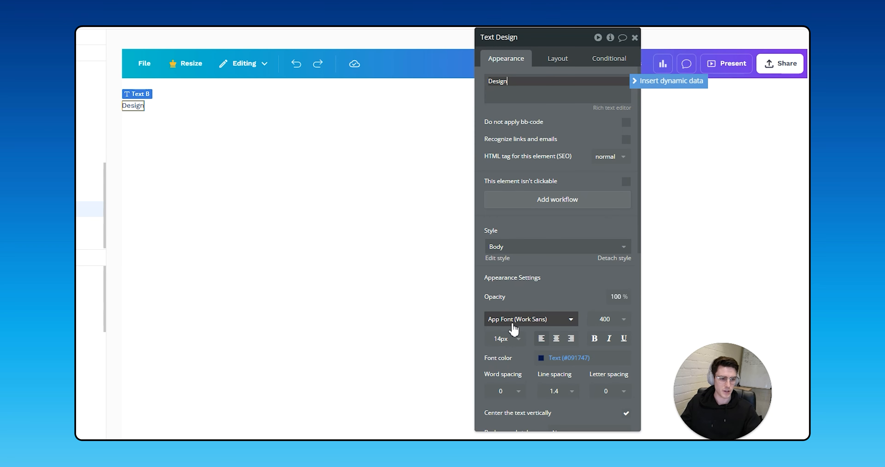
pyautogui.click(501, 338)
pyautogui.click(498, 347)
pyautogui.click(606, 321)
pyautogui.click(593, 409)
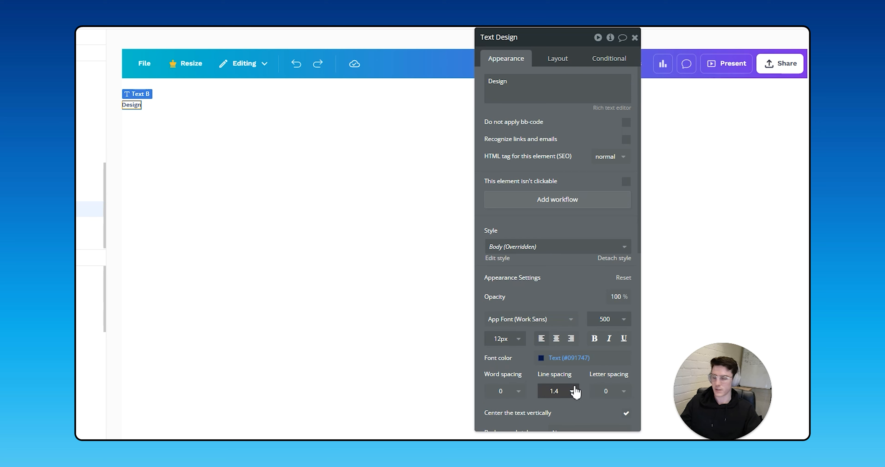
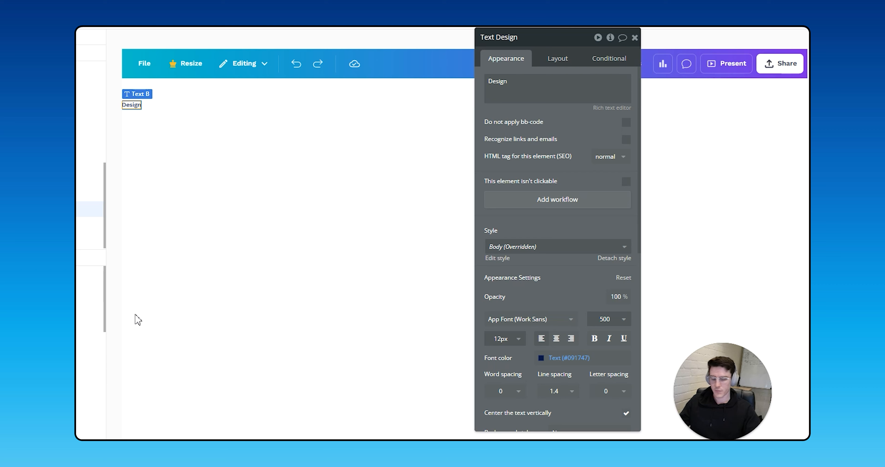
# - Set the Design text's font color to #5A5E61 and centre it horizontally in the side nav
pyautogui.click(591, 358)
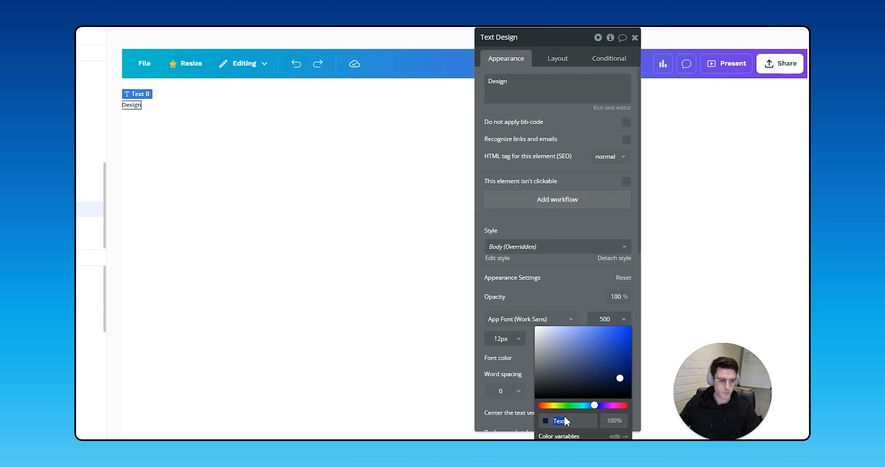
pyautogui.click(539, 294)
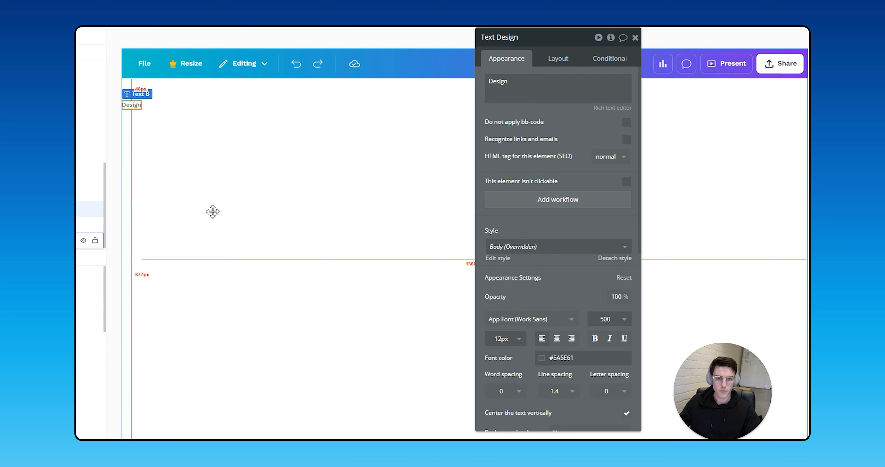
pyautogui.click(134, 109)
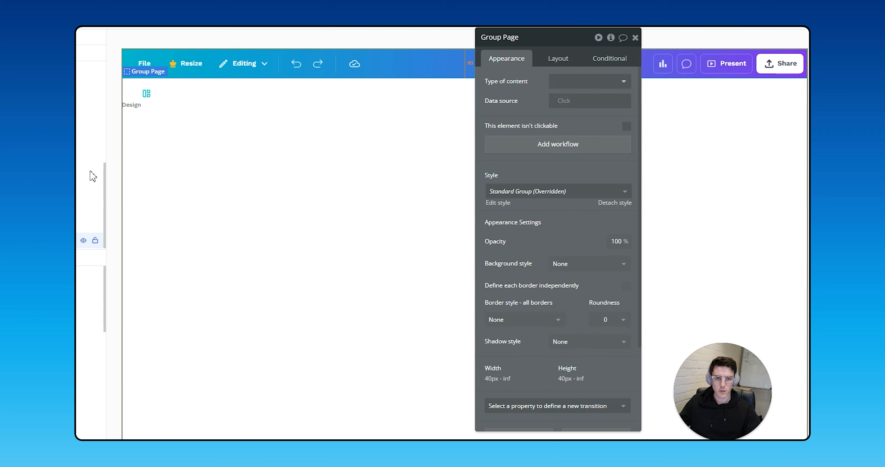
pyautogui.click(130, 217)
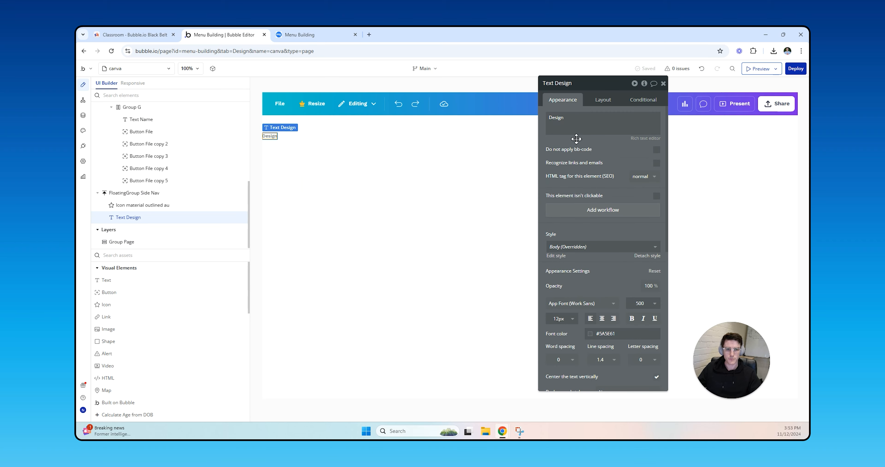
pyautogui.click(603, 100)
pyautogui.click(631, 159)
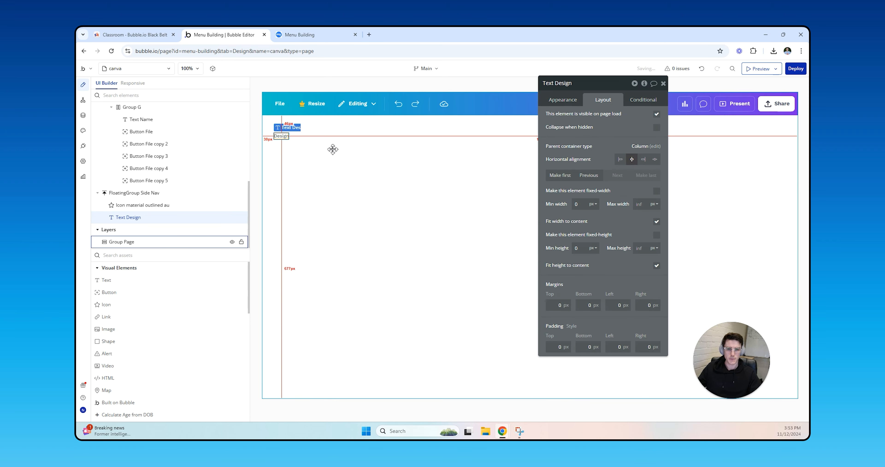
pyautogui.click(333, 149)
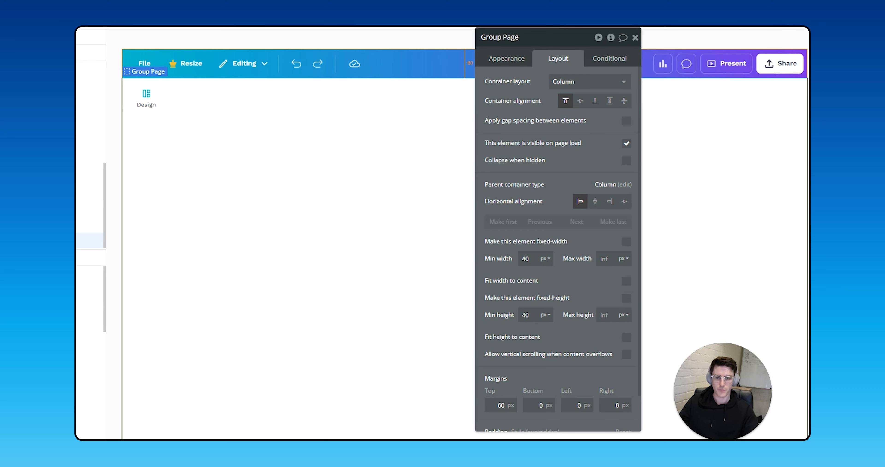
# - Set the color of the side nav icon to #5A5E61
pyautogui.click(98, 145)
pyautogui.click(147, 93)
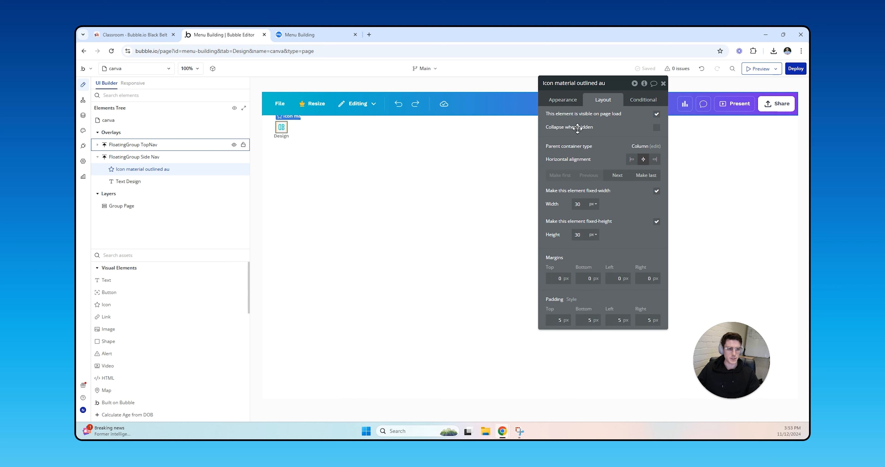
pyautogui.click(510, 59)
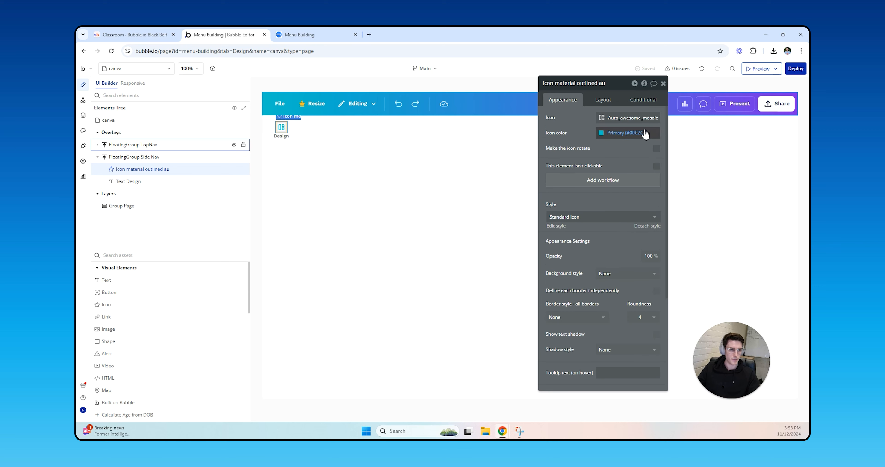
pyautogui.click(645, 133)
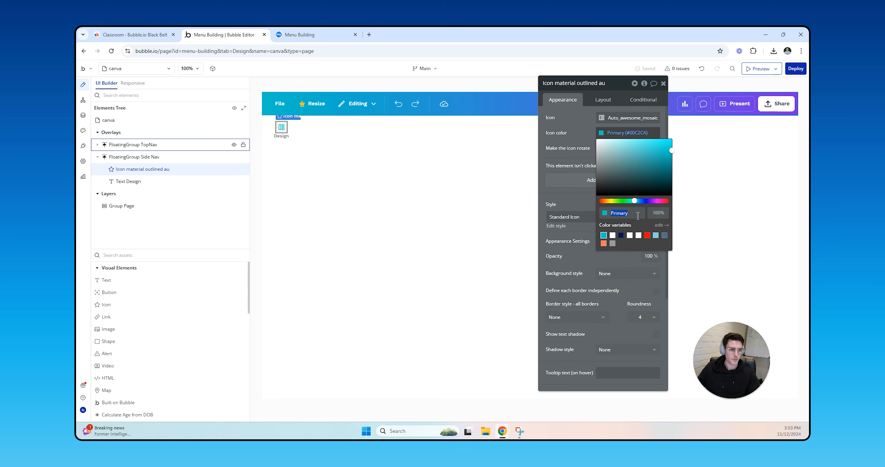
pyautogui.write('5a5e61')
pyautogui.press('Return')
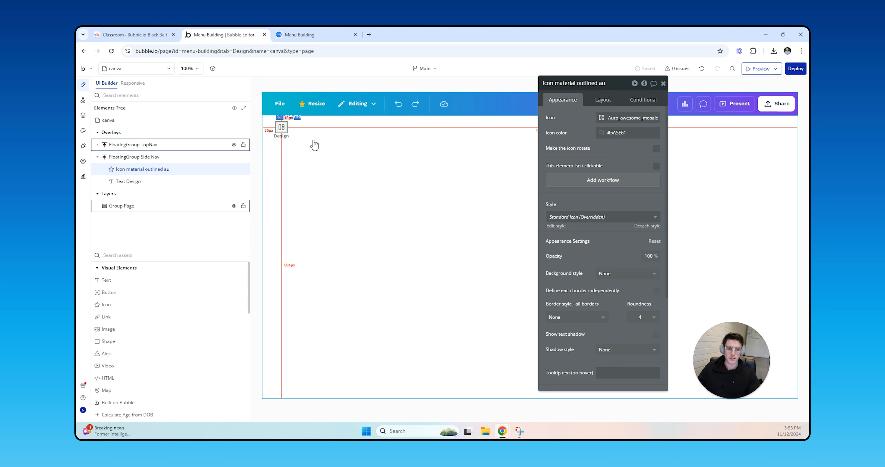
# - Group the icon and the Design text in a column container and apply gap spacing between its elements
pyautogui.keyDown('shift'); pyautogui.click(288, 136); pyautogui.keyUp('shift')
pyautogui.rightClick(288, 136)
pyautogui.moveTo(312, 186)
pyautogui.click(421, 206)
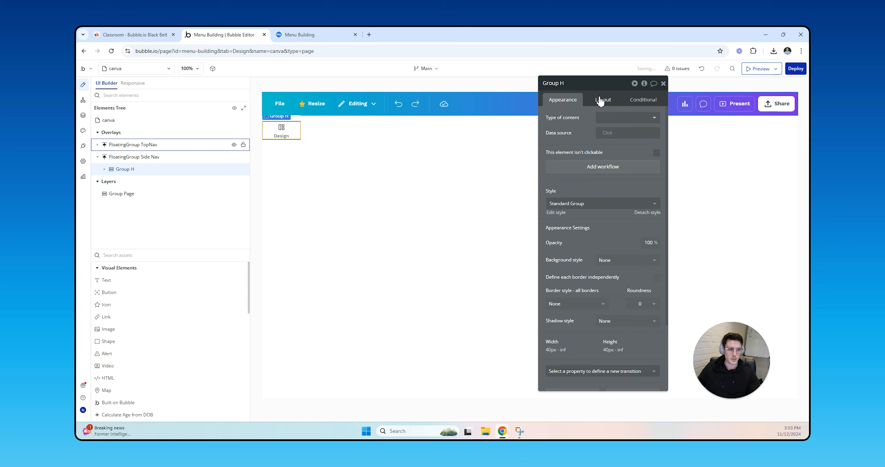
pyautogui.click(602, 100)
pyautogui.click(656, 149)
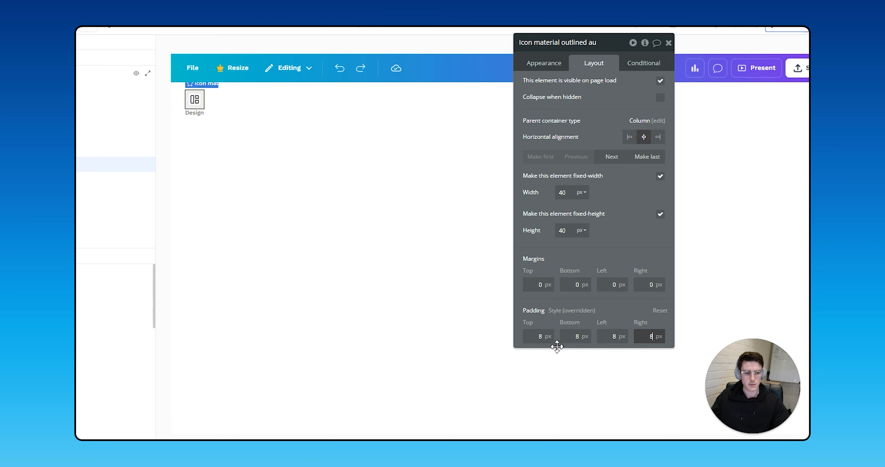
# - Set the icon's padding to 7 px on all four sides
pyautogui.doubleClick(560, 319)
pyautogui.write('7')
pyautogui.click(585, 338)
pyautogui.write('7')
pyautogui.click(615, 338)
pyautogui.write('7')
pyautogui.click(645, 339)
pyautogui.write('7')
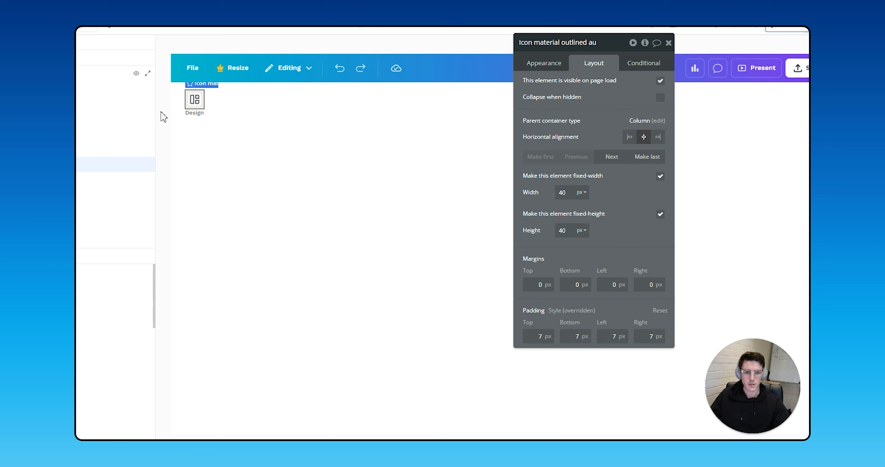
# - Set the Design text's font size to 13px
pyautogui.click(210, 113)
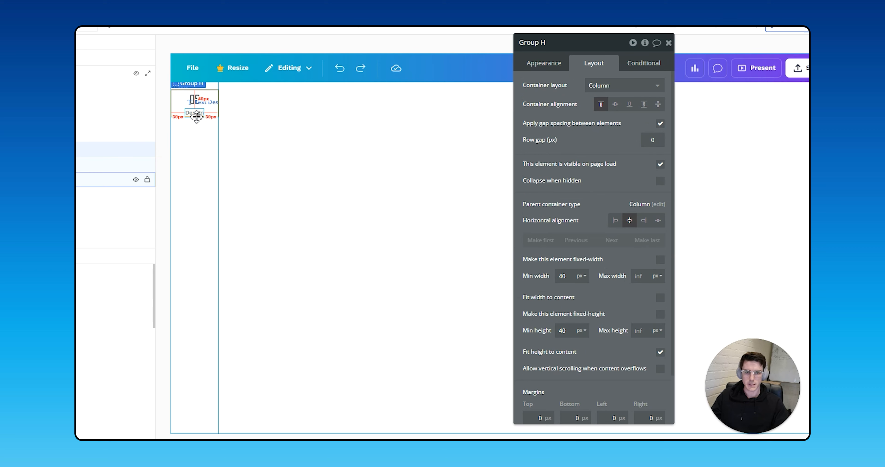
pyautogui.click(206, 112)
pyautogui.click(543, 63)
pyautogui.click(539, 335)
pyautogui.write('13')
pyautogui.press('Return')
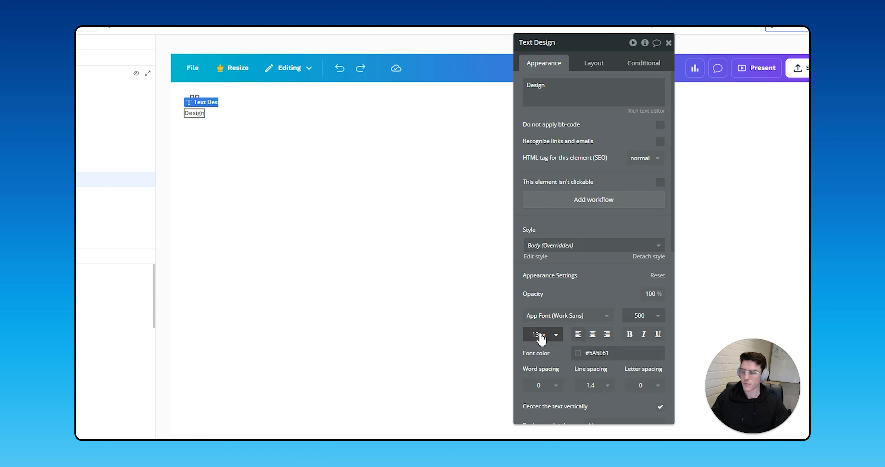
pyautogui.click(358, 209)
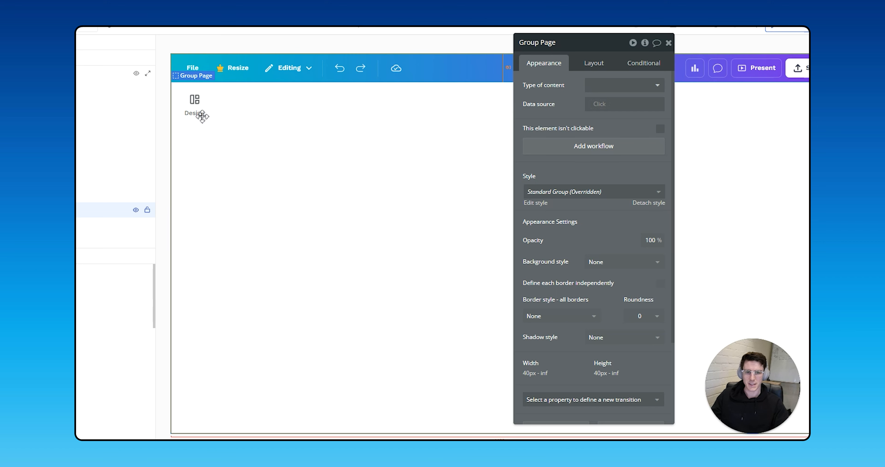
# - Try a letter spacing of -0.5 on the Design text
pyautogui.click(194, 113)
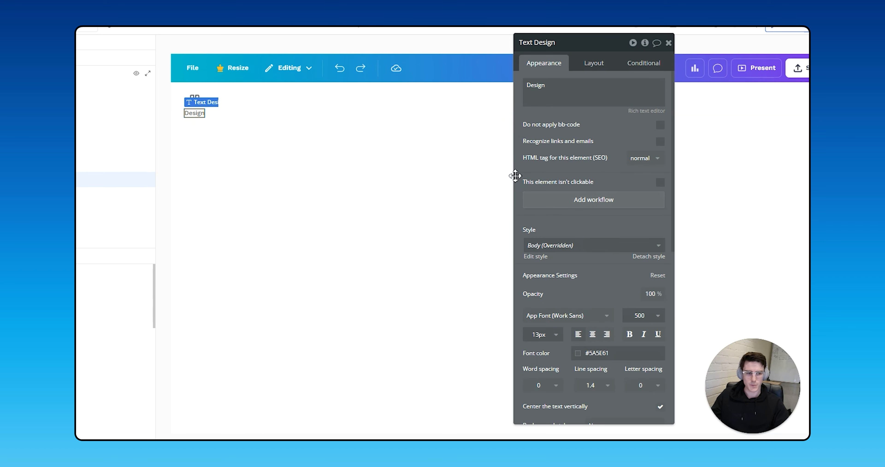
pyautogui.click(647, 390)
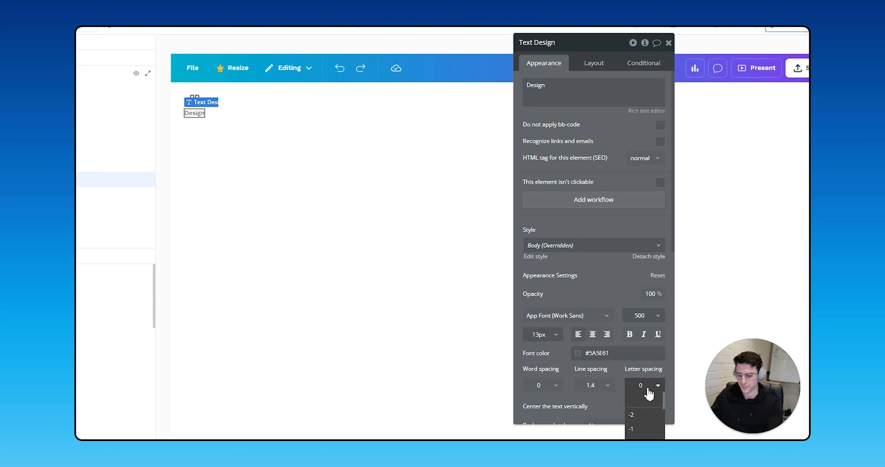
pyautogui.write('.')
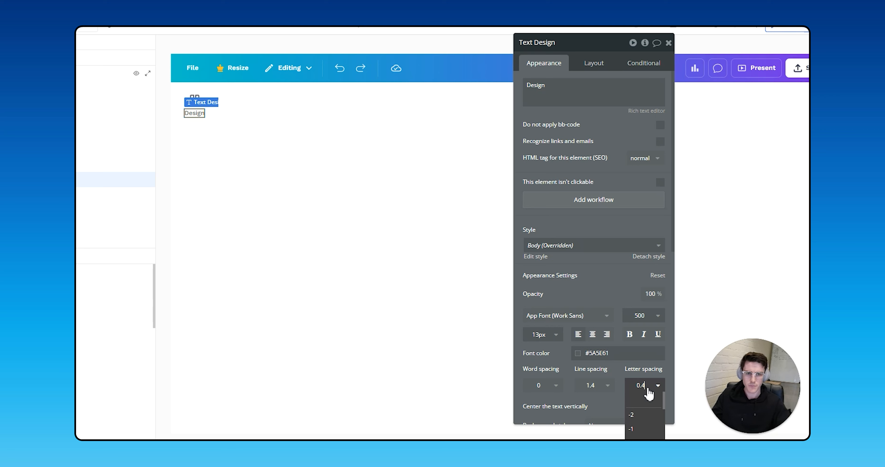
pyautogui.write('4')
pyautogui.press('BackSpace')
pyautogui.press('BackSpace')
pyautogui.press('BackSpace')
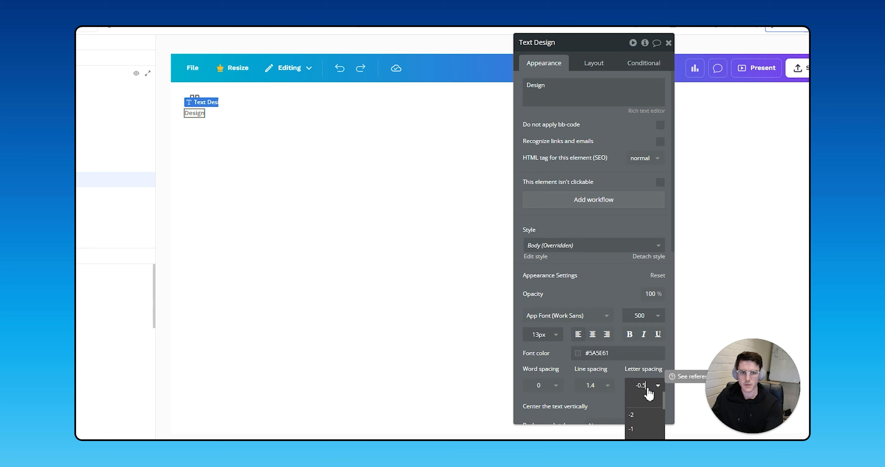
pyautogui.write('-0.5')
pyautogui.press('Return')
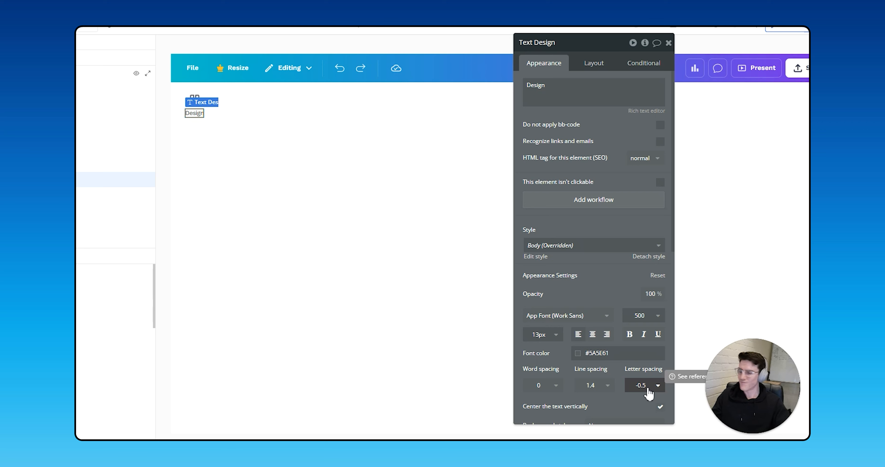
# - Set the Design text's letter spacing to -0.3
pyautogui.click(649, 394)
pyautogui.press('BackSpace')
pyautogui.write('3')
pyautogui.press('Return')
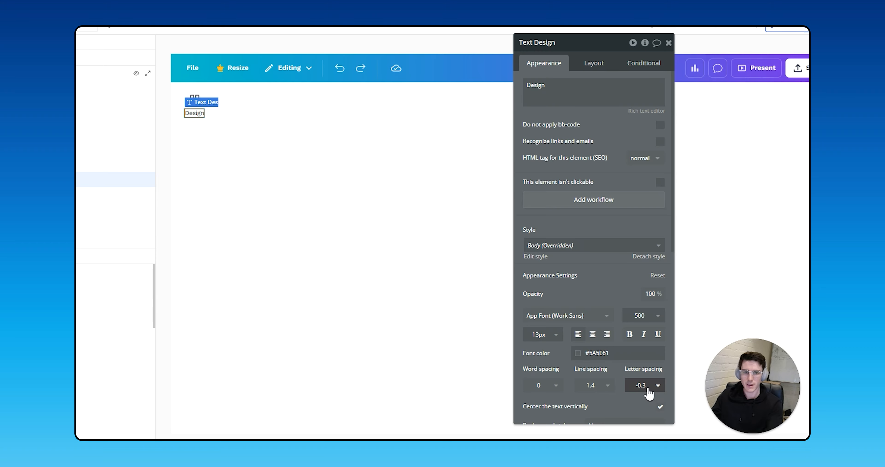
pyautogui.click(288, 295)
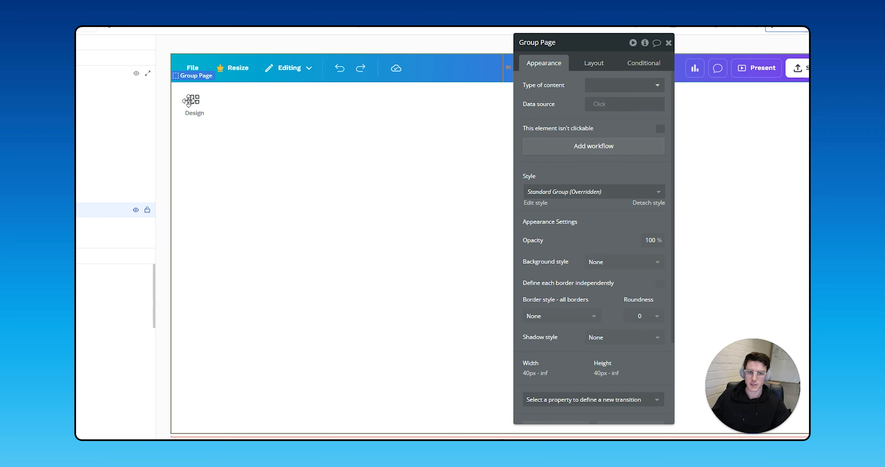
# - Set the opacity of the Design icon's color to 90%
pyautogui.click(151, 181)
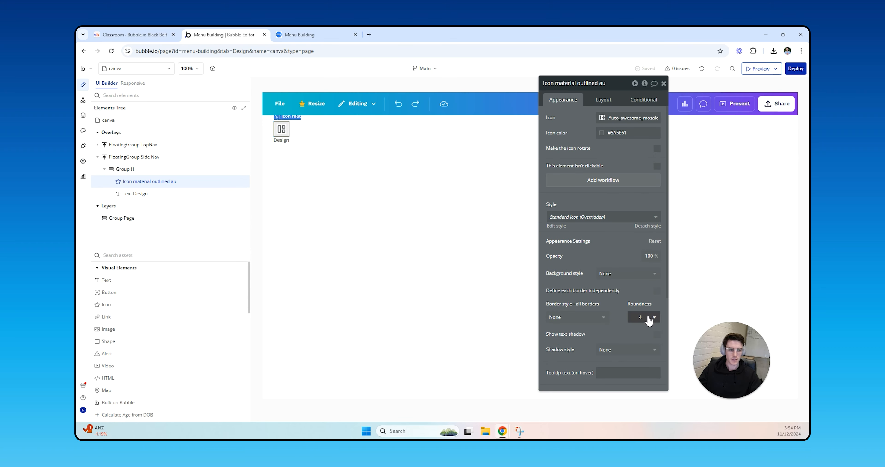
pyautogui.click(618, 133)
pyautogui.click(658, 212)
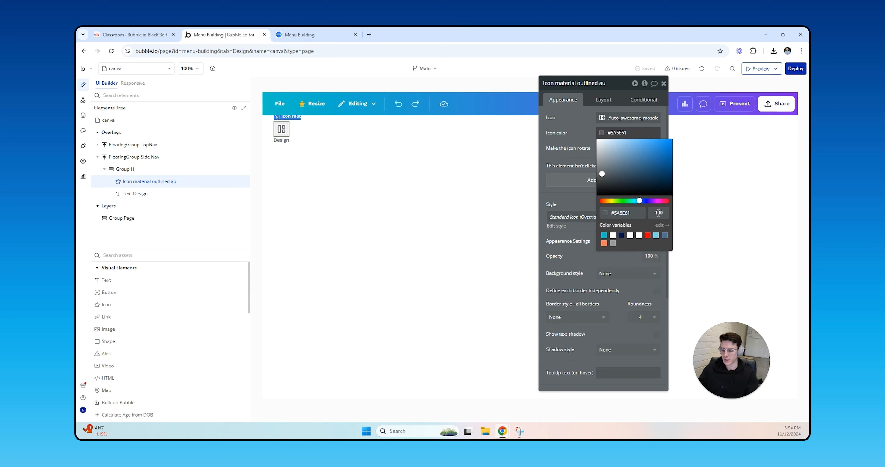
pyautogui.press('Return')
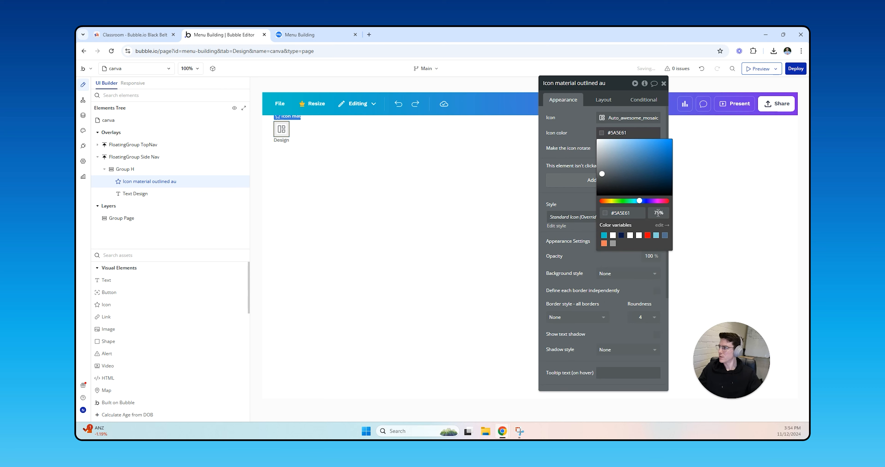
pyautogui.press('Return')
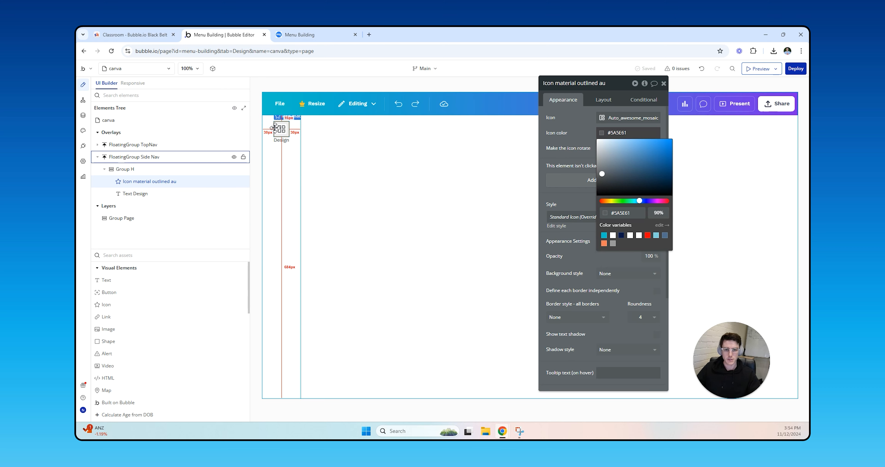
# - Set the left and right padding of FloatingGroup Side Nav to 8 px
pyautogui.click(644, 99)
pyautogui.click(294, 137)
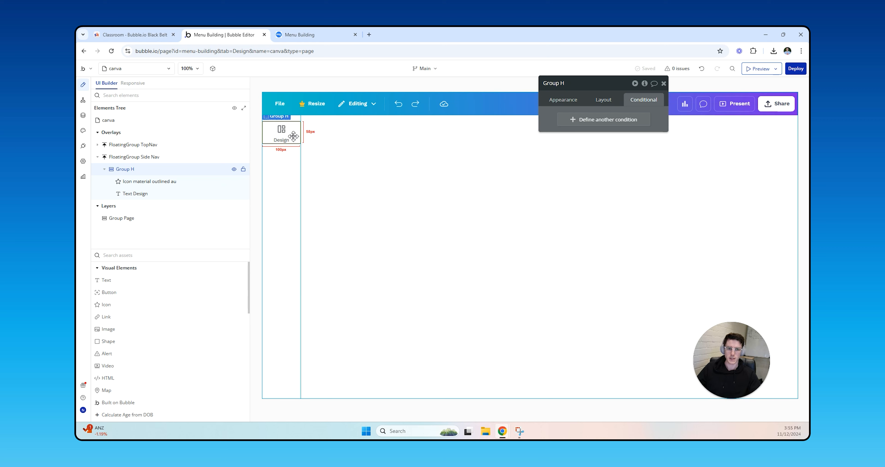
pyautogui.click(603, 100)
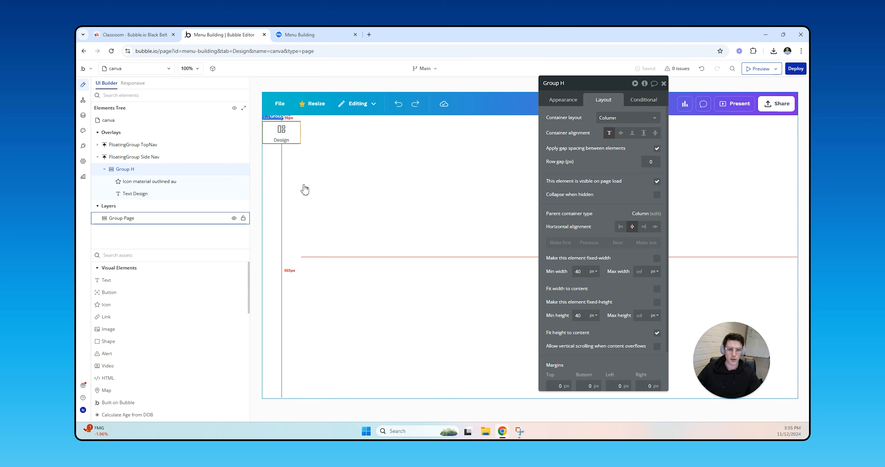
pyautogui.click(305, 189)
pyautogui.click(135, 193)
pyautogui.click(138, 168)
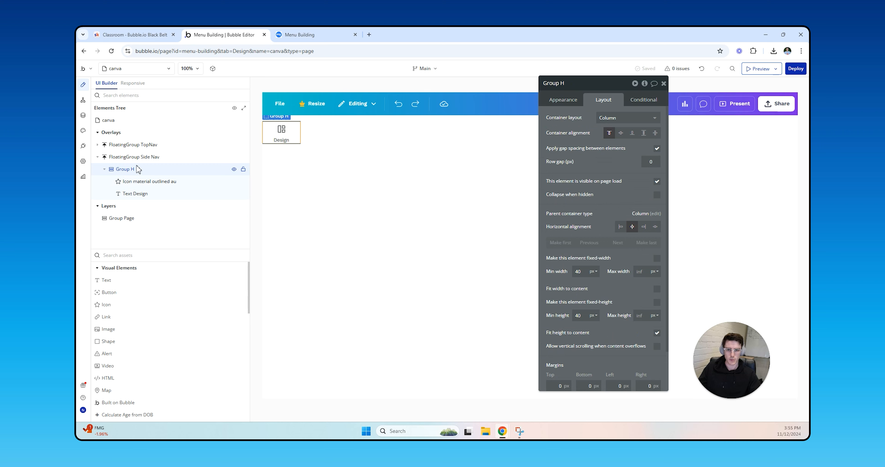
pyautogui.click(138, 156)
pyautogui.click(623, 332)
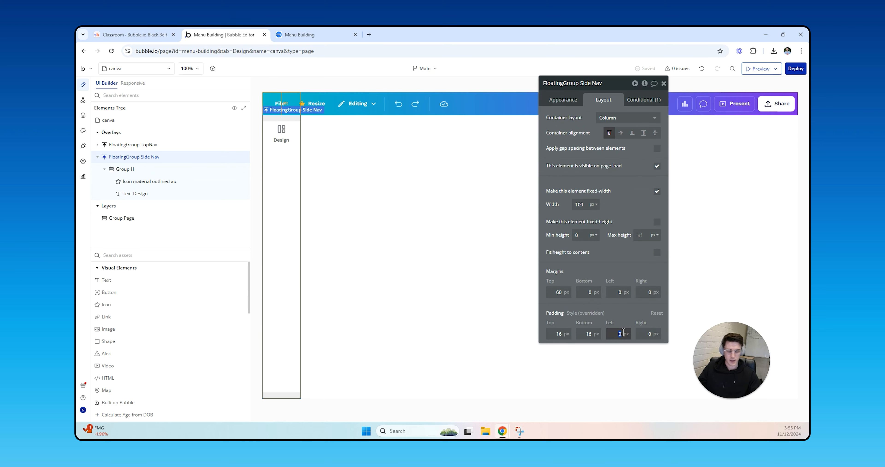
pyautogui.write('8')
pyautogui.press('Tab')
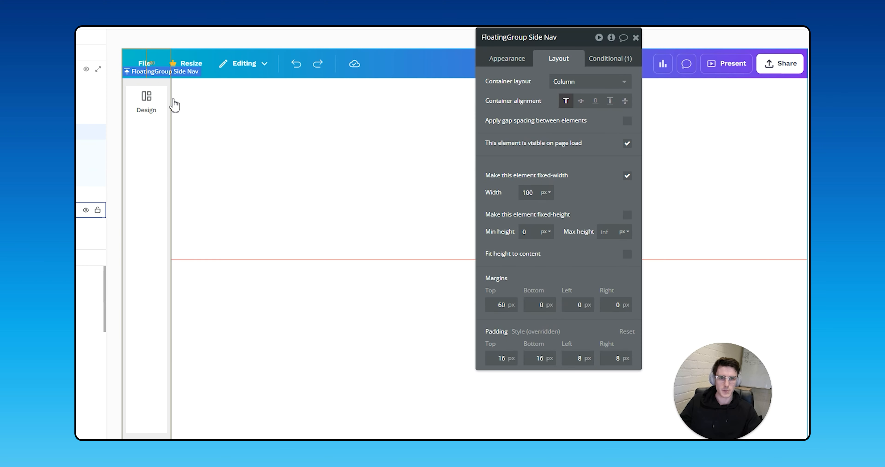
# - Add a new, empty condition to the group holding the Design icon and label
pyautogui.click(295, 131)
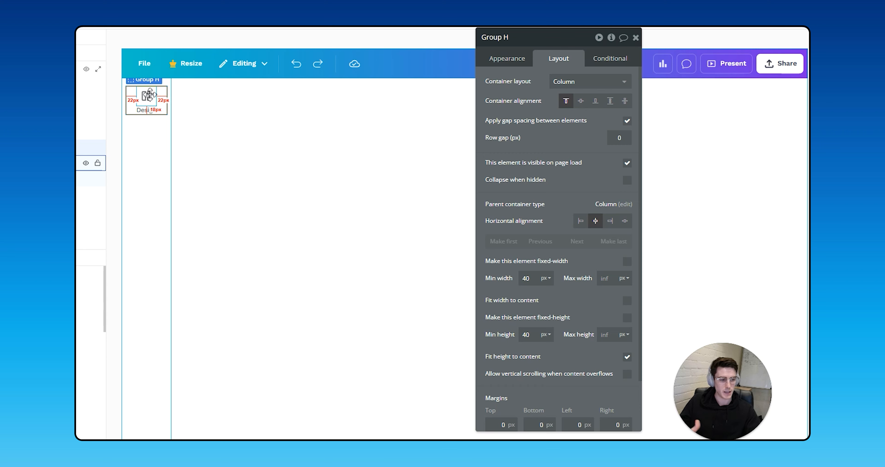
pyautogui.click(611, 63)
pyautogui.click(555, 86)
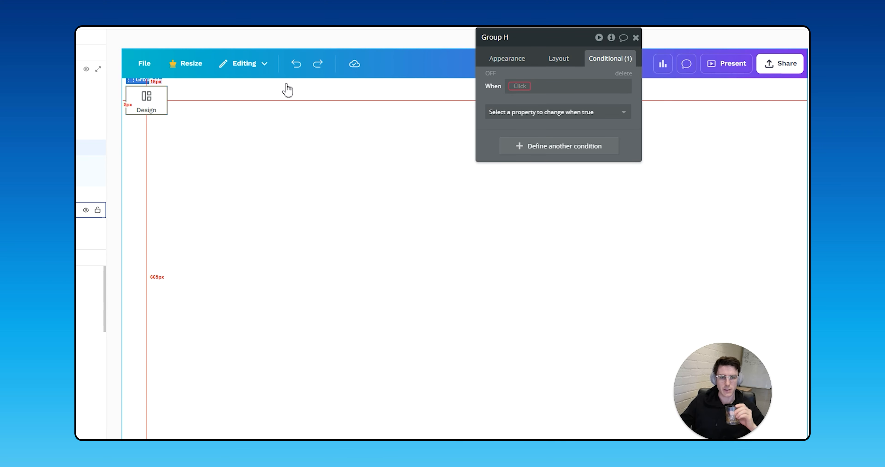
# - Add a condition to the Design icon, try This Icon as its source and clear the expression
pyautogui.click(147, 98)
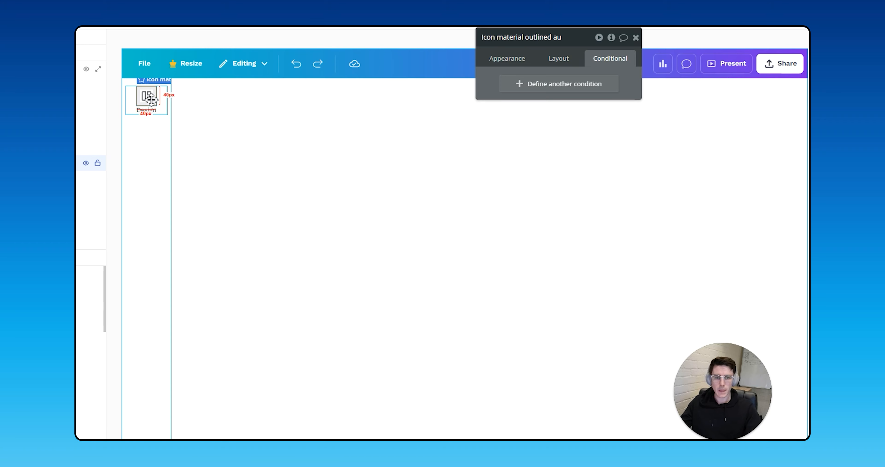
pyautogui.click(533, 85)
pyautogui.click(520, 88)
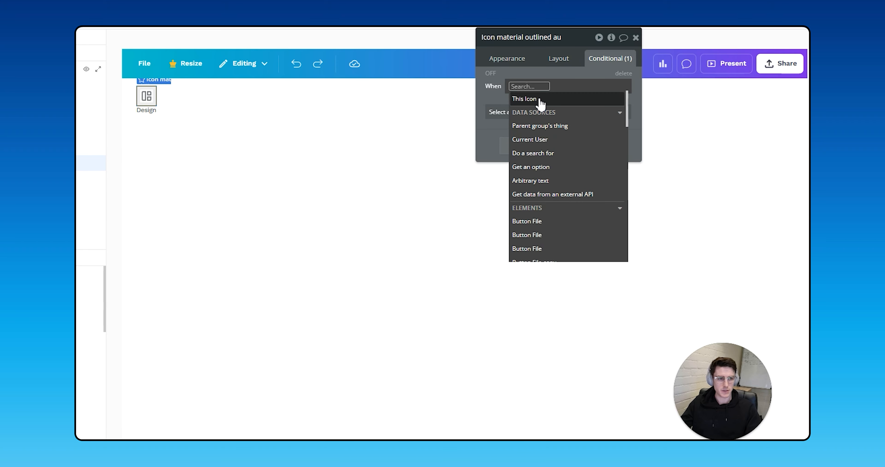
pyautogui.click(540, 101)
pyautogui.rightClick(524, 89)
pyautogui.click(581, 87)
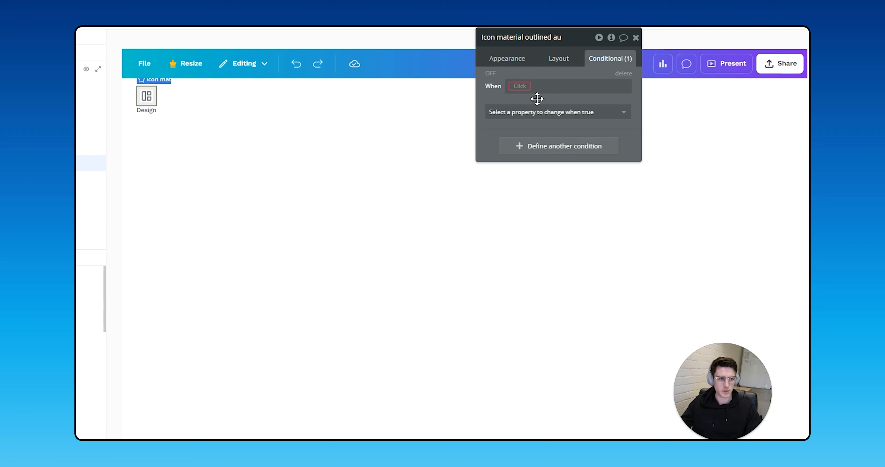
# - Rename the group around the Design icon and label as Group Design
pyautogui.click(157, 112)
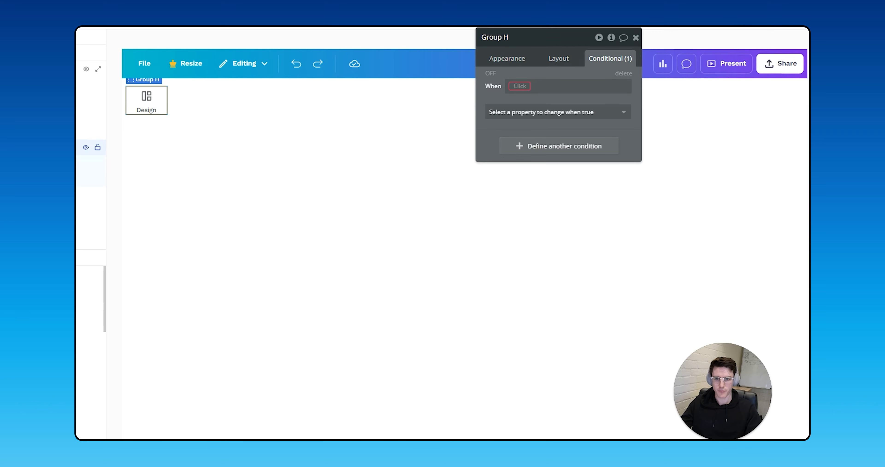
pyautogui.doubleClick(147, 168)
pyautogui.click(147, 169)
pyautogui.press('BackSpace')
pyautogui.write('dA')
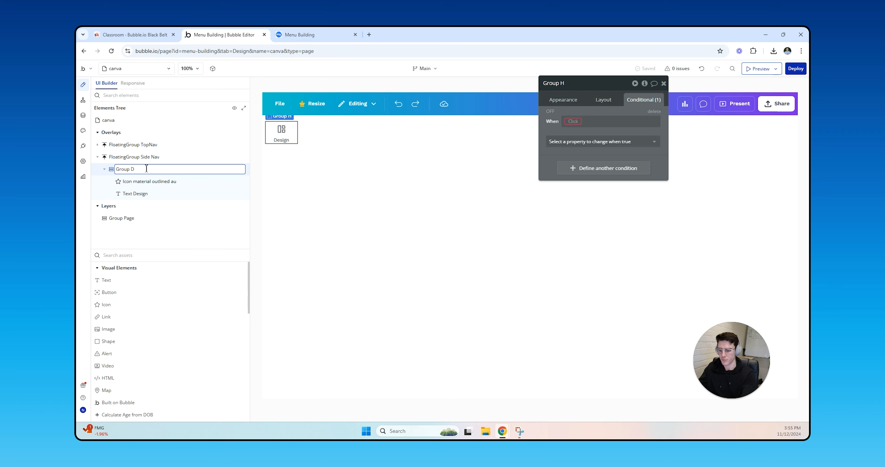
pyautogui.write('esign')
# - Define the Design icon's condition as Group Design is hovered
pyautogui.click(148, 181)
pyautogui.click(573, 121)
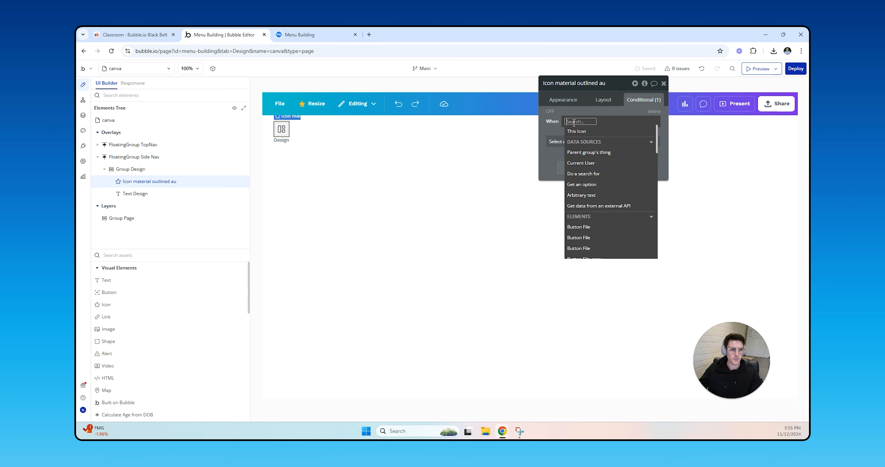
pyautogui.write('group d')
pyautogui.press('Return')
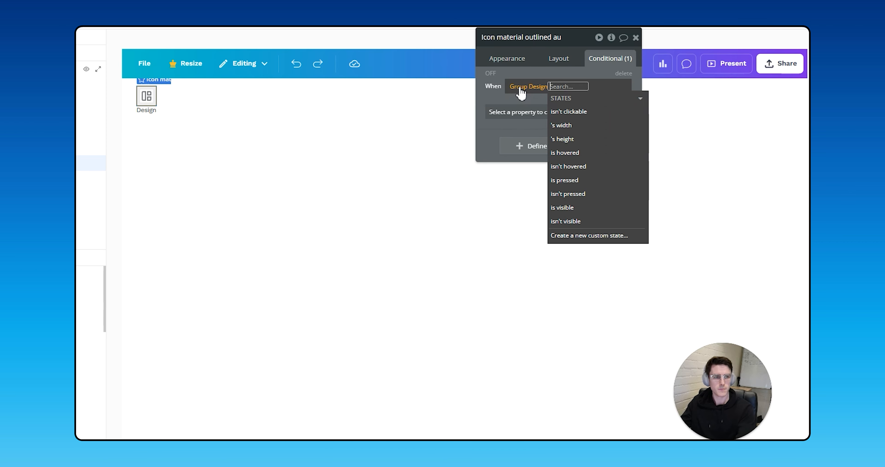
pyautogui.click(567, 152)
# - Add the icon color as a property changed by the icon's hover condition
pyautogui.click(498, 112)
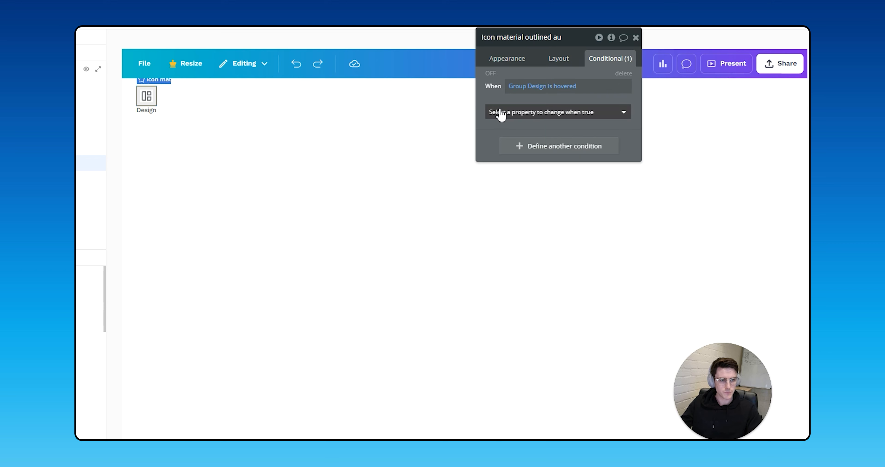
pyautogui.click(524, 172)
pyautogui.click(561, 110)
pyautogui.click(523, 103)
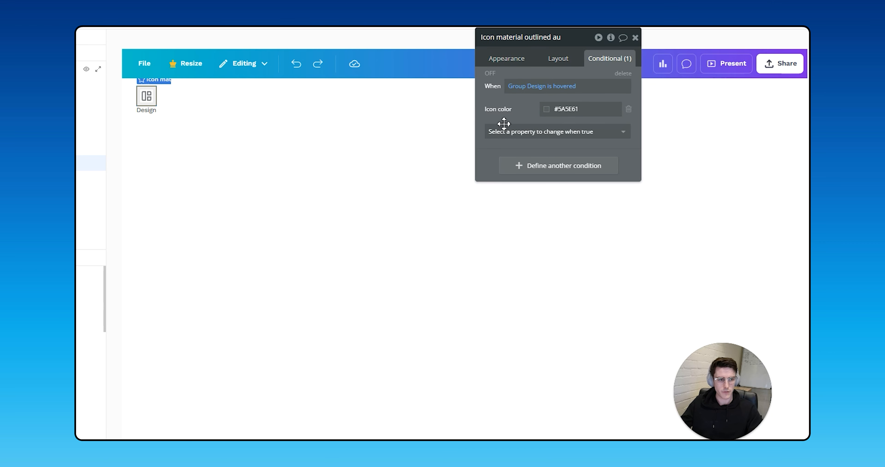
# - Make the hover condition also change the icon to the Material Filled version of Auto_awesome_mosaic
pyautogui.click(522, 132)
pyautogui.click(531, 175)
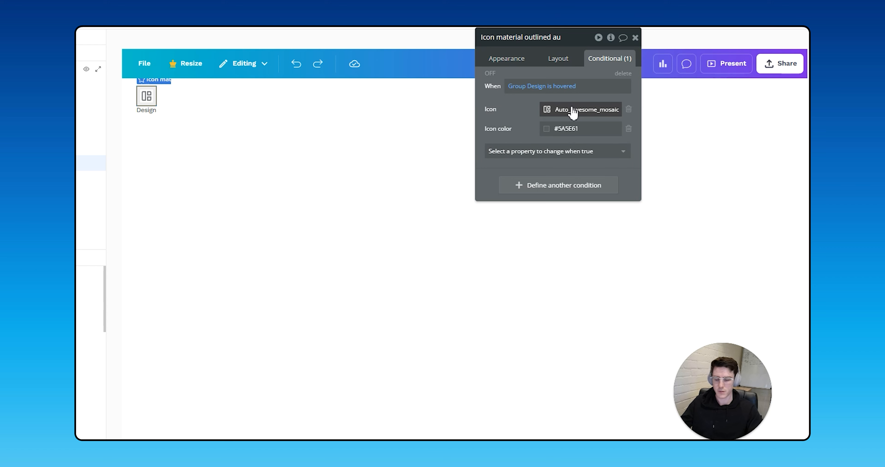
pyautogui.click(572, 113)
pyautogui.write('mosai')
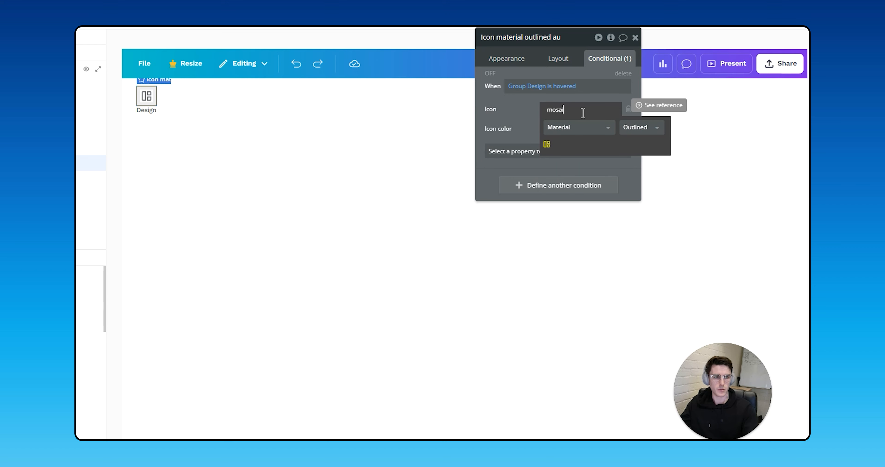
pyautogui.click(645, 129)
pyautogui.click(645, 157)
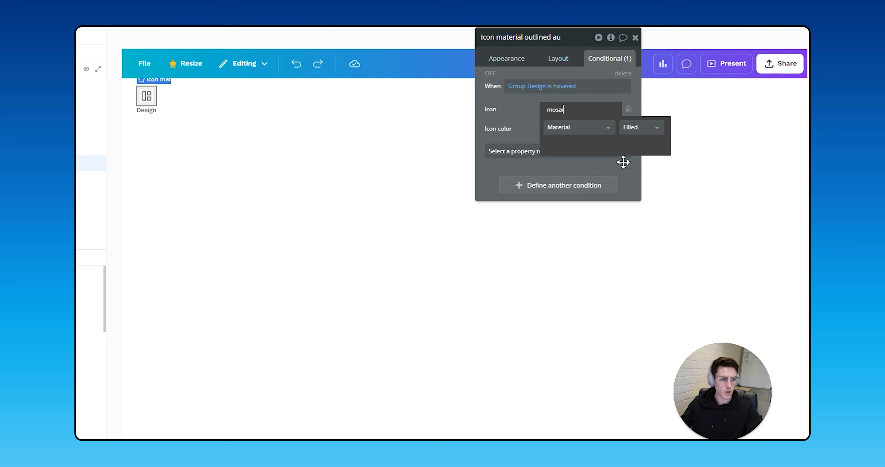
pyautogui.write('i')
pyautogui.click(547, 144)
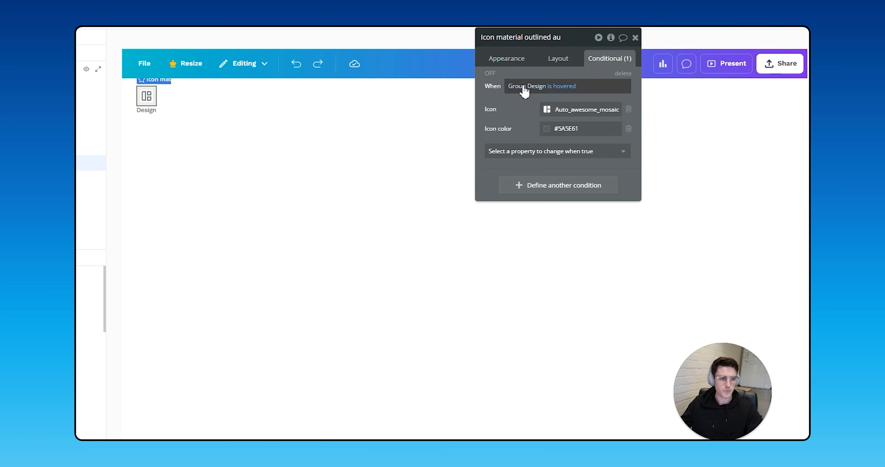
# - Turn on the hover condition's preview and set its icon color to #19A4B6
pyautogui.click(490, 73)
pyautogui.click(579, 138)
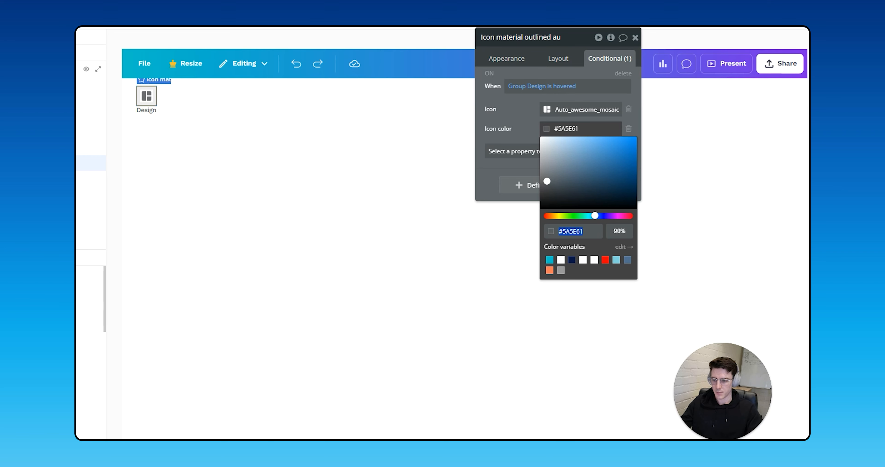
pyautogui.hotkey('alt', 'Tab')
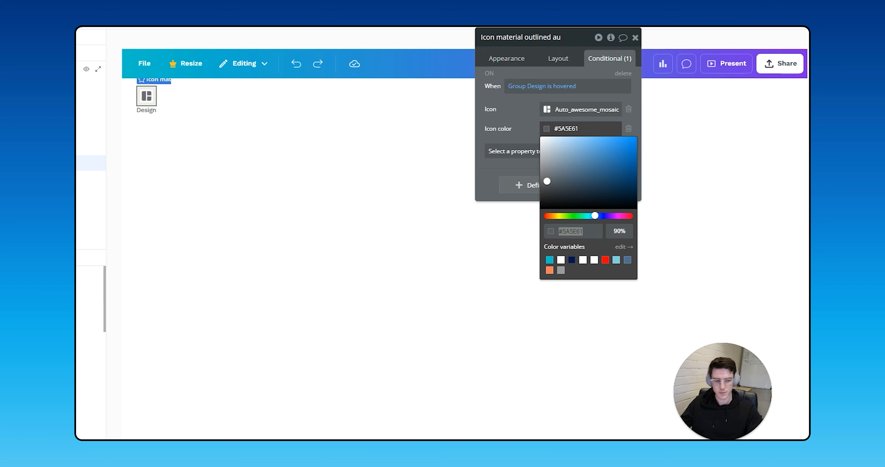
pyautogui.click(575, 231)
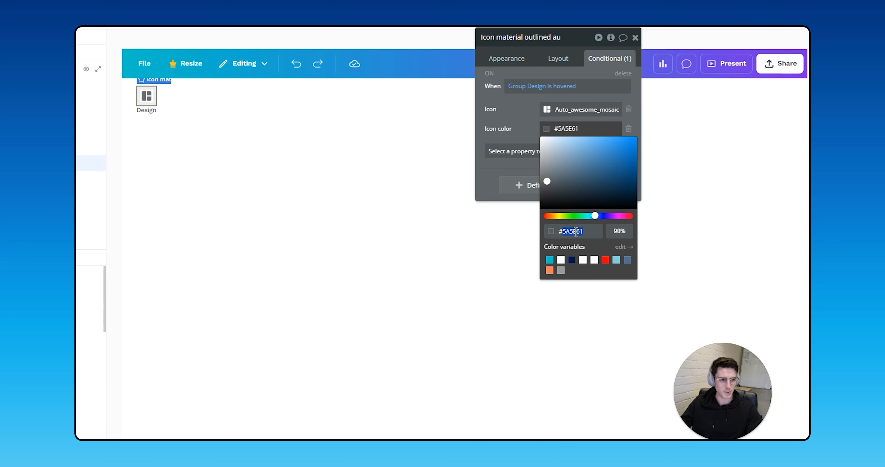
pyautogui.write('#19A4B6')
pyautogui.click(484, 134)
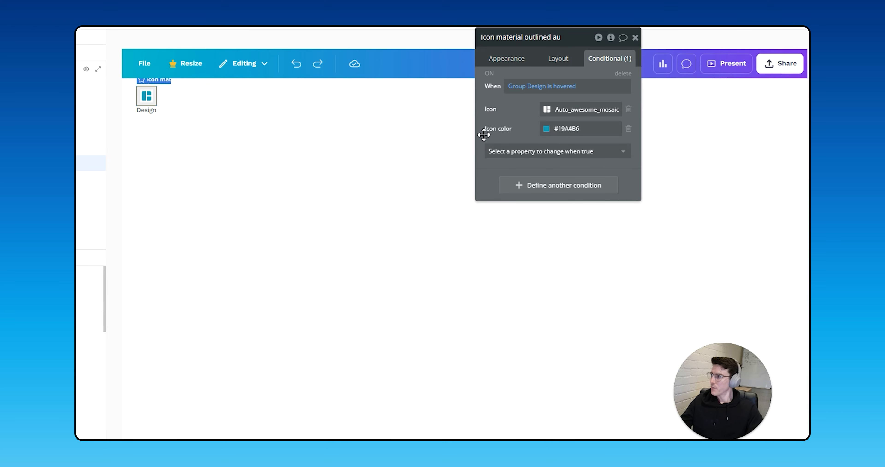
# - Set the Design icon's border roundness to 8
pyautogui.click(506, 59)
pyautogui.scroll(-5, 549, 230)
pyautogui.click(608, 161)
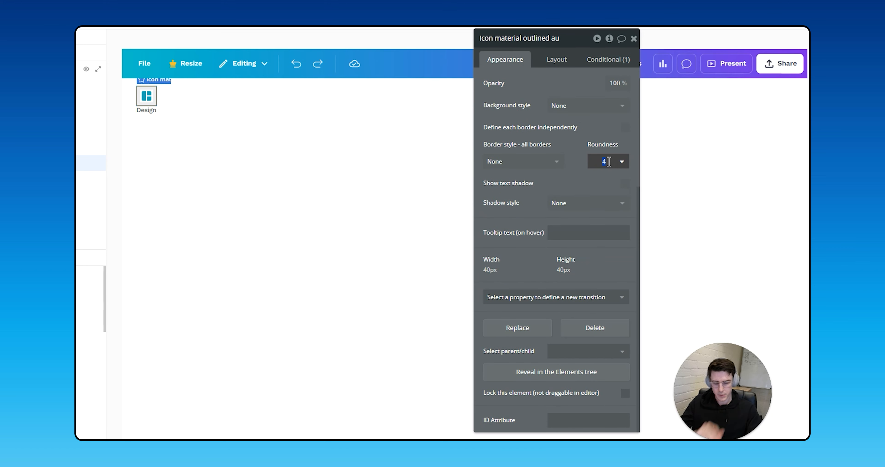
pyautogui.write('8')
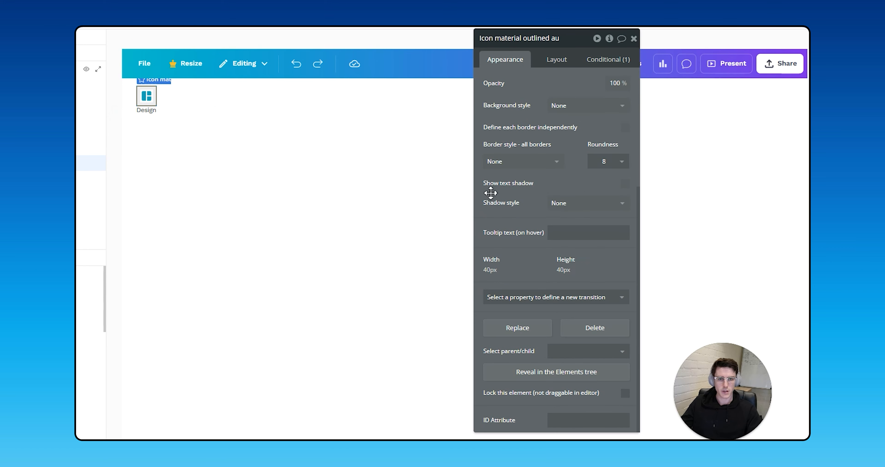
pyautogui.click(158, 111)
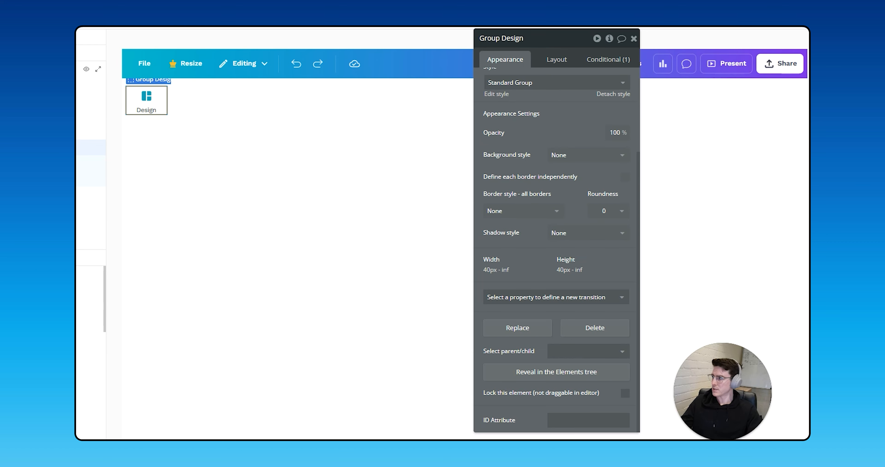
# - Set the Design icon's padding to 6 px on all four sides
pyautogui.click(147, 96)
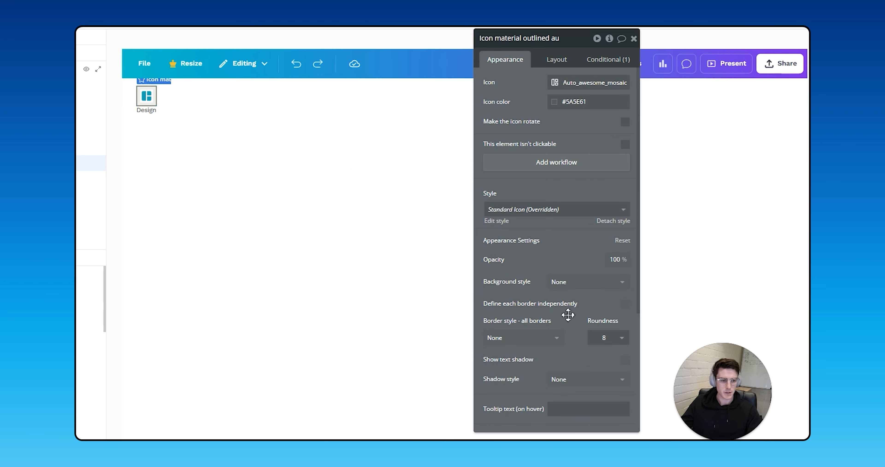
pyautogui.click(560, 60)
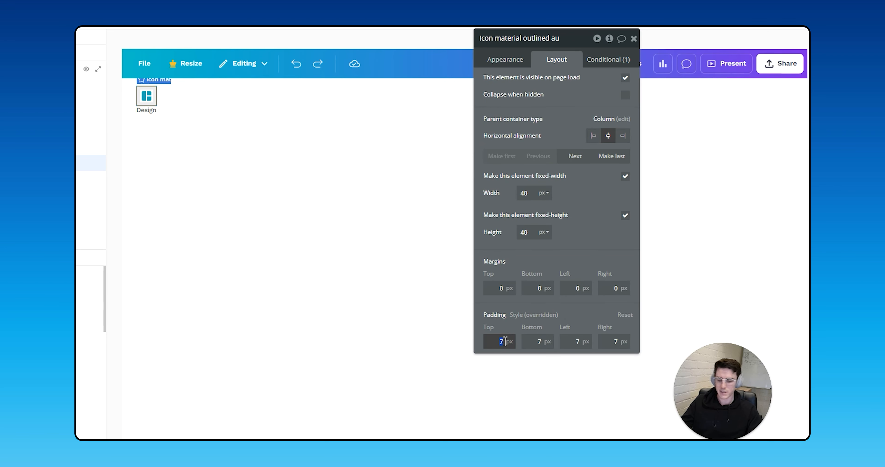
pyautogui.write('6')
pyautogui.press('Tab')
pyautogui.write('6')
pyautogui.press('Tab')
pyautogui.write('6')
pyautogui.press('Tab')
pyautogui.write('6')
pyautogui.click(538, 341)
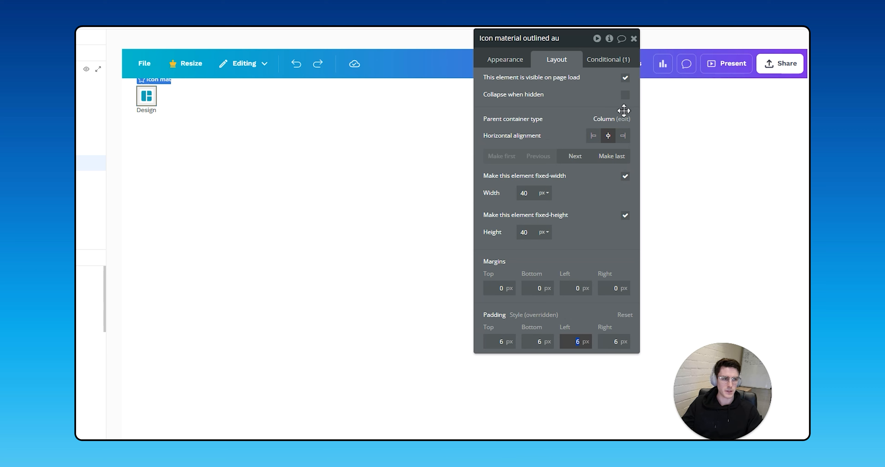
pyautogui.click(166, 109)
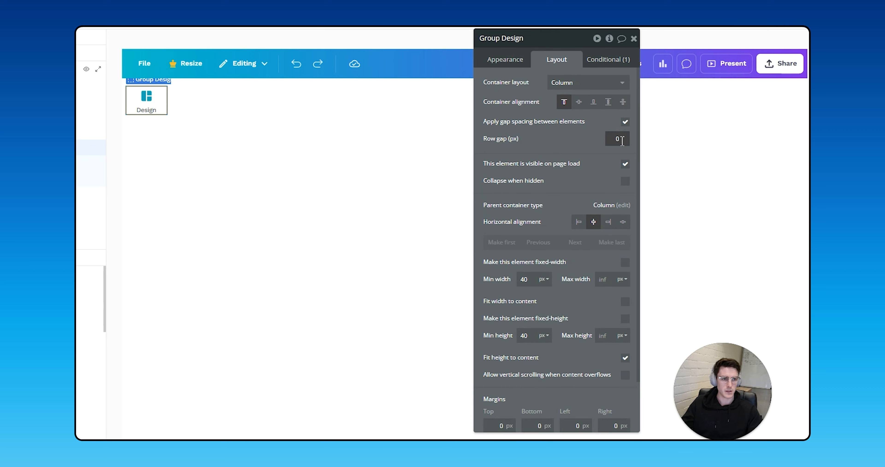
# - Set the row gap of Group Design to 4 px
pyautogui.write('4')
pyautogui.press('Tab')
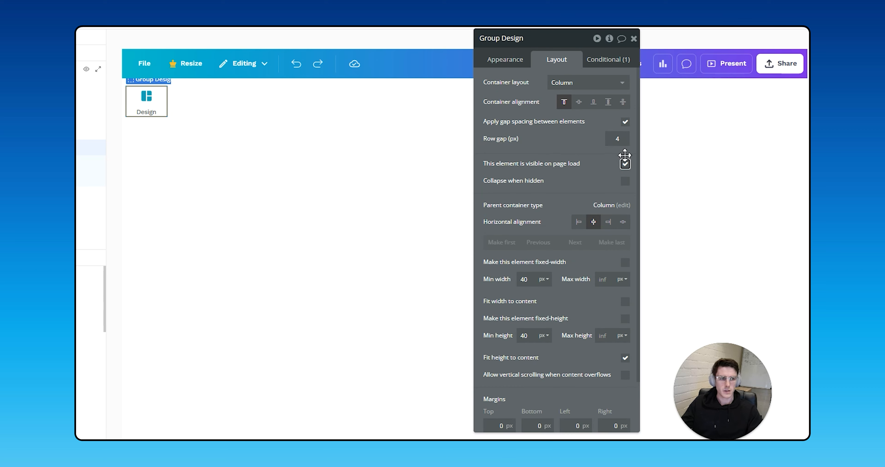
pyautogui.click(158, 101)
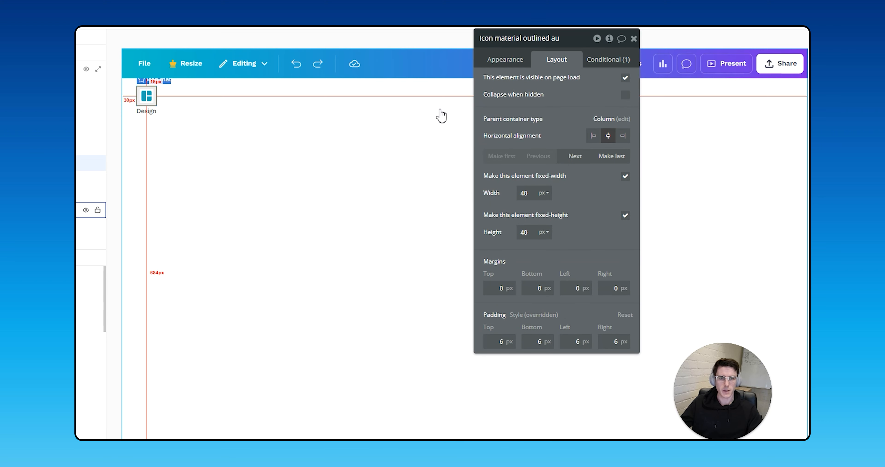
pyautogui.click(608, 59)
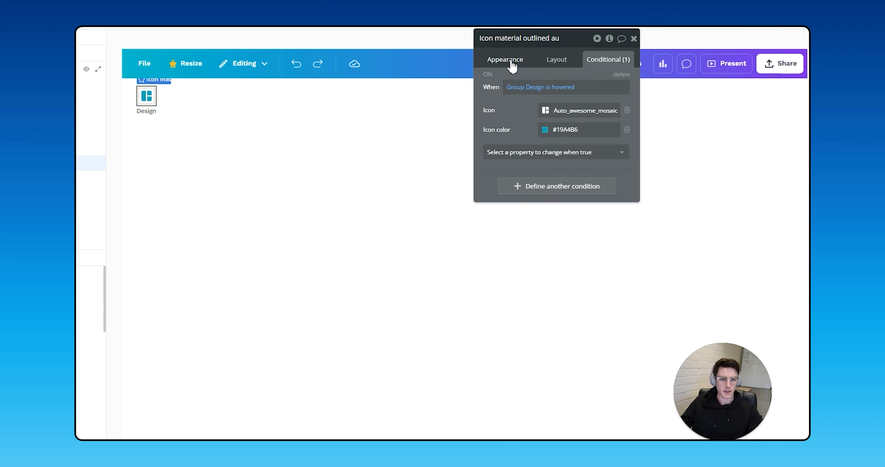
pyautogui.click(512, 152)
pyautogui.write('bord')
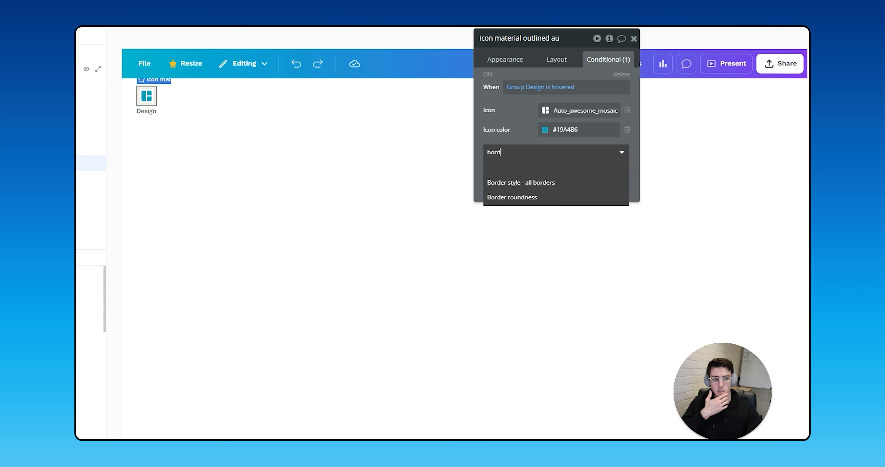
pyautogui.click(164, 136)
# - Set the right margin of Group Page to 80 px
pyautogui.click(241, 134)
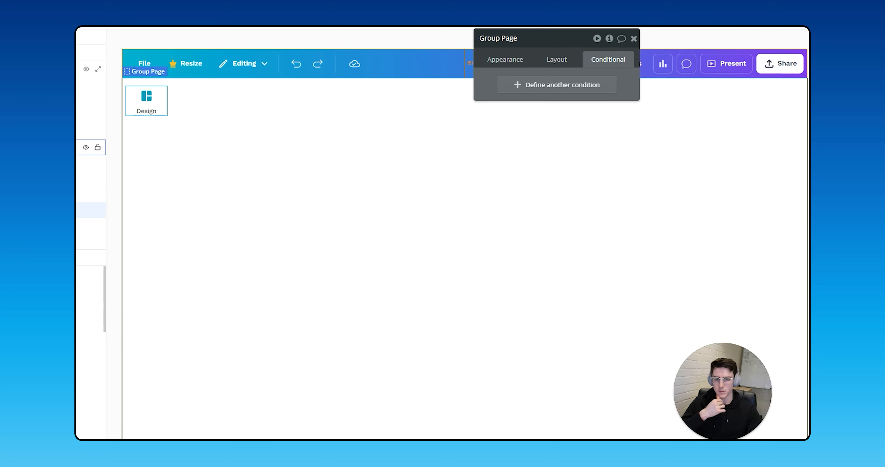
pyautogui.click(573, 62)
pyautogui.scroll(-2, 584, 306)
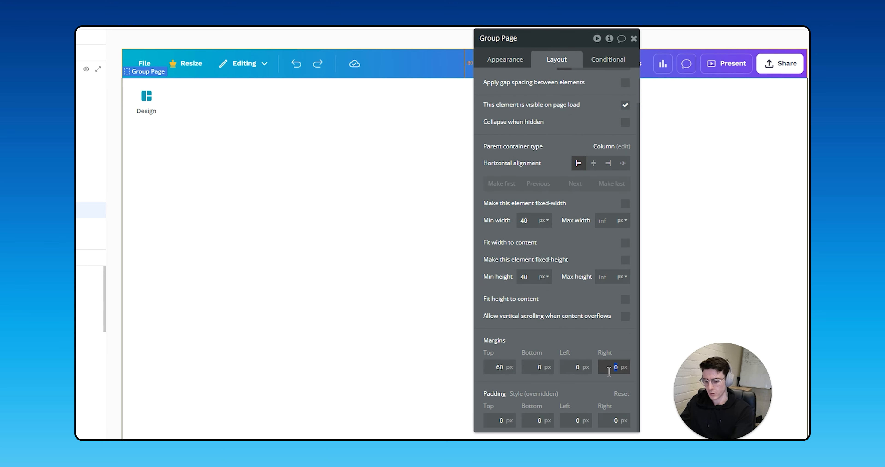
pyautogui.write('80')
pyautogui.press('Tab')
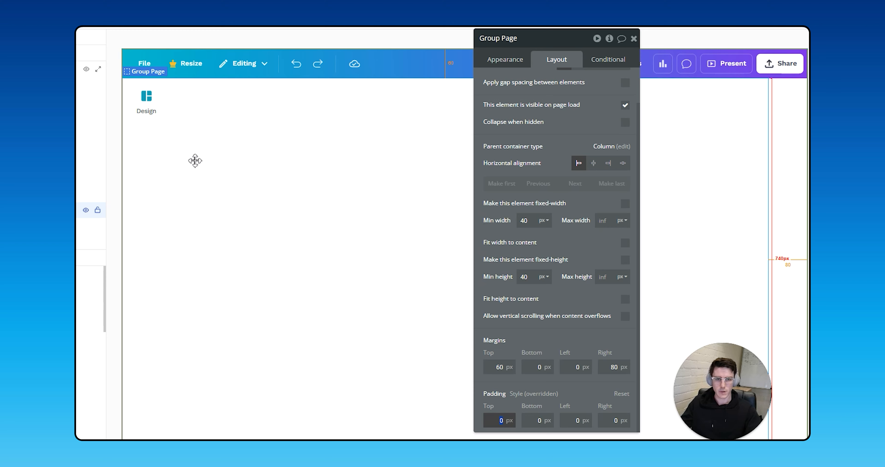
# - Set Group Page's left margin to 100 px, matching the side nav's width, and its right margin to 0
pyautogui.click(1, 136)
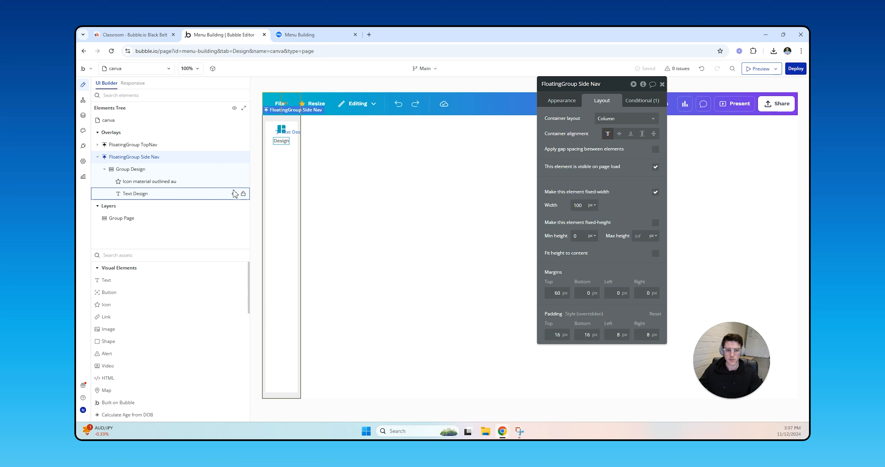
pyautogui.click(143, 217)
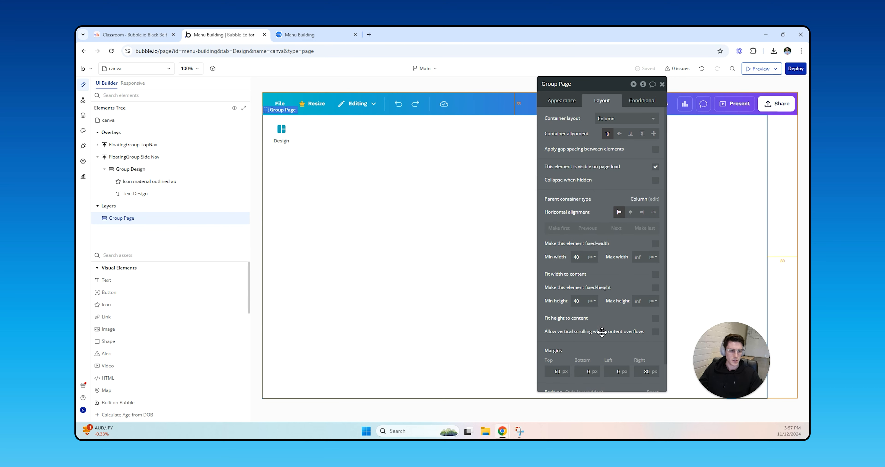
pyautogui.moveTo(598, 346); pyautogui.dragTo(602, 299)
pyautogui.click(652, 323)
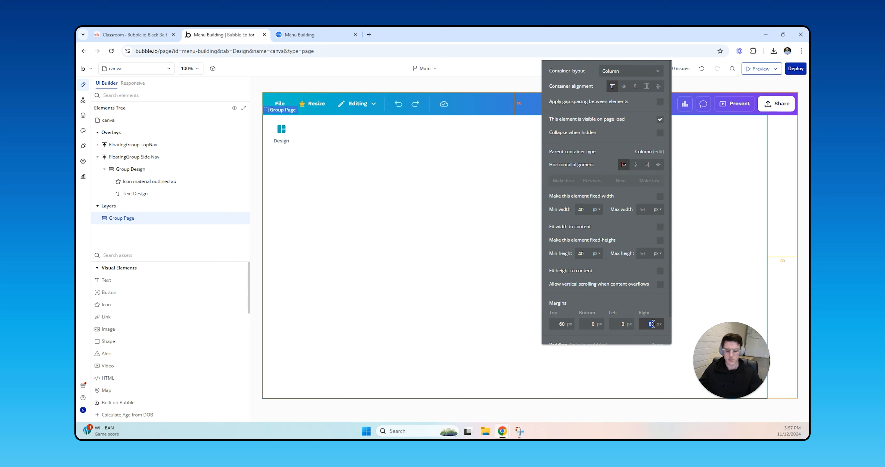
pyautogui.hotkey('shift', 'Tab')
pyautogui.press('Tab')
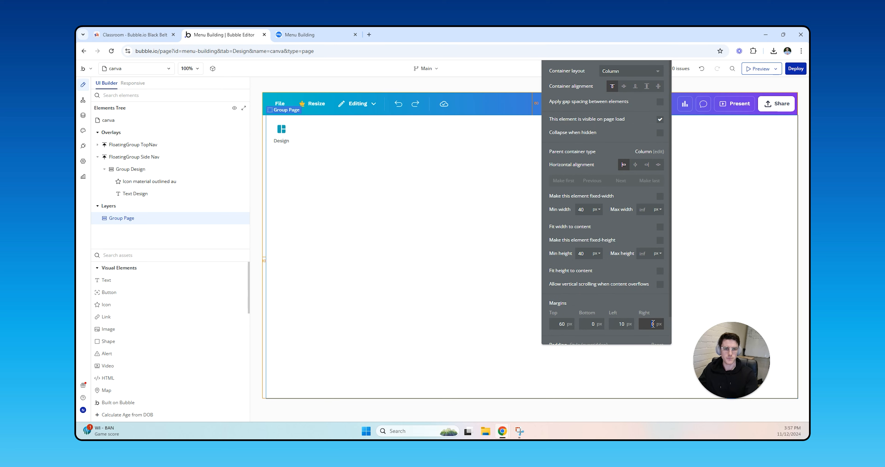
pyautogui.click(626, 322)
pyautogui.write('0')
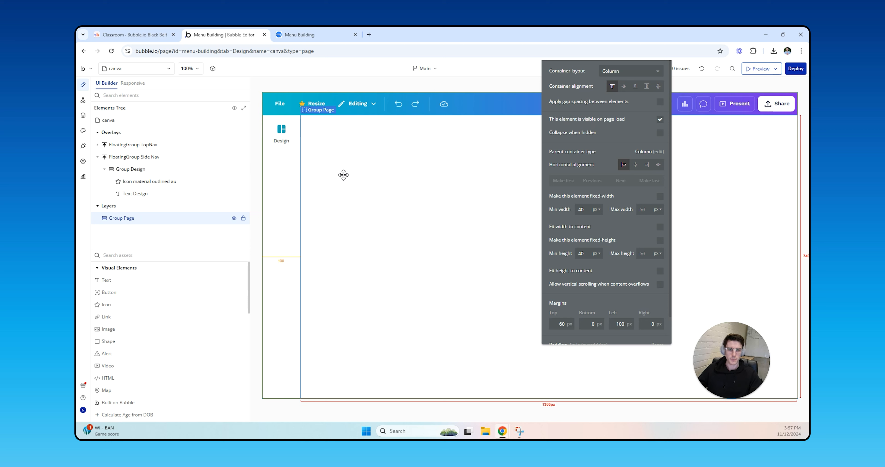
# - Create a custom state named "menu item" of type text on Group Page
pyautogui.click(293, 141)
pyautogui.click(402, 167)
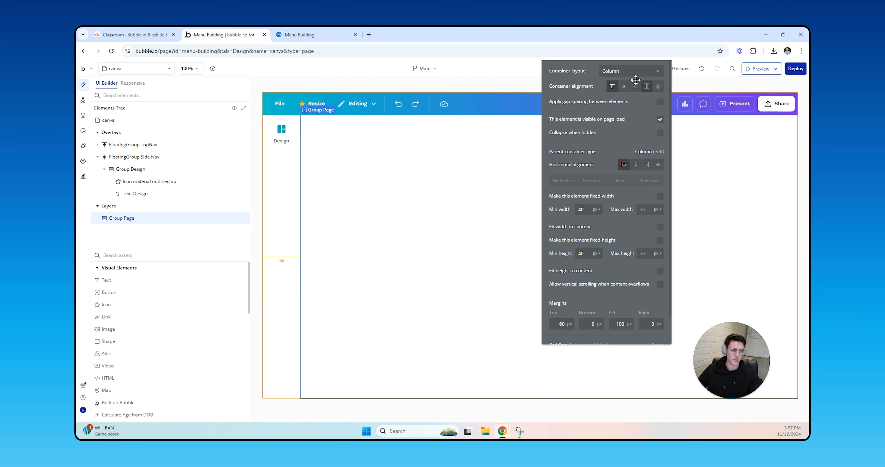
pyautogui.moveTo(635, 80); pyautogui.dragTo(634, 126)
pyautogui.click(651, 89)
pyautogui.click(710, 113)
pyautogui.click(400, 130)
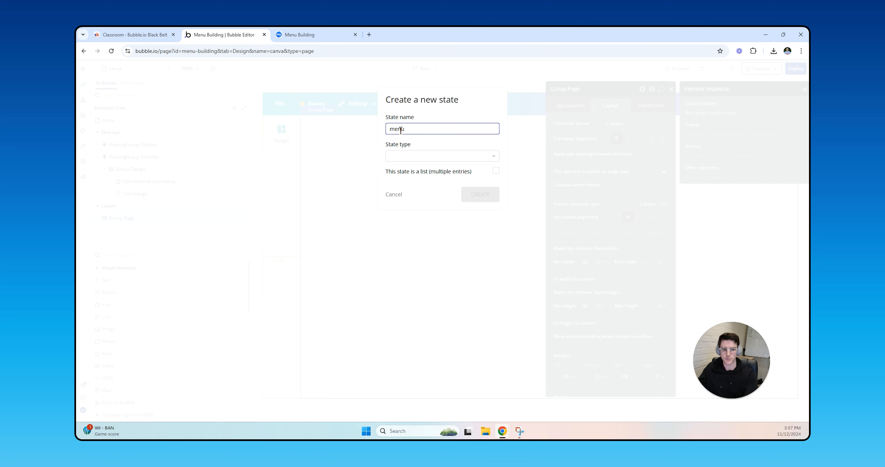
pyautogui.write('menu item')
pyautogui.click(418, 157)
pyautogui.write('tex')
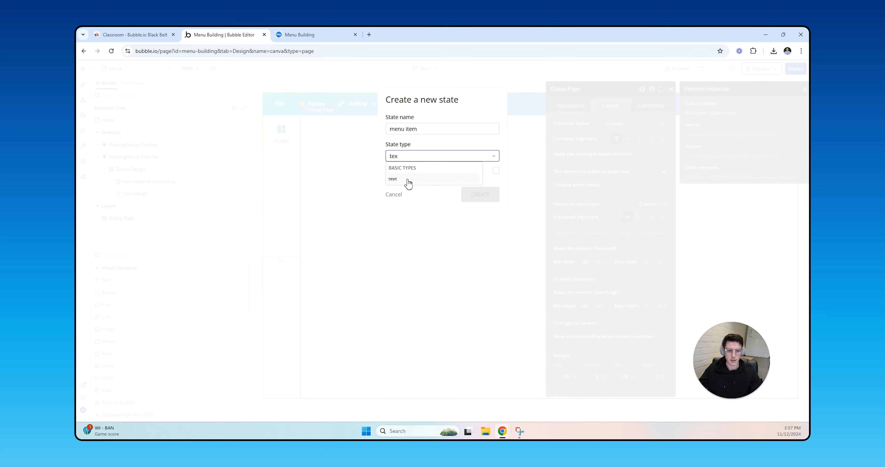
pyautogui.click(421, 180)
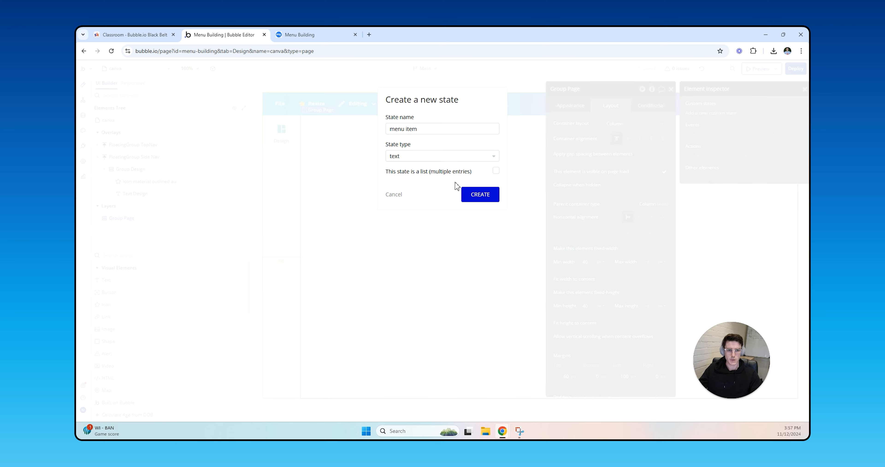
pyautogui.click(490, 195)
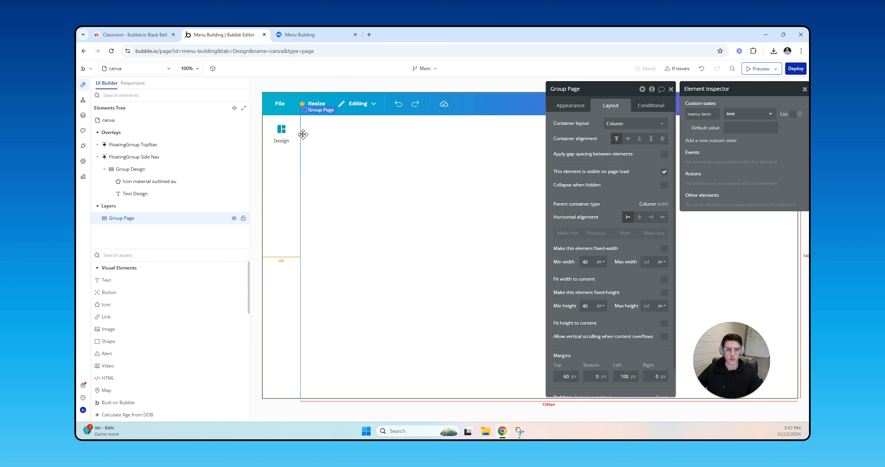
# - Set Group Page's padding to 16 px on all four sides
pyautogui.scroll(-1, 609, 331)
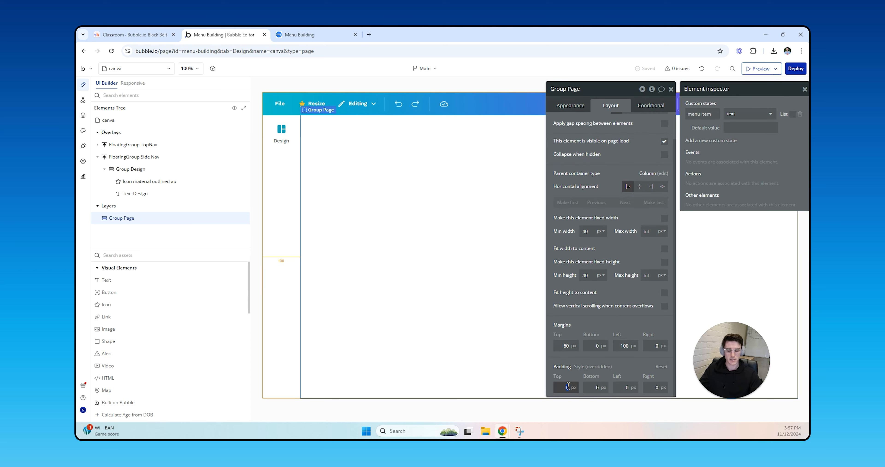
pyautogui.press('Tab')
pyautogui.write('16')
pyautogui.press('Tab')
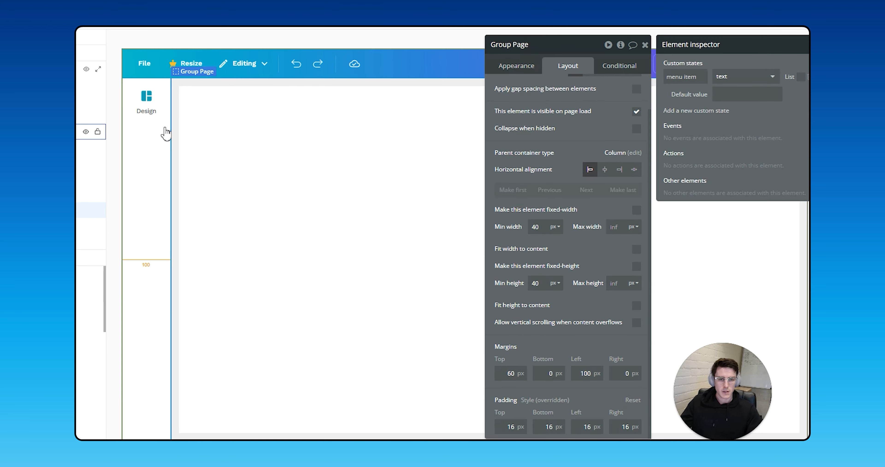
# - Add a workflow for when Group Design is clicked, with a Set state action as its first step
pyautogui.click(296, 141)
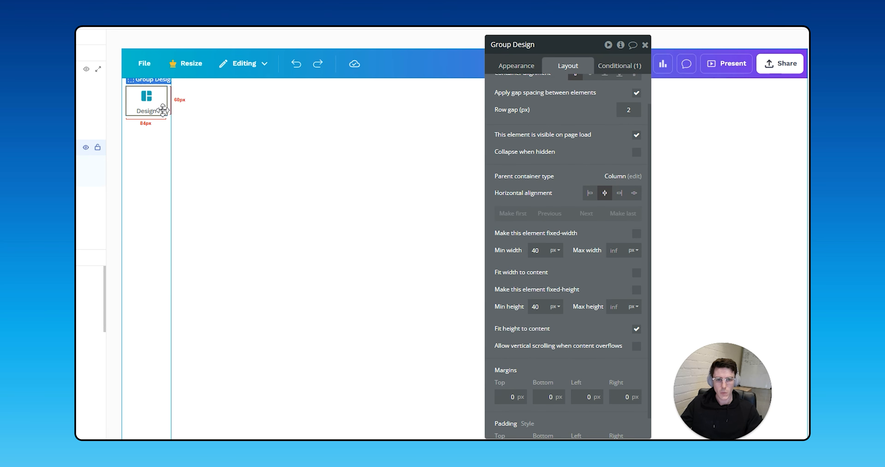
pyautogui.click(206, 111)
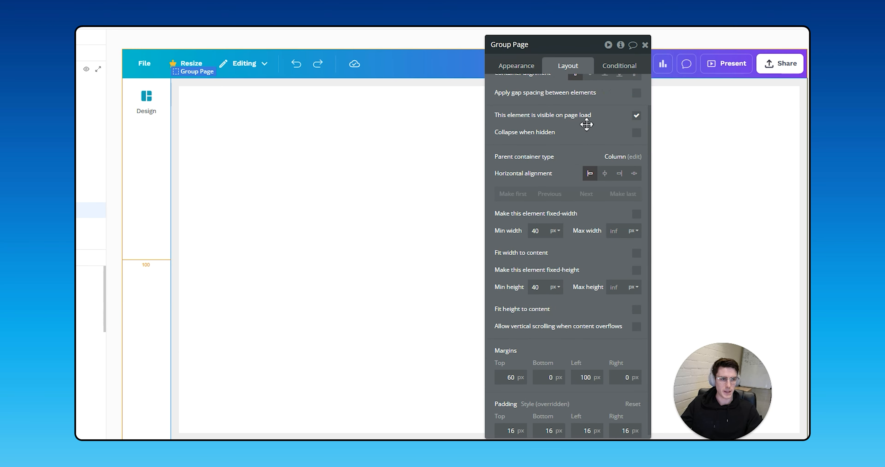
pyautogui.scroll(1, 587, 124)
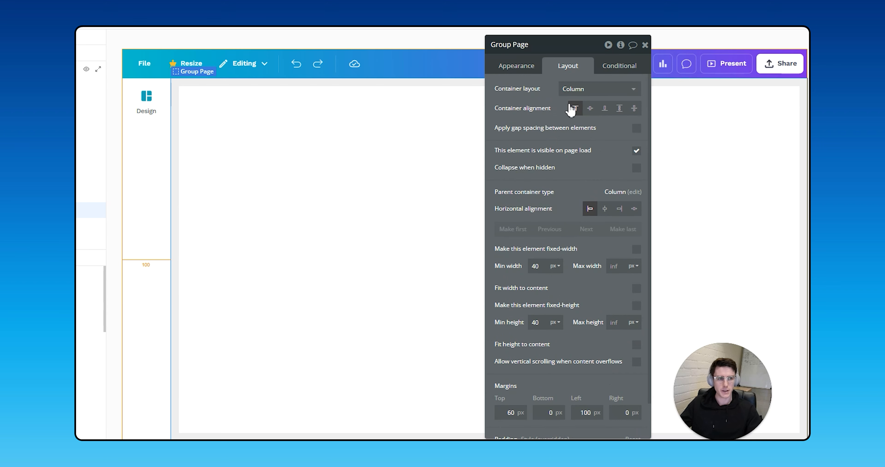
pyautogui.click(165, 112)
pyautogui.click(163, 107)
pyautogui.click(503, 72)
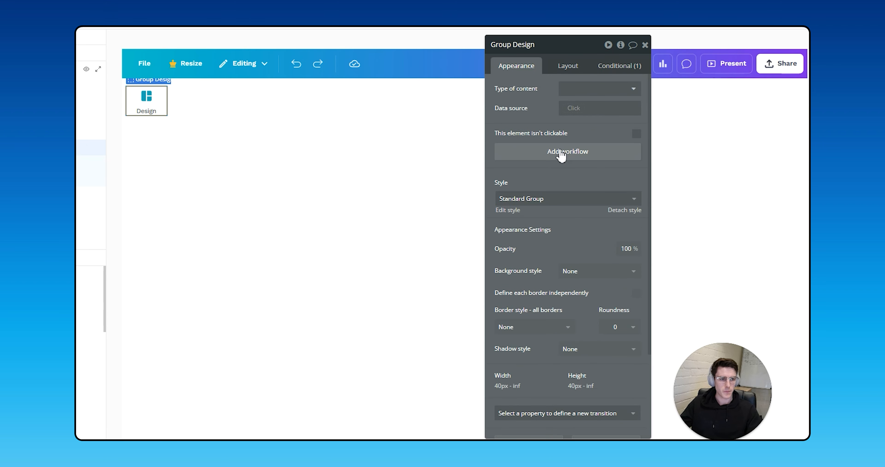
pyautogui.click(559, 153)
pyautogui.click(424, 107)
pyautogui.write('set st')
pyautogui.click(450, 129)
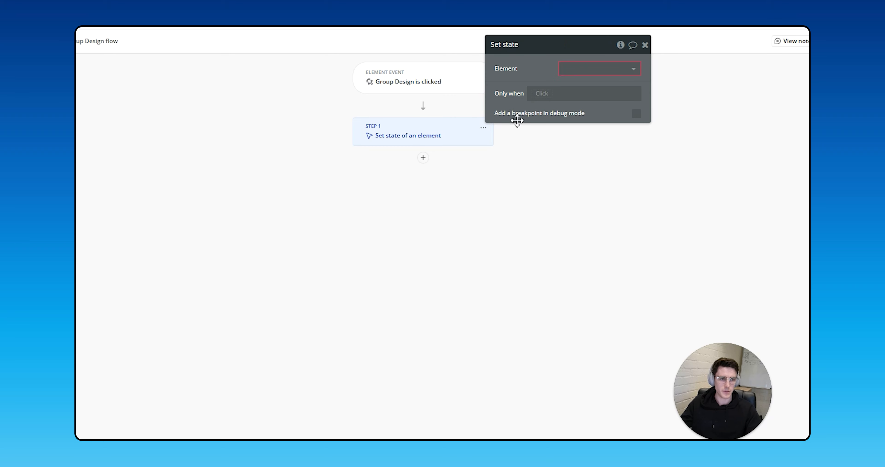
# - Configure the Set state action to set Group Page's menu item state to "design", and return to the page design
pyautogui.click(570, 69)
pyautogui.write('group pa')
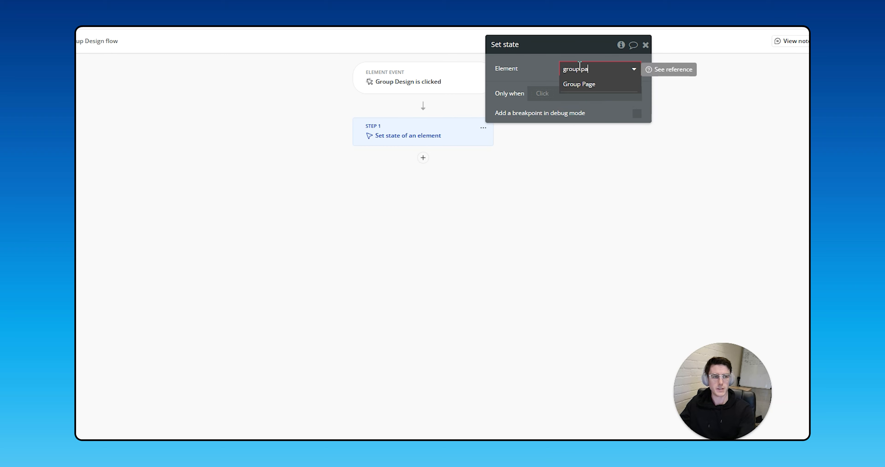
pyautogui.click(583, 86)
pyautogui.click(585, 109)
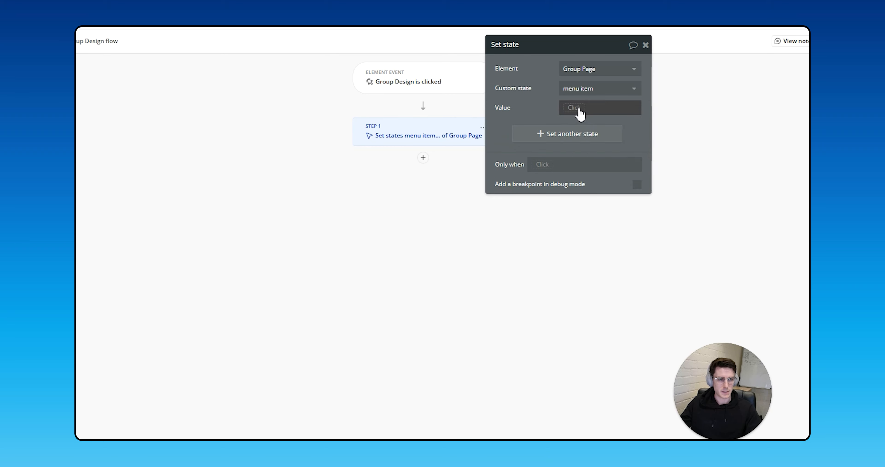
pyautogui.click(580, 108)
pyautogui.write('designs')
pyautogui.press('BackSpace')
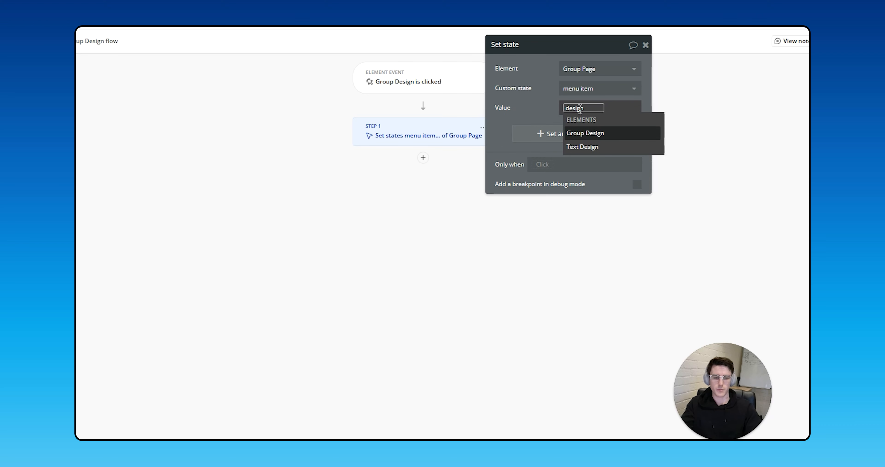
pyautogui.click(495, 72)
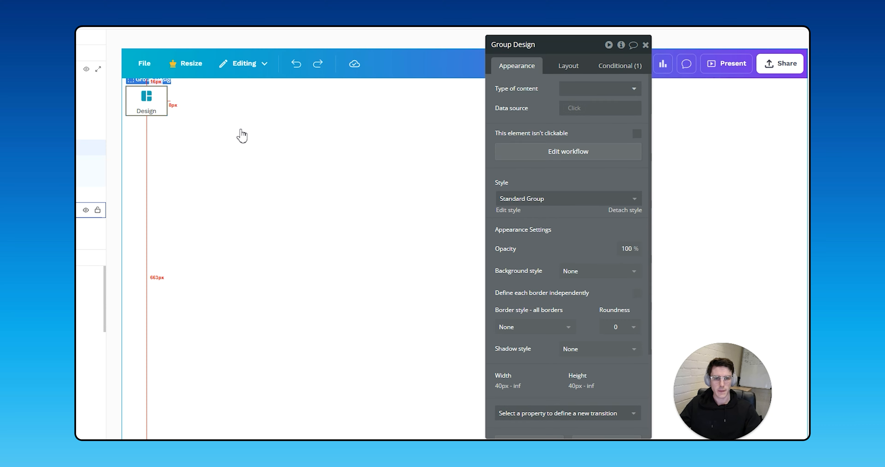
# - Change the Design icon's hover condition to "Group Page's menu item is design"
pyautogui.click(621, 69)
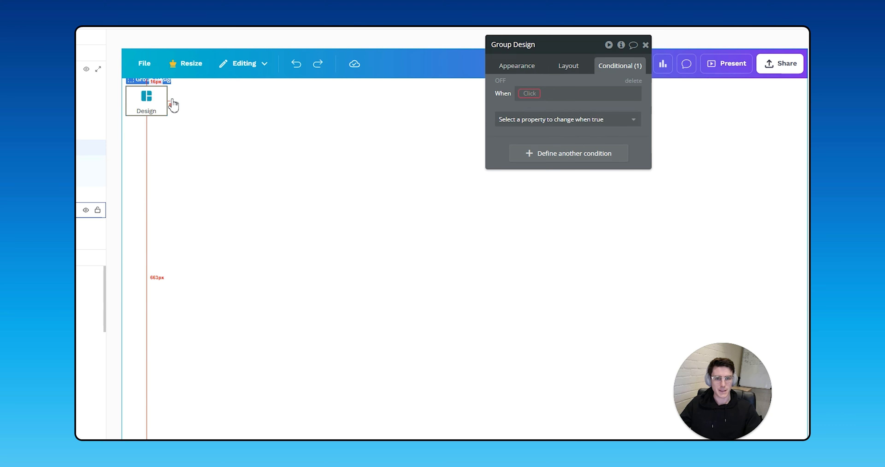
pyautogui.click(147, 96)
pyautogui.click(549, 97)
pyautogui.write('group page')
pyautogui.press('Return')
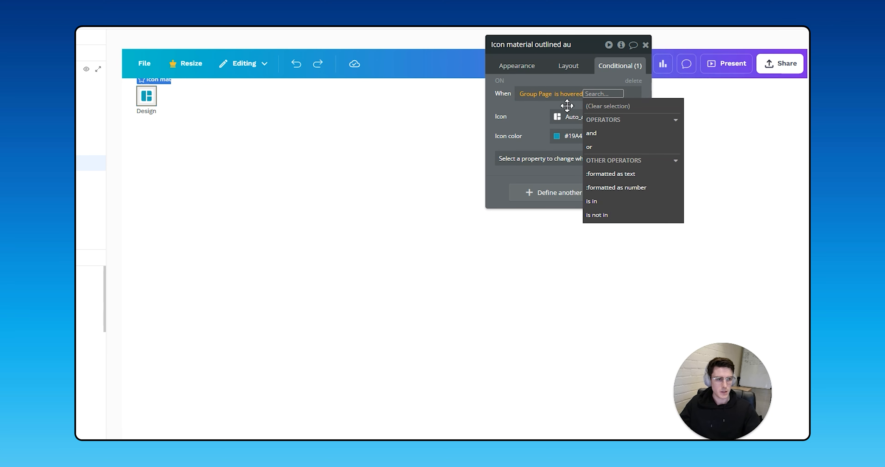
pyautogui.click(567, 96)
pyautogui.click(577, 255)
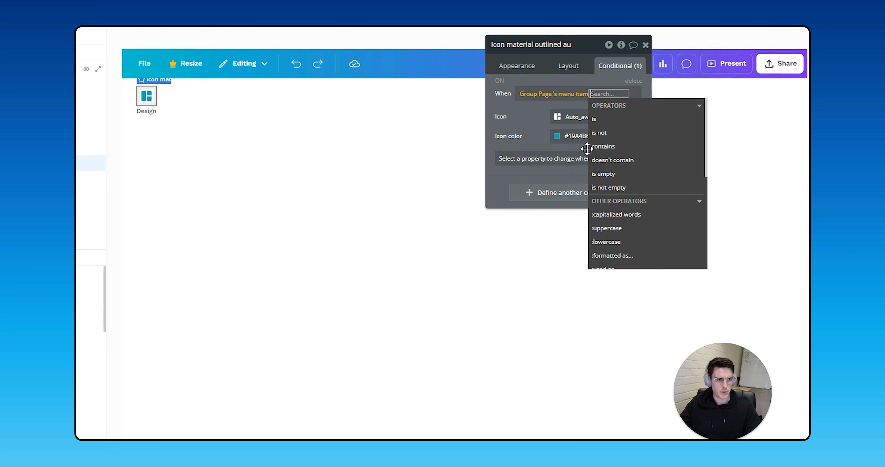
pyautogui.click(587, 118)
pyautogui.write('design')
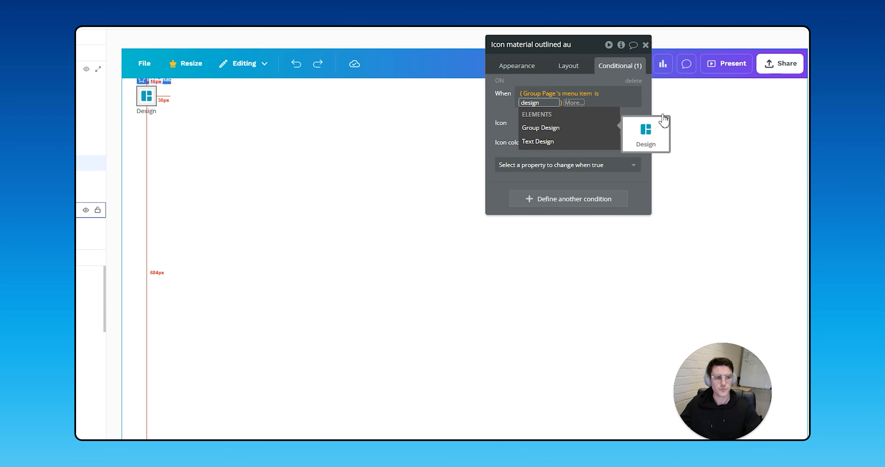
pyautogui.click(498, 108)
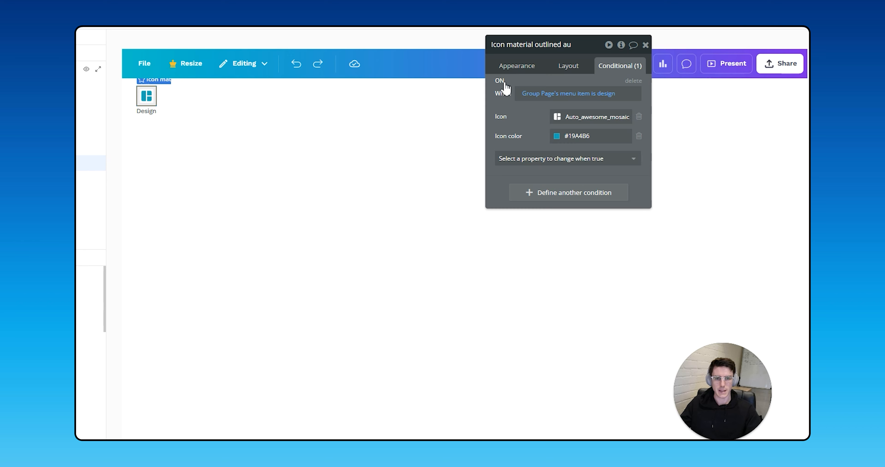
# - Make the Design icon's menu item condition also set the style of all borders to Solid
pyautogui.click(584, 167)
pyautogui.write('border')
pyautogui.click(563, 189)
pyautogui.click(262, 159)
pyautogui.click(151, 92)
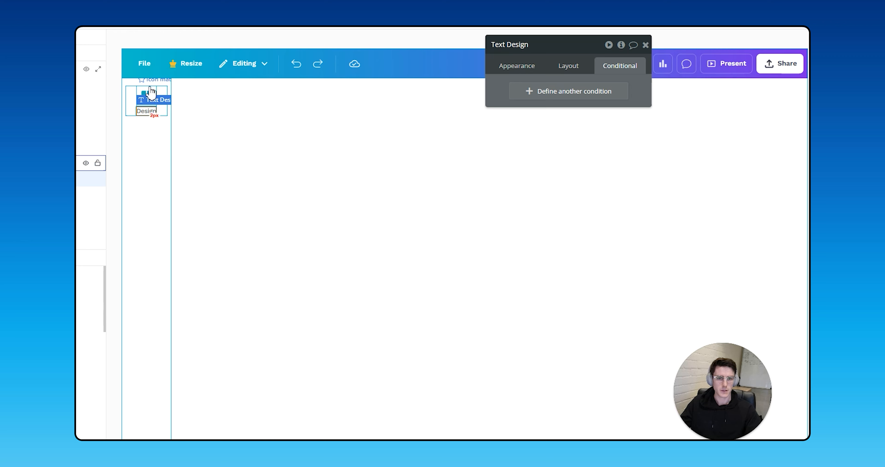
pyautogui.click(150, 93)
pyautogui.click(146, 96)
pyautogui.click(580, 145)
pyautogui.click(579, 179)
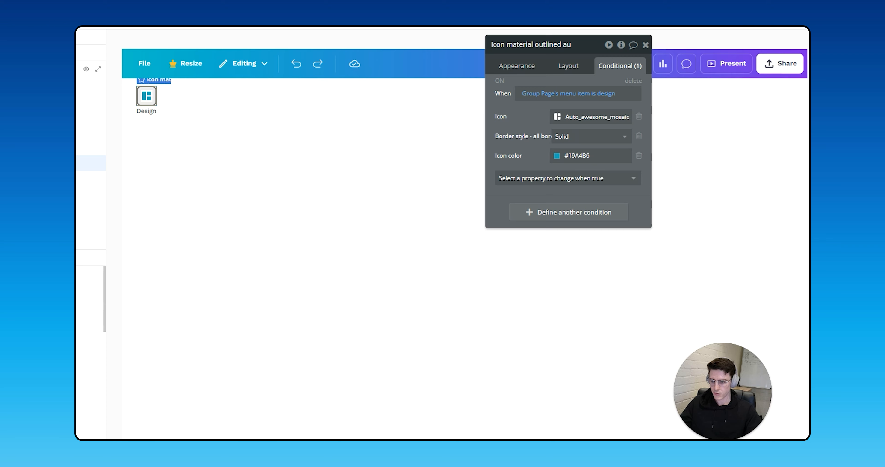
# - Make the Design icon's menu item condition also set the color of all borders to the Grey color variable
pyautogui.click(584, 179)
pyautogui.write('border')
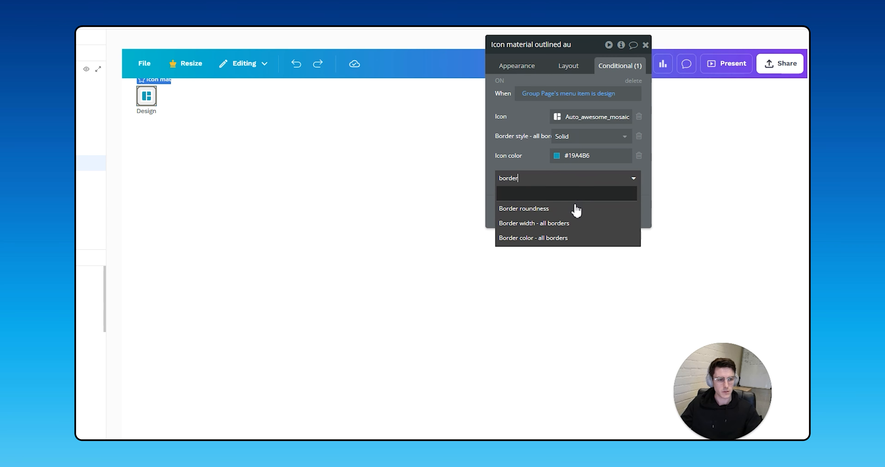
pyautogui.click(568, 241)
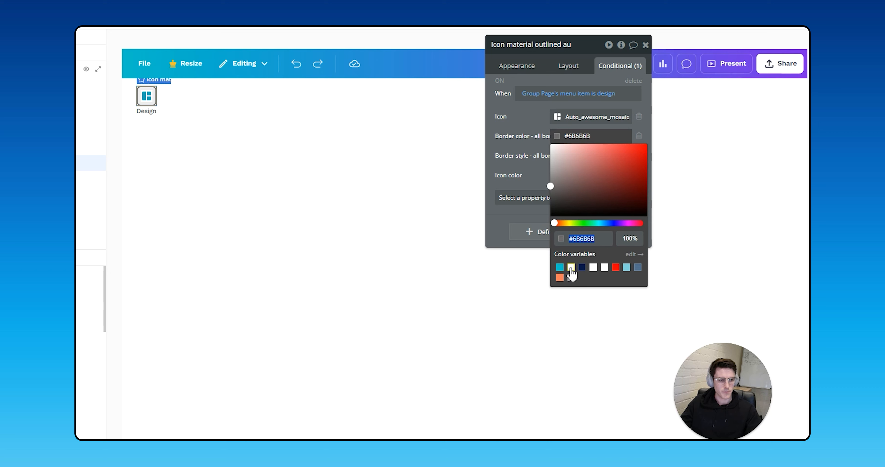
pyautogui.click(571, 277)
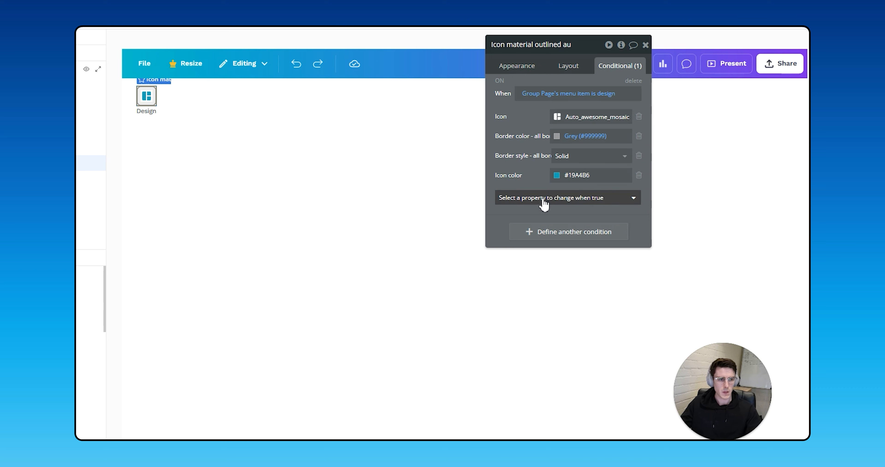
# - Make the Design icon's menu item condition also set the width of all borders to 1
pyautogui.click(517, 198)
pyautogui.write('width')
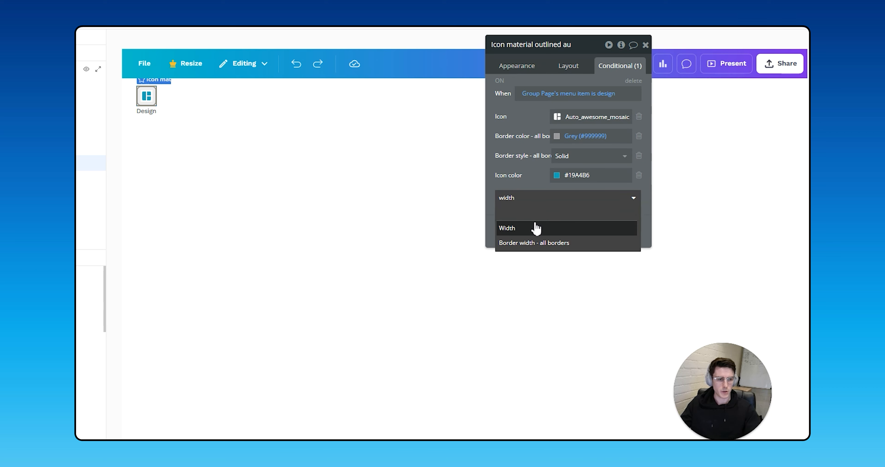
pyautogui.click(538, 243)
pyautogui.click(602, 178)
pyautogui.write('1')
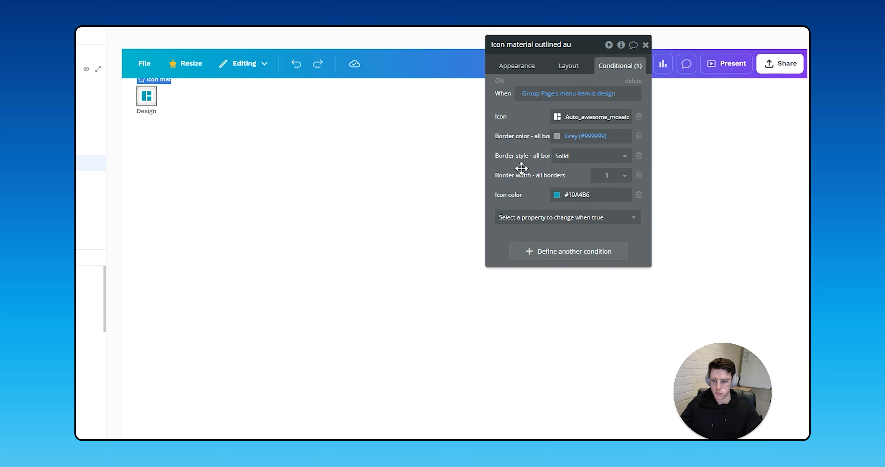
# - Lower the opacity of the Grey border color in the Design icon's condition to 25%
pyautogui.click(608, 137)
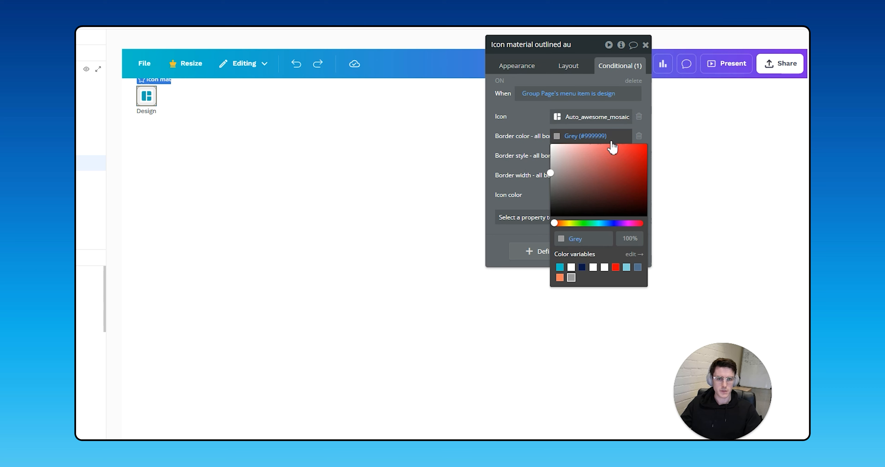
pyautogui.click(635, 242)
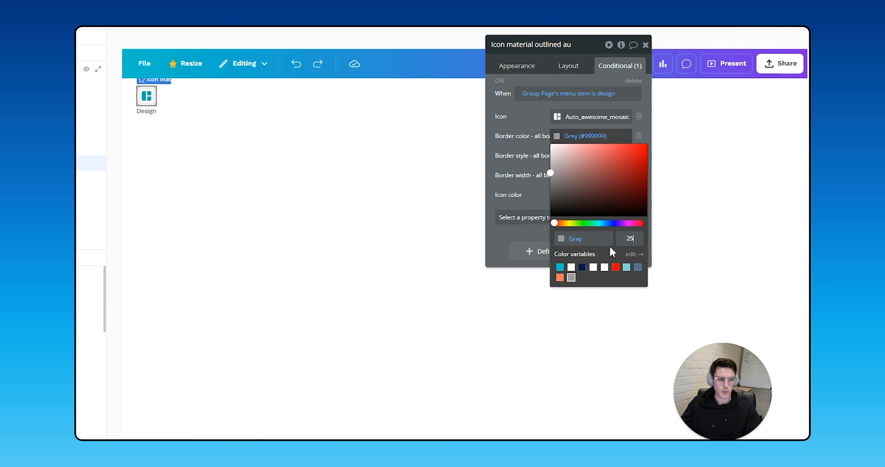
pyautogui.click(409, 217)
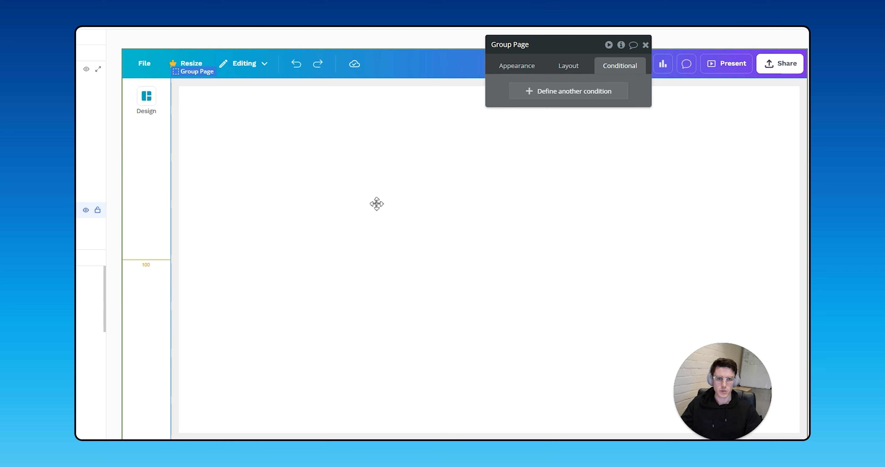
pyautogui.click(147, 93)
pyautogui.click(591, 136)
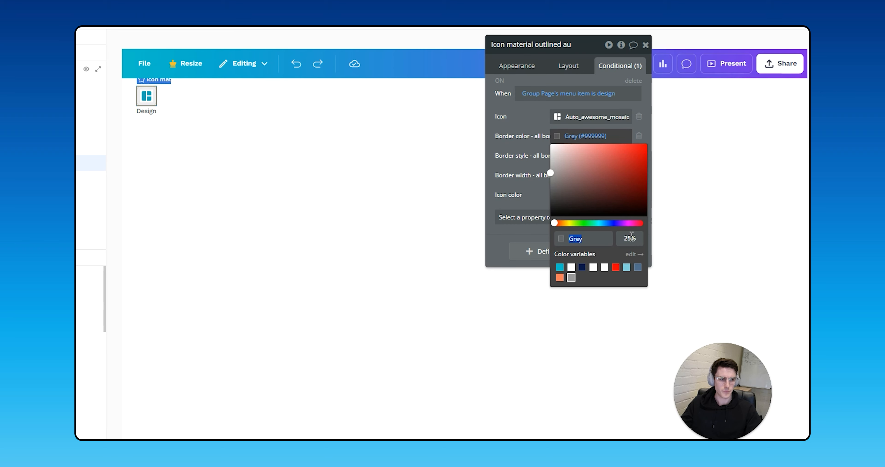
pyautogui.click(276, 224)
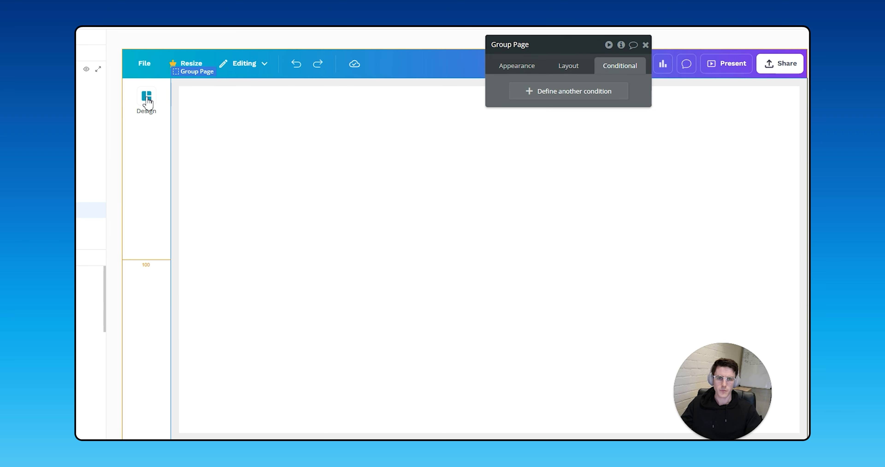
# - Select the Design icon inside Group Design and enter a value of 12 in its appearance settings
pyautogui.click(160, 97)
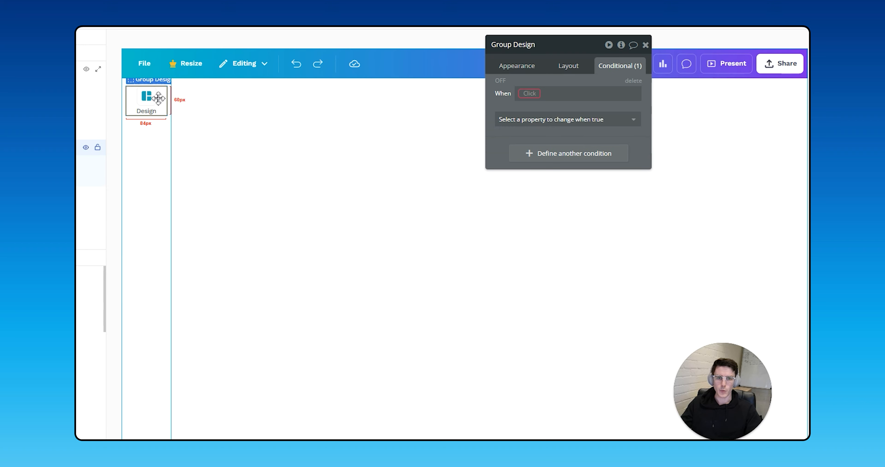
pyautogui.click(149, 96)
pyautogui.click(571, 65)
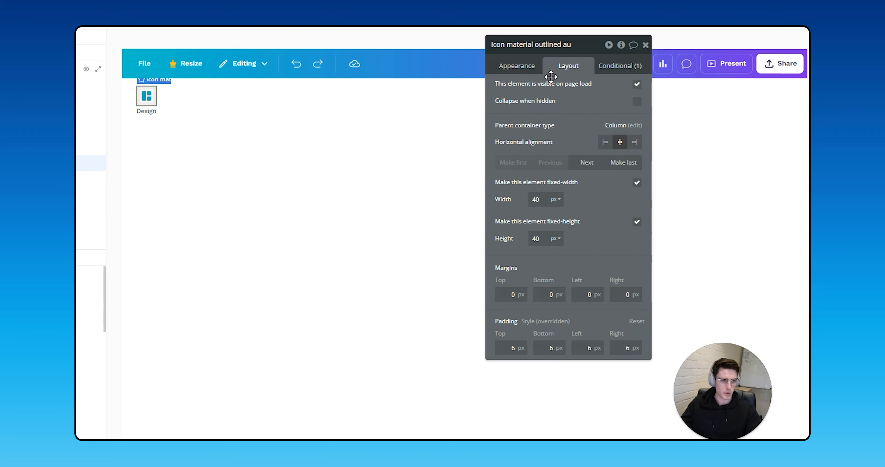
pyautogui.click(522, 65)
pyautogui.click(618, 344)
pyautogui.write('12')
pyautogui.press('Return')
# - Try a padding of 4 px on all four sides of the Design icon
pyautogui.click(568, 70)
pyautogui.click(521, 348)
pyautogui.write('4')
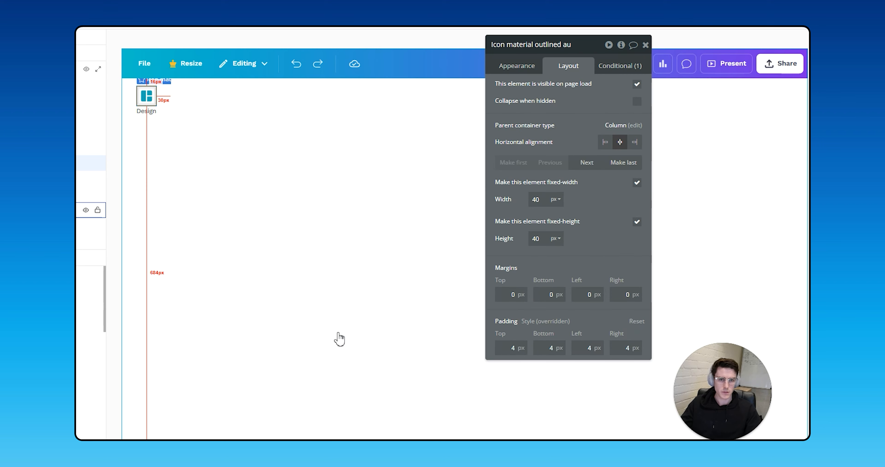
pyautogui.click(338, 336)
# - Set the Design icon's fixed width and height to 36 px and its padding to 6 px on all sides
pyautogui.click(151, 103)
pyautogui.click(547, 199)
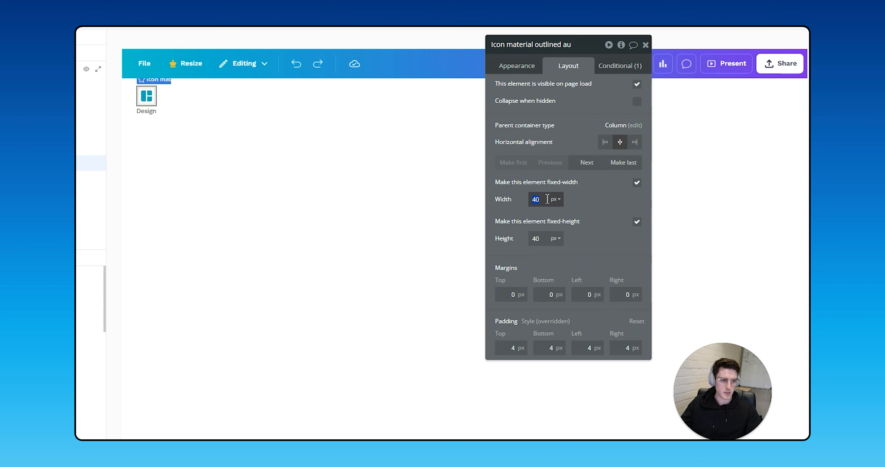
pyautogui.click(322, 239)
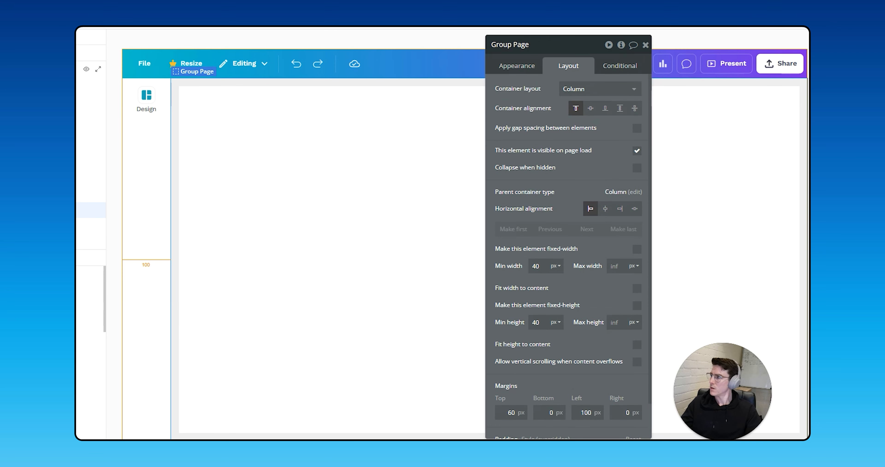
pyautogui.click(147, 95)
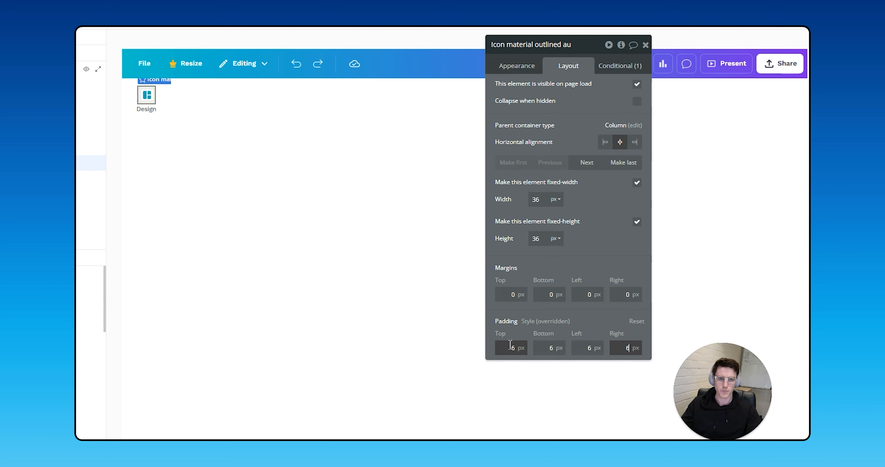
pyautogui.click(232, 321)
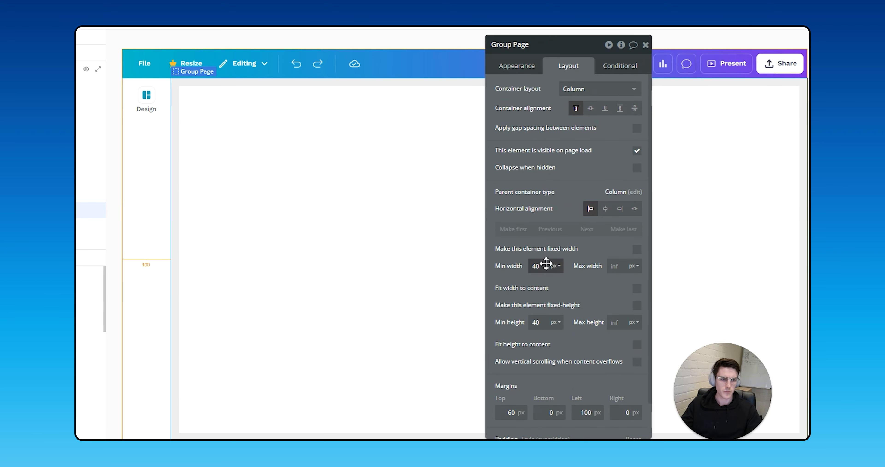
# - Reselect the Design icon and open its fixed dimensions for editing
pyautogui.click(146, 96)
pyautogui.click(550, 238)
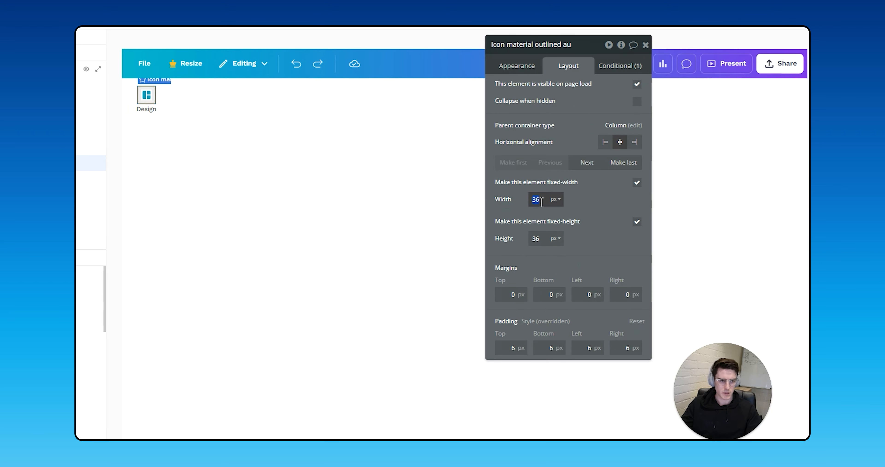
# - Set the Design icon's fixed width and height to 38 px
pyautogui.write('38')
pyautogui.press('Tab')
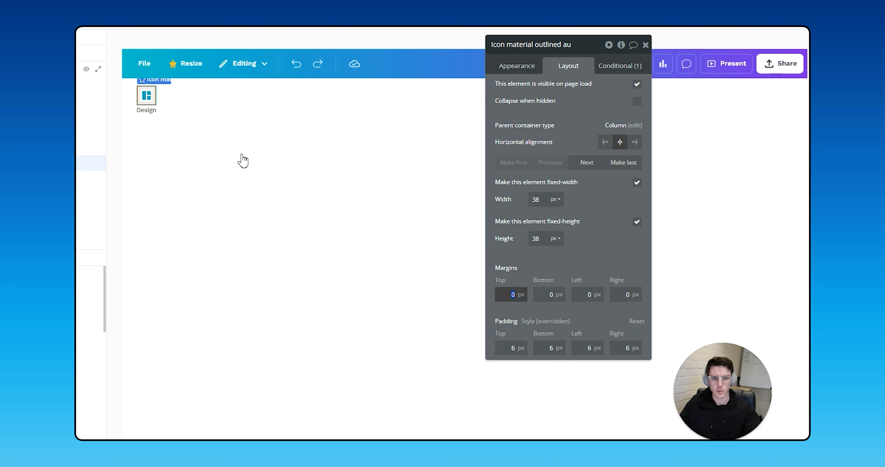
pyautogui.click(147, 110)
pyautogui.click(215, 148)
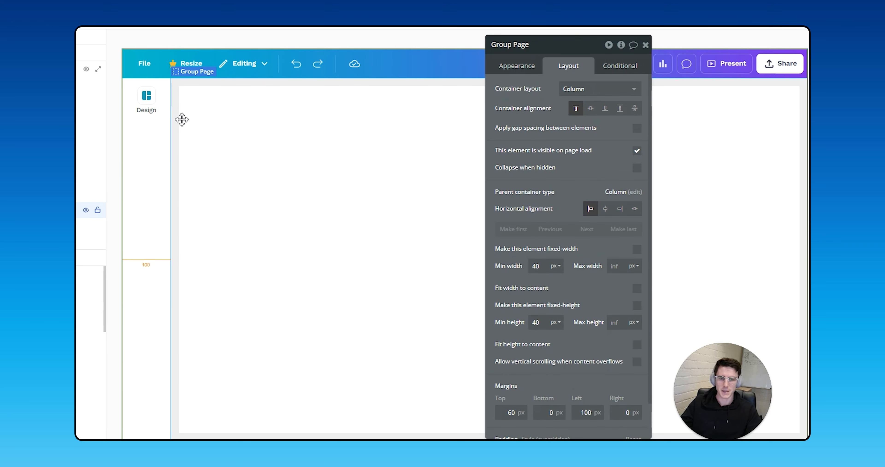
# - Add a boxshadow style of Outset to the Design icon's condition for when the menu item is design
pyautogui.click(147, 95)
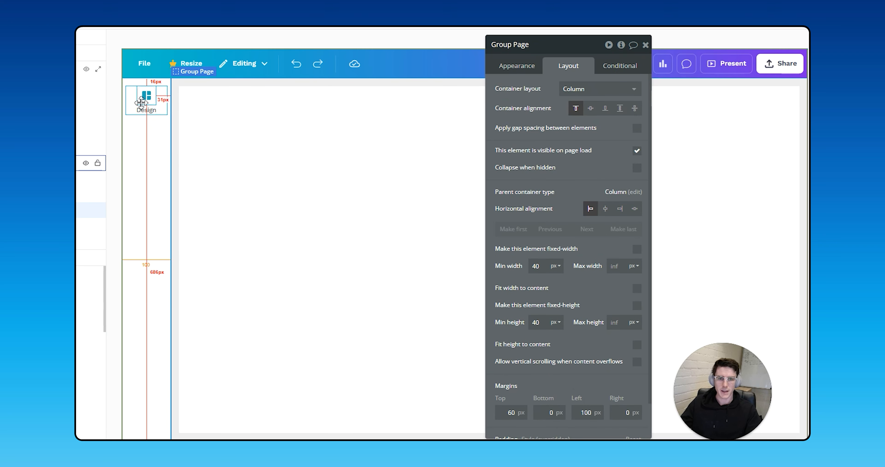
pyautogui.click(617, 65)
pyautogui.click(580, 136)
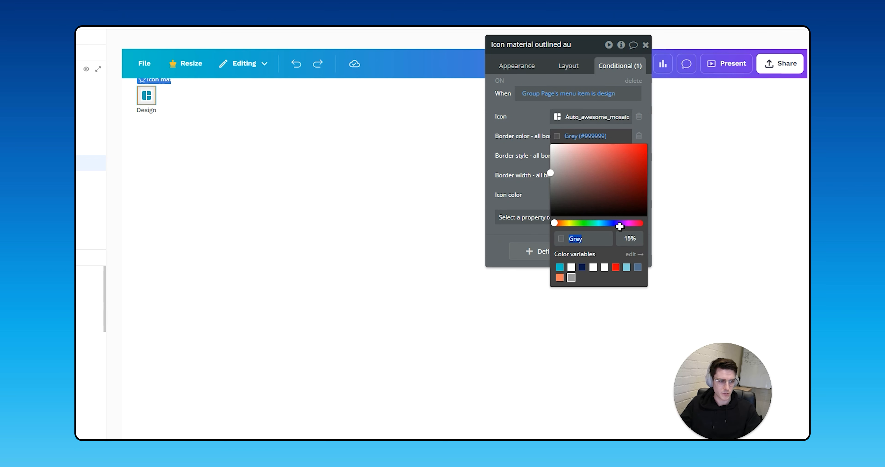
pyautogui.click(521, 139)
pyautogui.click(563, 220)
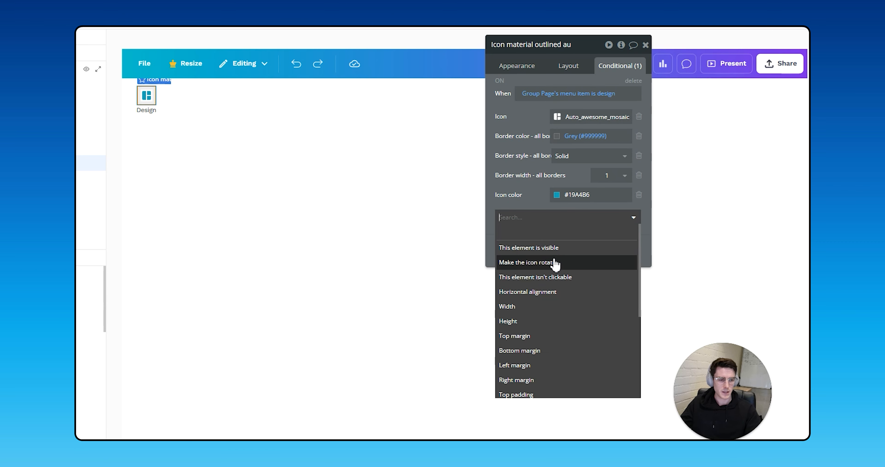
pyautogui.write('box')
pyautogui.click(560, 249)
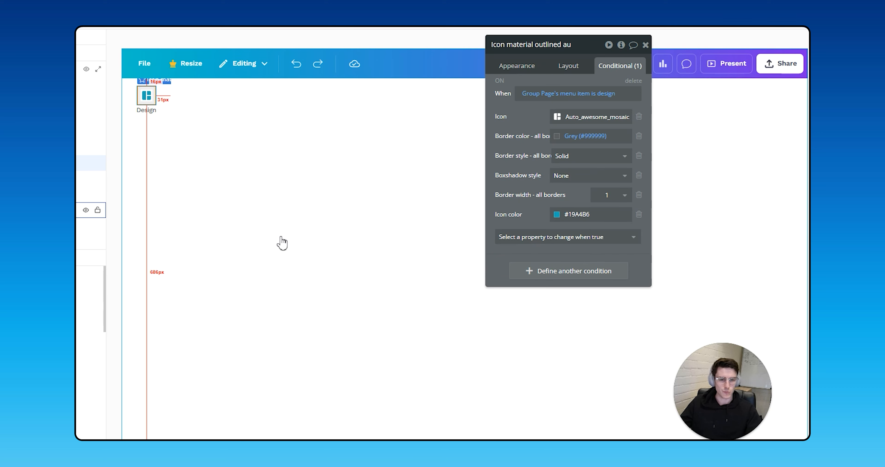
pyautogui.click(580, 175)
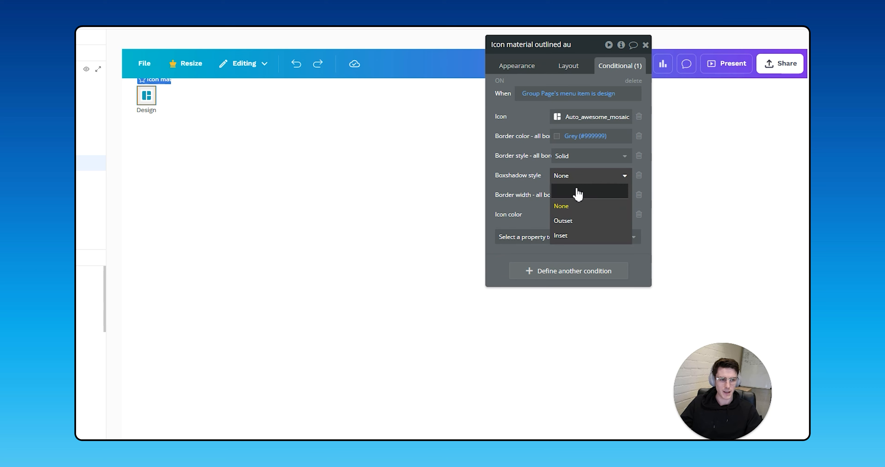
pyautogui.click(576, 221)
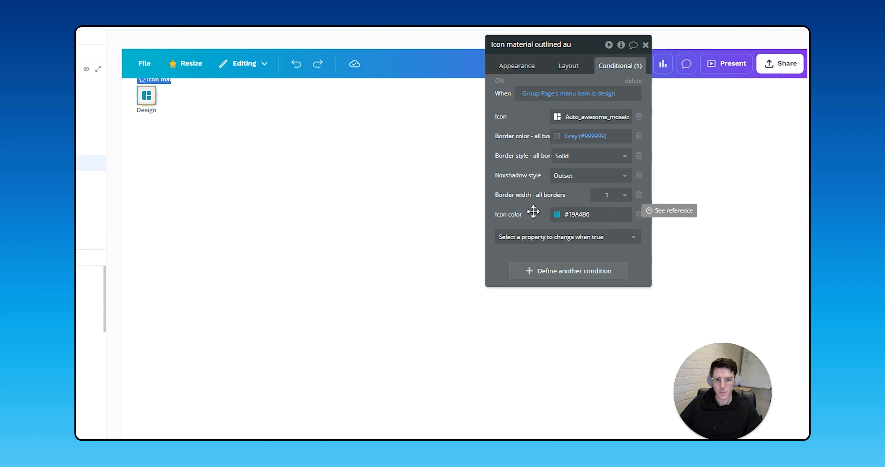
pyautogui.click(289, 150)
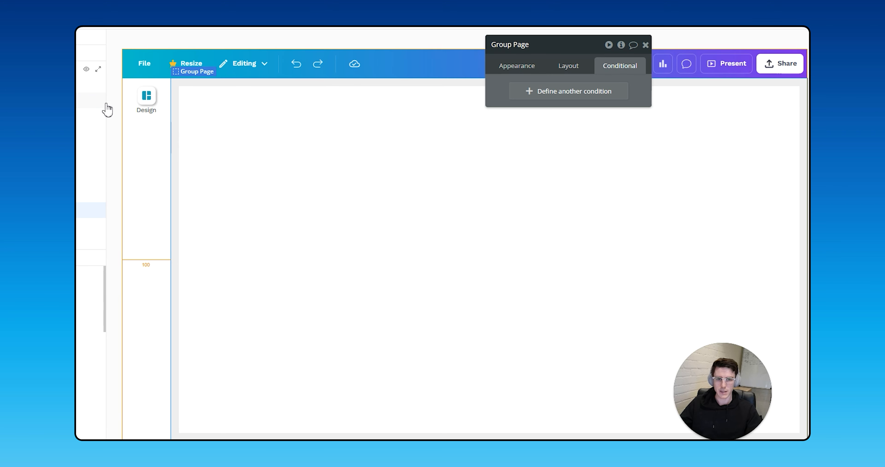
# - Add the boxshadow spread radius property to the Design icon's condition
pyautogui.click(141, 100)
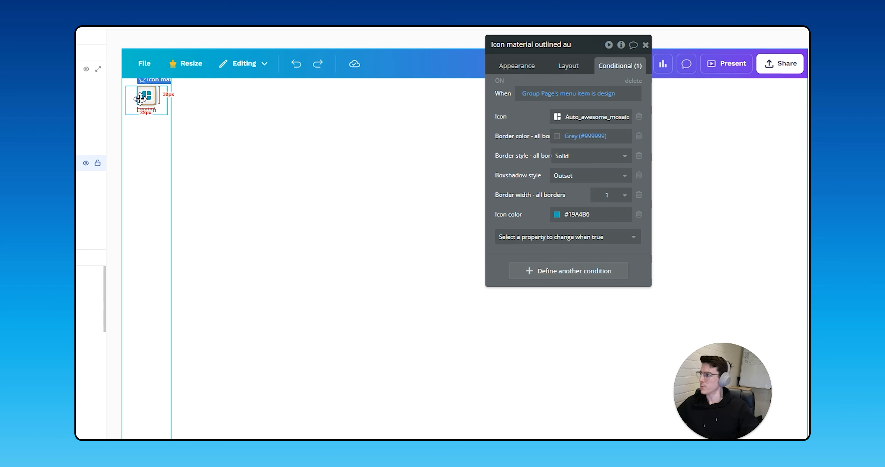
pyautogui.click(513, 240)
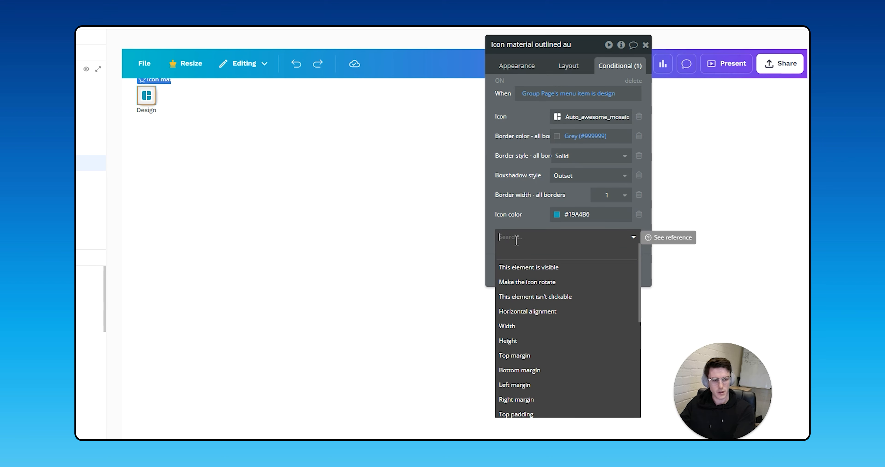
pyautogui.scroll(-5, 533, 263)
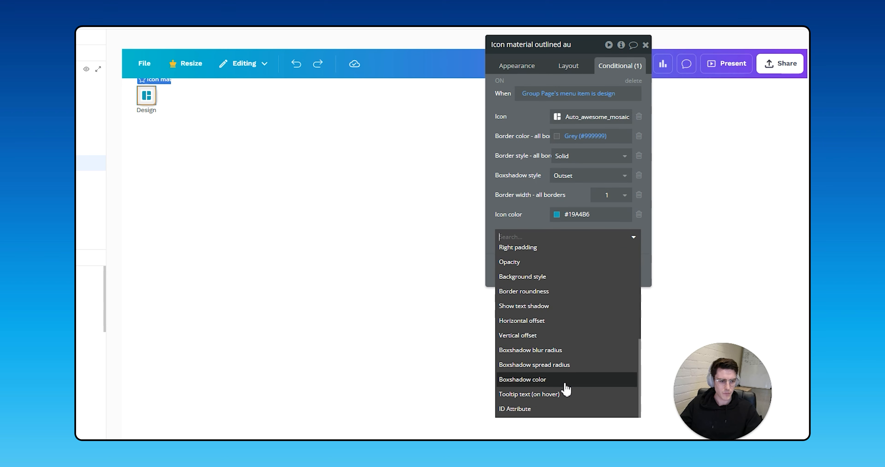
pyautogui.click(568, 366)
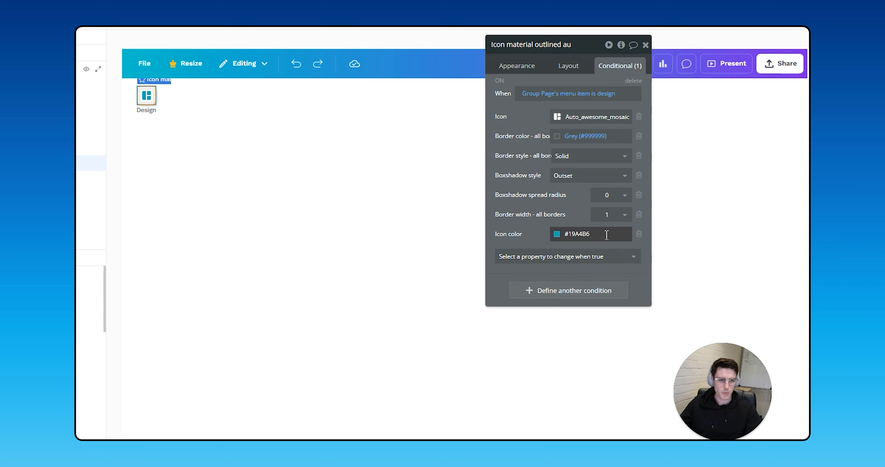
pyautogui.click(607, 195)
# - Add a boxshadow blur radius of 8 to the Design icon's condition
pyautogui.click(553, 261)
pyautogui.write('bo')
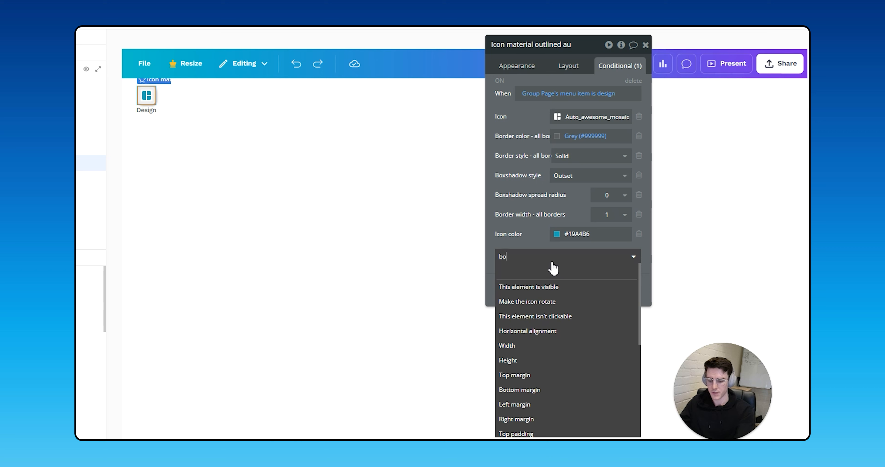
pyautogui.write('x')
pyautogui.click(564, 291)
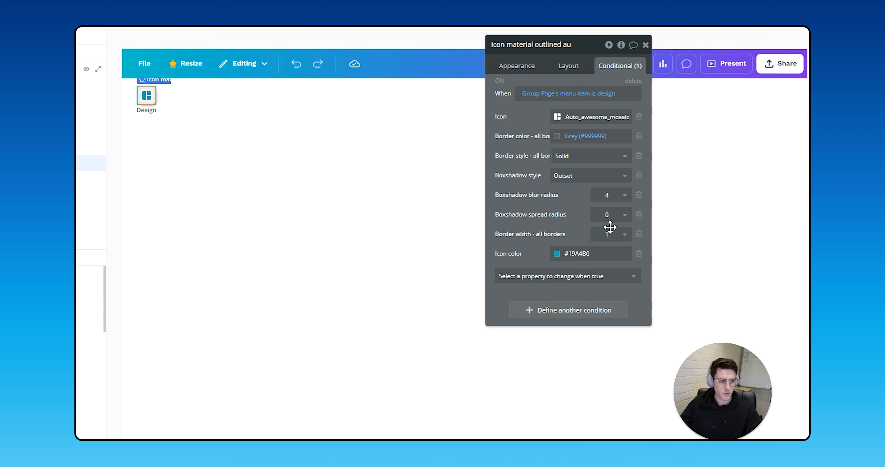
pyautogui.click(608, 195)
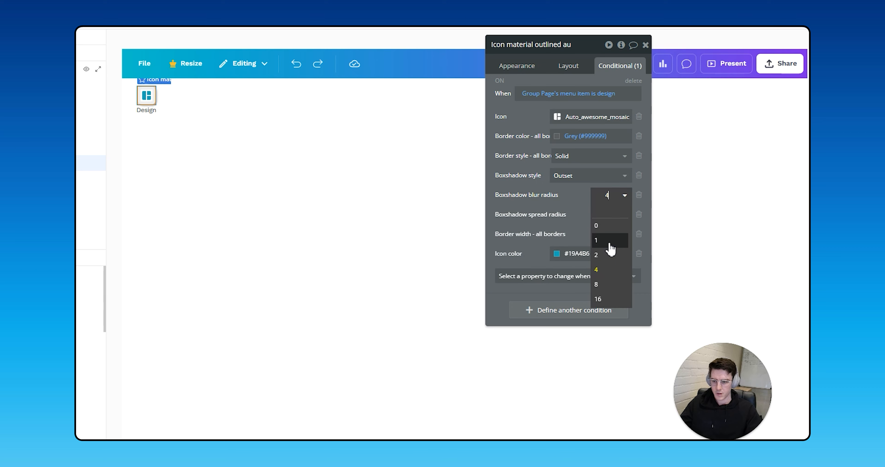
pyautogui.click(612, 285)
# - Add a boxshadow color of #C4C4C4 to the Design icon's condition
pyautogui.click(576, 284)
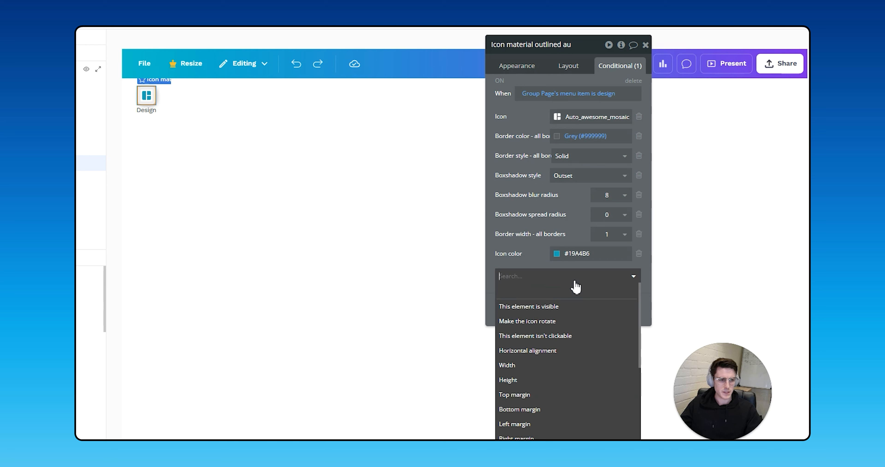
pyautogui.write('box')
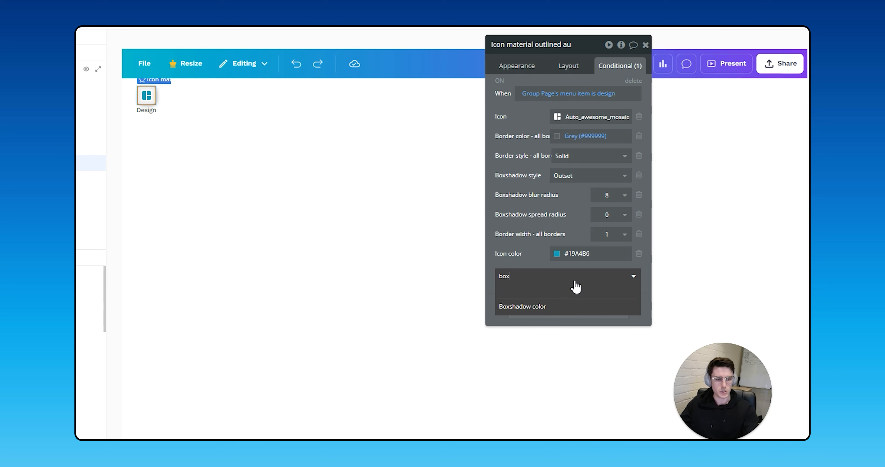
pyautogui.click(571, 304)
pyautogui.click(595, 214)
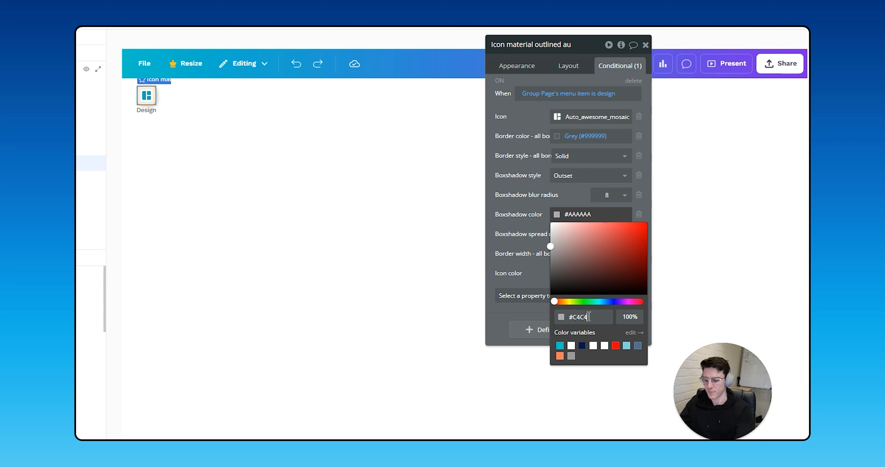
pyautogui.write('#C4C4C4')
pyautogui.press('Tab')
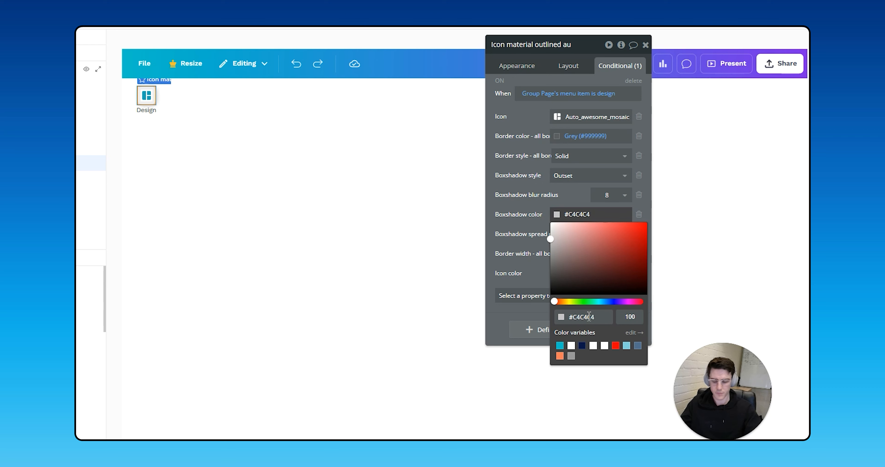
pyautogui.click(361, 297)
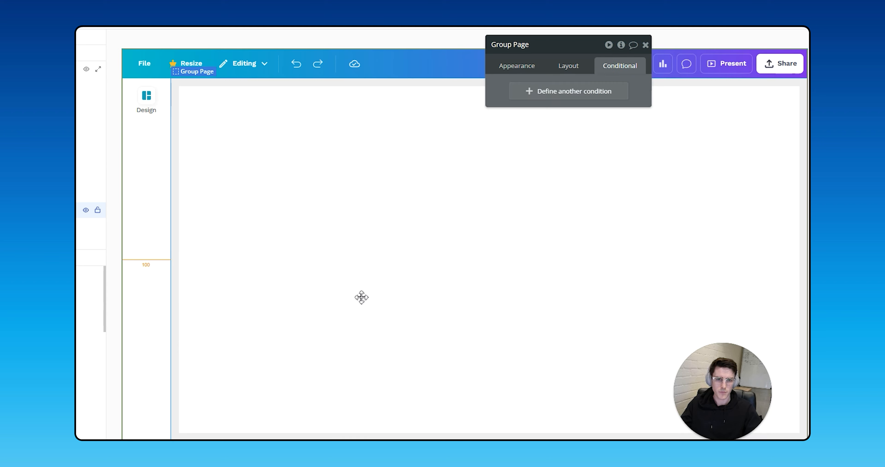
pyautogui.click(146, 96)
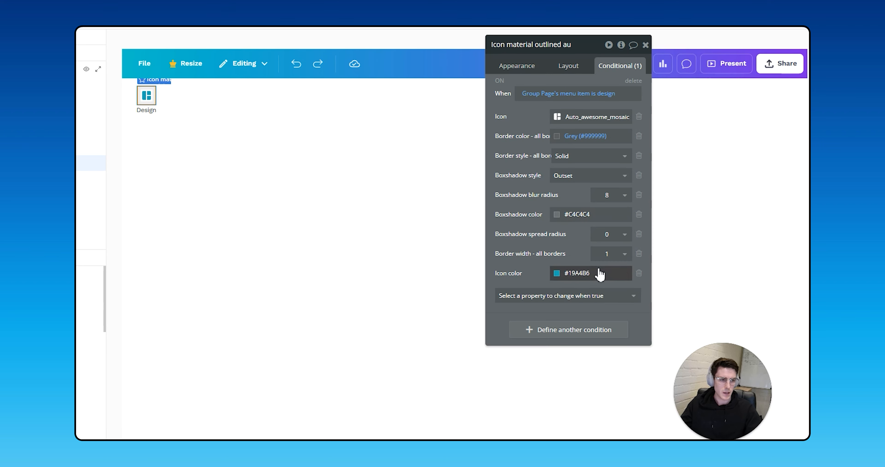
pyautogui.click(556, 295)
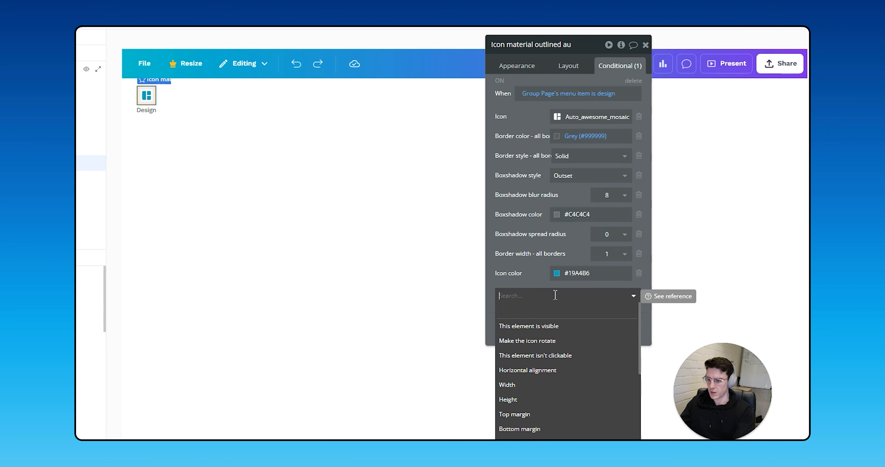
pyautogui.write('sha')
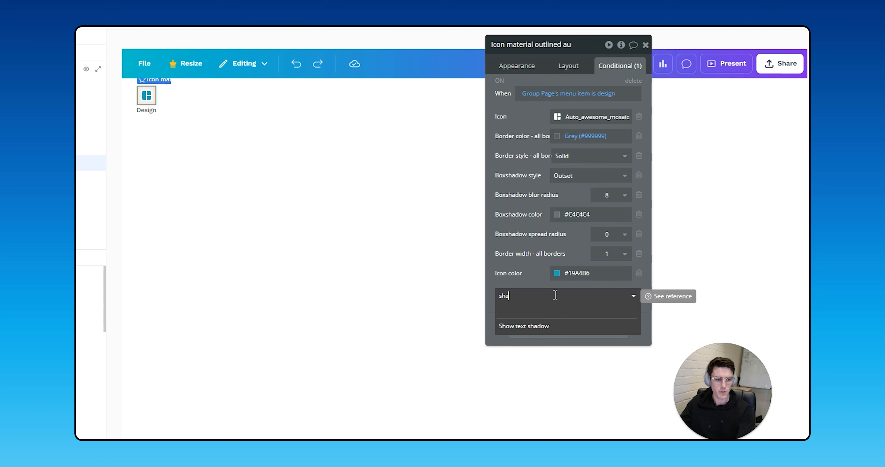
pyautogui.click(512, 67)
pyautogui.scroll(-3, 577, 233)
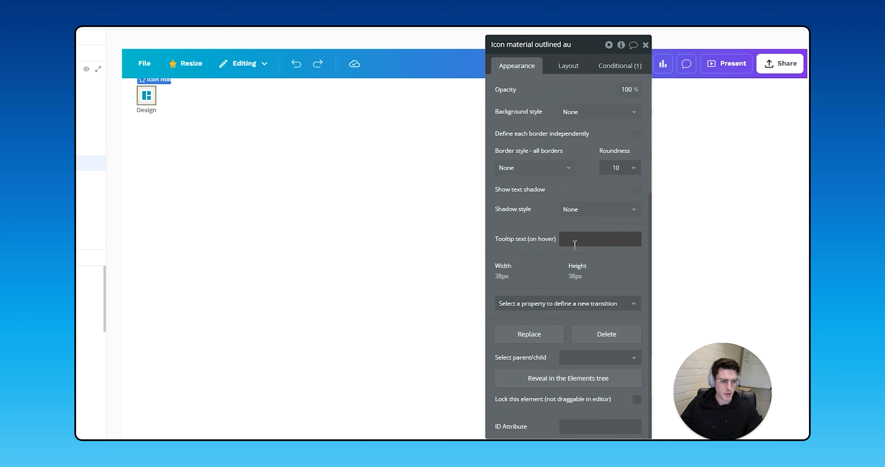
pyautogui.click(583, 210)
pyautogui.click(582, 254)
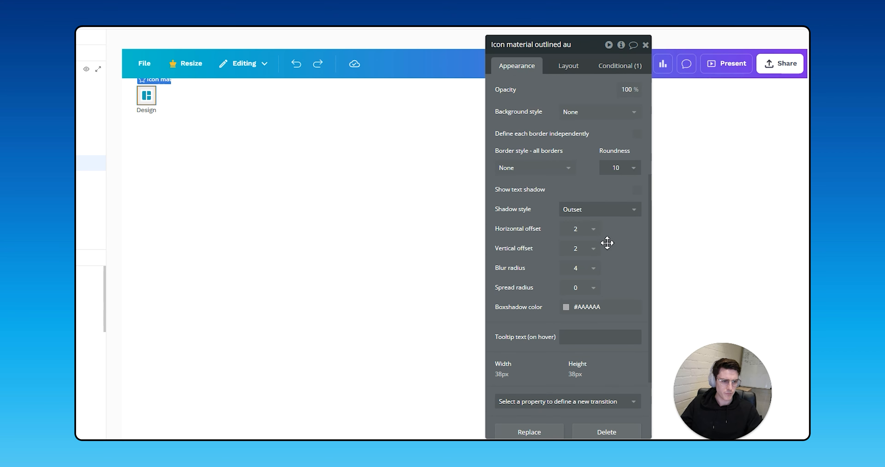
pyautogui.click(606, 209)
pyautogui.click(594, 240)
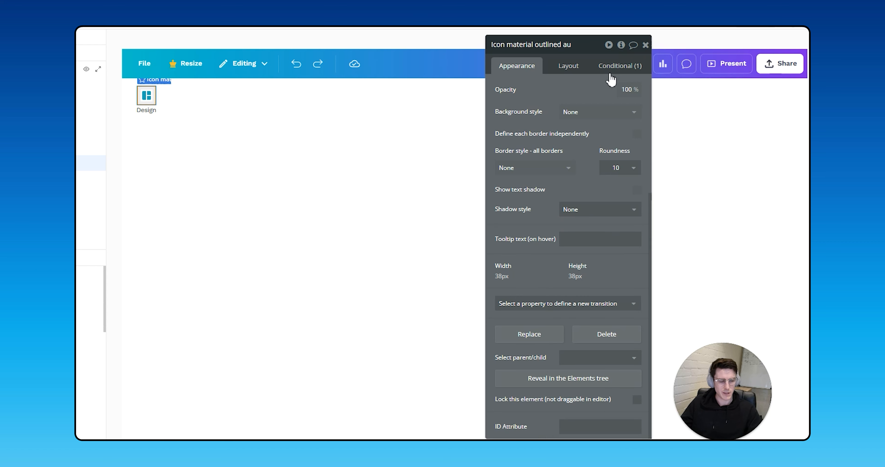
# - Add a horizontal offset of 0 for the shadow to the Design icon's condition
pyautogui.click(610, 73)
pyautogui.click(567, 296)
pyautogui.write('ho')
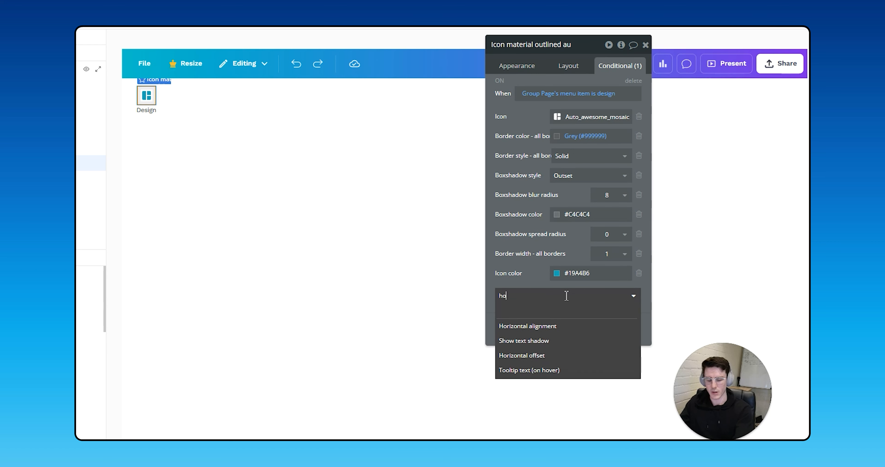
pyautogui.write('ri')
pyautogui.click(560, 342)
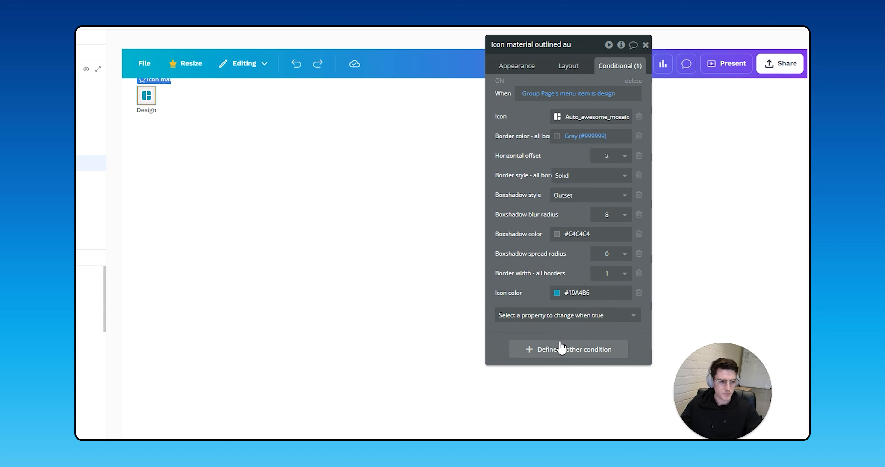
pyautogui.click(613, 161)
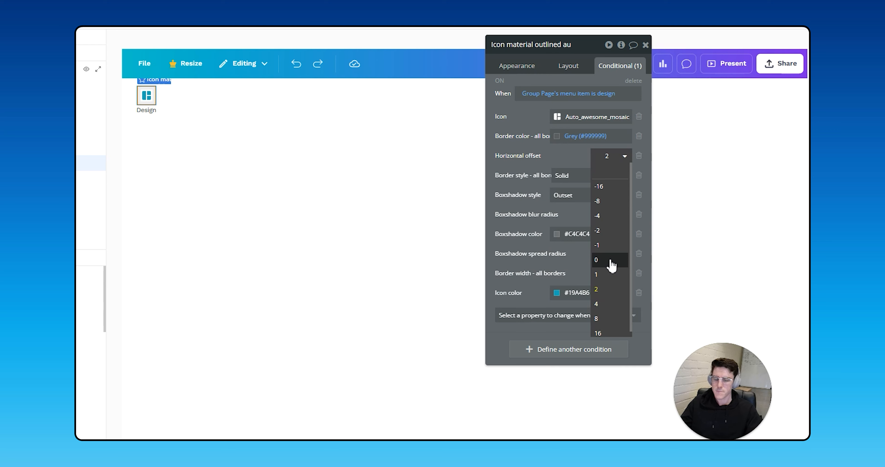
pyautogui.click(611, 261)
# - Add a vertical offset of 8 for the shadow to the Design icon's condition and check the icon on the page
pyautogui.click(592, 318)
pyautogui.write('v')
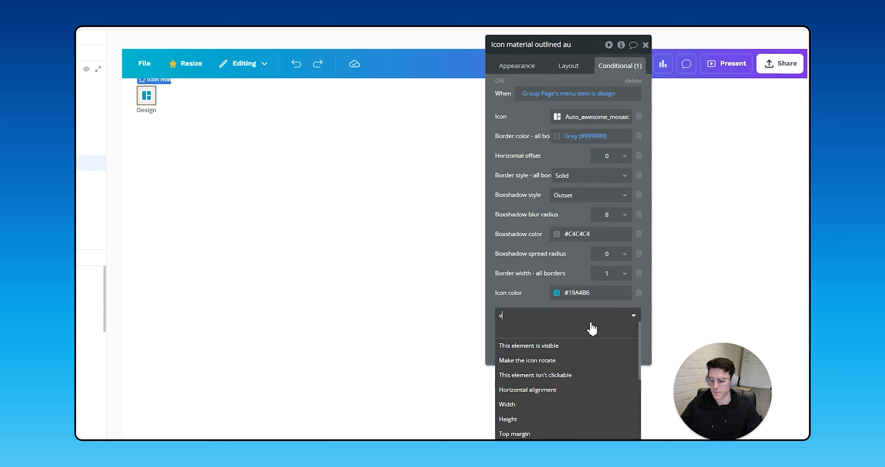
pyautogui.write('ert')
pyautogui.click(585, 346)
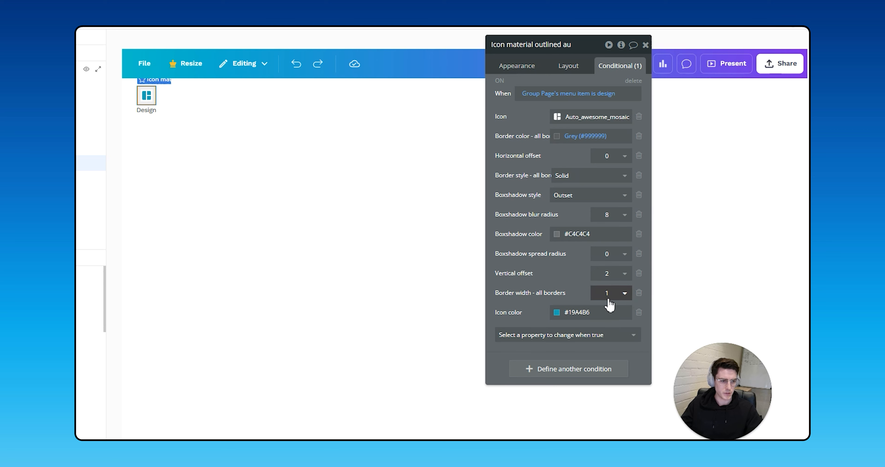
pyautogui.doubleClick(609, 273)
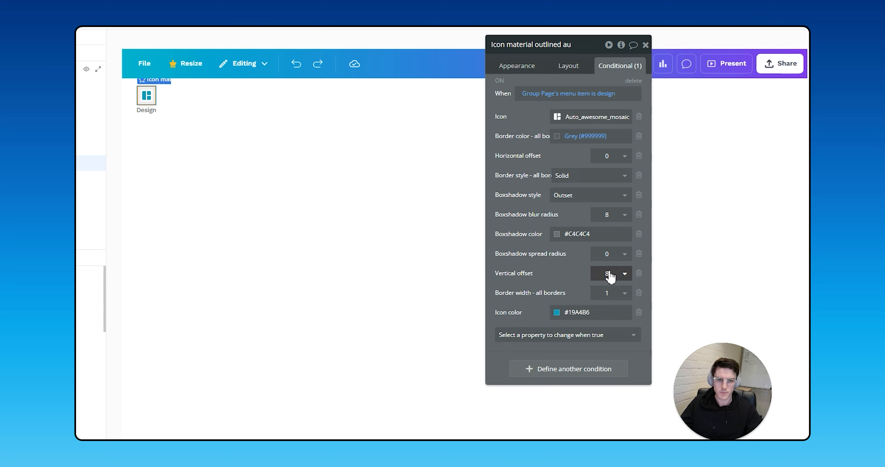
pyautogui.click(390, 251)
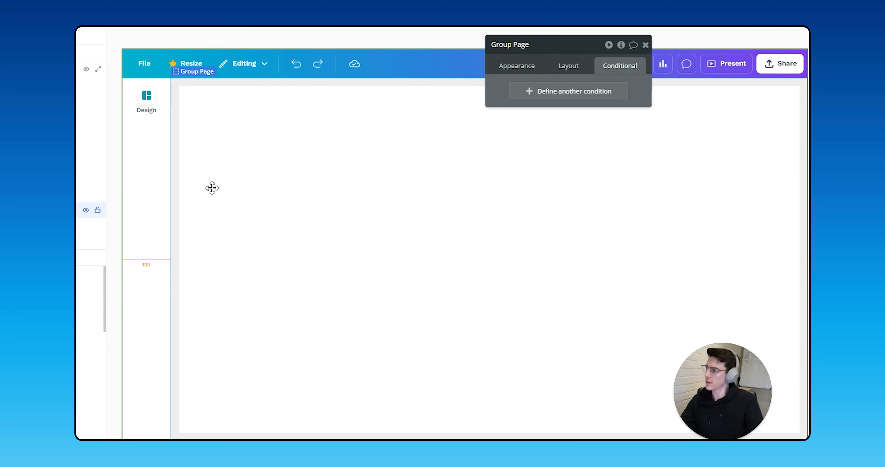
pyautogui.click(161, 107)
pyautogui.click(147, 96)
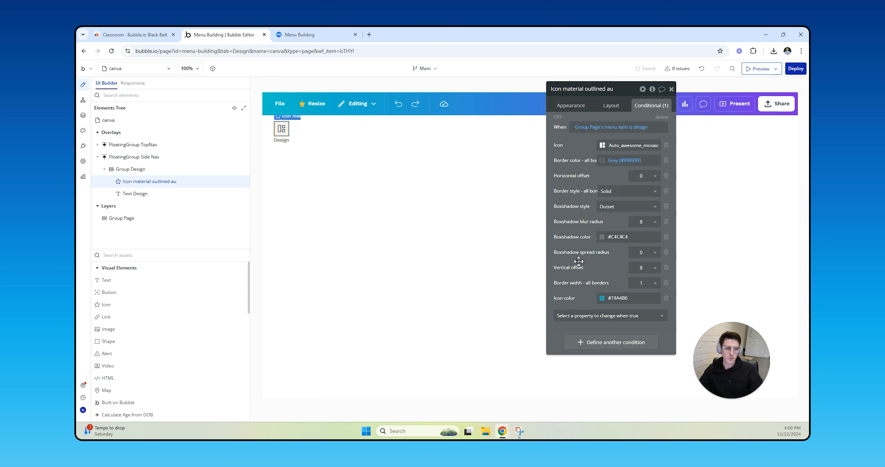
# - Duplicate the Design icon's active-state condition by copying it and pasting it as a second condition
pyautogui.rightClick(577, 208)
pyautogui.click(621, 185)
pyautogui.rightClick(604, 338)
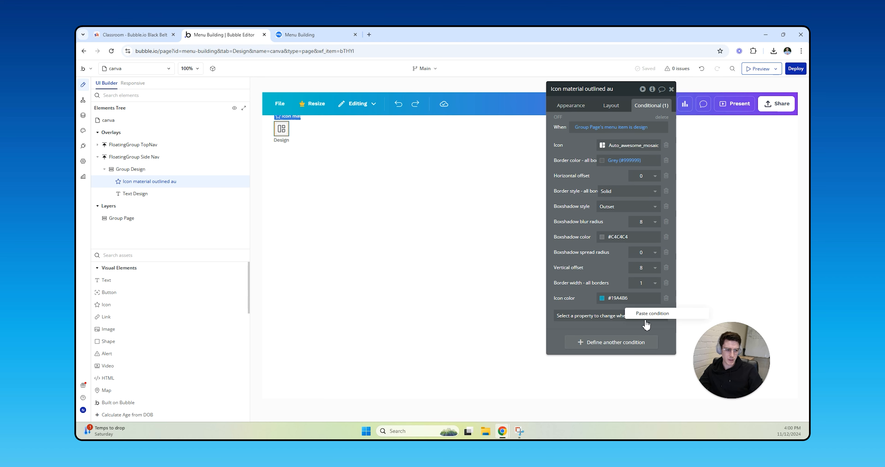
pyautogui.click(648, 318)
pyautogui.moveTo(594, 216); pyautogui.dragTo(465, 210)
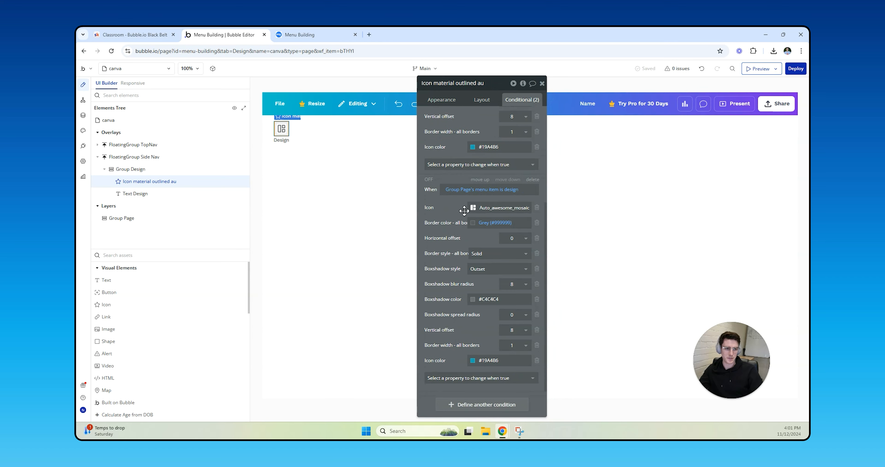
pyautogui.scroll(2, 465, 211)
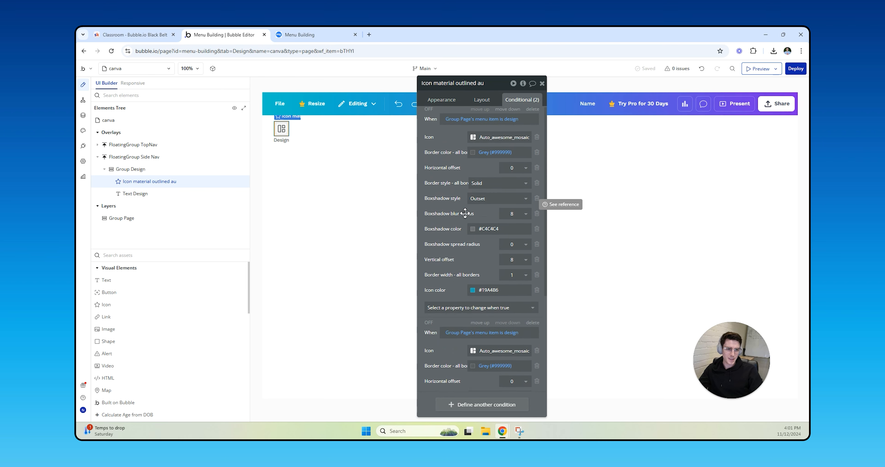
pyautogui.scroll(-2, 465, 213)
# - Change the second condition of the Design icon to apply when Group Design is hovered
pyautogui.click(453, 191)
pyautogui.click(453, 191)
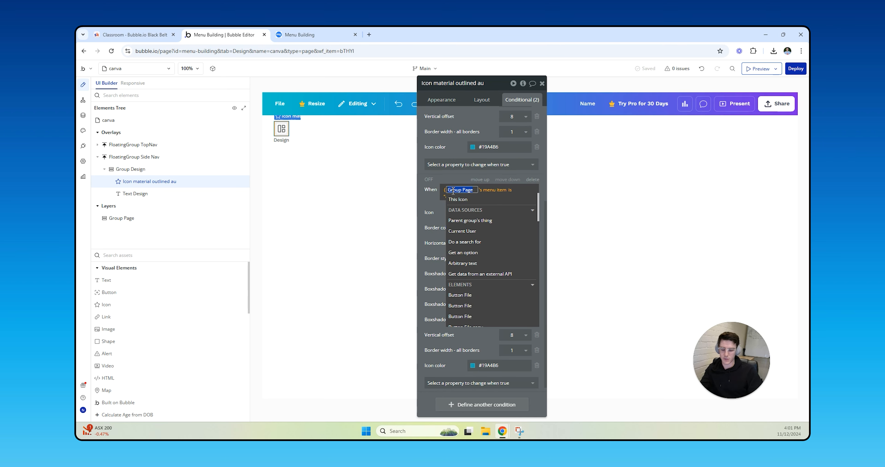
pyautogui.write('design')
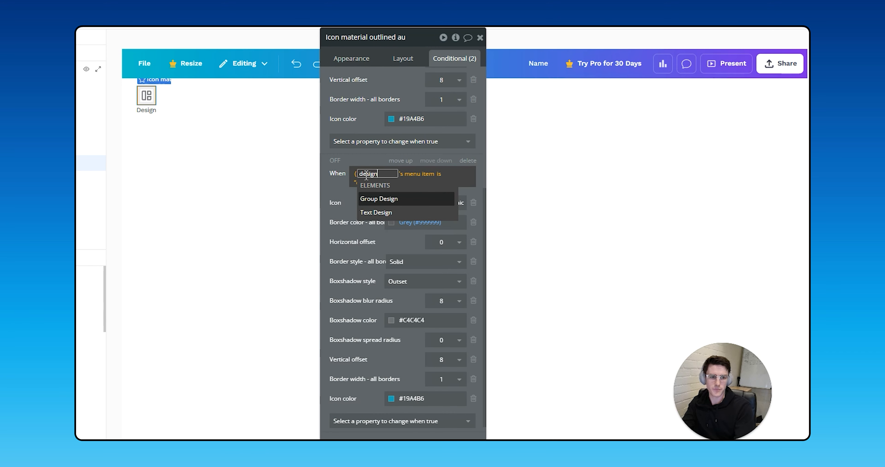
pyautogui.press('Return')
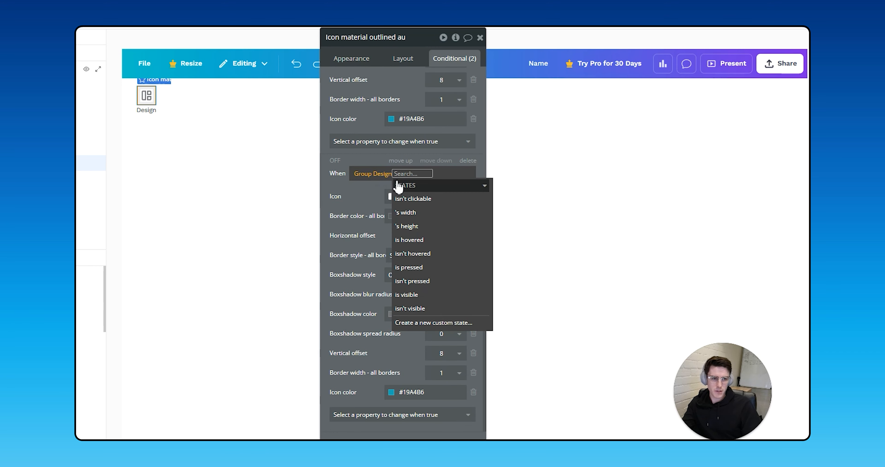
pyautogui.click(420, 240)
pyautogui.click(346, 200)
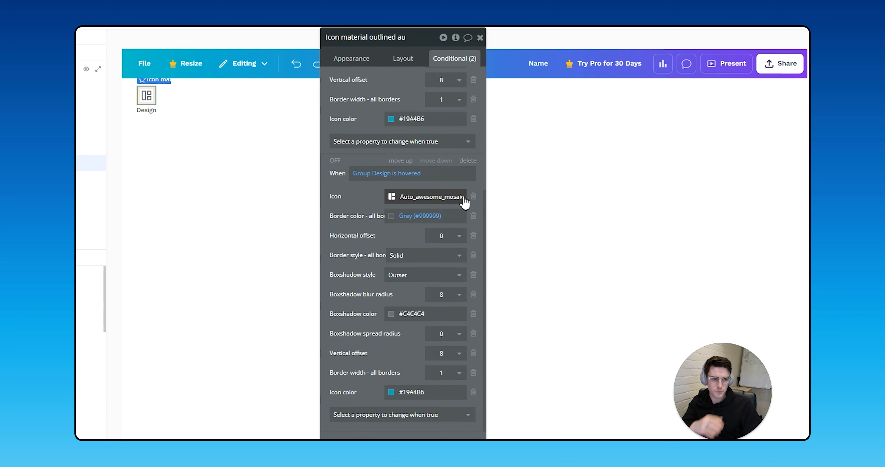
# - Remove the Icon and Icon color properties from the hover condition and compare it with the active-state condition
pyautogui.click(474, 196)
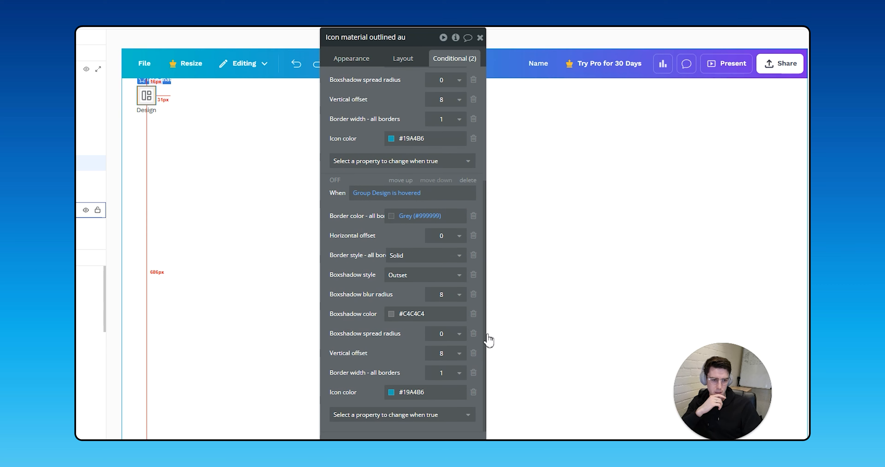
pyautogui.click(474, 392)
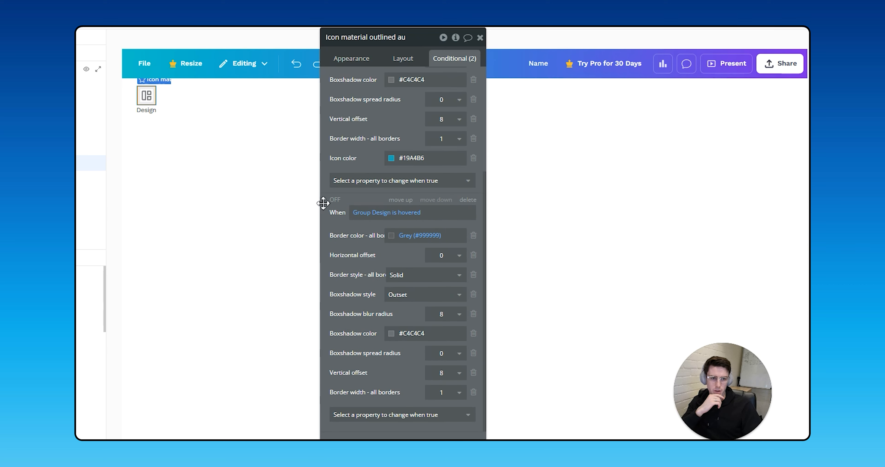
pyautogui.click(221, 194)
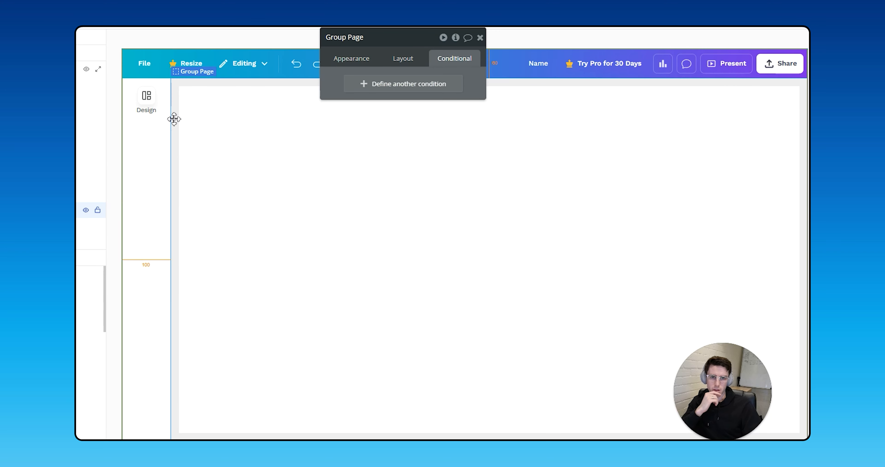
pyautogui.click(148, 94)
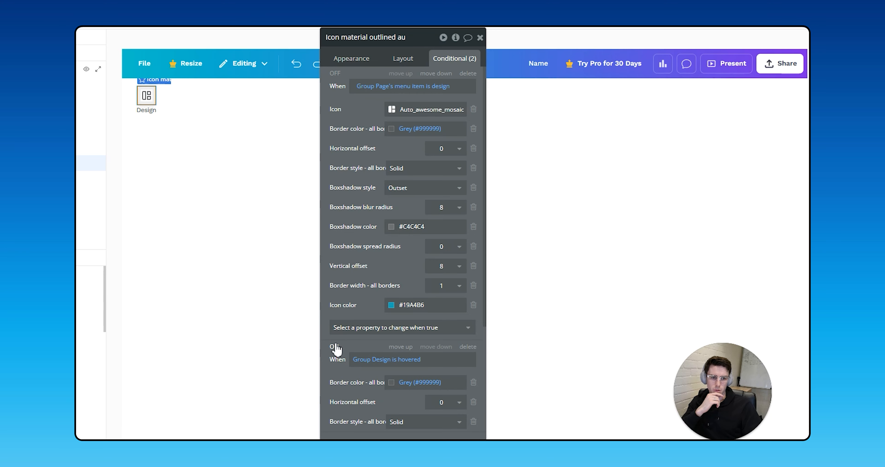
pyautogui.scroll(-5, 336, 347)
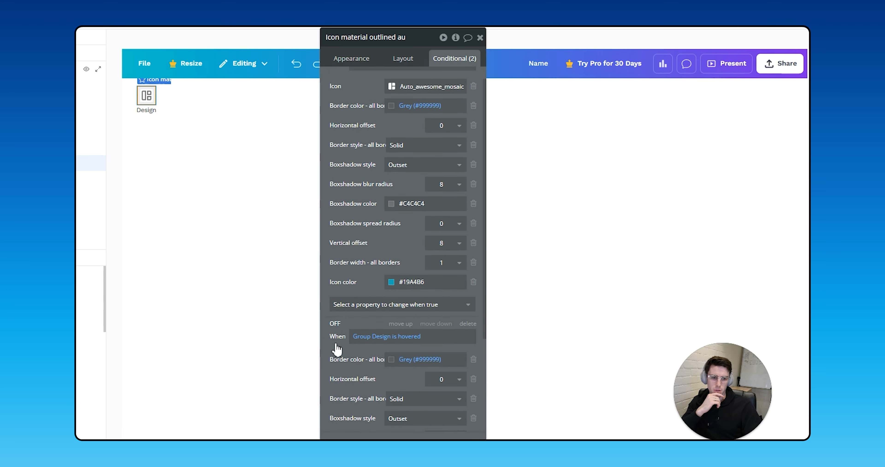
pyautogui.scroll(-2, 336, 344)
pyautogui.scroll(2, 338, 343)
pyautogui.scroll(-3, 340, 343)
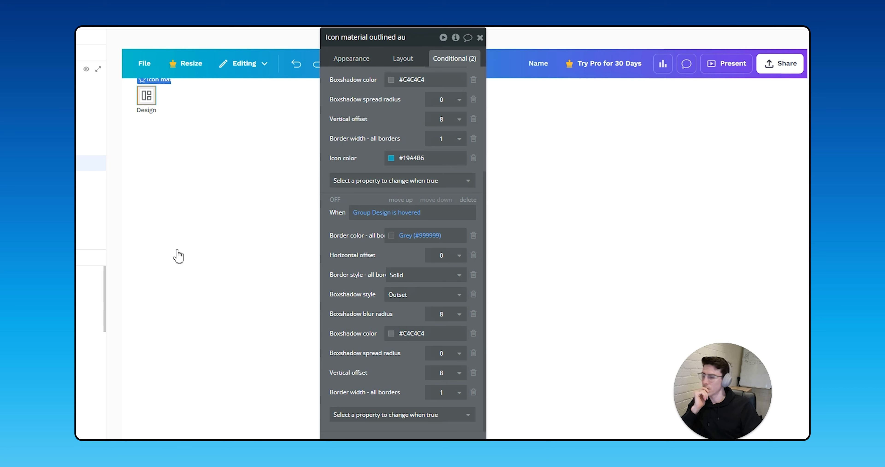
# - Add an Icon color of #3E3E3E to the Design icon's hover condition
pyautogui.click(382, 415)
pyautogui.write('icon')
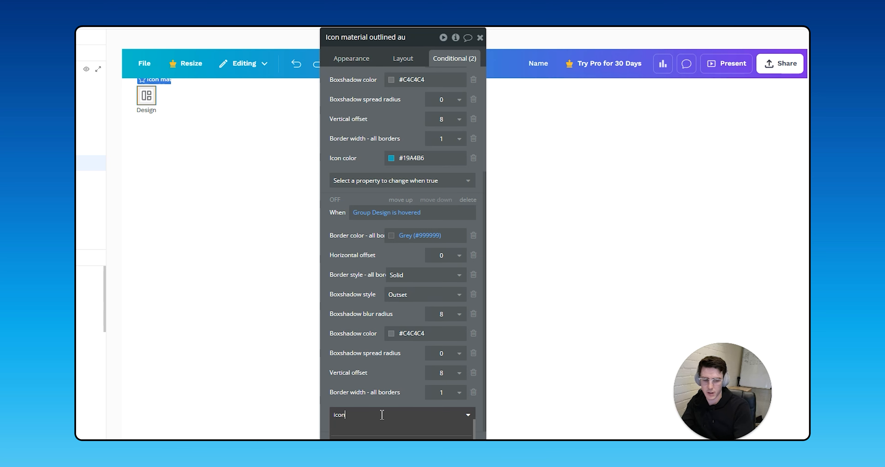
pyautogui.press('Return')
pyautogui.moveTo(384, 397); pyautogui.dragTo(438, 281)
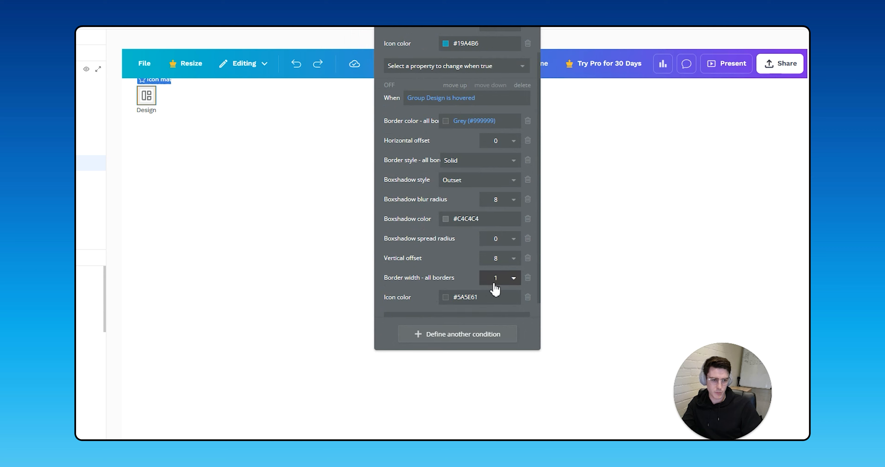
pyautogui.click(488, 297)
pyautogui.moveTo(477, 361)
pyautogui.mouseDown()
pyautogui.moveTo(425, 387)
pyautogui.moveTo(428, 360)
pyautogui.mouseUp()
pyautogui.click(423, 314)
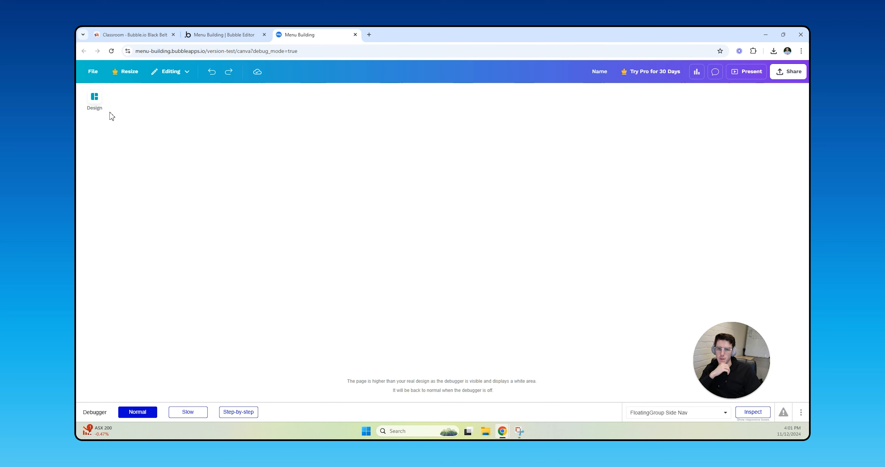
# - Test the Design menu item's hover look in the page preview and return to the editor
pyautogui.click(243, 34)
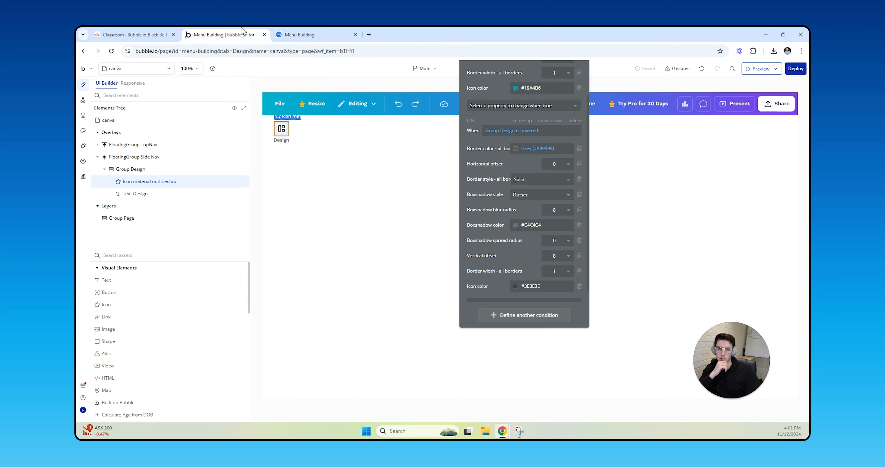
pyautogui.click(290, 32)
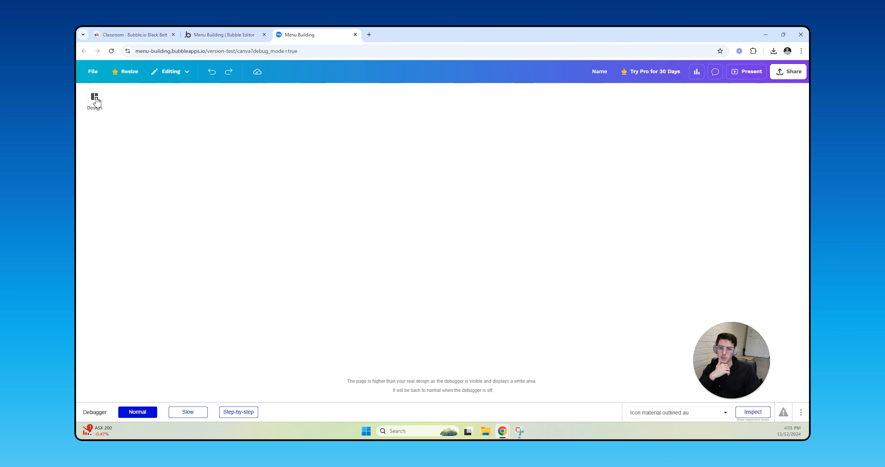
pyautogui.click(229, 35)
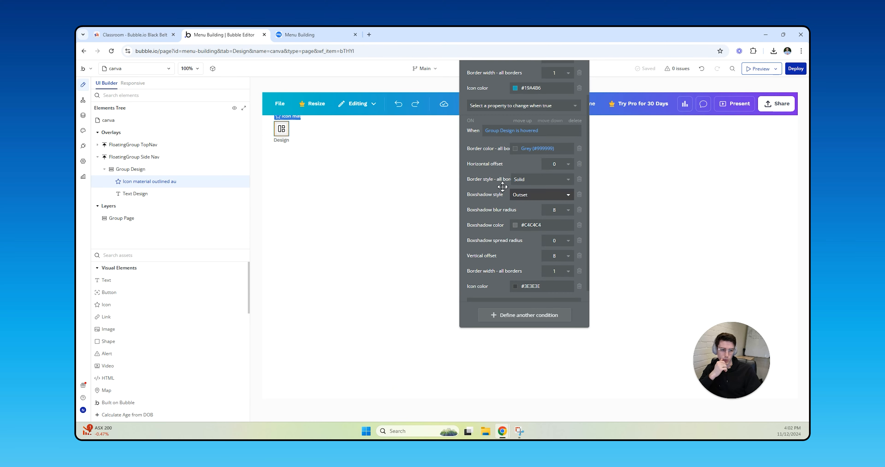
# - Extend the hover condition's expression with "and Group Page's menu item"
pyautogui.click(538, 131)
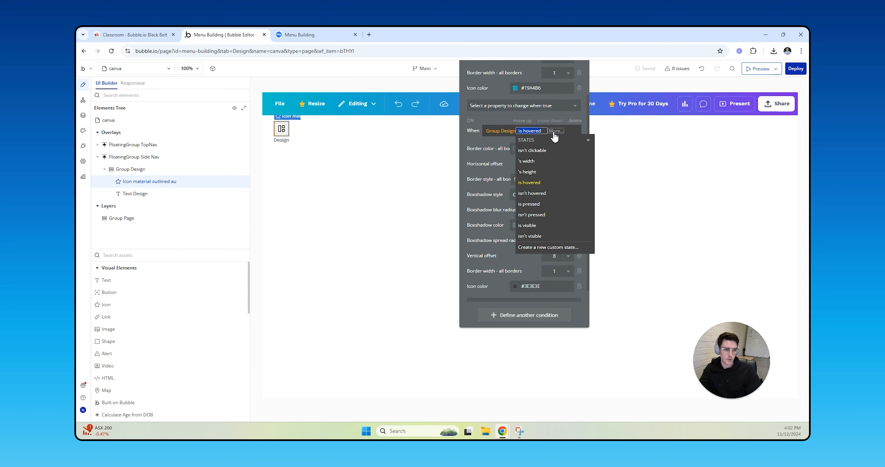
pyautogui.write('and')
pyautogui.press('Return')
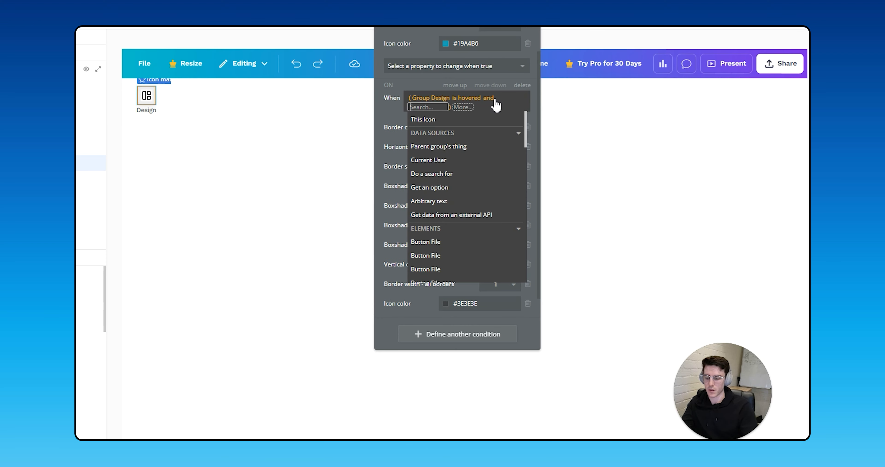
pyautogui.write('group page')
pyautogui.press('Return')
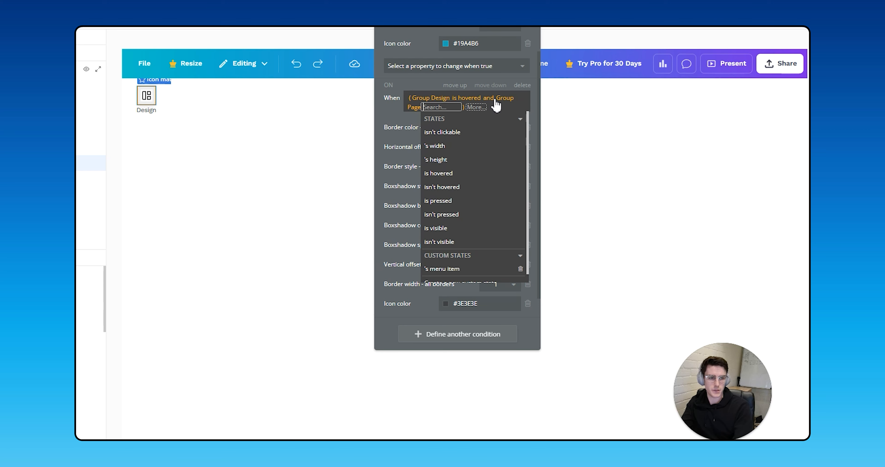
pyautogui.write('menu')
pyautogui.press('Return')
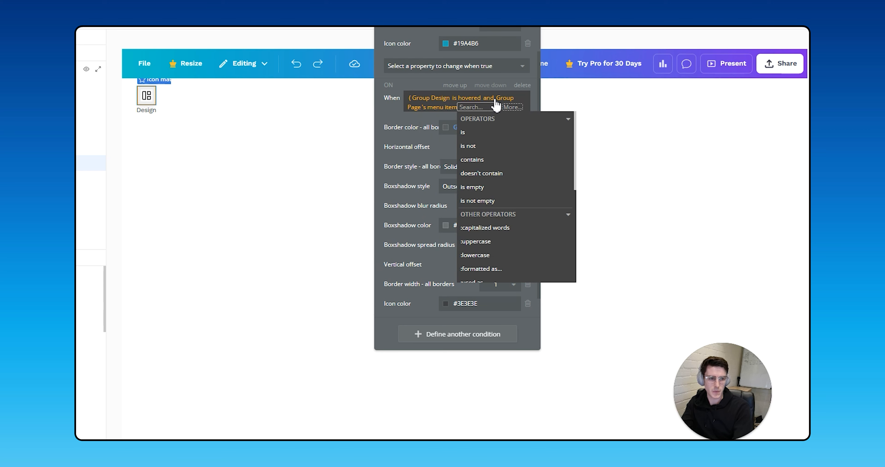
# - Complete the hover condition's added comparison with "is not design"
pyautogui.write('is')
pyautogui.press('Down')
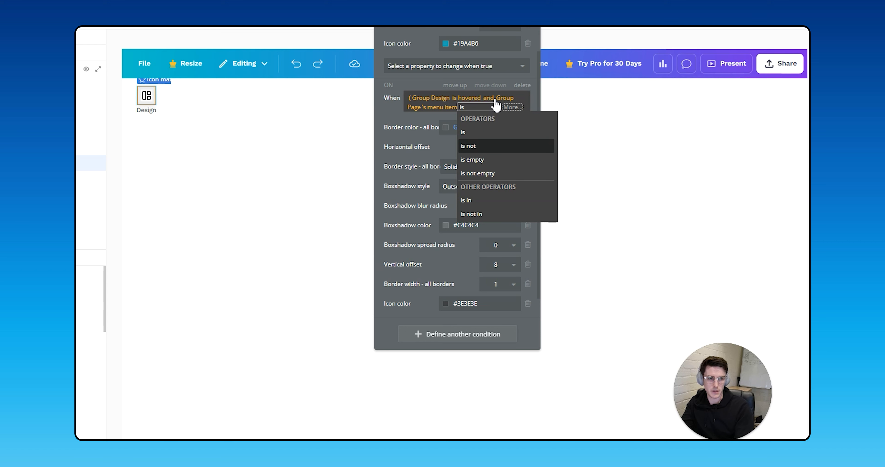
pyautogui.press('Return')
pyautogui.write('des')
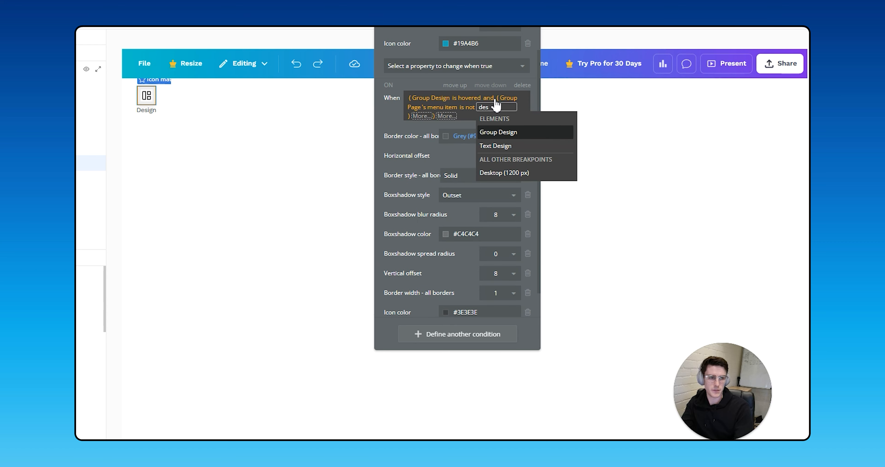
pyautogui.write('ig')
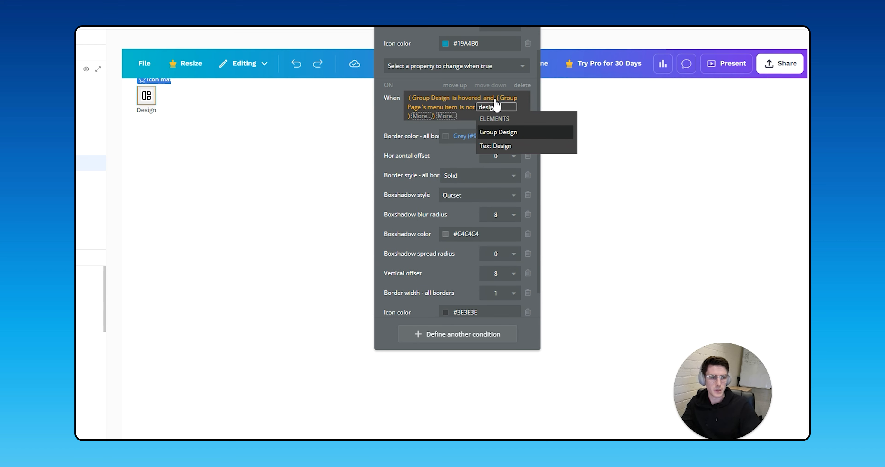
pyautogui.click(408, 129)
pyautogui.click(342, 105)
# - Check the Design icon in the page preview and compare it with the hover condition's boxshadow settings
pyautogui.click(327, 35)
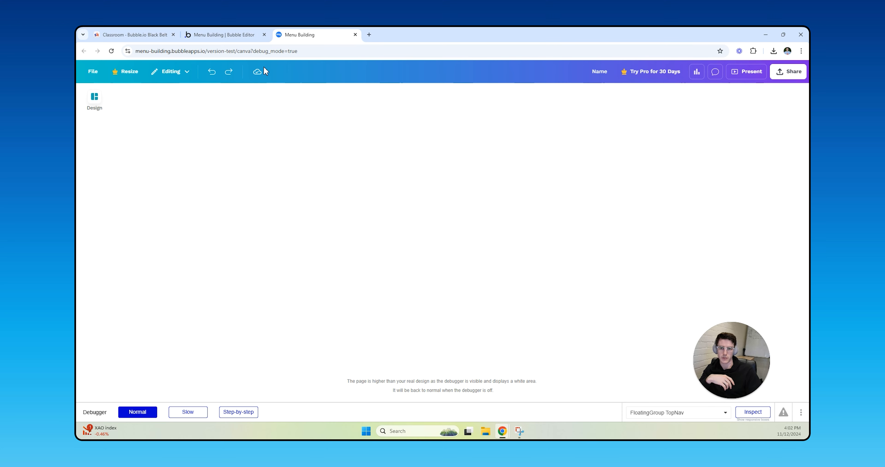
pyautogui.click(241, 35)
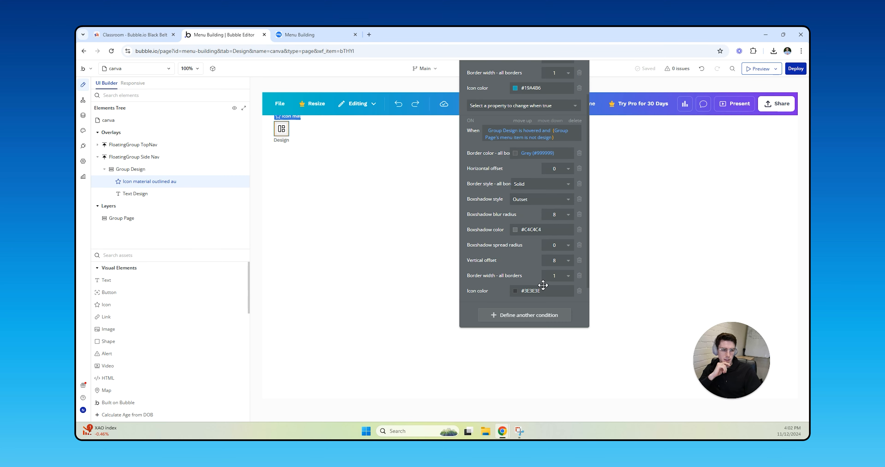
pyautogui.scroll(1, 532, 280)
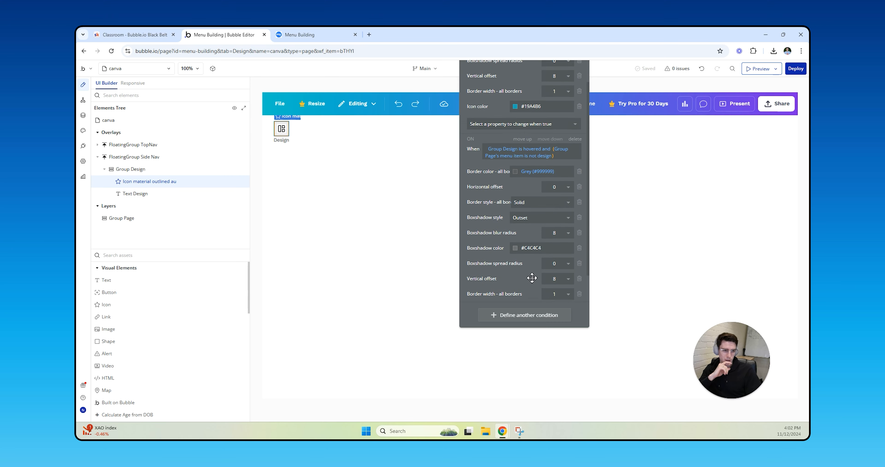
pyautogui.click(559, 233)
pyautogui.click(506, 256)
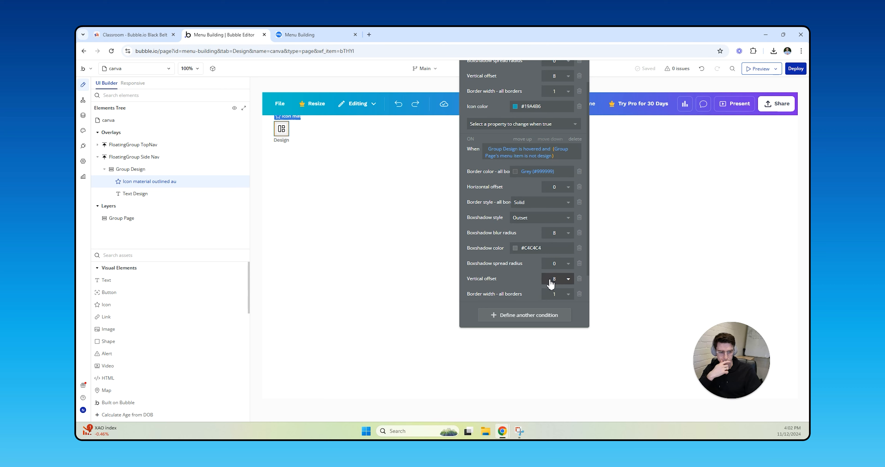
pyautogui.click(298, 34)
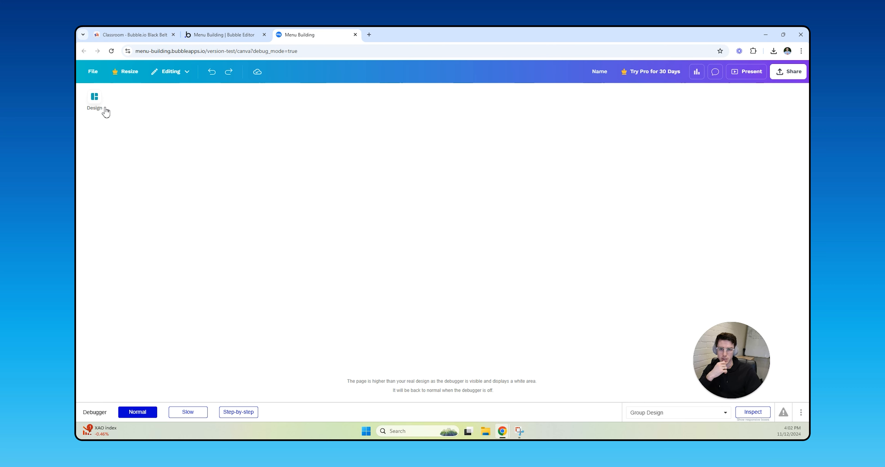
pyautogui.click(226, 32)
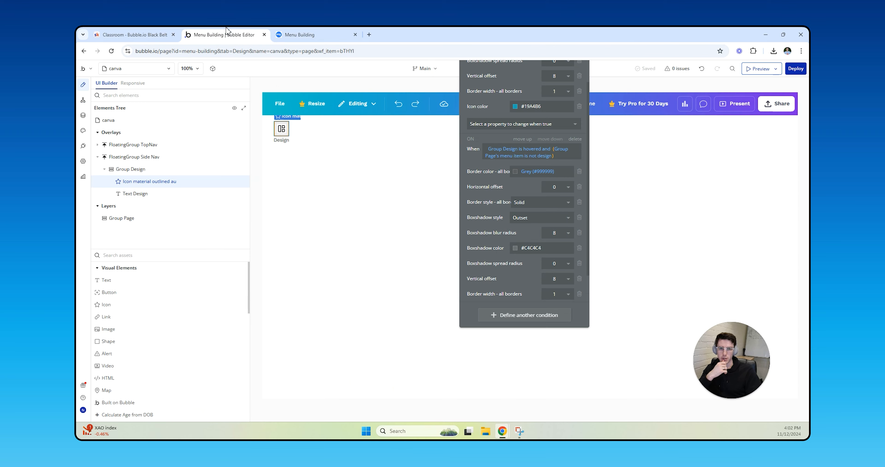
# - Set the Design icon's padding to 5 px on all four sides
pyautogui.scroll(3, 504, 142)
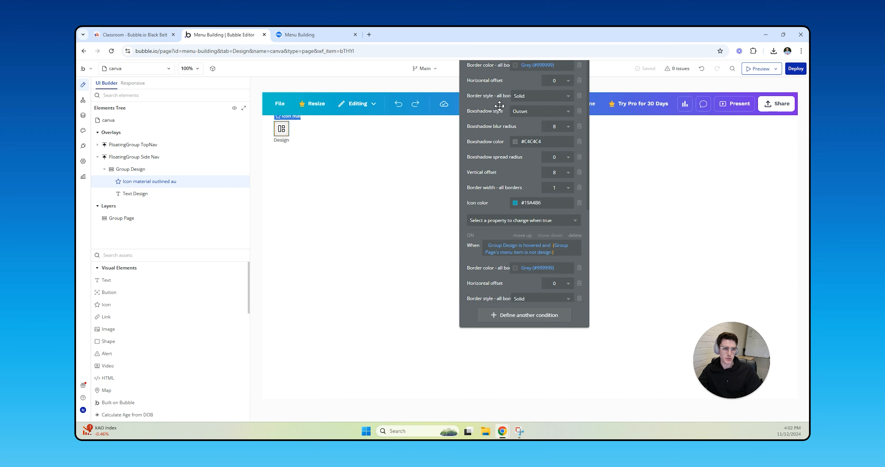
pyautogui.moveTo(499, 105); pyautogui.dragTo(502, 127)
pyautogui.click(497, 85)
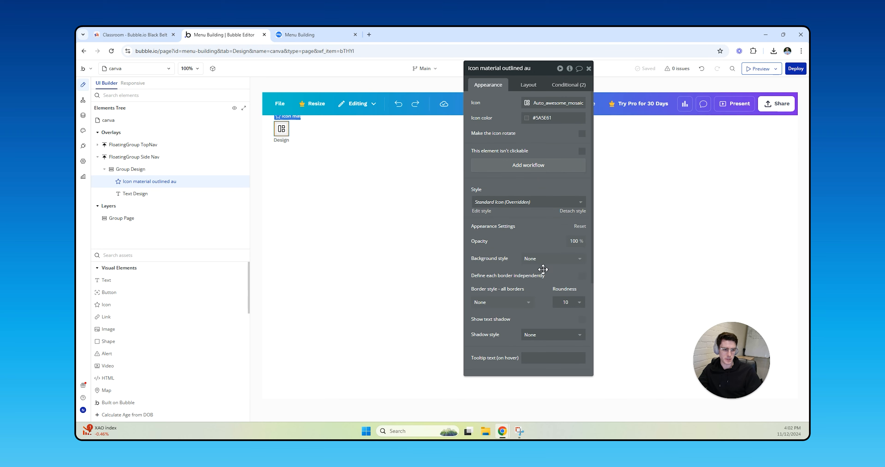
pyautogui.click(529, 85)
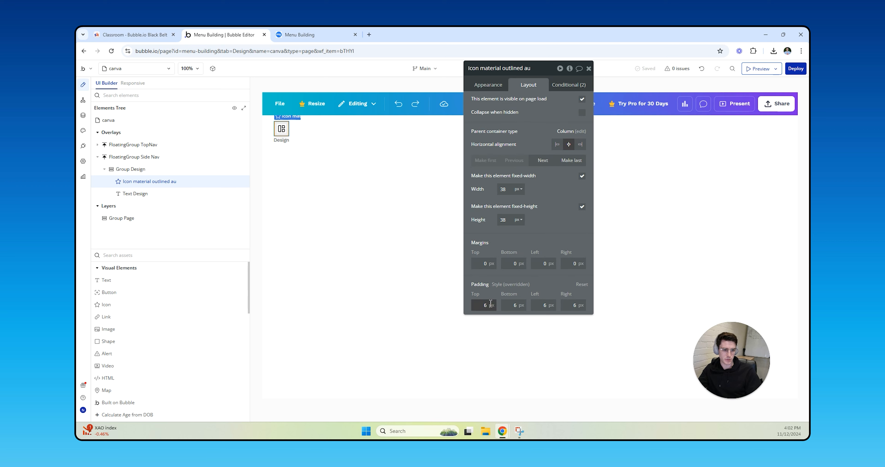
pyautogui.press('Tab')
pyautogui.write('5')
pyautogui.press('Tab')
pyautogui.write('5')
pyautogui.press('Tab')
pyautogui.write('5')
pyautogui.press('Tab')
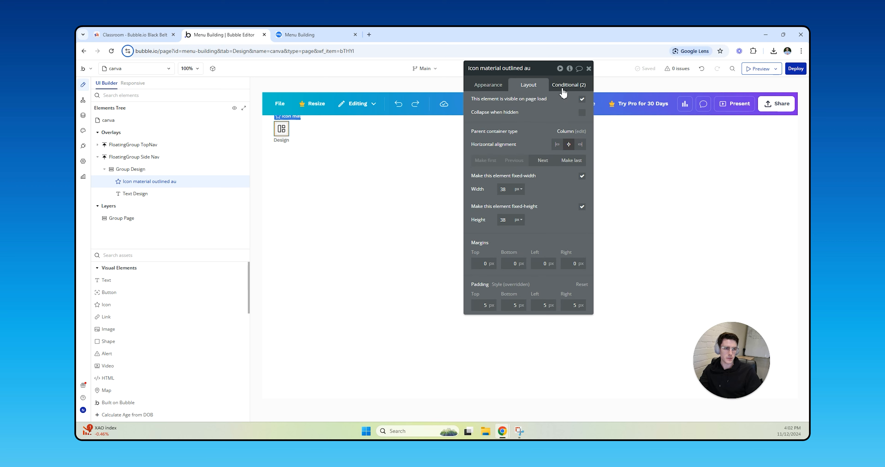
# - Check the Design icon's look in the page preview and return to its conditions in the editor
pyautogui.click(564, 88)
pyautogui.click(302, 35)
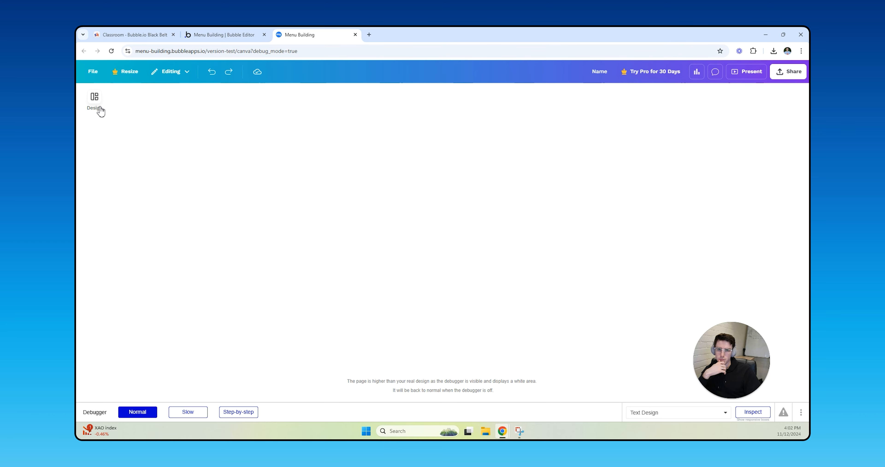
pyautogui.click(223, 34)
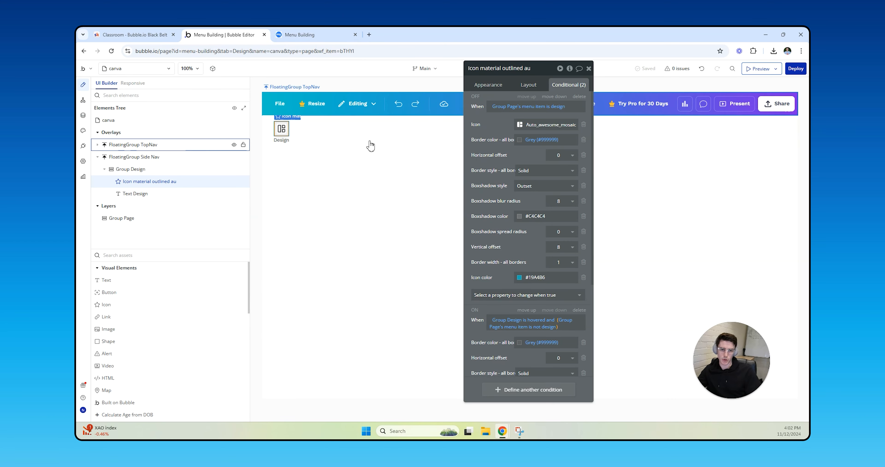
# - Give the Design icon a solid default border of width 1 in #6B6B6B at 0% opacity
pyautogui.click(503, 86)
pyautogui.scroll(-5, 534, 206)
pyautogui.click(519, 165)
pyautogui.click(514, 199)
pyautogui.click(549, 195)
pyautogui.click(509, 179)
pyautogui.write('12')
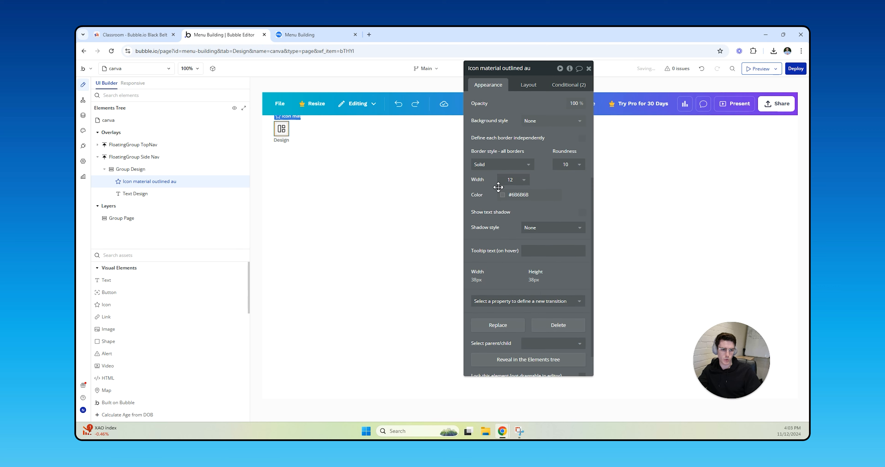
pyautogui.press('BackSpace')
pyautogui.click(549, 195)
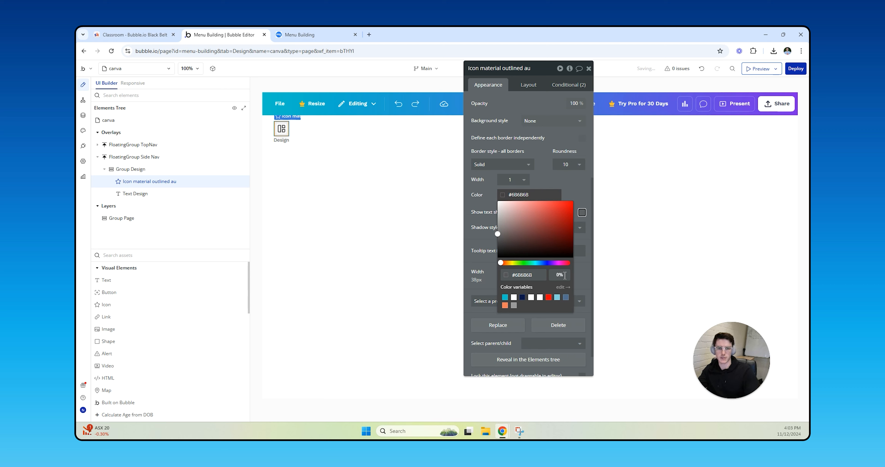
pyautogui.click(498, 134)
# - Test the Design item's hover and active looks in the page preview and return to the editor
pyautogui.click(559, 86)
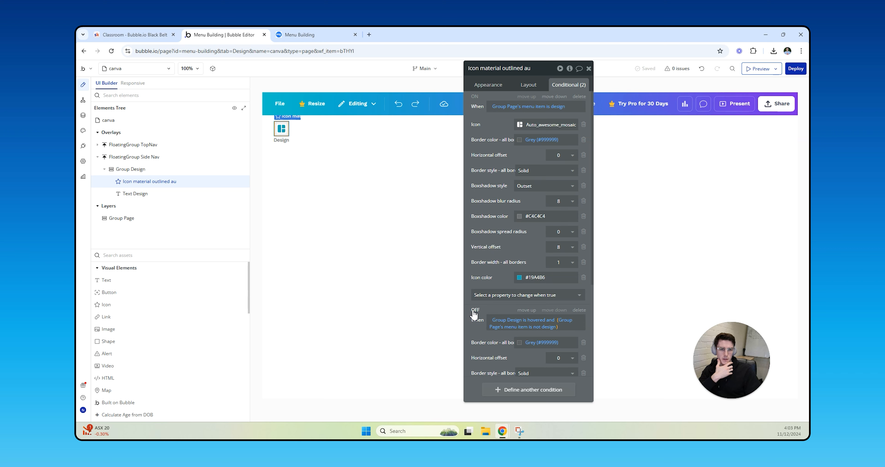
pyautogui.click(299, 35)
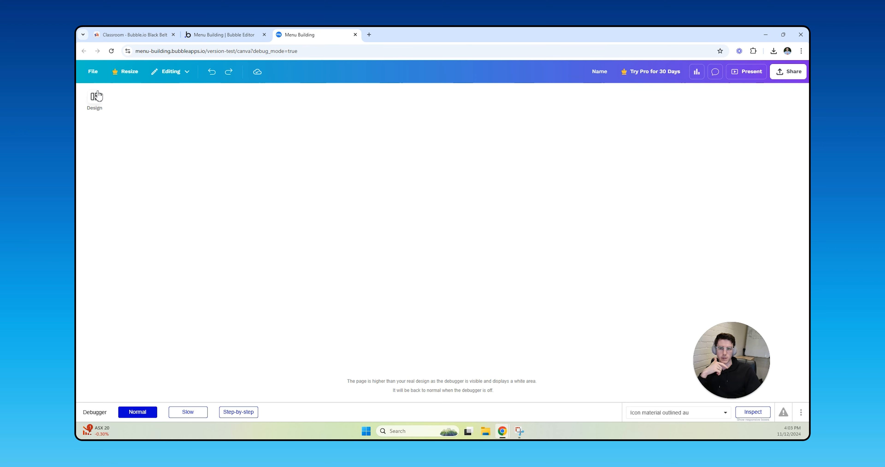
pyautogui.click(98, 105)
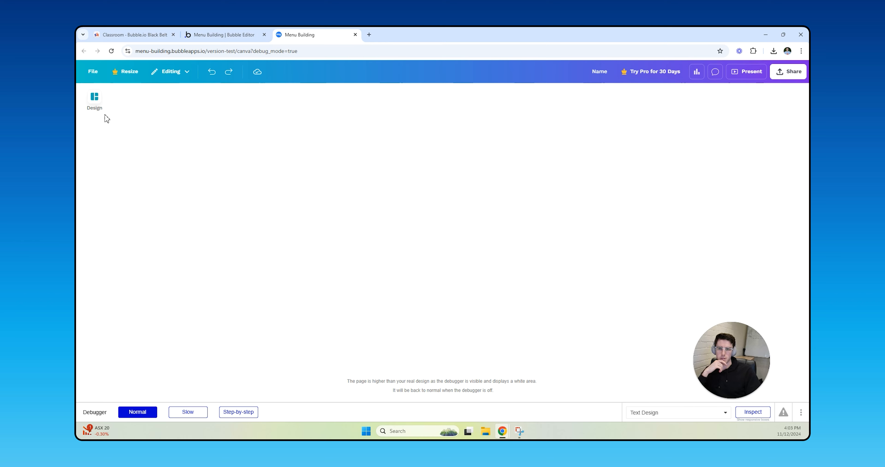
pyautogui.click(248, 31)
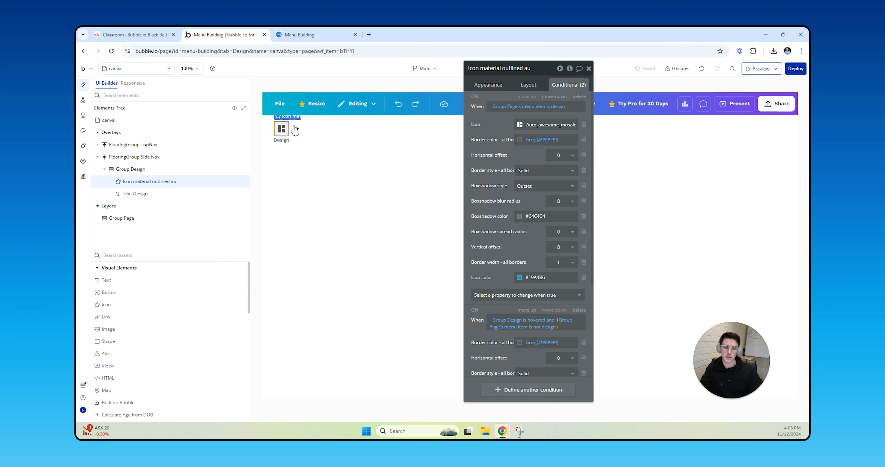
# - Delete the empty condition from Group Design
pyautogui.click(299, 139)
pyautogui.click(296, 137)
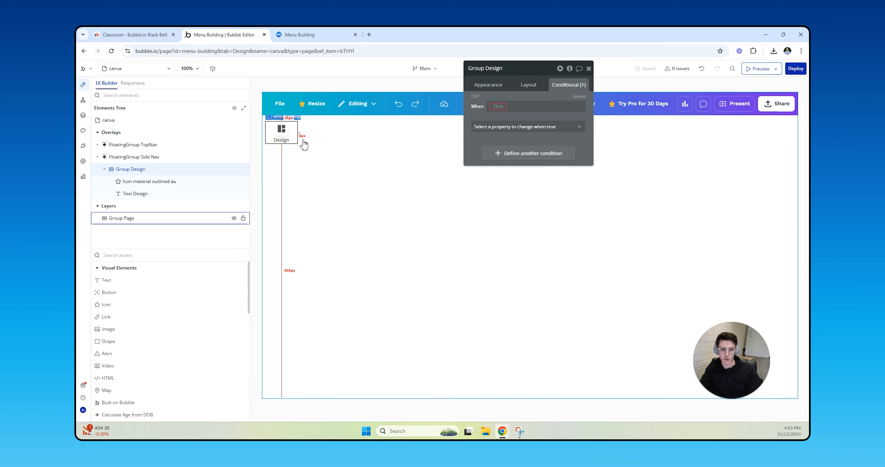
pyautogui.click(579, 97)
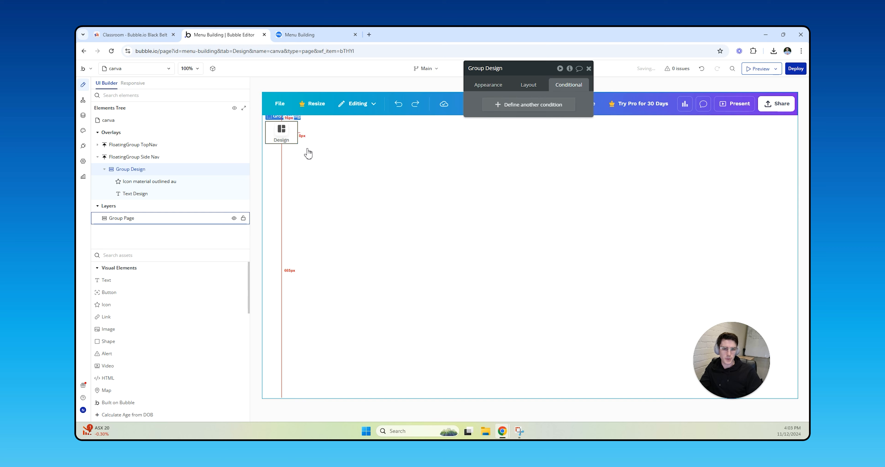
# - Duplicate Group Design within the side navigation and change the copy's label text to "Elements"
pyautogui.hotkey('ctrl', 'c')
pyautogui.hotkey('ctrl', 'v')
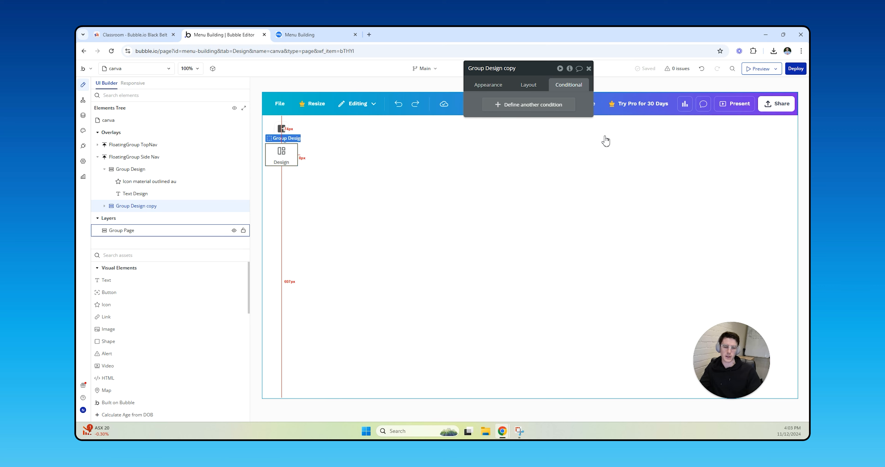
pyautogui.click(289, 161)
pyautogui.click(502, 85)
pyautogui.click(520, 99)
pyautogui.hotkey('ctrl', 'a')
pyautogui.write('Ele')
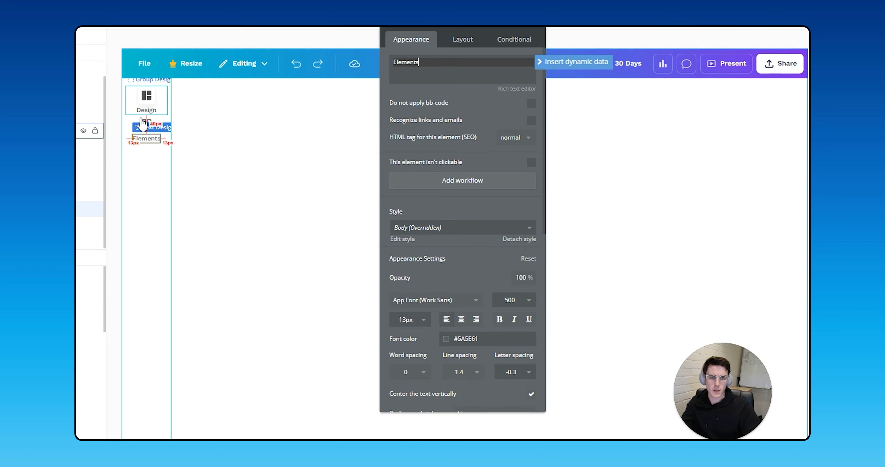
# - Replace the Elements item's icon with the outlined Material icon Shape_line
pyautogui.click(286, 148)
pyautogui.click(523, 63)
pyautogui.write('shape')
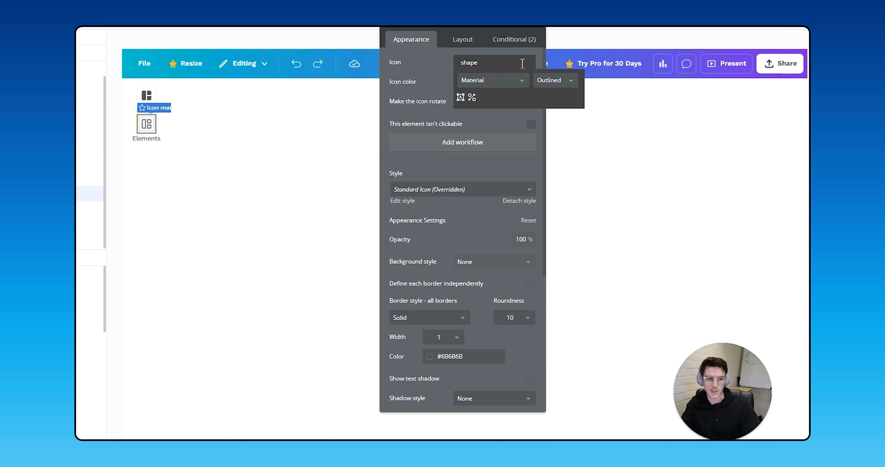
pyautogui.click(473, 97)
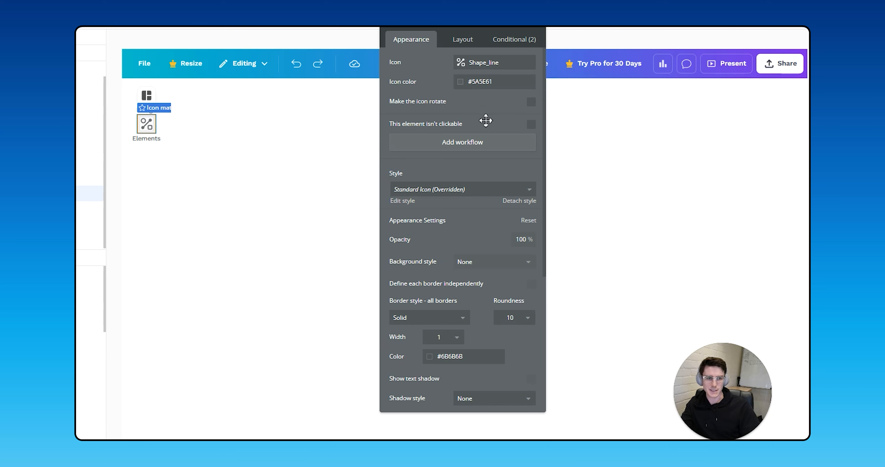
# - Set the Elements icon's fixed width and height to 36 px each
pyautogui.click(461, 40)
pyautogui.doubleClick(431, 173)
pyautogui.write('3')
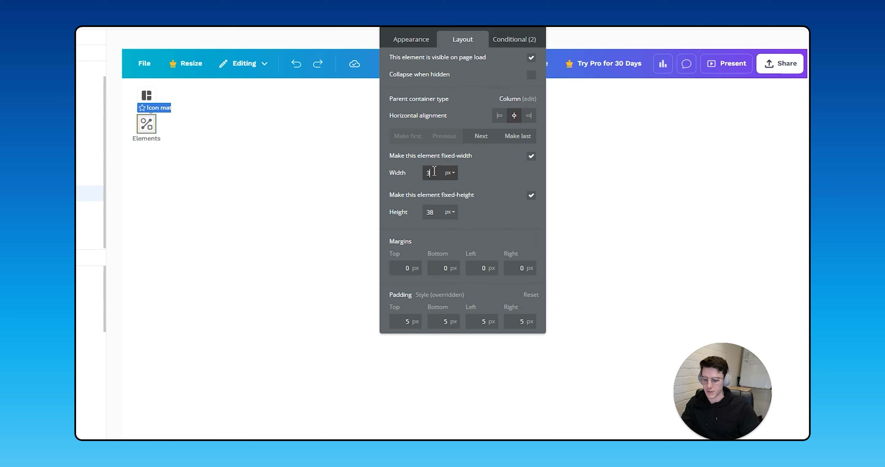
pyautogui.write('6')
pyautogui.doubleClick(430, 211)
pyautogui.write('36')
pyautogui.press('Return')
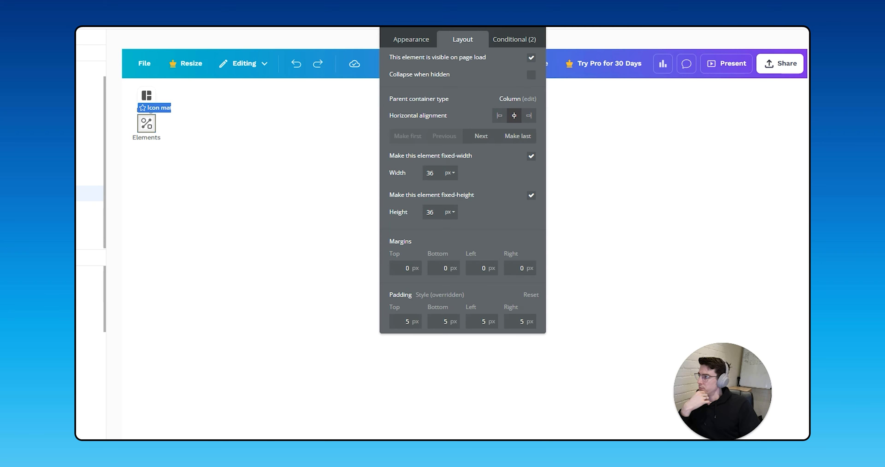
# - In the Elements icon's active condition, set the icon color to #4D56FA and the icon to filled Shape_line
pyautogui.click(526, 37)
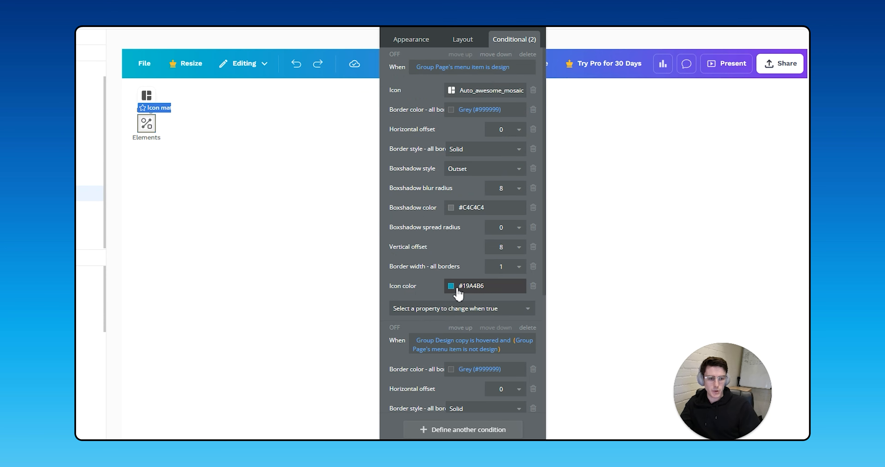
pyautogui.click(464, 286)
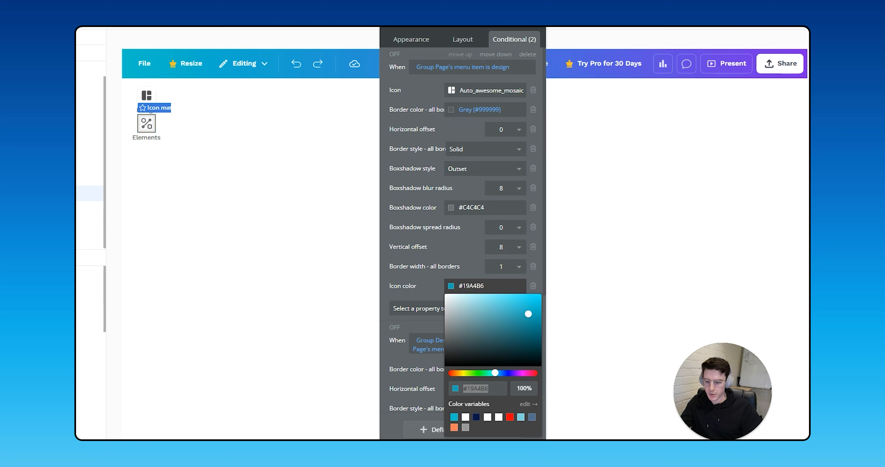
pyautogui.write('#4D56FA')
pyautogui.click(428, 215)
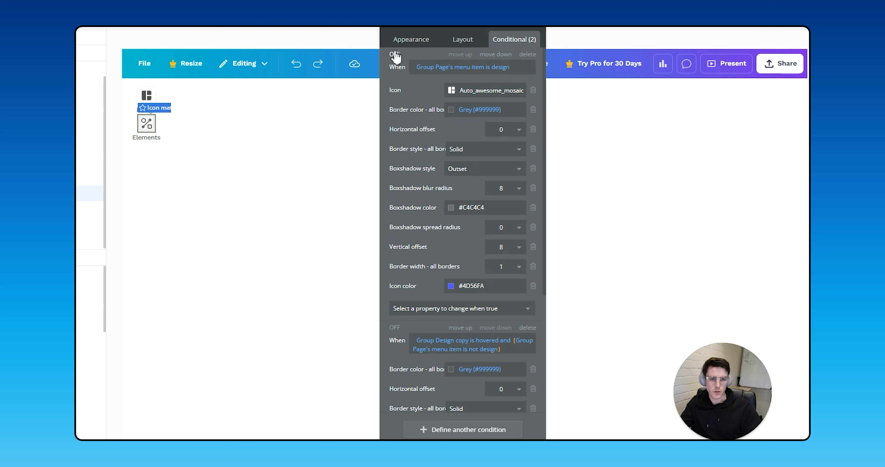
pyautogui.click(478, 92)
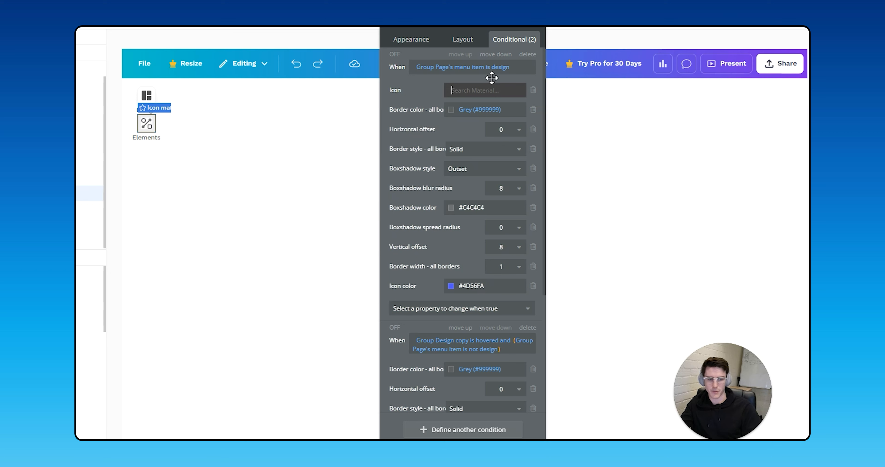
pyautogui.write('shape')
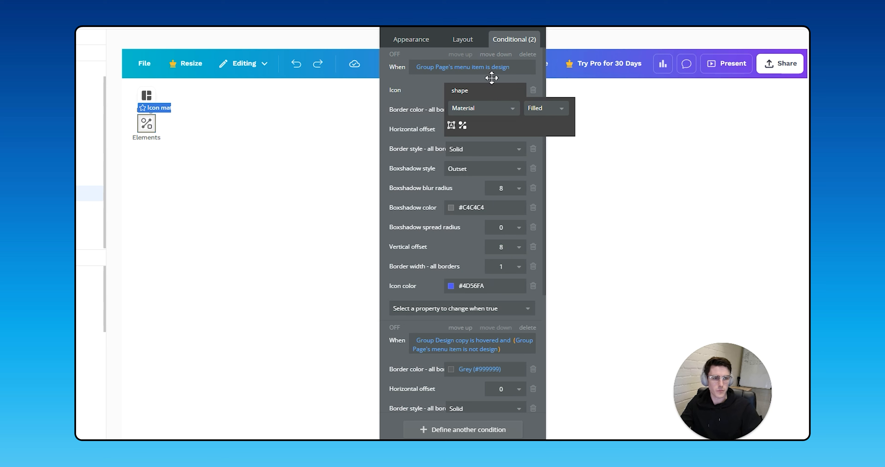
pyautogui.click(462, 125)
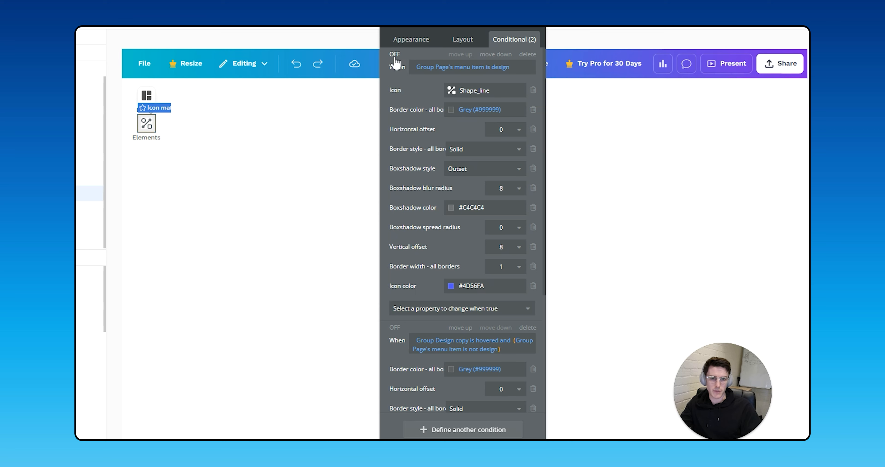
# - Change the menu item value compared in the Elements icon's active and hover conditions to "elements"
pyautogui.click(507, 70)
pyautogui.write('elements')
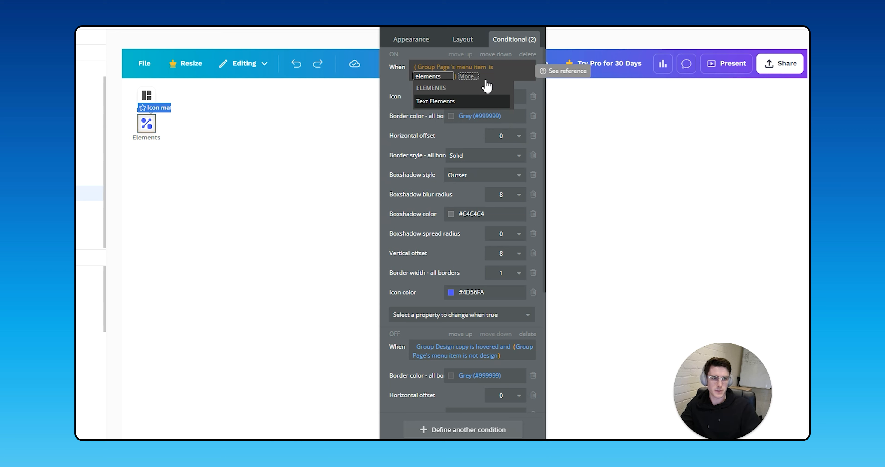
pyautogui.click(399, 140)
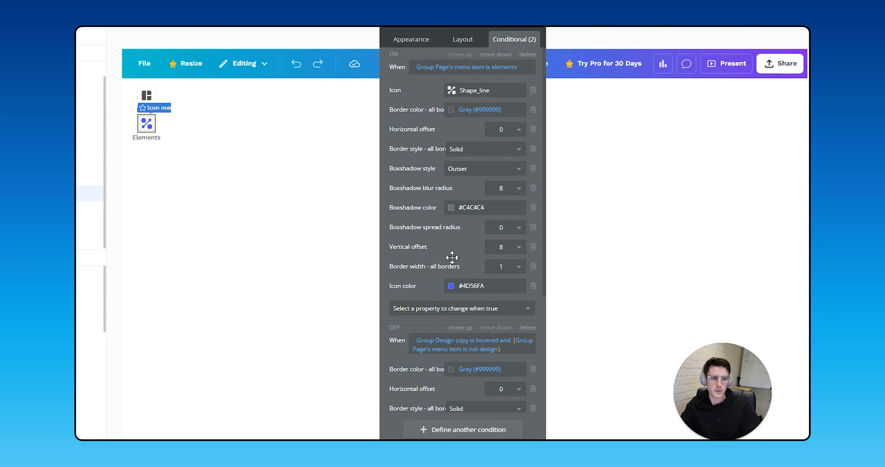
pyautogui.click(486, 353)
pyautogui.write('e')
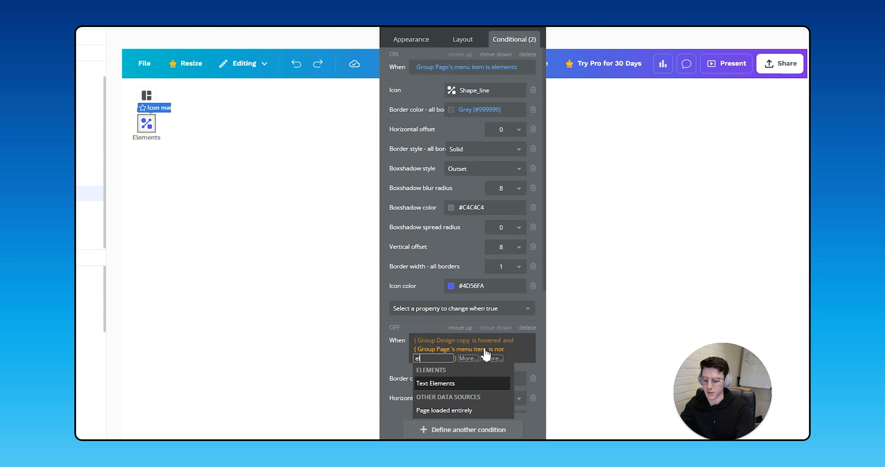
pyautogui.write('lements')
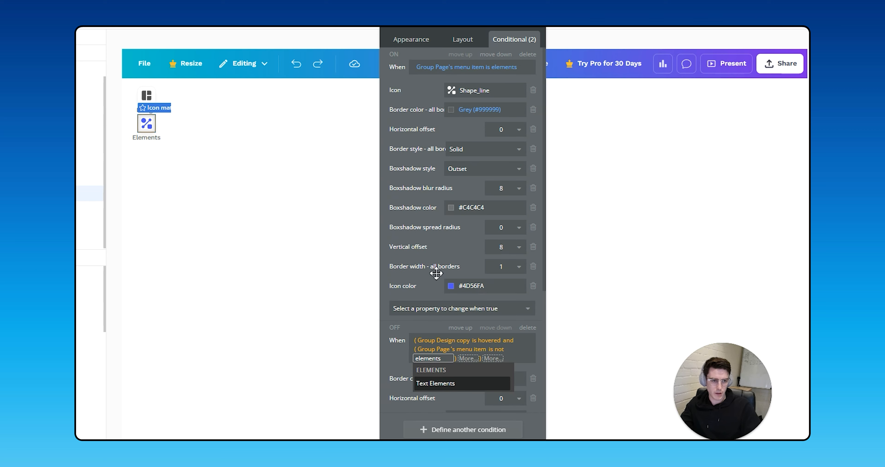
pyautogui.click(436, 273)
# - Add a click workflow to the Elements icon and paste in the Set state action copied from the Group Design flow
pyautogui.click(425, 38)
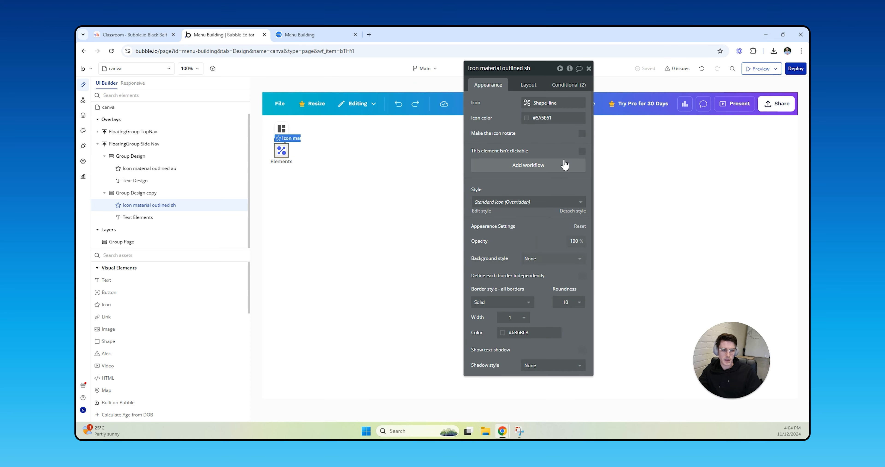
pyautogui.click(463, 142)
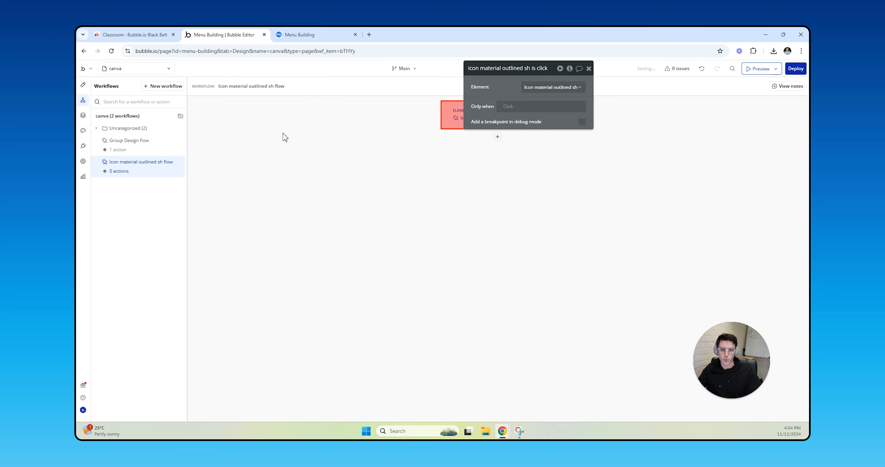
pyautogui.click(121, 143)
pyautogui.rightClick(481, 162)
pyautogui.click(423, 170)
pyautogui.click(181, 164)
pyautogui.rightClick(499, 138)
pyautogui.click(534, 157)
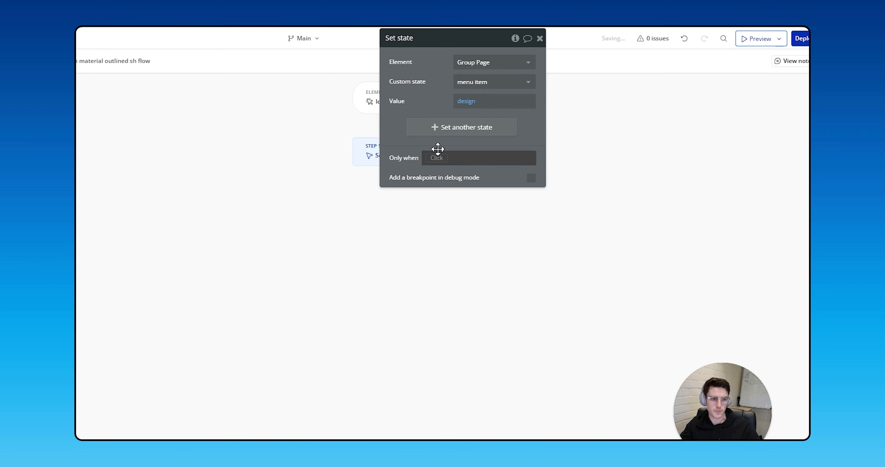
# - Set the pasted action's menu item value to "elements" and reload the page preview
pyautogui.click(469, 102)
pyautogui.write('elements')
pyautogui.hotkey('ctrl', 'a')
pyautogui.press('BackSpace')
pyautogui.click(426, 65)
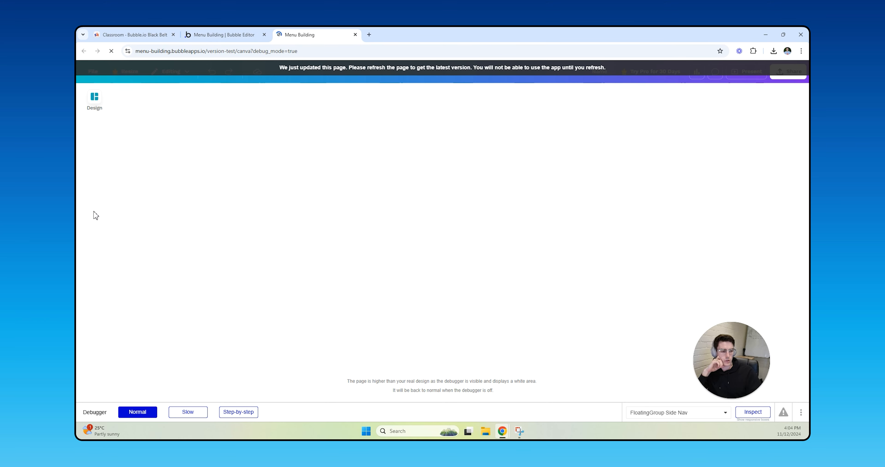
pyautogui.hotkey('ctrl', 'r')
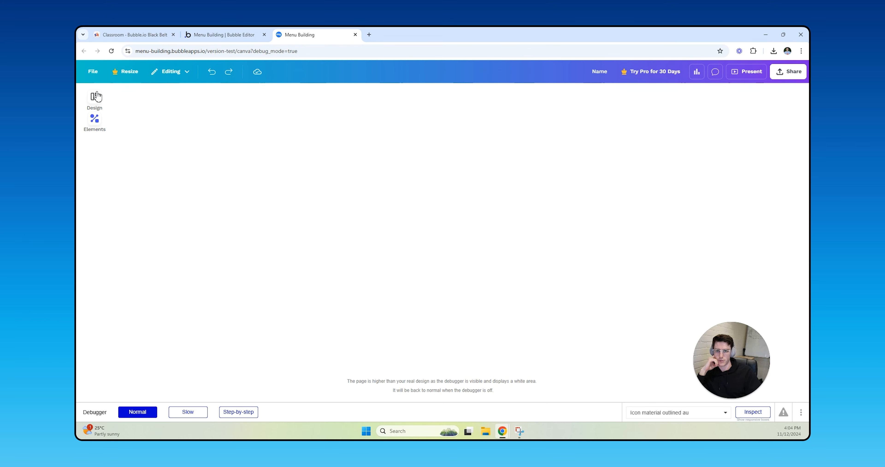
# - Switch to the Bubble editor, duplicate the Elements menu item group, and set the copy's label to "Text"
pyautogui.click(224, 35)
pyautogui.click(136, 156)
pyautogui.hotkey('ctrl', 'c')
pyautogui.hotkey('ctrl', 'v')
pyautogui.doubleClick(281, 182)
pyautogui.write('Text')
# - Search the available icon libraries for a "letter" icon for the Text menu item
pyautogui.click(281, 172)
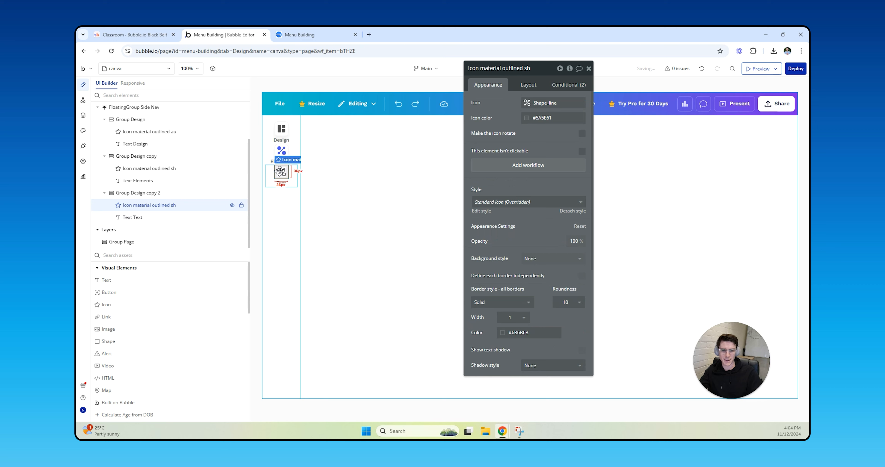
pyautogui.click(567, 107)
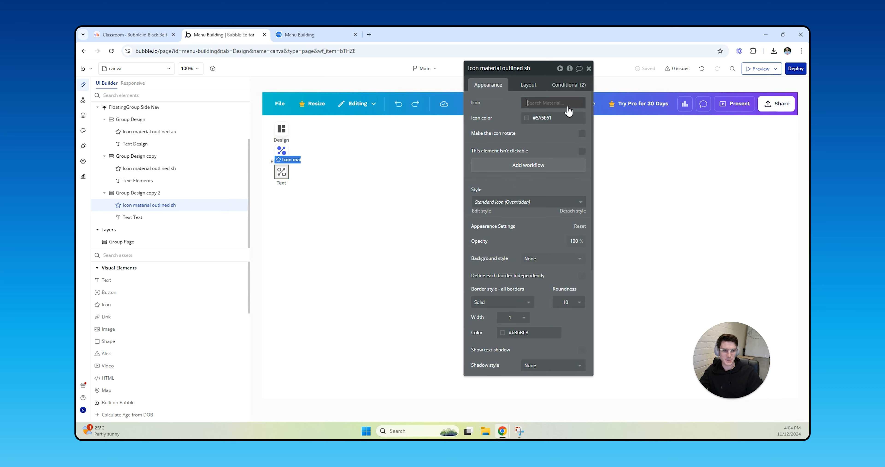
pyautogui.write('letter')
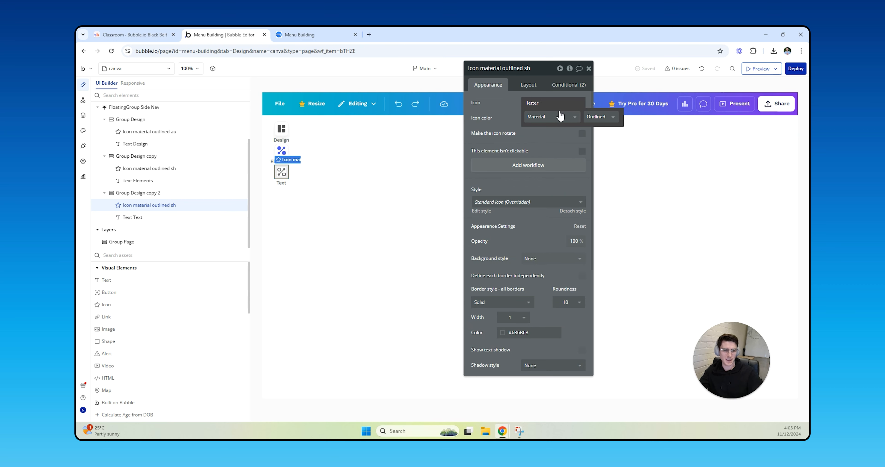
pyautogui.click(560, 116)
pyautogui.click(550, 140)
pyautogui.click(557, 120)
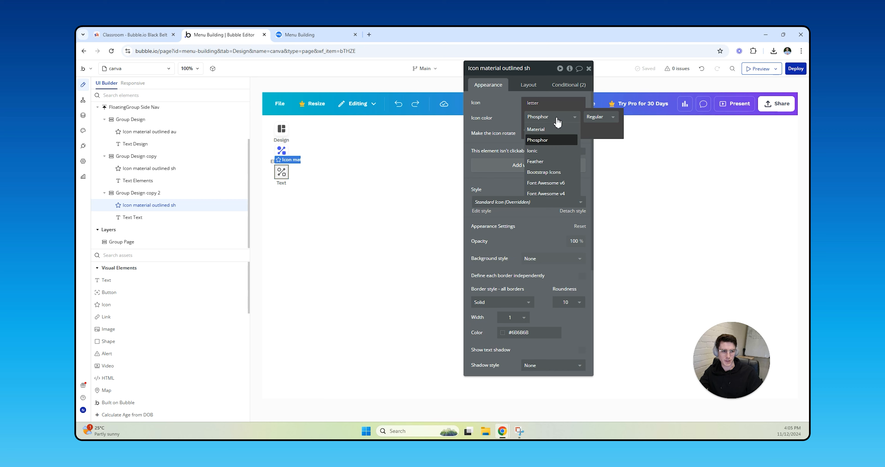
pyautogui.click(549, 151)
pyautogui.click(559, 117)
pyautogui.click(549, 161)
pyautogui.click(556, 118)
pyautogui.click(557, 160)
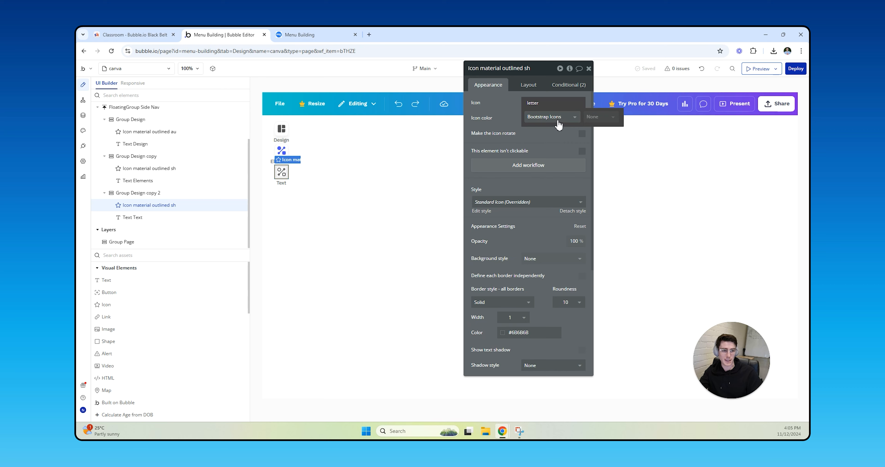
pyautogui.click(558, 120)
pyautogui.click(557, 183)
pyautogui.click(555, 118)
pyautogui.click(558, 194)
# - Set the Text menu item's icon to Text-t from the regular Phosphor library
pyautogui.click(549, 103)
pyautogui.click(549, 103)
pyautogui.write('t')
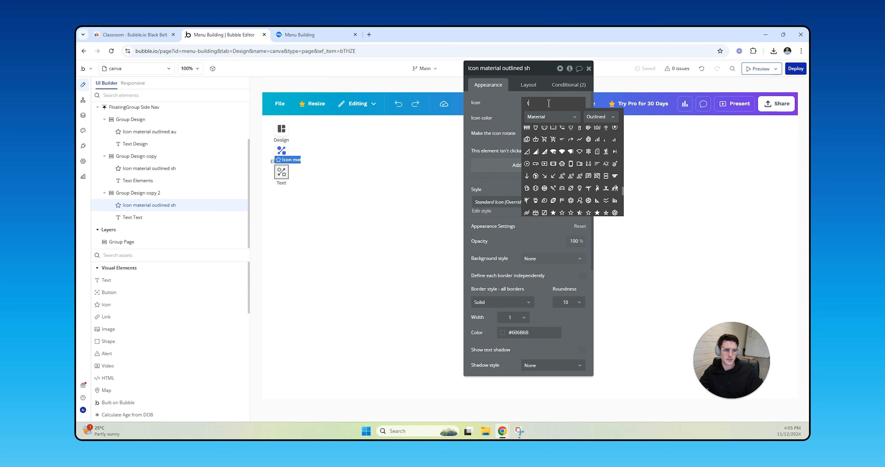
pyautogui.click(551, 116)
pyautogui.click(552, 126)
pyautogui.scroll(-10, 556, 147)
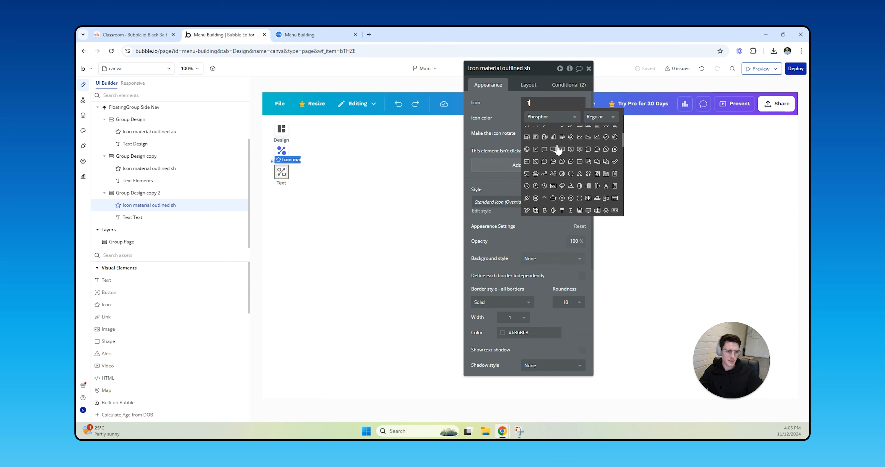
pyautogui.scroll(-10, 558, 150)
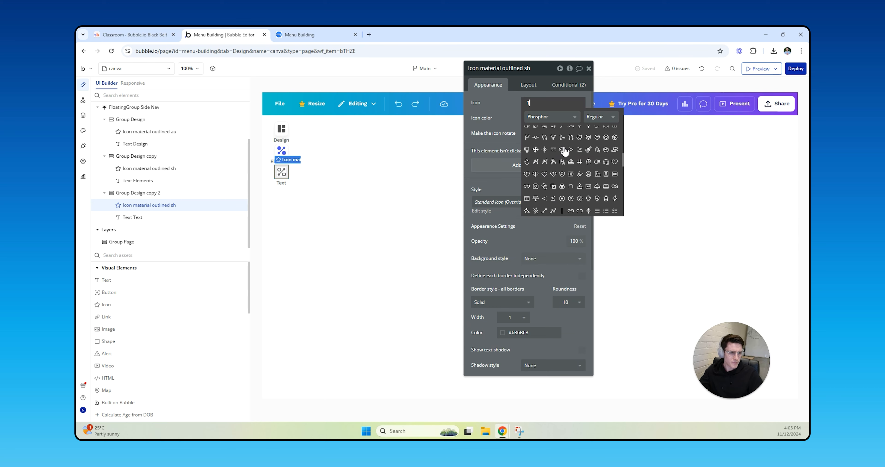
pyautogui.scroll(-10, 565, 151)
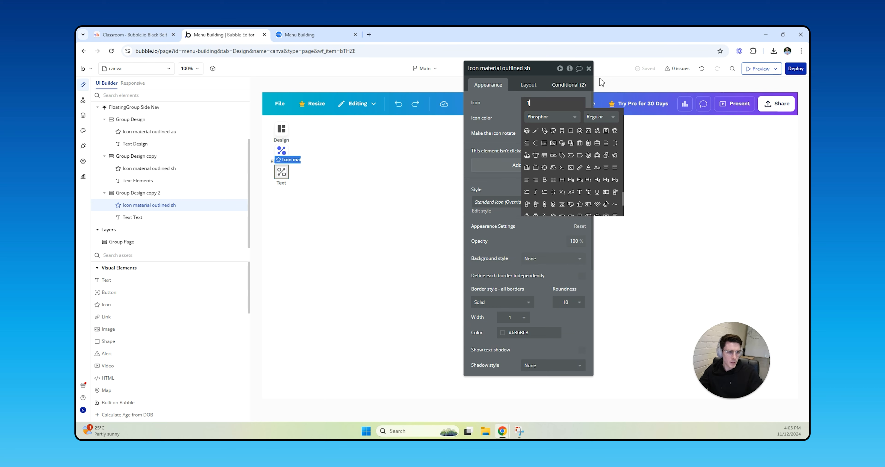
pyautogui.click(579, 192)
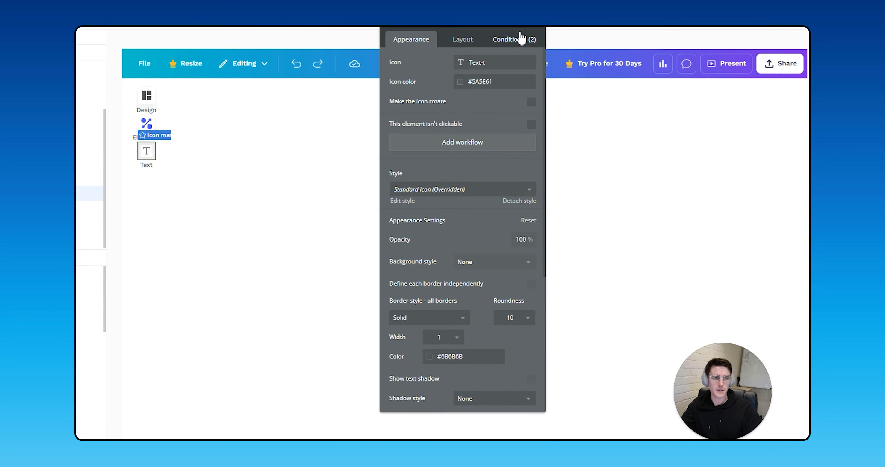
# - Change the menu item value compared in the Text icon's active and hover conditions to "text"
pyautogui.click(513, 40)
pyautogui.click(513, 72)
pyautogui.write('text')
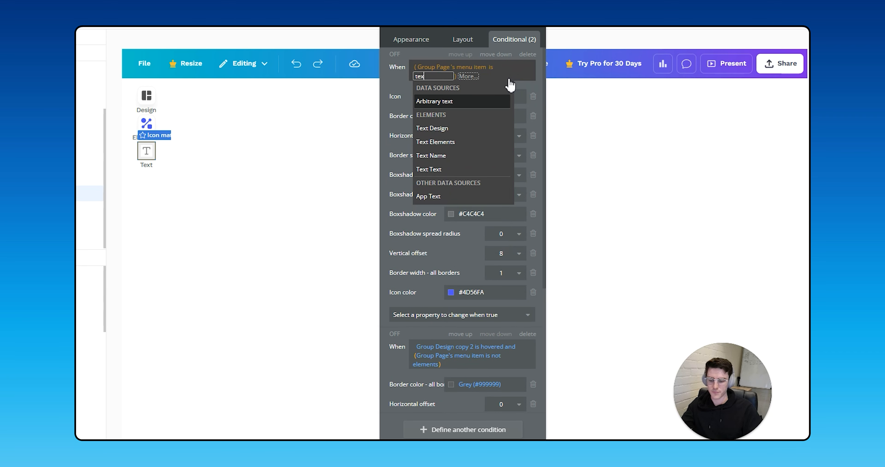
pyautogui.click(404, 78)
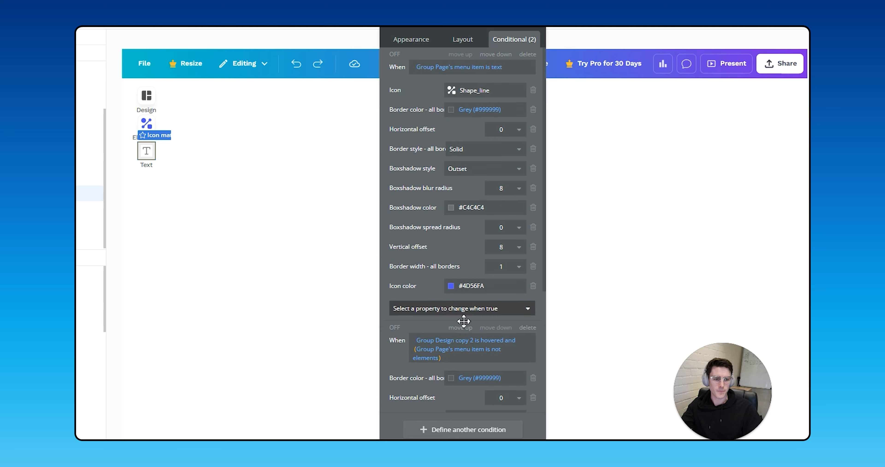
pyautogui.click(423, 364)
pyautogui.write('trx')
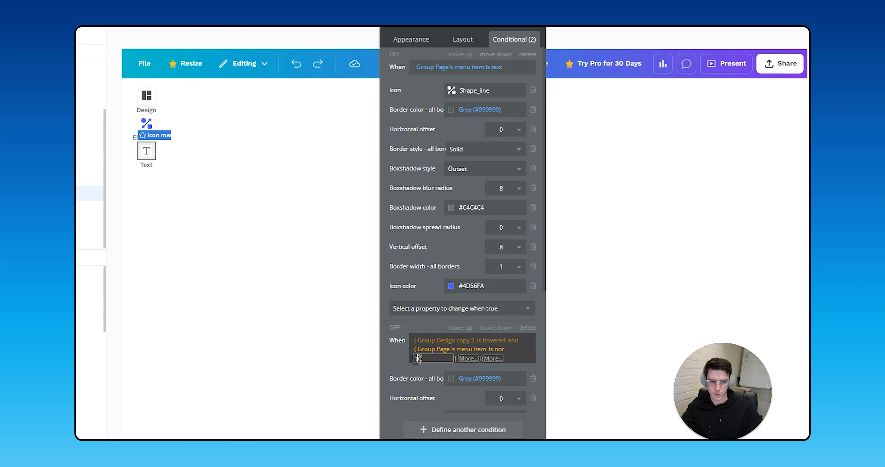
pyautogui.write('text')
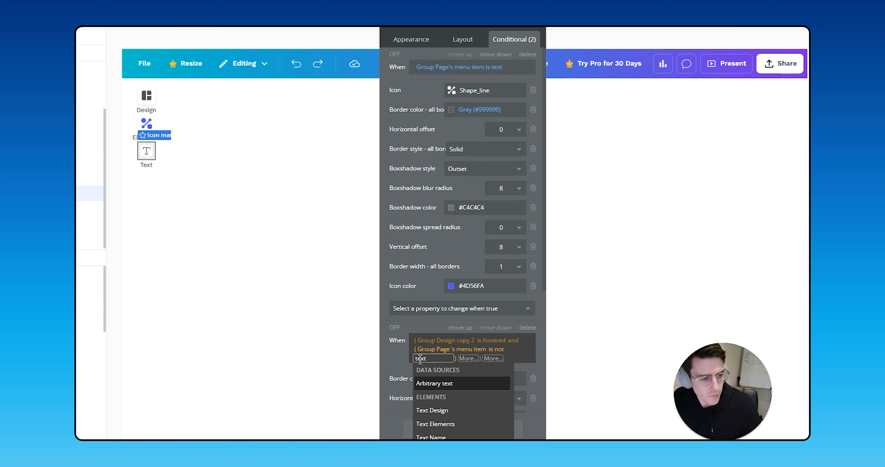
pyautogui.press('Return')
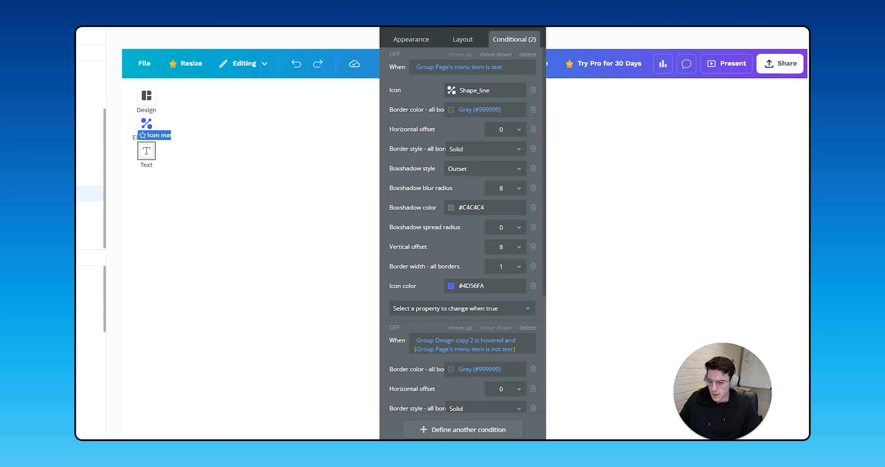
# - Set the icon color in the Text icon's active condition to #8B3DFF
pyautogui.click(479, 285)
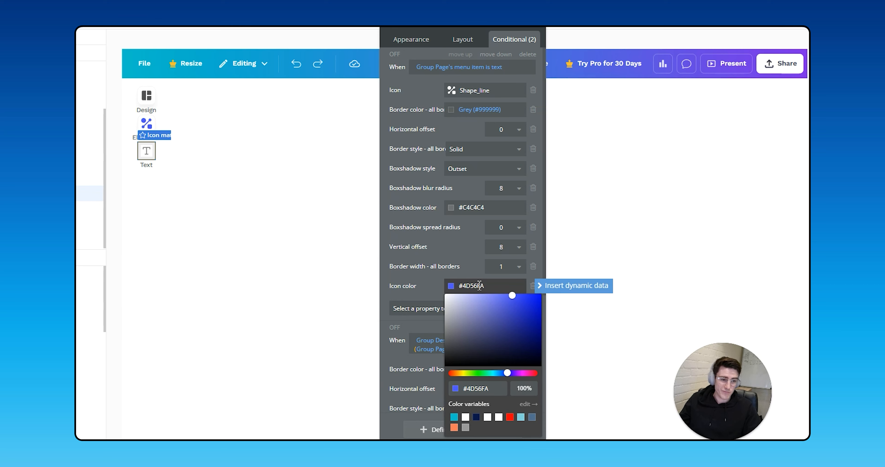
pyautogui.write('8B3DFF')
pyautogui.click(450, 260)
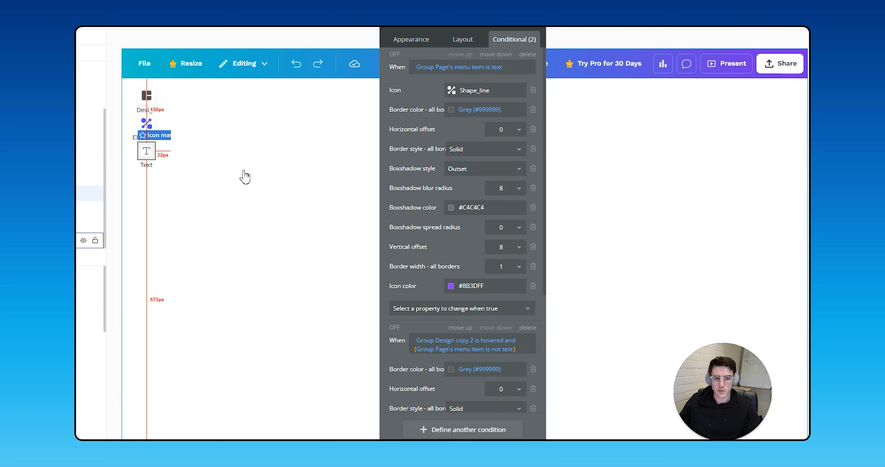
pyautogui.click(475, 92)
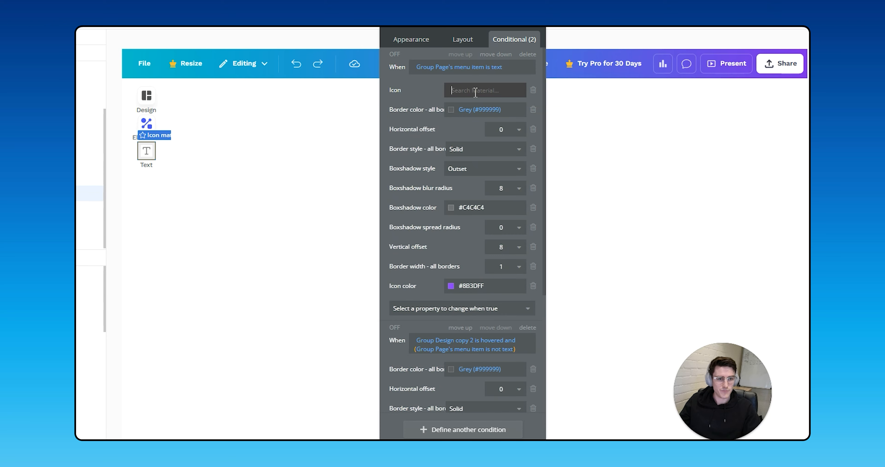
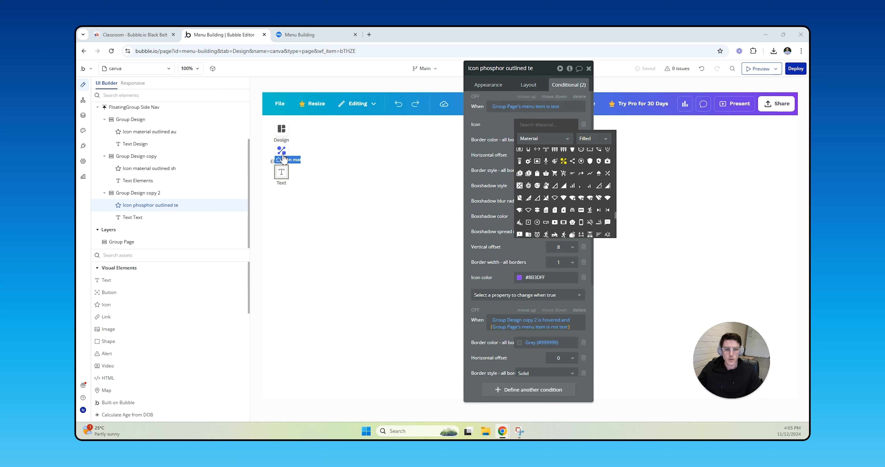
pyautogui.click(498, 127)
pyautogui.scroll(-2, 498, 127)
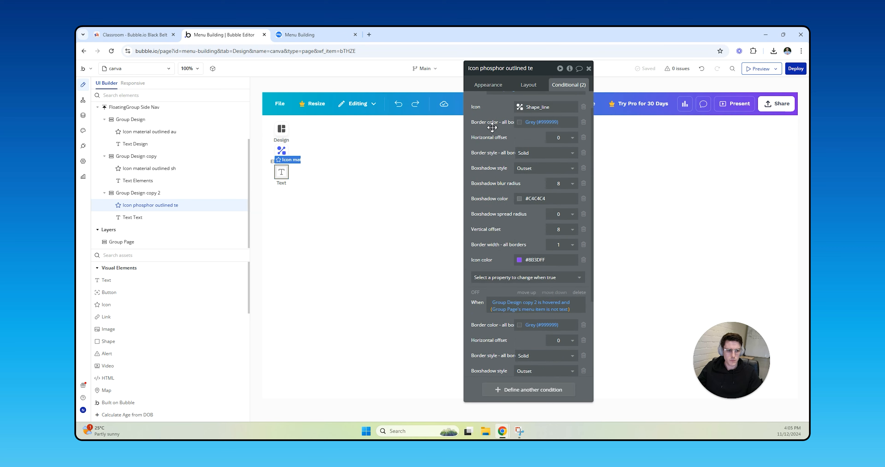
pyautogui.scroll(1, 492, 128)
# - Add a click workflow to the Text icon and paste in the copied Set state action
pyautogui.click(492, 85)
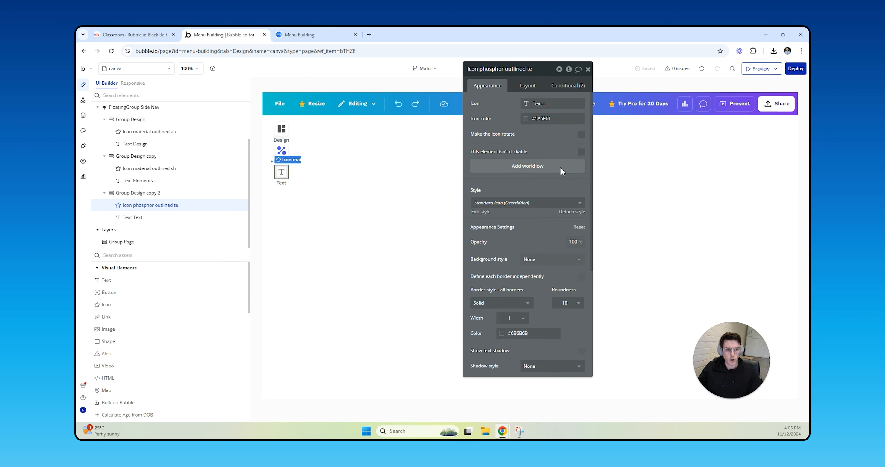
pyautogui.click(528, 166)
pyautogui.click(497, 142)
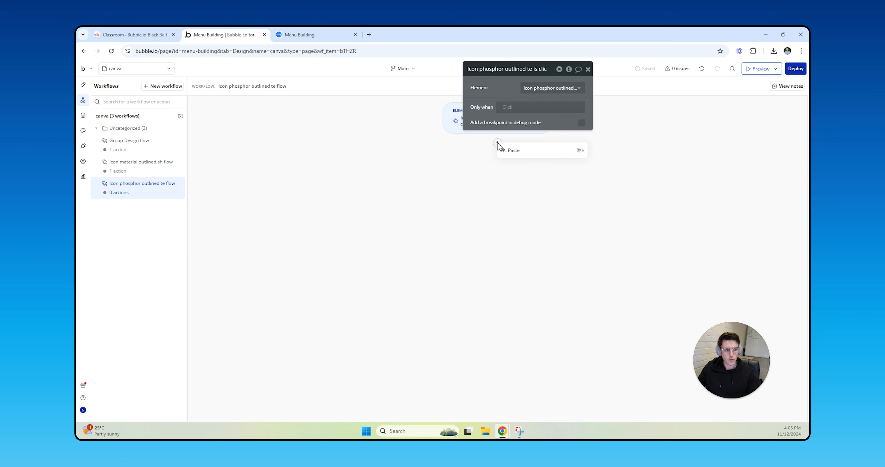
pyautogui.click(521, 154)
# - Set the menu item value in the Text icon's Set state action to "text"
pyautogui.click(529, 118)
pyautogui.write('text')
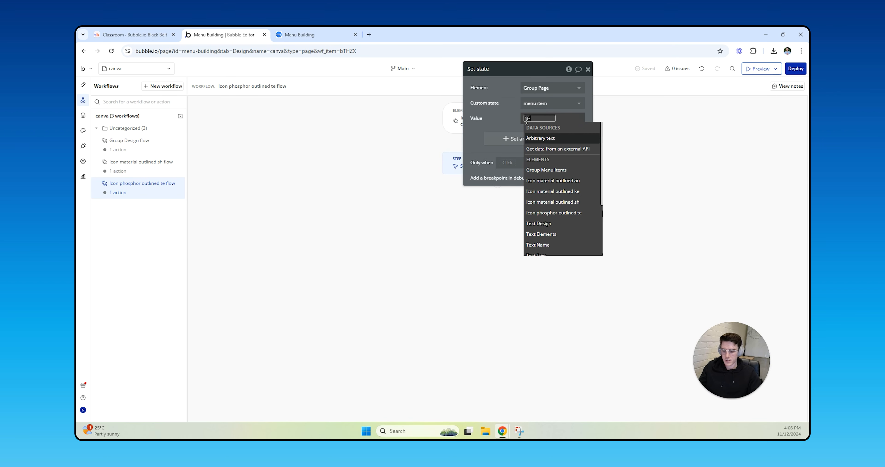
pyautogui.click(405, 132)
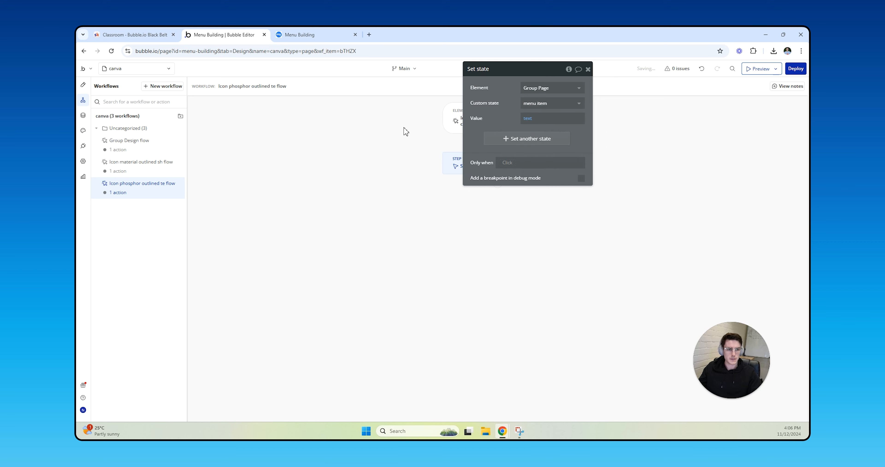
# - Return to the page design, duplicate the Text menu item group, and set the copy's label to "Brand"
pyautogui.click(82, 85)
pyautogui.click(297, 173)
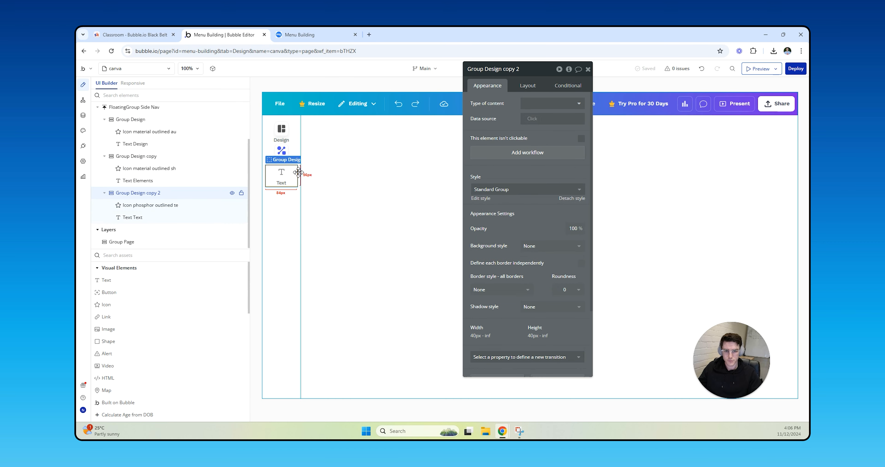
pyautogui.hotkey('ctrl', 'd')
pyautogui.click(284, 205)
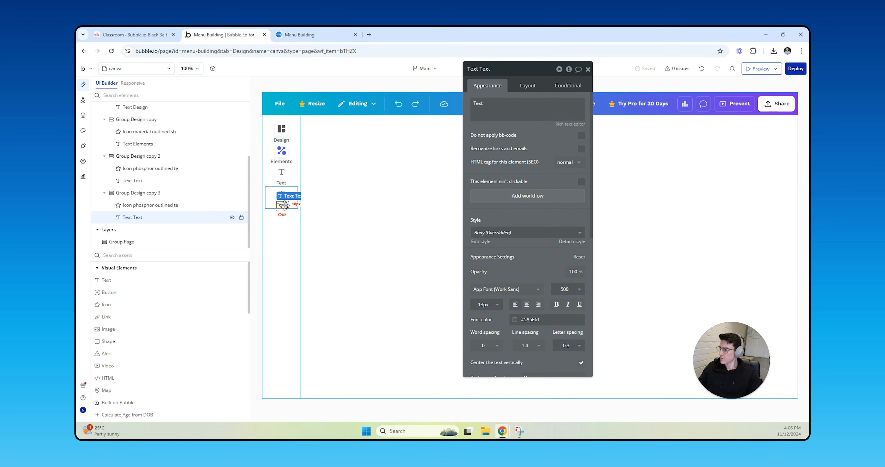
pyautogui.click(560, 115)
pyautogui.hotkey('ctrl', 'a')
pyautogui.write('Brand')
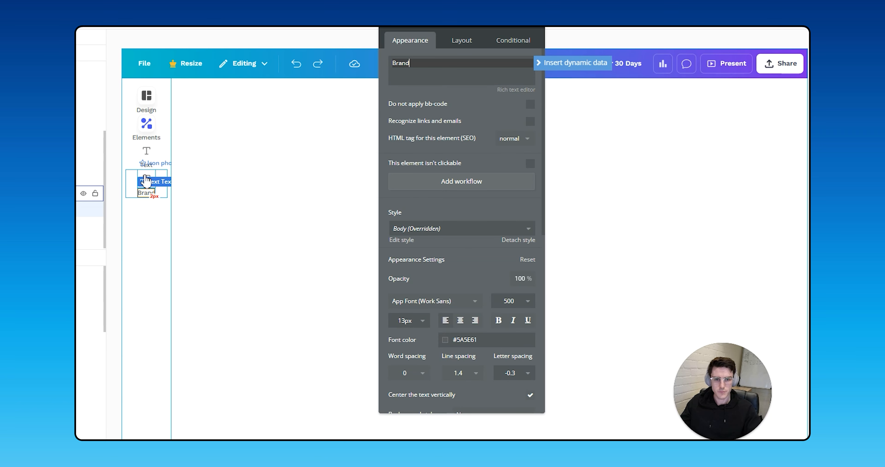
pyautogui.click(146, 179)
pyautogui.click(480, 73)
pyautogui.write('wall')
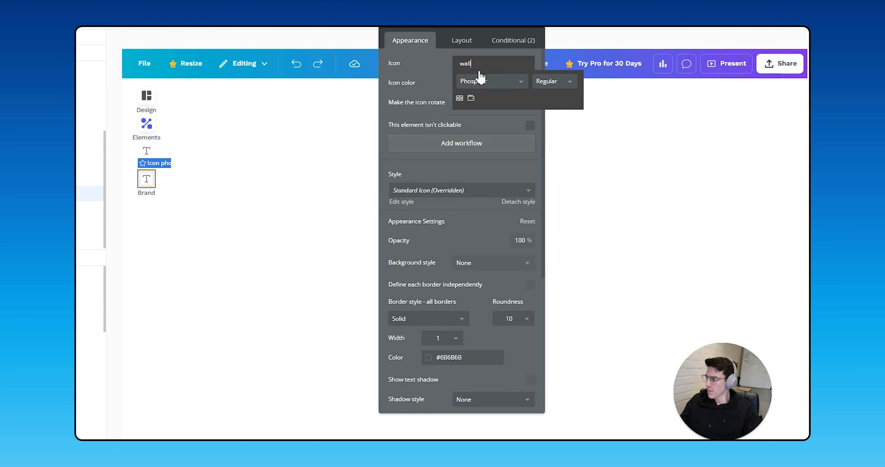
pyautogui.write('et')
pyautogui.click(495, 81)
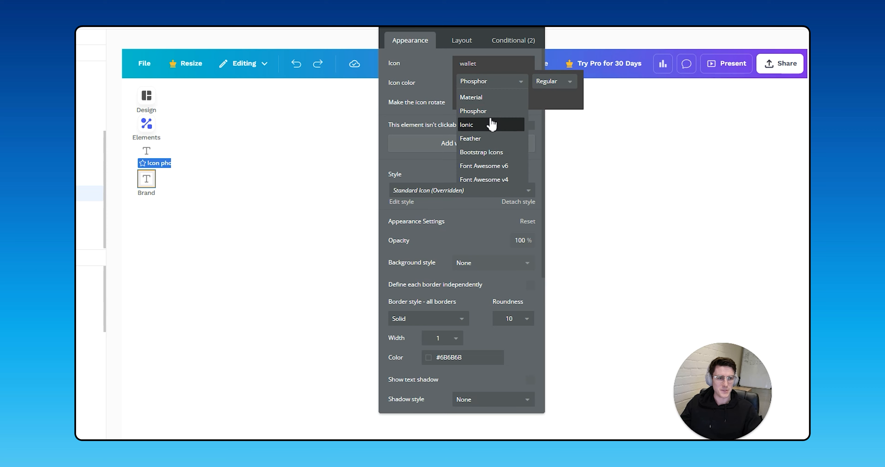
pyautogui.click(485, 98)
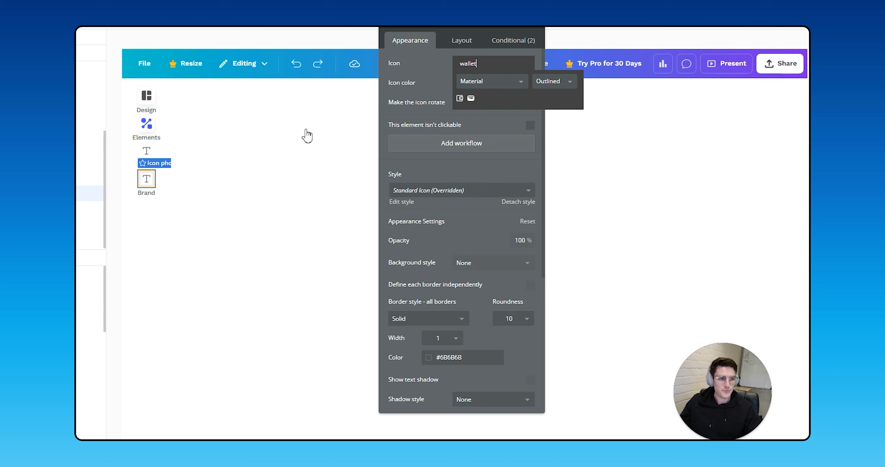
# - Turn off the condition previews on the Elements and Design icons
pyautogui.click(154, 123)
pyautogui.click(512, 40)
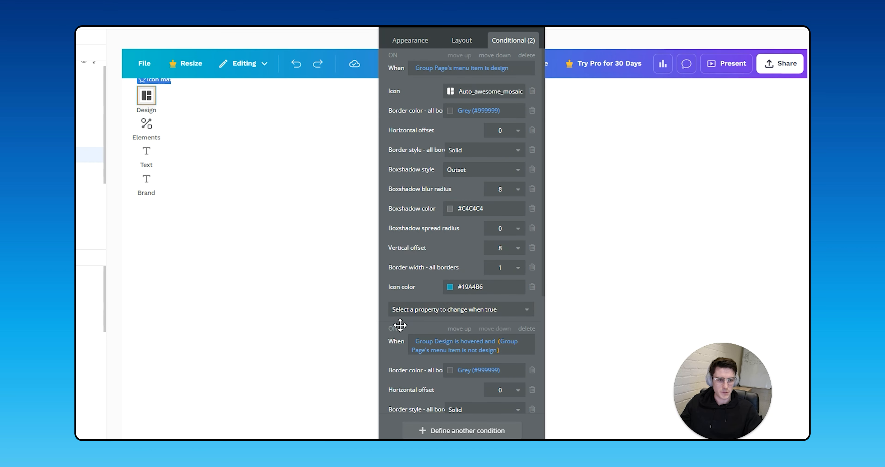
pyautogui.click(392, 55)
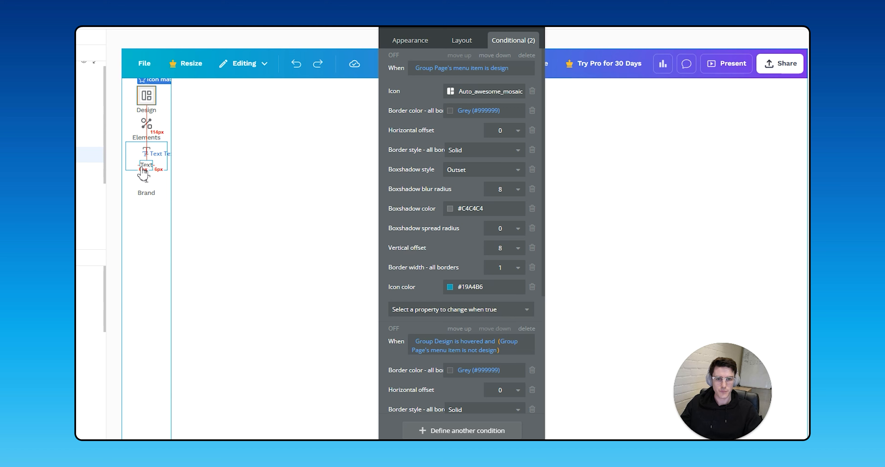
# - Search for a "wallet" icon for the Brand item and compare the Material set's Outlined, Filled and Rounded versions
pyautogui.click(150, 181)
pyautogui.click(434, 41)
pyautogui.click(485, 65)
pyautogui.write('wallet')
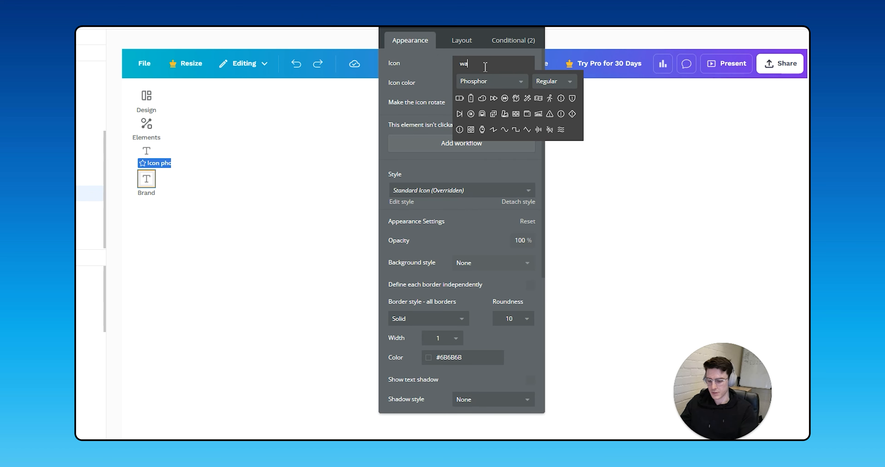
pyautogui.click(484, 81)
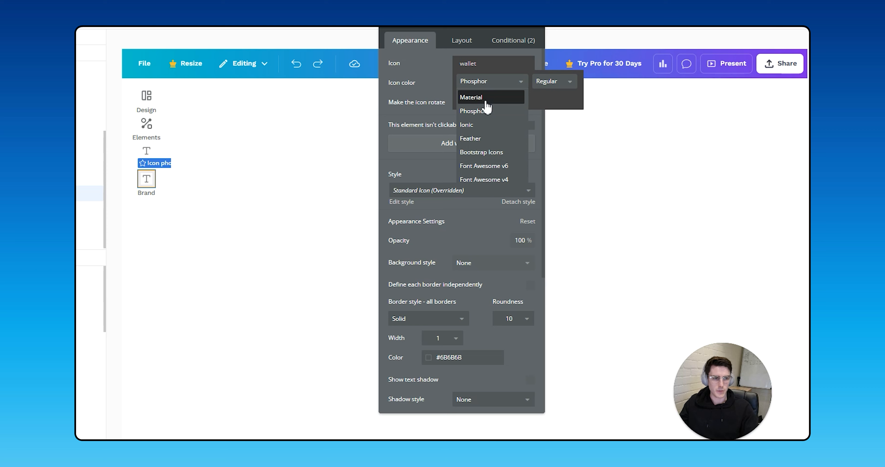
pyautogui.click(487, 101)
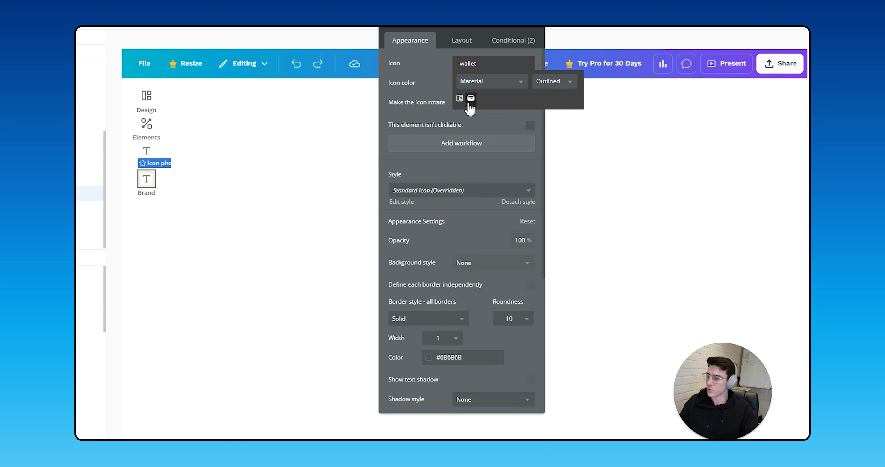
pyautogui.click(549, 85)
pyautogui.click(552, 111)
pyautogui.click(550, 88)
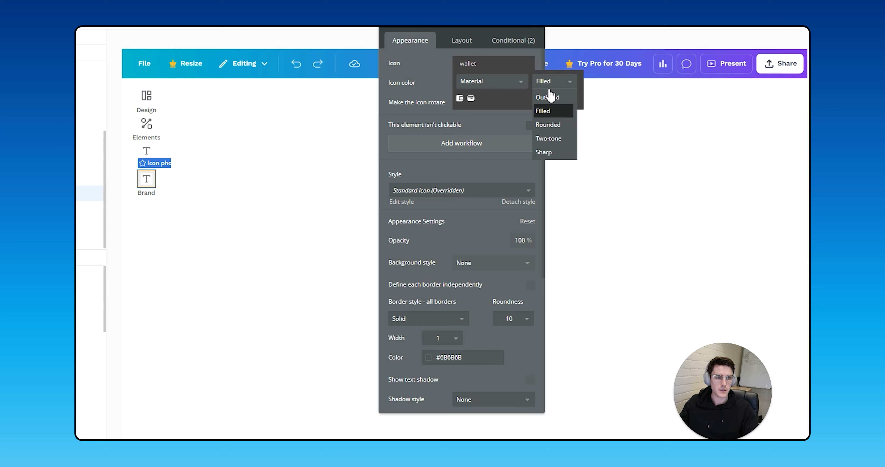
pyautogui.click(551, 123)
pyautogui.click(549, 85)
pyautogui.click(553, 111)
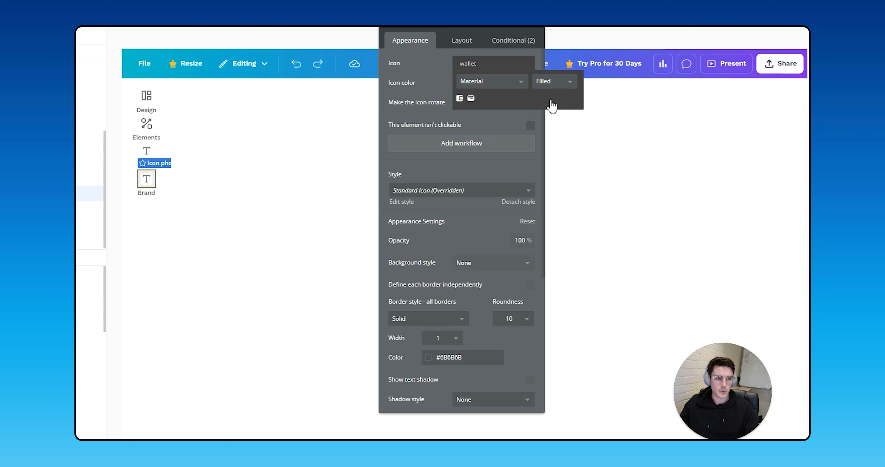
pyautogui.click(550, 89)
pyautogui.click(549, 98)
# - Search the Font Awesome v6 icon set for "file", "fol" and "wallet"
pyautogui.click(489, 85)
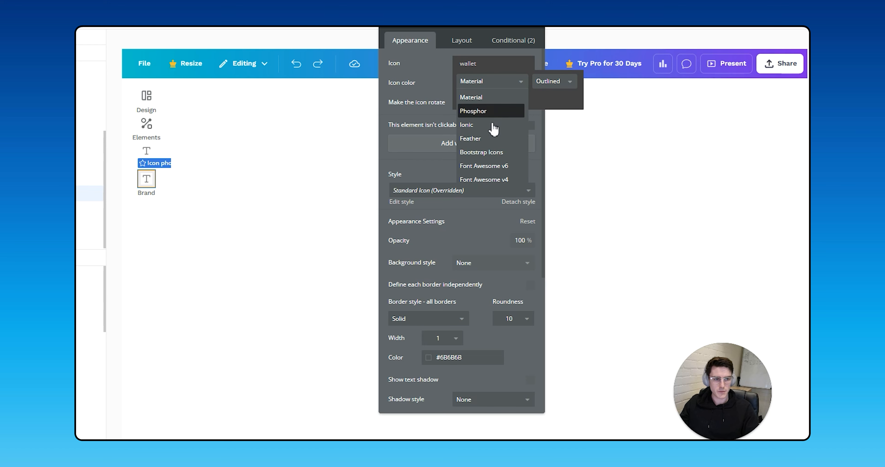
pyautogui.click(503, 166)
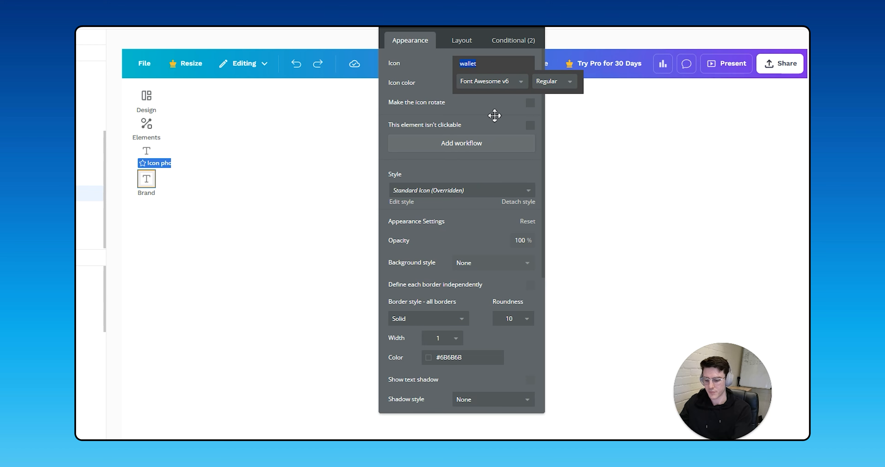
pyautogui.write('file')
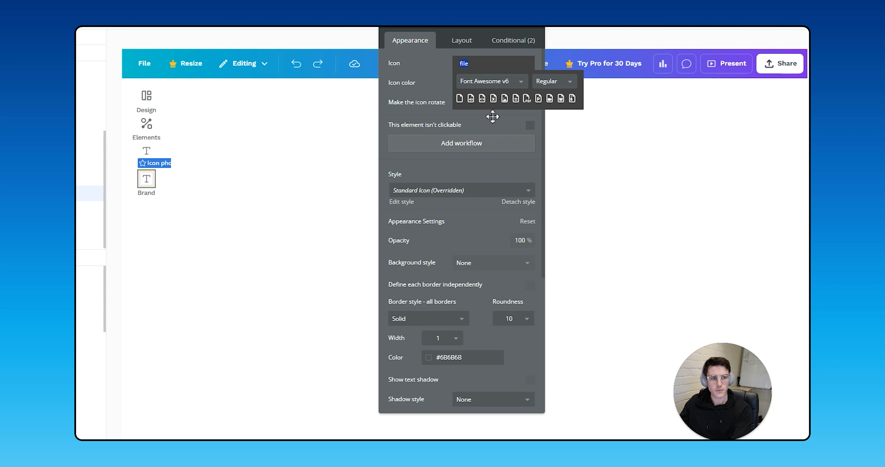
pyautogui.write('fol')
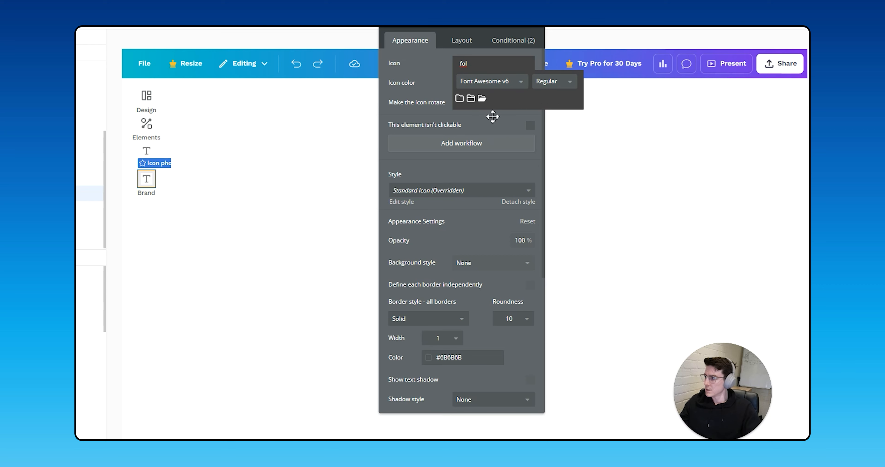
pyautogui.write('item')
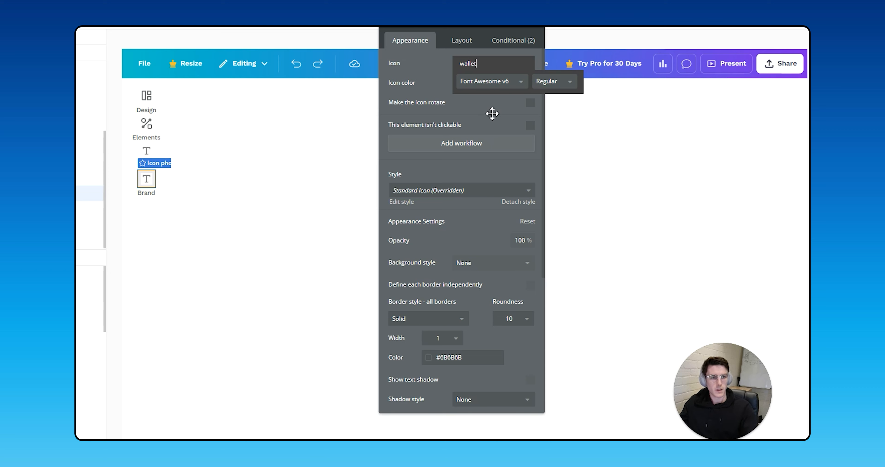
# - Compare the Material wallet icons in the Sharp, Two-tone, Rounded, Filled and Outlined styles
pyautogui.click(485, 83)
pyautogui.click(488, 95)
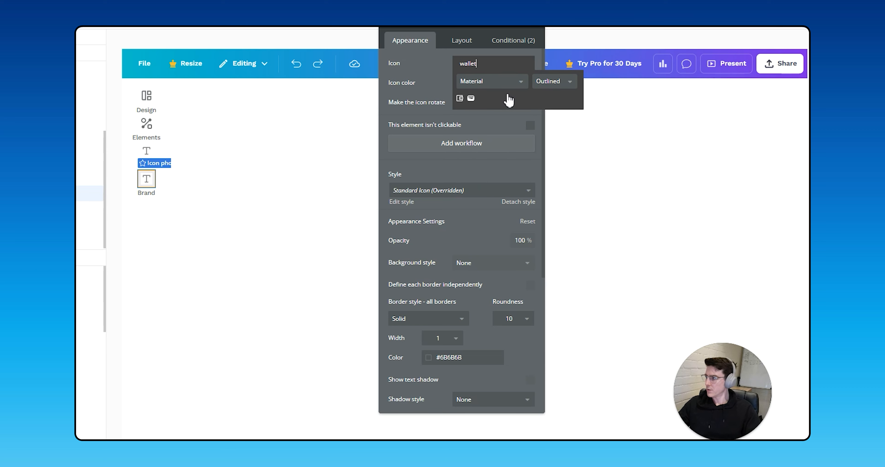
pyautogui.click(542, 90)
pyautogui.click(560, 152)
pyautogui.click(553, 83)
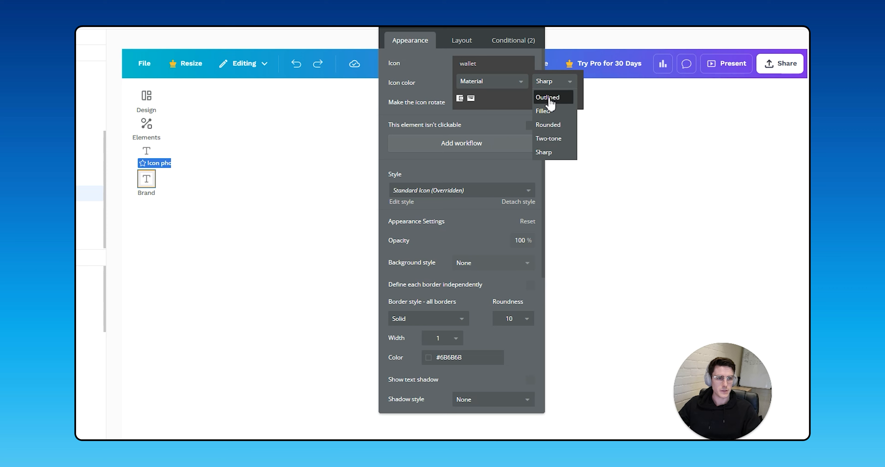
pyautogui.click(558, 139)
pyautogui.click(549, 85)
pyautogui.click(554, 121)
pyautogui.click(549, 87)
pyautogui.click(553, 112)
pyautogui.click(551, 86)
pyautogui.click(553, 103)
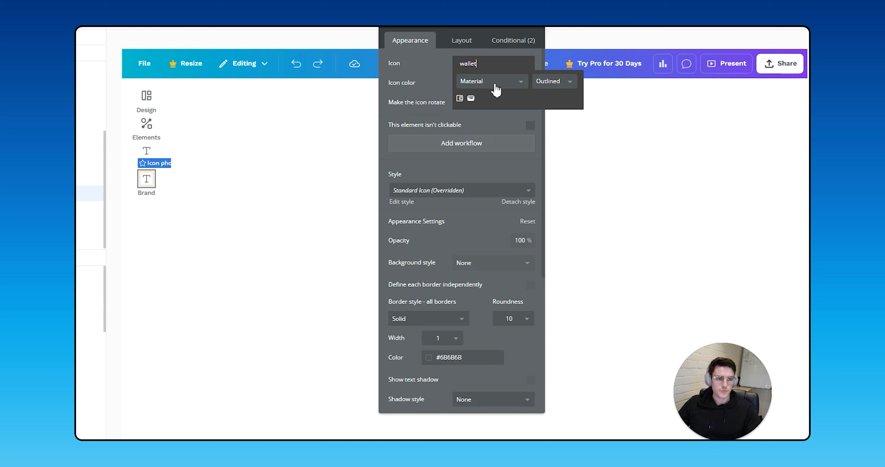
# - Search for "card" and set the Brand item's icon to the Phosphor Regular Cardholder
pyautogui.hotkey('ctrl', 'a')
pyautogui.write('card')
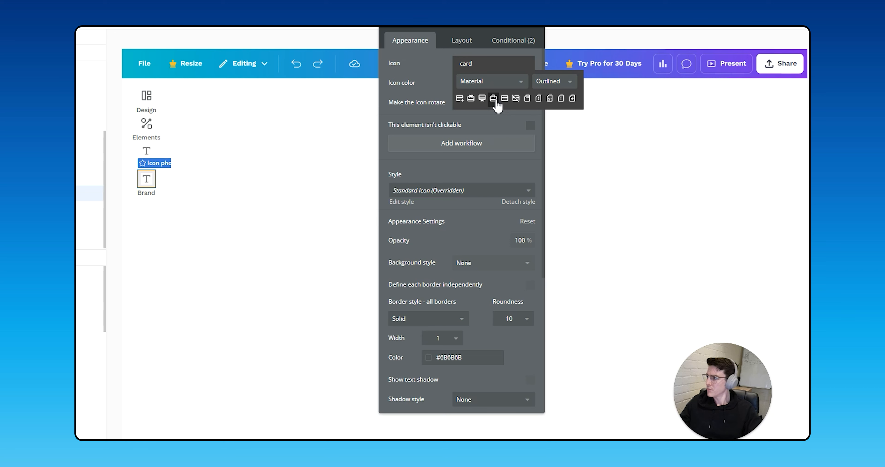
pyautogui.click(511, 85)
pyautogui.click(509, 109)
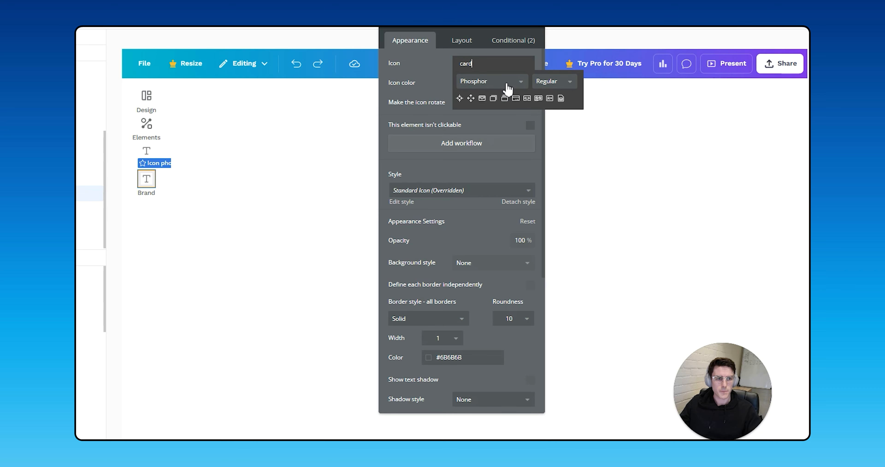
pyautogui.click(481, 98)
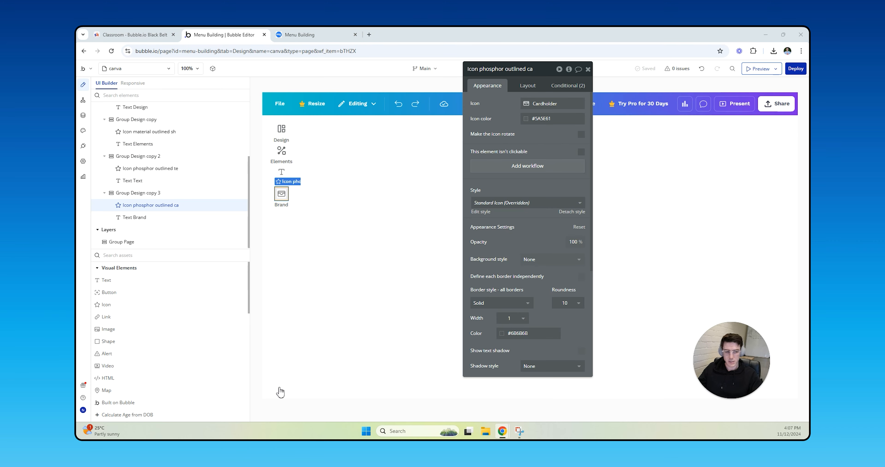
# - Set the icon color in the Brand icon's active-state condition to #FF4351
pyautogui.click(567, 85)
pyautogui.click(538, 278)
pyautogui.click(504, 270)
pyautogui.click(536, 278)
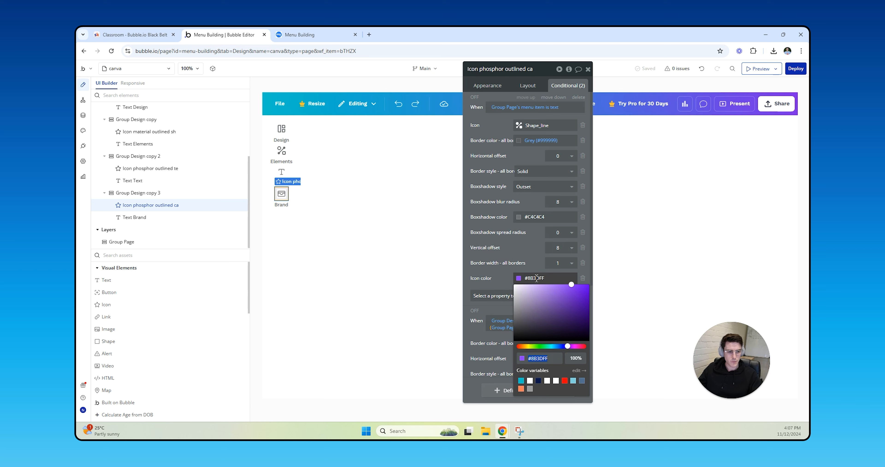
pyautogui.click(522, 263)
# - Set the icon in the Brand icon's active-state condition to the Phosphor Fill version of Cardholder
pyautogui.click(534, 127)
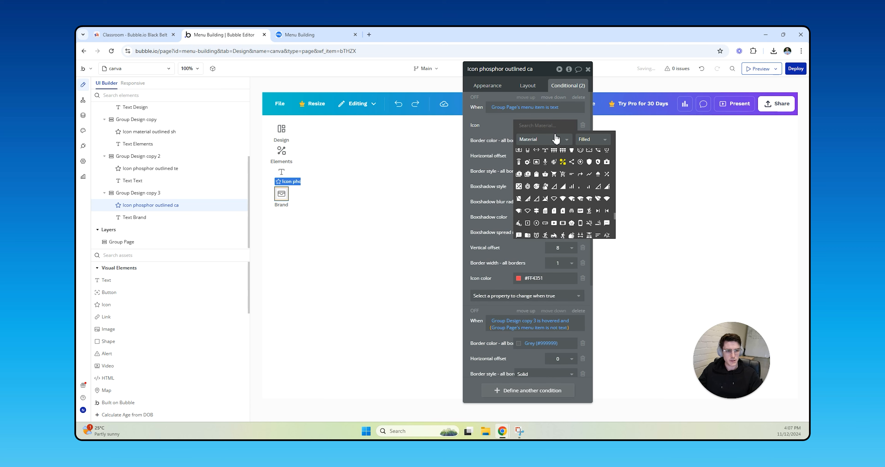
pyautogui.click(493, 88)
pyautogui.click(564, 88)
pyautogui.click(546, 127)
pyautogui.write('car')
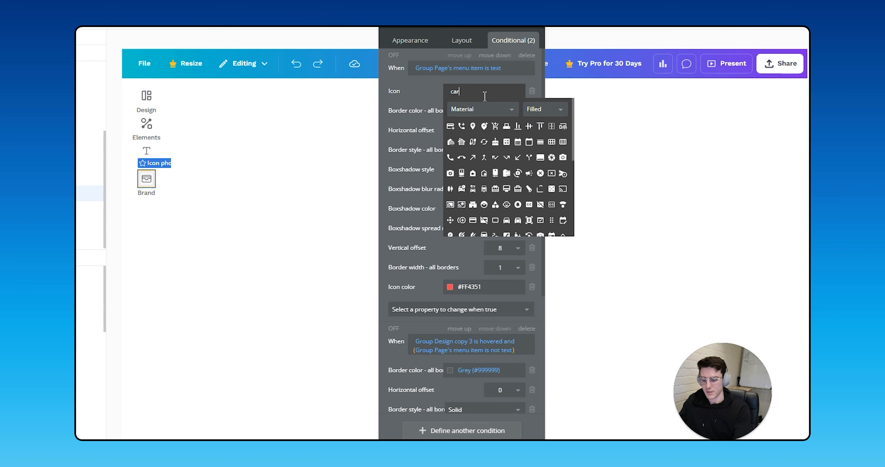
pyautogui.write('dhol')
pyautogui.click(480, 114)
pyautogui.click(483, 139)
pyautogui.click(533, 114)
pyautogui.click(542, 142)
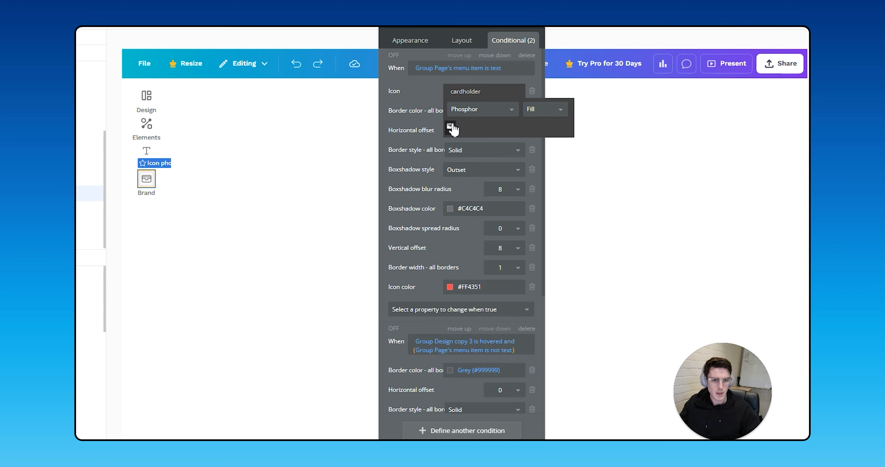
pyautogui.click(451, 126)
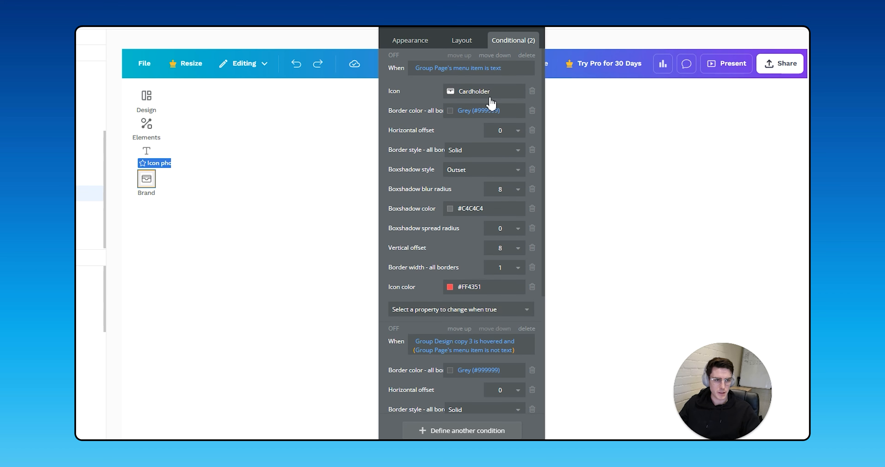
# - Change the menu item value to "brand" in both the active and hover conditions of the Brand icon
pyautogui.click(496, 68)
pyautogui.write('brand')
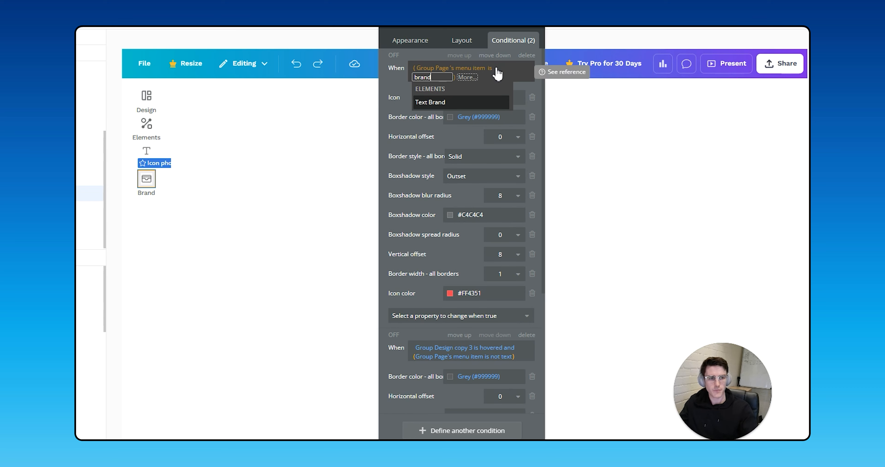
pyautogui.click(397, 71)
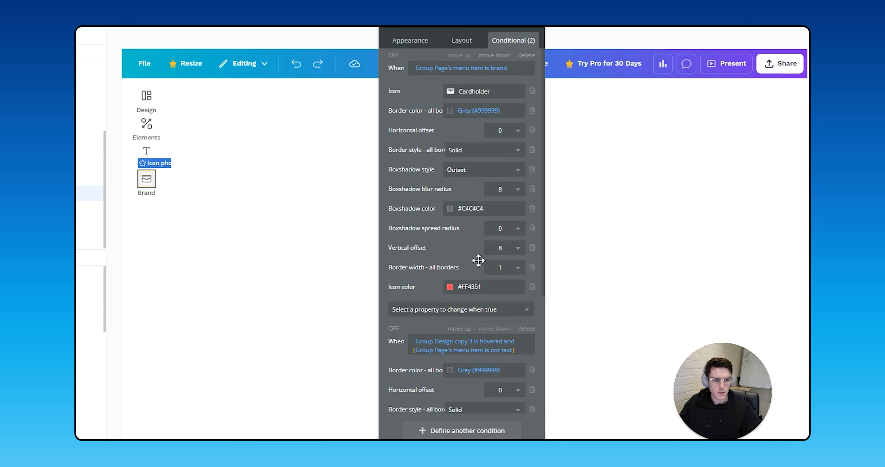
pyautogui.click(504, 351)
pyautogui.write('bra')
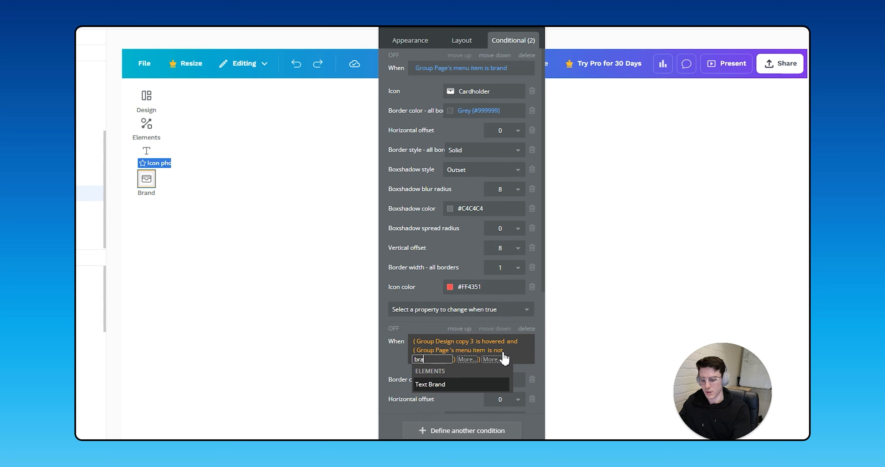
pyautogui.click(424, 247)
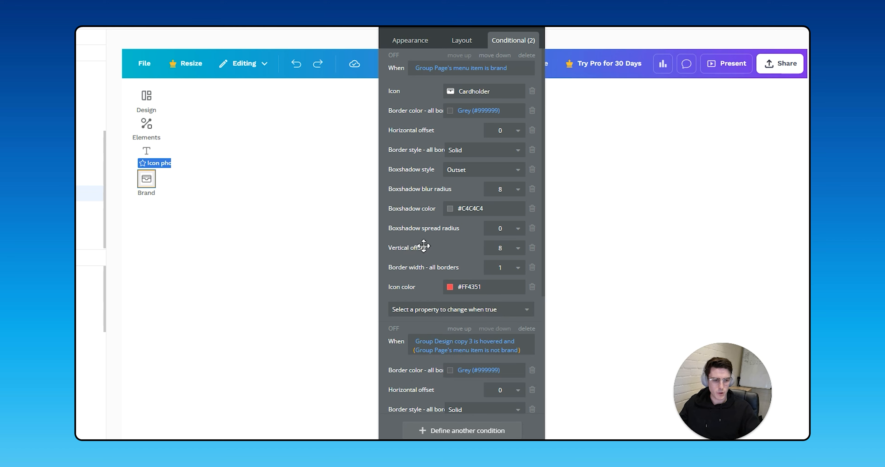
# - Add a click workflow to the Brand menu item group and paste in the copied Set state action
pyautogui.click(430, 45)
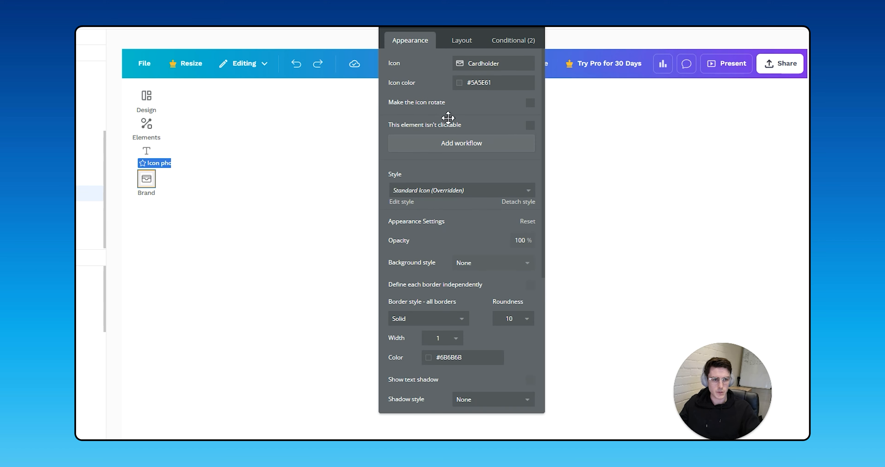
pyautogui.click(161, 182)
pyautogui.click(447, 128)
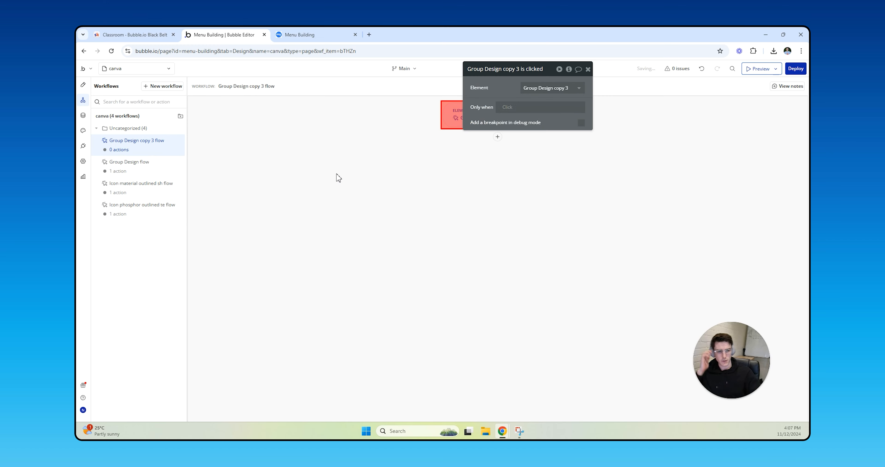
pyautogui.moveTo(493, 97); pyautogui.dragTo(217, 127)
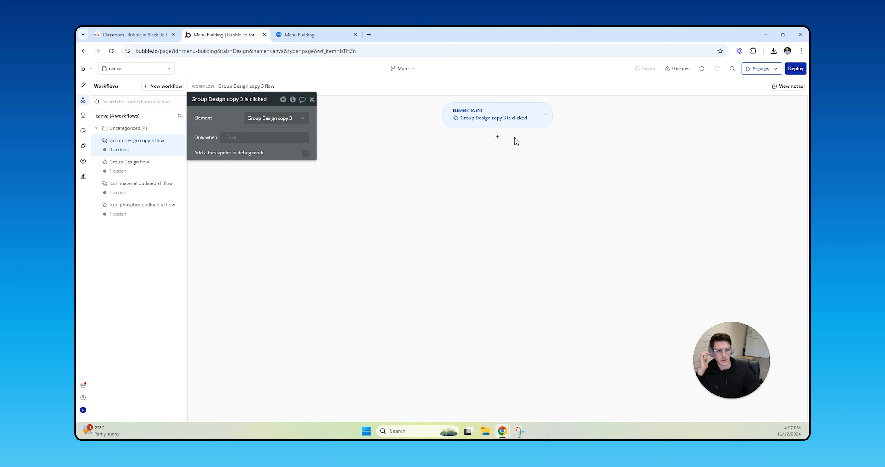
pyautogui.click(497, 137)
pyautogui.click(512, 153)
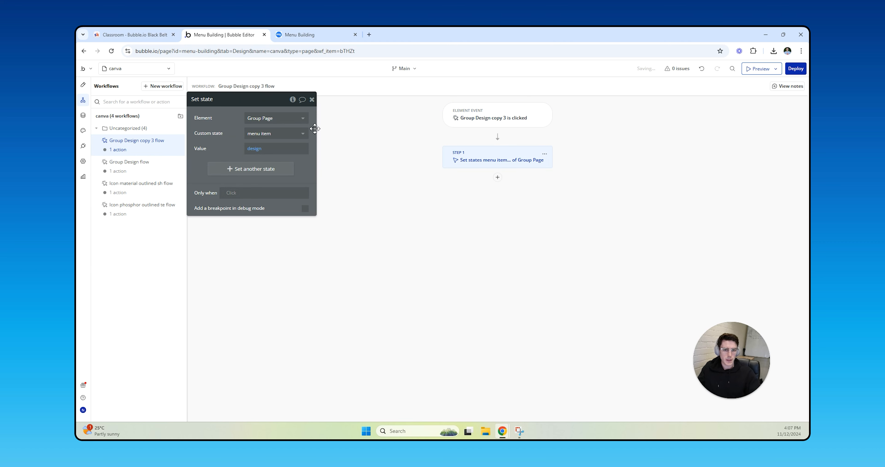
# - Set the menu item value in the Brand group's Set state action to "brand"
pyautogui.click(253, 151)
pyautogui.write('brand')
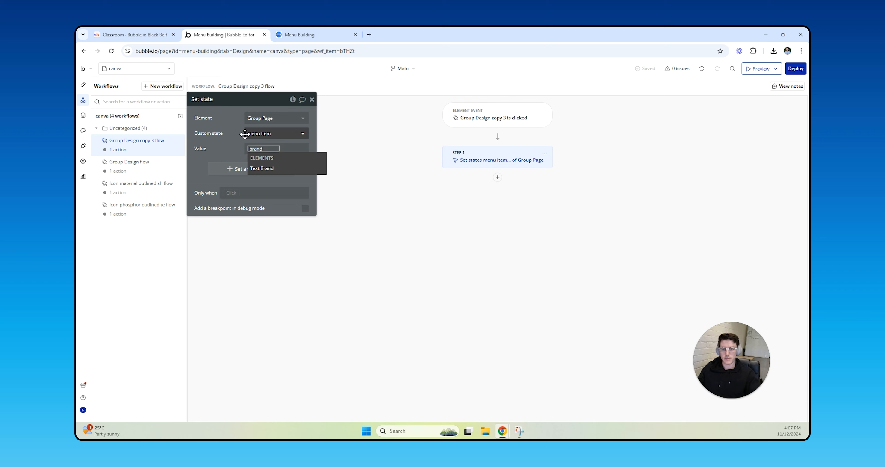
pyautogui.click(232, 131)
# - Return to the page design, duplicate the Brand menu item group, and set the copy's label to "Uploads"
pyautogui.click(83, 84)
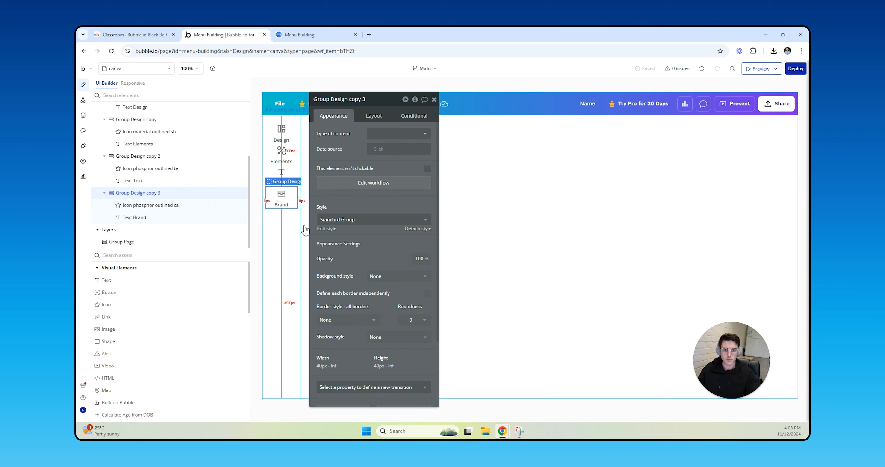
pyautogui.hotkey('ctrl', 'c')
pyautogui.hotkey('ctrl', 'v')
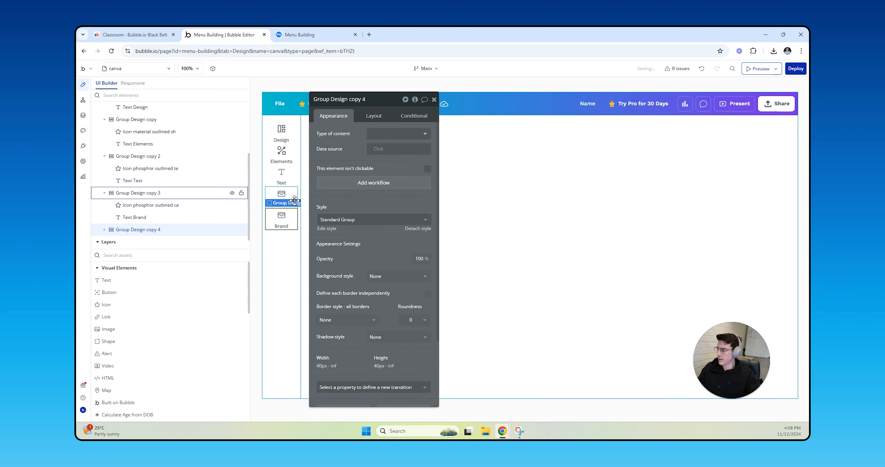
pyautogui.doubleClick(290, 224)
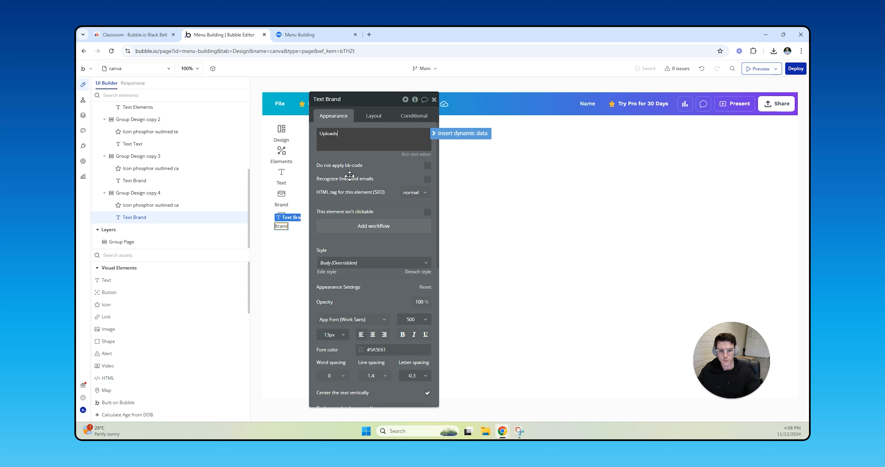
# - Change the Uploads menu item's icon to the Material Cloud_upload icon
pyautogui.click(150, 205)
pyautogui.click(386, 134)
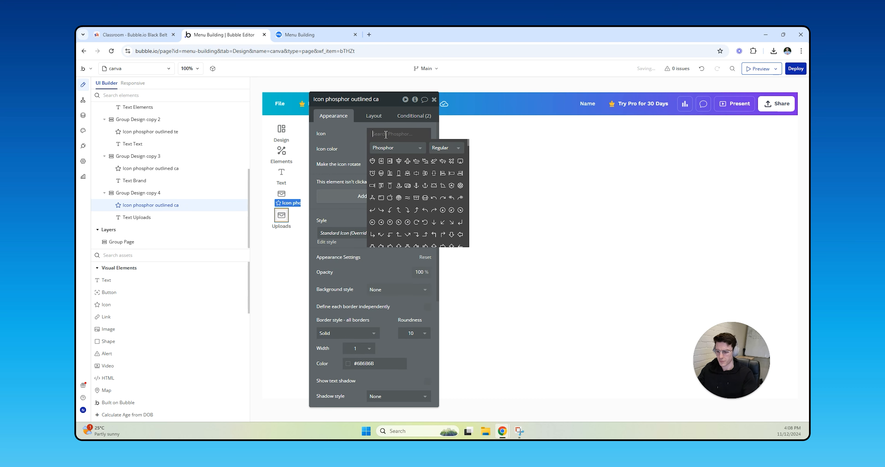
pyautogui.write('upload')
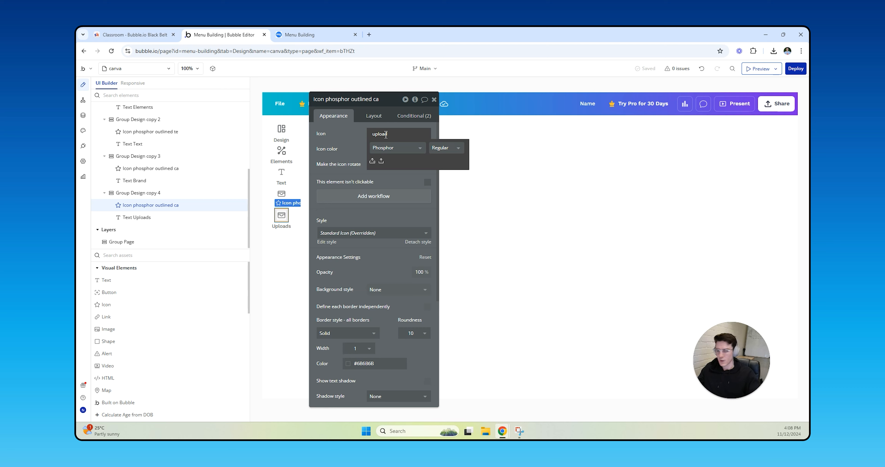
pyautogui.click(387, 150)
pyautogui.click(397, 171)
pyautogui.click(396, 149)
pyautogui.click(396, 162)
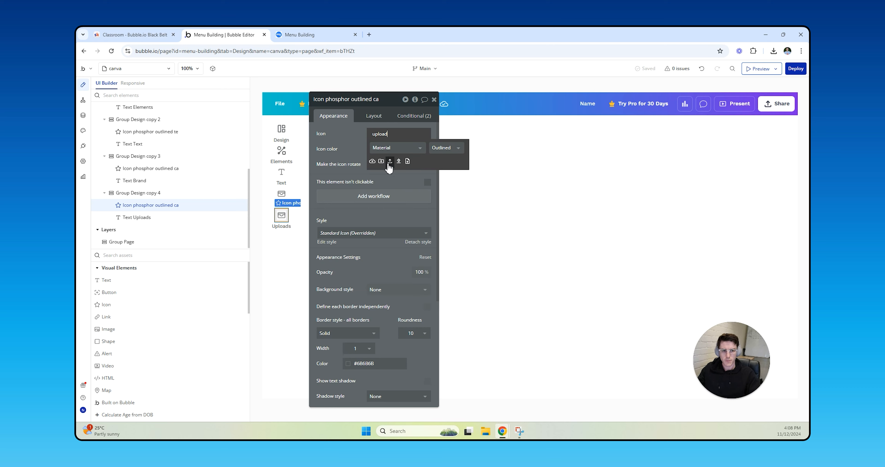
pyautogui.click(372, 161)
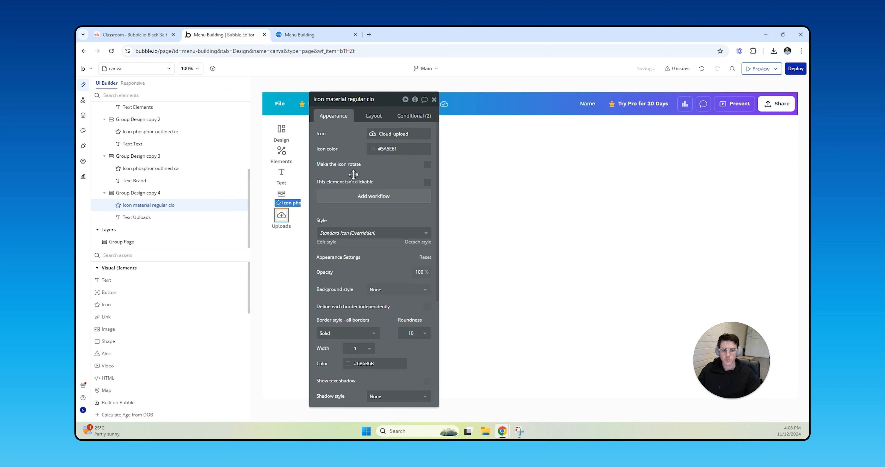
# - In the Uploads icon's active condition, change the icon to the filled Material Cloud_upload icon
pyautogui.click(414, 116)
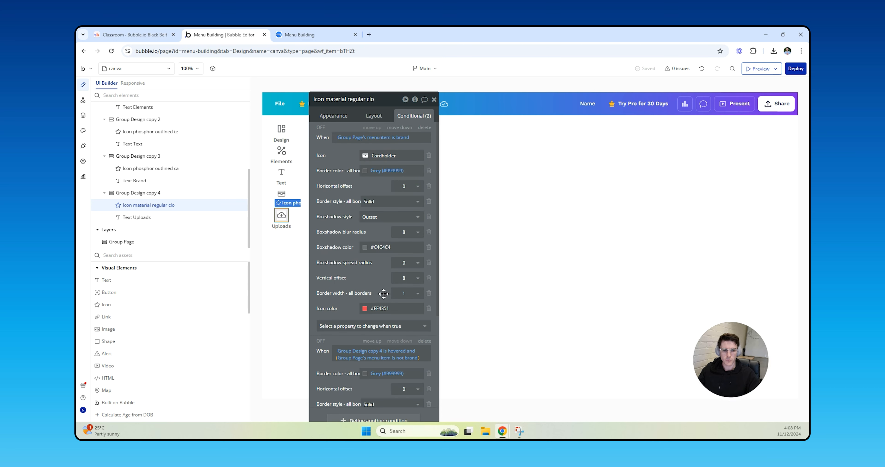
pyautogui.click(404, 157)
pyautogui.write('uploa')
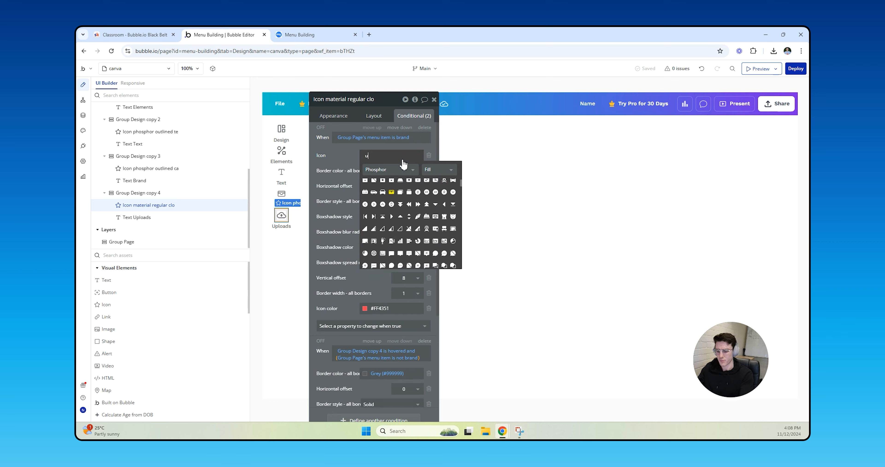
pyautogui.click(392, 172)
pyautogui.click(390, 187)
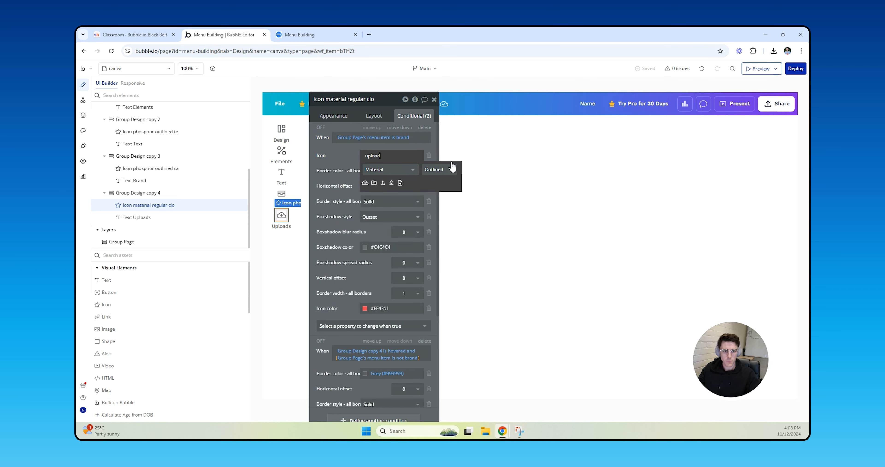
pyautogui.click(446, 169)
pyautogui.click(443, 193)
pyautogui.click(365, 183)
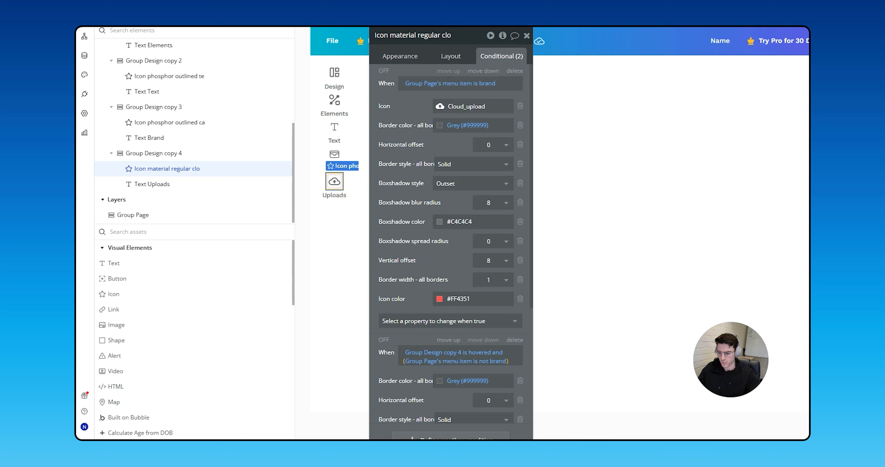
# - Set the icon color in the Uploads icon's active condition to #FF6309
pyautogui.click(474, 302)
pyautogui.write('FF6309')
pyautogui.click(415, 272)
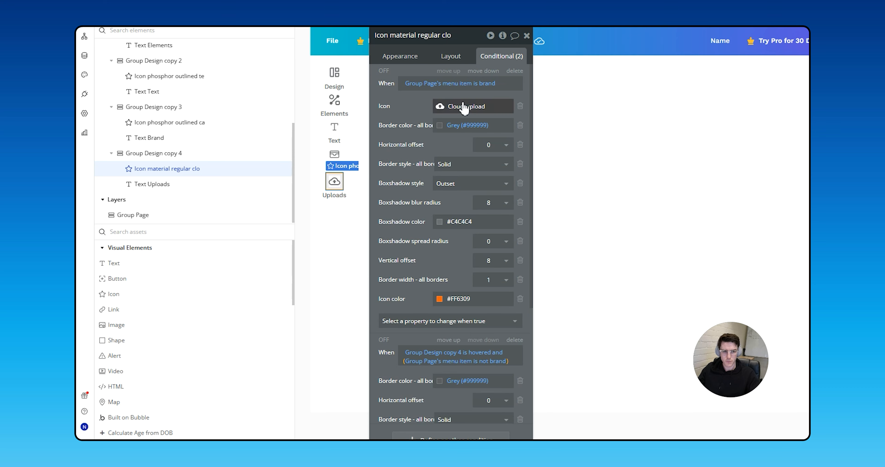
# - Change the menu item value to "upload" in both the active and hover conditions of the Uploads icon
pyautogui.click(488, 84)
pyautogui.write('upload')
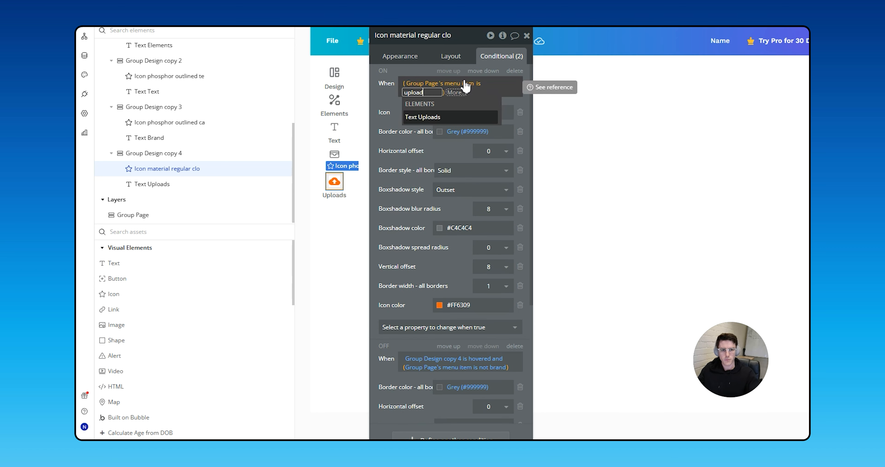
pyautogui.press('Return')
pyautogui.click(496, 364)
pyautogui.write('upload')
pyautogui.press('Return')
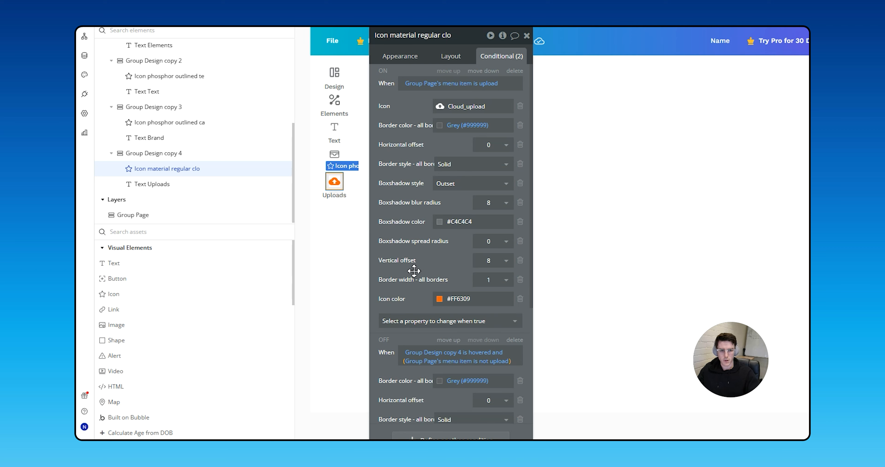
# - Add a click workflow to the Uploads menu item group and paste in the copied Set state action
pyautogui.click(344, 194)
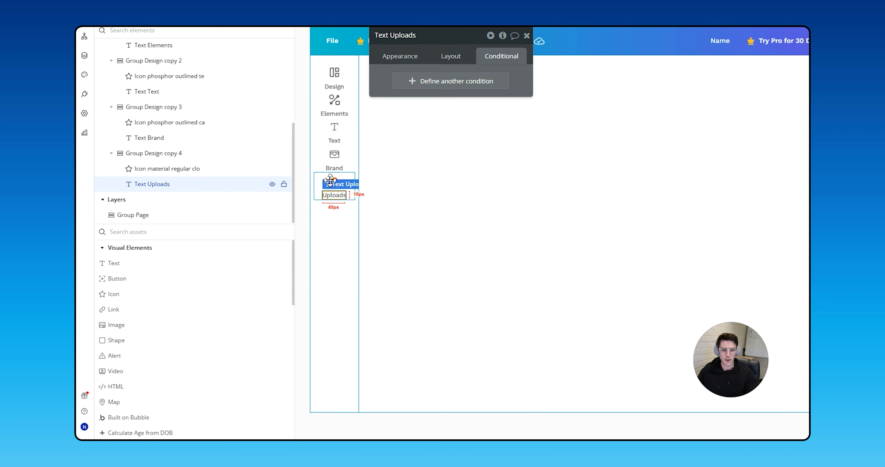
pyautogui.click(330, 180)
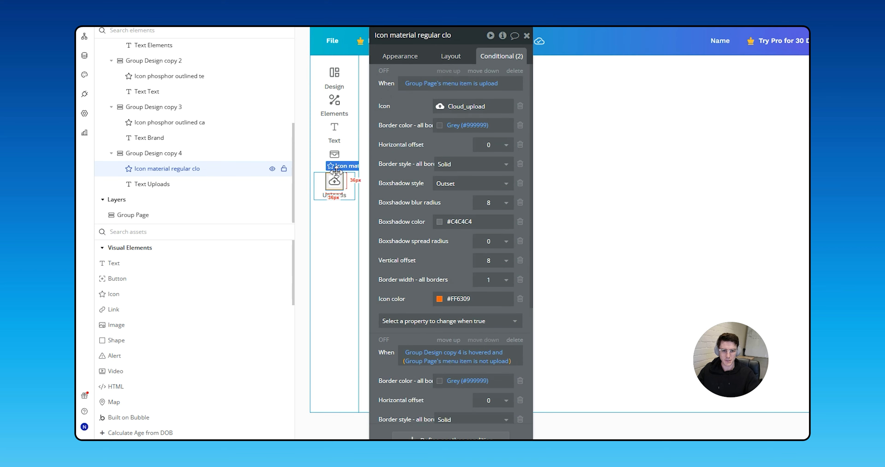
pyautogui.click(352, 179)
pyautogui.click(400, 56)
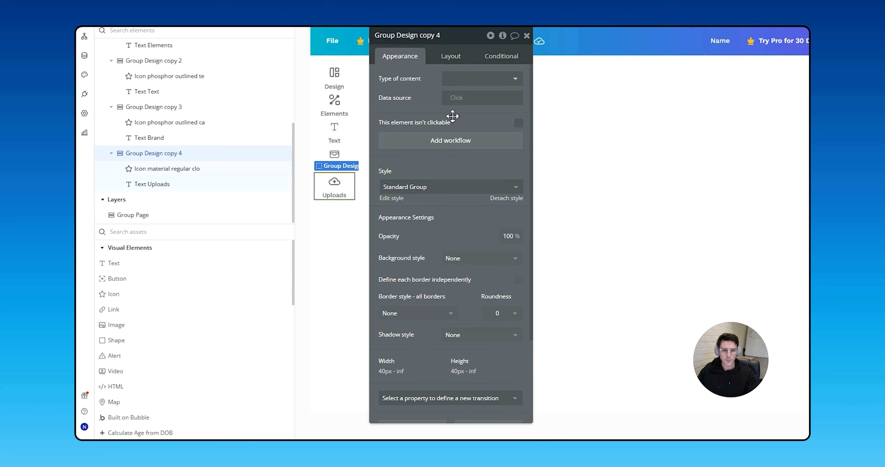
pyautogui.click(449, 145)
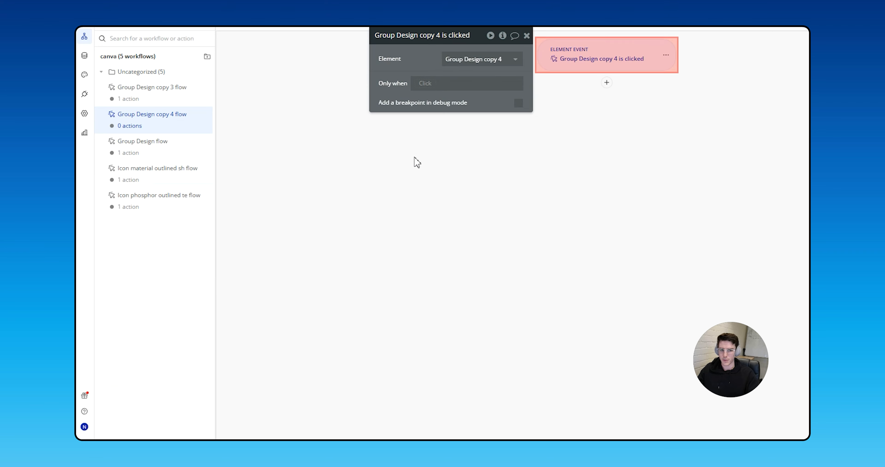
pyautogui.click(606, 84)
pyautogui.click(614, 90)
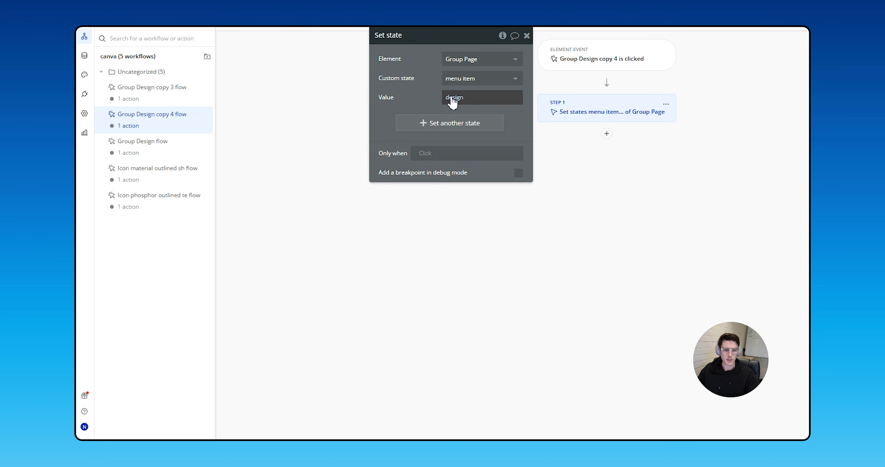
# - Set the menu item value in the Uploads group's Set state action to "uploads"
pyautogui.click(452, 98)
pyautogui.write('uploads')
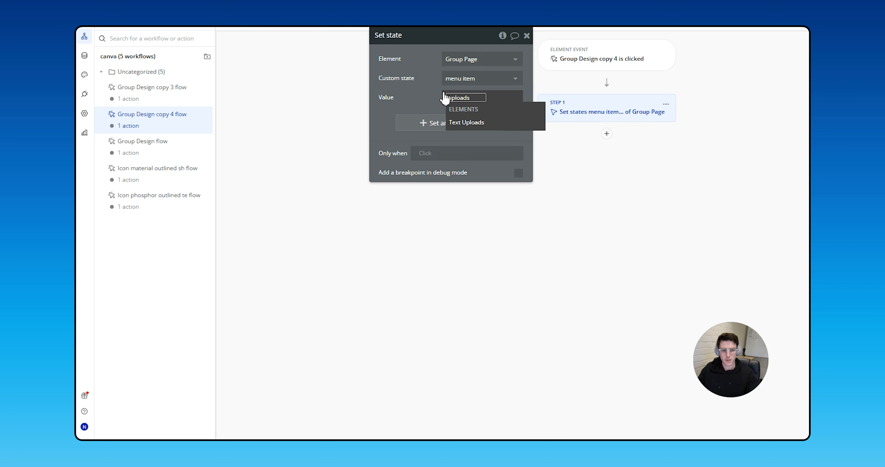
pyautogui.click(433, 82)
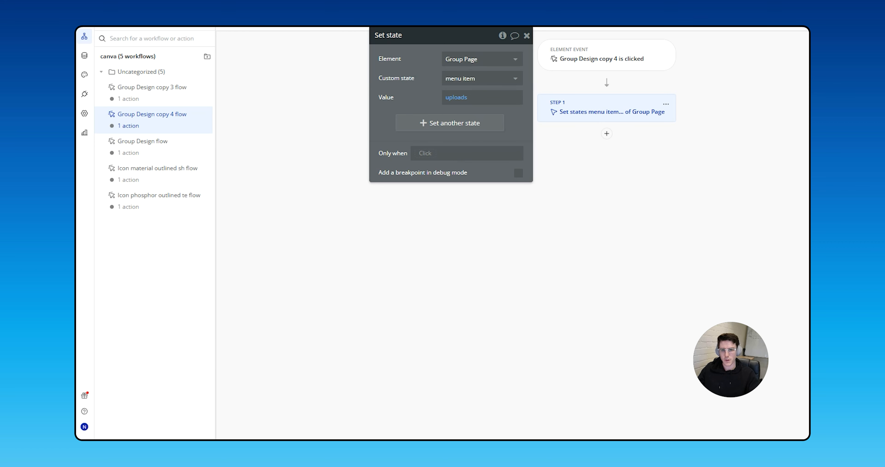
# - Return to the page design and check which menu item value the Uploads icon's conditions use
pyautogui.click(86, 28)
pyautogui.click(489, 57)
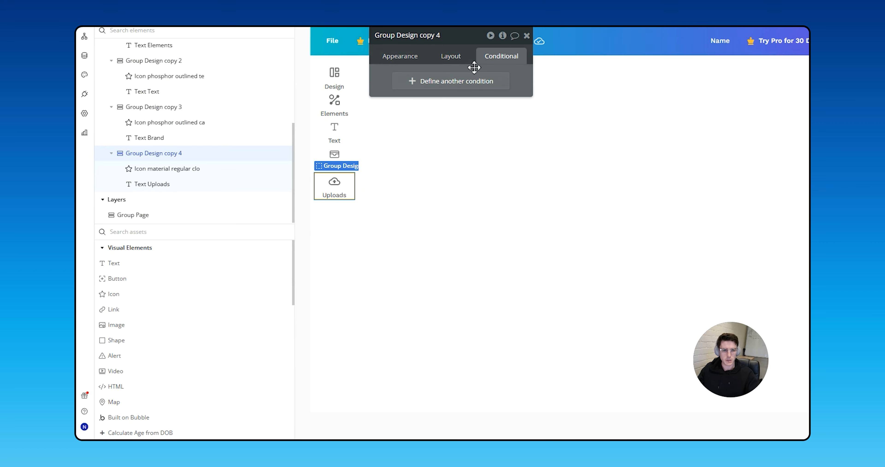
pyautogui.click(329, 180)
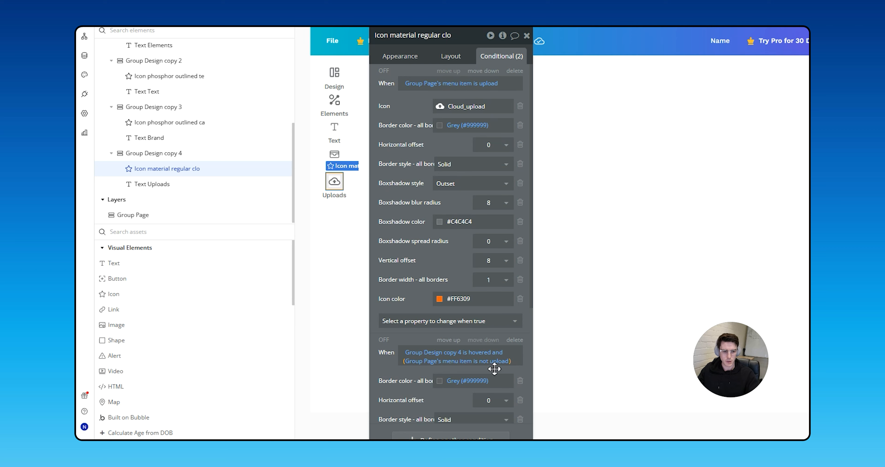
# - Reopen the Uploads group's click workflow and set the menu item value in its Set state action to "upload"
pyautogui.click(352, 180)
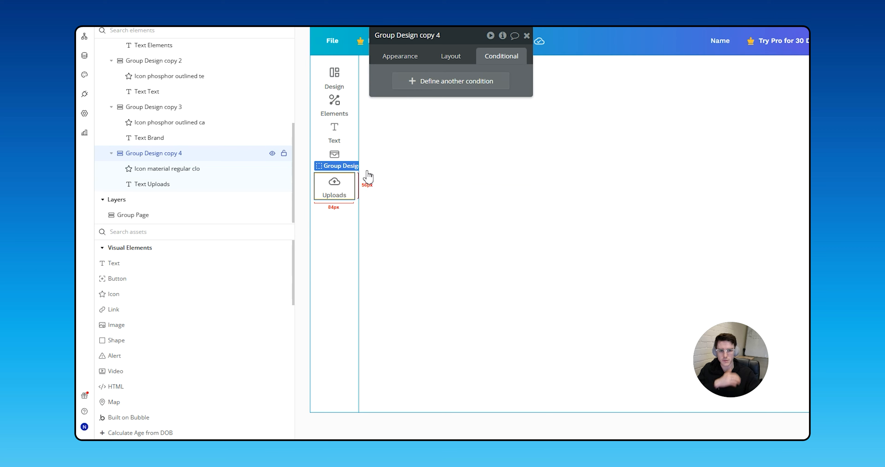
pyautogui.click(416, 63)
pyautogui.click(492, 144)
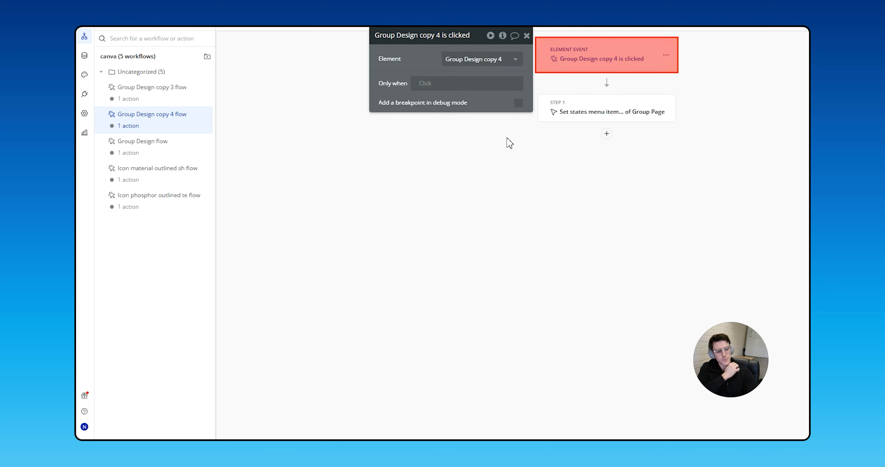
pyautogui.click(584, 111)
pyautogui.click(456, 98)
pyautogui.write('upload')
pyautogui.click(379, 61)
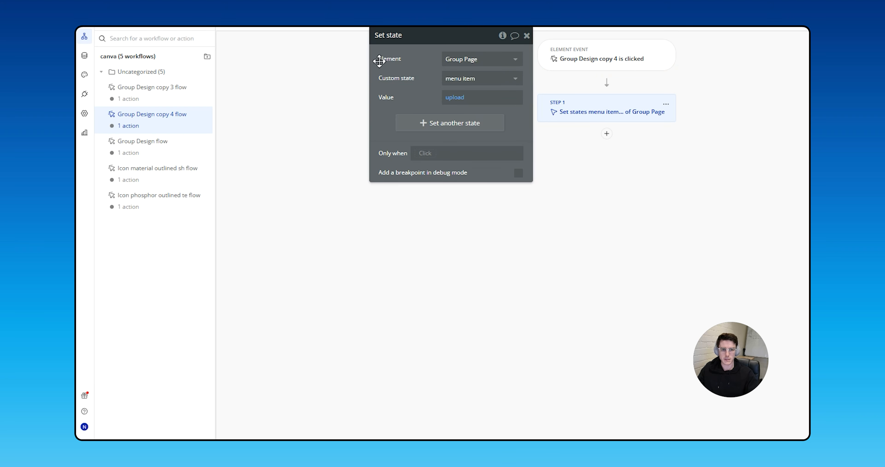
# - Return to the page design and duplicate the Uploads menu item group beneath the original
pyautogui.click(88, 16)
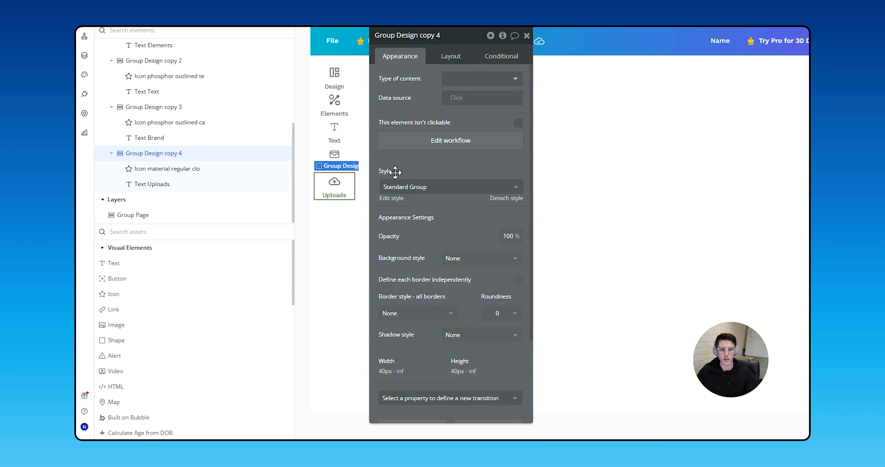
pyautogui.click(346, 188)
pyautogui.hotkey('ctrl', 'v')
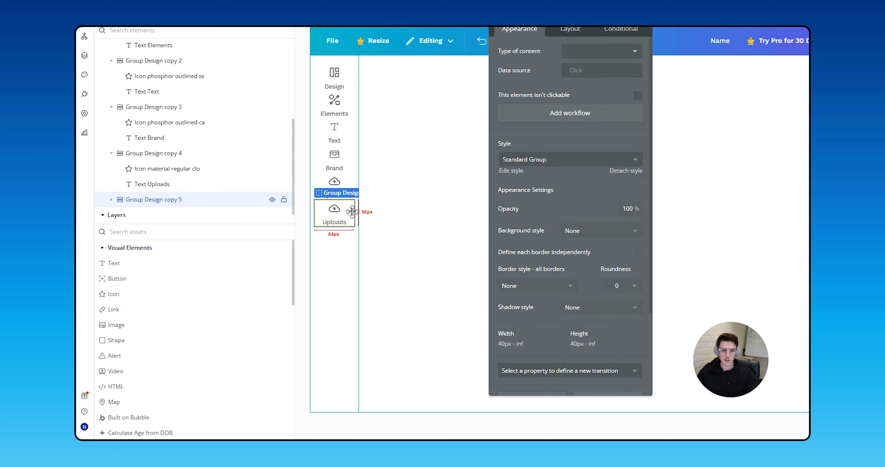
pyautogui.click(324, 219)
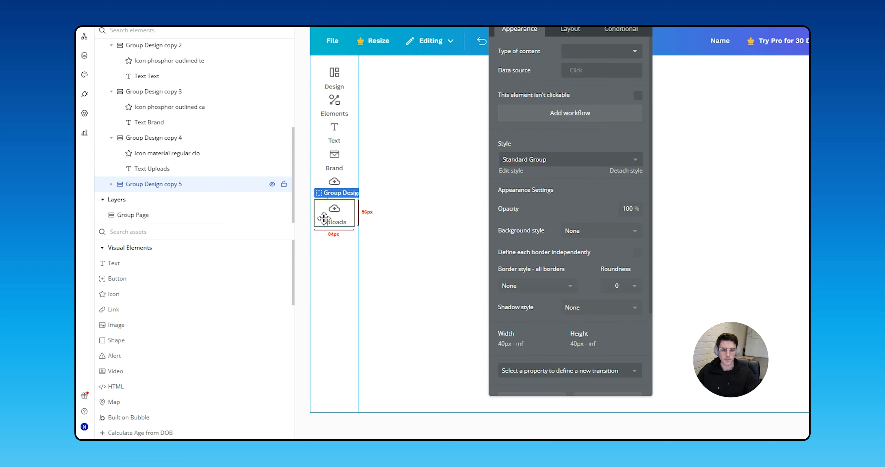
# - In the duplicated group's icon, change the menu item value of the active condition to "draw"
pyautogui.click(334, 209)
pyautogui.click(623, 29)
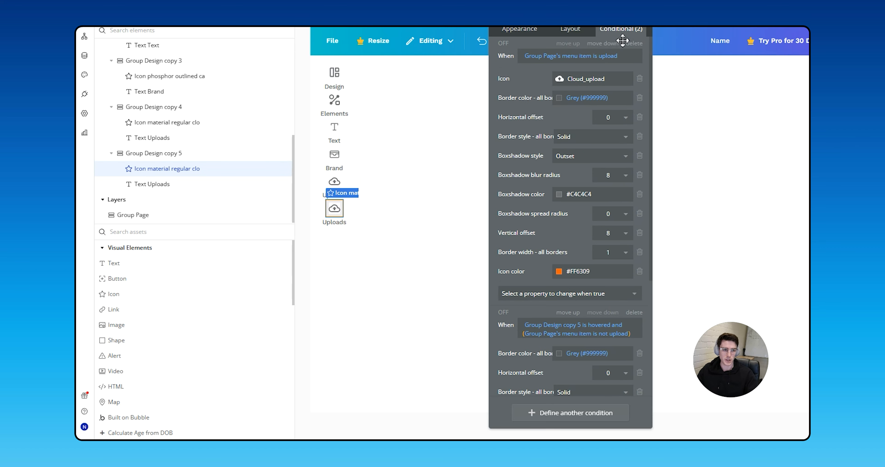
pyautogui.click(611, 59)
pyautogui.write('draw')
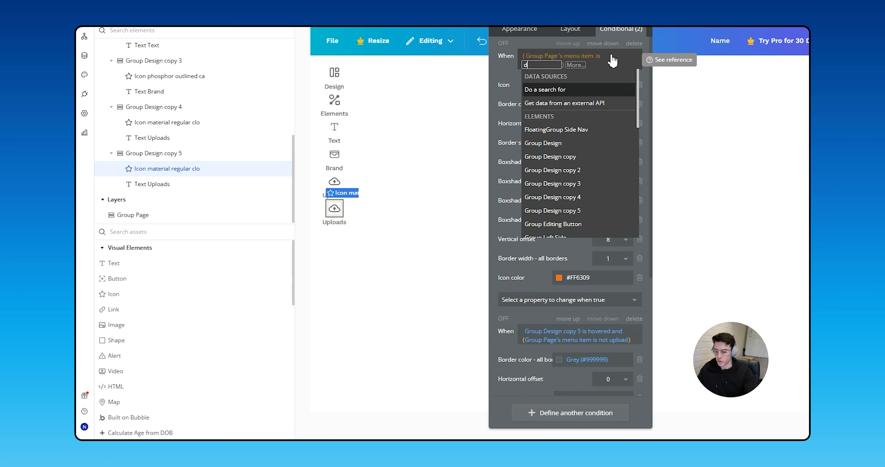
pyautogui.click(510, 75)
# - Change the icon in the duplicate's active condition to the Material Draw icon
pyautogui.click(574, 80)
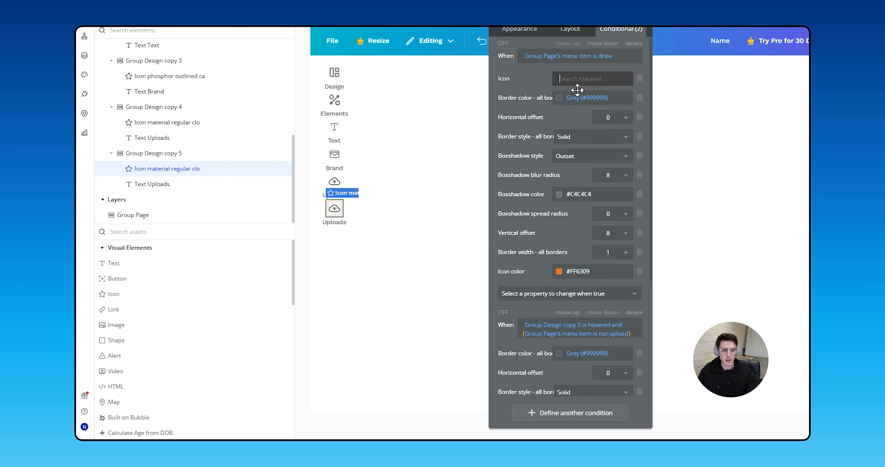
pyautogui.write('draw')
pyautogui.click(600, 98)
pyautogui.click(570, 112)
pyautogui.click(559, 113)
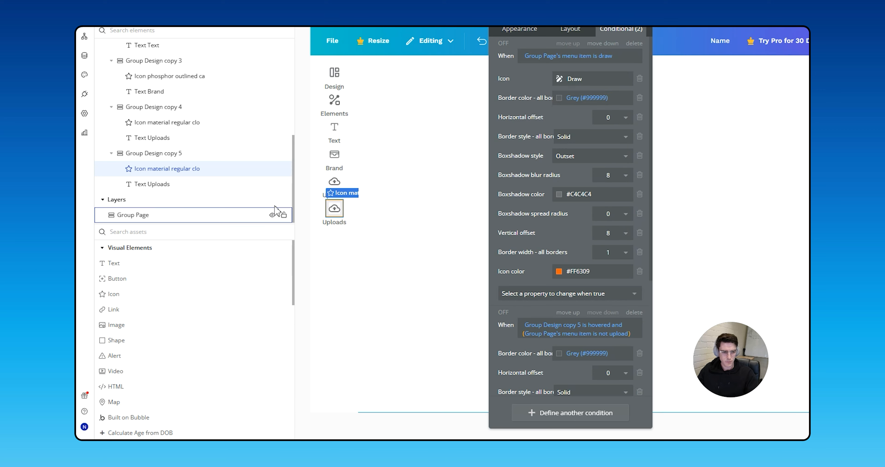
# - Set the duplicate's active icon color to #22AD55 and the menu item value in its hover condition to "draw"
pyautogui.click(584, 269)
pyautogui.click(566, 242)
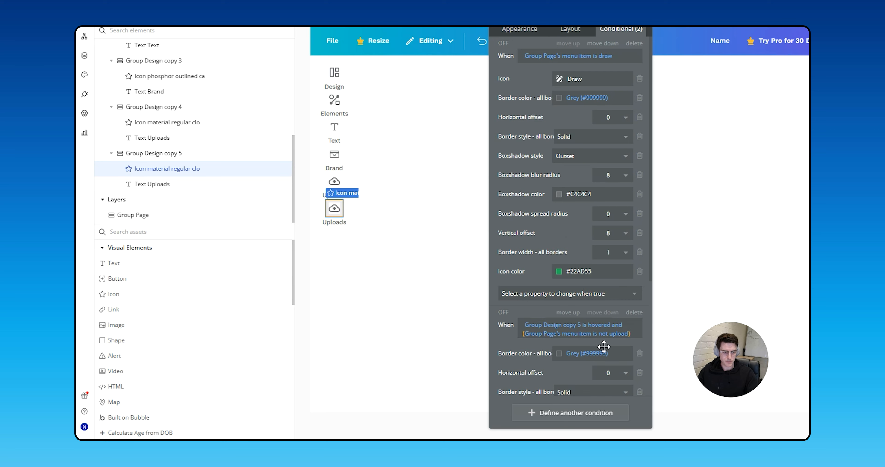
pyautogui.click(621, 335)
pyautogui.write('draw')
pyautogui.click(492, 328)
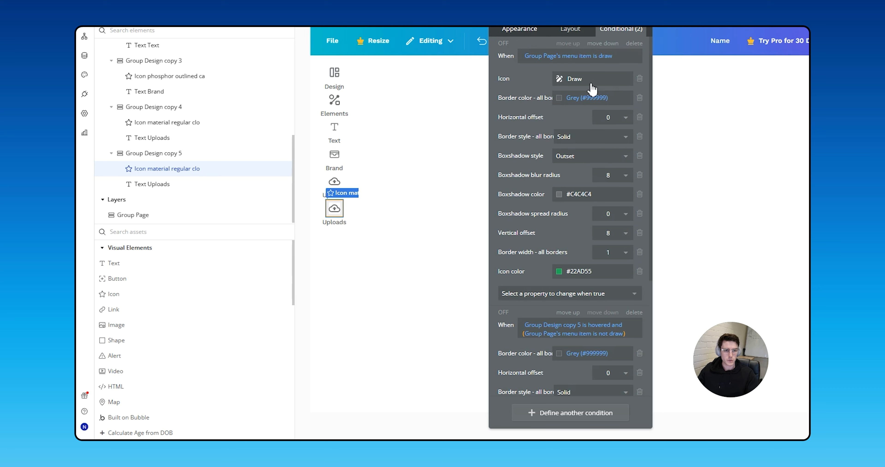
# - Change the duplicate's default icon to the outlined Material Draw icon
pyautogui.click(519, 29)
pyautogui.click(597, 51)
pyautogui.write('draw')
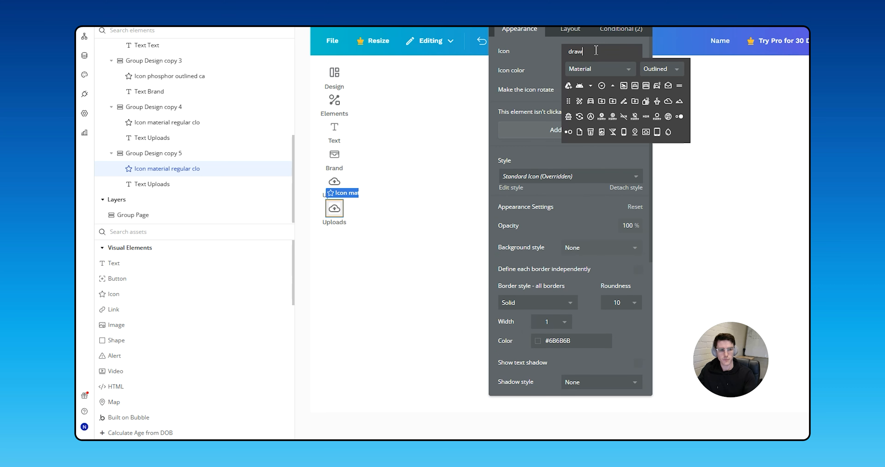
pyautogui.click(567, 85)
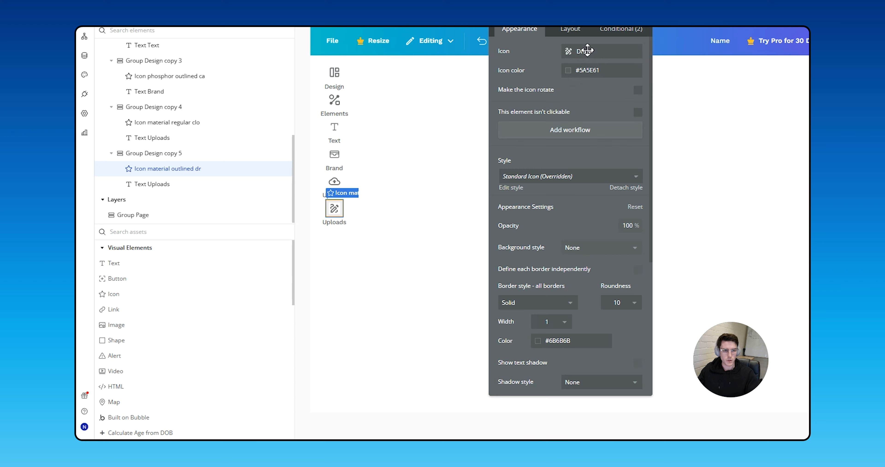
pyautogui.click(354, 223)
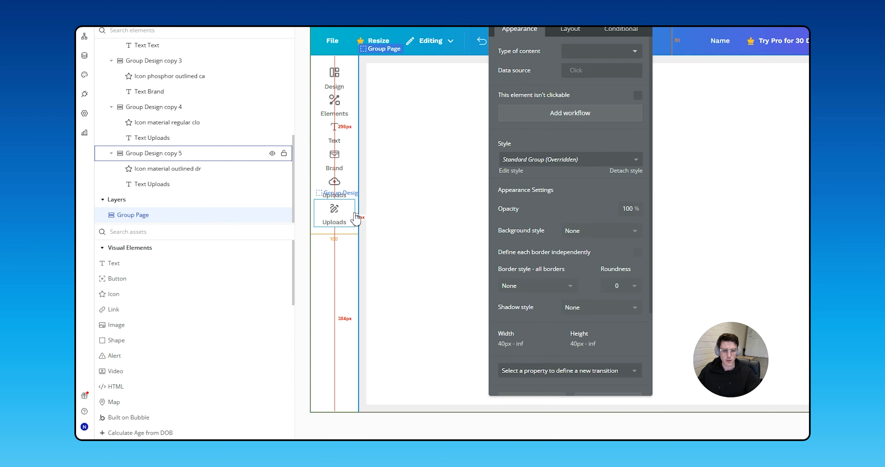
# - Change the label text in the duplicated menu group from the Uploads copy to "Draw"
pyautogui.click(342, 225)
pyautogui.doubleClick(614, 53)
pyautogui.write('Draw')
pyautogui.click(552, 118)
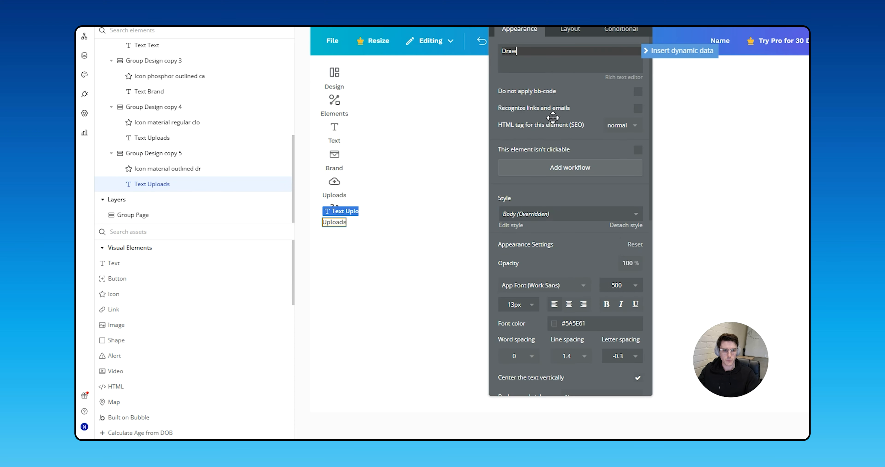
# - Add a click workflow to the Draw group with a pasted action setting Group Page's menu item state to "draw"
pyautogui.click(345, 234)
pyautogui.click(550, 115)
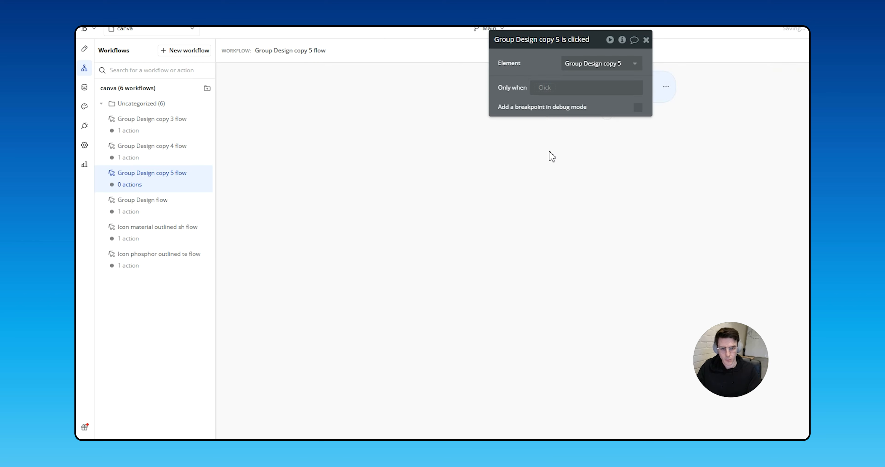
pyautogui.rightClick(607, 114)
pyautogui.click(627, 125)
pyautogui.click(450, 114)
pyautogui.write('draw')
pyautogui.click(416, 114)
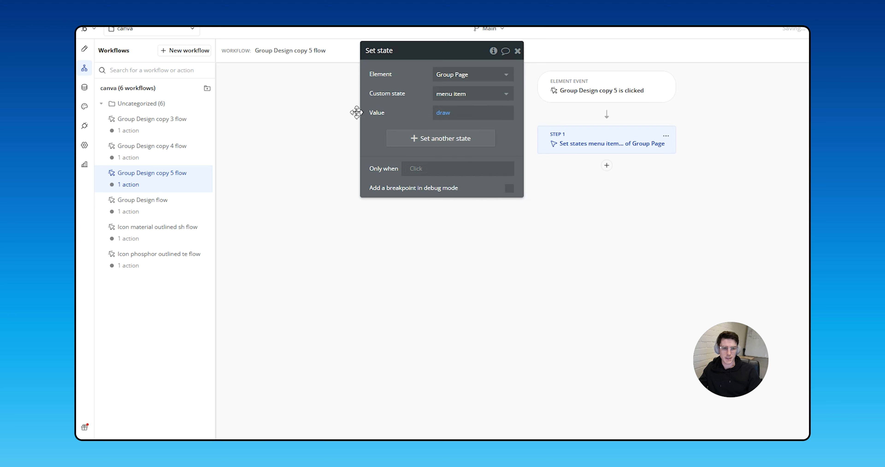
# - Duplicate the Draw group and change the copy's default icon to the regular Font Awesome v6 Folder-closed icon
pyautogui.click(84, 48)
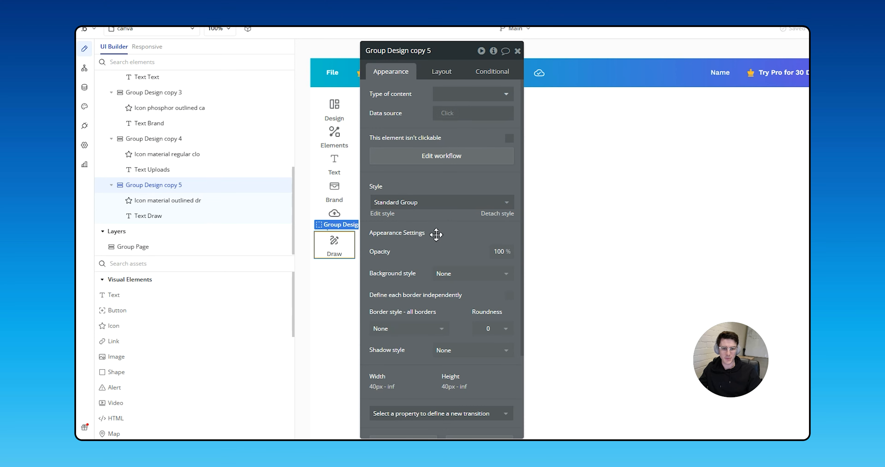
pyautogui.hotkey('ctrl', 'v')
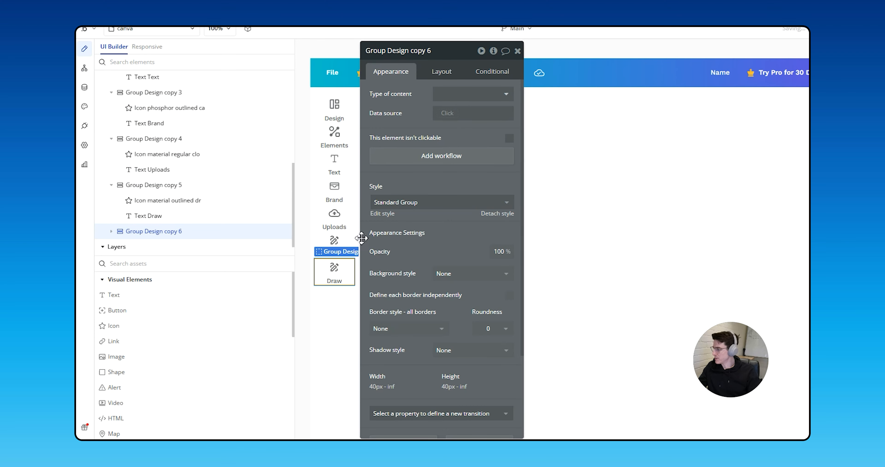
pyautogui.click(332, 266)
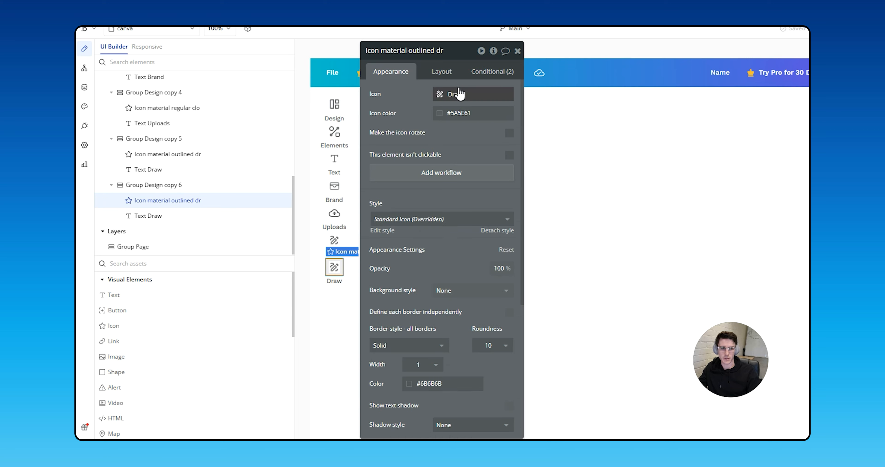
pyautogui.write('folder')
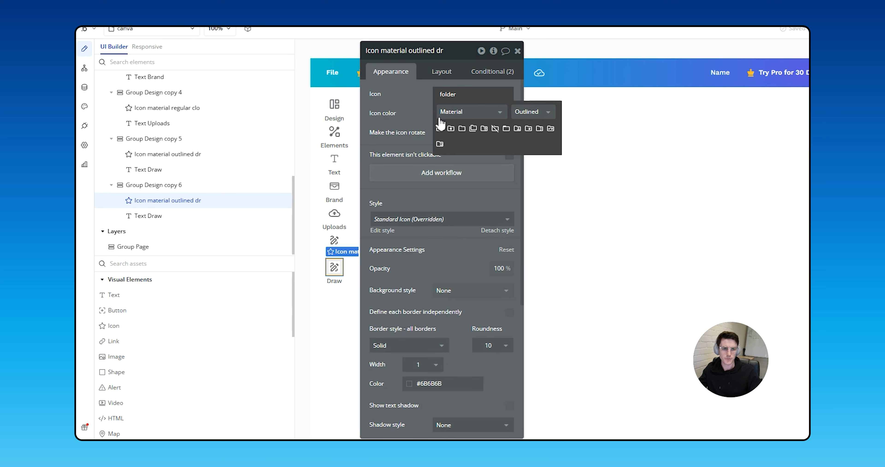
pyautogui.click(446, 114)
pyautogui.click(457, 196)
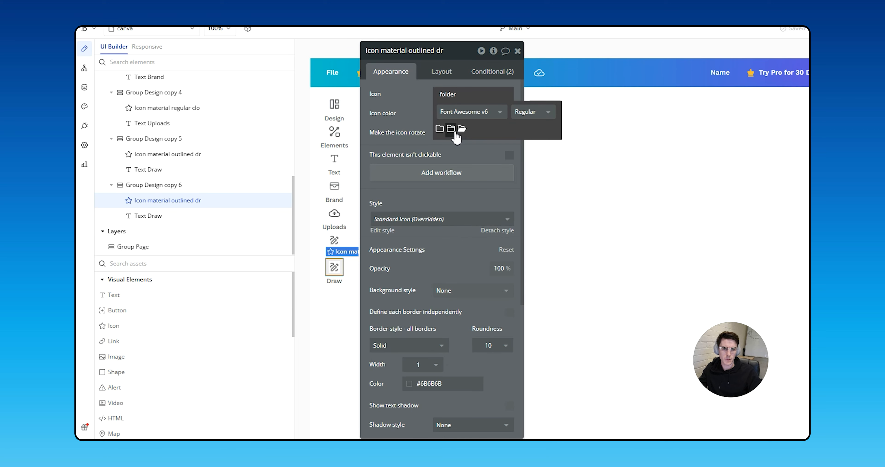
pyautogui.click(456, 132)
# - Change the icon in the copy's active condition to the regular Font Awesome v6 Folder-open icon
pyautogui.click(492, 71)
pyautogui.click(451, 120)
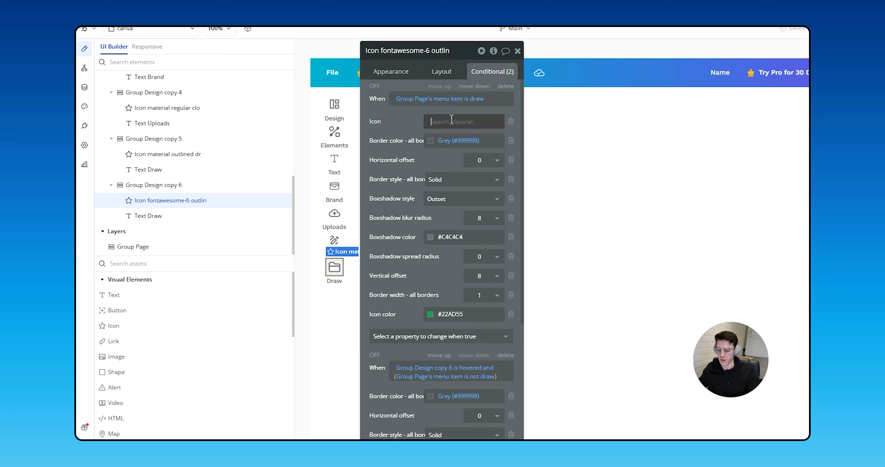
pyautogui.write('folder')
pyautogui.click(471, 138)
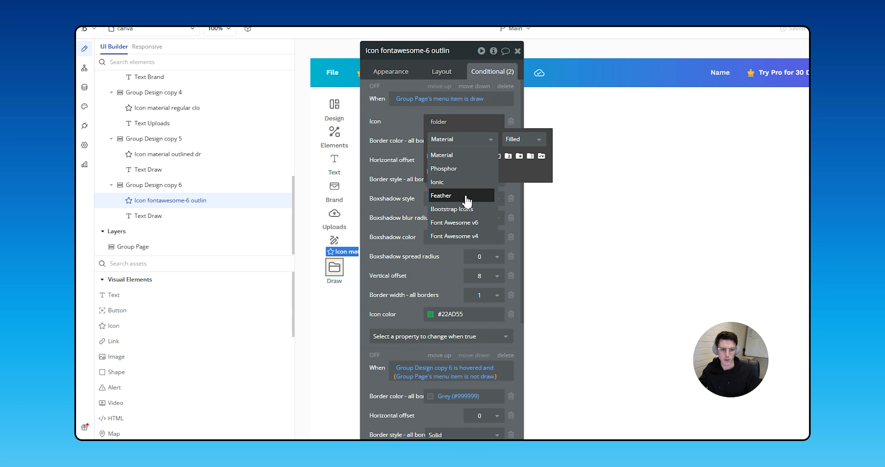
pyautogui.click(471, 224)
pyautogui.click(517, 139)
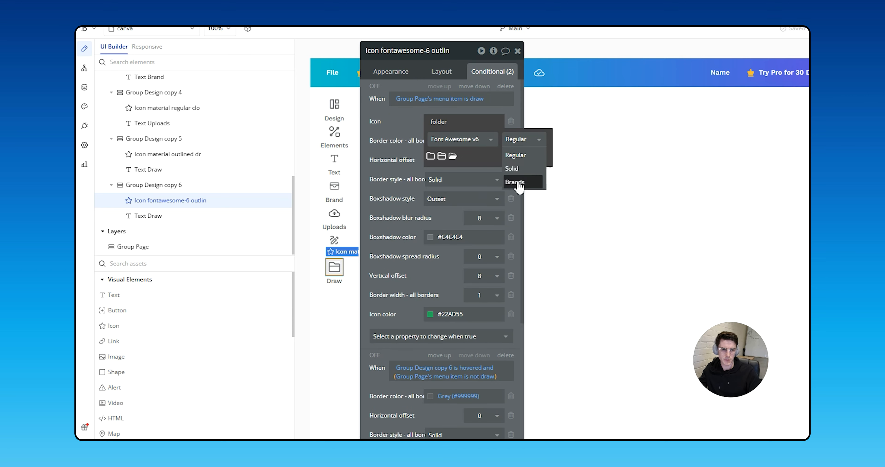
pyautogui.click(511, 169)
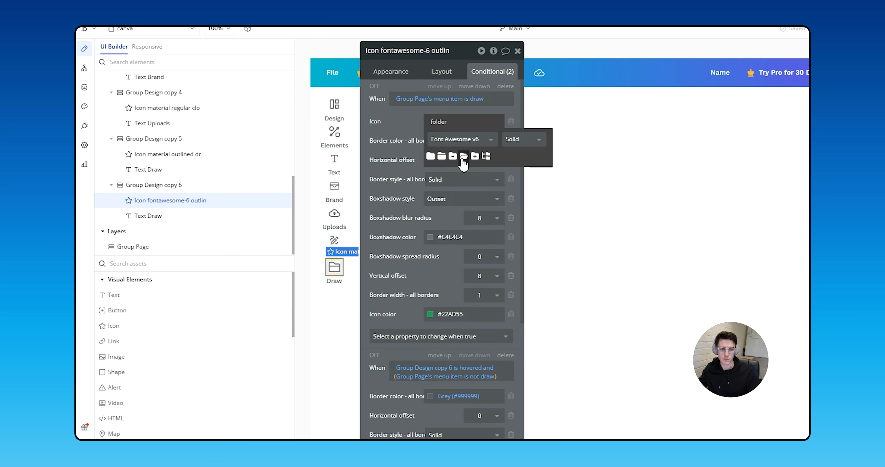
pyautogui.click(522, 136)
pyautogui.click(529, 167)
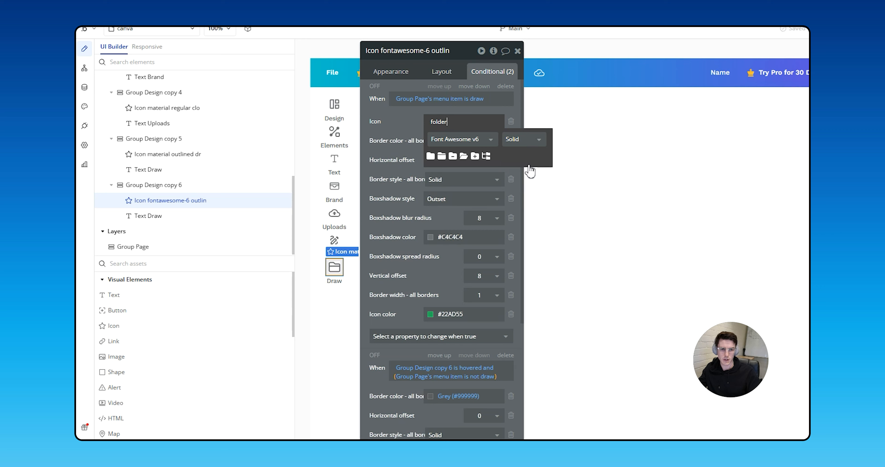
pyautogui.click(522, 139)
pyautogui.click(519, 153)
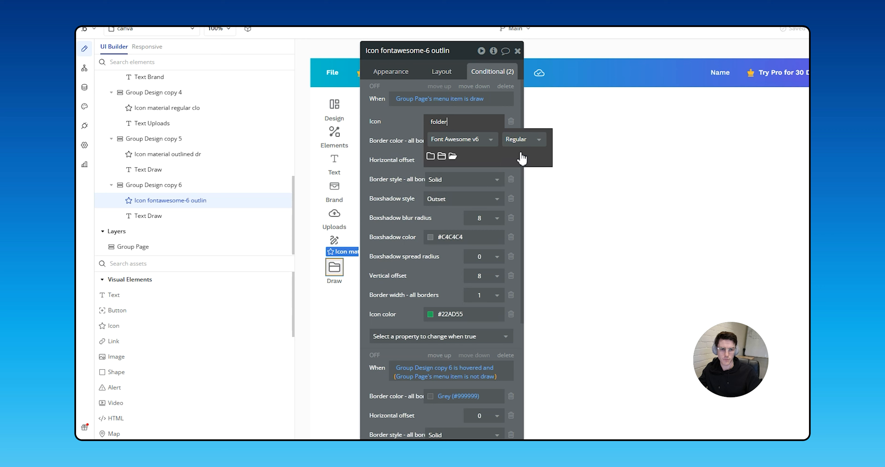
pyautogui.click(453, 156)
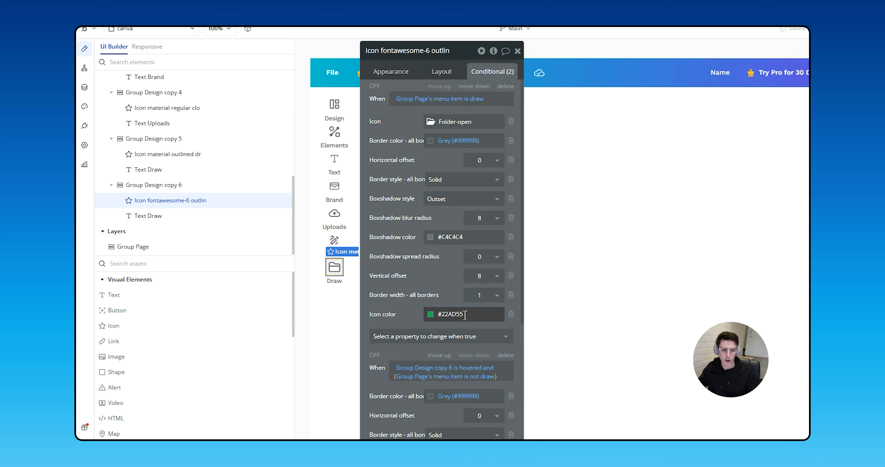
# - Set the active icon color to #1A90FF and the menu item value in both the active and hover conditions to "projects"
pyautogui.doubleClick(451, 313)
pyautogui.click(425, 278)
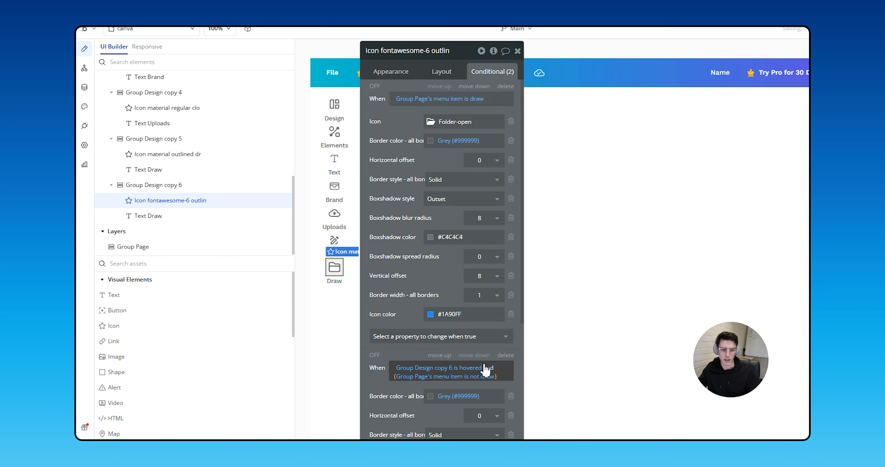
pyautogui.click(482, 101)
pyautogui.write('prof')
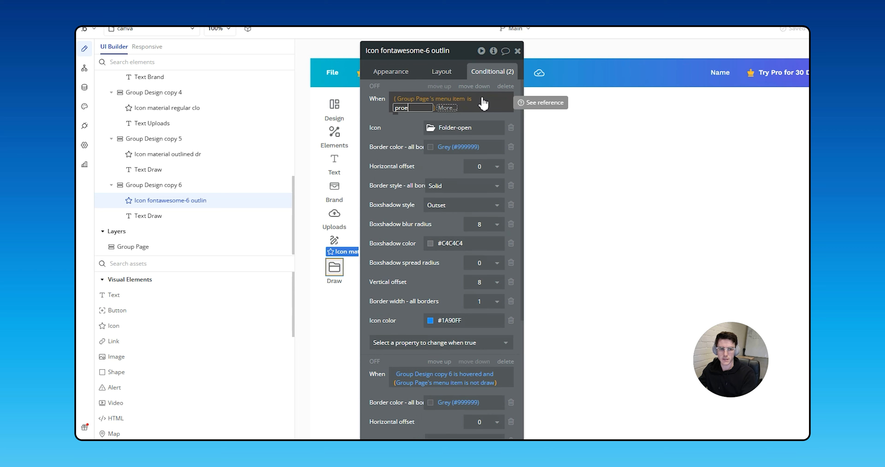
pyautogui.click(362, 117)
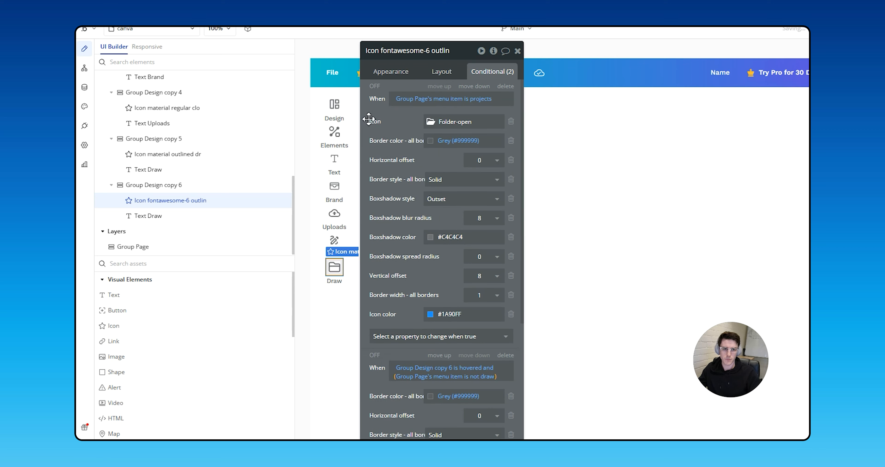
pyautogui.click(472, 374)
pyautogui.write('projects')
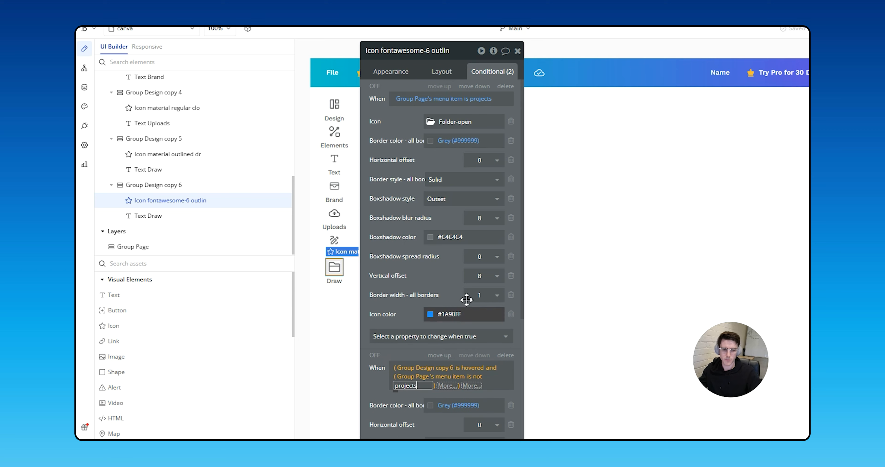
# - Change the label text under the folder icon to "Projects"
pyautogui.click(411, 72)
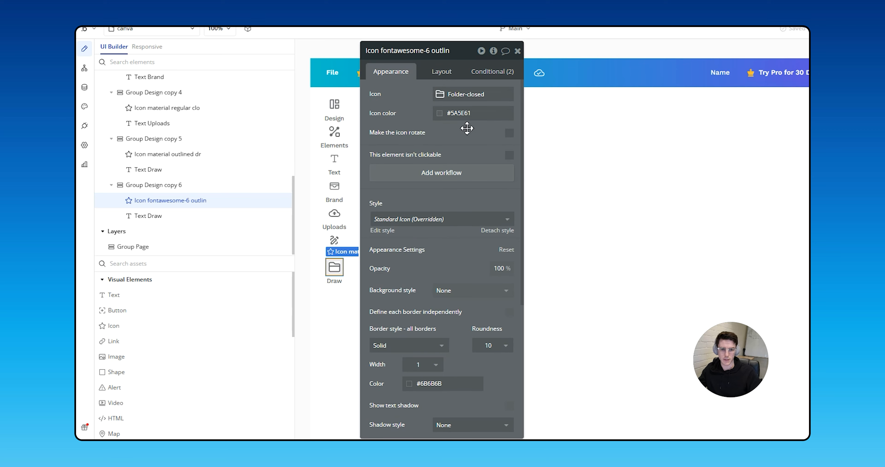
pyautogui.doubleClick(333, 281)
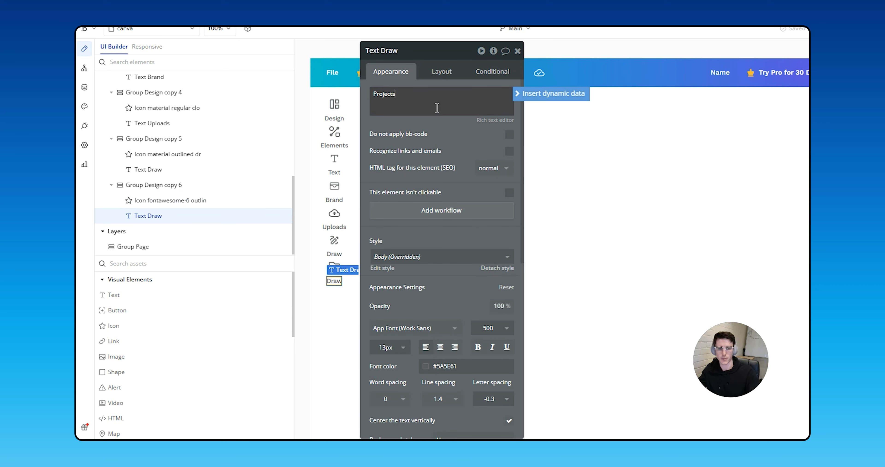
pyautogui.click(348, 263)
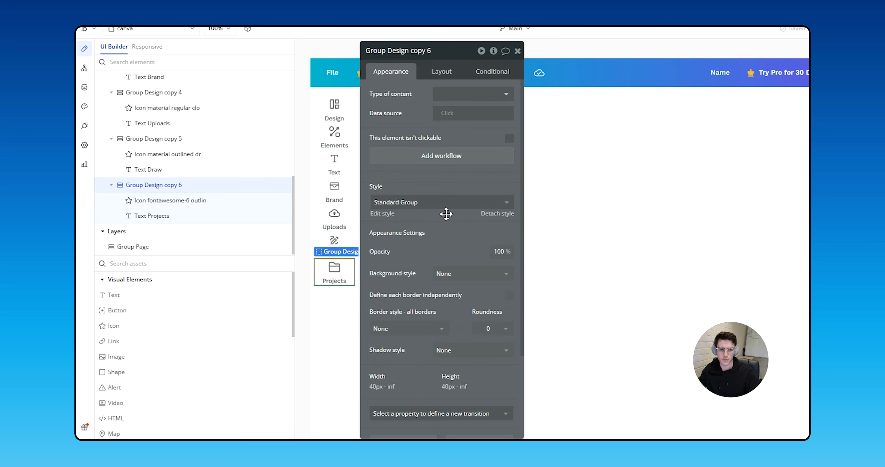
# - Add a click workflow to the Projects group with a pasted action setting Group Page's menu item state to "projects"
pyautogui.click(439, 158)
pyautogui.rightClick(613, 122)
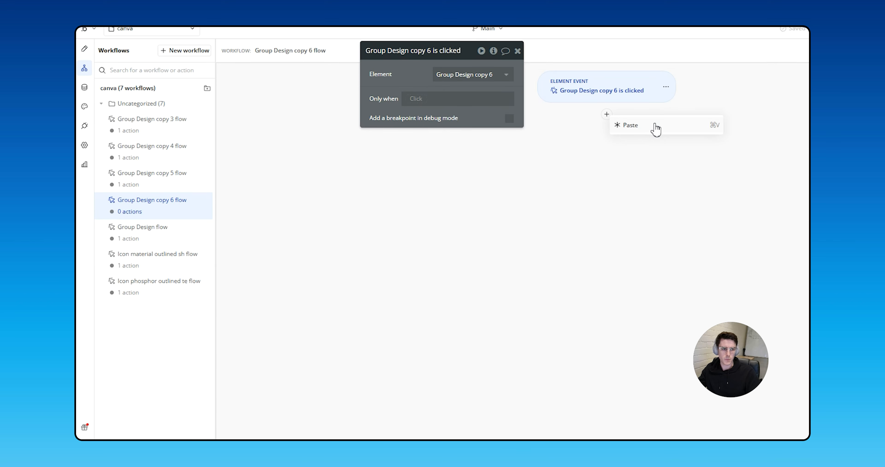
pyautogui.click(654, 129)
pyautogui.click(446, 113)
pyautogui.write('projects')
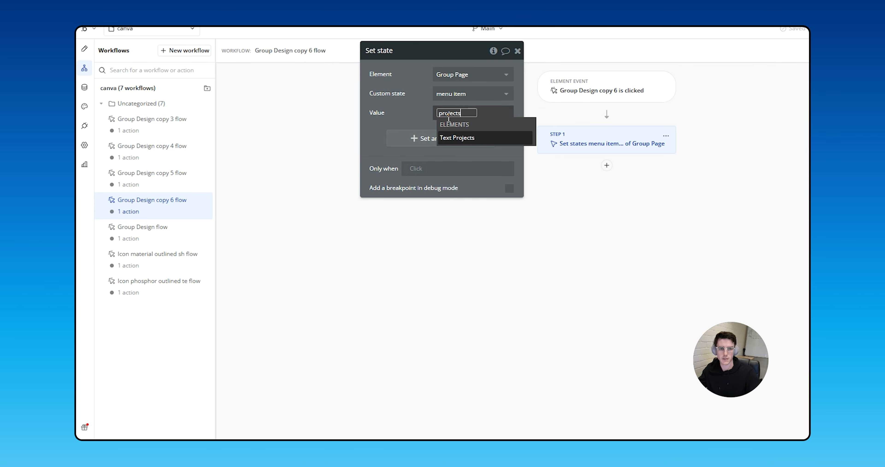
pyautogui.click(436, 99)
pyautogui.click(418, 92)
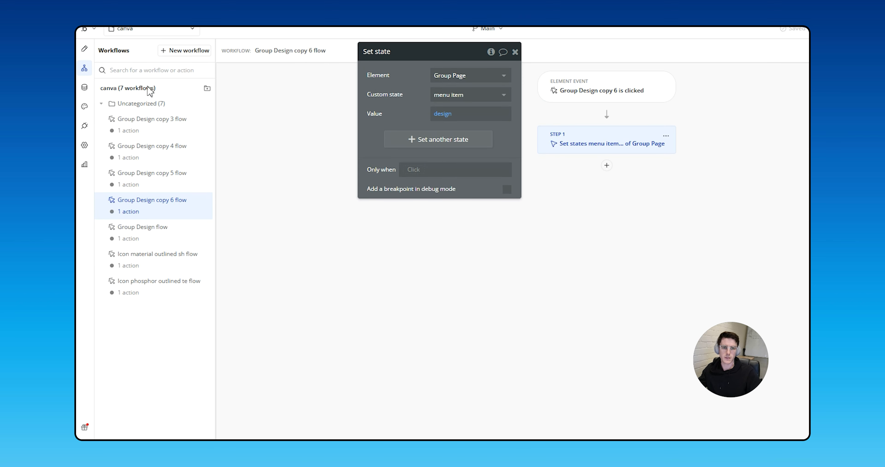
pyautogui.click(444, 114)
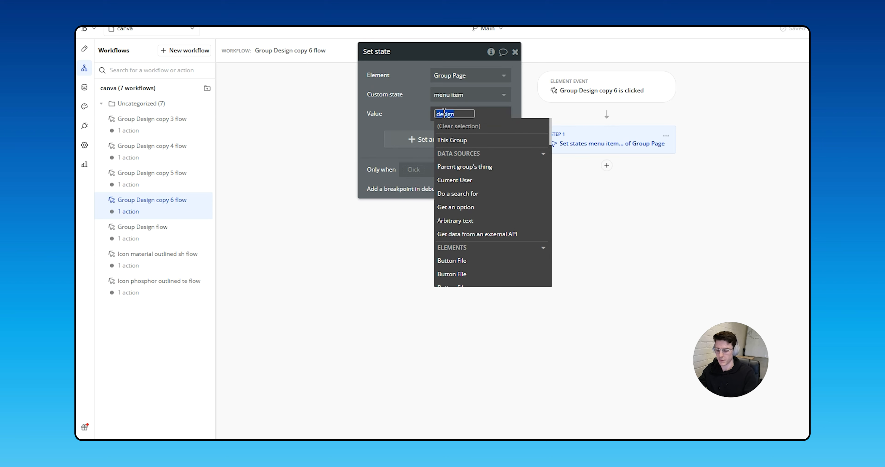
pyautogui.write('projects')
pyautogui.click(400, 89)
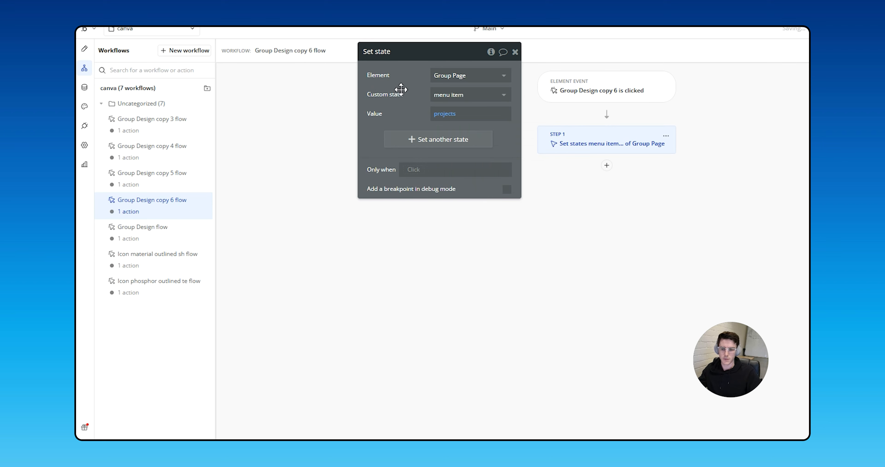
# - Duplicate the Projects group and change the copy's label text to "Apps"
pyautogui.click(84, 48)
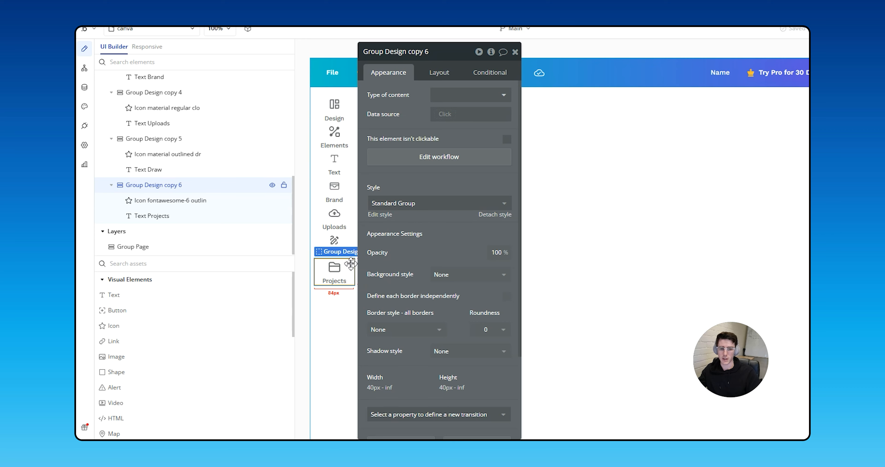
pyautogui.hotkey('ctrl', 'c')
pyautogui.hotkey('ctrl', 'v')
pyautogui.click(340, 309)
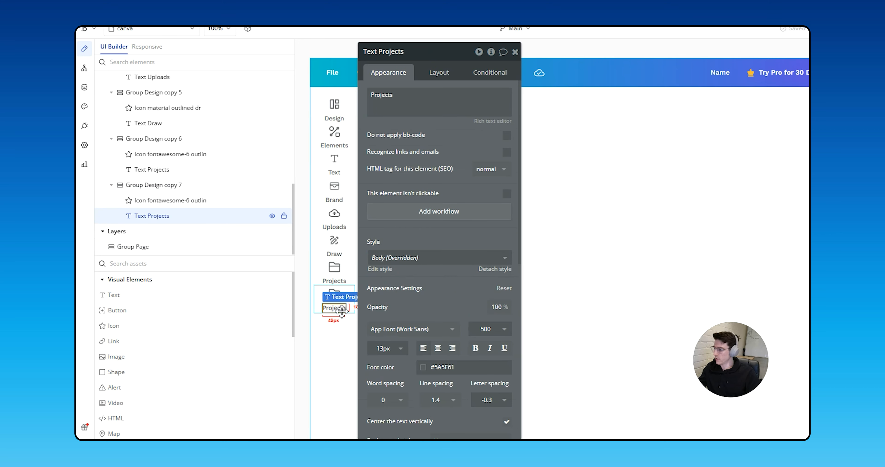
pyautogui.tripleClick(480, 91)
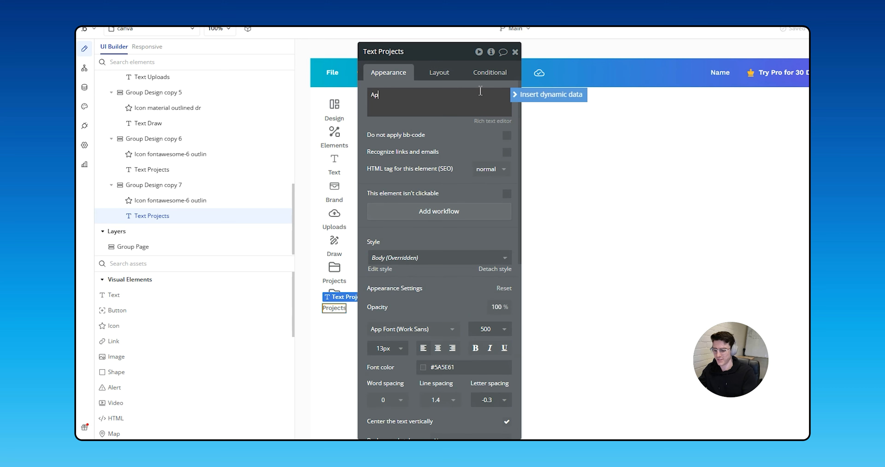
pyautogui.write('Apps')
# - Change the default icon of the Apps group to the outlined Material Qr_code icon
pyautogui.click(334, 292)
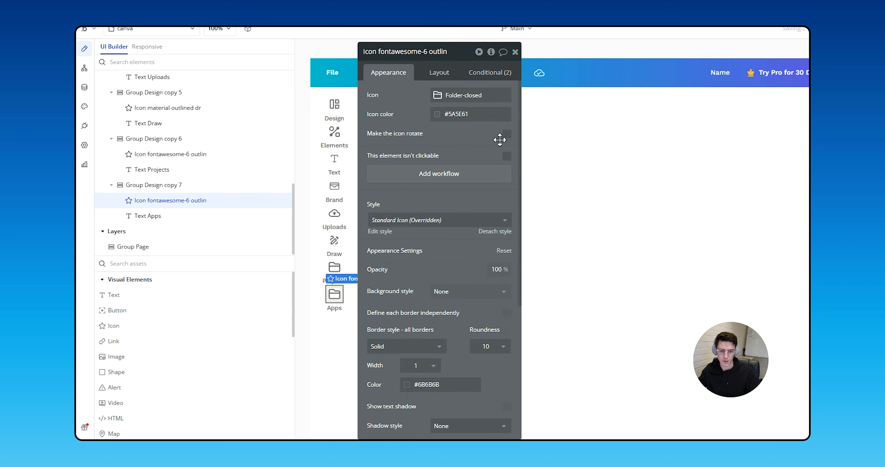
pyautogui.click(463, 95)
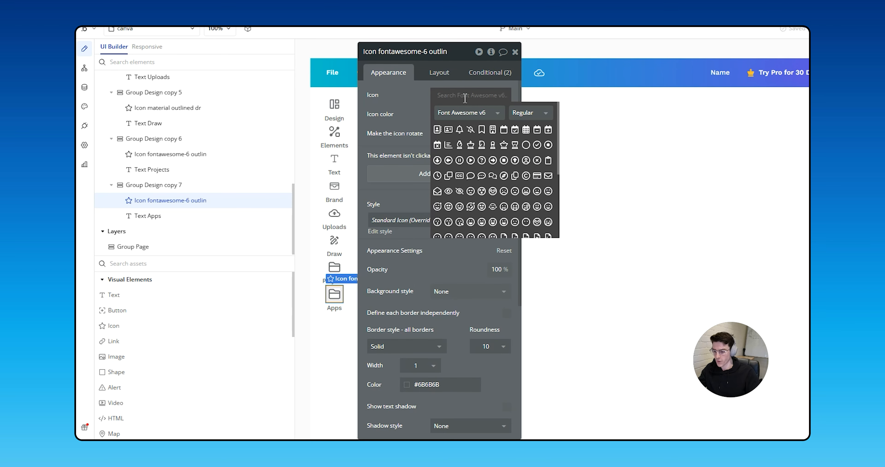
pyautogui.write('qr')
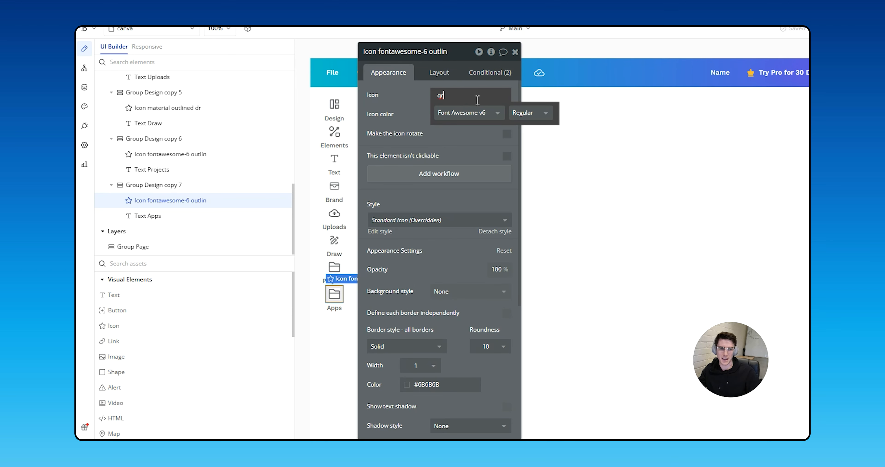
pyautogui.click(471, 113)
pyautogui.click(469, 124)
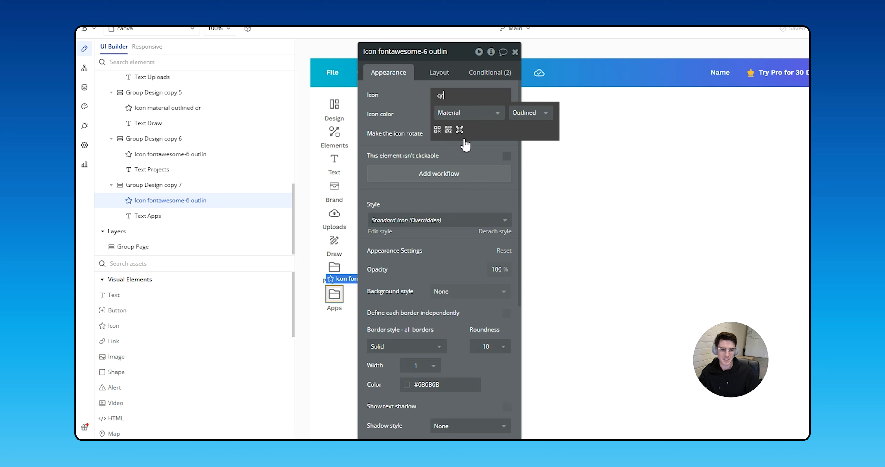
pyautogui.click(446, 133)
# - Try to find a matching "qr" icon in the Material set for the Apps icon's active condition, trying different variants
pyautogui.click(463, 116)
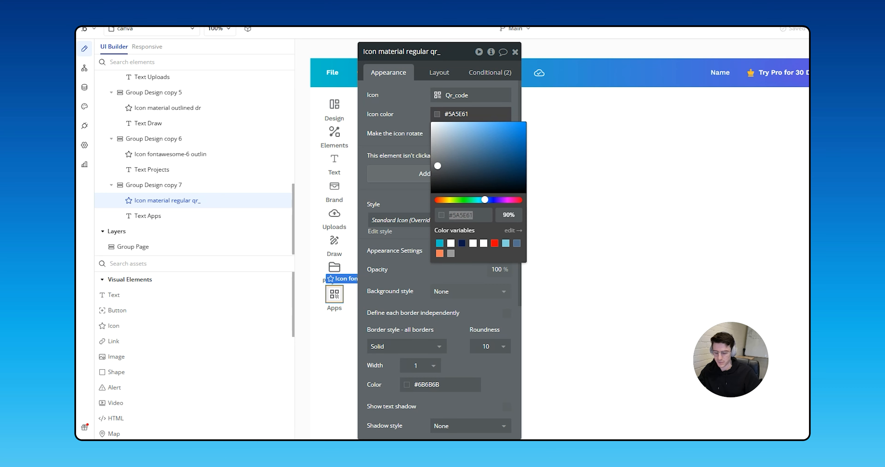
pyautogui.click(491, 76)
pyautogui.click(485, 75)
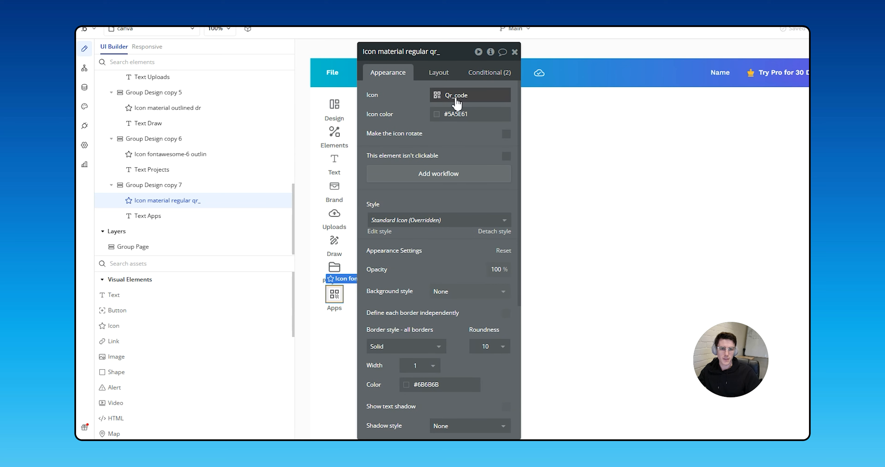
pyautogui.click(482, 77)
pyautogui.click(448, 123)
pyautogui.click(449, 122)
pyautogui.click(448, 122)
pyautogui.write('qr')
pyautogui.press('Return')
pyautogui.click(448, 122)
pyautogui.write('qr')
pyautogui.click(466, 149)
pyautogui.click(462, 154)
pyautogui.click(526, 145)
pyautogui.click(519, 168)
pyautogui.click(512, 142)
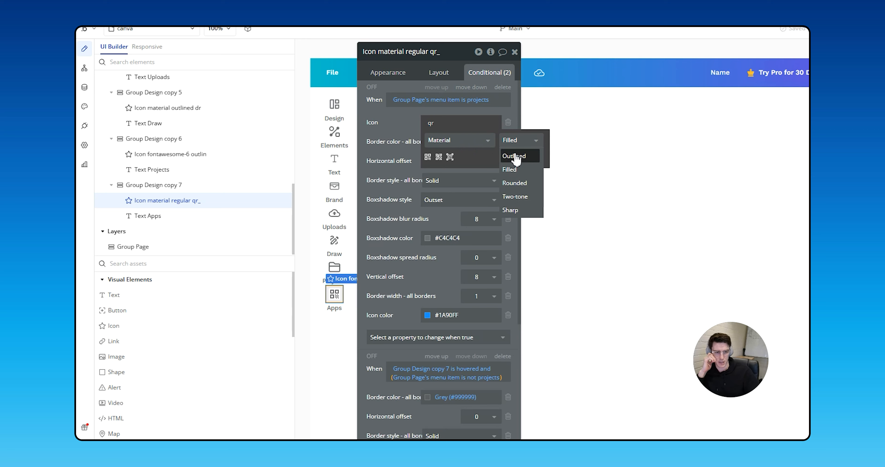
# - Search the icon libraries for "square" and "box" and set the active condition's icon to the outlined Material Add_box
pyautogui.click(474, 142)
pyautogui.click(460, 223)
pyautogui.click(450, 124)
pyautogui.write('squa')
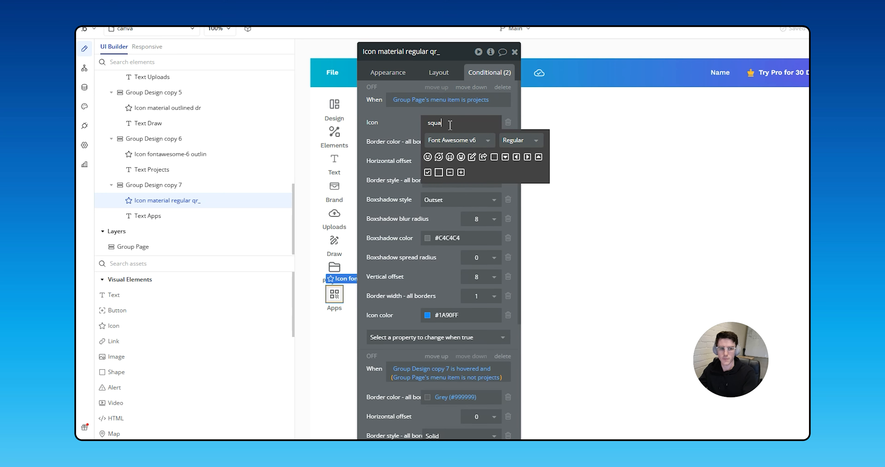
pyautogui.write('rebox')
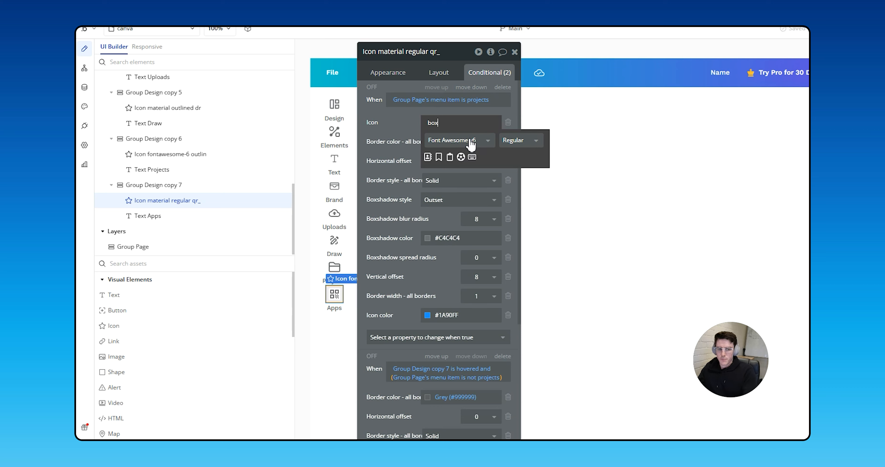
pyautogui.click(470, 141)
pyautogui.click(469, 157)
pyautogui.click(467, 143)
pyautogui.click(466, 183)
pyautogui.click(468, 140)
pyautogui.click(467, 197)
pyautogui.click(468, 143)
pyautogui.click(466, 157)
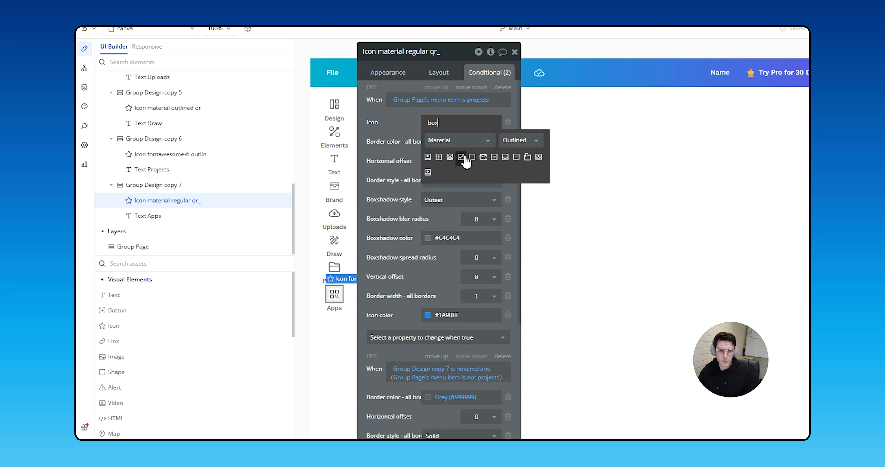
pyautogui.click(439, 156)
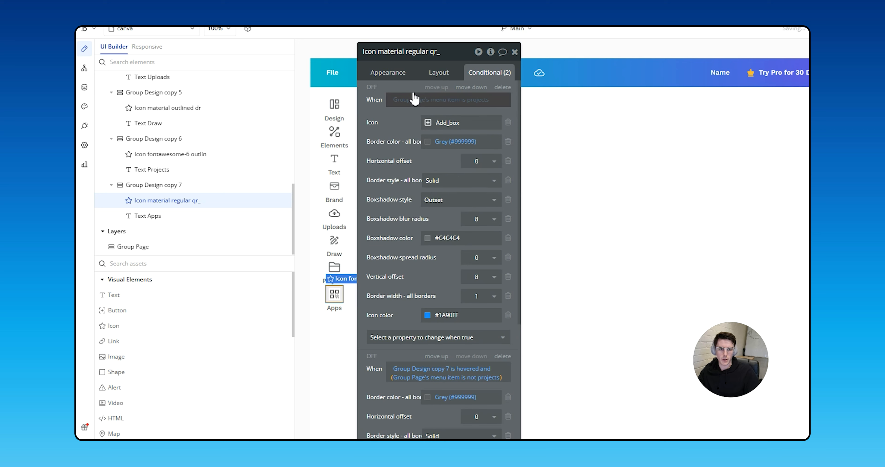
# - Change the default icon of the Apps item to the outlined Material Add_box icon
pyautogui.click(388, 72)
pyautogui.click(453, 107)
pyautogui.write('box')
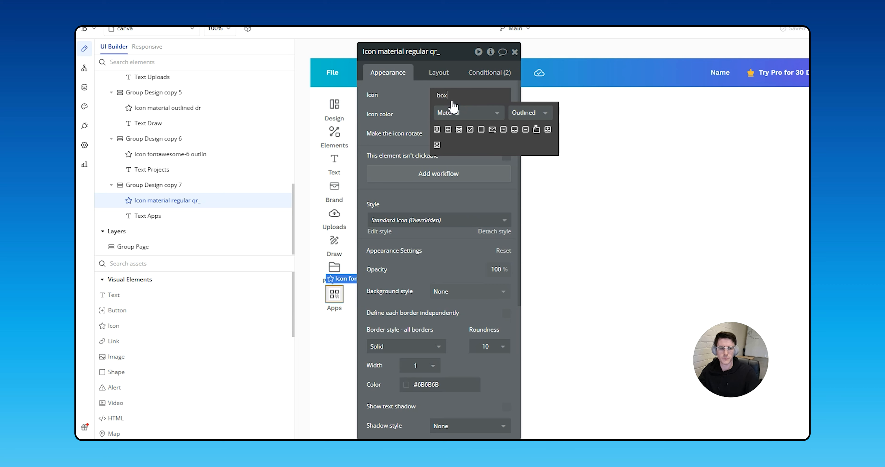
pyautogui.click(535, 114)
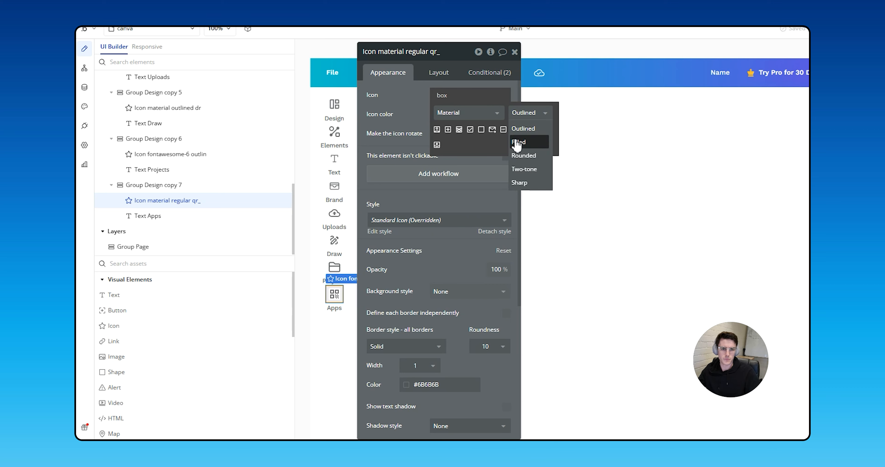
pyautogui.click(458, 129)
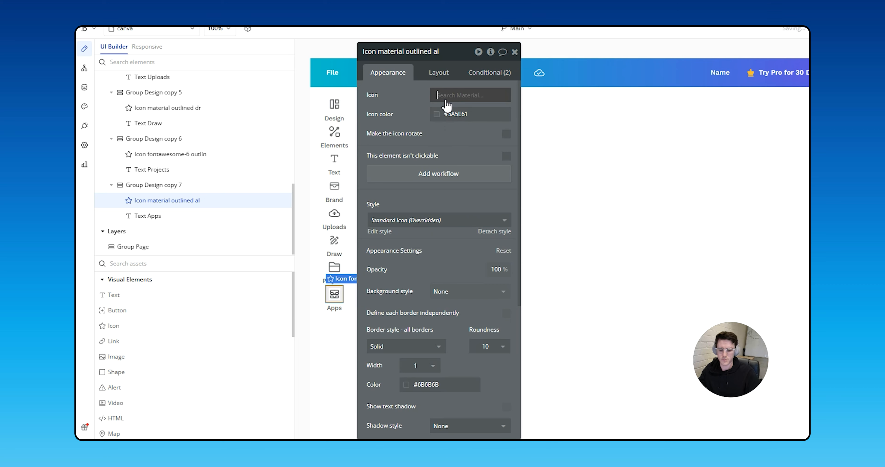
pyautogui.click(446, 104)
pyautogui.write('box')
pyautogui.click(447, 133)
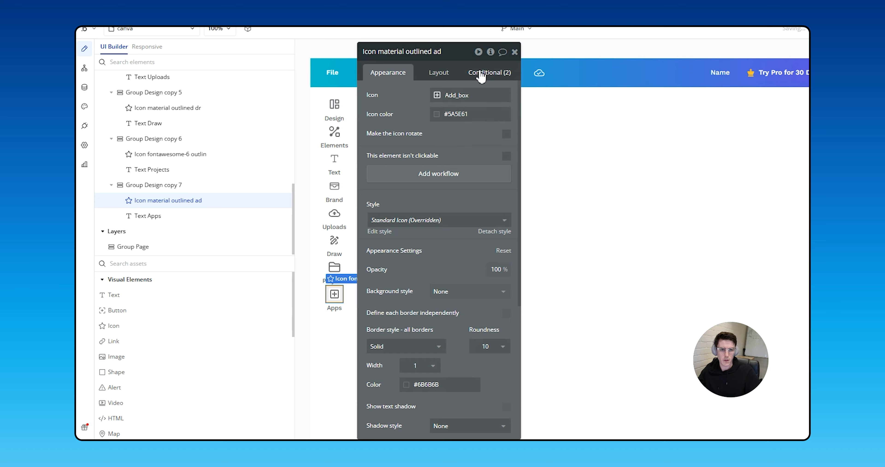
# - Set the icon in the Apps icon's active condition to the filled Material Add_box
pyautogui.click(481, 73)
pyautogui.click(450, 130)
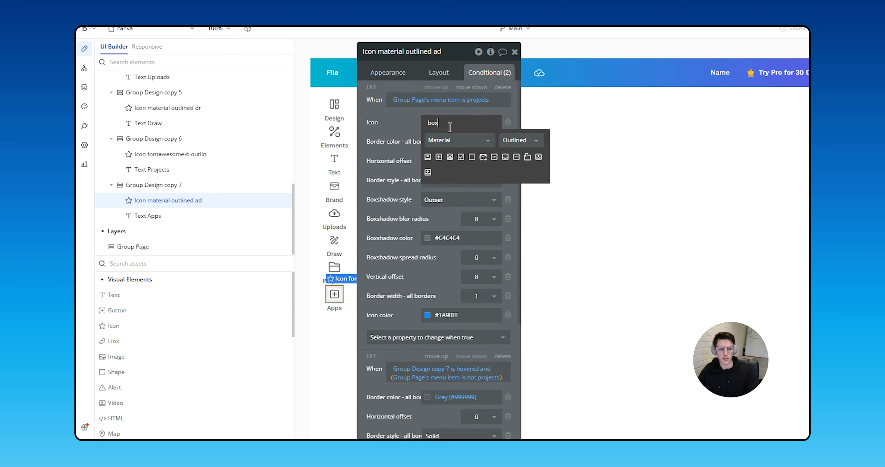
pyautogui.click(488, 141)
pyautogui.click(520, 140)
pyautogui.click(526, 169)
pyautogui.click(439, 157)
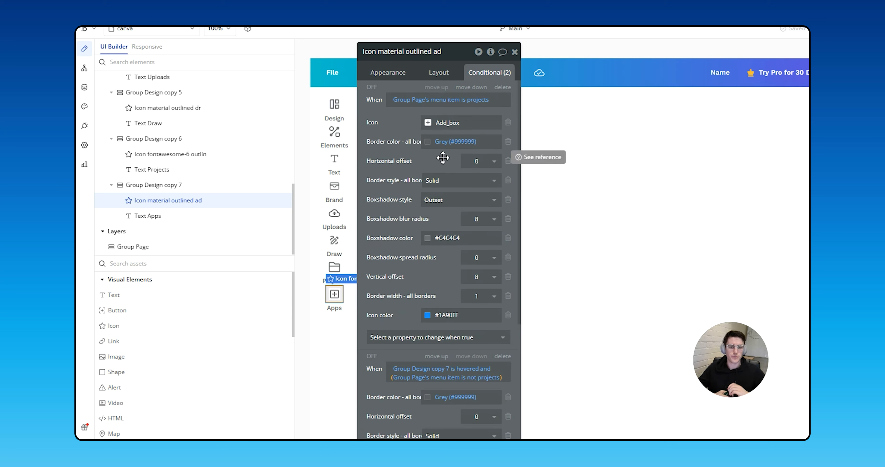
# - Set the icon color in the Apps icon's active condition to #37ACBC
pyautogui.click(455, 315)
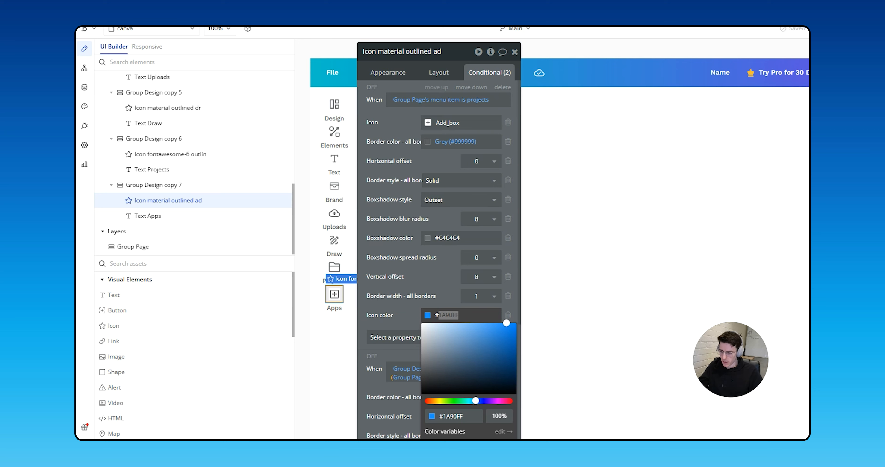
pyautogui.click(453, 417)
pyautogui.write('#37ACBC')
pyautogui.click(390, 265)
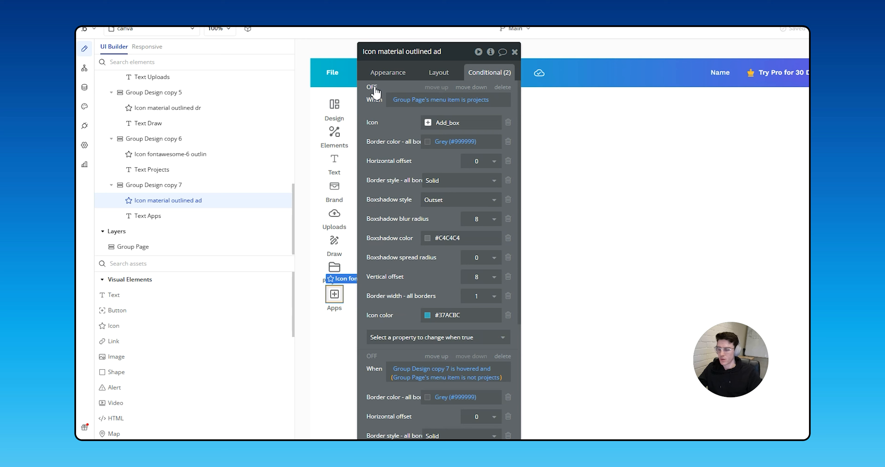
# - Change the menu item value to "apps" in both the active and the hover conditions of the Apps icon
pyautogui.click(478, 101)
pyautogui.write('apps')
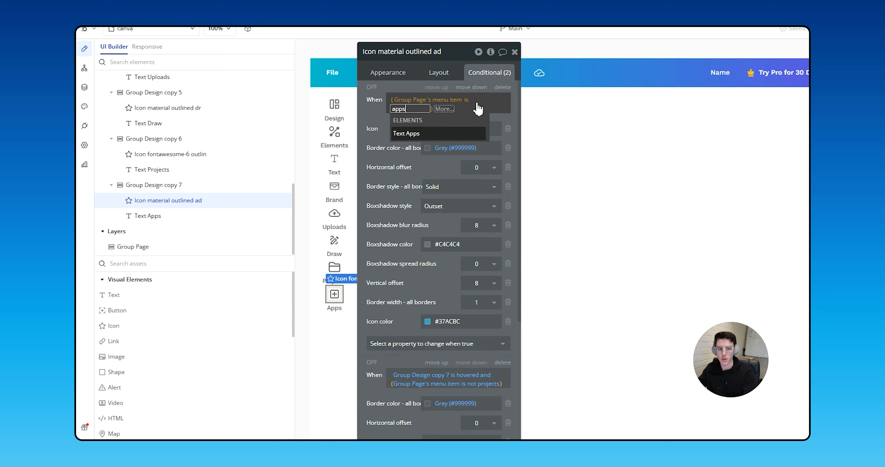
pyautogui.click(382, 116)
pyautogui.click(488, 378)
pyautogui.write('apps')
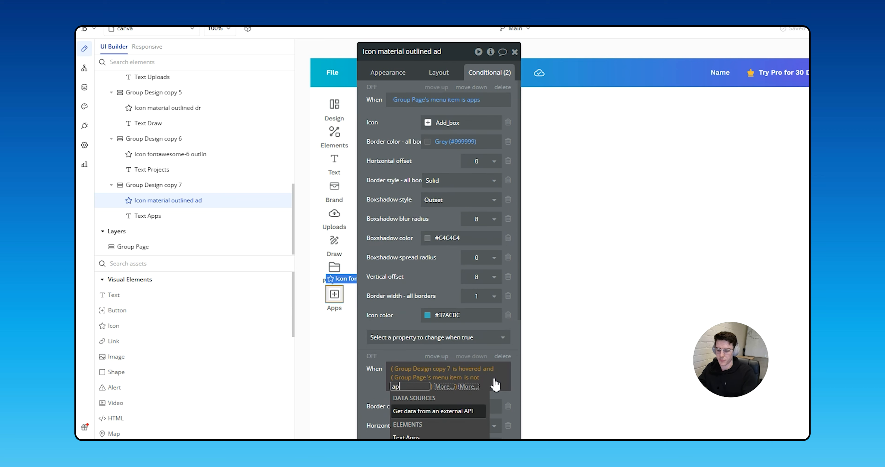
pyautogui.click(414, 292)
# - Add a click workflow to the Apps group with a pasted action setting Group Page's menu item state to "apps"
pyautogui.click(343, 294)
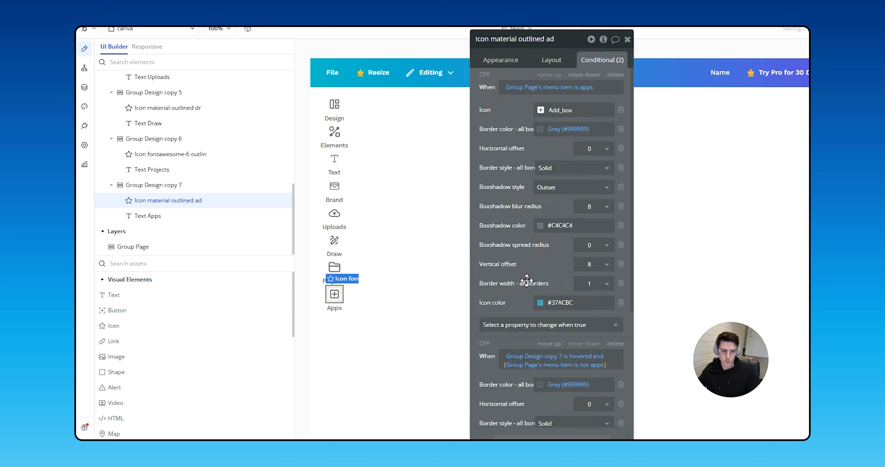
pyautogui.click(356, 294)
pyautogui.click(351, 295)
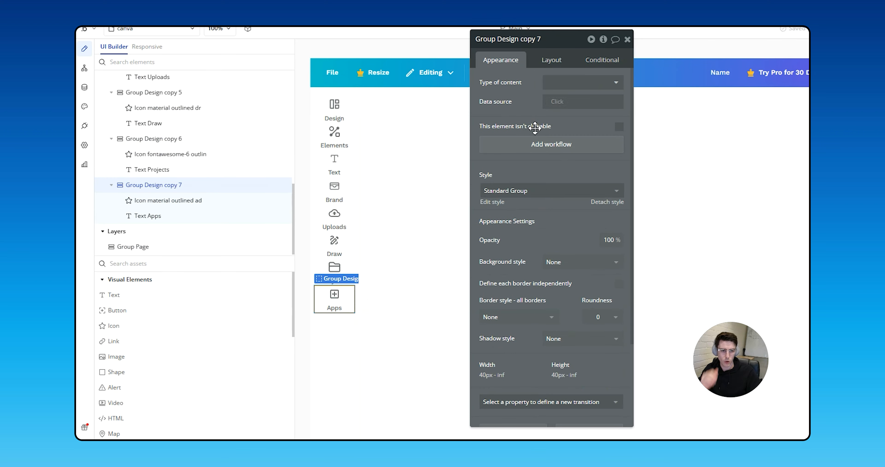
pyautogui.click(559, 145)
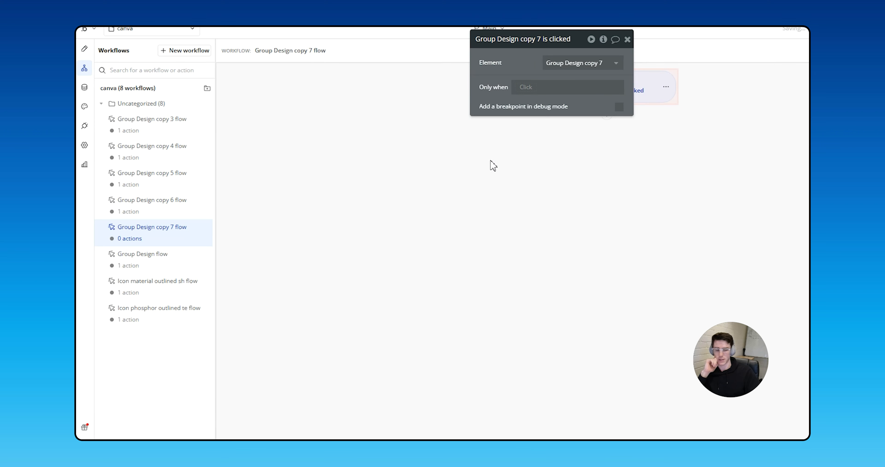
pyautogui.moveTo(506, 61); pyautogui.dragTo(395, 78)
pyautogui.rightClick(613, 117)
pyautogui.rightClick(606, 116)
pyautogui.click(630, 128)
pyautogui.click(450, 119)
pyautogui.write('apps')
pyautogui.click(402, 98)
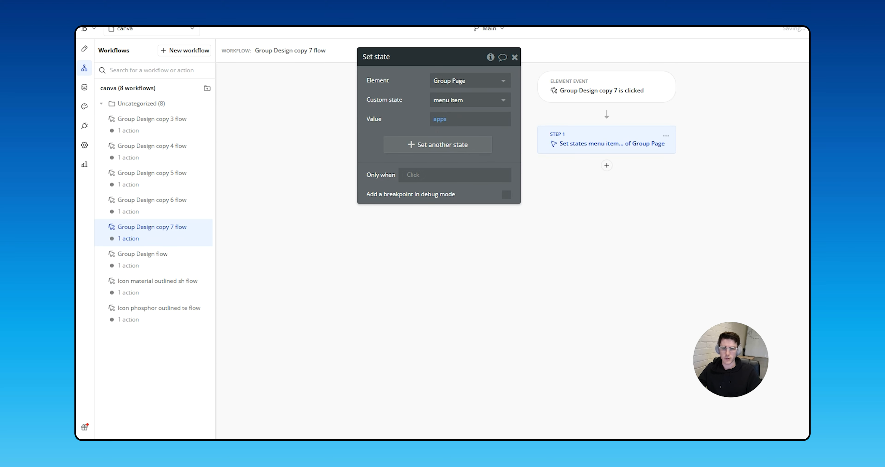
# - Group all eight side navigation items, from Design to Apps, in a column container
pyautogui.click(85, 49)
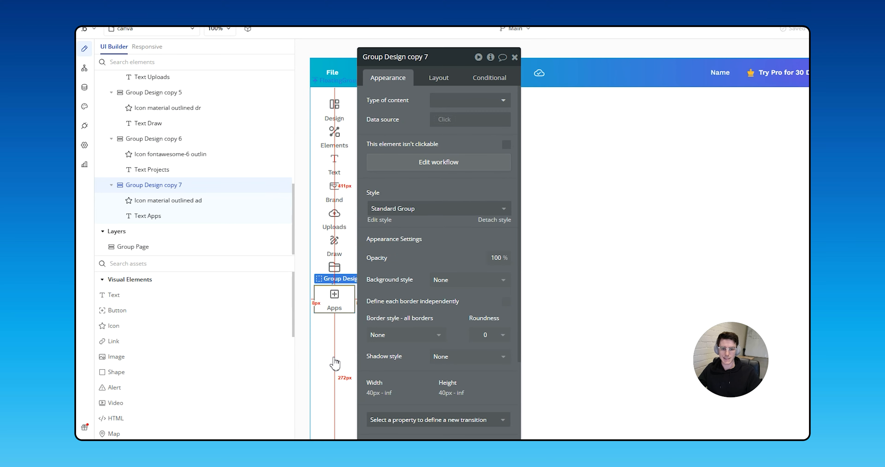
pyautogui.click(324, 348)
pyautogui.click(343, 110)
pyautogui.keyDown('shift'); pyautogui.click(343, 137); pyautogui.keyUp('shift')
pyautogui.keyDown('shift'); pyautogui.click(346, 164); pyautogui.keyUp('shift')
pyautogui.keyDown('shift'); pyautogui.click(347, 190); pyautogui.keyUp('shift')
pyautogui.keyDown('shift'); pyautogui.click(345, 218); pyautogui.keyUp('shift')
pyautogui.keyDown('shift'); pyautogui.click(345, 245); pyautogui.keyUp('shift')
pyautogui.keyDown('shift'); pyautogui.click(345, 273); pyautogui.keyUp('shift')
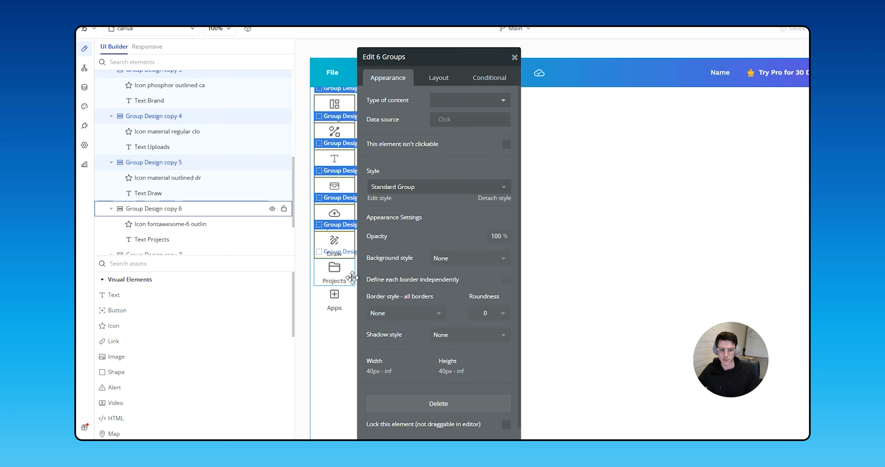
pyautogui.keyDown('shift'); pyautogui.click(345, 299); pyautogui.keyUp('shift')
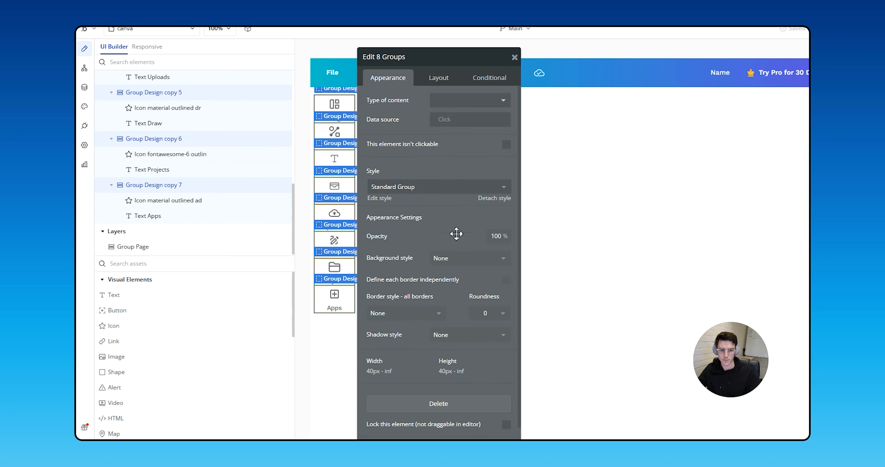
pyautogui.rightClick(344, 158)
pyautogui.moveTo(406, 225)
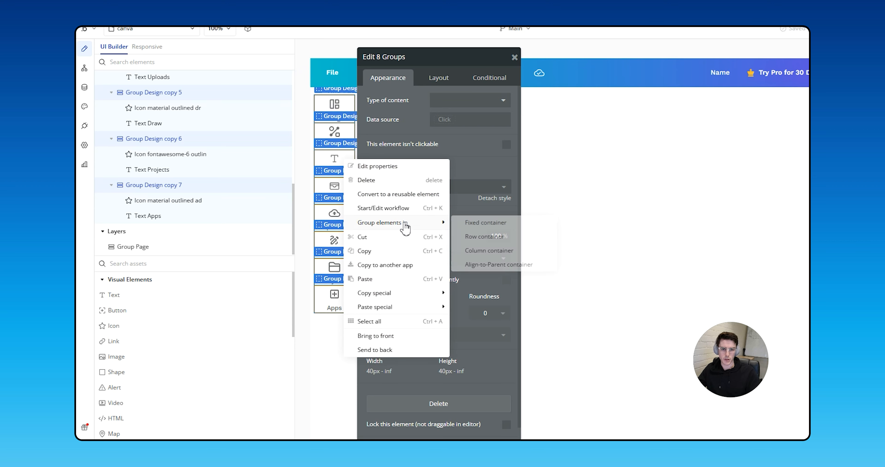
pyautogui.click(491, 251)
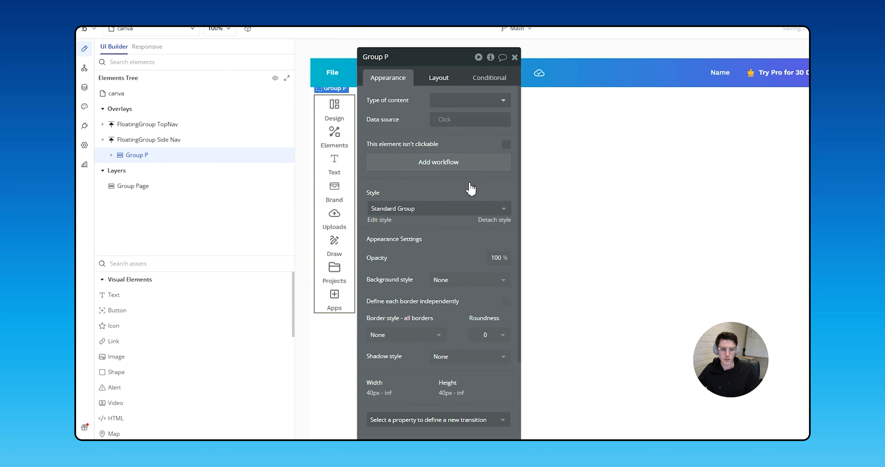
# - Enable gap spacing between the elements of the new column group, with a row gap of 12 px
pyautogui.click(439, 78)
pyautogui.click(506, 139)
pyautogui.click(498, 157)
pyautogui.write('12')
pyautogui.click(456, 162)
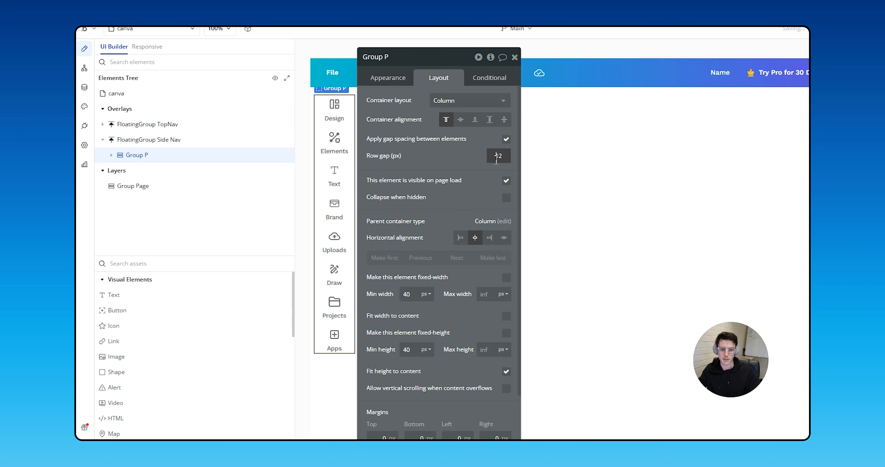
pyautogui.click(494, 159)
pyautogui.write('16')
pyautogui.press('Tab')
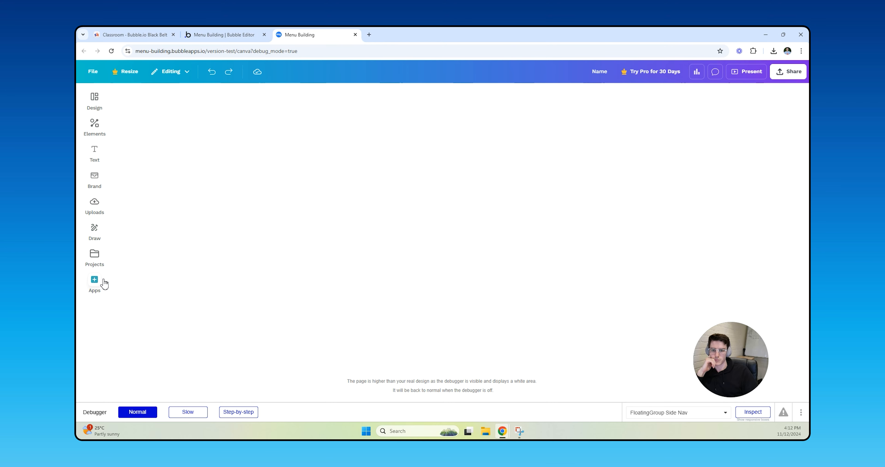
# - Return to the Bubble editor and set the navigation column group's row gap to 16 px
pyautogui.click(195, 35)
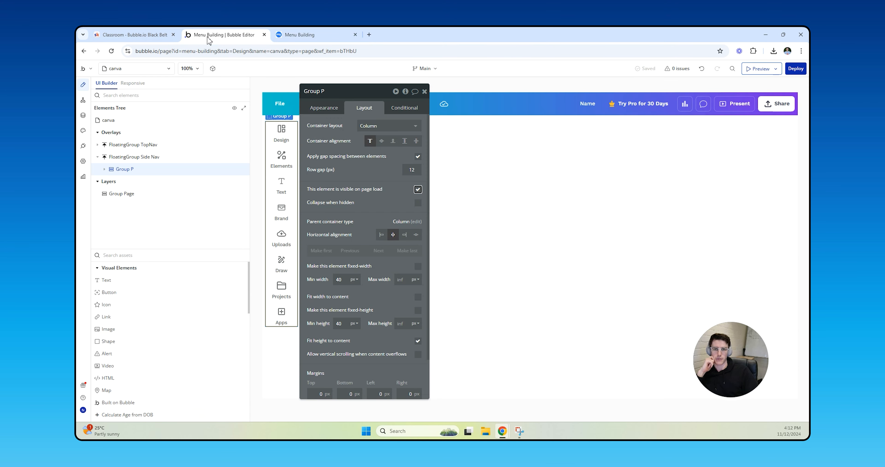
pyautogui.click(412, 174)
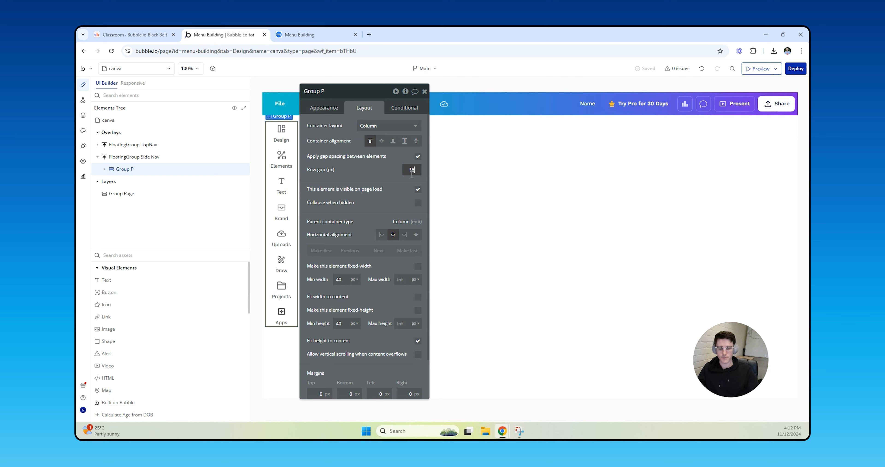
pyautogui.moveTo(396, 180); pyautogui.dragTo(446, 182)
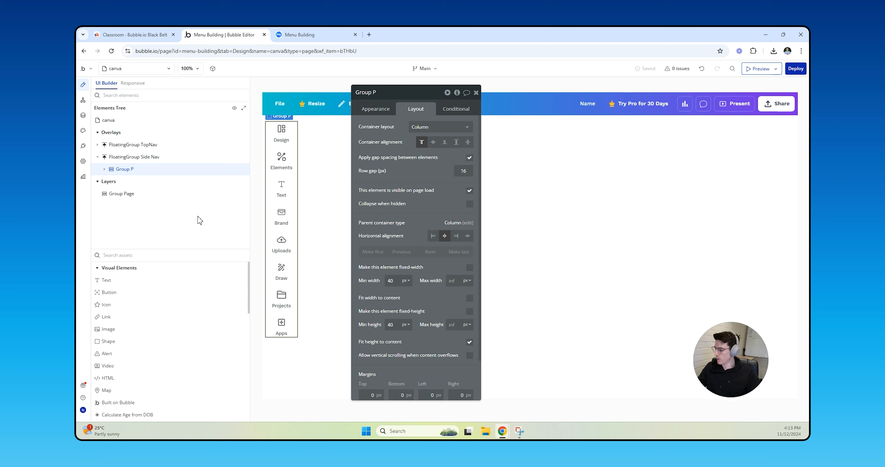
# - Add a new floating group to the page
pyautogui.click(347, 297)
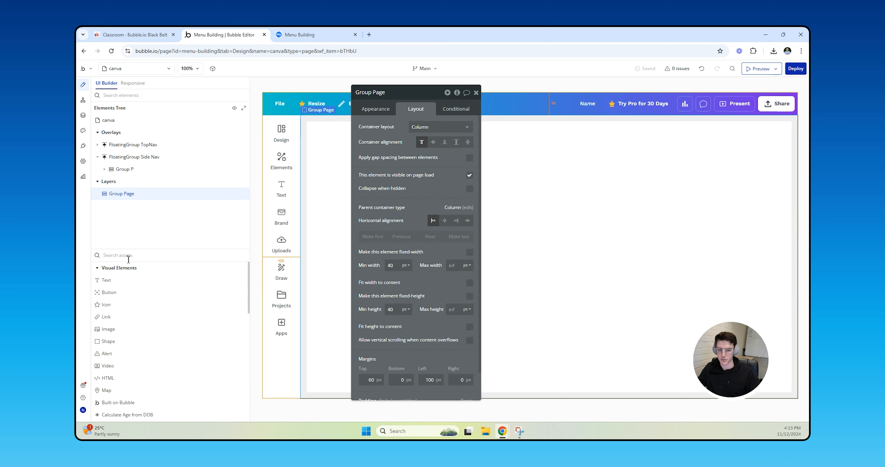
pyautogui.write('floating')
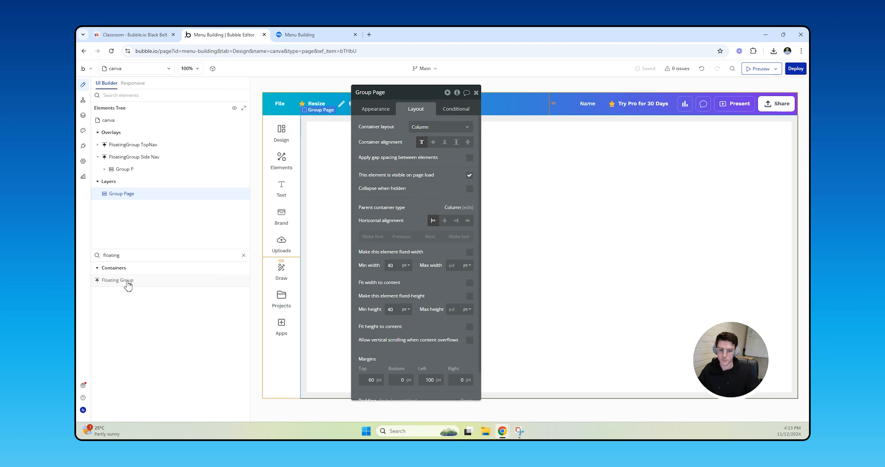
pyautogui.click(128, 281)
pyautogui.click(331, 387)
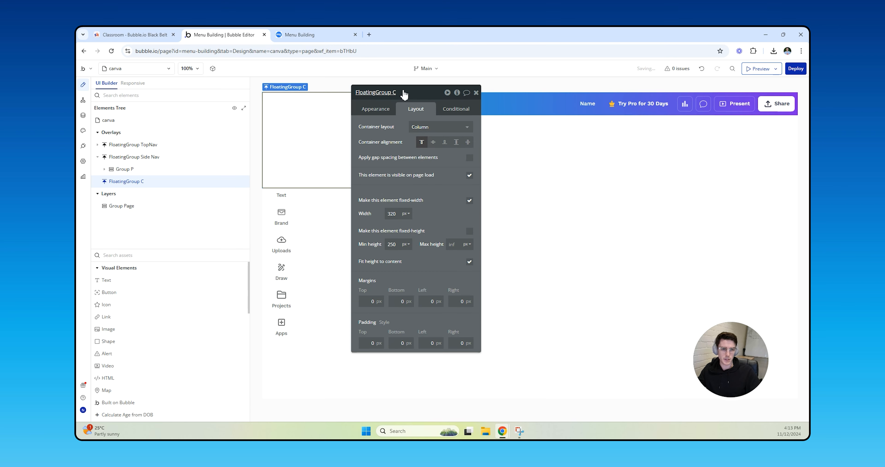
# - Make the new floating group float vertically relative to the Bottom
pyautogui.click(391, 244)
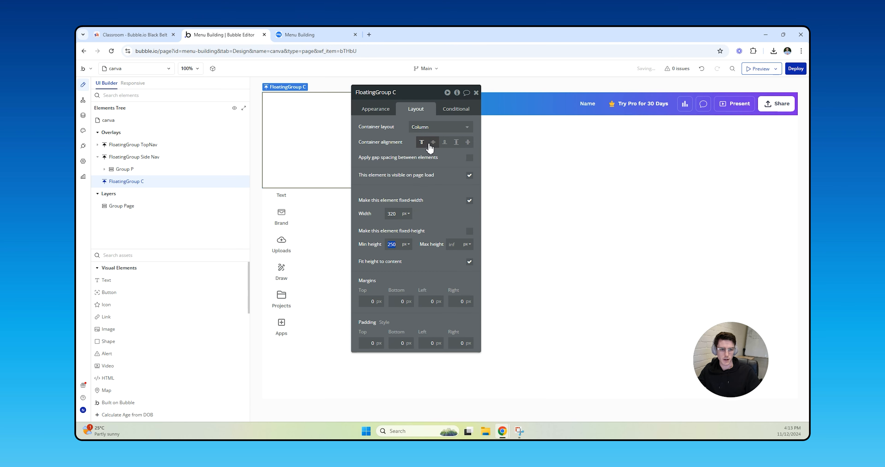
pyautogui.click(375, 108)
pyautogui.click(458, 127)
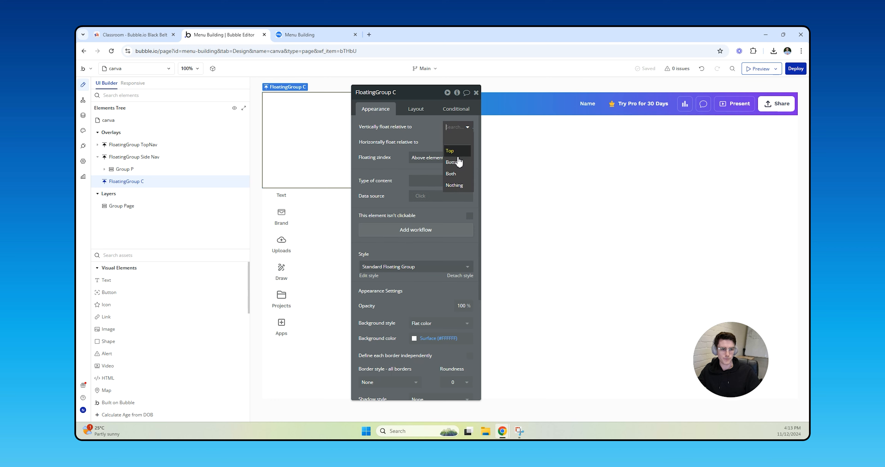
pyautogui.click(452, 162)
# - Turn off the floating group's fixed width and set its minimum height to 50 px
pyautogui.click(421, 114)
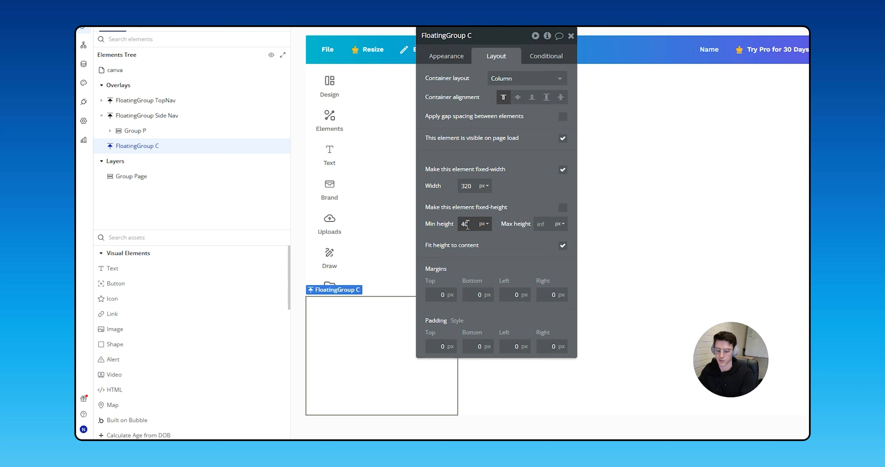
pyautogui.press('Tab')
pyautogui.click(563, 170)
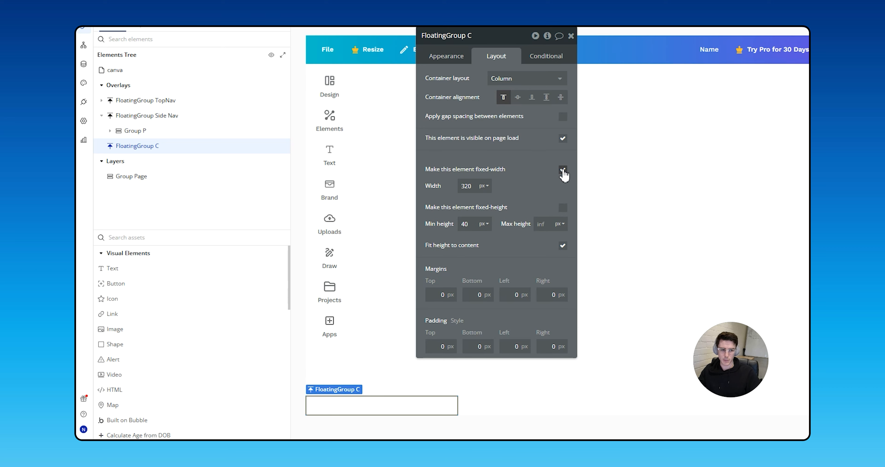
pyautogui.click(563, 171)
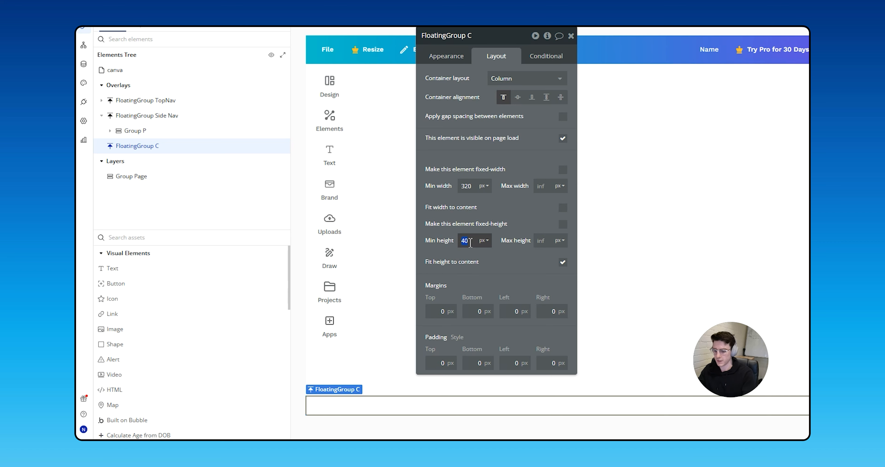
pyautogui.write('50')
pyautogui.press('Tab')
# - Set the floating group's padding to 8 px on all four sides
pyautogui.click(447, 363)
pyautogui.write('8')
pyautogui.press('Tab')
pyautogui.write('8')
pyautogui.press('Tab')
pyautogui.write('8')
pyautogui.press('Tab')
pyautogui.write('8')
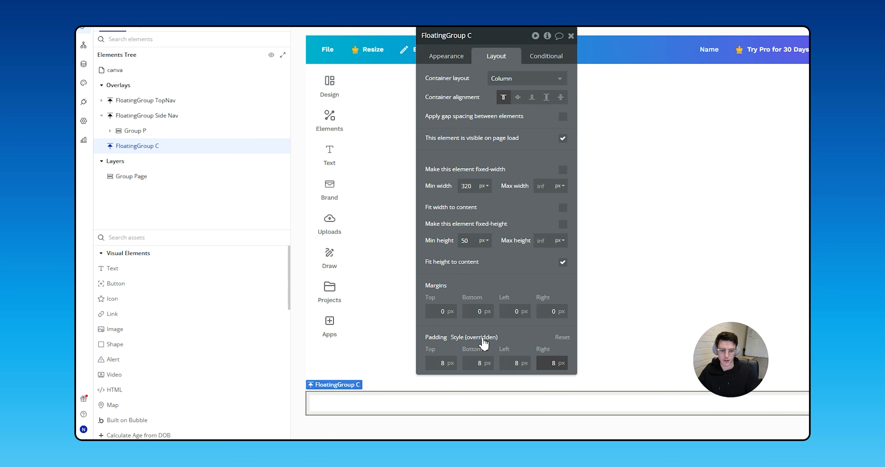
pyautogui.click(481, 311)
pyautogui.click(289, 283)
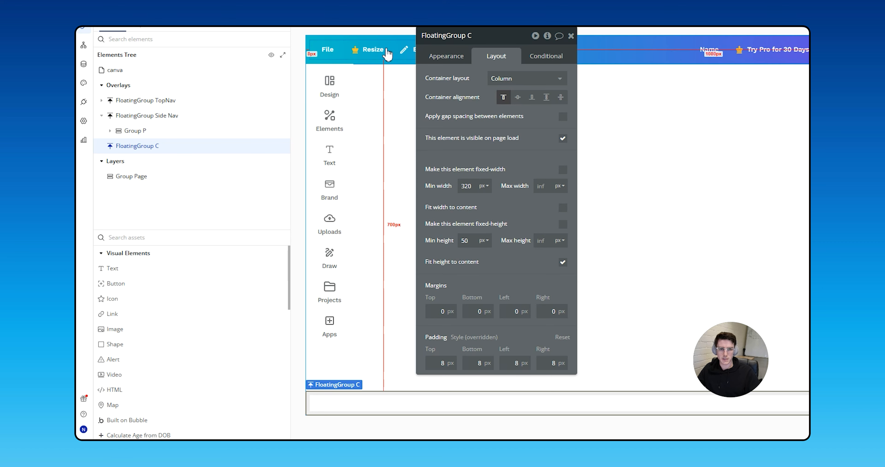
# - Copy the crown-icon Resize button into the bottom floating group and set the copy's minimum and maximum height to 35 px
pyautogui.click(327, 49)
pyautogui.click(353, 405)
pyautogui.click(352, 401)
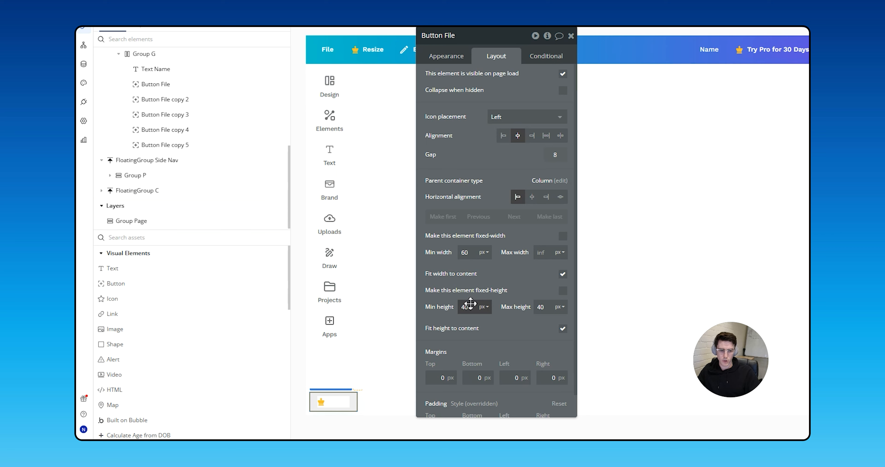
pyautogui.doubleClick(464, 308)
pyautogui.write('35')
pyautogui.doubleClick(541, 308)
pyautogui.write('35')
# - Set the copied button's padding to 4 px for top and bottom and 8 px for left and right
pyautogui.scroll(-1, 450, 379)
pyautogui.click(449, 405)
pyautogui.write('4')
pyautogui.press('Tab')
pyautogui.write('4')
pyautogui.press('Tab')
pyautogui.write('4')
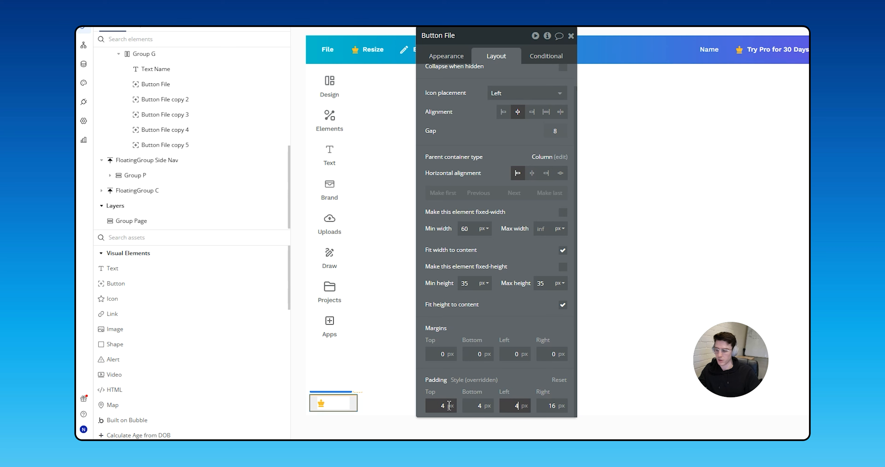
pyautogui.click(516, 408)
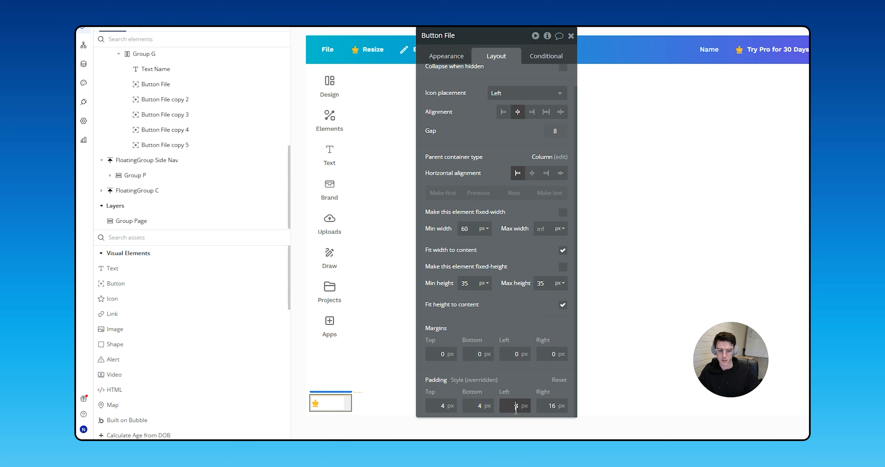
pyautogui.write('9')
pyautogui.press('Tab')
pyautogui.doubleClick(516, 409)
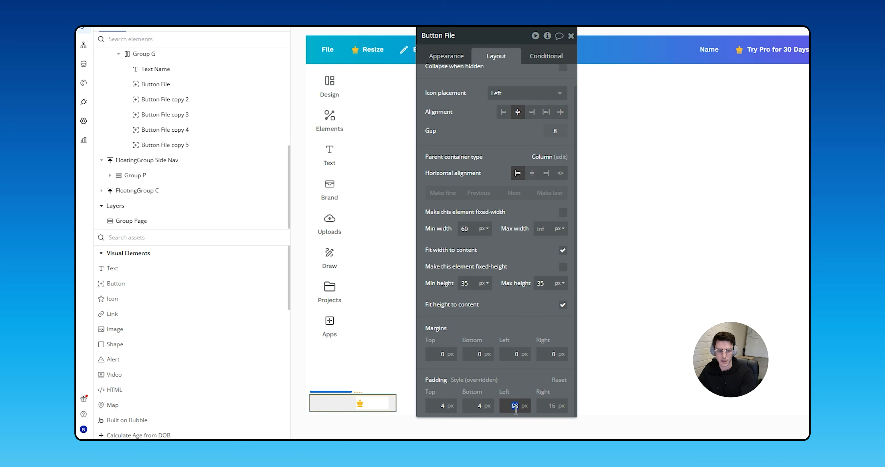
pyautogui.write('8')
pyautogui.press('Tab')
pyautogui.write('8')
pyautogui.press('Tab')
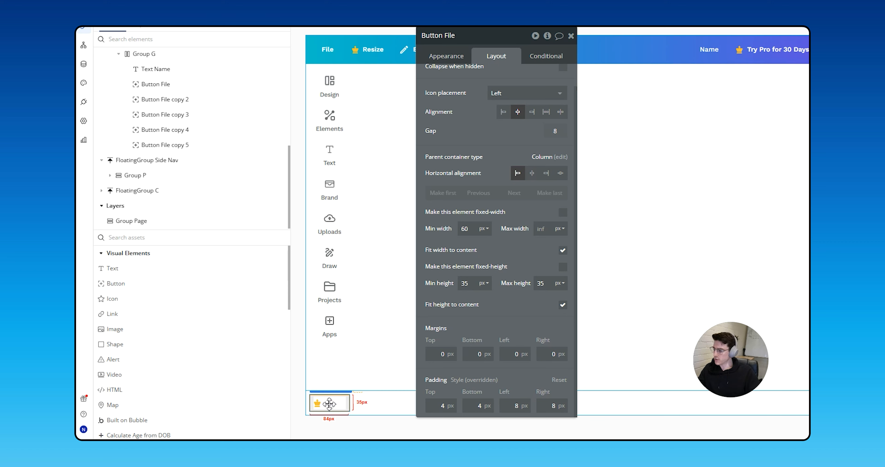
# - Change the copied button's icon to Edit_note from the Material set and color it with the Text color variable
pyautogui.click(456, 56)
pyautogui.click(522, 80)
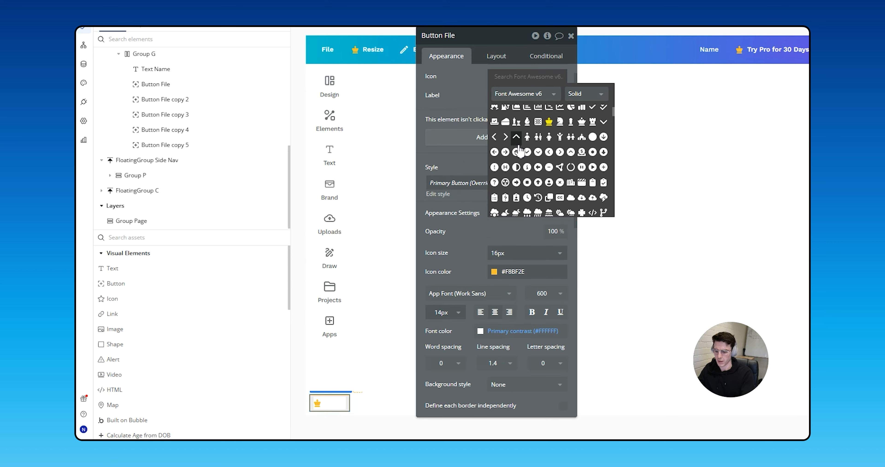
pyautogui.write('edit')
pyautogui.click(515, 98)
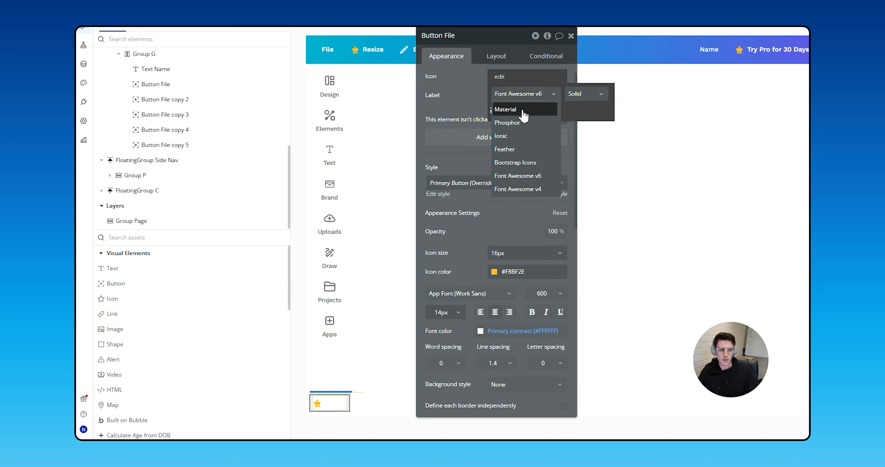
pyautogui.click(523, 111)
pyautogui.click(585, 111)
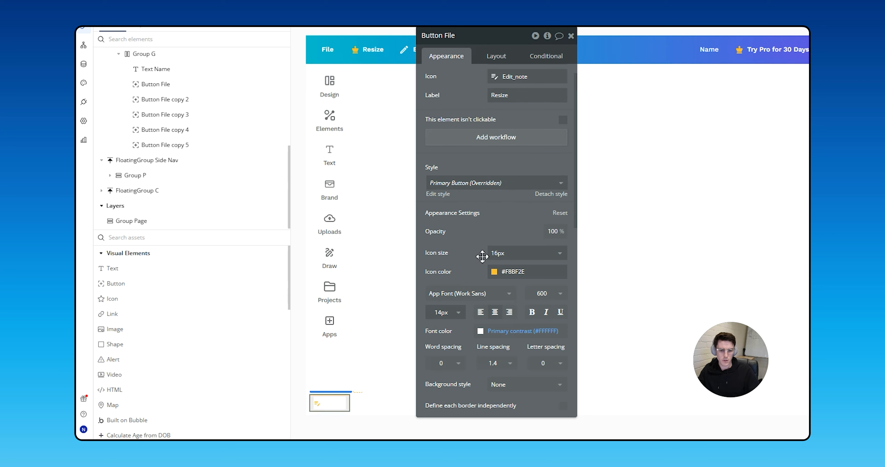
pyautogui.click(516, 271)
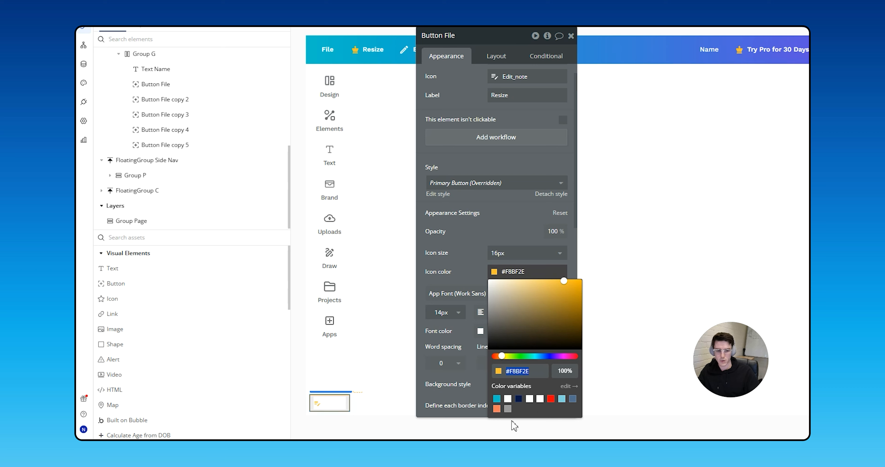
pyautogui.click(518, 398)
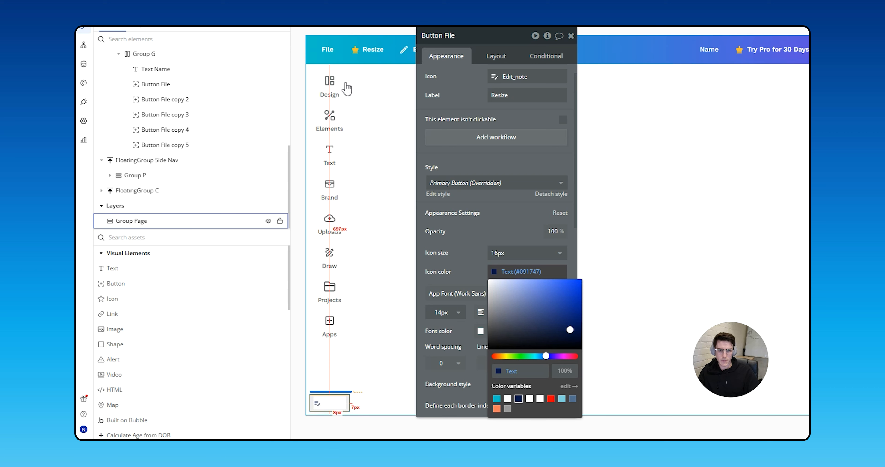
# - Set the bottom button's icon size to 22 px and match its icon color and opacity to the Share button's #040B22
pyautogui.click(329, 52)
pyautogui.click(367, 49)
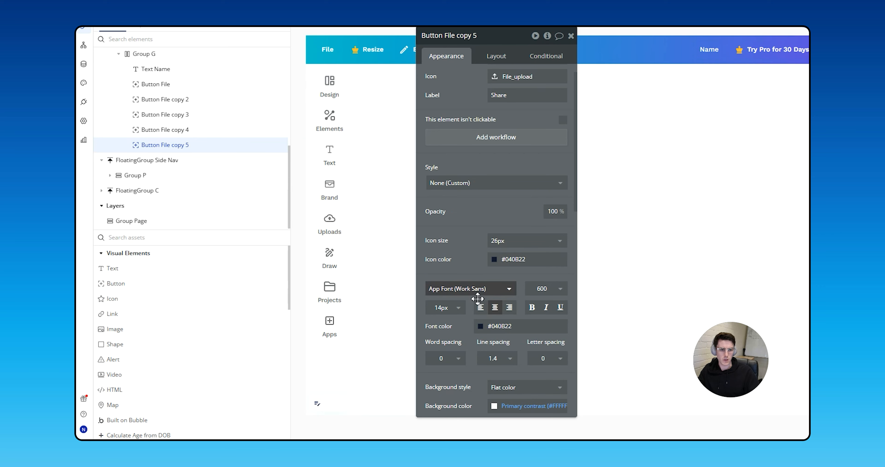
pyautogui.click(517, 262)
pyautogui.hotkey('ctrl', 'c')
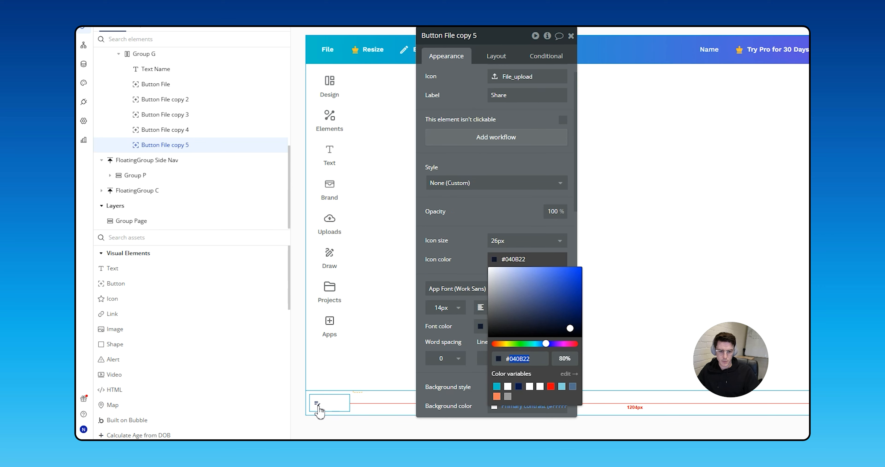
pyautogui.click(317, 405)
pyautogui.click(507, 254)
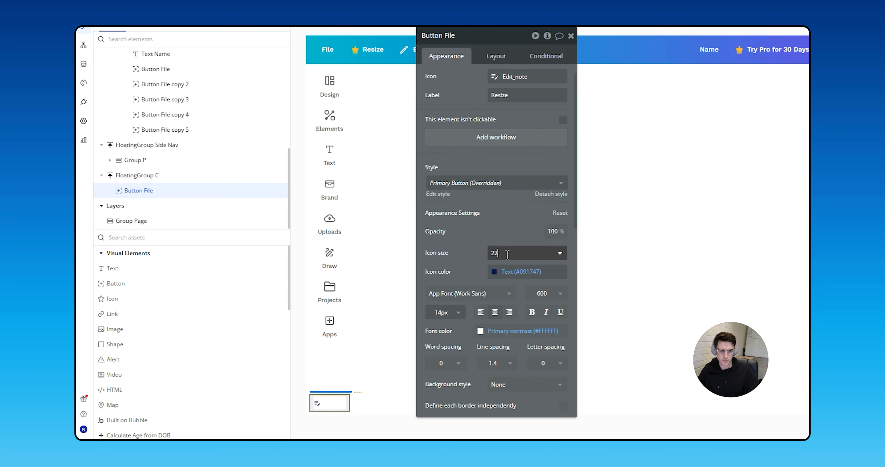
pyautogui.click(515, 271)
pyautogui.hotkey('ctrl', 'v')
pyautogui.click(566, 371)
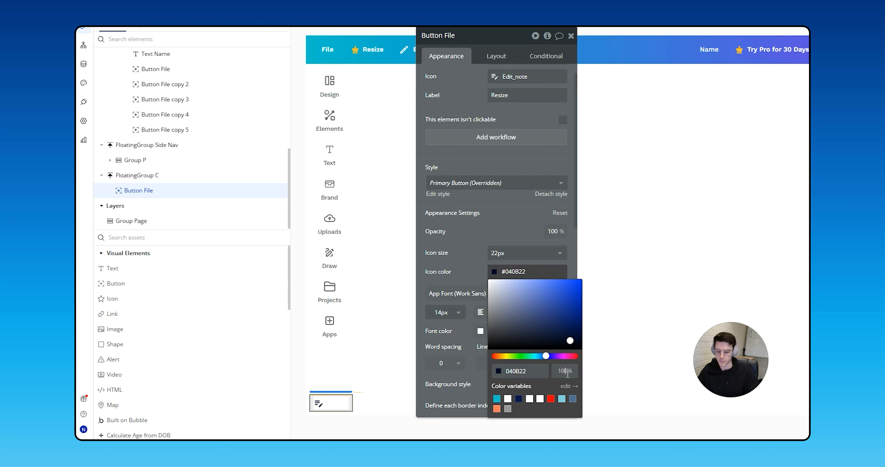
pyautogui.press('Tab')
# - Label the bottom button "Notes" and set its font color to #040B22 at 80% opacity
pyautogui.click(332, 402)
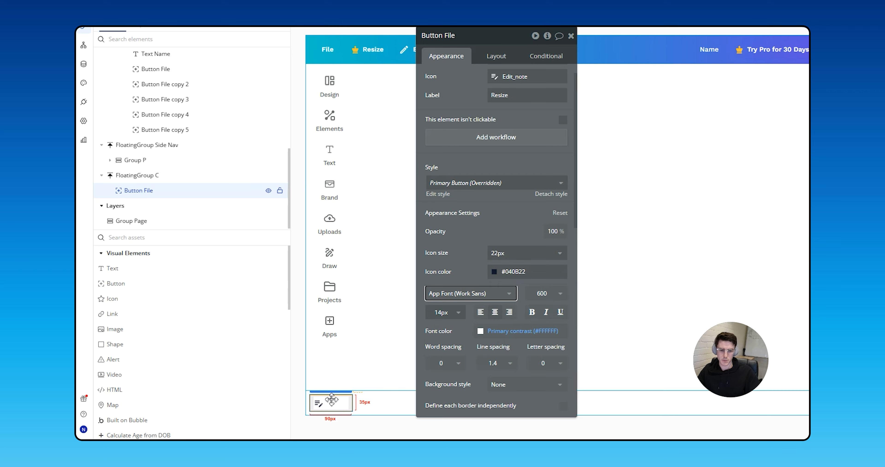
pyautogui.click(520, 99)
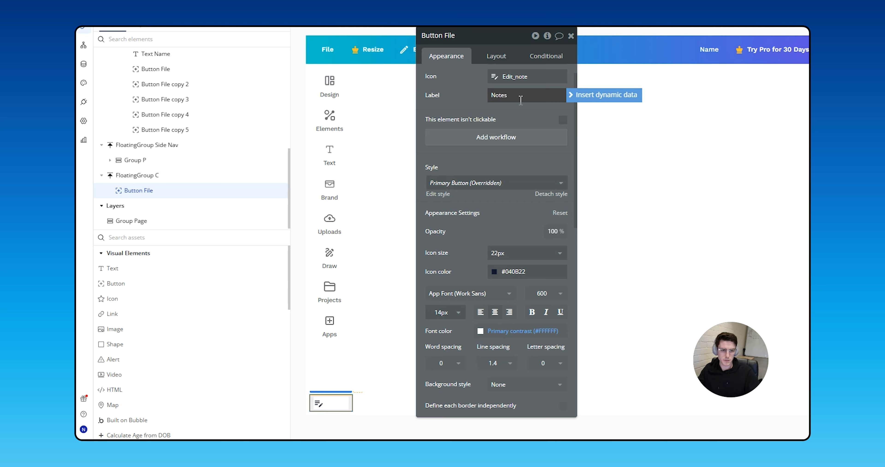
pyautogui.click(516, 331)
pyautogui.write('040b22')
pyautogui.press('Return')
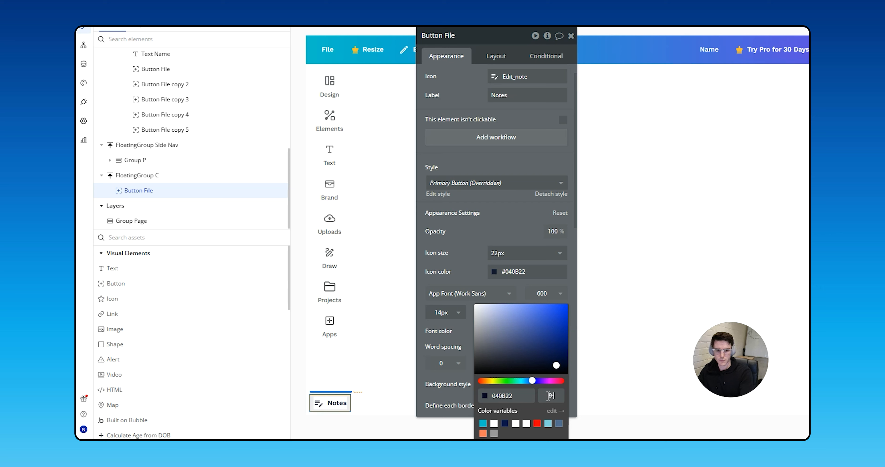
pyautogui.click(549, 395)
pyautogui.write('80')
pyautogui.press('Tab')
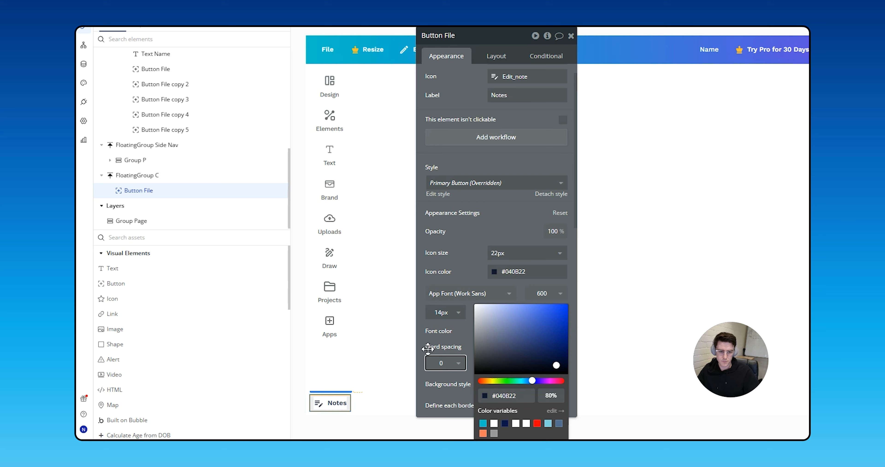
# - Set the Notes button's icon gap to 4 and its font size to 15 px
pyautogui.click(511, 55)
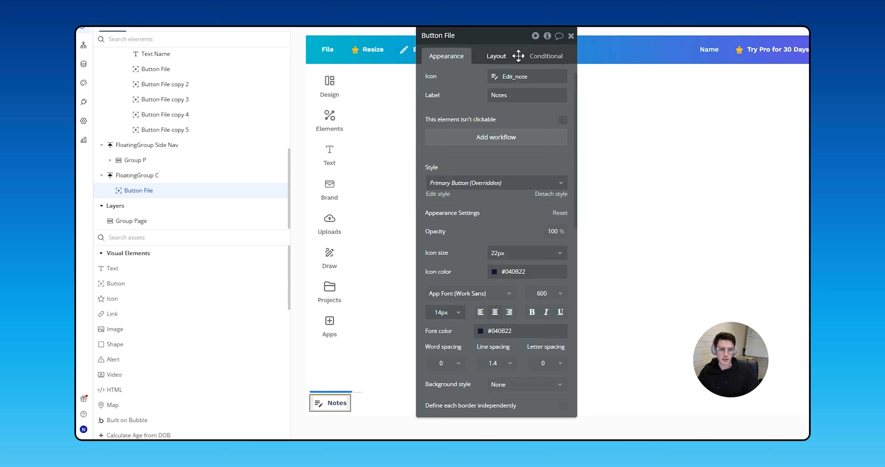
pyautogui.click(446, 56)
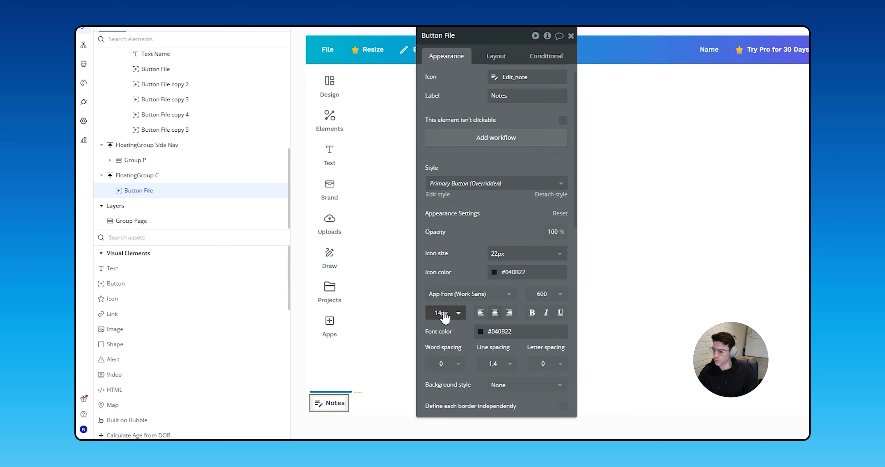
pyautogui.click(444, 316)
pyautogui.write('15')
pyautogui.press('Return')
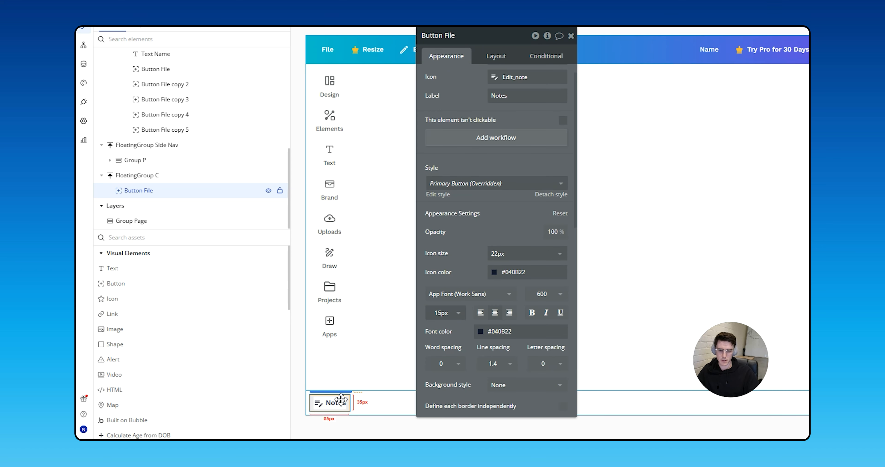
# - Duplicate the Notes button and change the bottom floating group's container layout to Row
pyautogui.hotkey('ctrl', 'd')
pyautogui.click(382, 397)
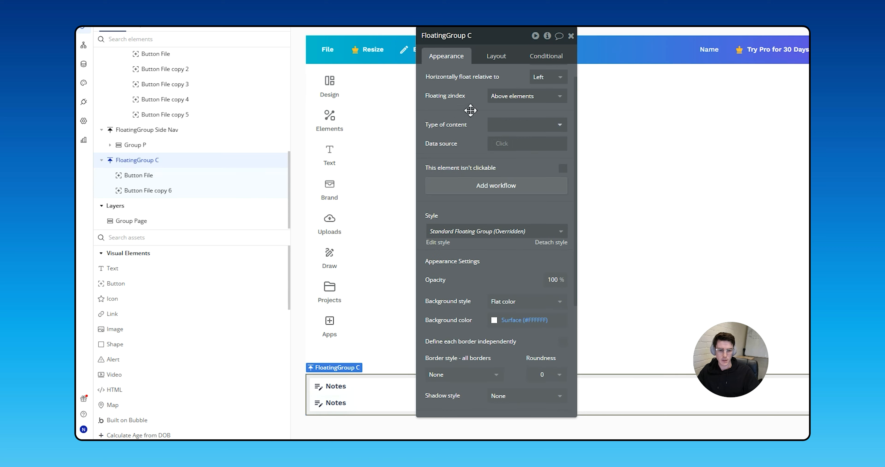
pyautogui.click(500, 58)
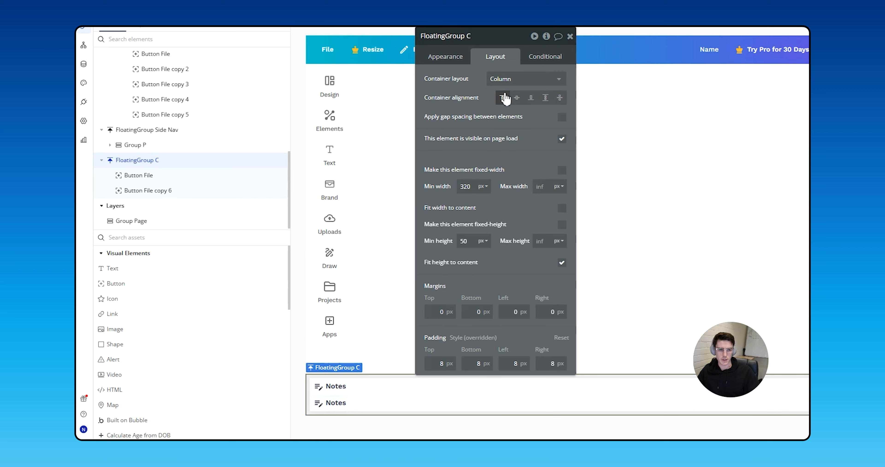
pyautogui.click(509, 79)
pyautogui.click(496, 137)
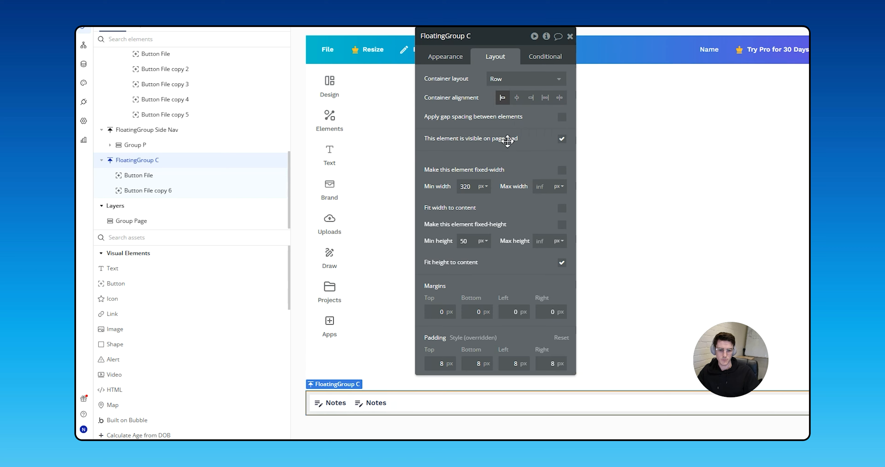
# - Change the duplicated Notes button's icon to Smart_display and its label to "Duration"
pyautogui.click(367, 409)
pyautogui.click(445, 57)
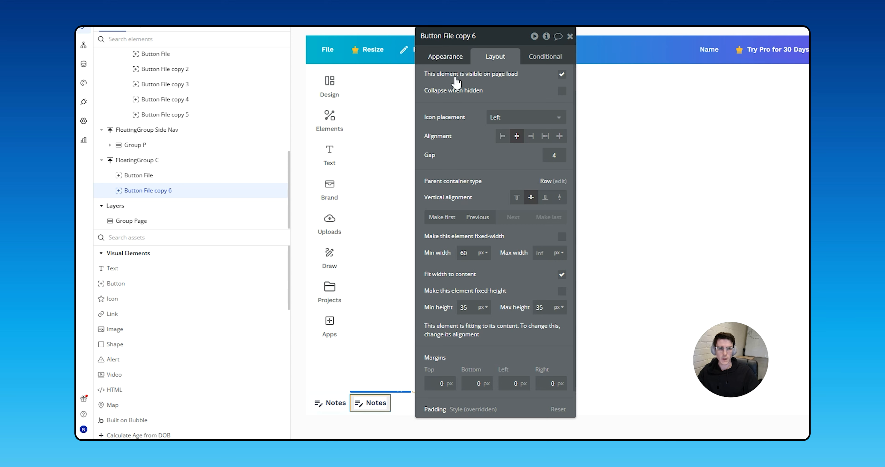
pyautogui.click(509, 103)
pyautogui.write('displa')
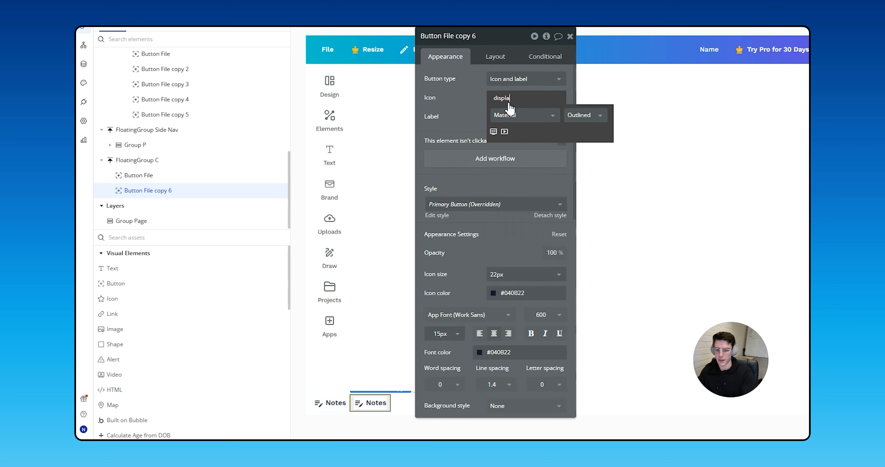
pyautogui.write('y')
pyautogui.click(504, 132)
pyautogui.doubleClick(507, 118)
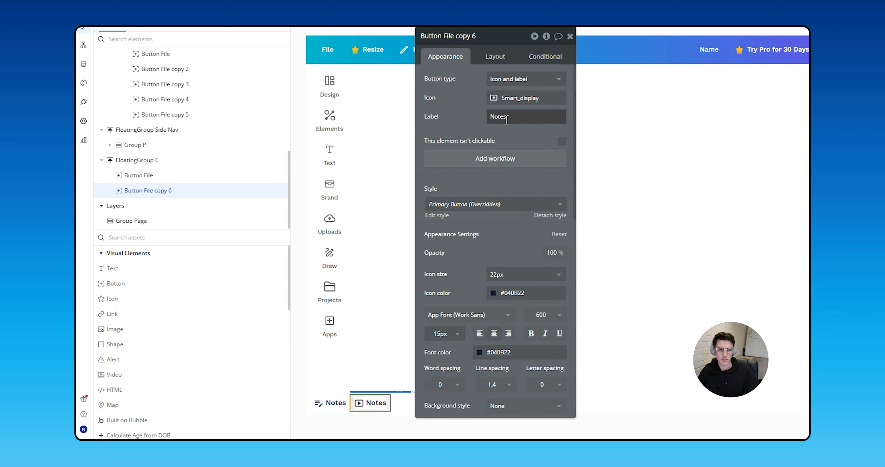
pyautogui.write('Duration')
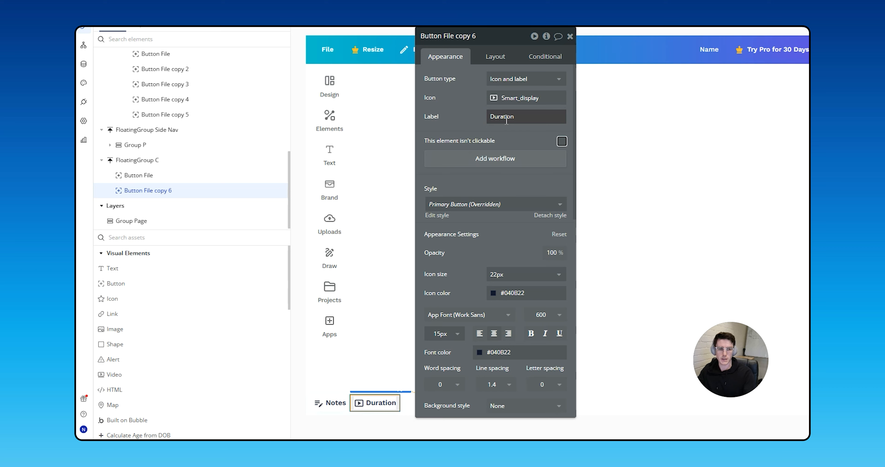
# - Duplicate the Duration button and give the copy the Timer icon and the label "Timer"
pyautogui.click(385, 407)
pyautogui.hotkey('ctrl', 'd')
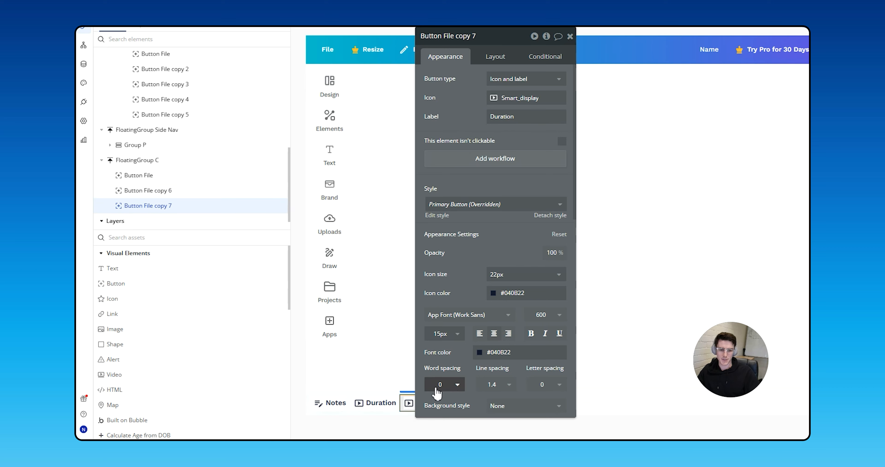
pyautogui.click(516, 106)
pyautogui.write('timer')
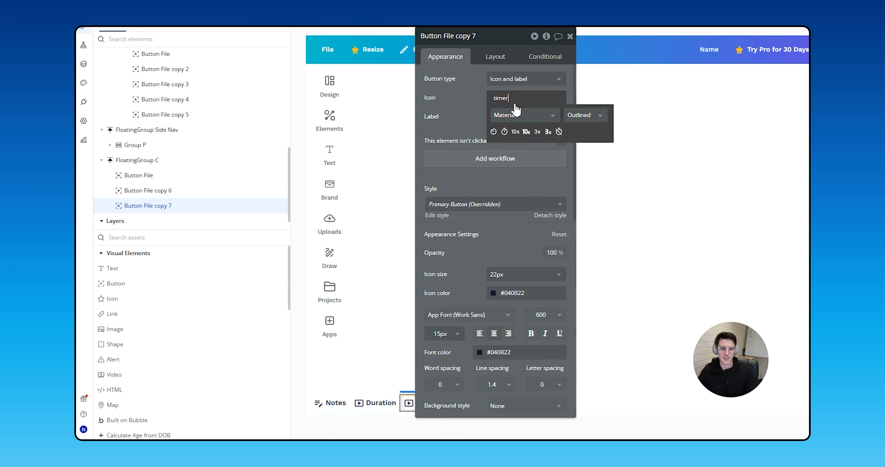
pyautogui.click(503, 133)
pyautogui.click(520, 205)
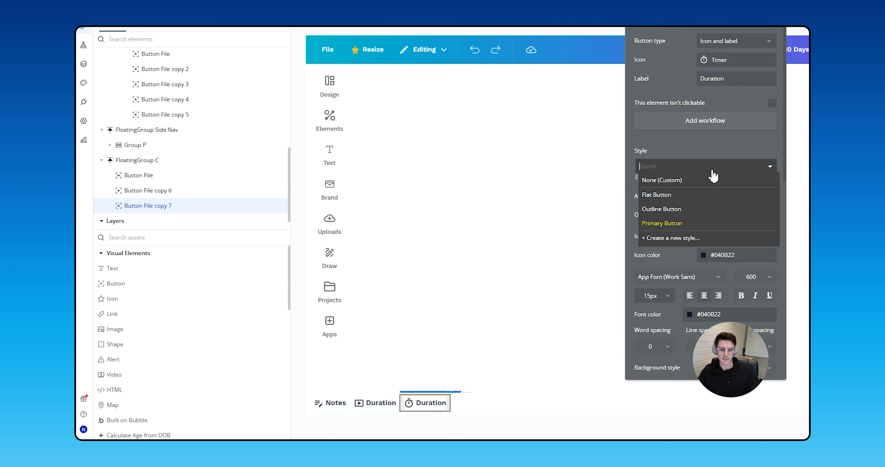
pyautogui.doubleClick(717, 79)
pyautogui.write('Timer')
pyautogui.press('Tab')
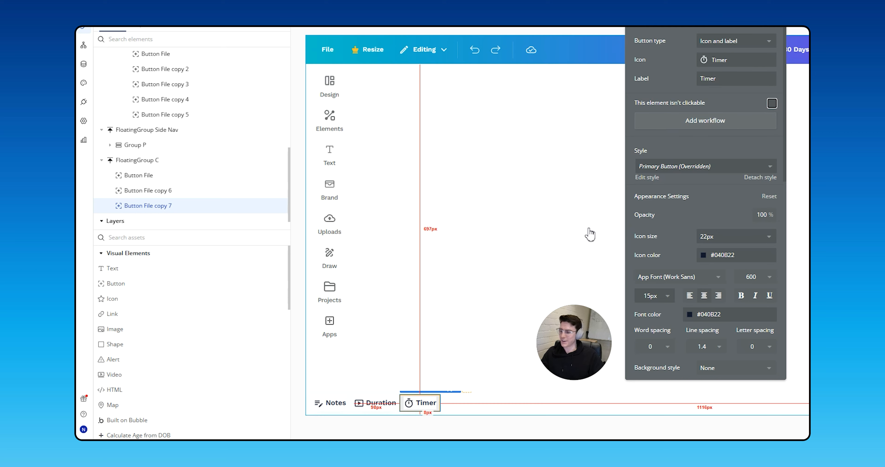
# - Group the Notes, Duration and Timer buttons in a row container and open the new group's layout settings
pyautogui.keyDown('shift'); pyautogui.click(379, 402); pyautogui.keyUp('shift')
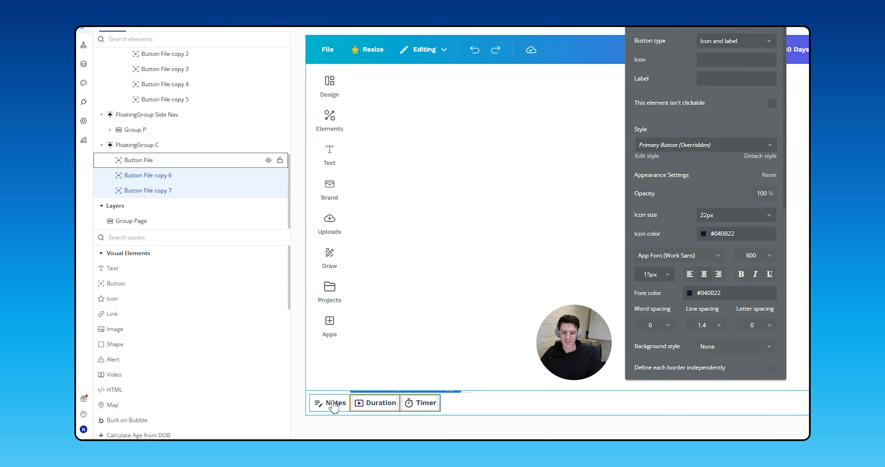
pyautogui.keyDown('shift'); pyautogui.click(332, 403); pyautogui.keyUp('shift')
pyautogui.rightClick(332, 402)
pyautogui.moveTo(401, 310)
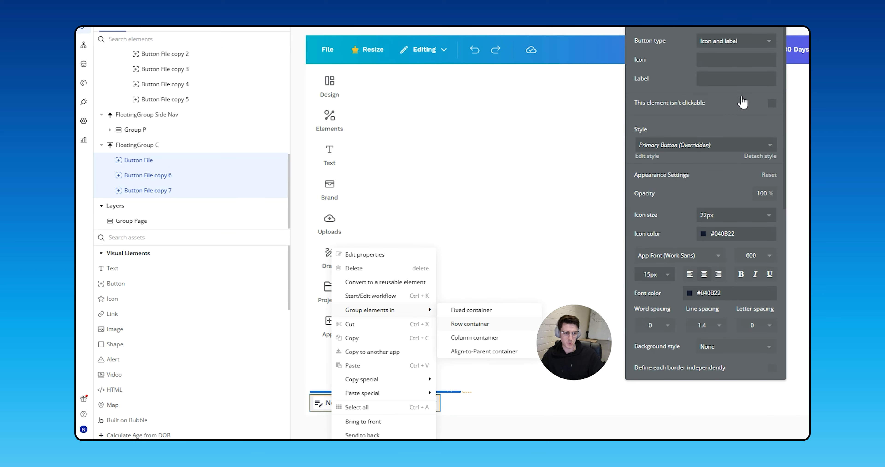
pyautogui.click(477, 325)
pyautogui.click(719, 27)
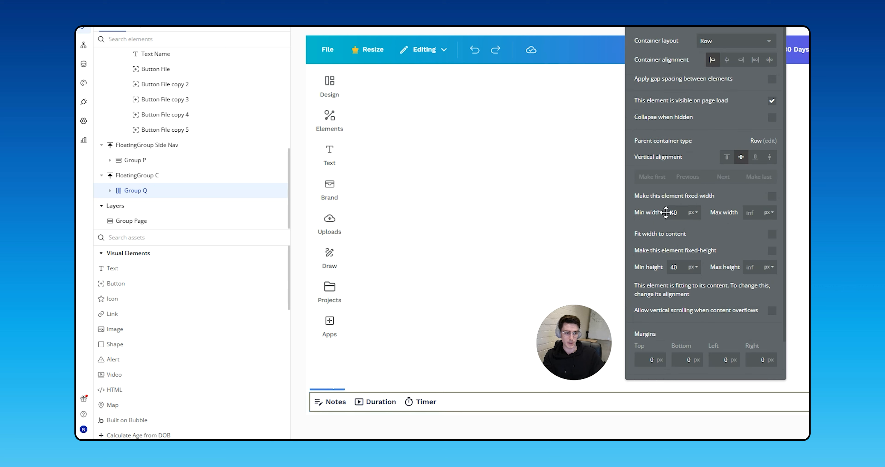
# - Fit the button group's width to its content, set its min height to 0 and apply a column gap of 4
pyautogui.click(772, 234)
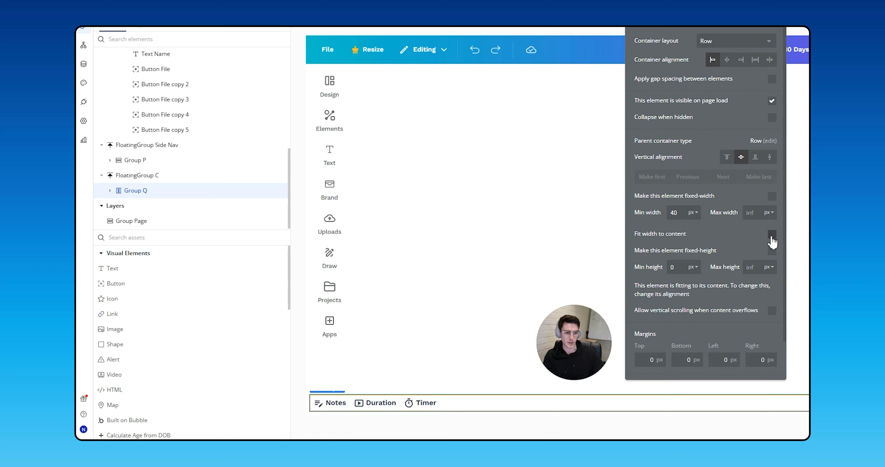
pyautogui.click(771, 79)
pyautogui.click(766, 120)
pyautogui.write('4')
pyautogui.press('Tab')
# - Search the plugin library for "draggable" to check the Draggable Elements plugin, and return to the page editor
pyautogui.click(170, 240)
pyautogui.write('plugin')
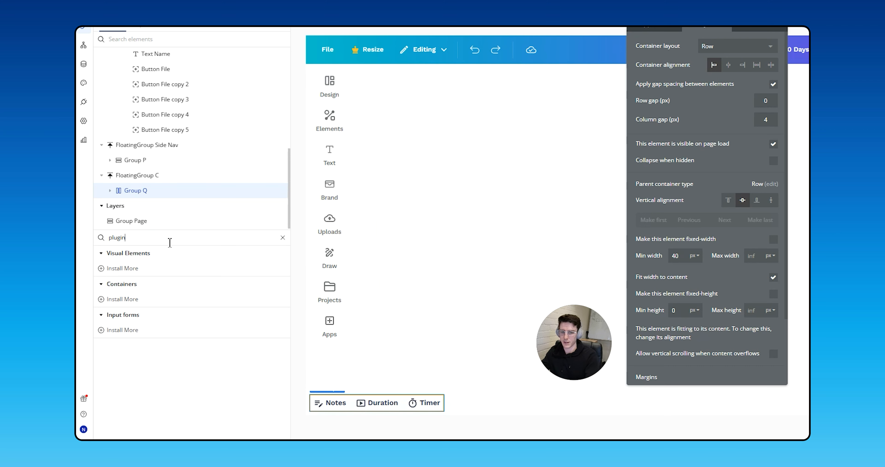
pyautogui.click(165, 270)
pyautogui.click(336, 137)
pyautogui.write('draggable')
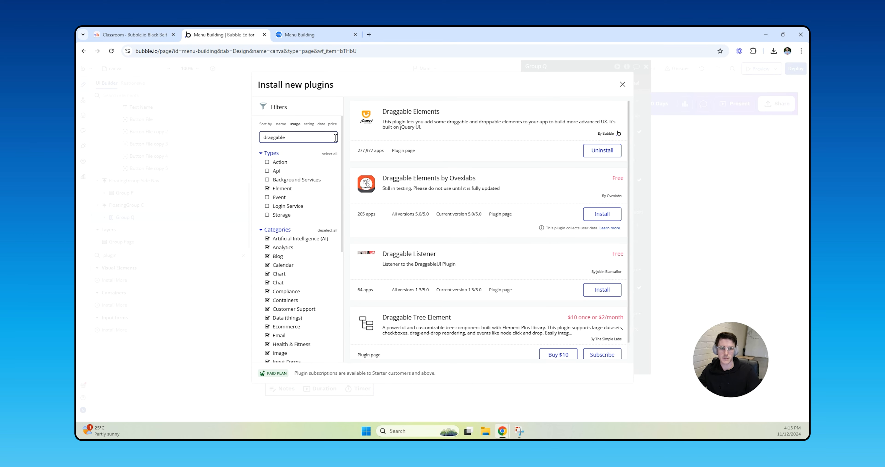
pyautogui.click(602, 151)
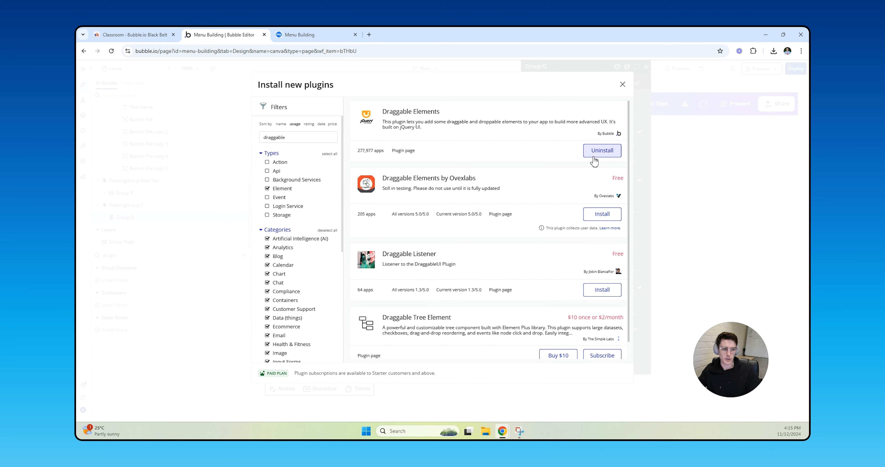
pyautogui.click(623, 84)
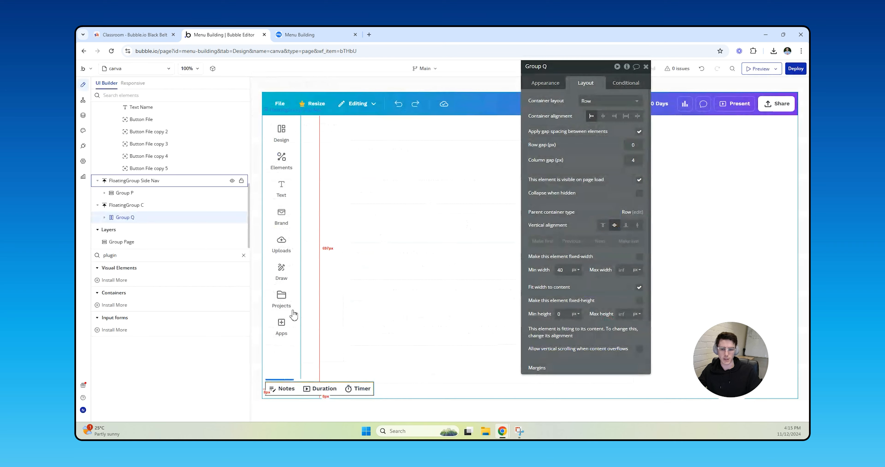
# - Add a Group beside the button group in the bottom floating bar and set its min and max height to 35 px
pyautogui.click(243, 255)
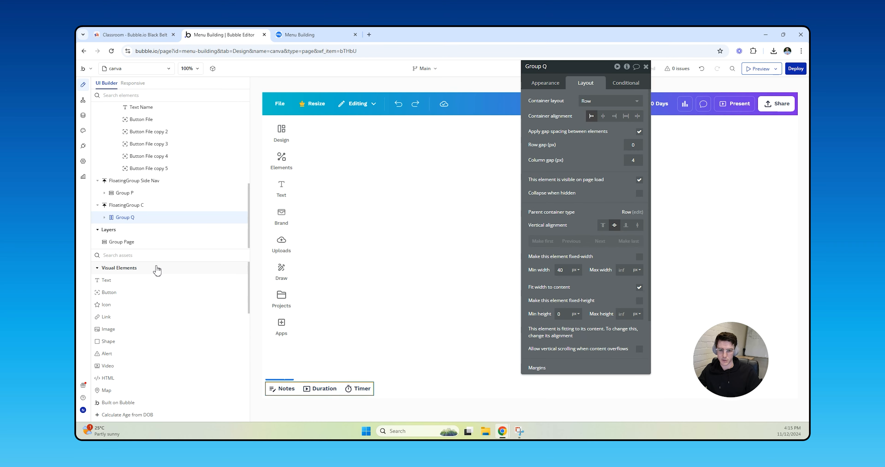
pyautogui.write('group')
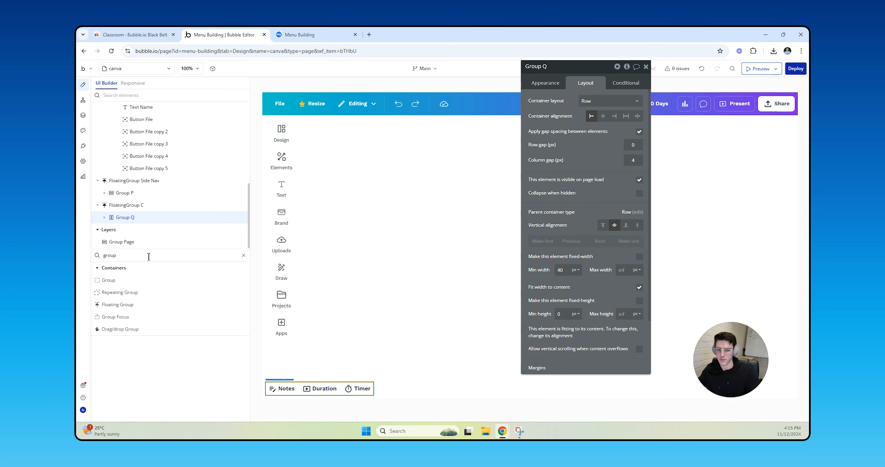
pyautogui.click(140, 284)
pyautogui.click(562, 387)
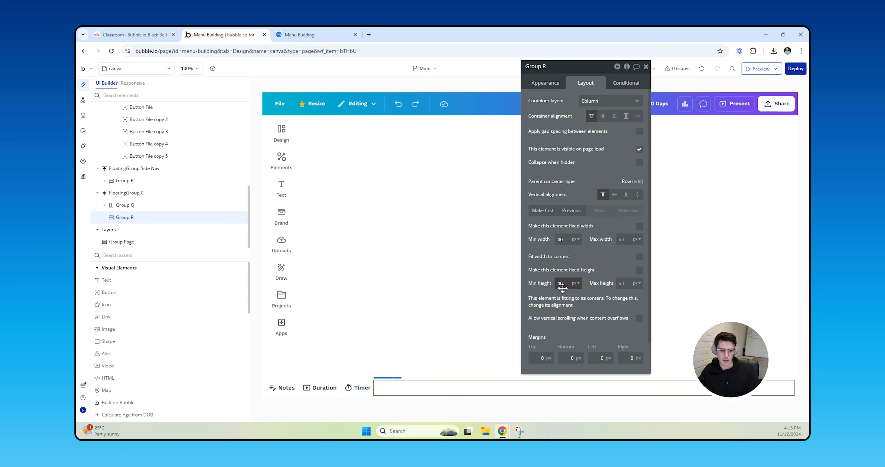
pyautogui.click(624, 282)
pyautogui.click(620, 273)
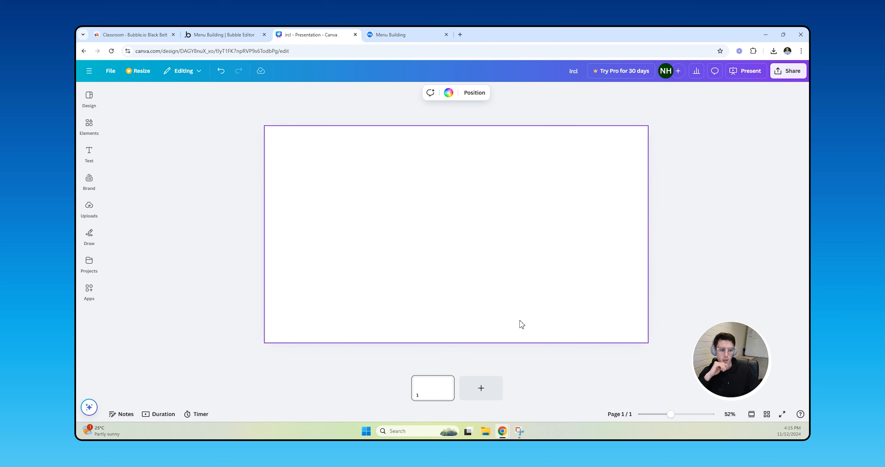
# - Examine the zoom slider in Canva's bottom bar as a reference, and return to the Bubble editor
pyautogui.moveTo(680, 418)
pyautogui.mouseDown()
pyautogui.moveTo(654, 416)
pyautogui.moveTo(711, 415)
pyautogui.moveTo(646, 418)
pyautogui.moveTo(698, 418)
pyautogui.moveTo(650, 418)
pyautogui.moveTo(653, 408)
pyautogui.moveTo(683, 424)
pyautogui.moveTo(671, 424)
pyautogui.mouseUp()
pyautogui.click(355, 34)
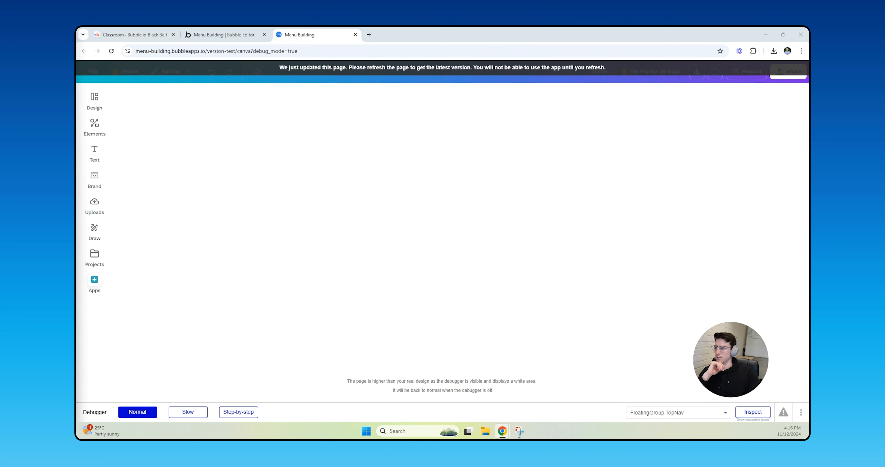
pyautogui.click(222, 35)
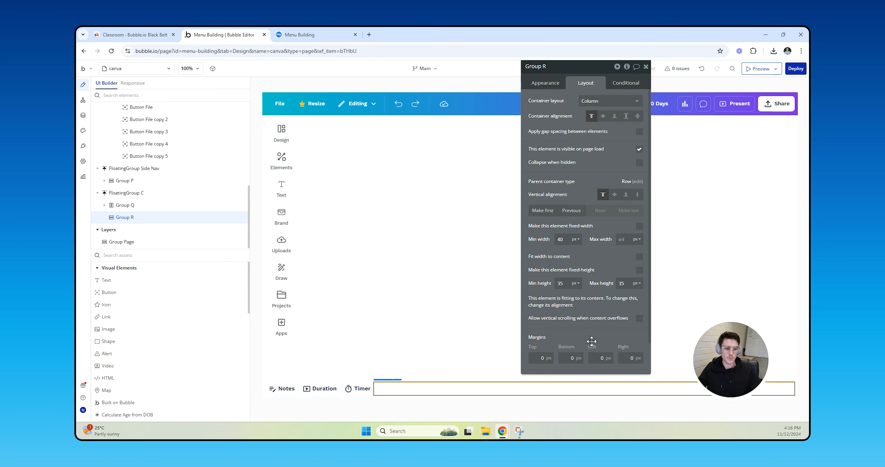
# - Fit the new group's width to its content and place a Drag/drop Group inside it
pyautogui.click(639, 257)
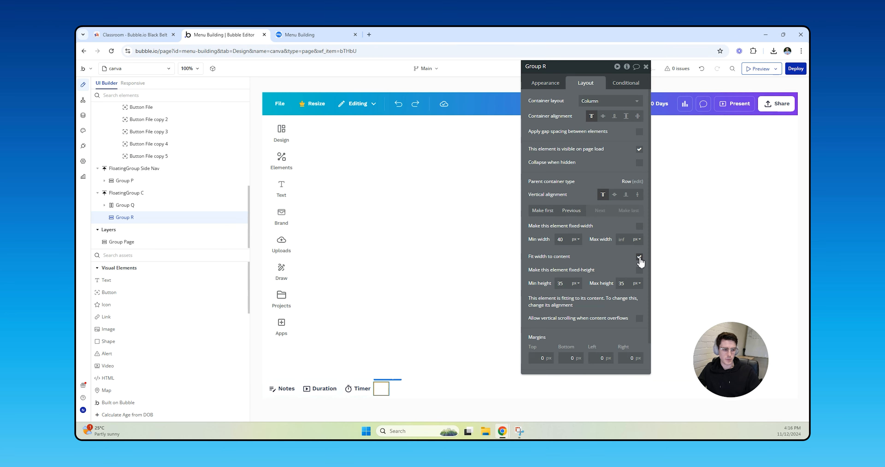
pyautogui.write('drag')
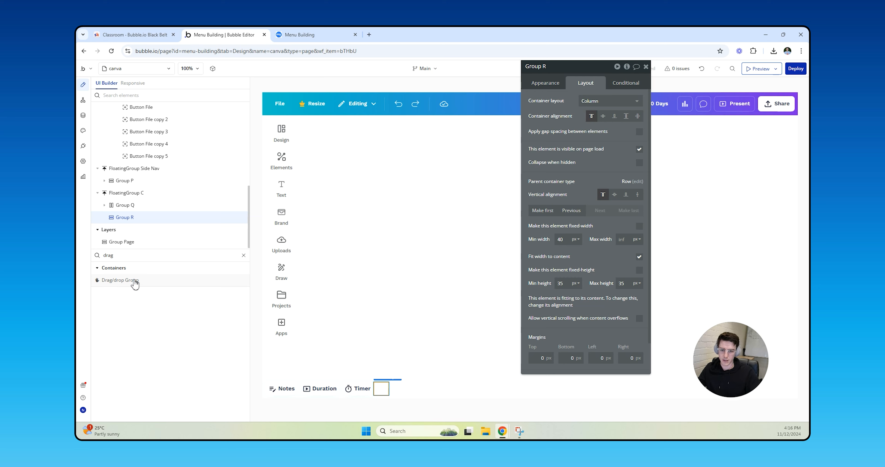
pyautogui.moveTo(134, 283); pyautogui.dragTo(381, 390)
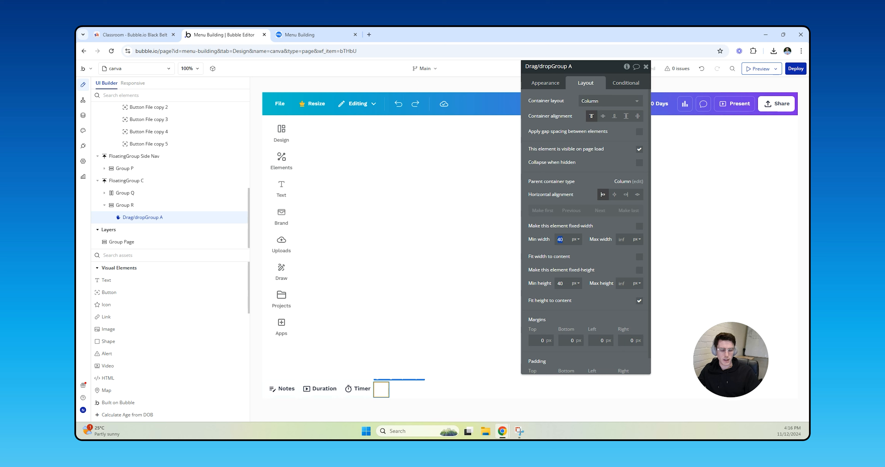
# - Set the drag/drop group's min and max width and height to 30 px
pyautogui.write('0')
pyautogui.press('Tab')
pyautogui.press('Tab')
pyautogui.press('Tab')
pyautogui.press('Tab')
pyautogui.write('30')
pyautogui.press('Tab')
pyautogui.write('30')
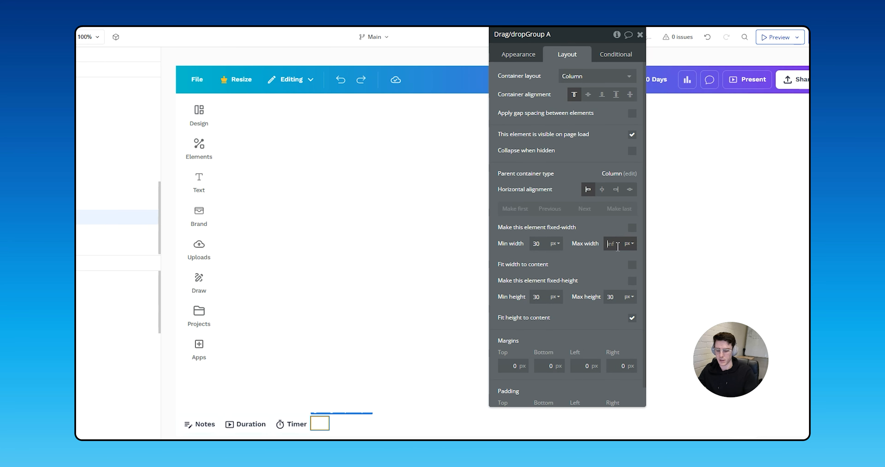
# - Set the drag/drop group's border roundness to 100 and open its background style options
pyautogui.click(520, 56)
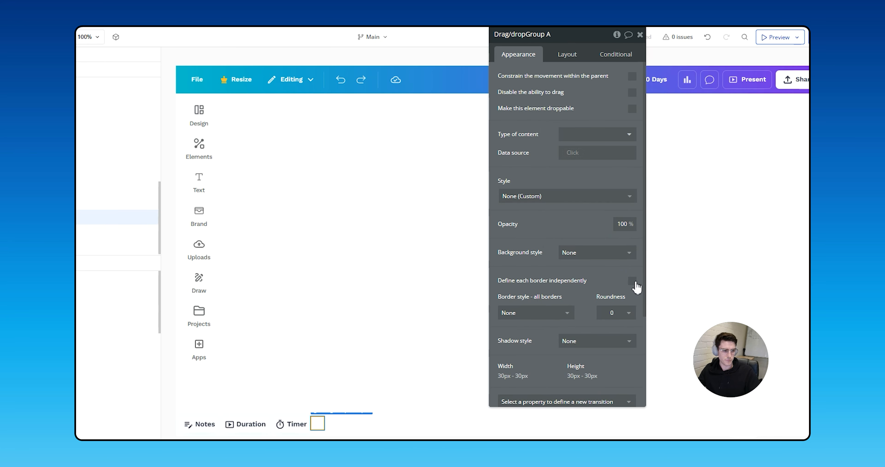
pyautogui.click(612, 313)
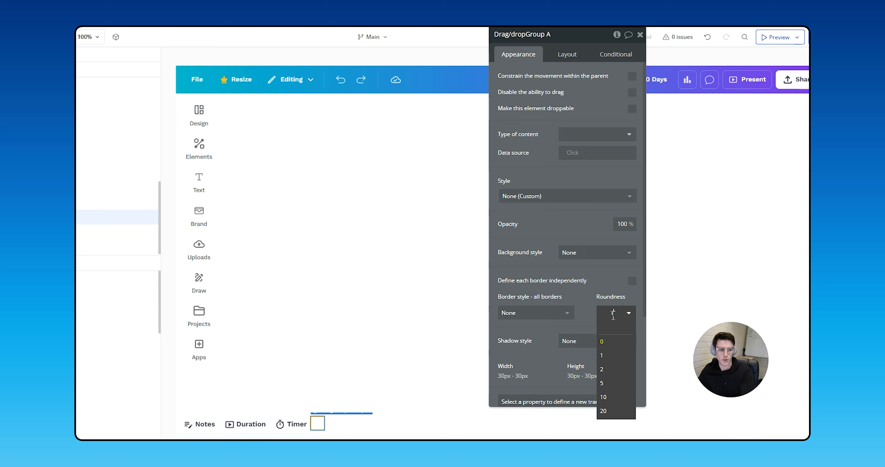
pyautogui.write('1000')
pyautogui.press('BackSpace')
pyautogui.press('Return')
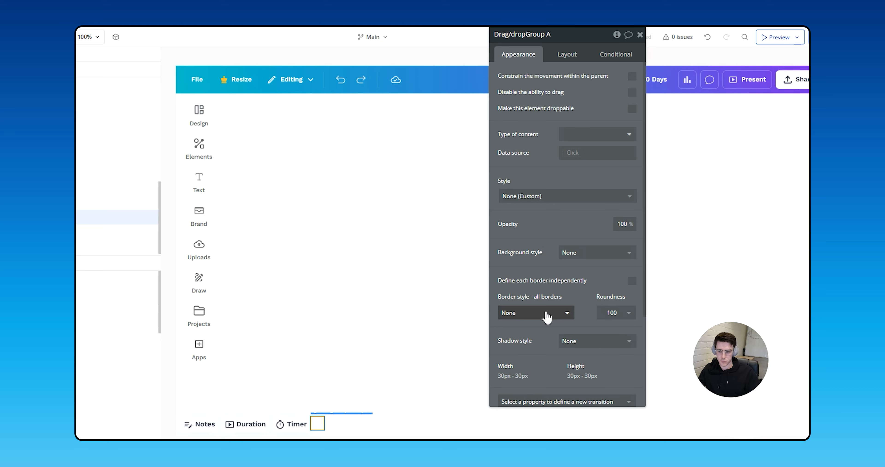
pyautogui.click(554, 250)
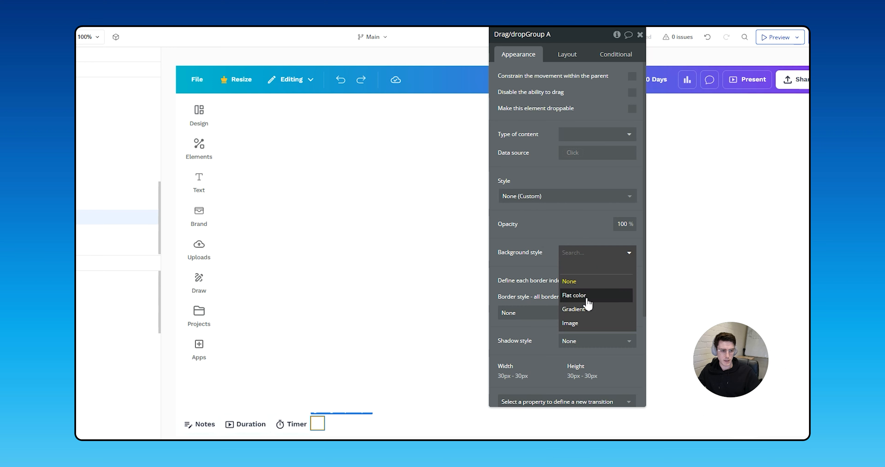
# - Give the drag/drop group a flat color background
pyautogui.click(586, 296)
pyautogui.click(385, 422)
pyautogui.click(315, 425)
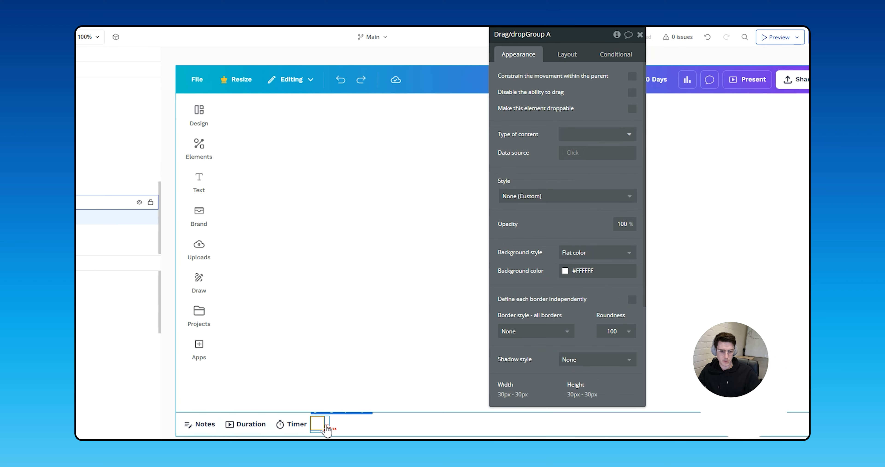
# - Set the minimum and maximum height of Group R, which holds the drag/drop group, to 40 px
pyautogui.click(325, 425)
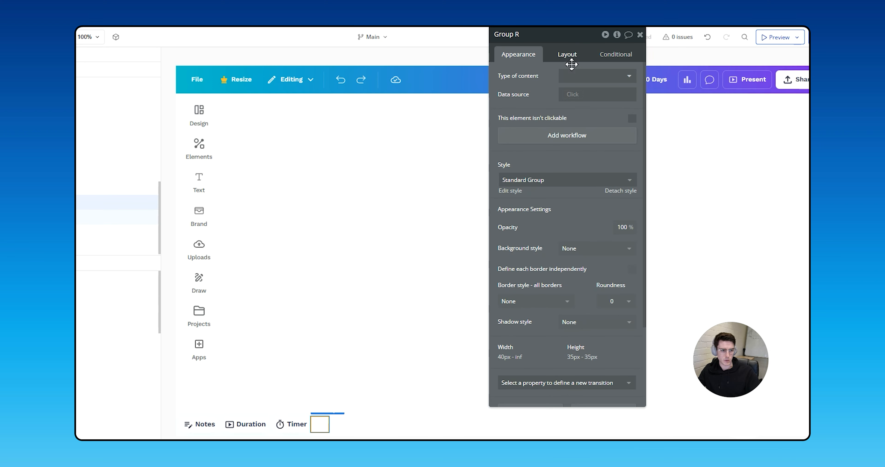
pyautogui.click(567, 55)
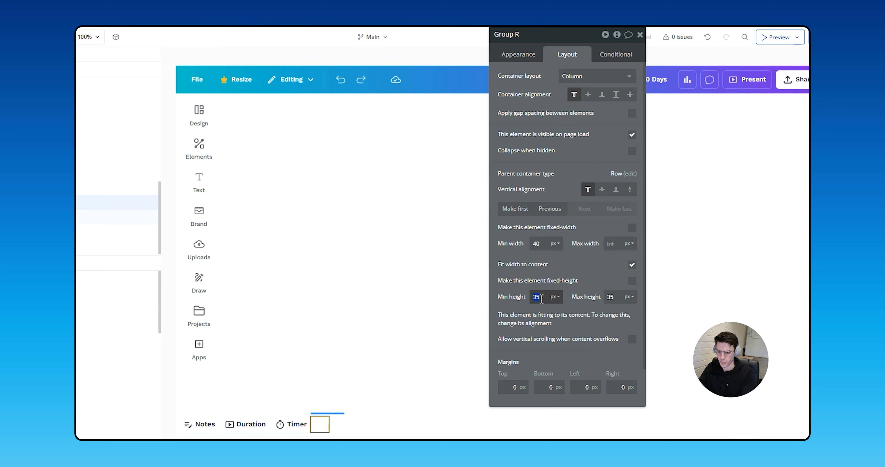
pyautogui.write('40')
pyautogui.press('Tab')
pyautogui.write('4')
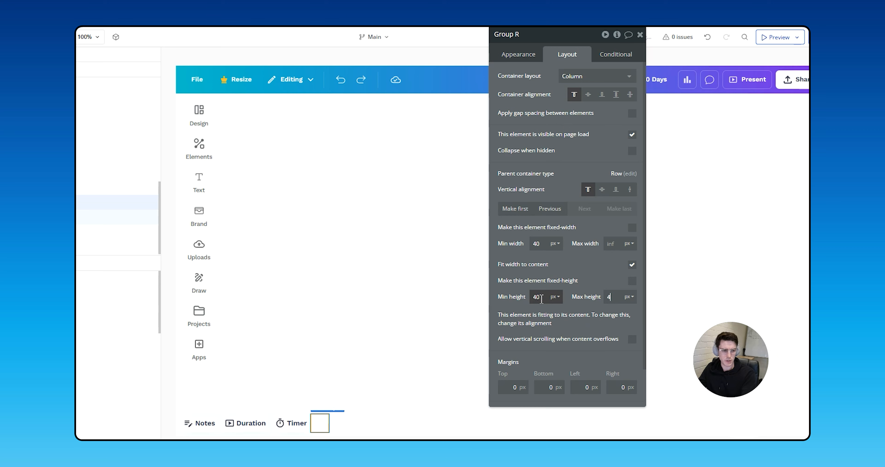
# - Set Group R's minimum and maximum width to 250 px
pyautogui.click(620, 243)
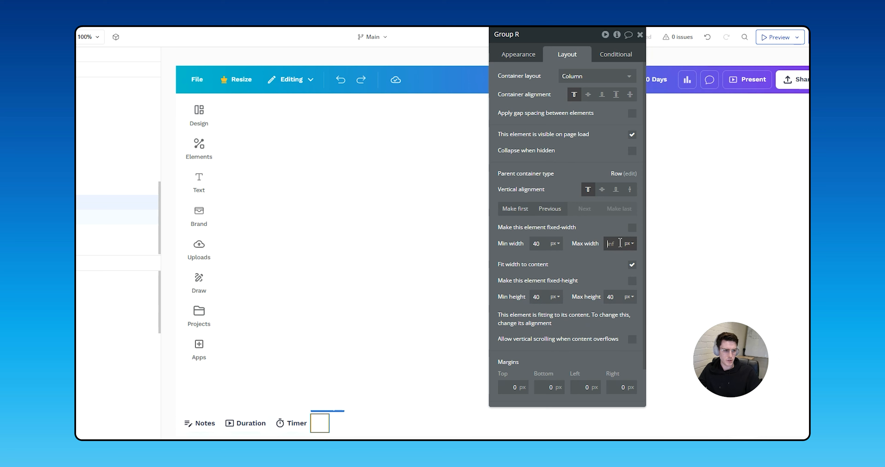
pyautogui.write('200')
pyautogui.press('Tab')
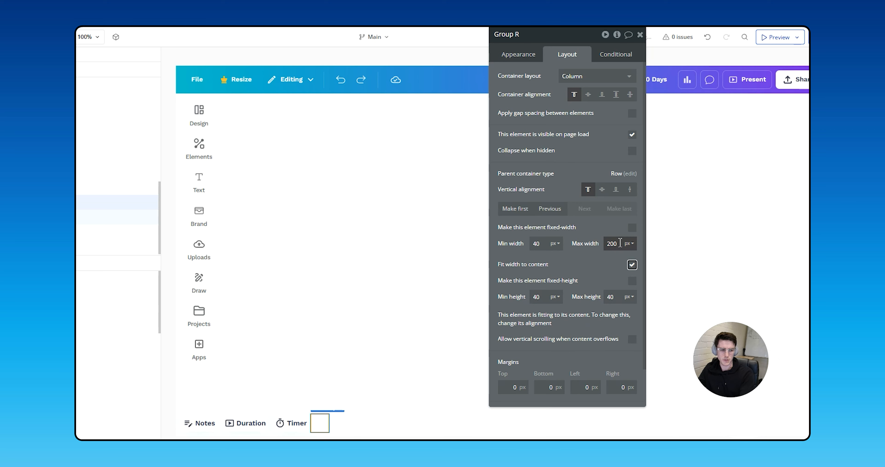
pyautogui.hotkey('shift', 'Tab')
pyautogui.hotkey('shift', 'Tab')
pyautogui.write('200')
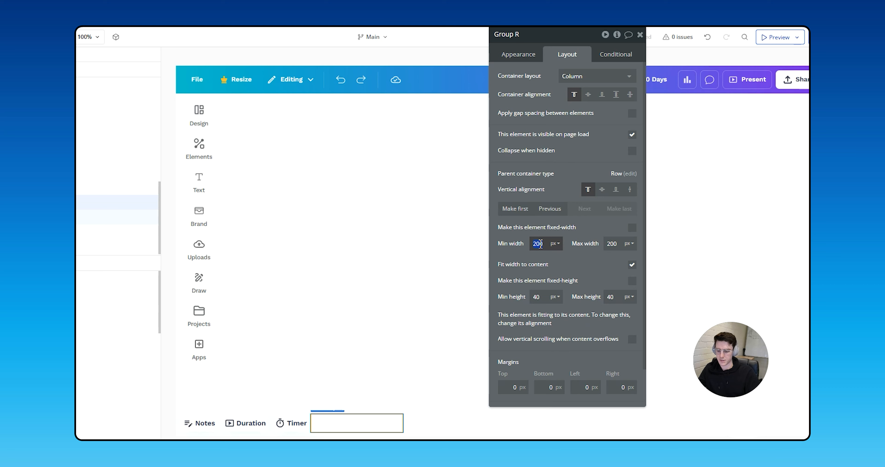
pyautogui.write('0')
pyautogui.press('Tab')
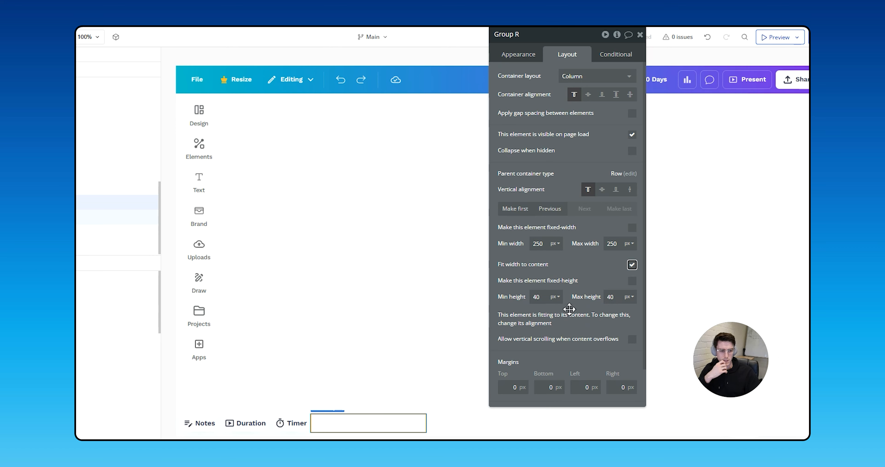
# - Give Group R a flat color background using the Primary contrast color variable
pyautogui.click(527, 56)
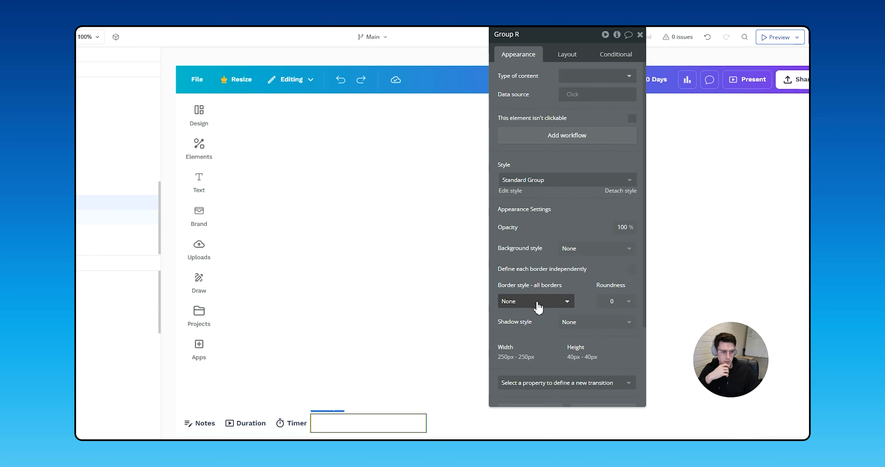
pyautogui.click(580, 249)
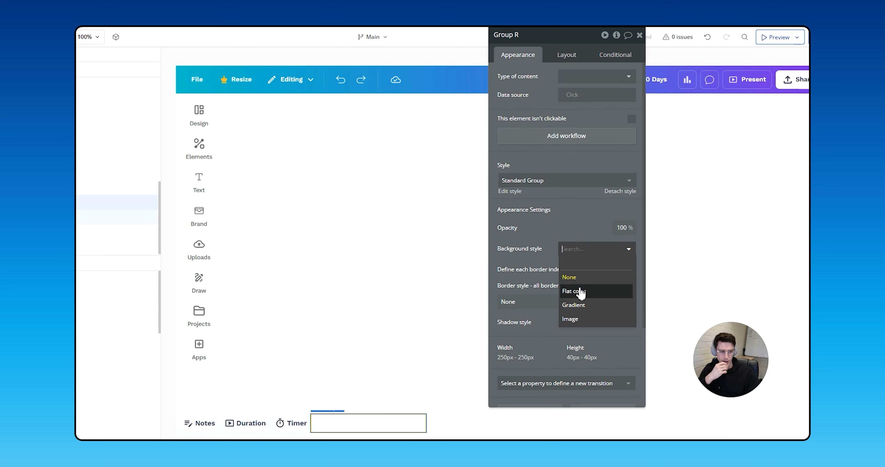
pyautogui.click(580, 292)
pyautogui.click(586, 269)
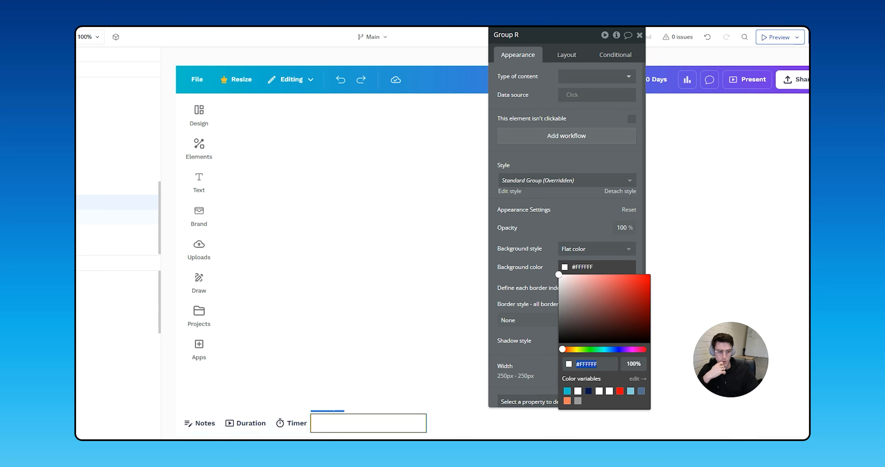
pyautogui.click(578, 391)
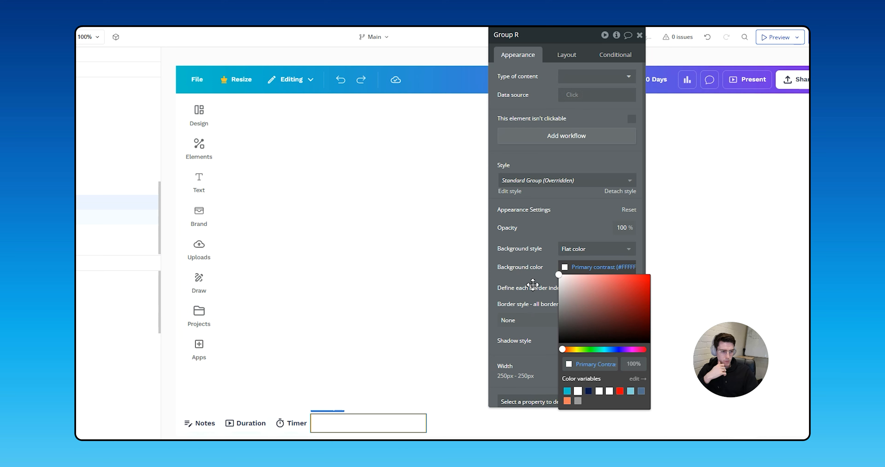
# - Give Group R an inset shadow with horizontal offset 1 and vertical offset, blur radius and spread radius 0
pyautogui.scroll(-3, 583, 276)
pyautogui.click(583, 272)
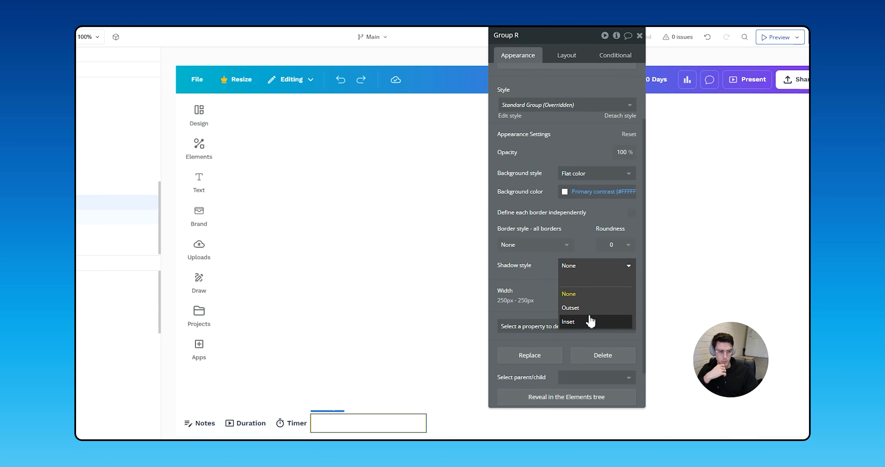
pyautogui.click(588, 320)
pyautogui.click(580, 288)
pyautogui.click(579, 310)
pyautogui.click(579, 309)
pyautogui.click(567, 322)
pyautogui.click(571, 320)
pyautogui.click(572, 339)
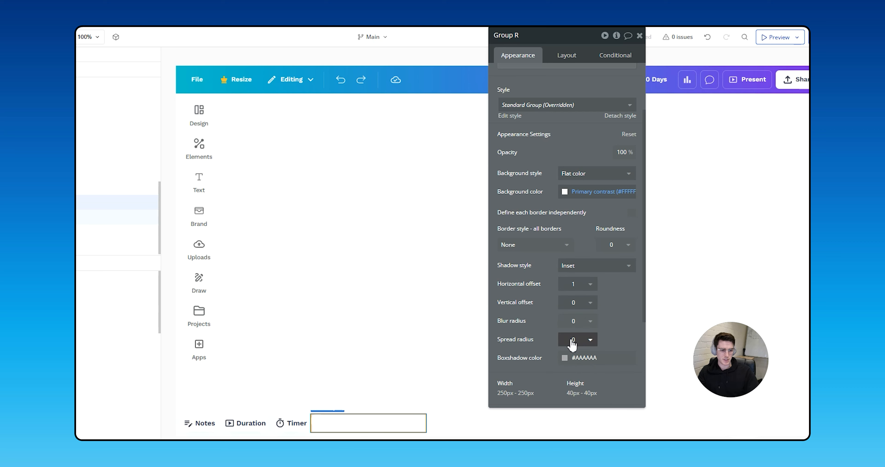
# - Set Group R's box shadow color to #C4C4C4
pyautogui.click(587, 358)
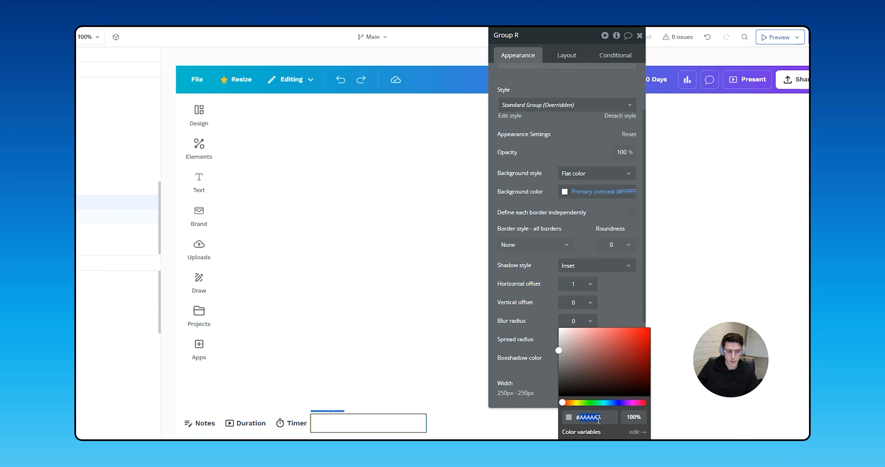
pyautogui.write('#C4C4C4')
pyautogui.click(529, 325)
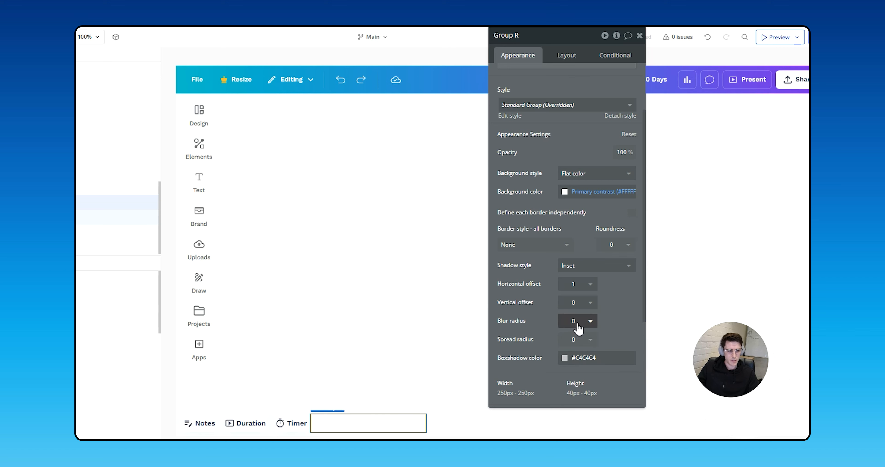
# - Center Group R vertically in its parent row and set its container alignment to center for the drag/drop group
pyautogui.click(320, 420)
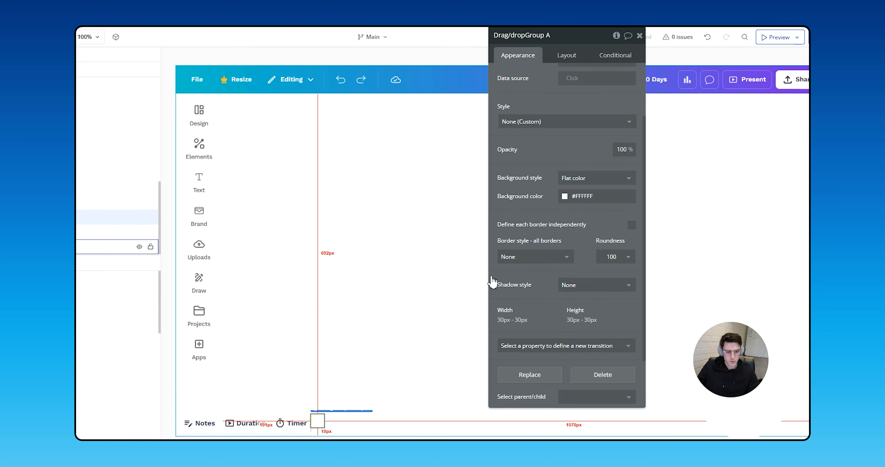
pyautogui.click(567, 62)
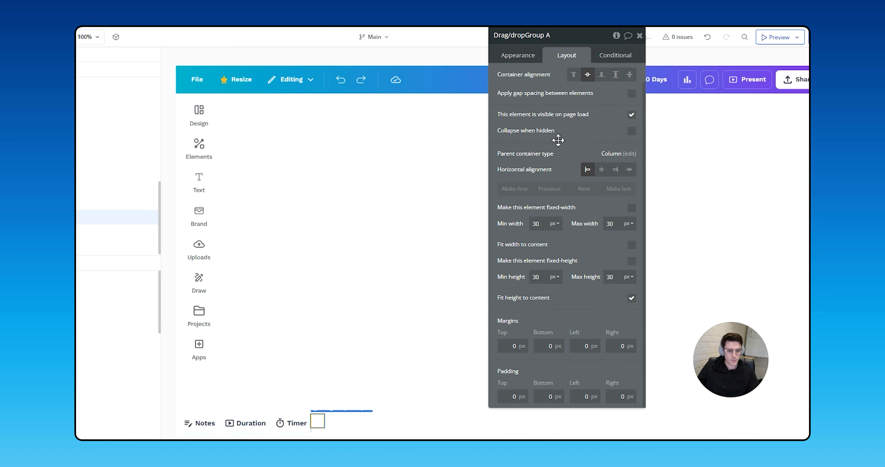
pyautogui.click(360, 422)
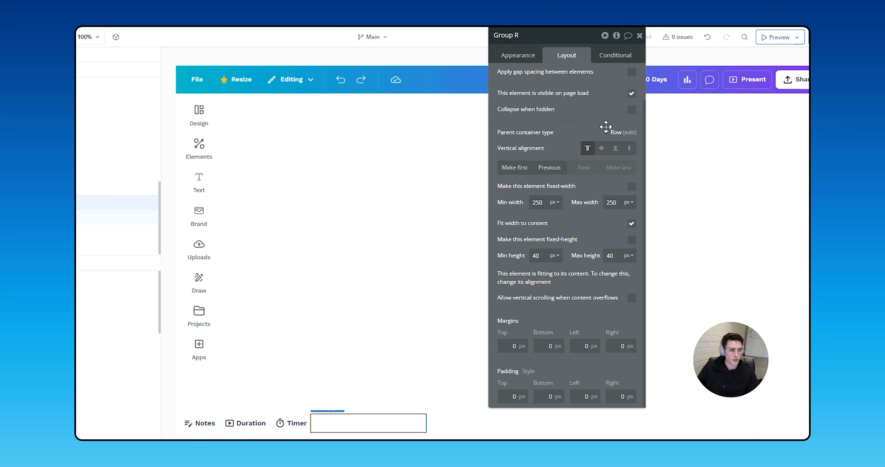
pyautogui.click(320, 424)
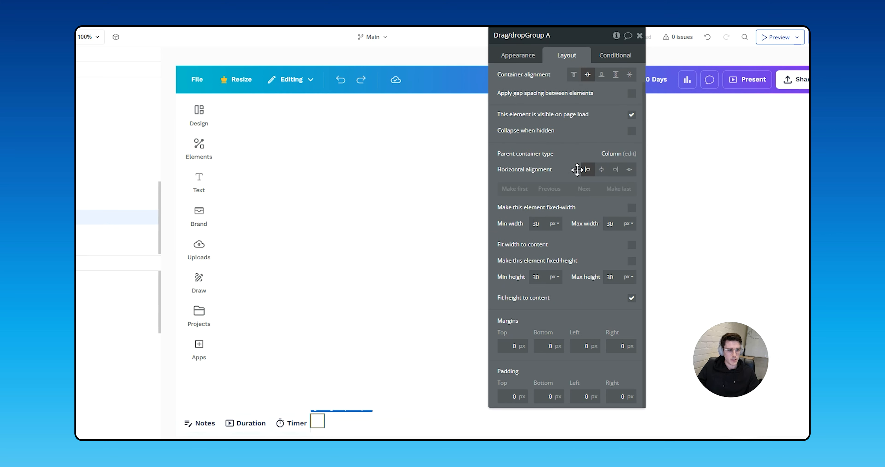
pyautogui.click(360, 428)
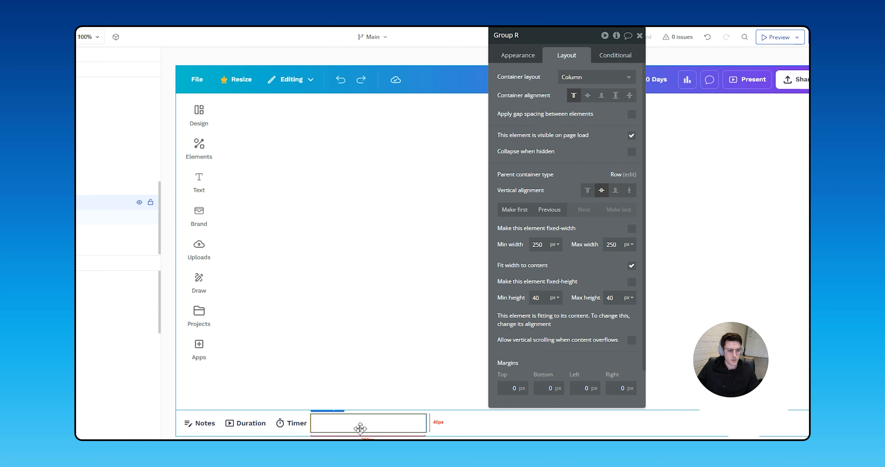
pyautogui.scroll(-1, 582, 324)
pyautogui.scroll(1, 581, 305)
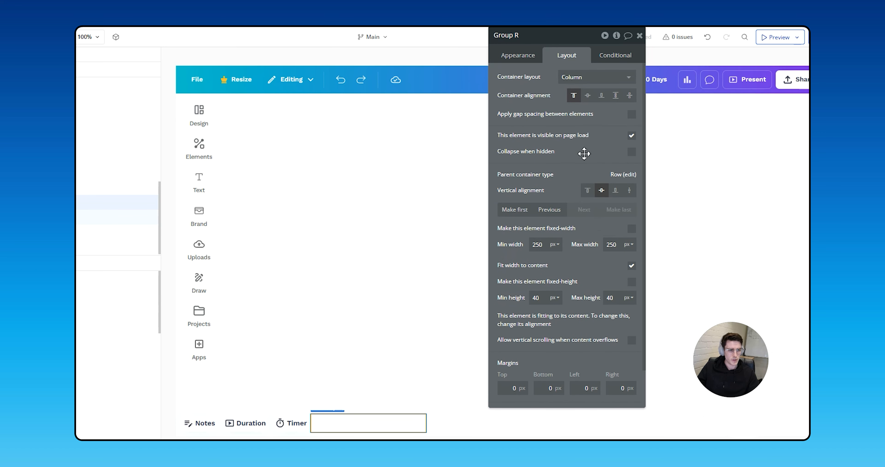
pyautogui.click(317, 422)
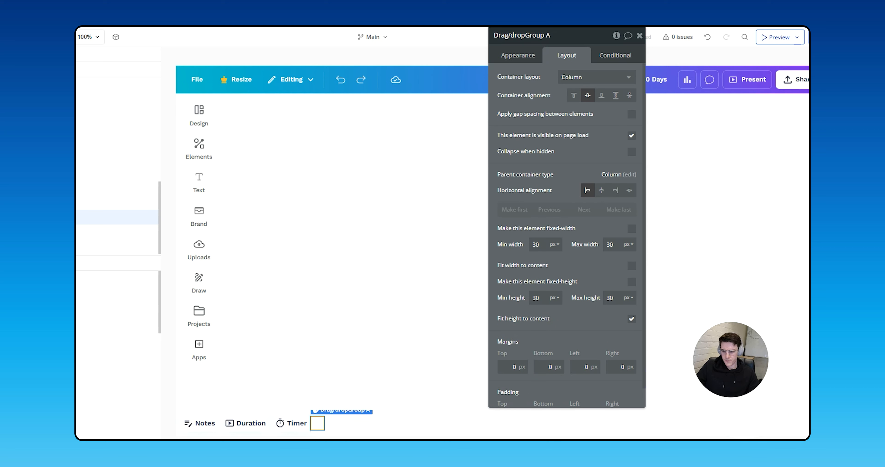
# - Change Group R's background color to #C4C4C4
pyautogui.click(414, 422)
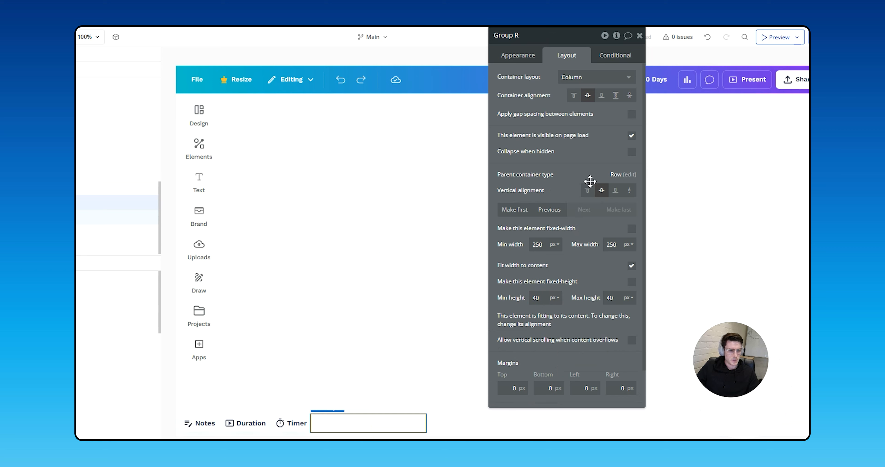
pyautogui.click(528, 57)
pyautogui.click(586, 269)
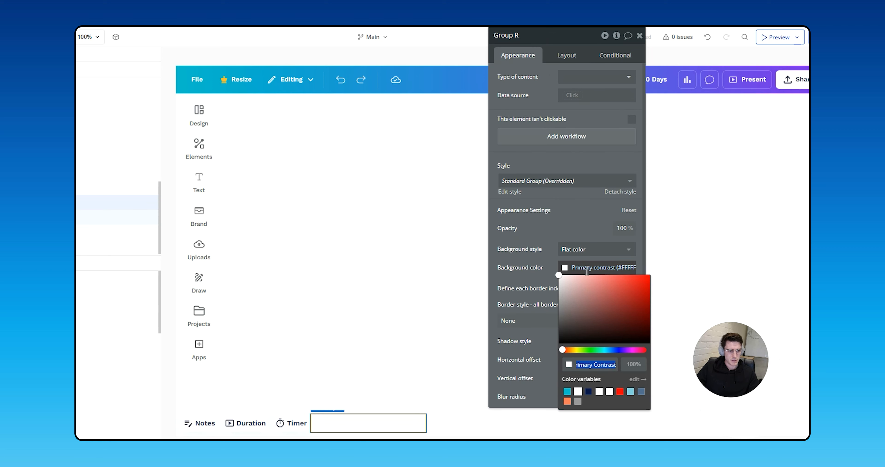
pyautogui.write('C4c4c')
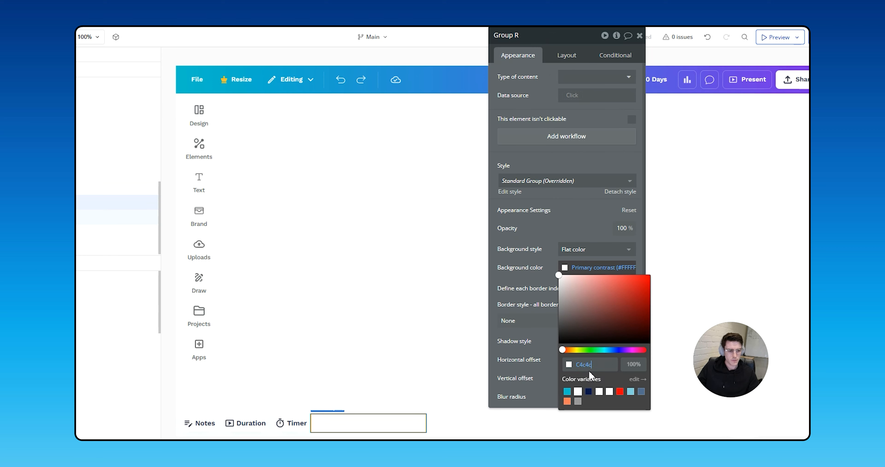
pyautogui.write('4')
pyautogui.press('Tab')
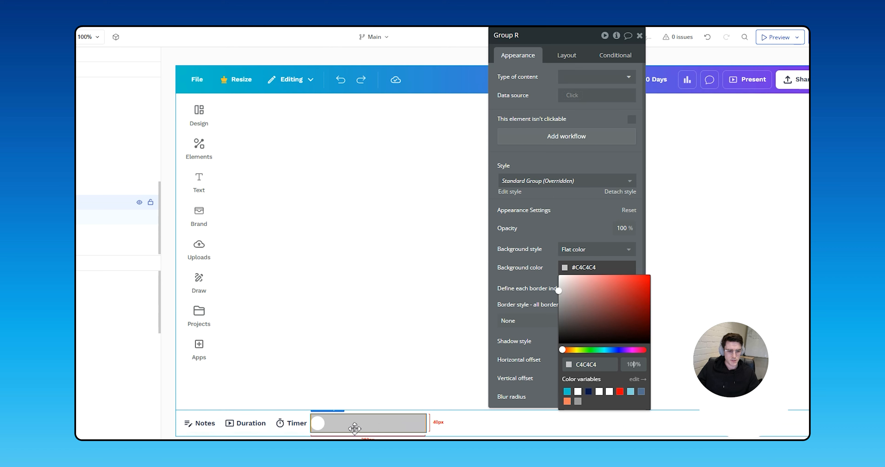
pyautogui.click(536, 265)
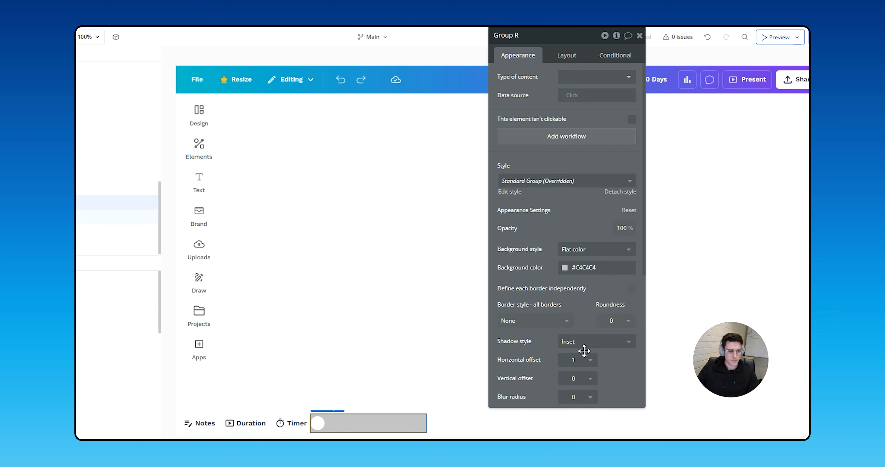
# - Set Group R's box shadow color to the Primary contrast color variable
pyautogui.scroll(-5, 584, 351)
pyautogui.click(614, 253)
pyautogui.click(578, 373)
pyautogui.click(518, 196)
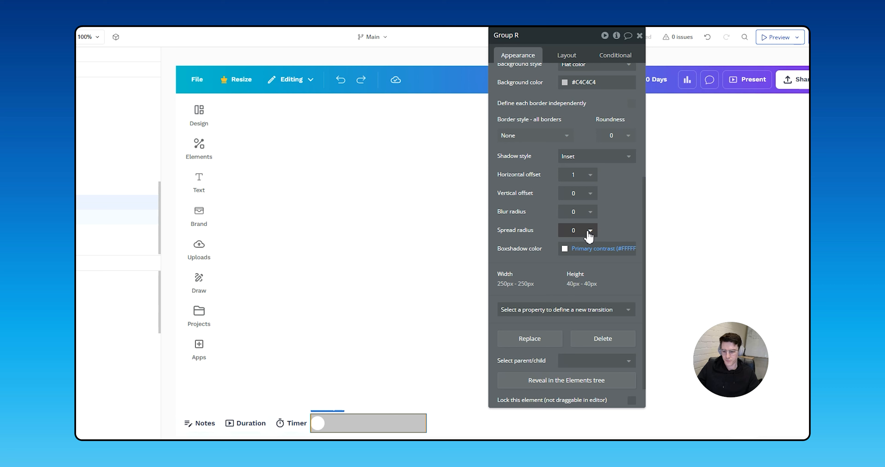
# - Try Group R's inset shadow with vertical offset 1, blur radius 8 and spread radius 1
pyautogui.click(577, 194)
pyautogui.write('1')
pyautogui.click(578, 210)
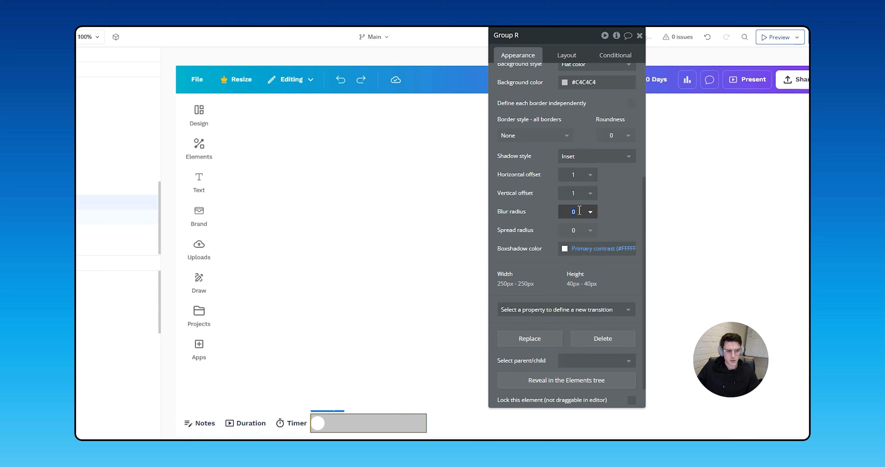
pyautogui.write('8')
pyautogui.click(573, 231)
pyautogui.write('1')
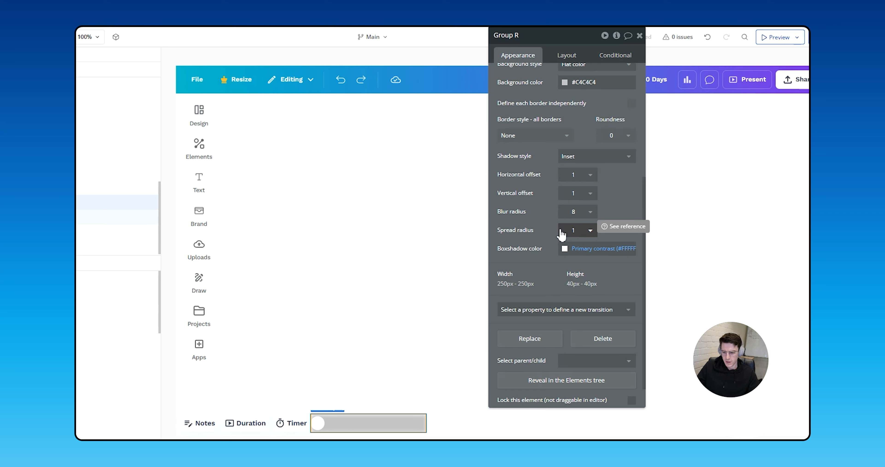
# - Set the inset shadow's horizontal offset, vertical offset and blur radius to 0 and its spread radius to 10
pyautogui.click(574, 175)
pyautogui.write('0')
pyautogui.click(574, 193)
pyautogui.write('0')
pyautogui.click(567, 211)
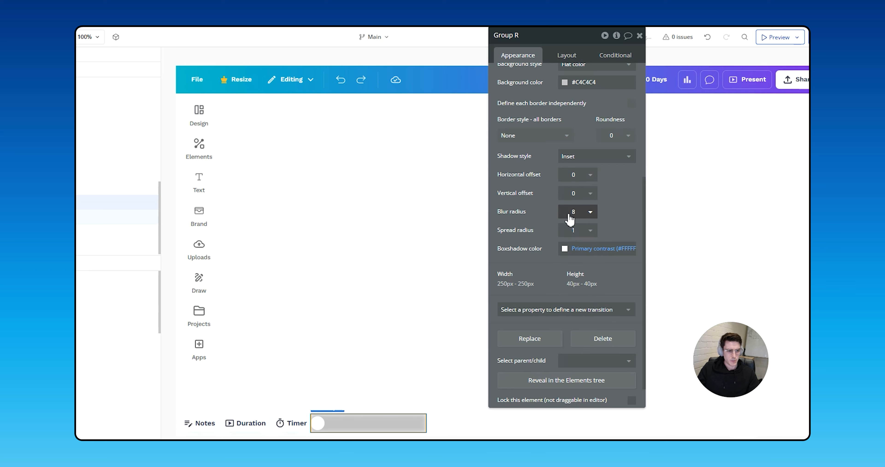
pyautogui.click(578, 234)
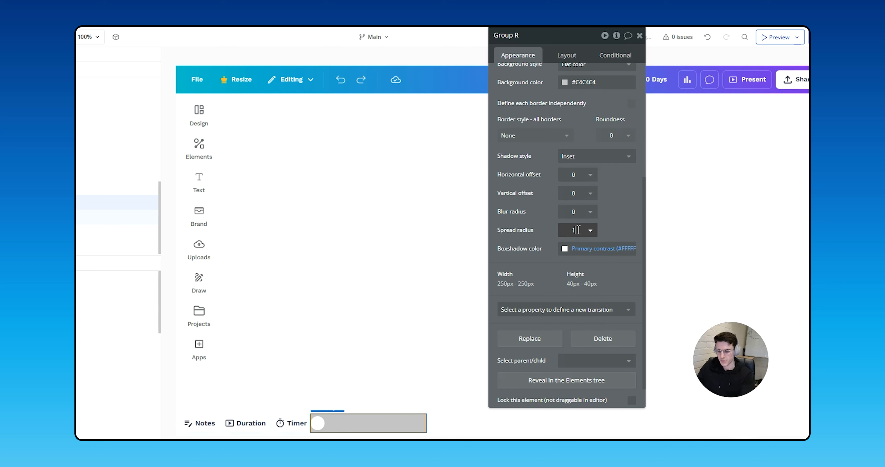
pyautogui.write('0')
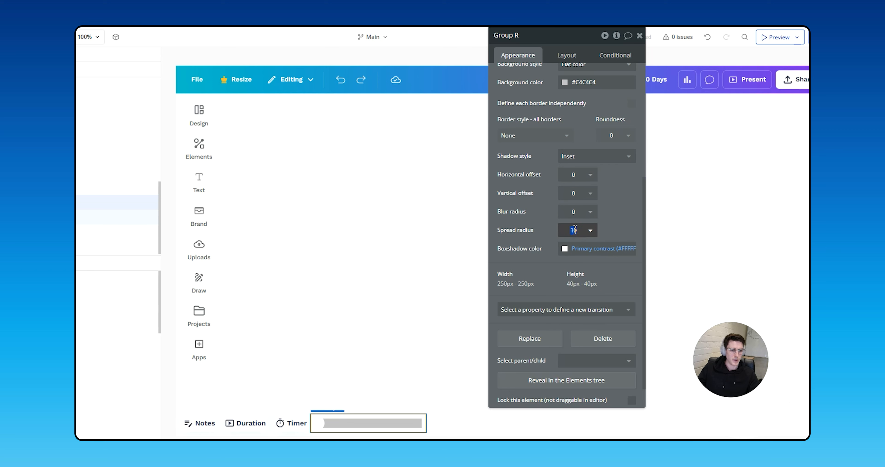
# - Set Group R's minimum and maximum height to 35 px
pyautogui.click(571, 56)
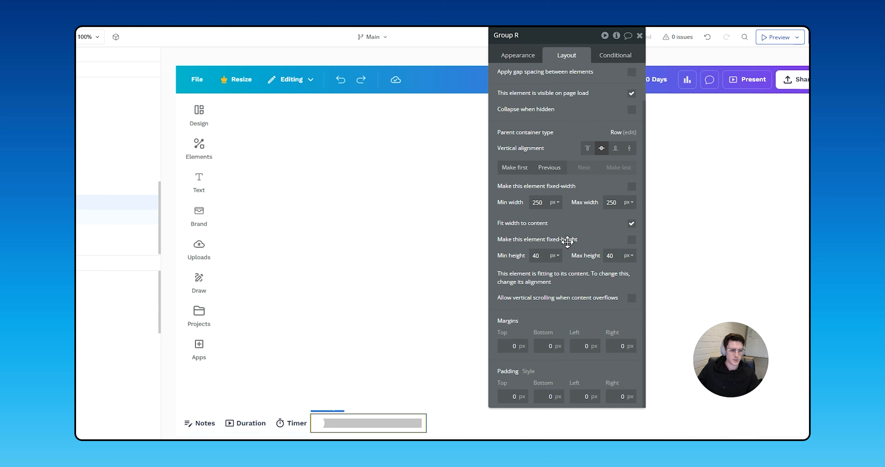
pyautogui.doubleClick(536, 256)
pyautogui.write('35')
pyautogui.press('Tab')
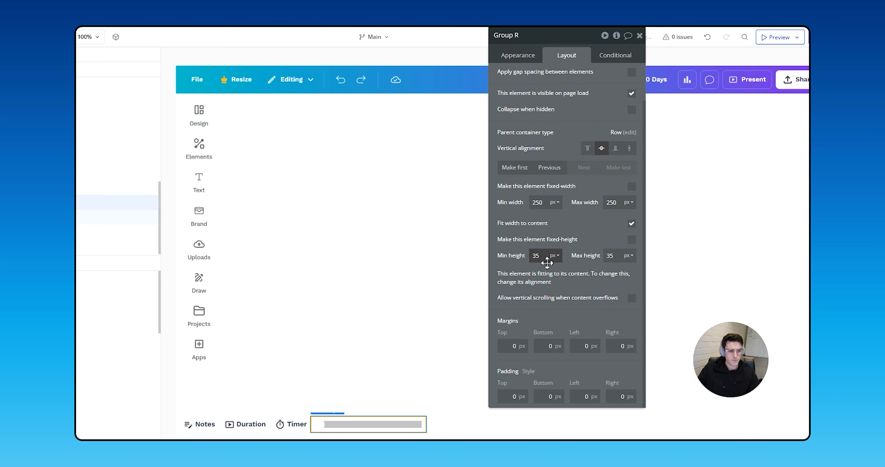
# - Try Group R's inset shadow spread radius at 12 and 16, settling on 14
pyautogui.click(512, 57)
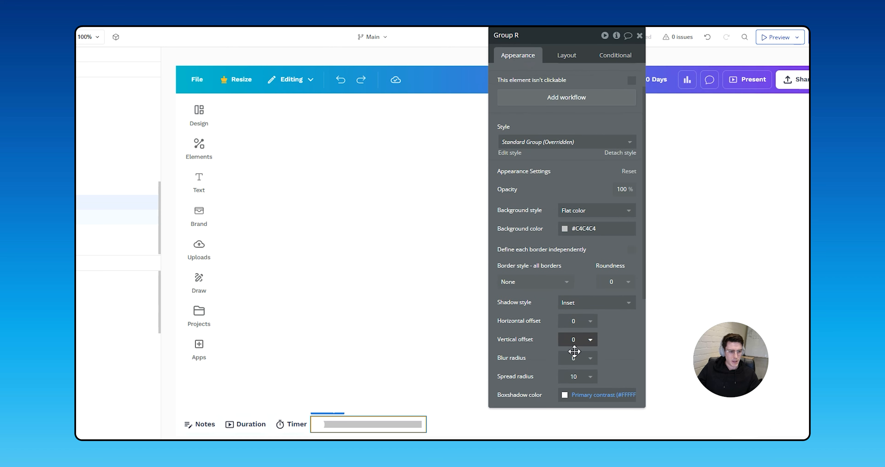
pyautogui.doubleClick(574, 377)
pyautogui.write('12')
pyautogui.press('Return')
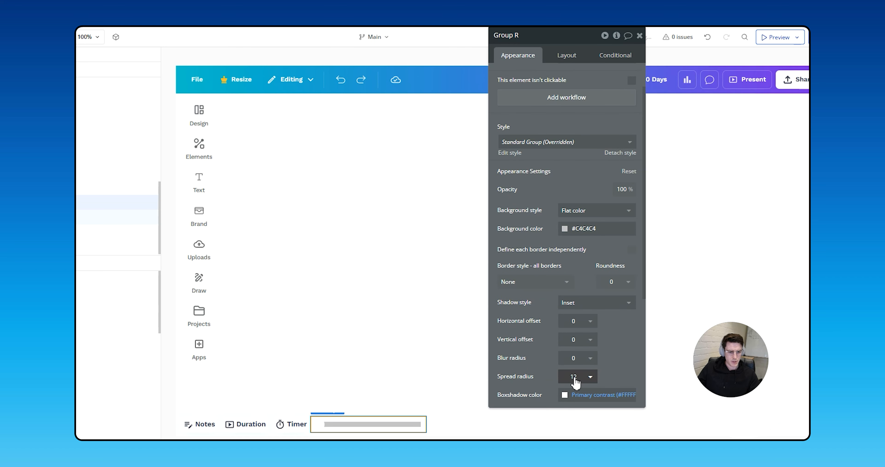
pyautogui.doubleClick(576, 377)
pyautogui.write('1')
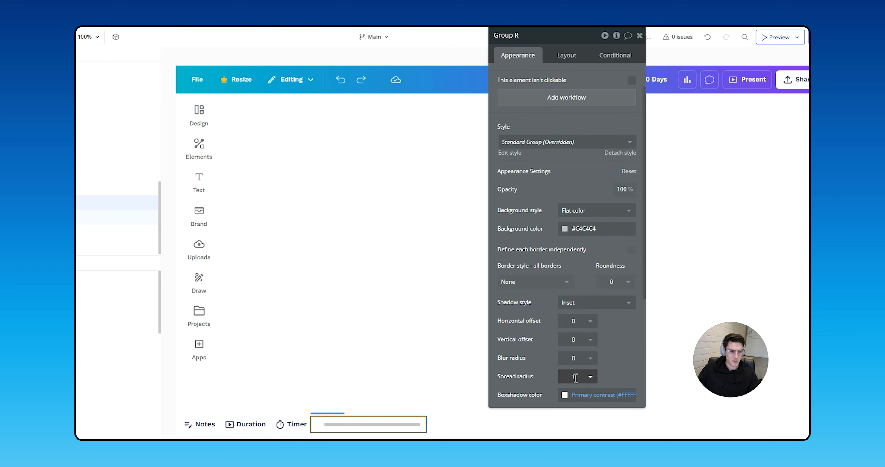
pyautogui.write('4')
pyautogui.doubleClick(572, 376)
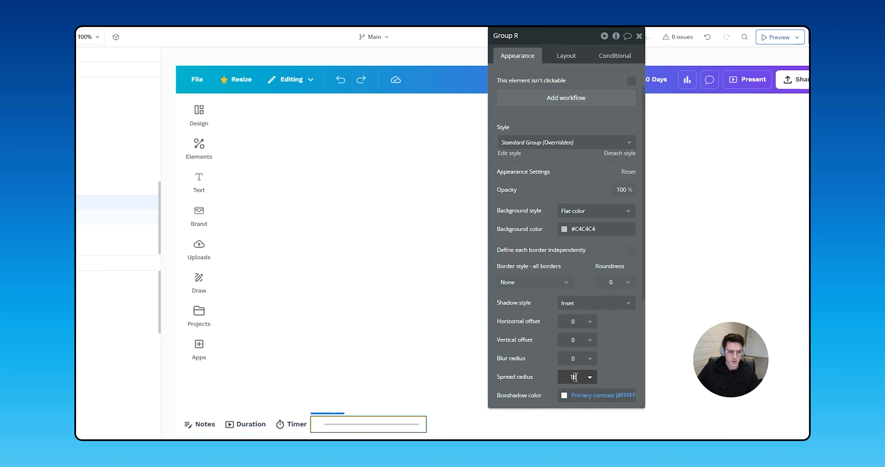
pyautogui.doubleClick(577, 377)
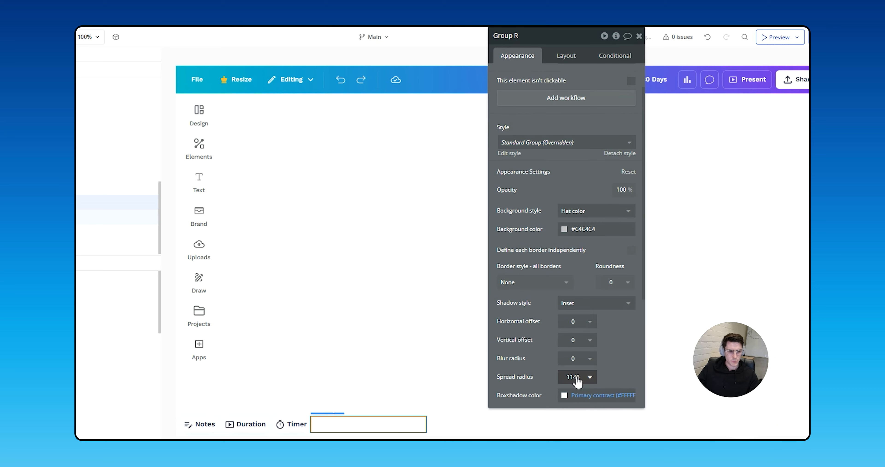
pyautogui.press('Return')
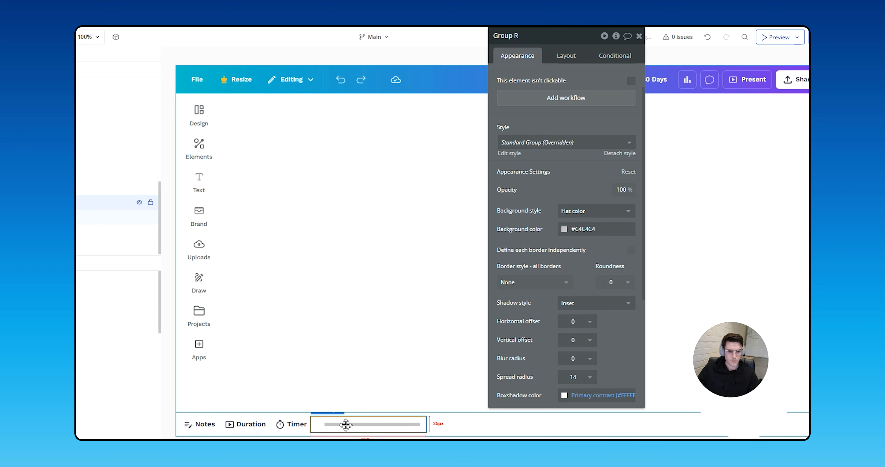
# - Give Drag/dropGroup A a solid border in the Grey color variable at 15% opacity
pyautogui.click(318, 424)
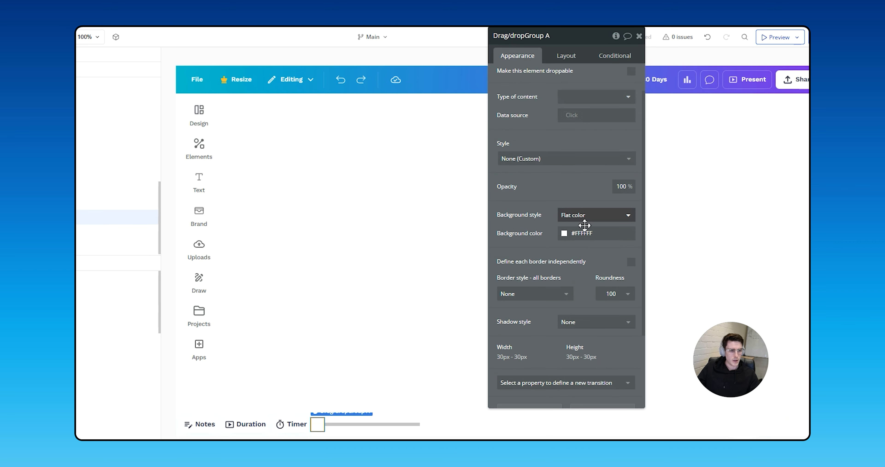
pyautogui.click(554, 286)
pyautogui.click(524, 331)
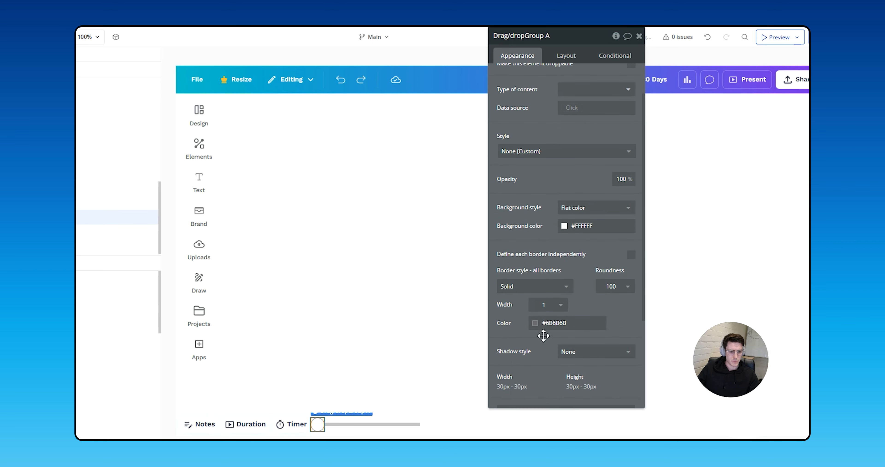
pyautogui.click(556, 323)
pyautogui.click(581, 447)
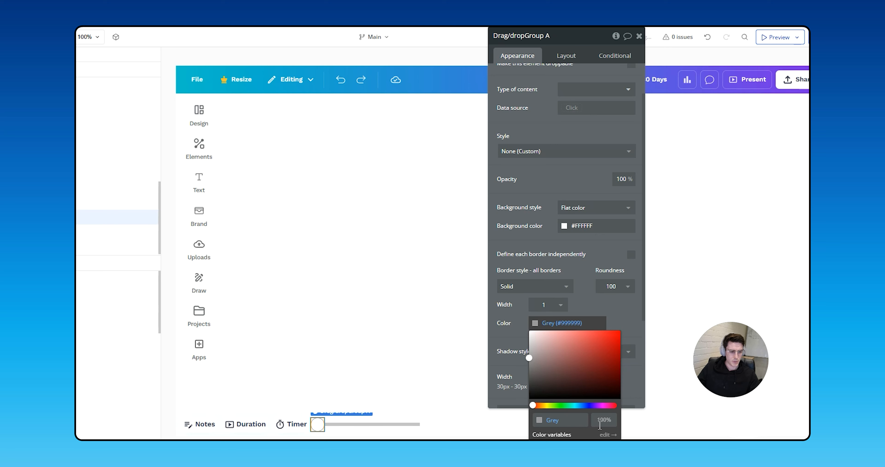
pyautogui.write('15')
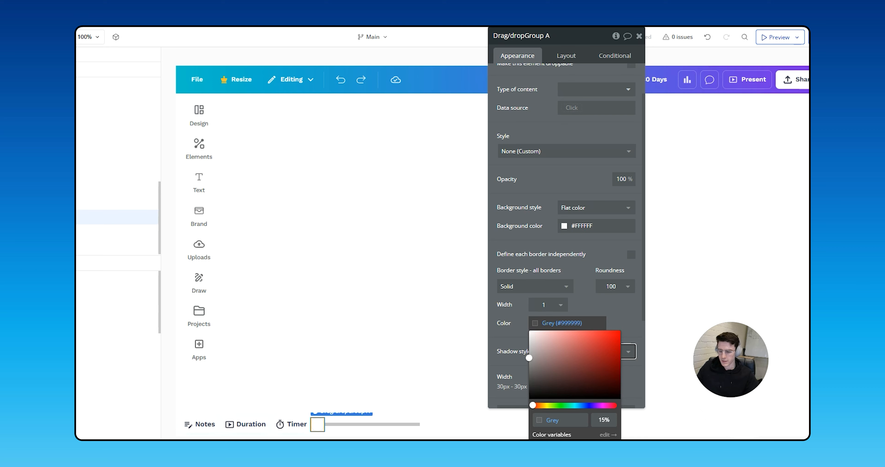
# - Set Drag/dropGroup A's minimum and maximum width to 25 px
pyautogui.click(564, 57)
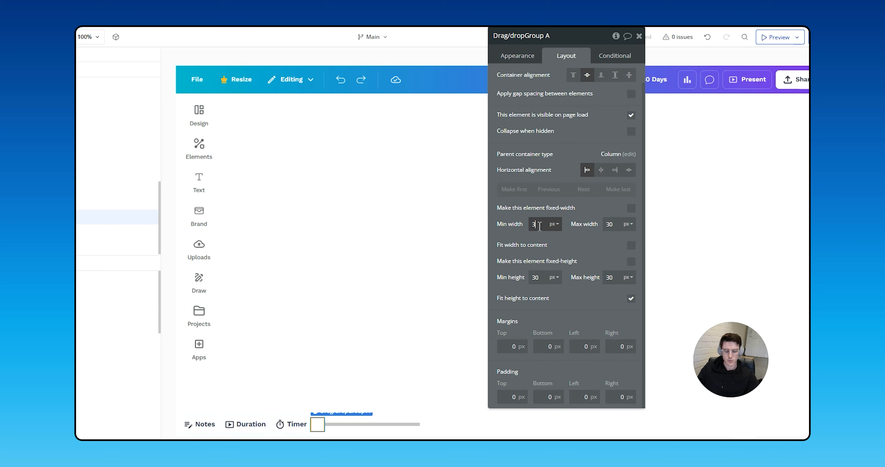
pyautogui.press('BackSpace')
pyautogui.write('25')
pyautogui.click(612, 226)
pyautogui.press('BackSpace')
pyautogui.press('BackSpace')
pyautogui.write('25')
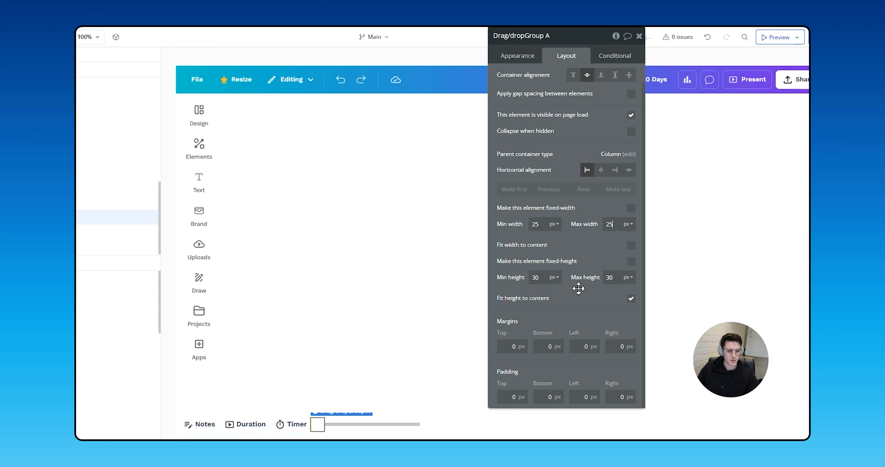
# - Set Drag/dropGroup A's minimum and maximum height to 25 px
pyautogui.click(541, 279)
pyautogui.press('BackSpace')
pyautogui.press('BackSpace')
pyautogui.write('25')
pyautogui.click(605, 278)
pyautogui.press('BackSpace')
pyautogui.press('BackSpace')
pyautogui.write('25')
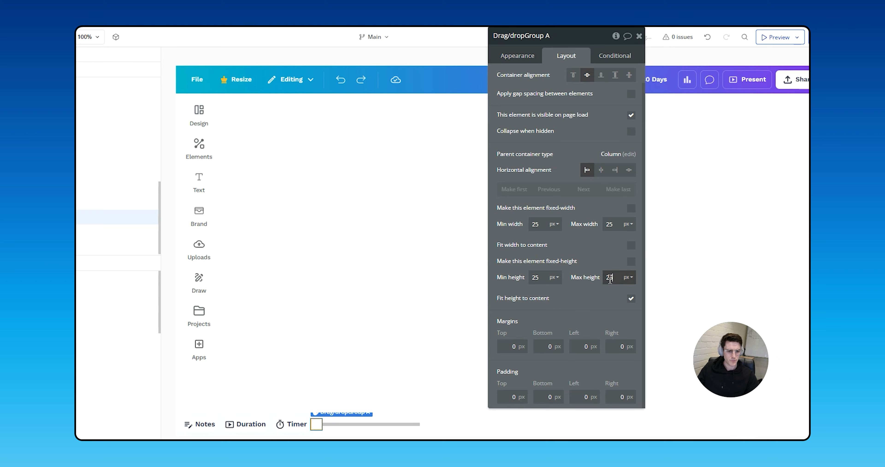
pyautogui.click(517, 56)
pyautogui.click(364, 377)
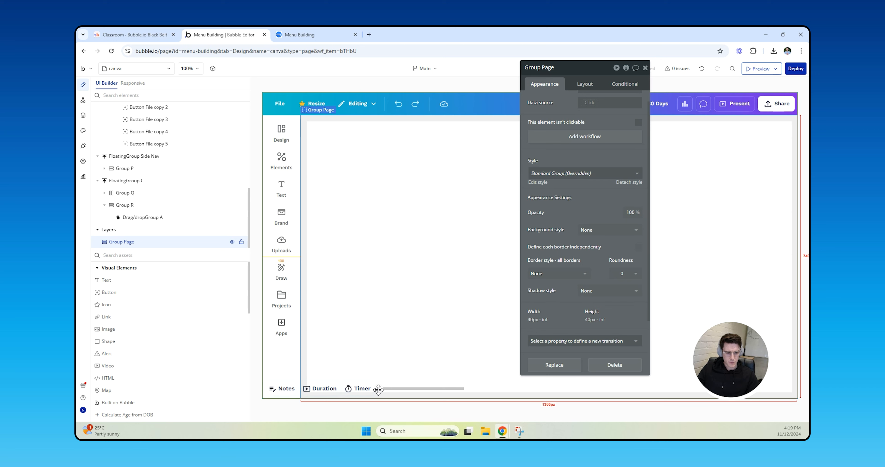
pyautogui.click(140, 217)
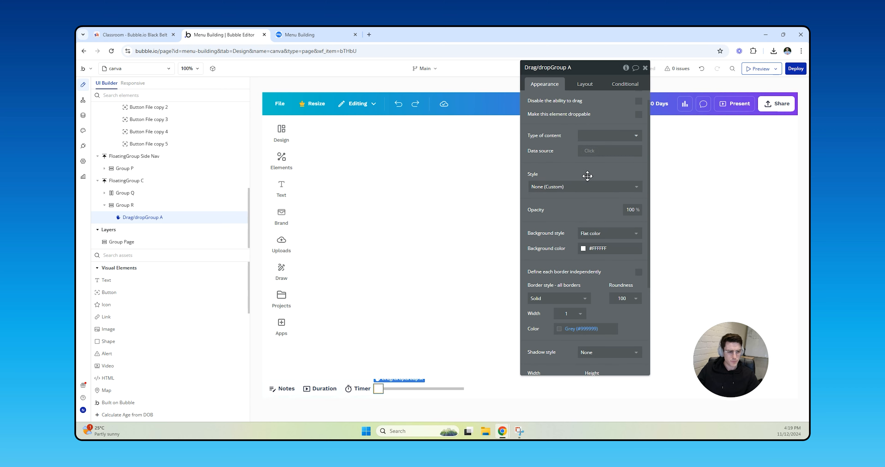
pyautogui.scroll(1, 618, 154)
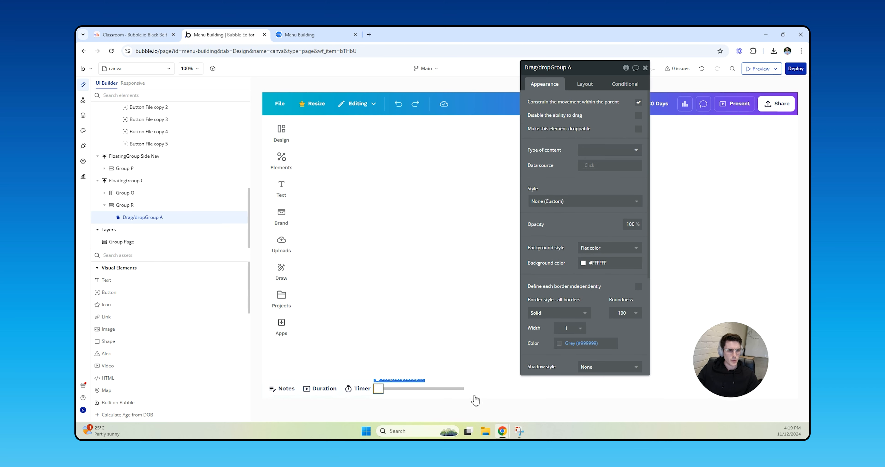
# - Set Group R's minimum height to 0 px
pyautogui.click(400, 391)
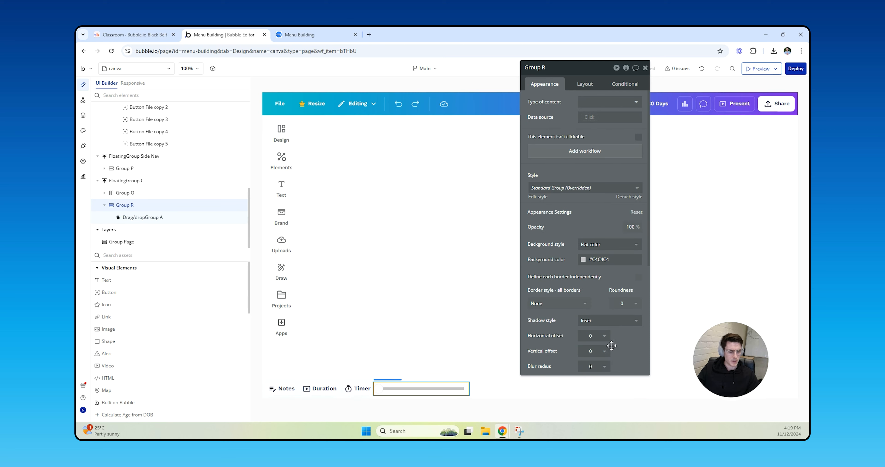
pyautogui.click(585, 85)
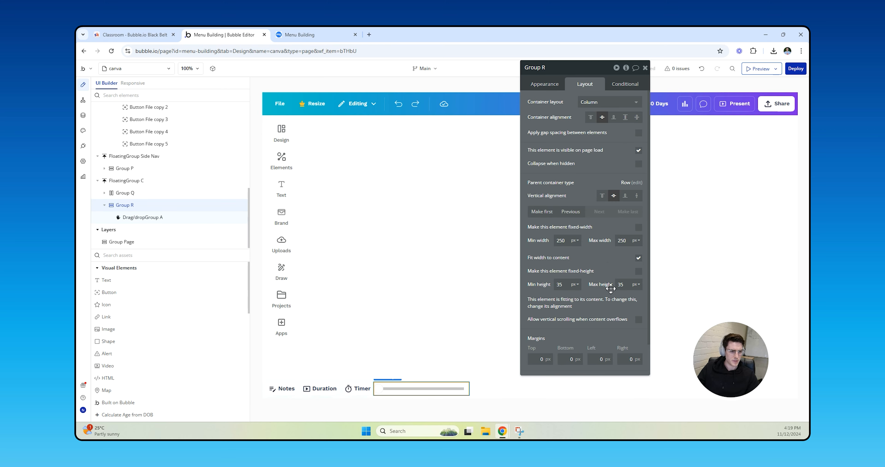
pyautogui.doubleClick(567, 285)
pyautogui.write('0')
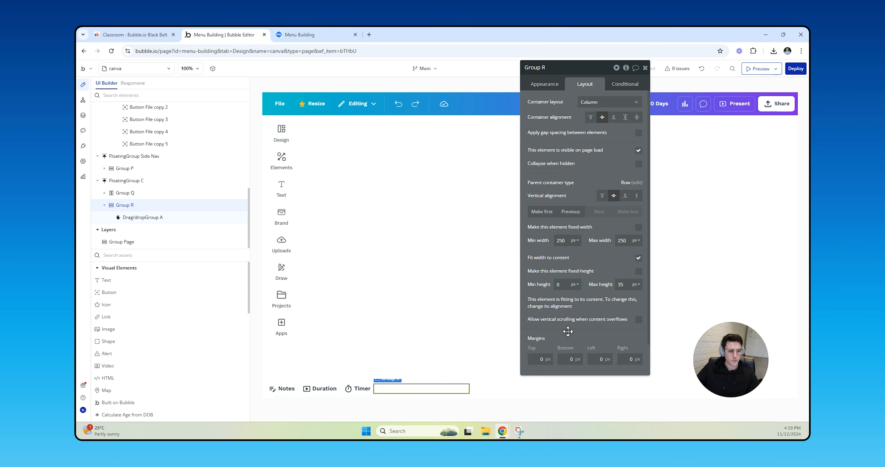
# - Try Group R's inset shadow spread radius at 8 and 9, settling on 10
pyautogui.click(546, 85)
pyautogui.scroll(-2, 591, 322)
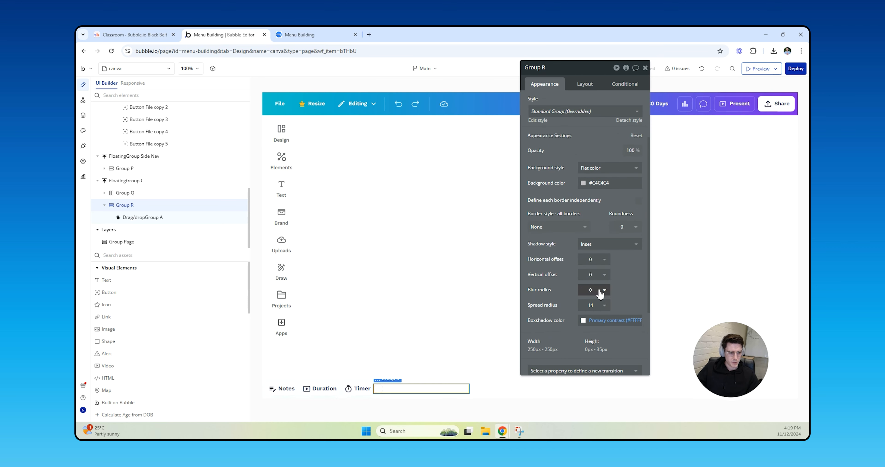
pyautogui.doubleClick(592, 305)
pyautogui.write('8')
pyautogui.press('Return')
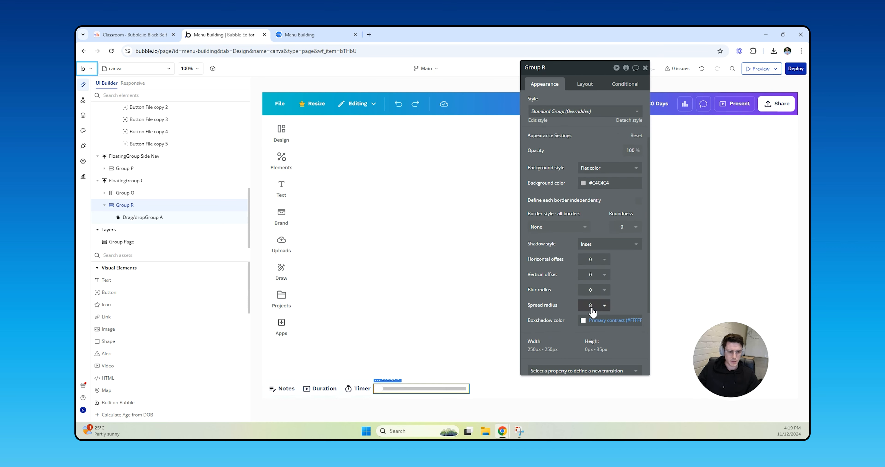
pyautogui.press('Tab')
pyautogui.doubleClick(592, 308)
pyautogui.write('9')
pyautogui.press('Tab')
pyautogui.doubleClick(592, 306)
pyautogui.press('Tab')
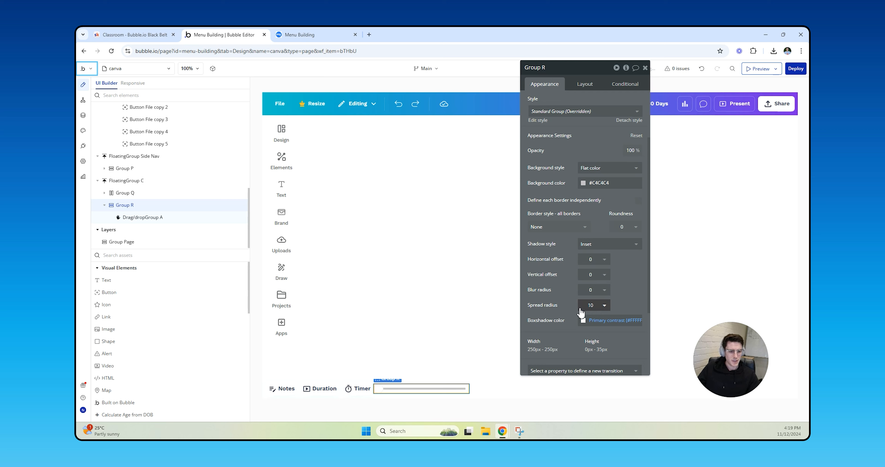
# - Set Group R's background color opacity to 45% and try its inset shadow with blur radius 1 and spread radius 9
pyautogui.click(601, 183)
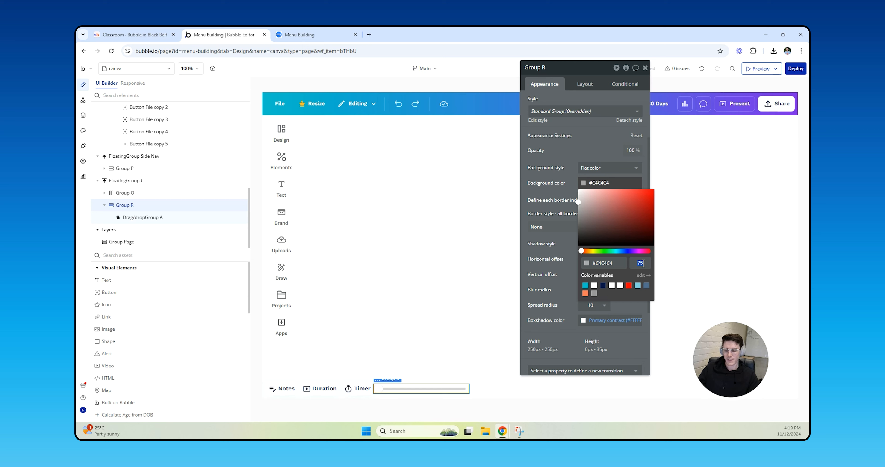
pyautogui.press('Return')
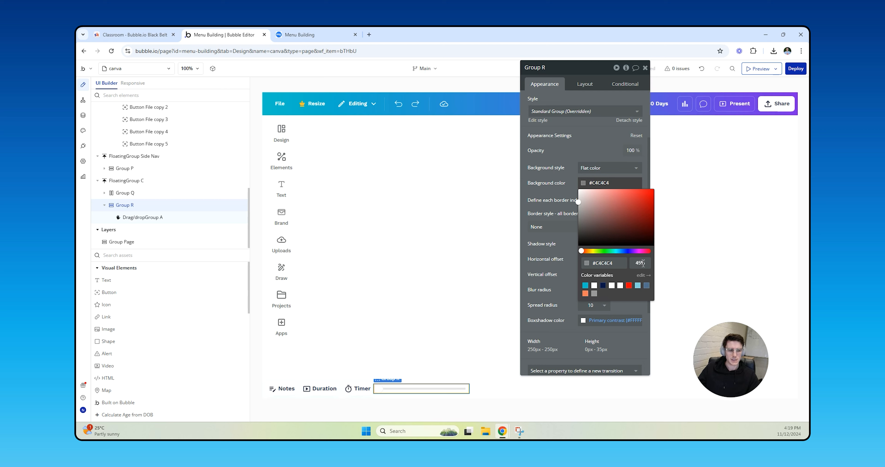
pyautogui.doubleClick(592, 306)
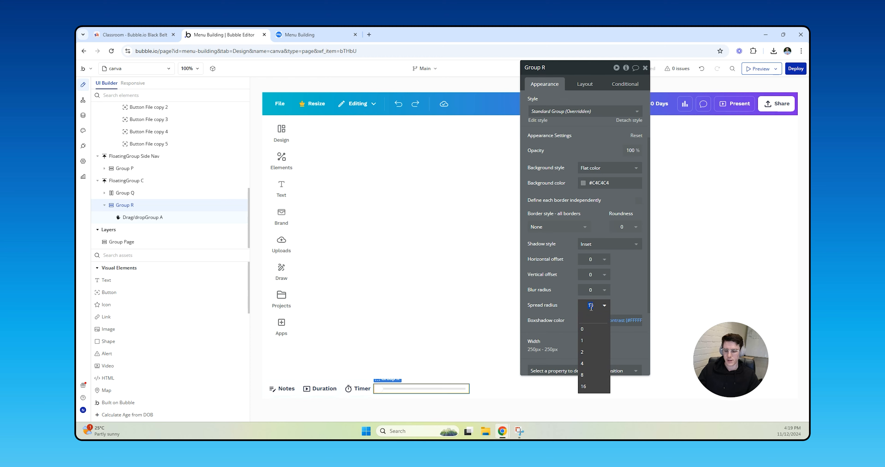
pyautogui.click(589, 291)
pyautogui.click(588, 324)
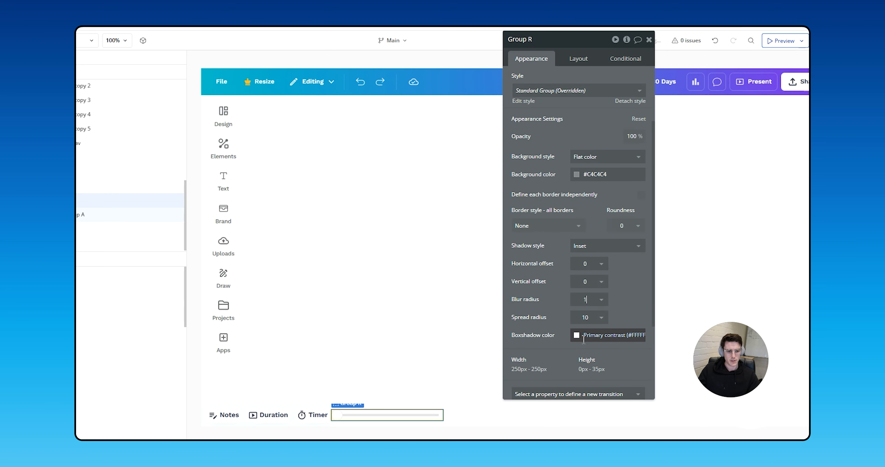
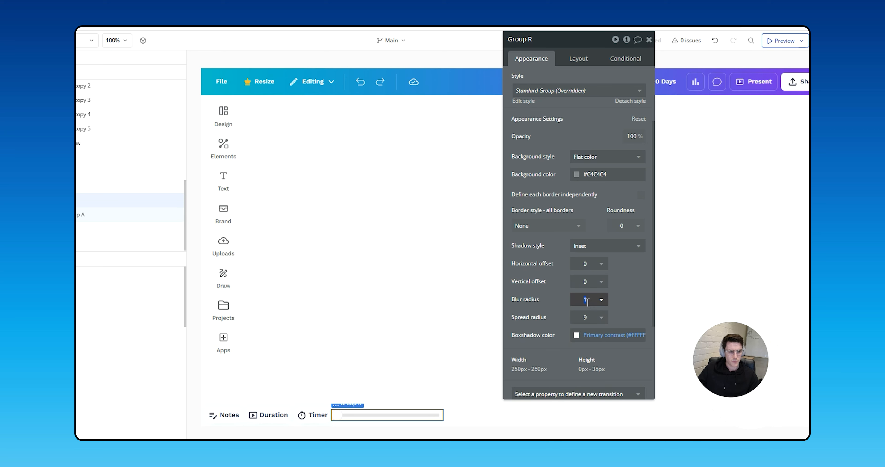
# - Set Group R's inset shadow blur radius to 0 and its spread radius to 11
pyautogui.write('0')
pyautogui.click(586, 317)
pyautogui.write('11')
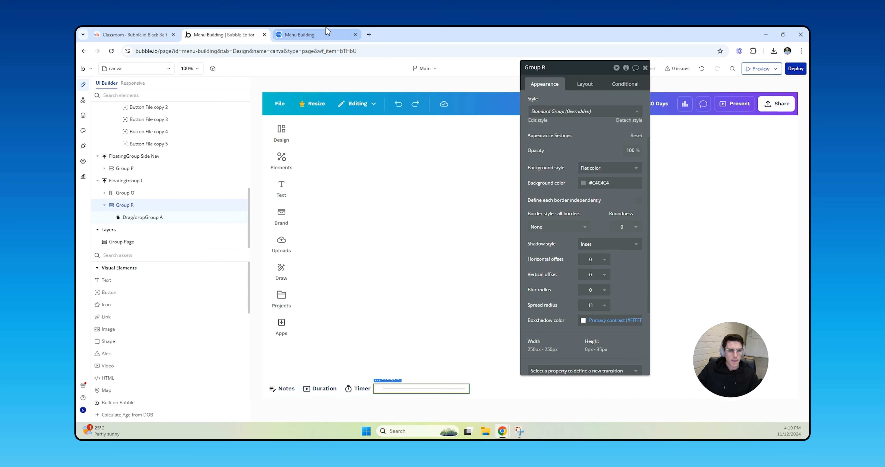
# - Reload the page preview without the debug_mode parameter and test sliding the zoom handle along the track
pyautogui.click(326, 31)
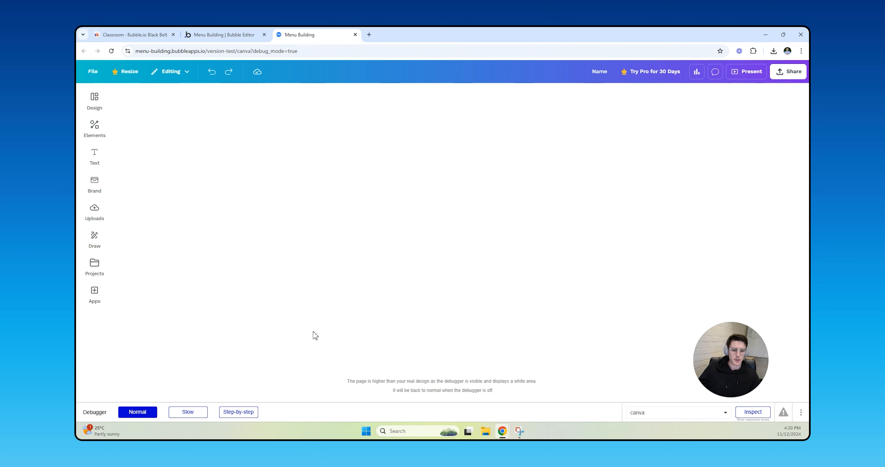
pyautogui.moveTo(252, 51); pyautogui.dragTo(298, 52)
pyautogui.press('BackSpace')
pyautogui.press('Return')
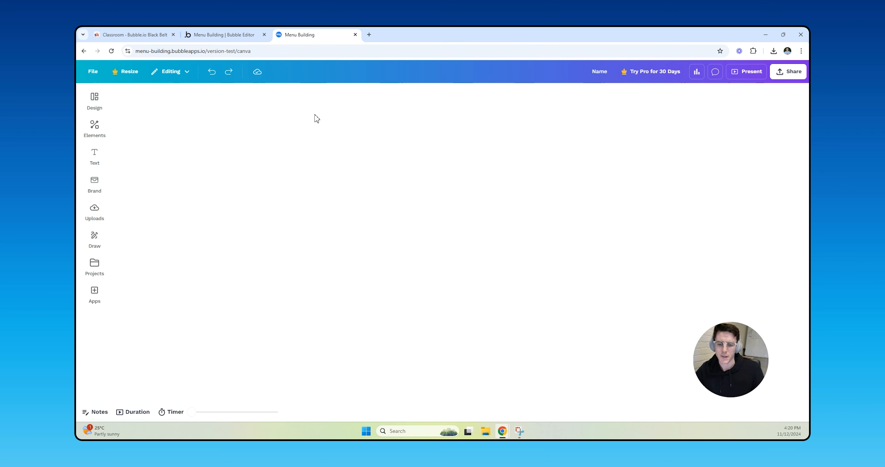
pyautogui.moveTo(269, 415); pyautogui.dragTo(196, 412)
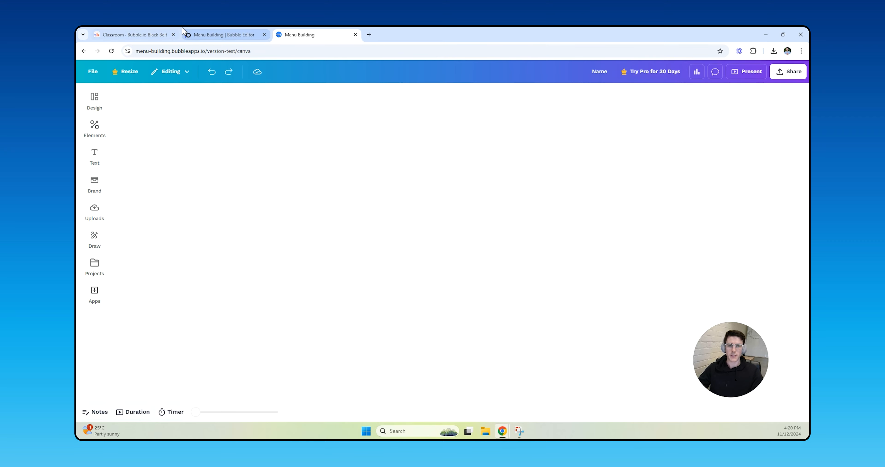
# - Return to the Bubble editor and add a text element after the slider track in the bottom bar
pyautogui.click(184, 33)
pyautogui.click(227, 280)
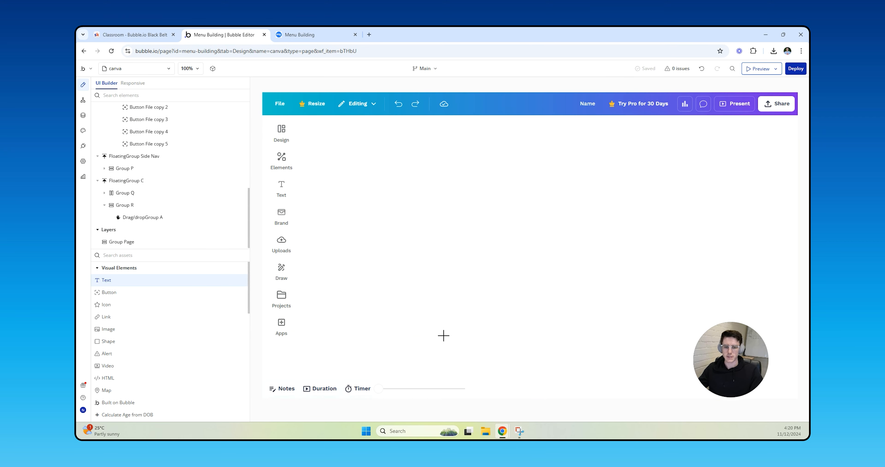
pyautogui.click(488, 391)
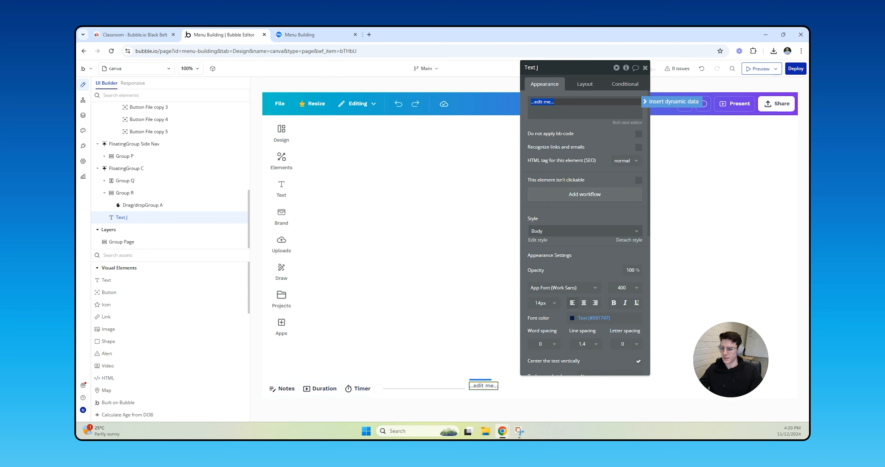
# - Set the new text's font weight to 700 and its font color to the Share button's icon color, #040B22
pyautogui.click(624, 288)
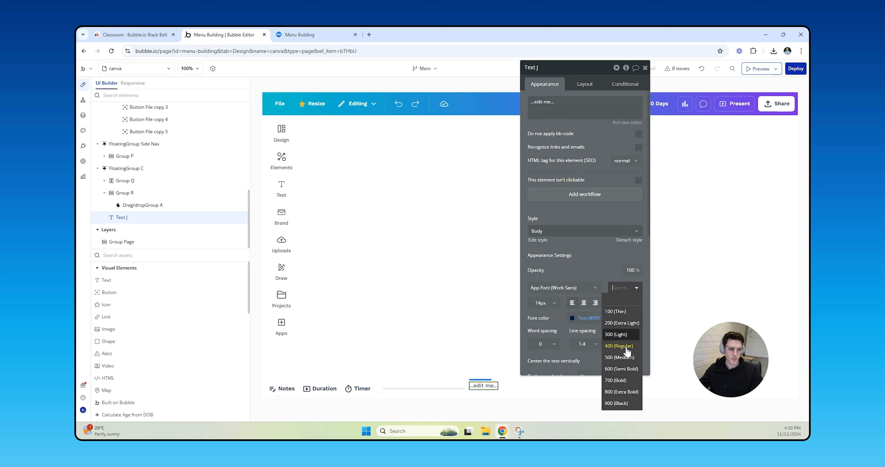
pyautogui.click(618, 380)
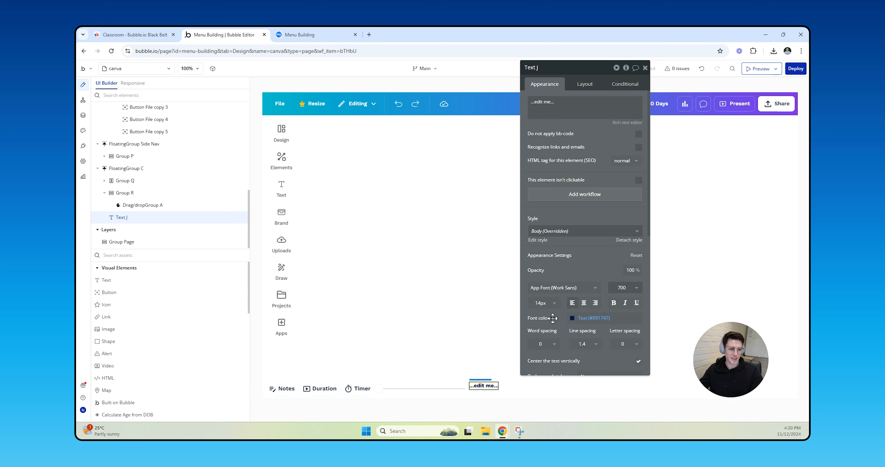
pyautogui.click(584, 318)
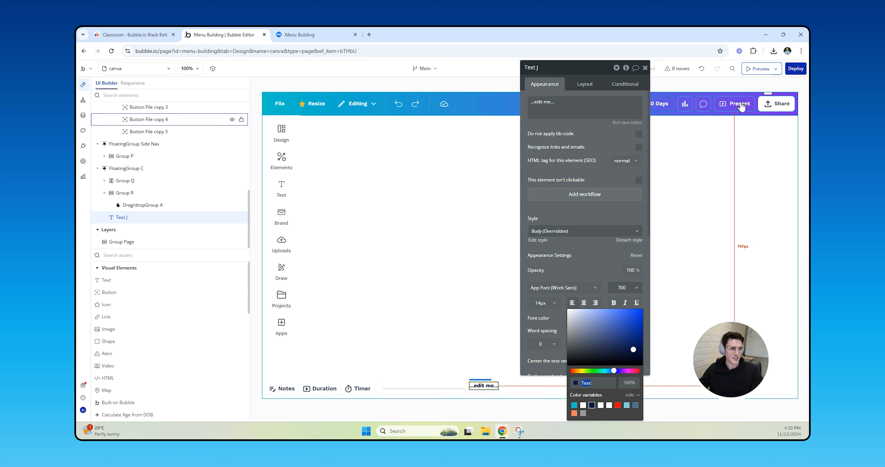
pyautogui.click(769, 104)
pyautogui.click(601, 265)
pyautogui.hotkey('ctrl', 'c')
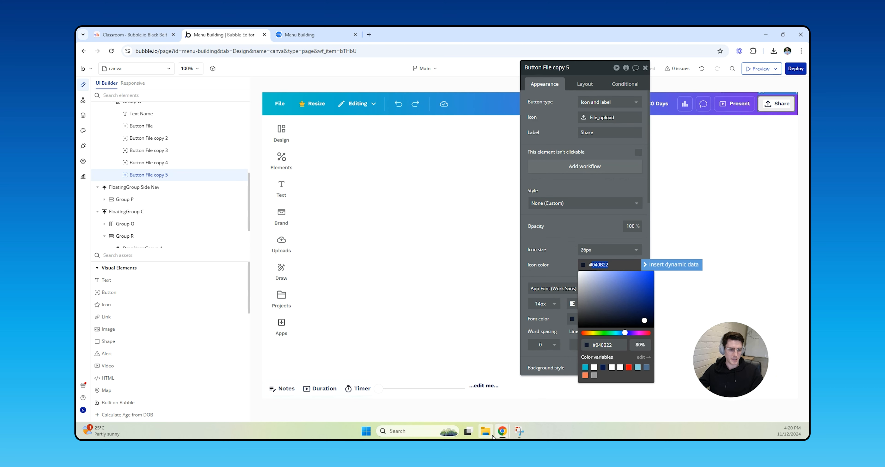
pyautogui.click(483, 385)
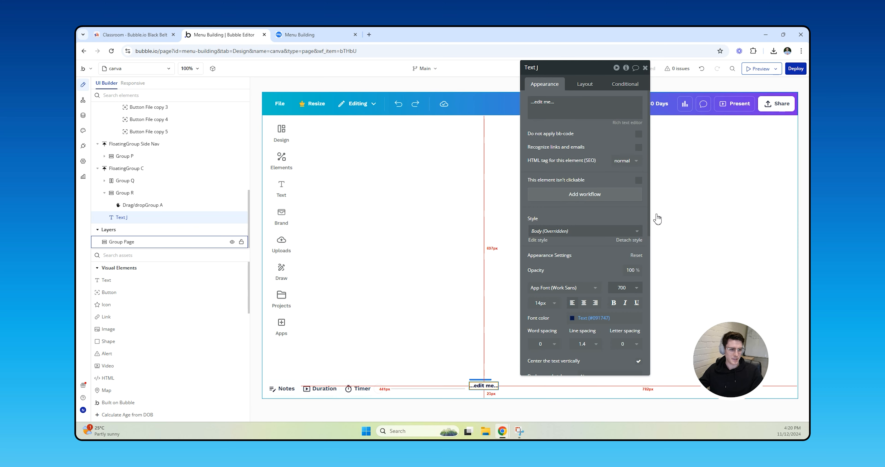
pyautogui.click(593, 317)
pyautogui.hotkey('ctrl', 'v')
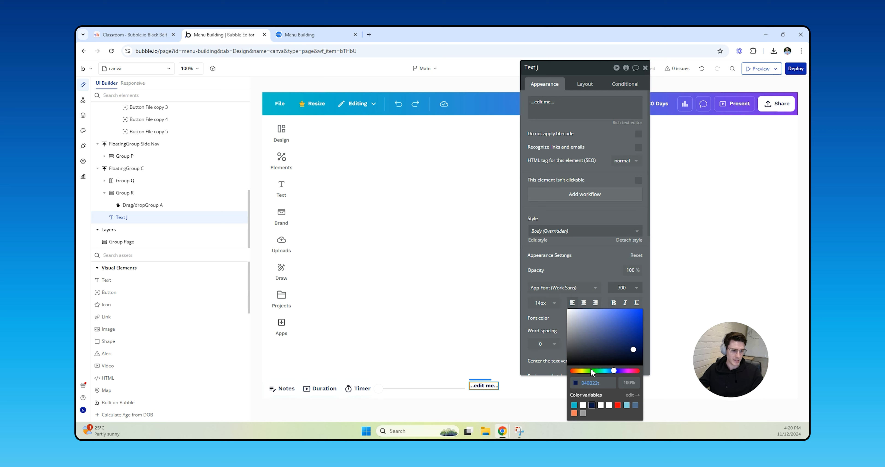
pyautogui.click(549, 325)
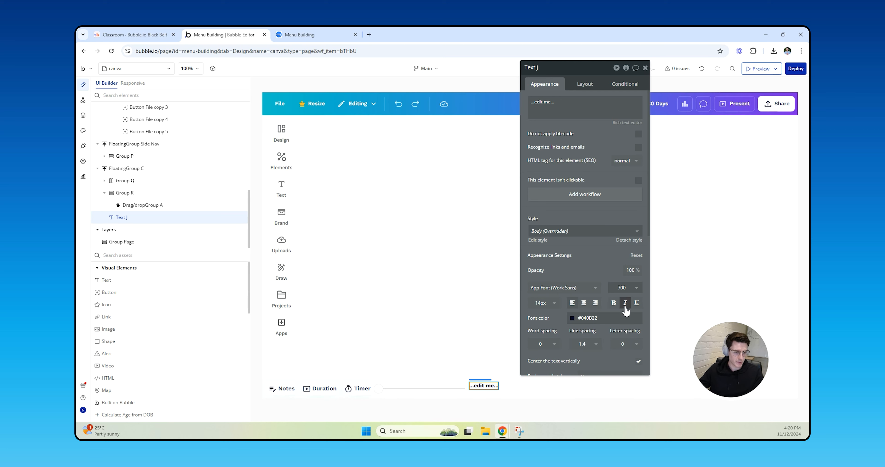
# - Reduce the text's font weight to 600 and center it vertically in the bottom bar's row
pyautogui.click(623, 288)
pyautogui.click(620, 375)
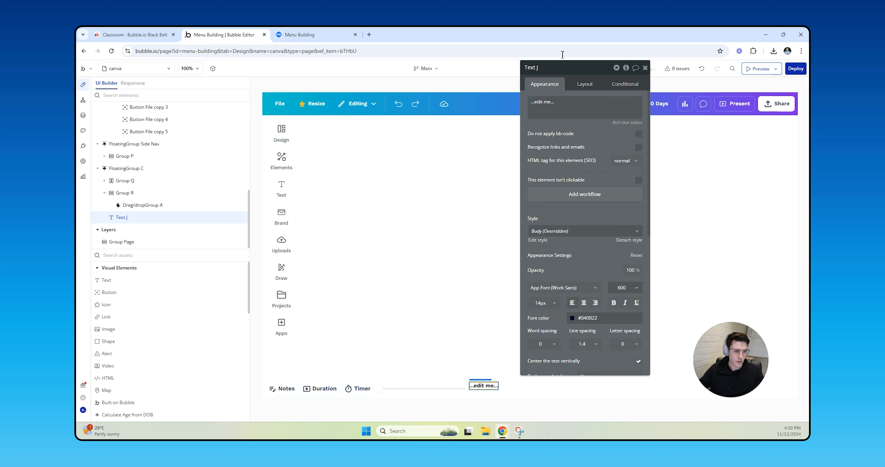
pyautogui.click(586, 85)
pyautogui.click(614, 144)
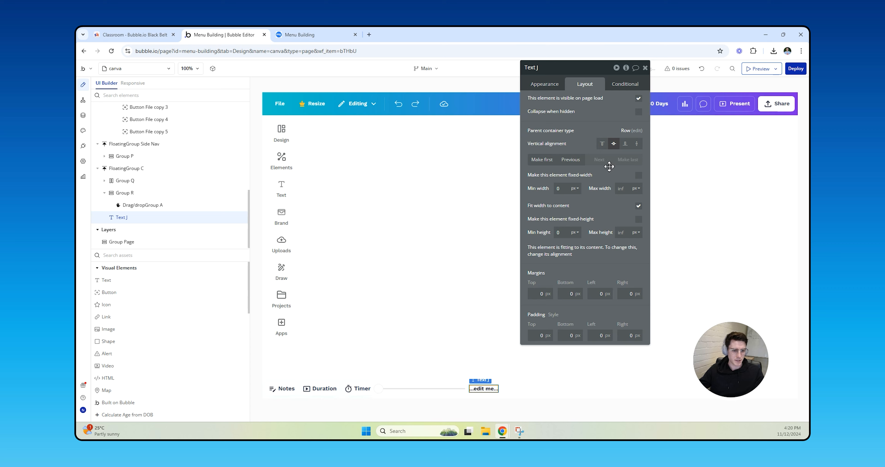
# - Replace the text's default content with a dynamic expression for Drag/dropGroup A's X position
pyautogui.click(547, 85)
pyautogui.click(559, 114)
pyautogui.hotkey('ctrl', 'a')
pyautogui.press('BackSpace')
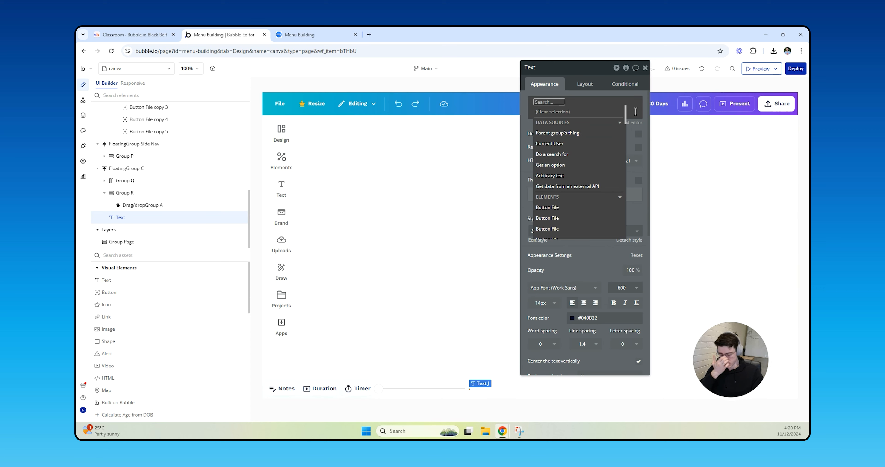
pyautogui.write('group')
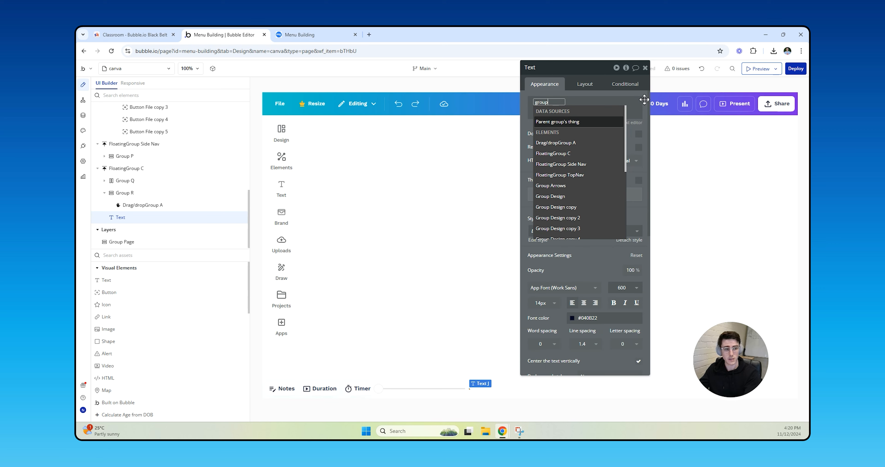
pyautogui.hotkey('ctrl', 'a')
pyautogui.write('drag')
pyautogui.press('Return')
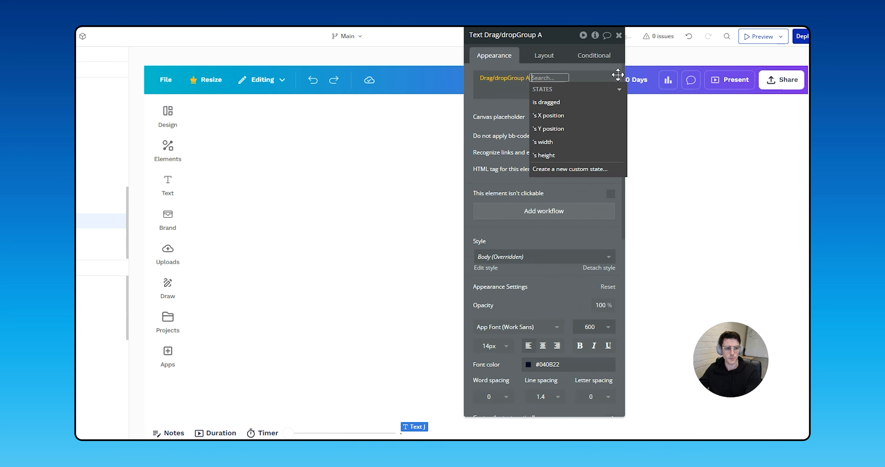
pyautogui.click(589, 117)
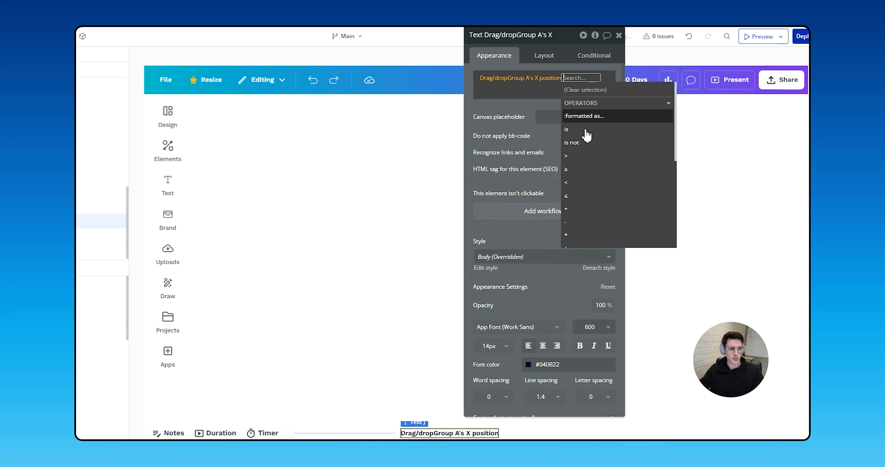
# - Multiply the X position in the expression by 1.867 and round the result to 0 decimals
pyautogui.click(576, 236)
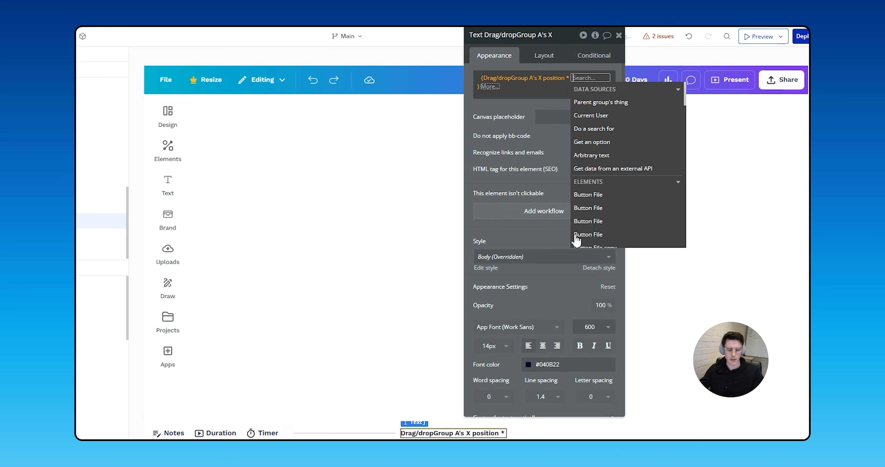
pyautogui.write('1.867')
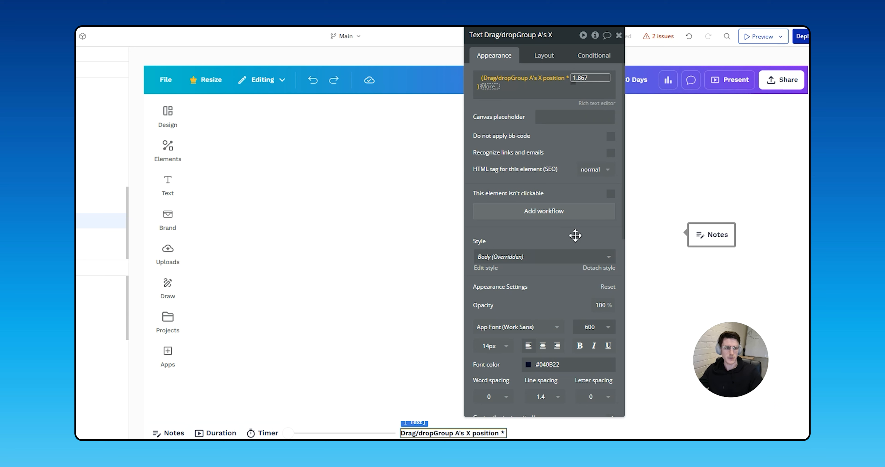
pyautogui.press('Return')
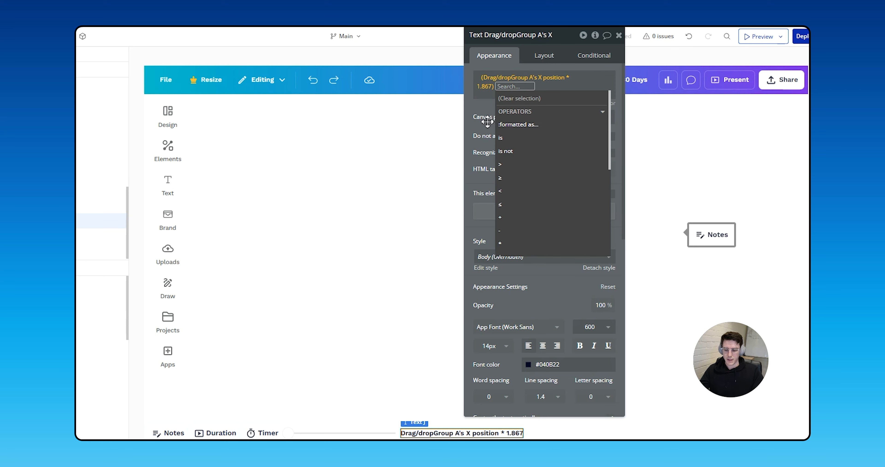
pyautogui.write('ro')
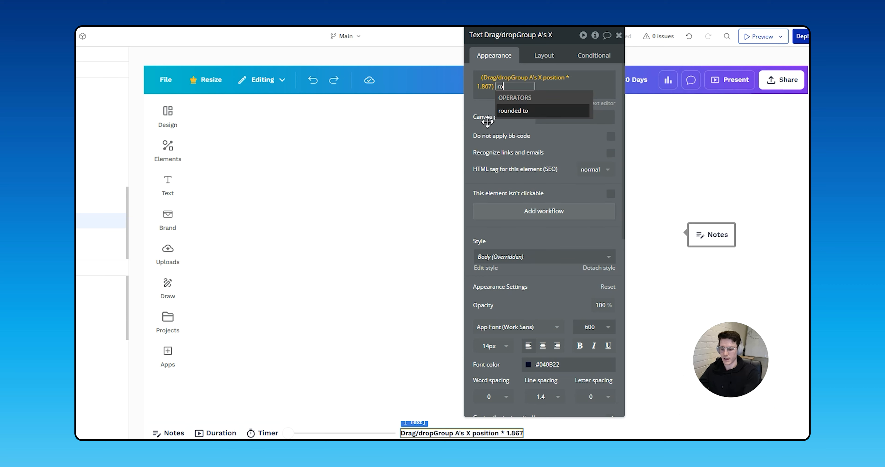
pyautogui.write('und')
pyautogui.press('Return')
pyautogui.write('0')
pyautogui.press('Return')
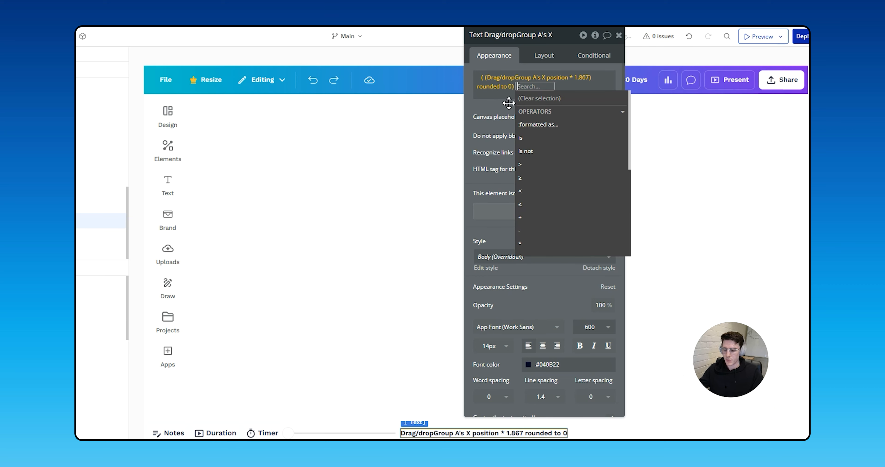
# - Add a % sign directly after the dynamic expression in the text content
pyautogui.press('Escape')
pyautogui.click(530, 82)
pyautogui.click(471, 109)
pyautogui.click(530, 88)
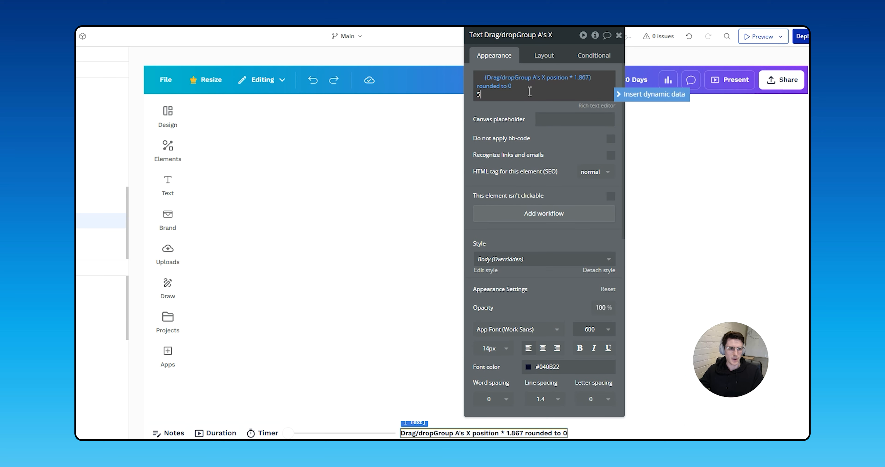
pyautogui.doubleClick(522, 90)
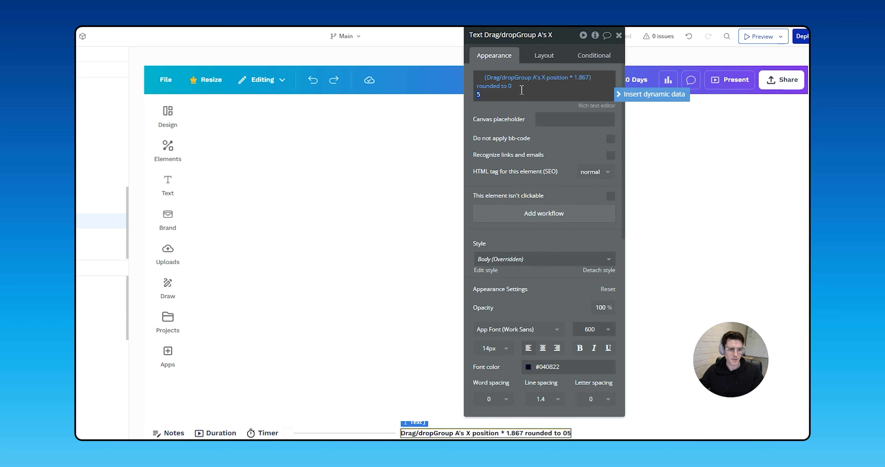
pyautogui.write('5')
pyautogui.press('Tab')
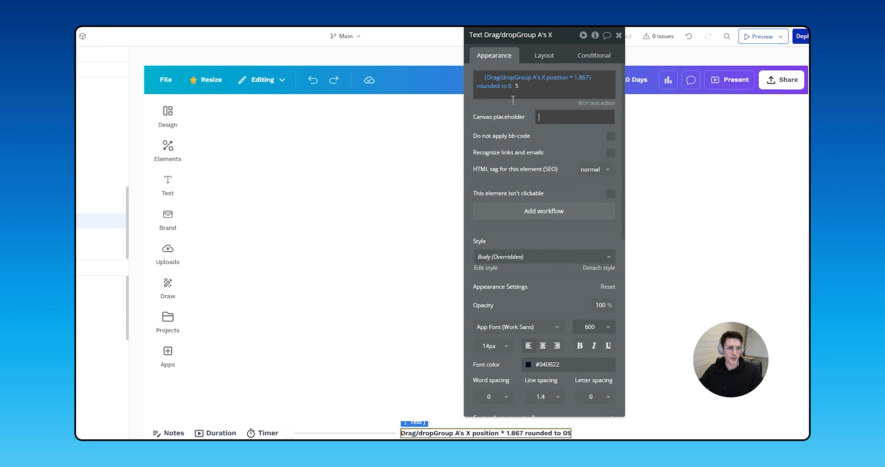
pyautogui.doubleClick(518, 91)
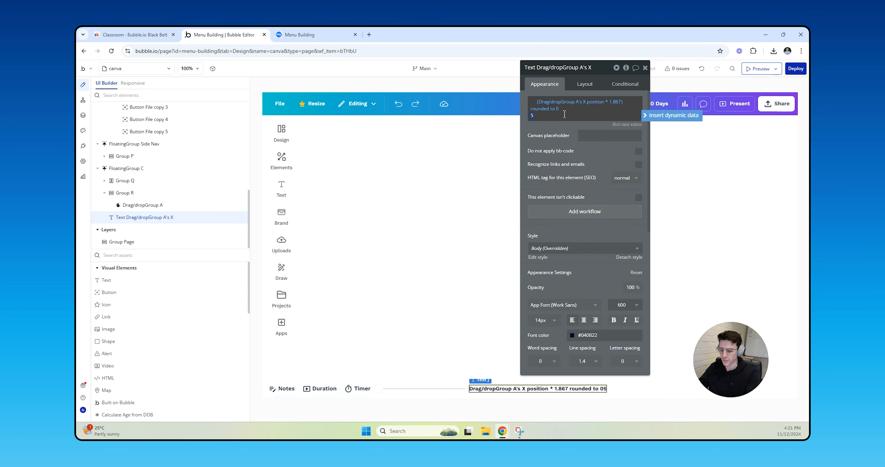
pyautogui.write('%')
pyautogui.press('Tab')
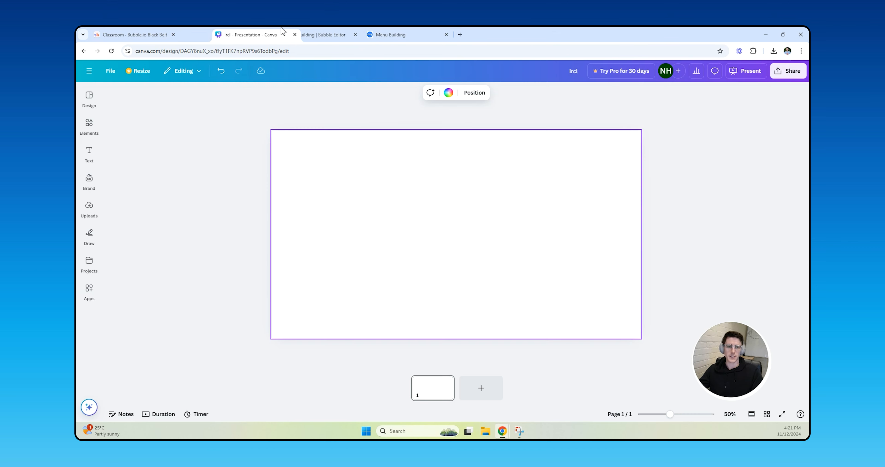
# - Examine the zoom slider in Canva, then slide the handle in the Bubble page preview to compare its percentage text
pyautogui.moveTo(669, 414)
pyautogui.mouseDown()
pyautogui.moveTo(632, 414)
pyautogui.moveTo(711, 414)
pyautogui.moveTo(628, 432)
pyautogui.moveTo(722, 424)
pyautogui.moveTo(642, 415)
pyautogui.moveTo(672, 415)
pyautogui.mouseUp()
pyautogui.click(338, 35)
pyautogui.click(395, 32)
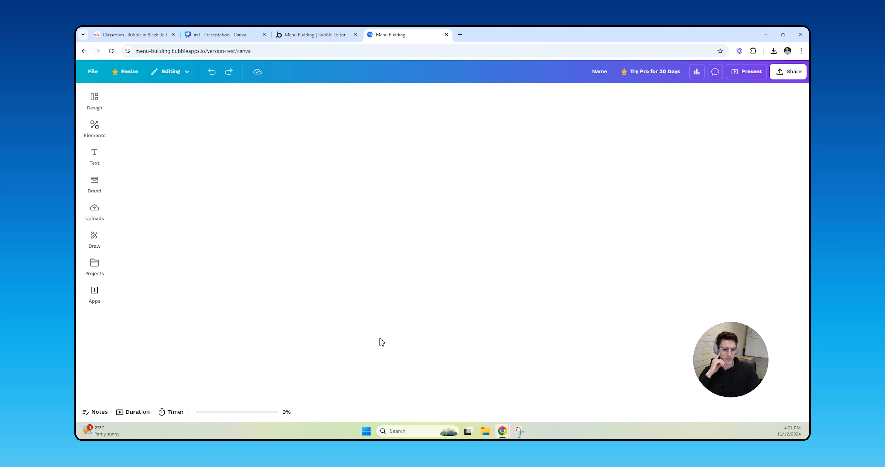
pyautogui.moveTo(191, 415)
pyautogui.mouseDown()
pyautogui.moveTo(267, 428)
pyautogui.moveTo(222, 411)
pyautogui.moveTo(178, 412)
pyautogui.moveTo(297, 414)
pyautogui.moveTo(198, 415)
pyautogui.mouseUp()
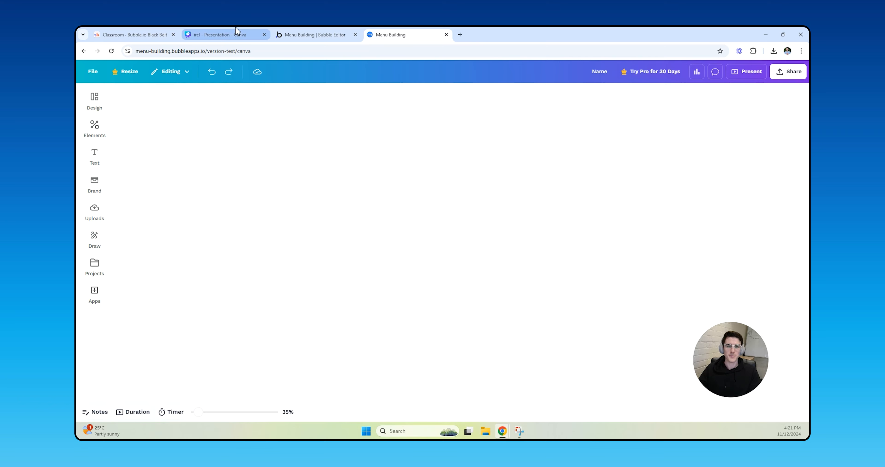
# - Return to the Bubble editor, try changing the expression's multiplier to 1.96, and check the page preview
pyautogui.click(238, 35)
pyautogui.click(274, 33)
pyautogui.click(557, 109)
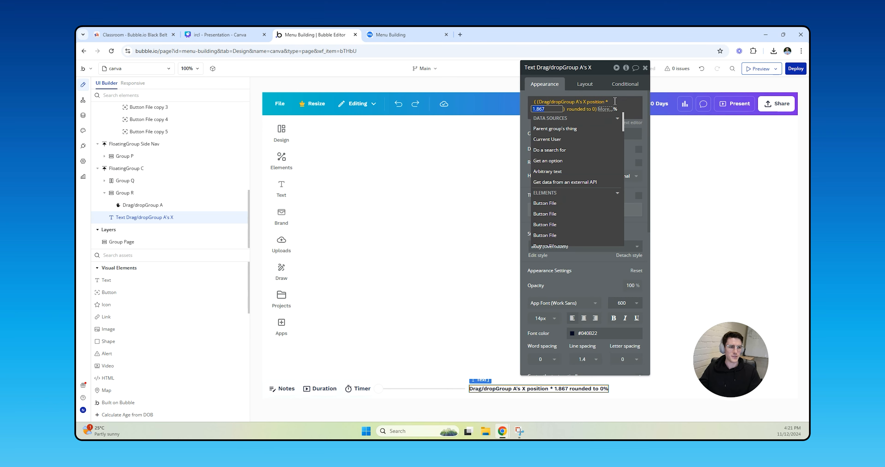
pyautogui.press('BackSpace')
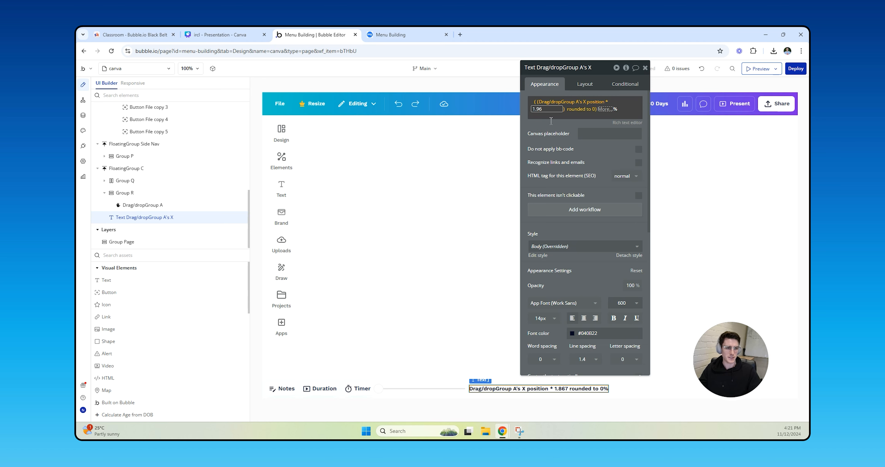
pyautogui.click(392, 34)
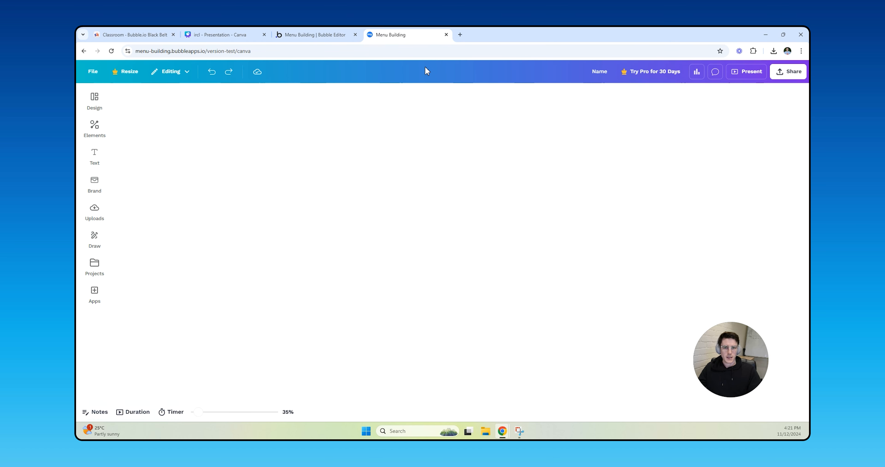
pyautogui.click(314, 33)
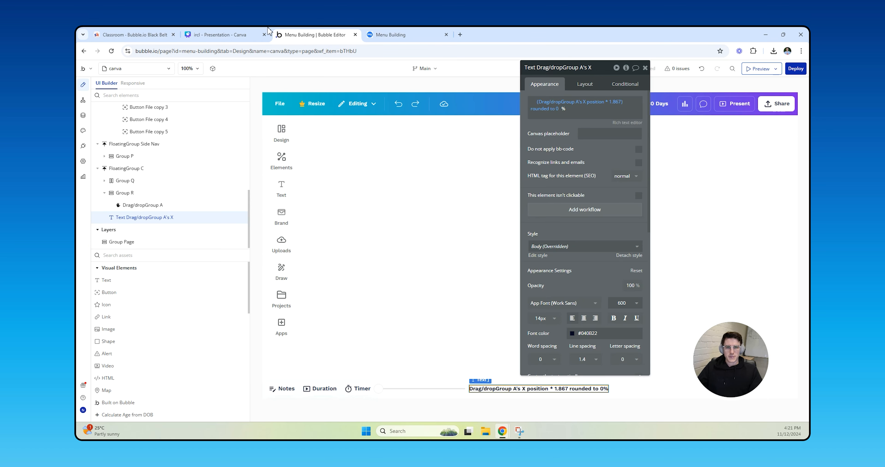
pyautogui.click(377, 31)
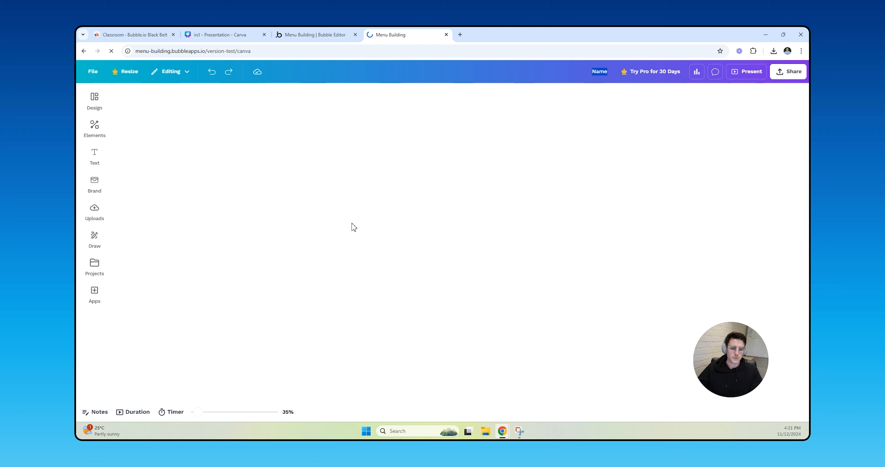
# - Set the expression's multiplier to 1.96 in the Bubble editor and test the handle along the full track in the preview
pyautogui.click(315, 35)
pyautogui.click(615, 101)
pyautogui.write('1.96')
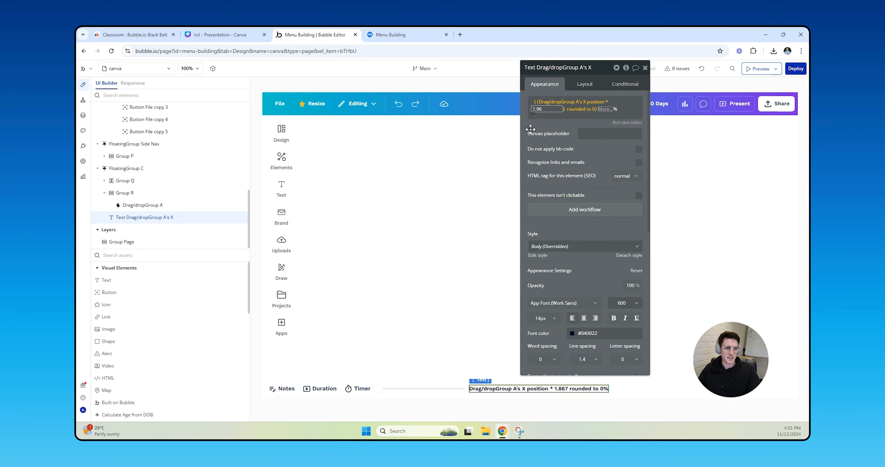
pyautogui.press('Return')
pyautogui.click(391, 35)
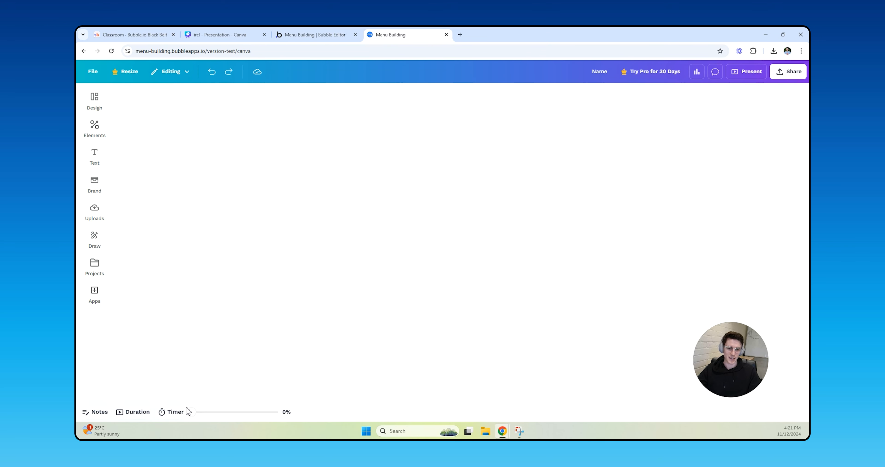
pyautogui.moveTo(202, 417); pyautogui.dragTo(289, 423)
# - Return to the Bubble editor and set the percentage text's canvas placeholder to 44%
pyautogui.click(315, 34)
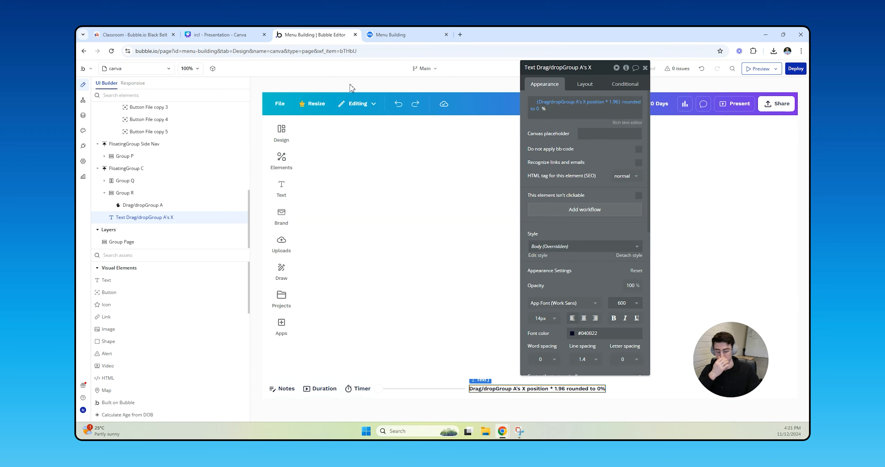
pyautogui.click(618, 134)
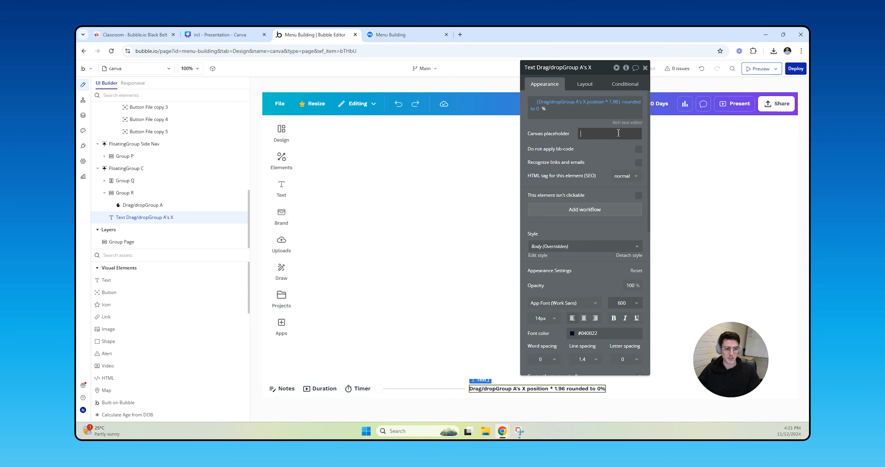
pyautogui.write('44%')
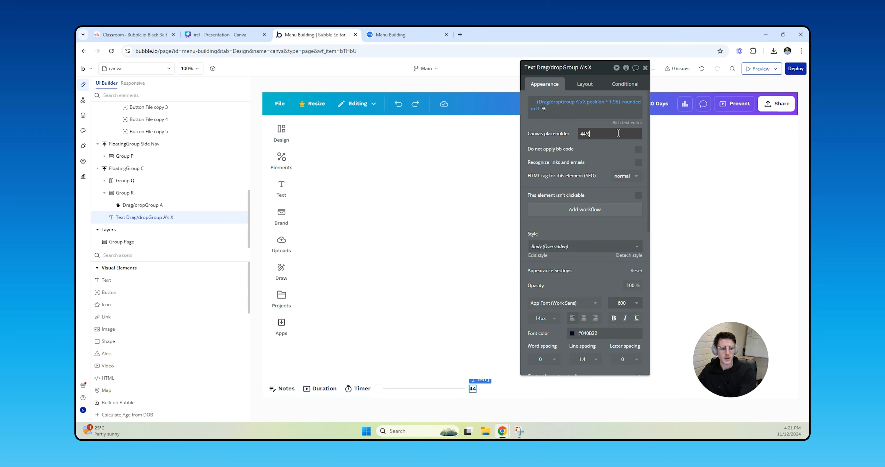
# - Commit the percentage text's placeholder, then group the slider track group and the percentage text in a row container
pyautogui.press('Tab')
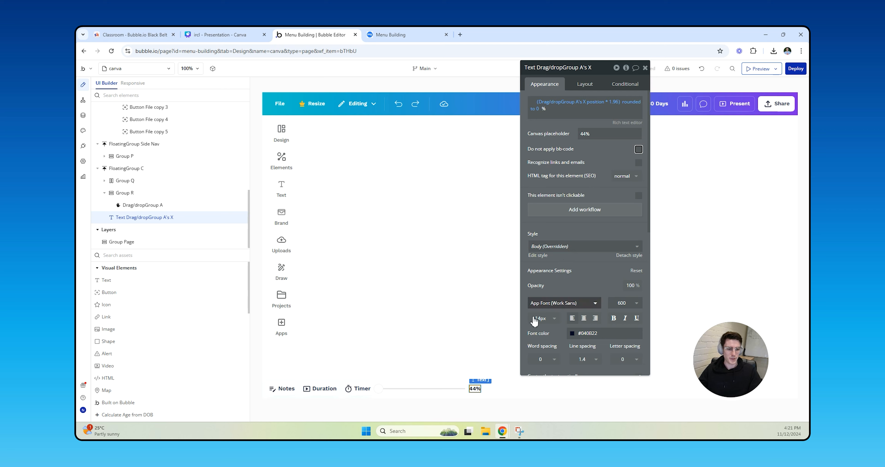
pyautogui.keyDown('shift'); pyautogui.click(435, 393); pyautogui.keyUp('shift')
pyautogui.rightClick(435, 393)
pyautogui.moveTo(469, 315)
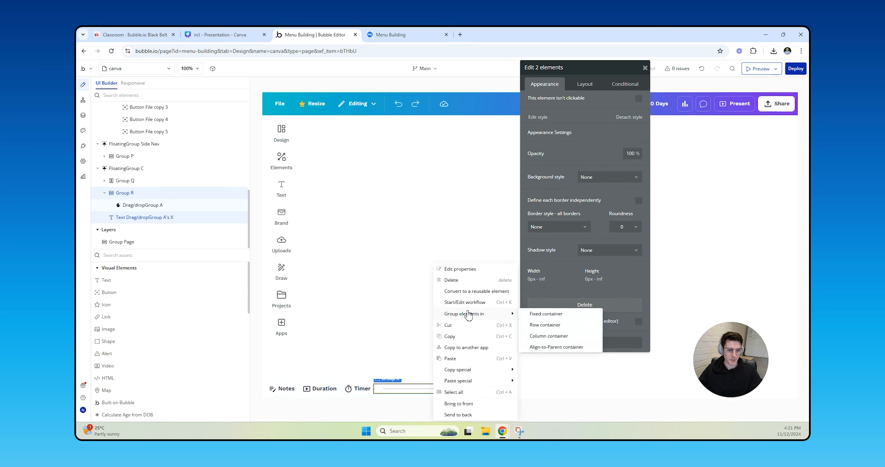
pyautogui.click(544, 326)
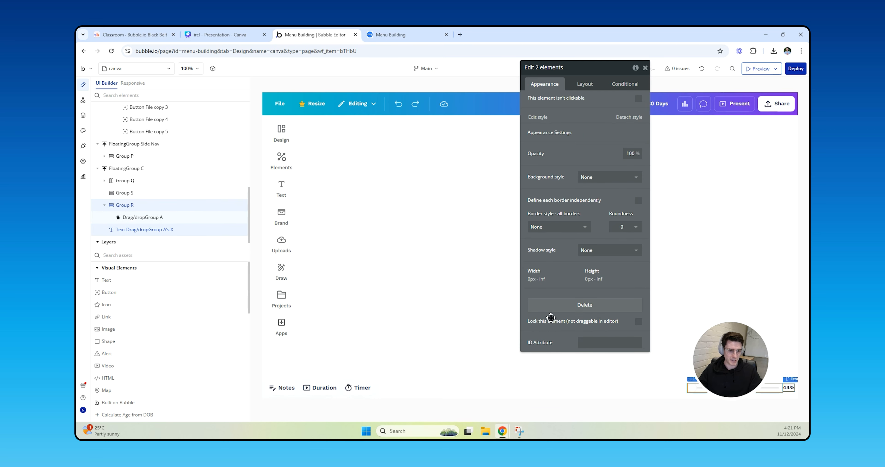
# - Set the new row group's minimum height to 0 and make its width fit its content
pyautogui.click(586, 86)
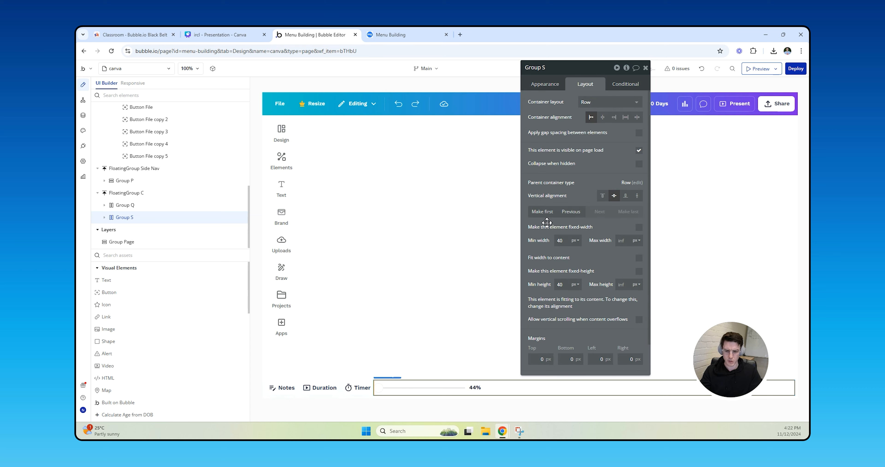
pyautogui.doubleClick(560, 284)
pyautogui.press('BackSpace')
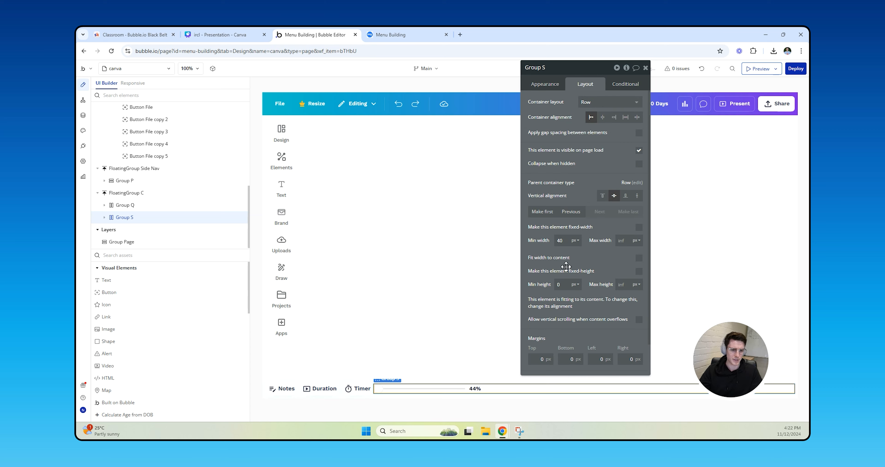
pyautogui.click(638, 258)
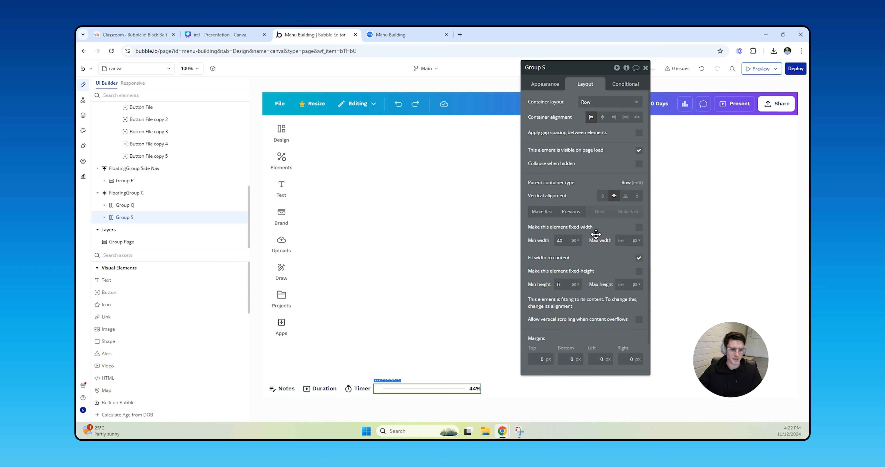
# - Align the bottom bar's container so its two groups sit at opposite ends, and close the Canva presentation page
pyautogui.click(553, 386)
pyautogui.click(636, 117)
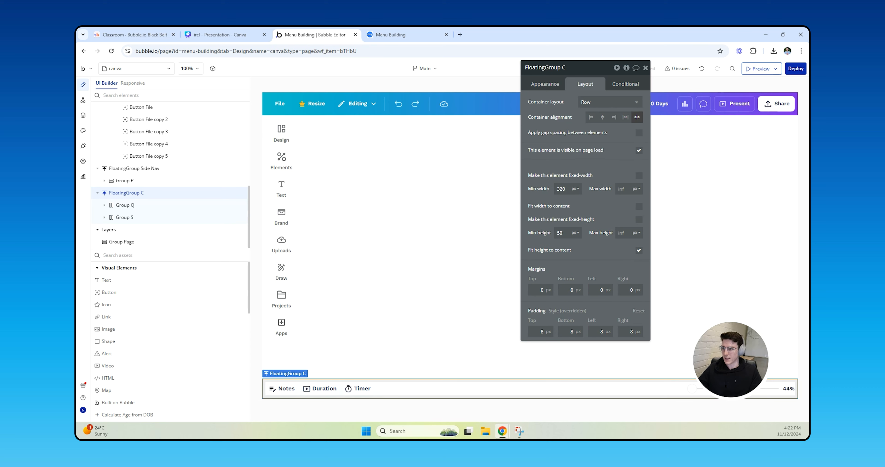
pyautogui.click(264, 34)
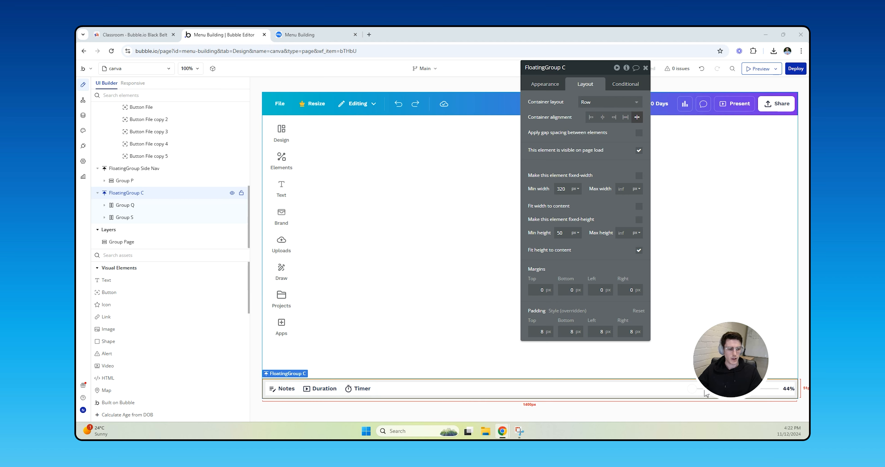
# - Duplicate the Timer button and move the copy out of Group Q directly into FloatingGroup C
pyautogui.click(360, 389)
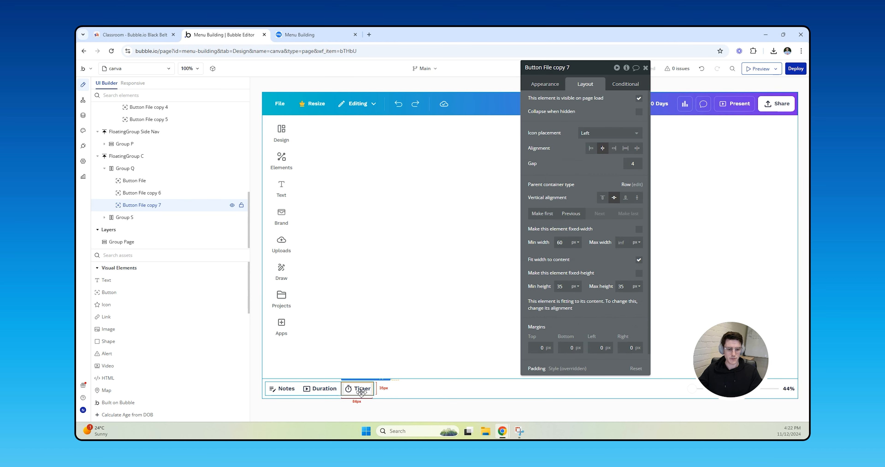
pyautogui.hotkey('ctrl', 'v')
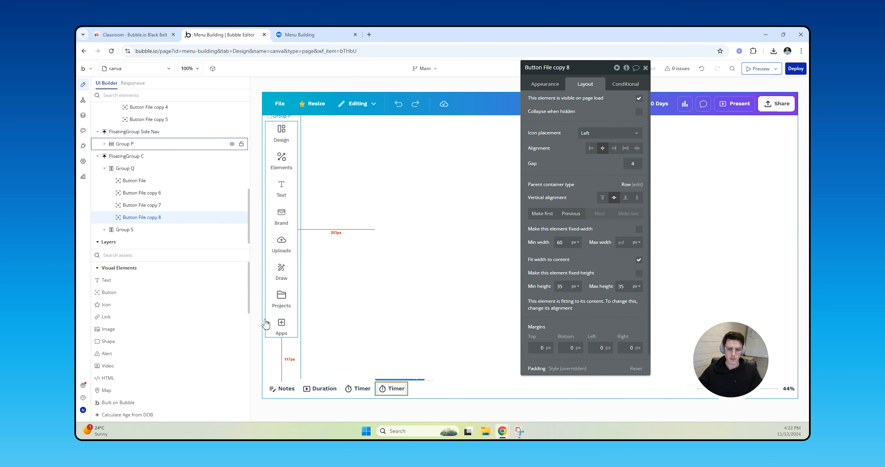
pyautogui.moveTo(139, 216); pyautogui.dragTo(135, 162)
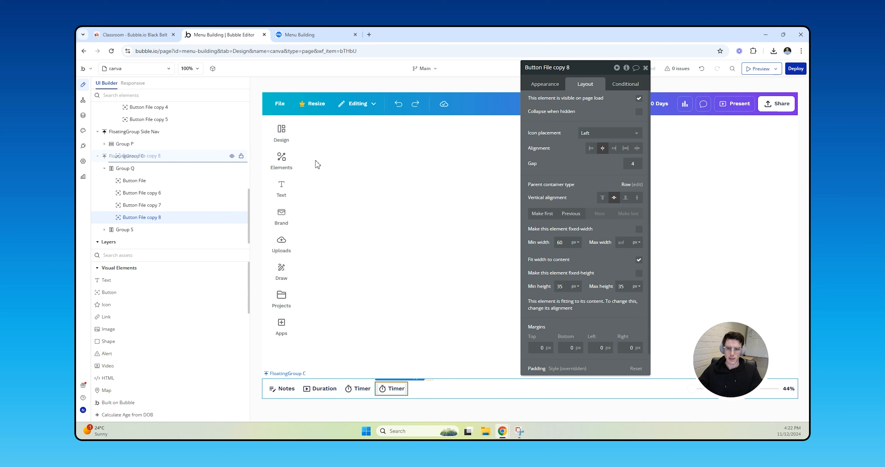
pyautogui.moveTo(317, 164); pyautogui.dragTo(327, 164)
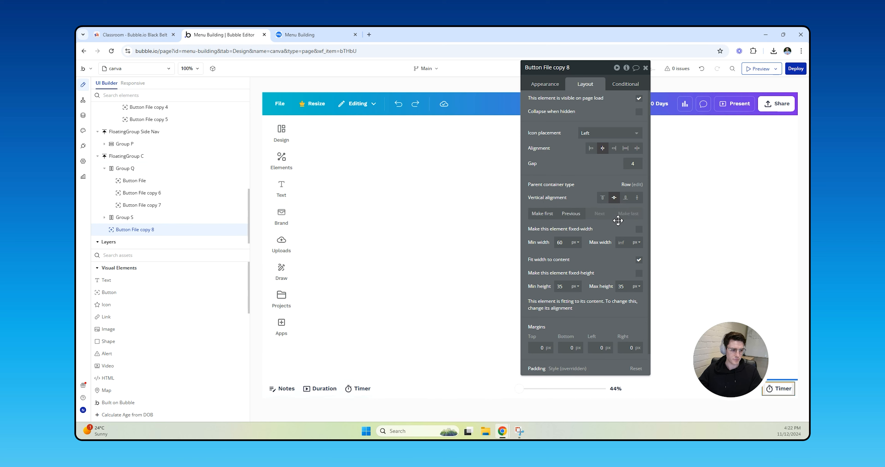
# - Change the copied Timer button to the Icon type and give it the outlined View_day icon
pyautogui.click(555, 85)
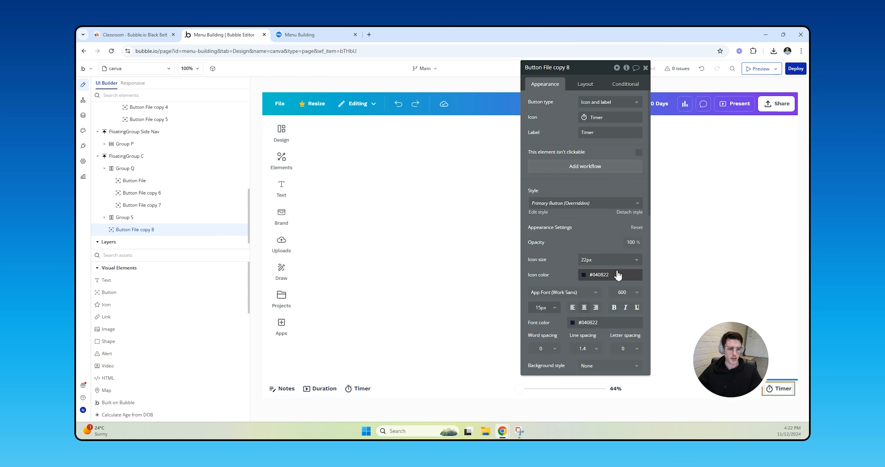
pyautogui.click(601, 104)
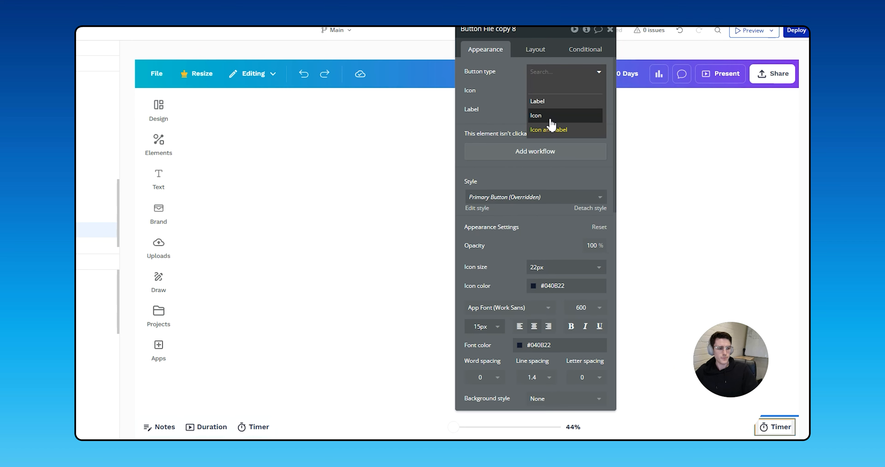
pyautogui.click(551, 118)
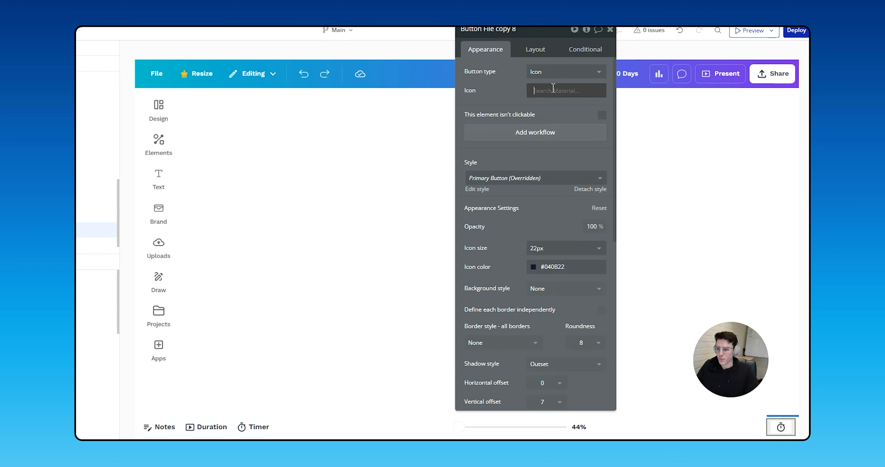
pyautogui.click(553, 90)
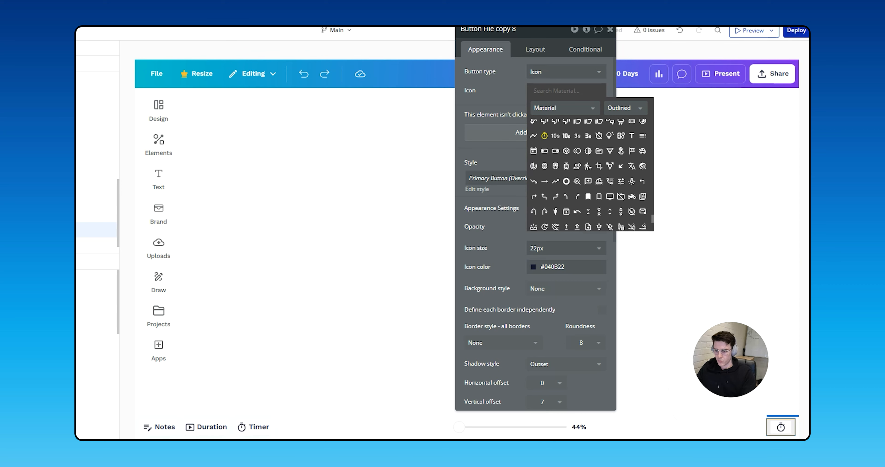
pyautogui.write('view')
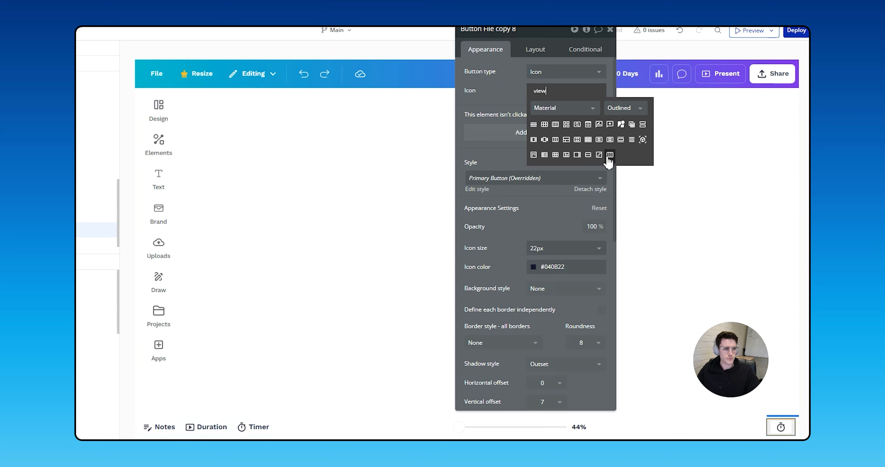
pyautogui.click(620, 139)
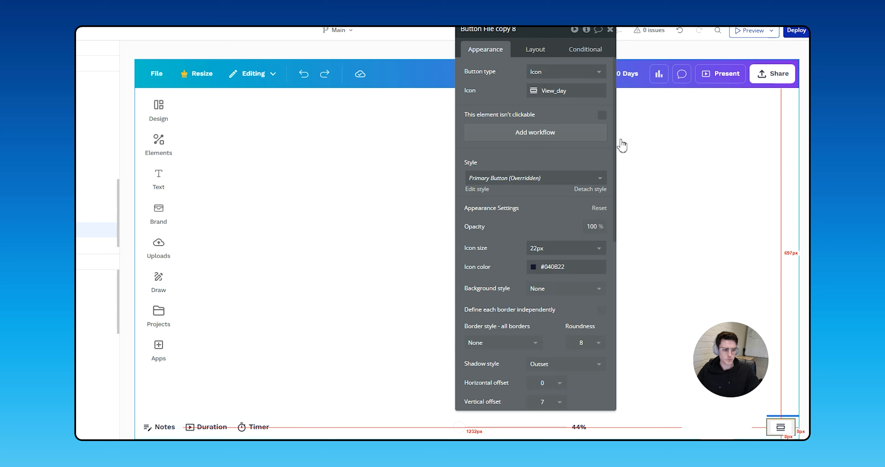
# - Set the View_day button's minimum and maximum width and its minimum and maximum height to 40 px
pyautogui.click(535, 50)
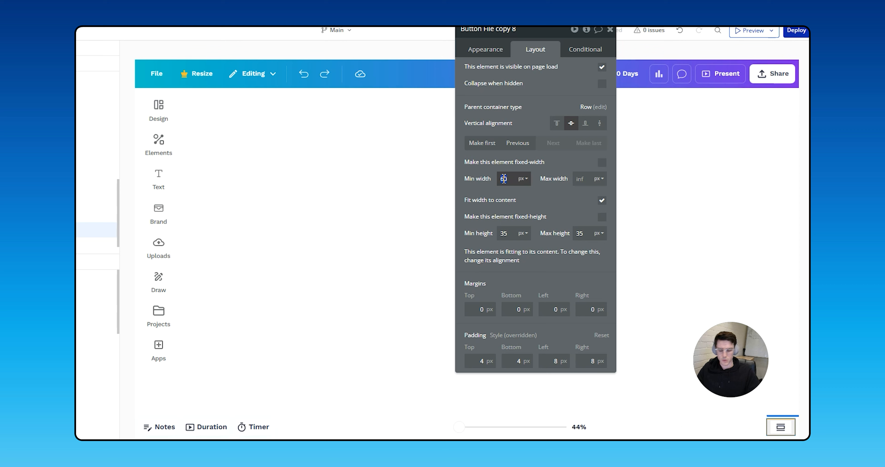
pyautogui.press('Tab')
pyautogui.write('5')
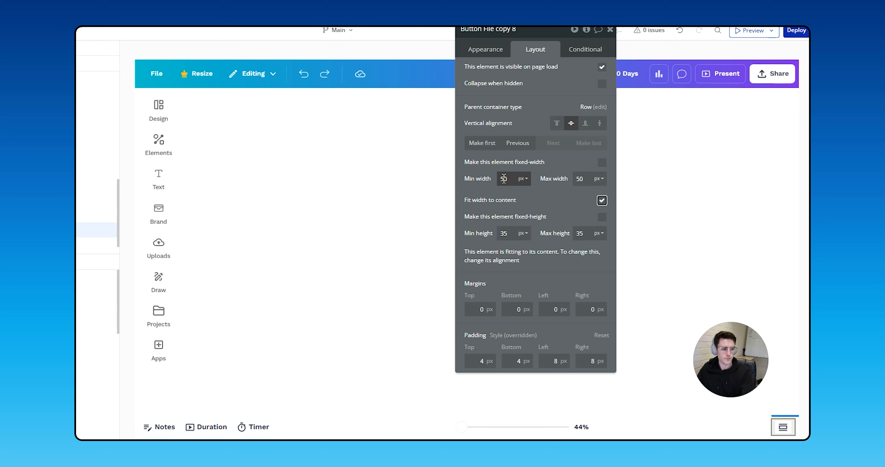
pyautogui.press('Tab')
pyautogui.write('40')
pyautogui.press('Tab')
pyautogui.press('Tab')
pyautogui.press('Tab')
pyautogui.write('40')
pyautogui.press('Tab')
pyautogui.write('40')
pyautogui.press('Tab')
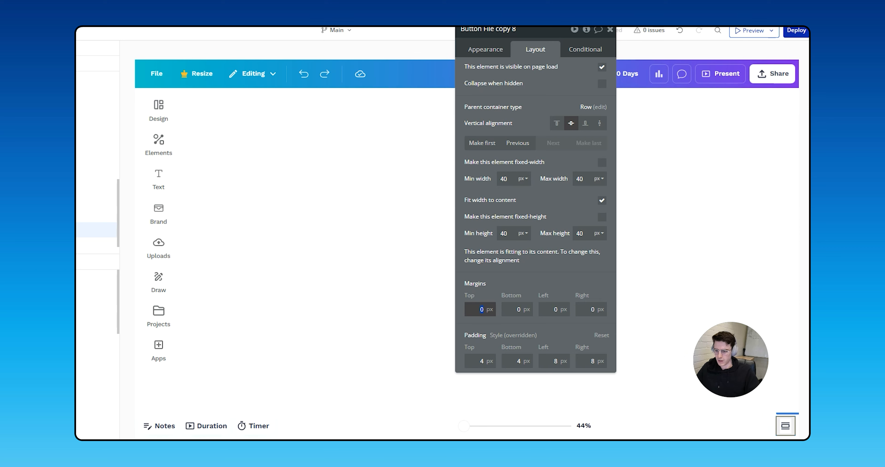
# - Duplicate the View_day button and change the copy's icon to Open_in_full
pyautogui.moveTo(786, 425); pyautogui.dragTo(786, 423)
pyautogui.click(489, 50)
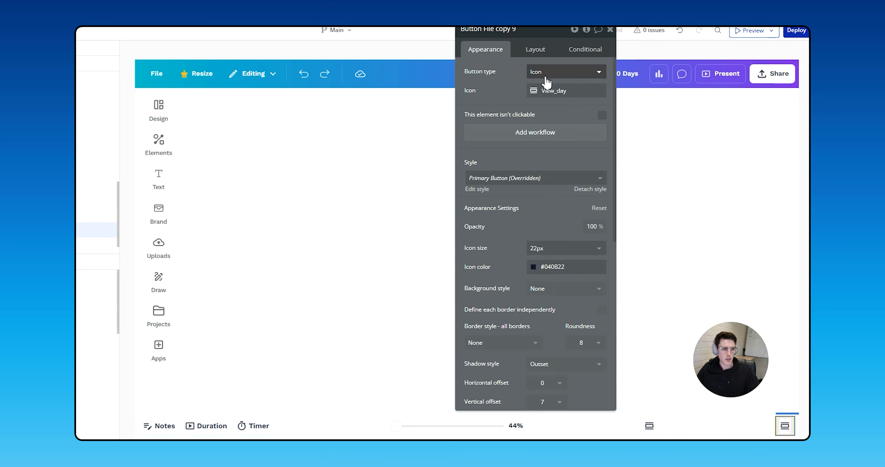
pyautogui.click(557, 93)
pyautogui.write('open')
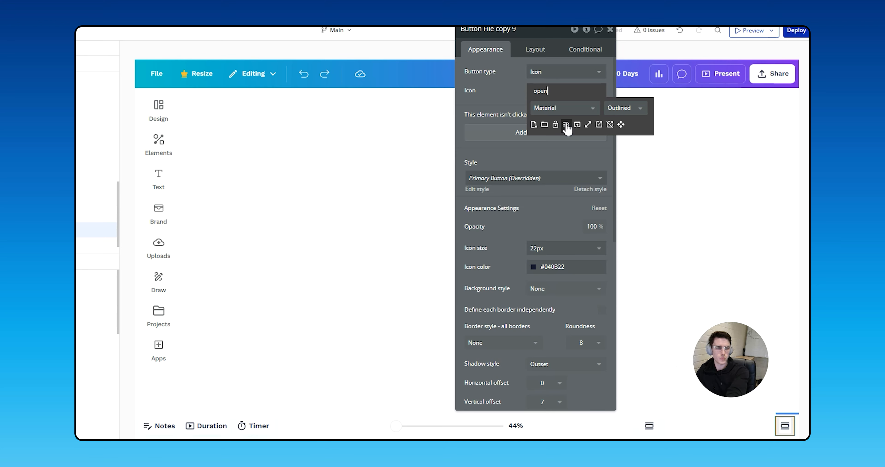
pyautogui.click(588, 124)
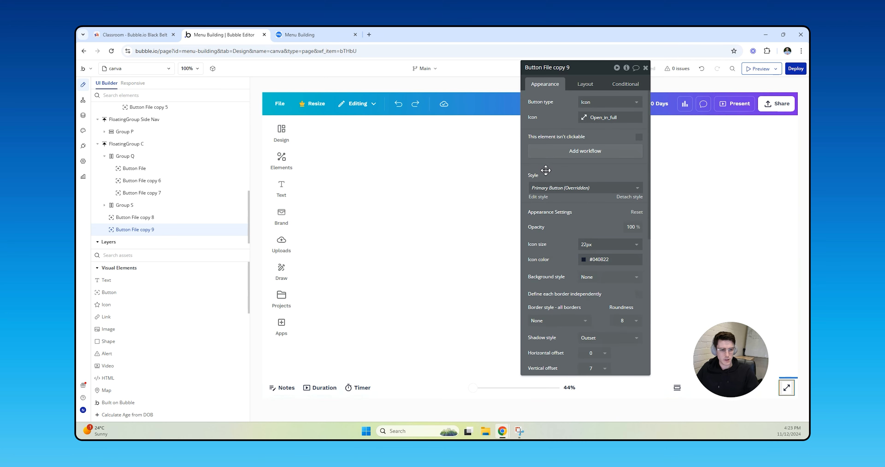
# - Duplicate the Open_in_full button and change the icon of the middle of the three icon buttons to Dashboard
pyautogui.click(786, 387)
pyautogui.hotkey('ctrl', 'd')
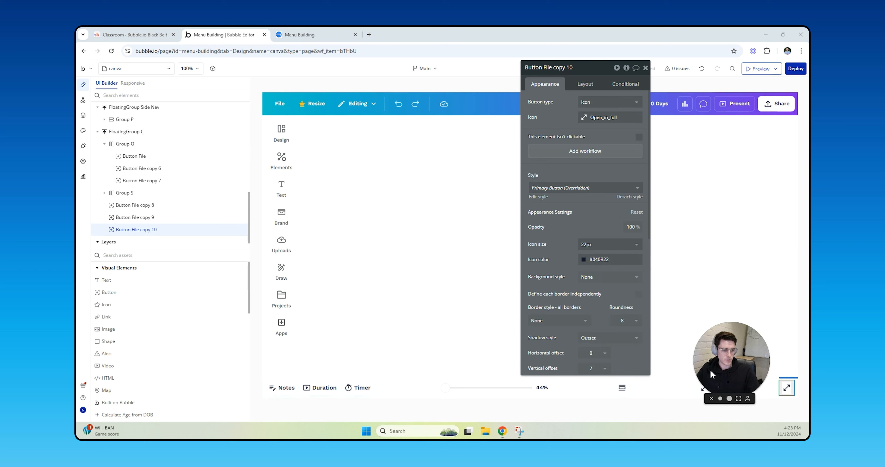
pyautogui.click(703, 387)
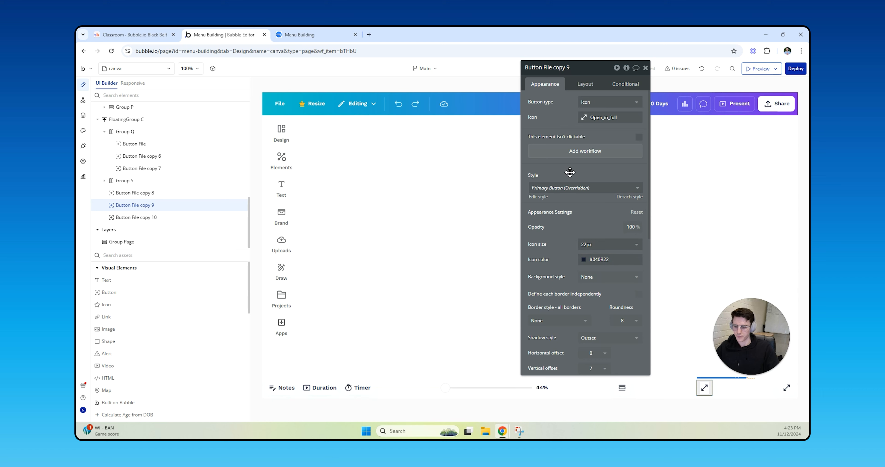
pyautogui.click(597, 116)
pyautogui.write('question')
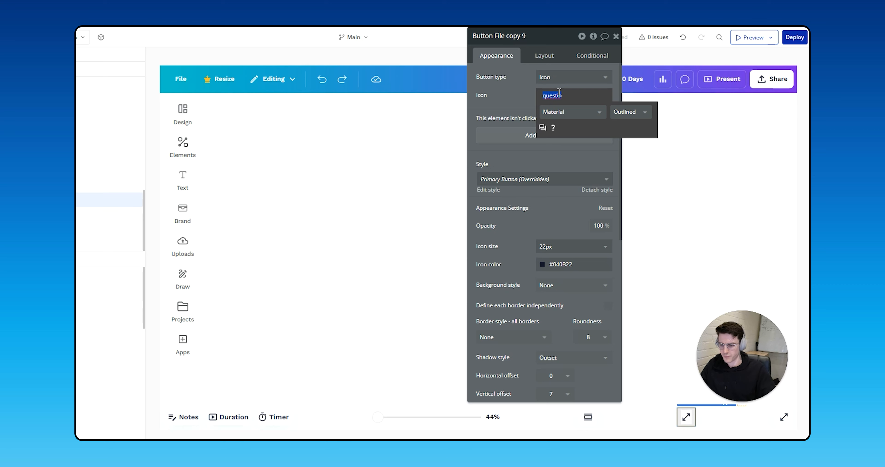
pyautogui.write('das')
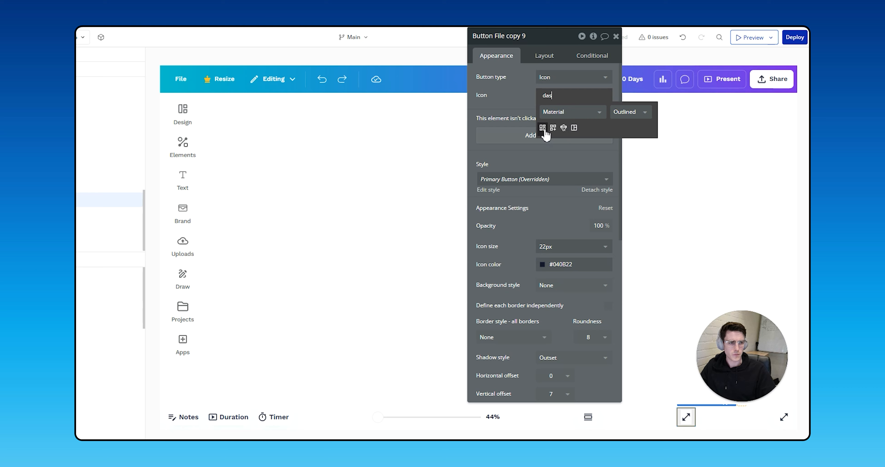
pyautogui.click(542, 128)
# - Change the Apps icon in the side navigation to the outlined Dashboard_customize icon
pyautogui.click(183, 339)
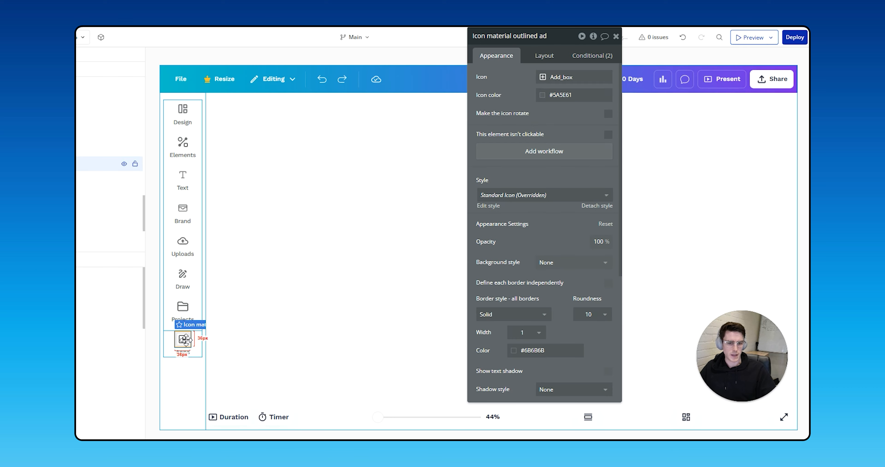
pyautogui.click(549, 78)
pyautogui.write('dashboard')
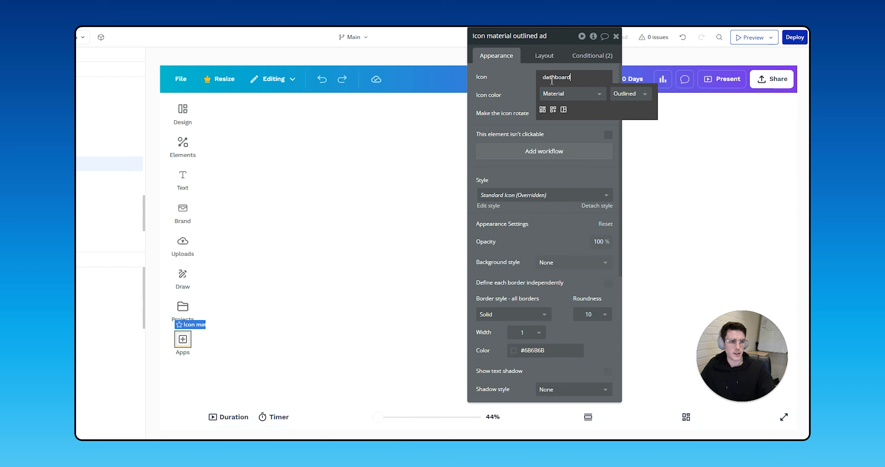
pyautogui.click(553, 109)
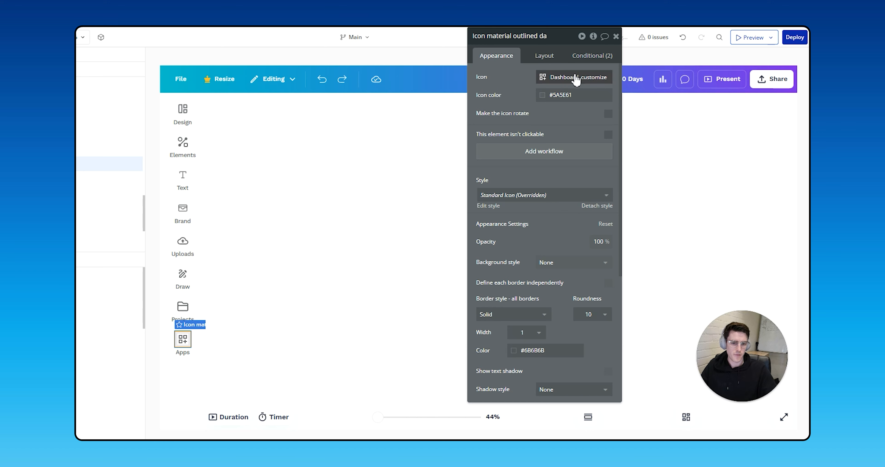
# - Set the icon in the Apps item's "menu item is apps" condition to the filled Dashboard_customize
pyautogui.click(600, 56)
pyautogui.click(556, 104)
pyautogui.write('dashboard')
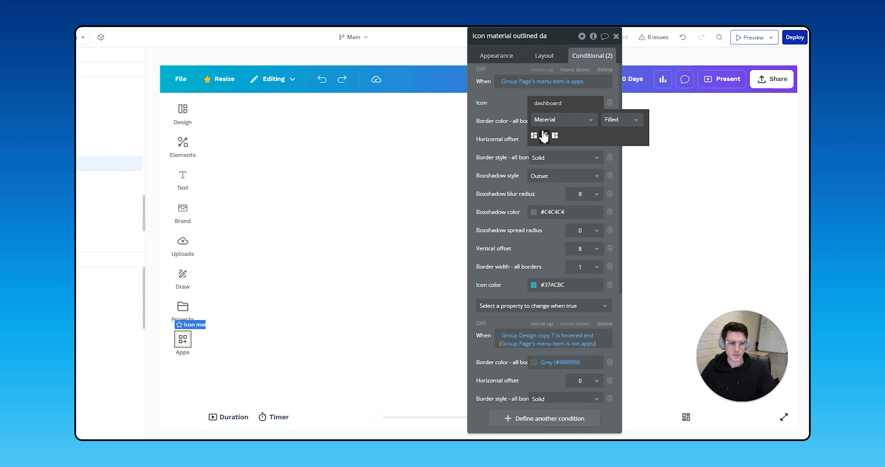
pyautogui.click(544, 136)
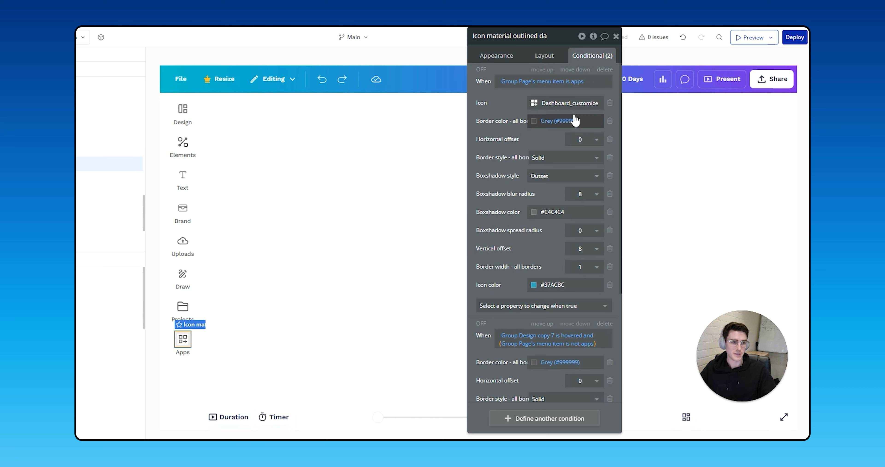
pyautogui.click(687, 418)
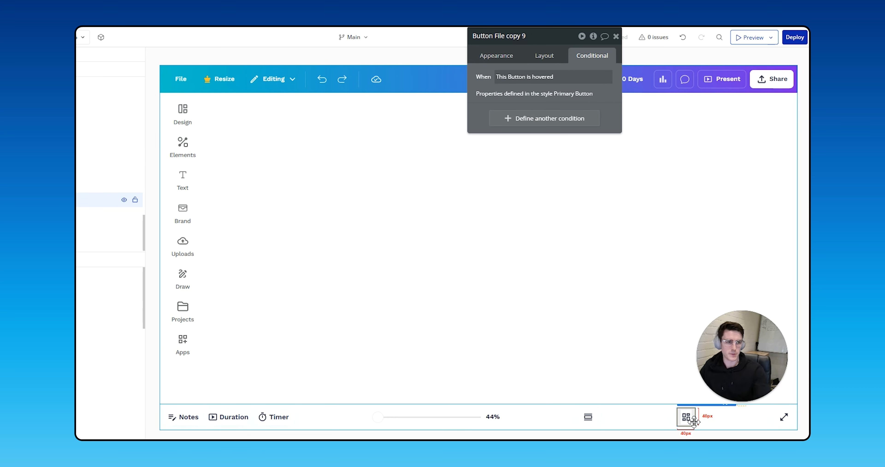
pyautogui.click(498, 57)
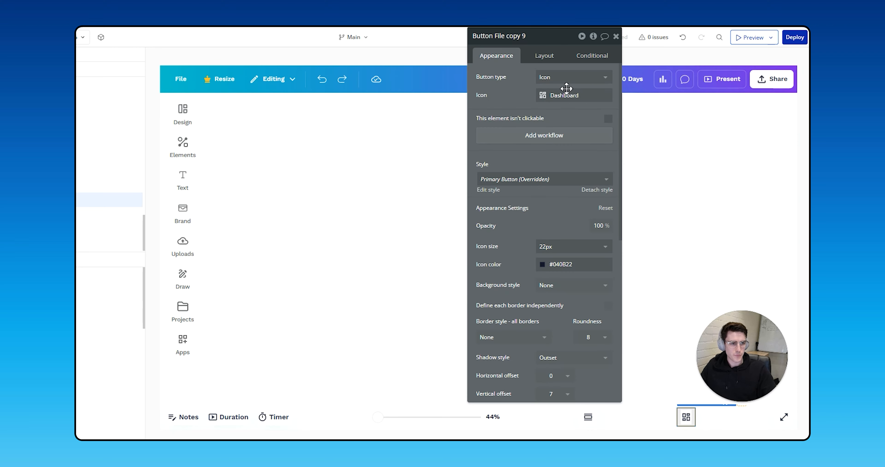
pyautogui.click(569, 95)
pyautogui.write('das')
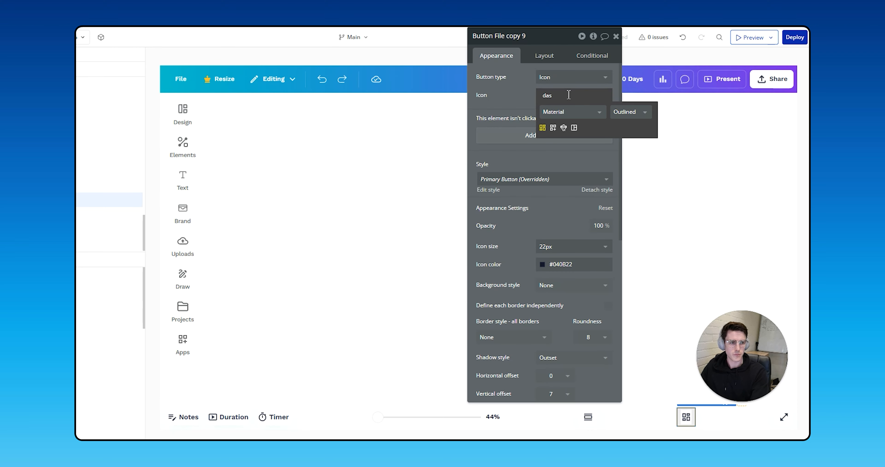
# - Change the Design icon in the side navigation to the outlined Material Space_dashboard icon
pyautogui.click(186, 111)
pyautogui.click(568, 95)
pyautogui.click(568, 79)
pyautogui.write('dash')
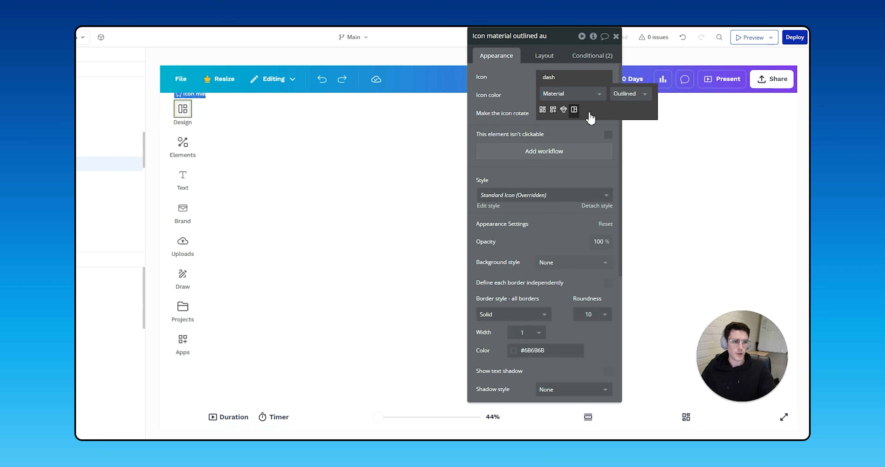
pyautogui.click(573, 115)
# - Set the icon in the Design item's "menu item is design" condition to the filled Space_dashboard
pyautogui.click(584, 56)
pyautogui.click(577, 102)
pyautogui.write('dashboard')
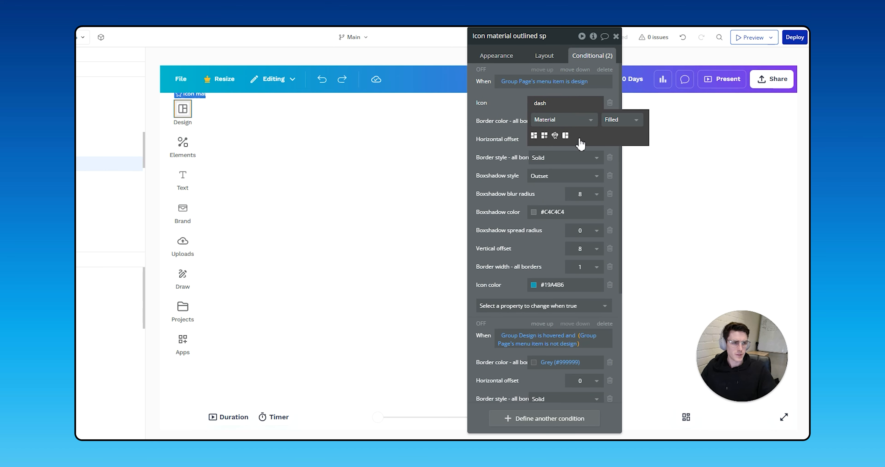
pyautogui.click(565, 135)
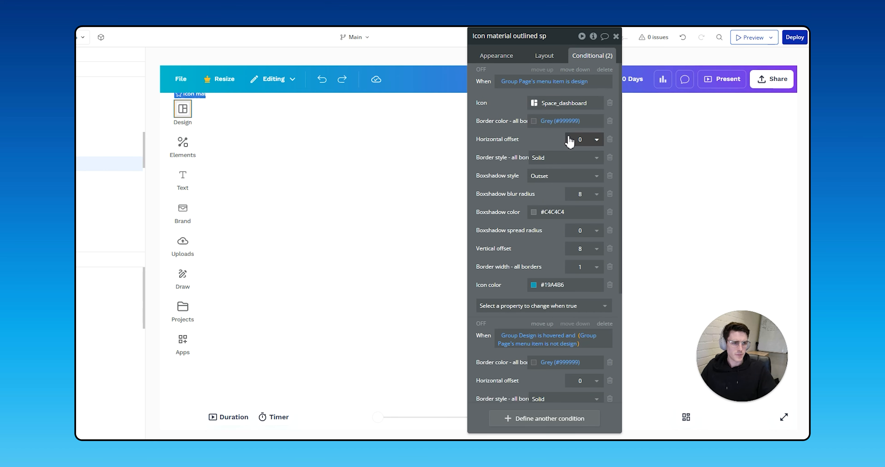
# - Change the Dashboard button in the bottom bar to the outlined Border_all icon
pyautogui.click(689, 421)
pyautogui.click(496, 56)
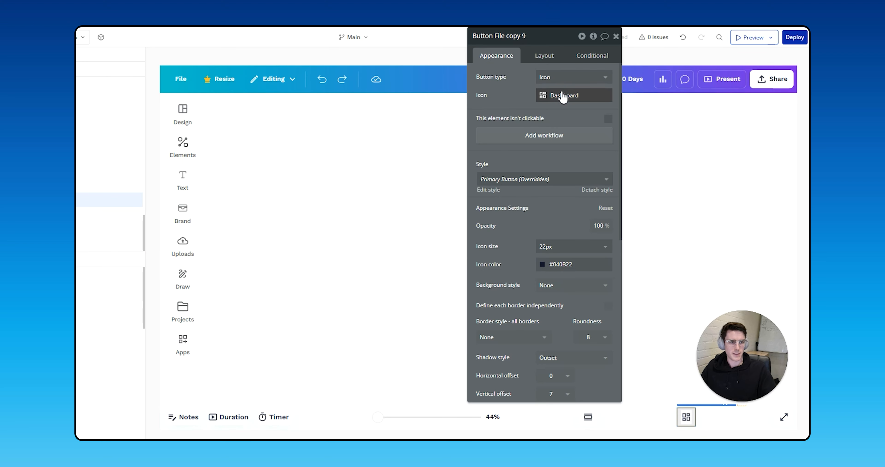
pyautogui.click(563, 96)
pyautogui.write('squar')
pyautogui.write('box')
pyautogui.write('item')
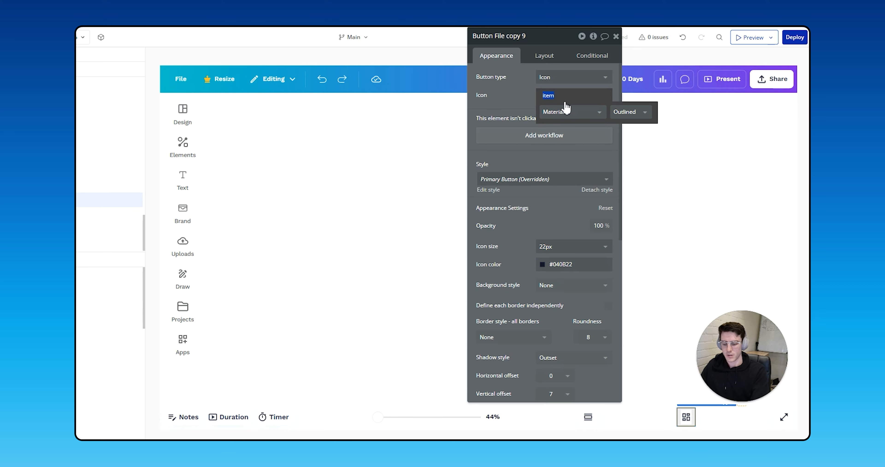
pyautogui.write('all')
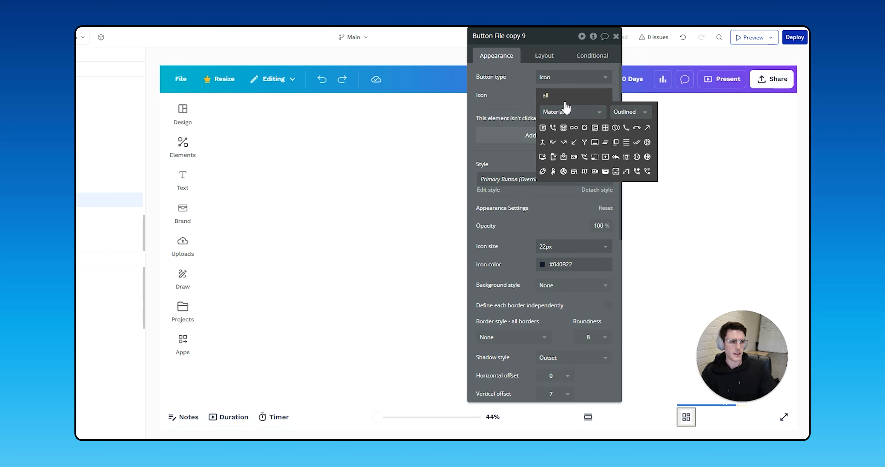
pyautogui.click(605, 129)
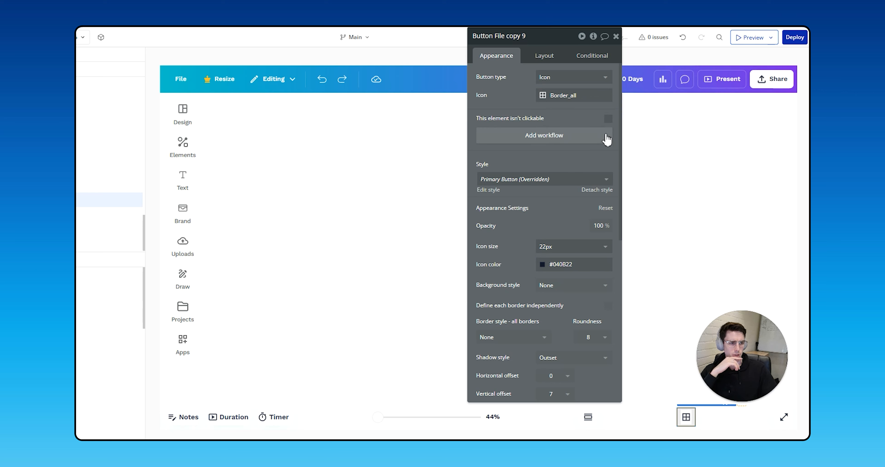
# - Duplicate the Open_in_full button in the bottom bar and change the copy's icon to Question
pyautogui.click(783, 416)
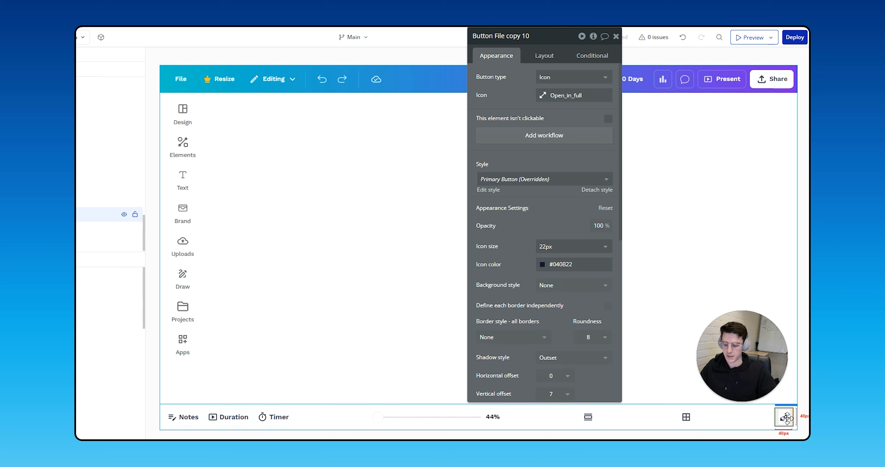
pyautogui.click(777, 411)
pyautogui.click(573, 80)
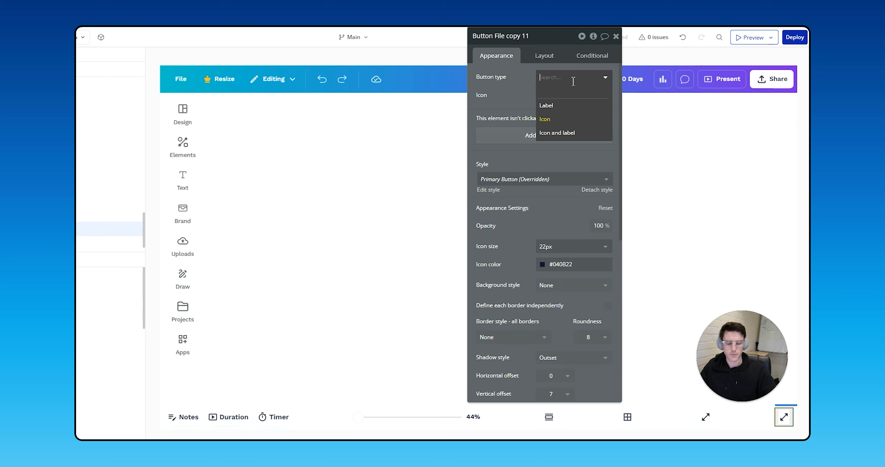
pyautogui.click(546, 119)
pyautogui.click(567, 98)
pyautogui.write('question')
pyautogui.click(563, 113)
pyautogui.click(569, 148)
pyautogui.click(543, 129)
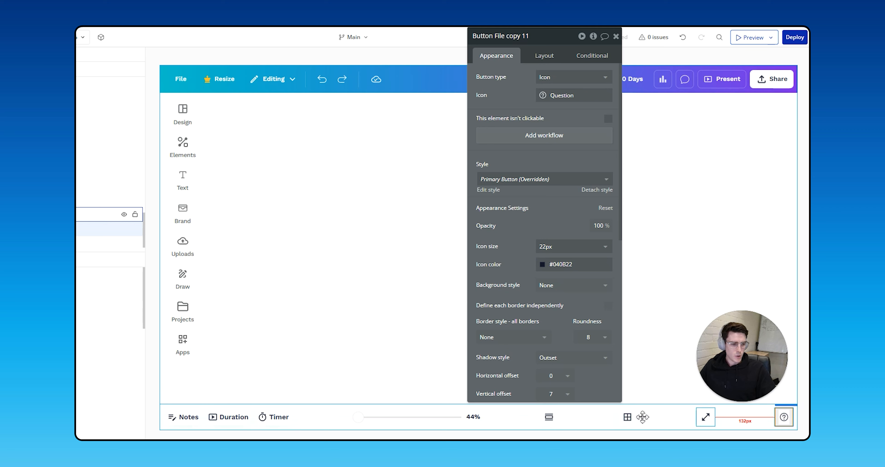
# - Try to group the four icon buttons and the zoom slider group in a row container from the canvas
pyautogui.keyDown('shift'); pyautogui.click(705, 417); pyautogui.keyUp('shift')
pyautogui.keyDown('shift'); pyautogui.click(627, 417); pyautogui.keyUp('shift')
pyautogui.keyDown('shift'); pyautogui.click(549, 417); pyautogui.keyUp('shift')
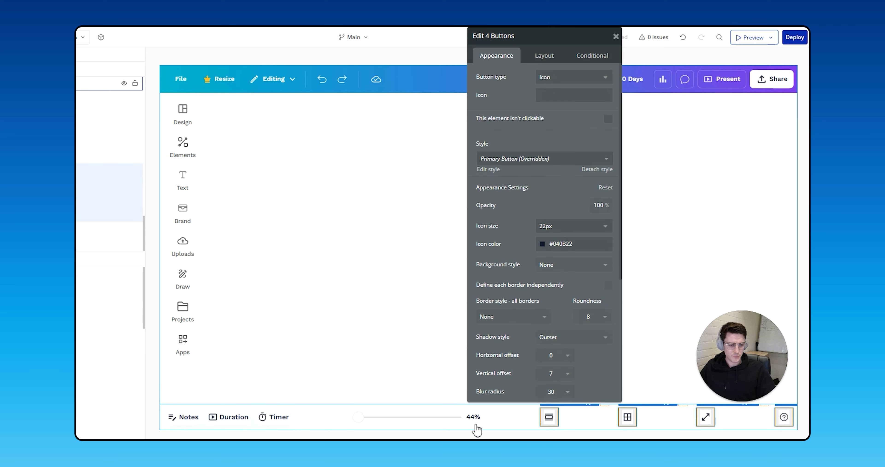
pyautogui.keyDown('shift'); pyautogui.click(469, 422); pyautogui.keyUp('shift')
pyautogui.keyDown('shift'); pyautogui.click(470, 422); pyautogui.keyUp('shift')
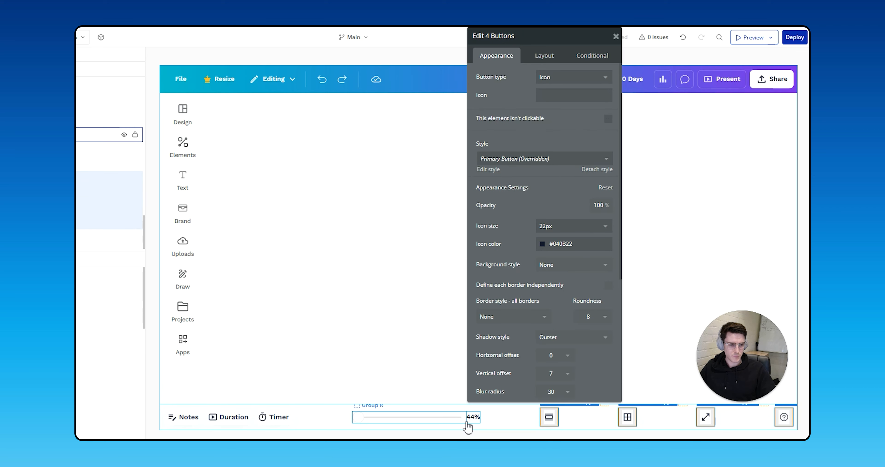
pyautogui.keyDown('shift'); pyautogui.click(466, 422); pyautogui.keyUp('shift')
pyautogui.keyDown('shift'); pyautogui.click(467, 425); pyautogui.keyUp('shift')
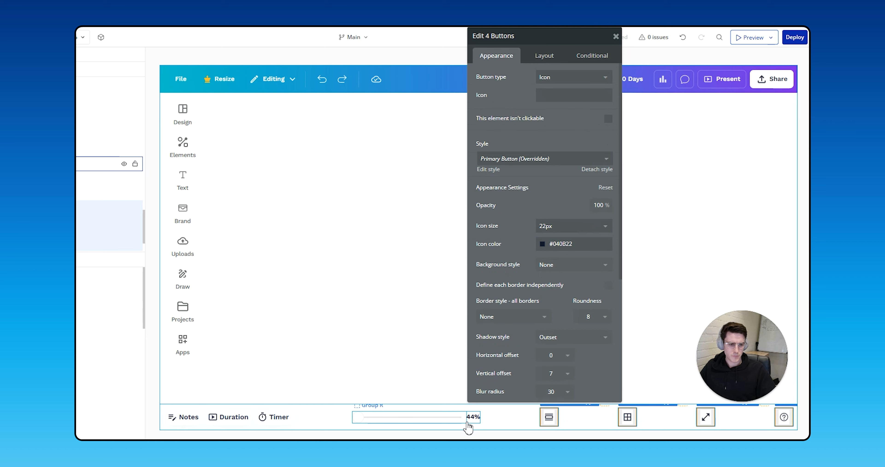
pyautogui.keyDown('shift'); pyautogui.click(467, 426); pyautogui.keyUp('shift')
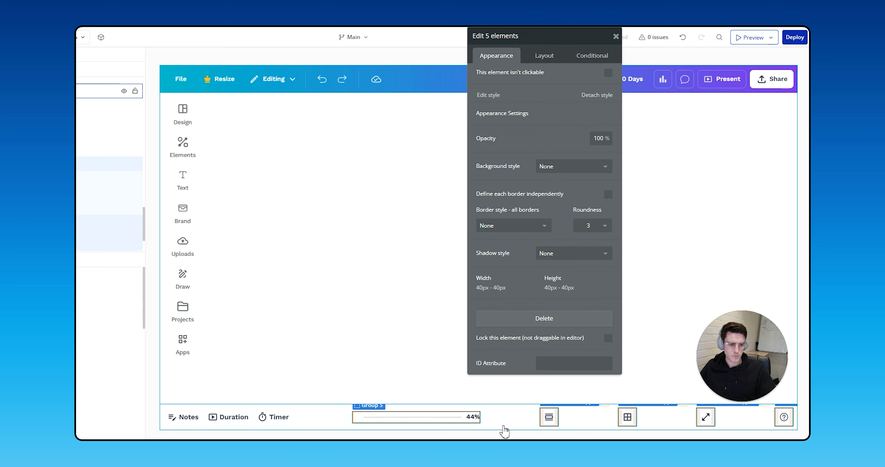
pyautogui.rightClick(457, 424)
pyautogui.moveTo(503, 289)
pyautogui.click(583, 295)
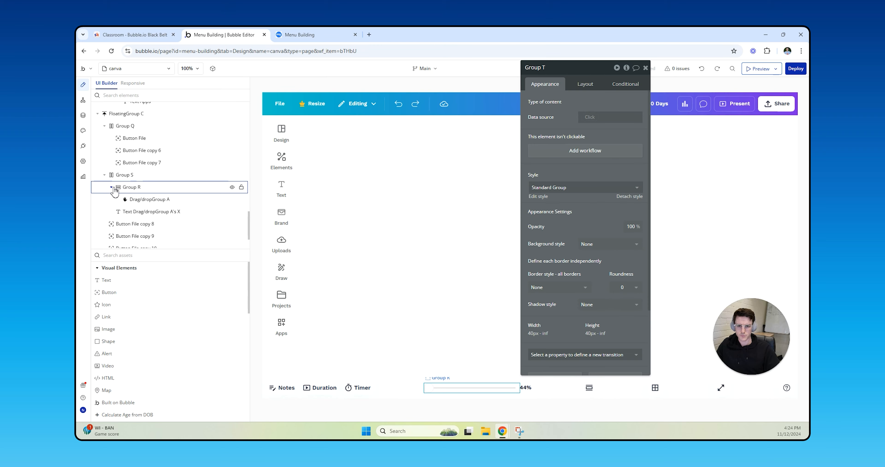
# - Group the zoom slider group (Group S) and the four icon buttons together in a row container
pyautogui.click(113, 188)
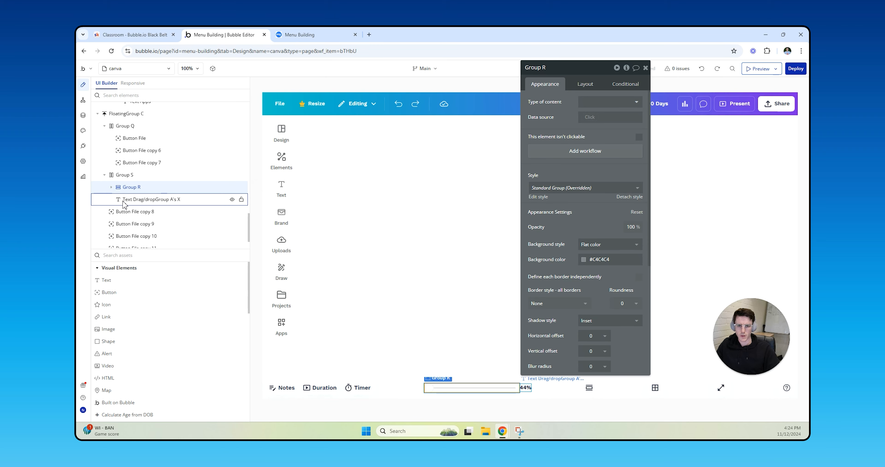
pyautogui.click(125, 203)
pyautogui.moveTo(124, 204); pyautogui.dragTo(131, 193)
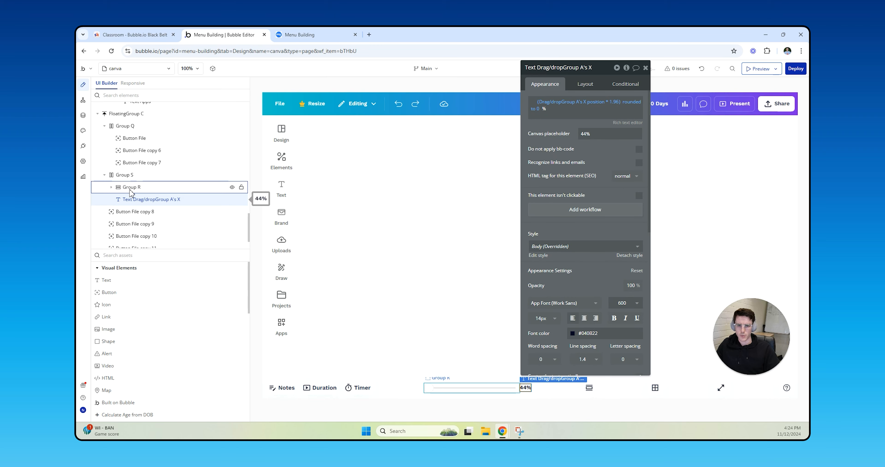
pyautogui.click(104, 175)
pyautogui.keyDown('shift'); pyautogui.click(136, 224); pyautogui.keyUp('shift')
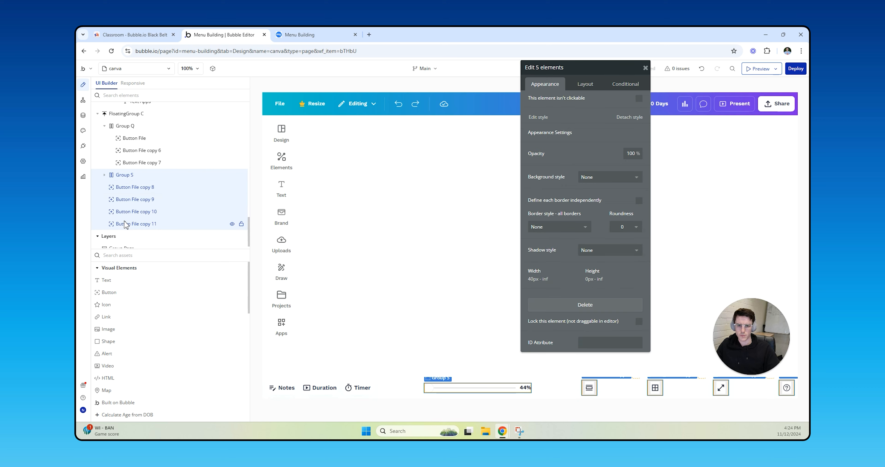
pyautogui.rightClick(246, 228)
pyautogui.moveTo(323, 281)
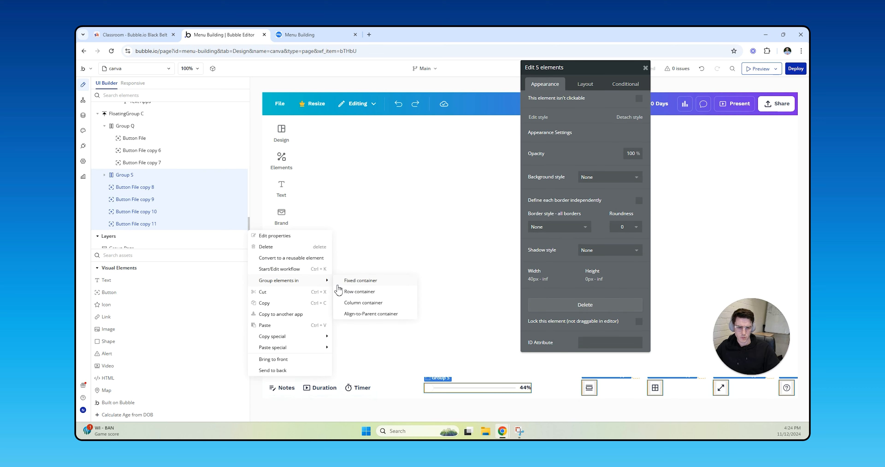
pyautogui.click(354, 293)
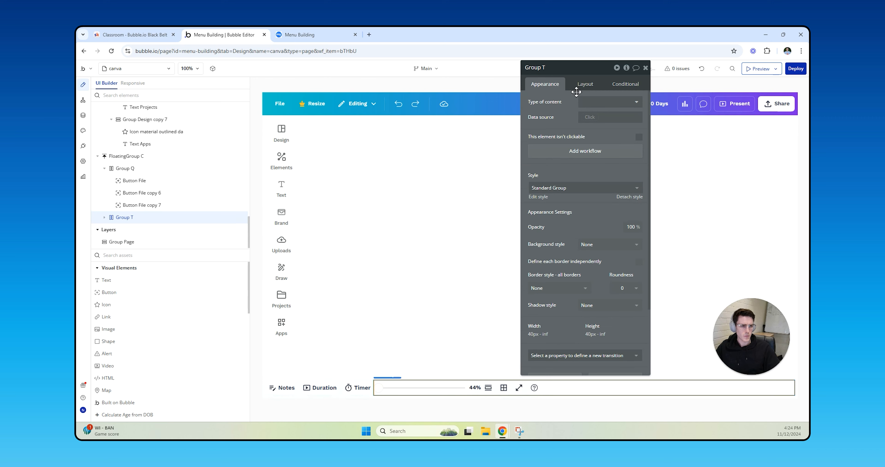
# - Fit the new row group's width to its content and apply gap spacing with a 12 px column gap
pyautogui.click(585, 84)
pyautogui.click(640, 258)
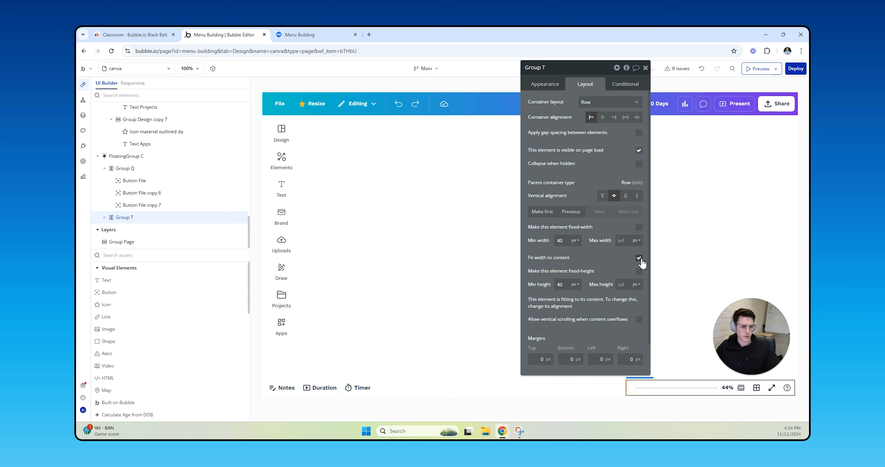
pyautogui.click(640, 133)
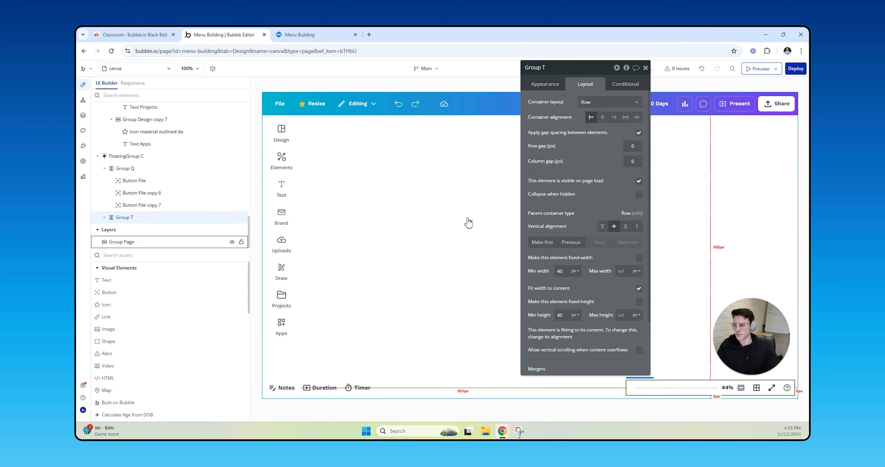
pyautogui.click(600, 149)
pyautogui.write('16')
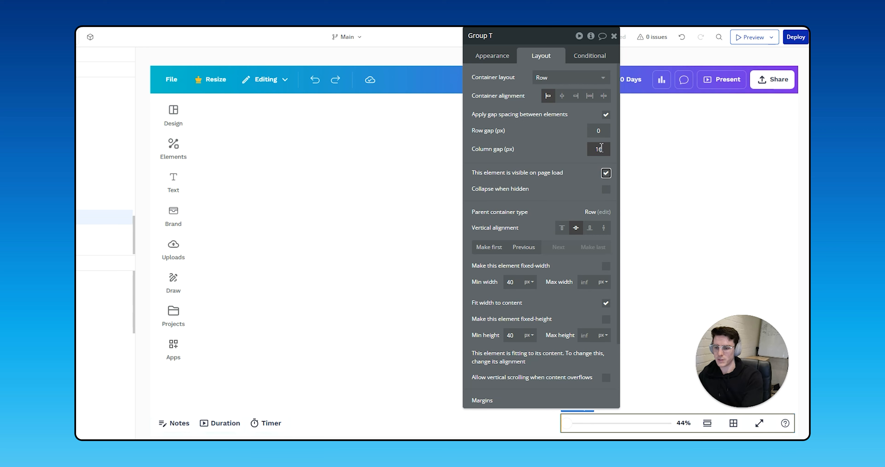
pyautogui.click(601, 149)
pyautogui.press('BackSpace')
pyautogui.write('2')
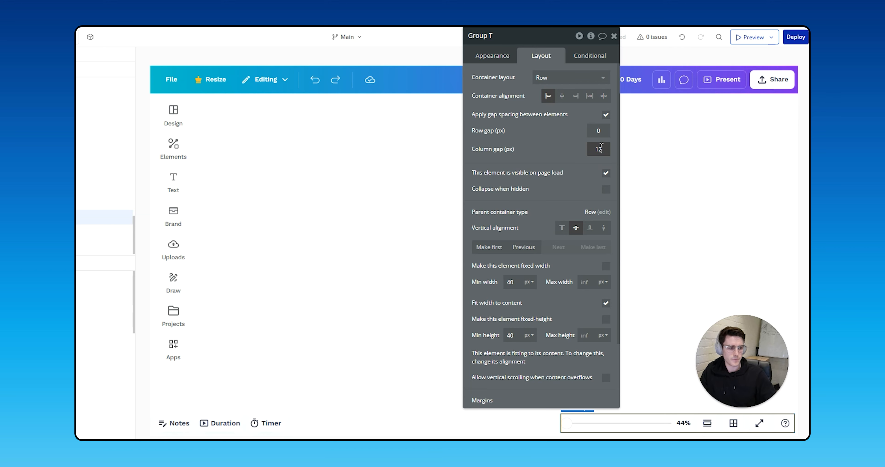
pyautogui.press('Tab')
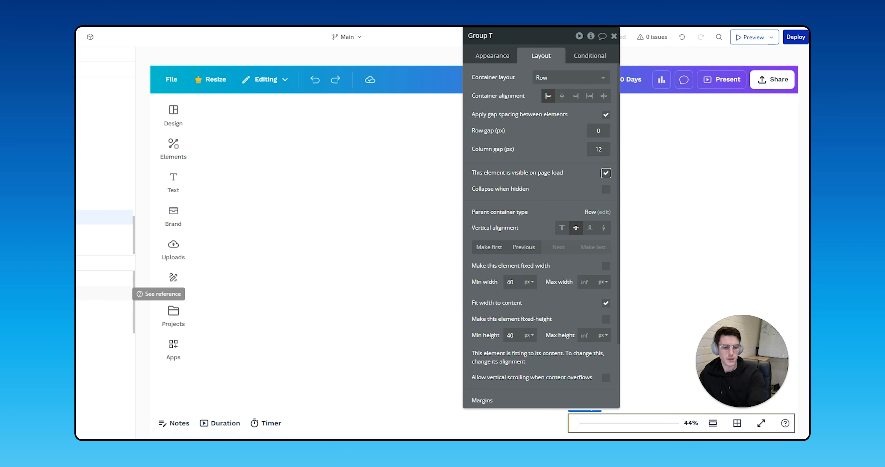
# - Set the left margin of the bottom bar's floating group to 100 px
pyautogui.click(403, 336)
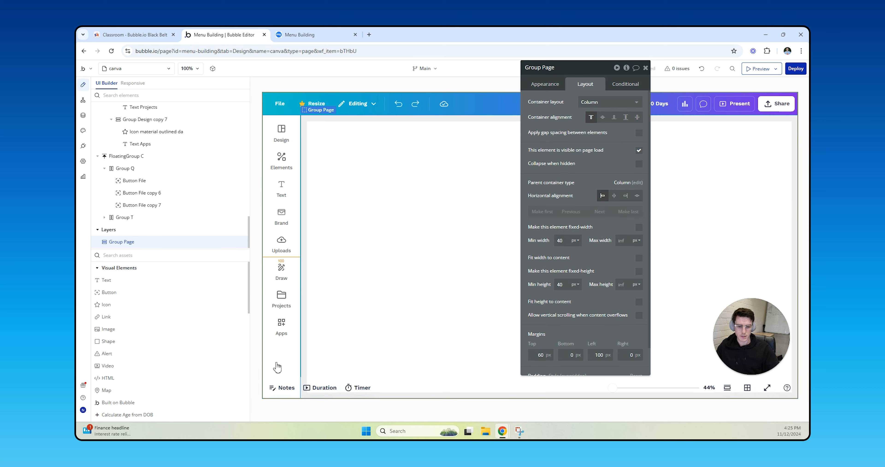
pyautogui.click(280, 363)
pyautogui.click(393, 378)
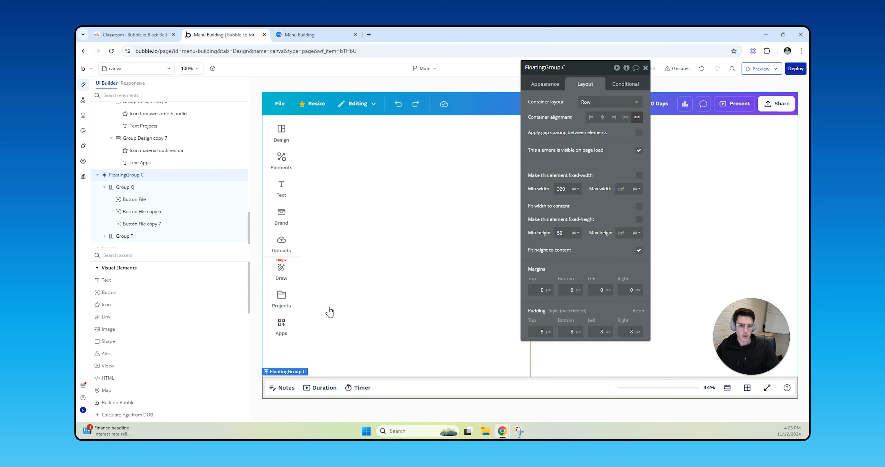
pyautogui.click(595, 288)
pyautogui.write('100')
pyautogui.press('Tab')
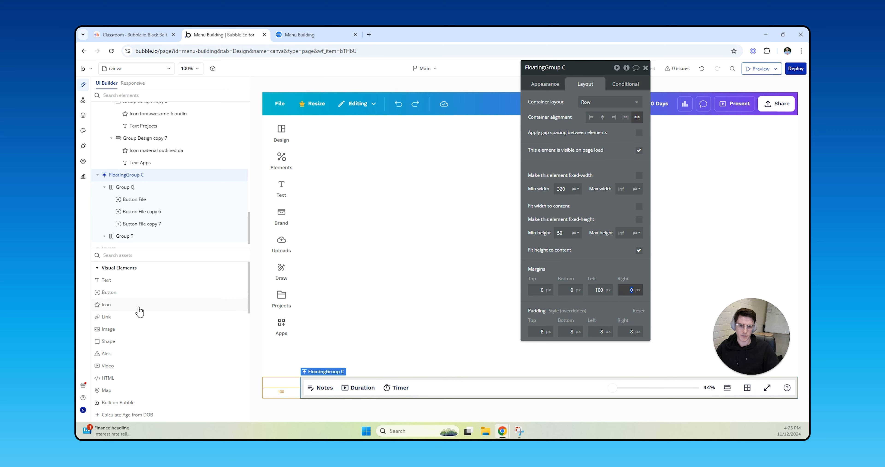
# - Add a group below the Apps item in the side navigation and set its minimum and maximum height to 80 px
pyautogui.click(132, 255)
pyautogui.write('group')
pyautogui.moveTo(133, 276); pyautogui.dragTo(289, 370)
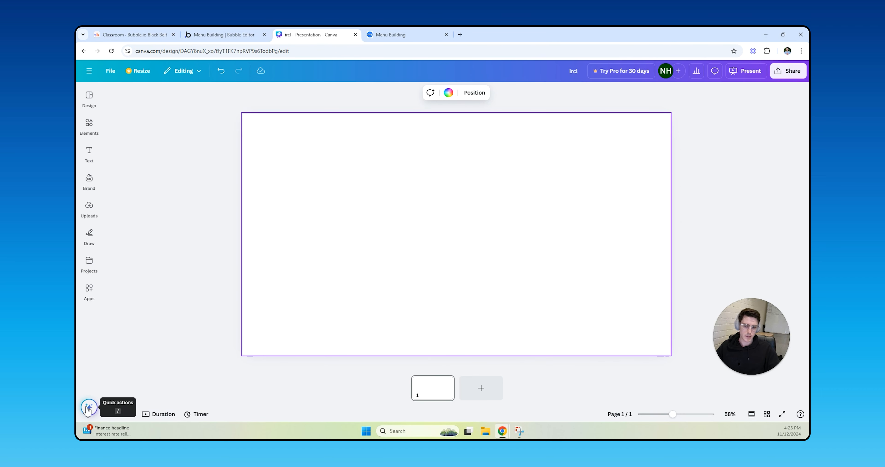
pyautogui.moveTo(332, 38); pyautogui.dragTo(76, 41)
pyautogui.click(239, 32)
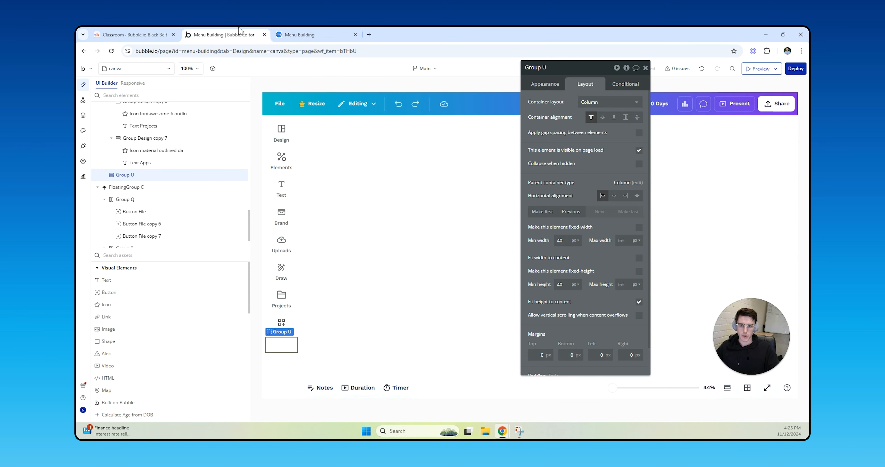
pyautogui.click(563, 287)
pyautogui.write('80')
pyautogui.press('Tab')
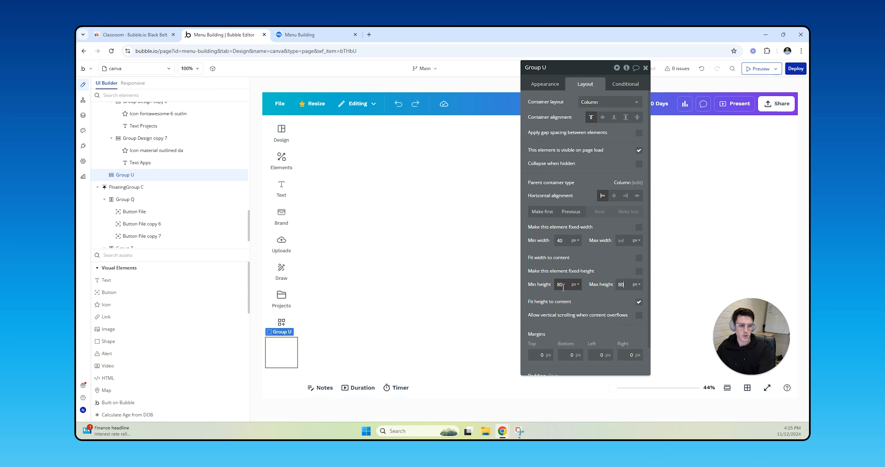
# - Place an icon element inside the new group below Apps and search its icon choices for "star"
pyautogui.moveTo(156, 307); pyautogui.dragTo(284, 357)
pyautogui.write('star')
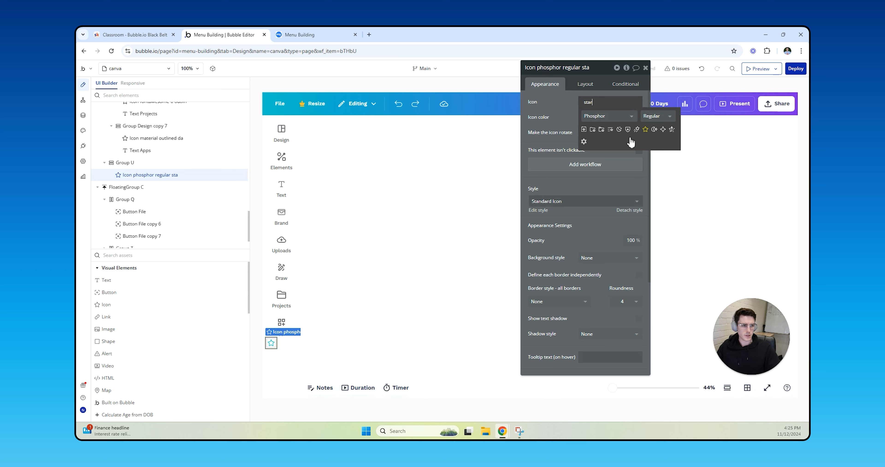
# - Look through the Material, Phosphor and Font Awesome icon sets for a suitable star icon
pyautogui.click(608, 116)
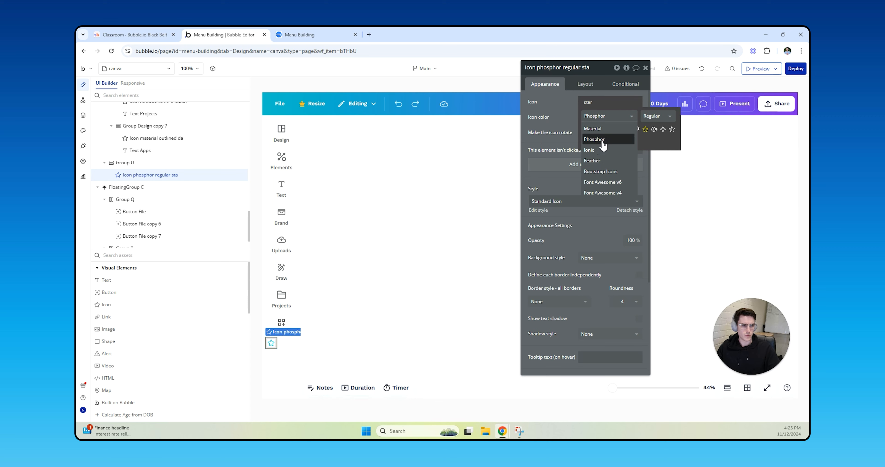
pyautogui.click(599, 130)
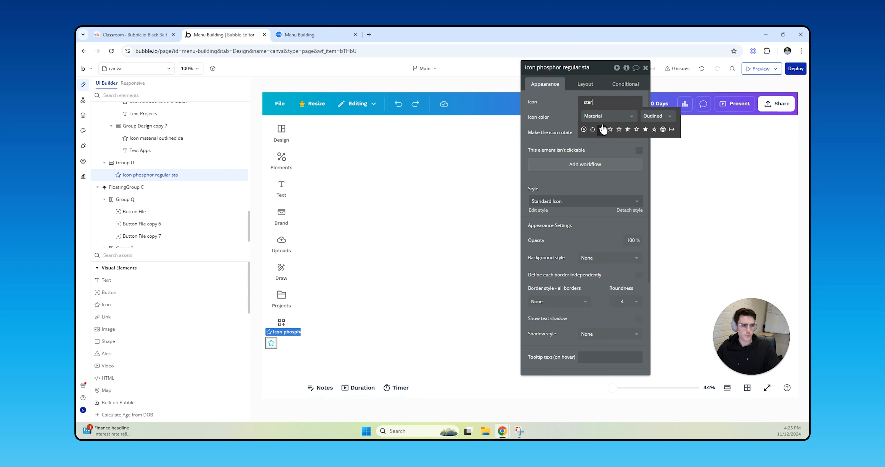
pyautogui.click(606, 120)
pyautogui.click(611, 180)
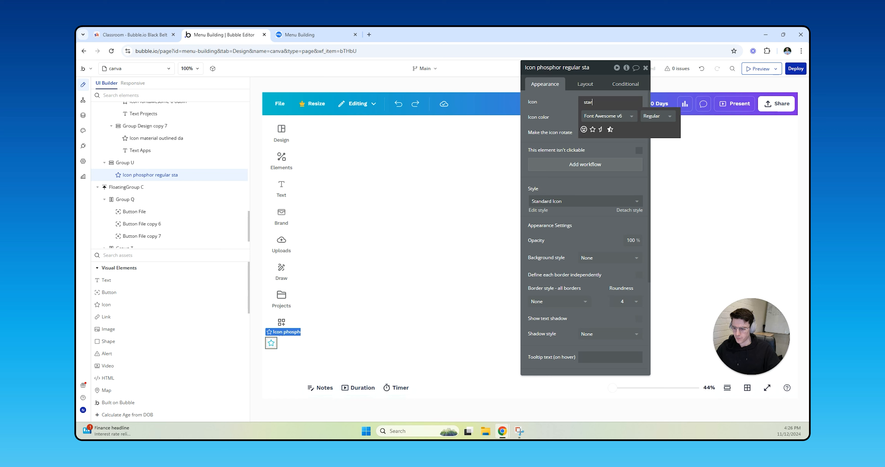
pyautogui.click(623, 116)
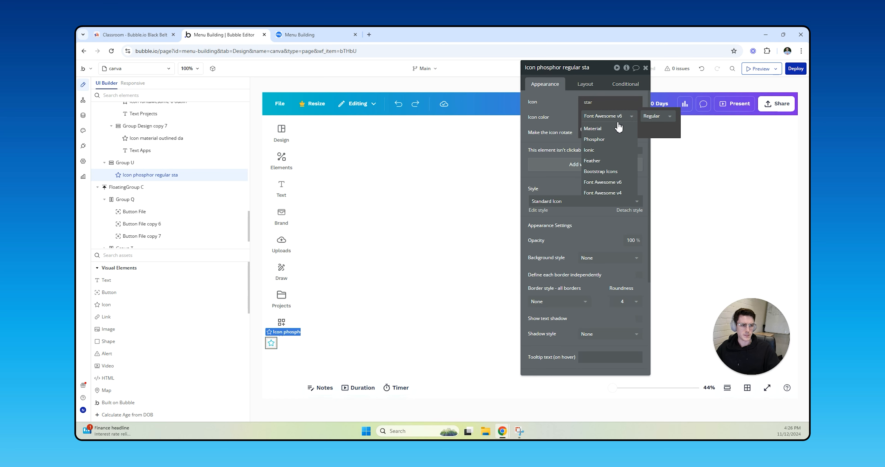
pyautogui.click(617, 140)
pyautogui.click(615, 117)
pyautogui.click(613, 129)
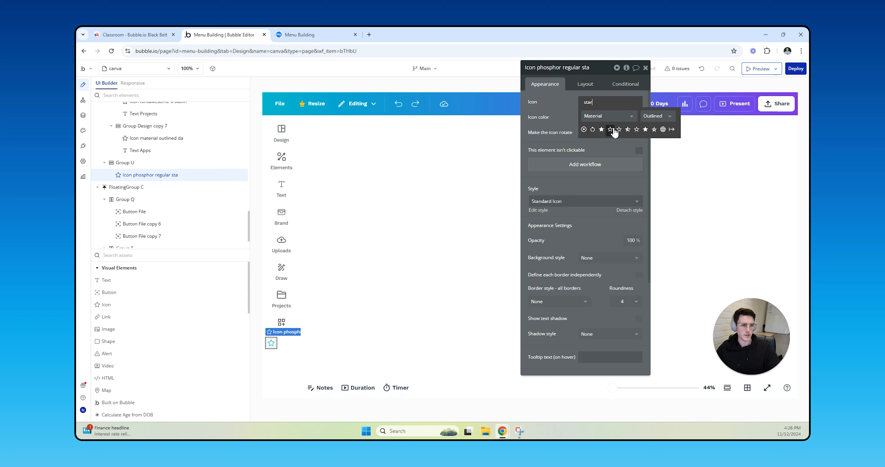
pyautogui.click(611, 119)
pyautogui.click(608, 192)
pyautogui.click(607, 119)
pyautogui.click(607, 183)
pyautogui.click(611, 119)
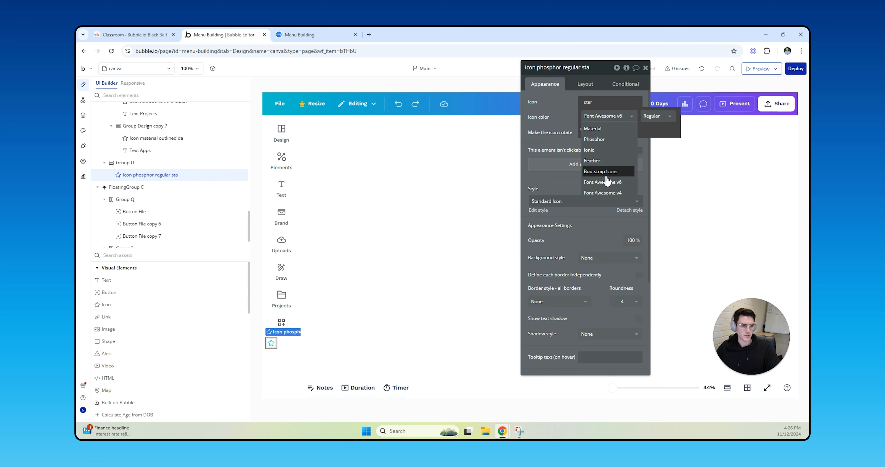
pyautogui.click(607, 180)
# - Search the Bootstrap Icons set for "star" and choose the Stars icon for the new icon element
pyautogui.click(607, 102)
pyautogui.write('star')
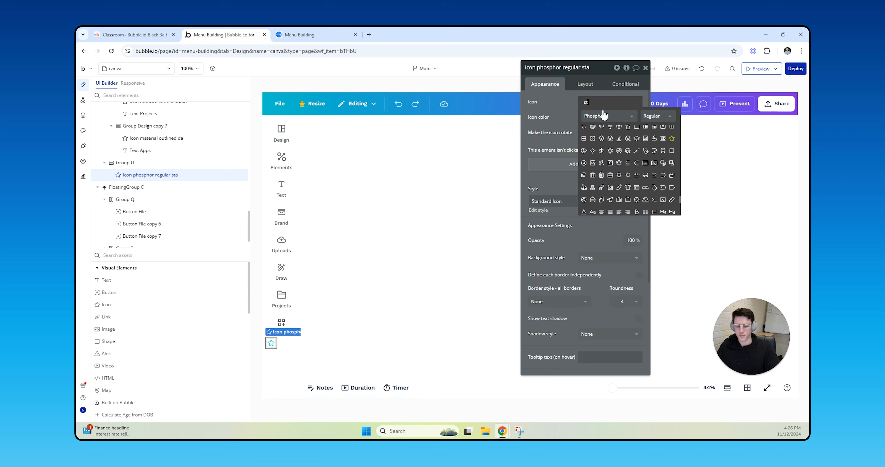
pyautogui.click(609, 120)
pyautogui.click(611, 173)
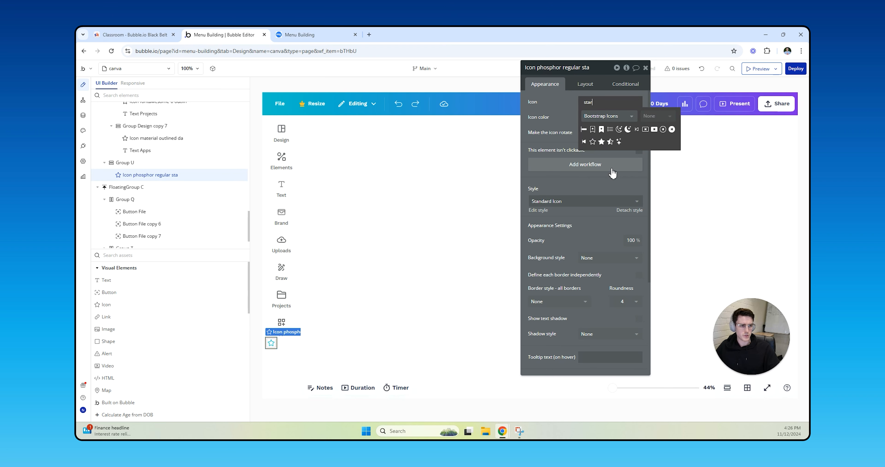
pyautogui.click(619, 142)
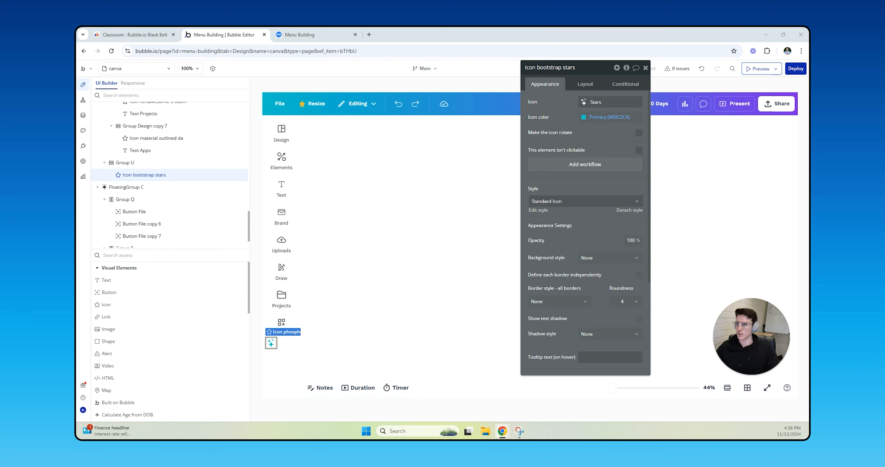
# - Centre the stars icon horizontally in its group and set its fixed width and height to 40 px
pyautogui.moveTo(278, 359); pyautogui.dragTo(272, 344)
pyautogui.click(585, 83)
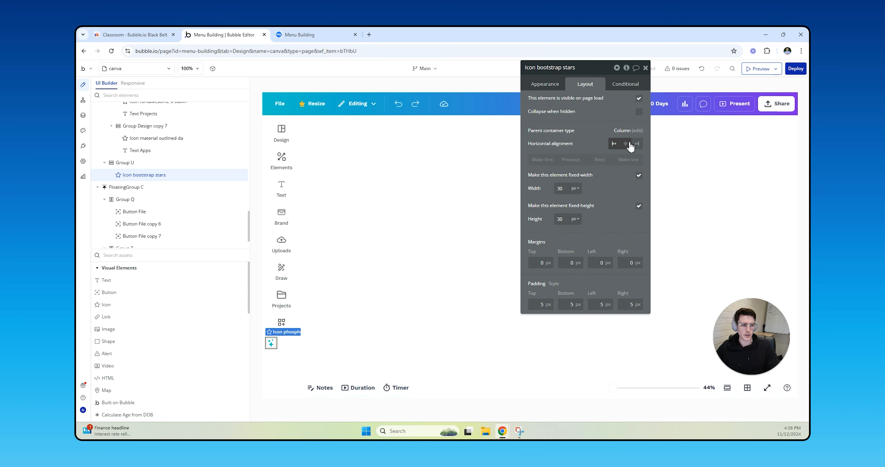
pyautogui.click(279, 356)
pyautogui.click(277, 345)
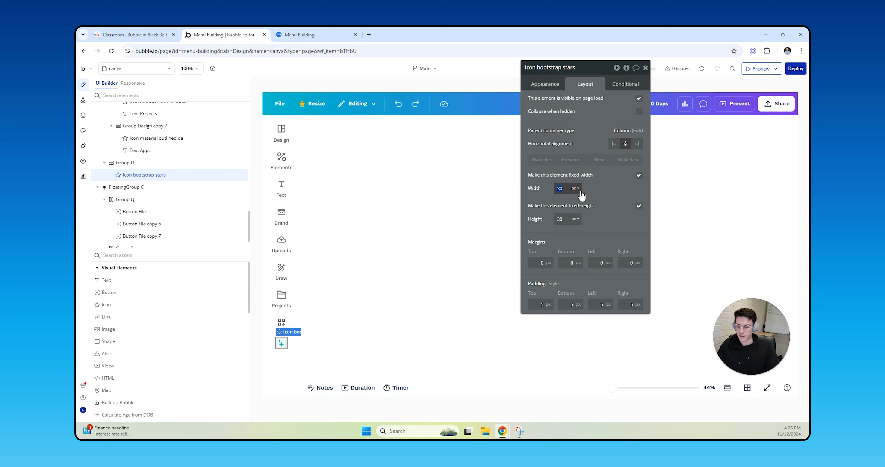
pyautogui.write('40')
pyautogui.press('Tab')
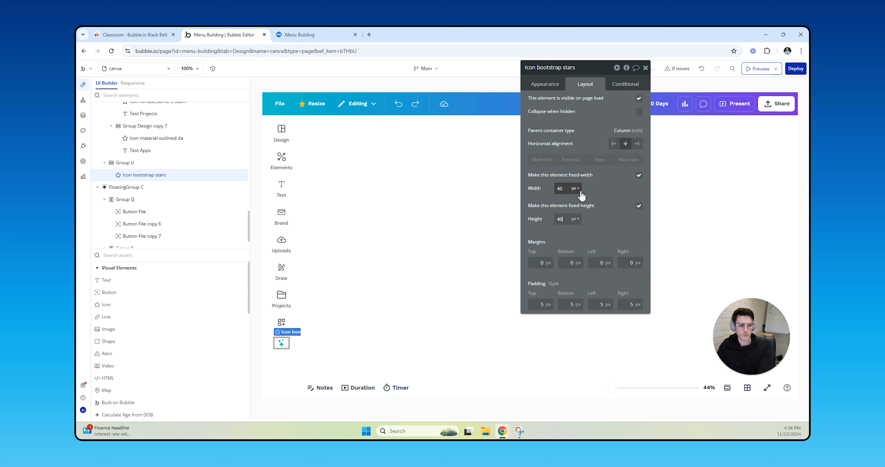
pyautogui.write('40')
# - Set the minimum height of the icon's parent group to 0 px and fit its width to its content
pyautogui.click(287, 360)
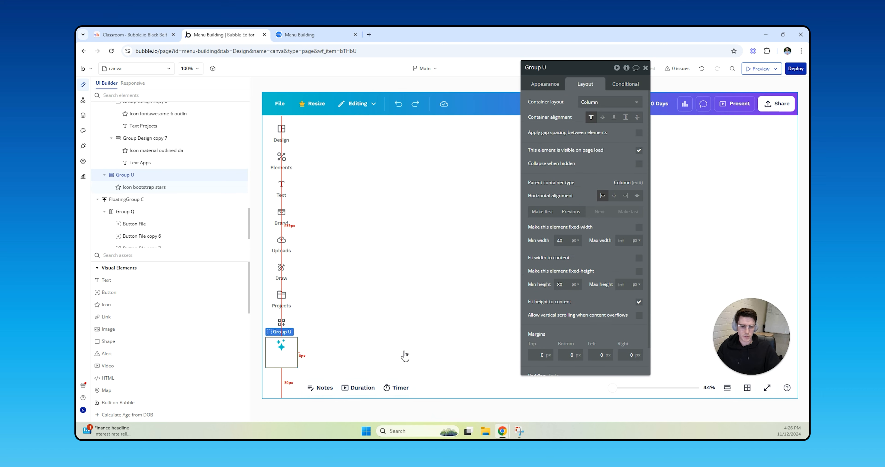
pyautogui.write('0')
pyautogui.click(639, 257)
# - Set the padding of the stars icon's parent group to 4 px on all four sides
pyautogui.scroll(-1, 603, 311)
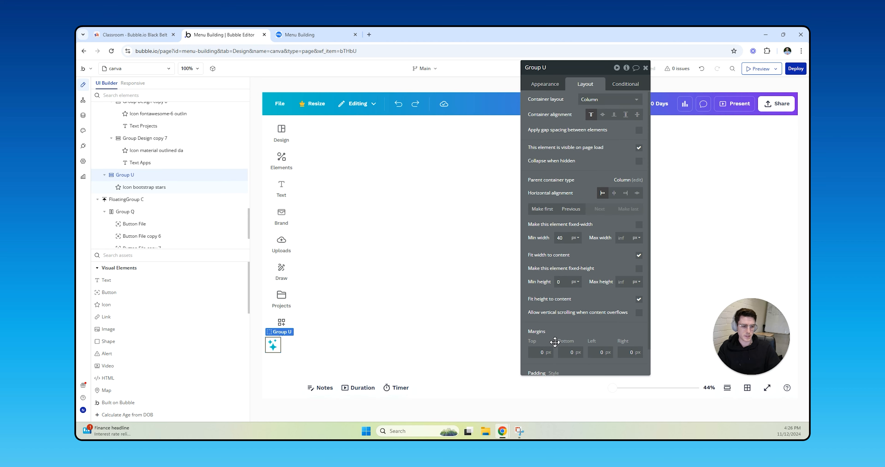
pyautogui.click(547, 367)
pyautogui.write('4')
pyautogui.press('Tab')
pyautogui.write('4')
pyautogui.press('Tab')
pyautogui.write('4')
pyautogui.press('Tab')
pyautogui.write('4')
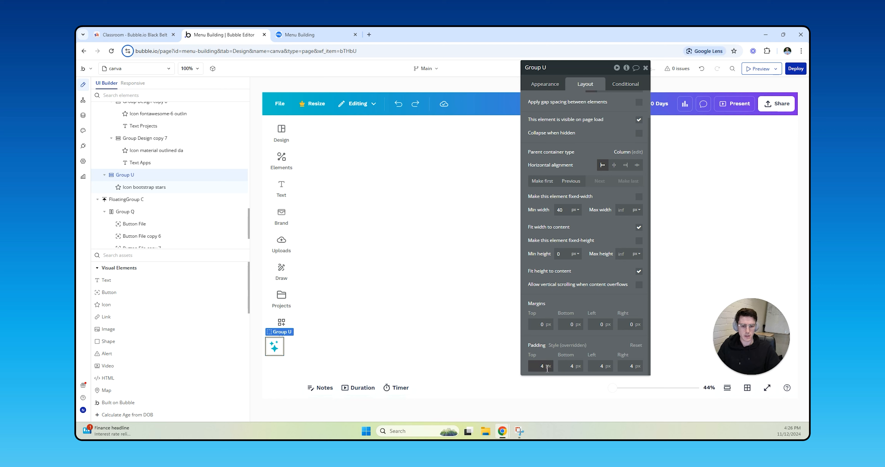
# - Set the roundness of both Group U and the stars icon inside it to 100
pyautogui.click(545, 83)
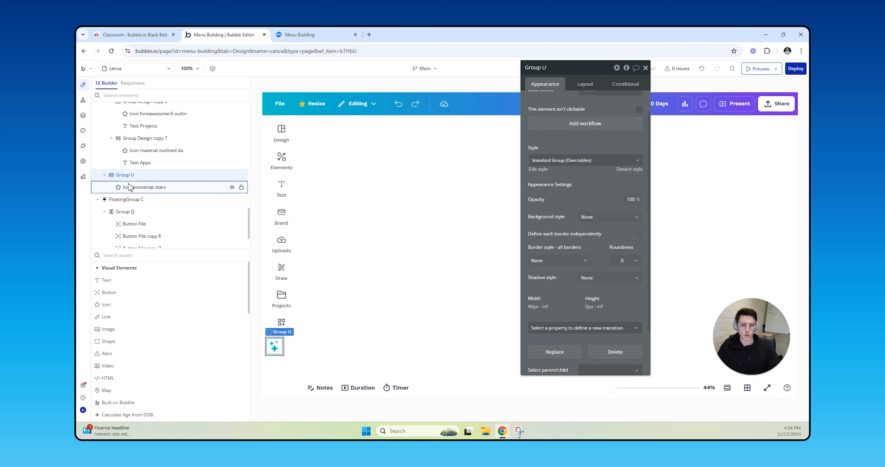
pyautogui.click(621, 261)
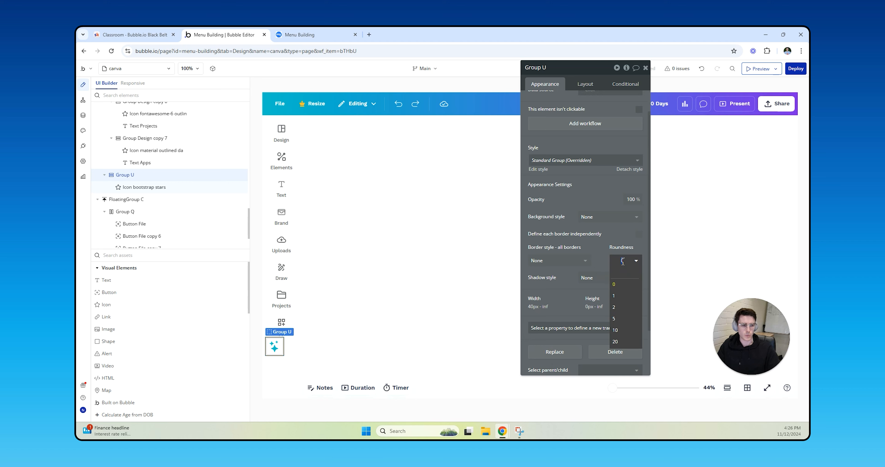
pyautogui.write('100')
pyautogui.press('Return')
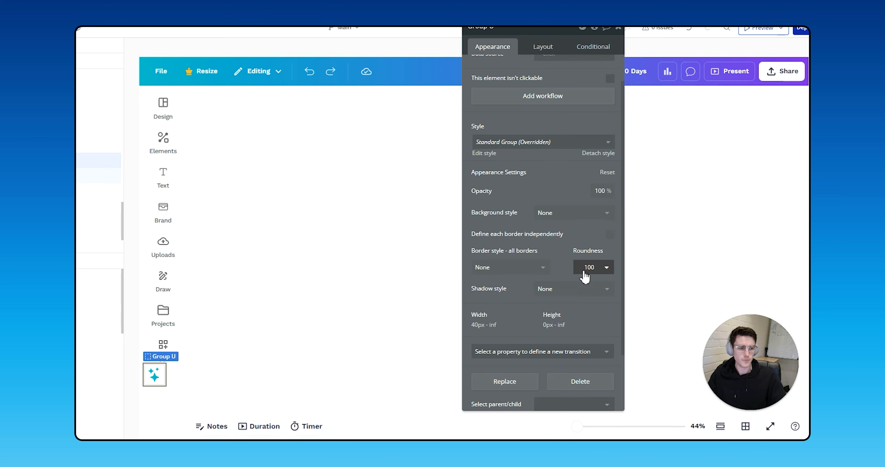
pyautogui.click(153, 373)
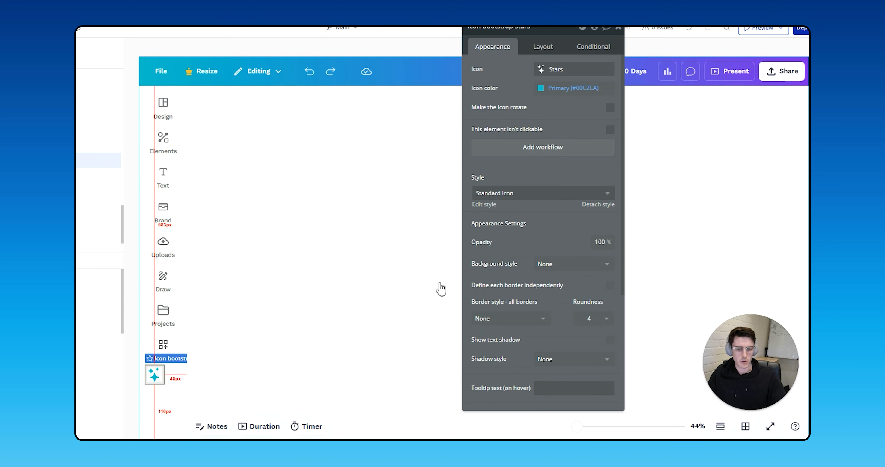
pyautogui.click(594, 317)
pyautogui.write('100')
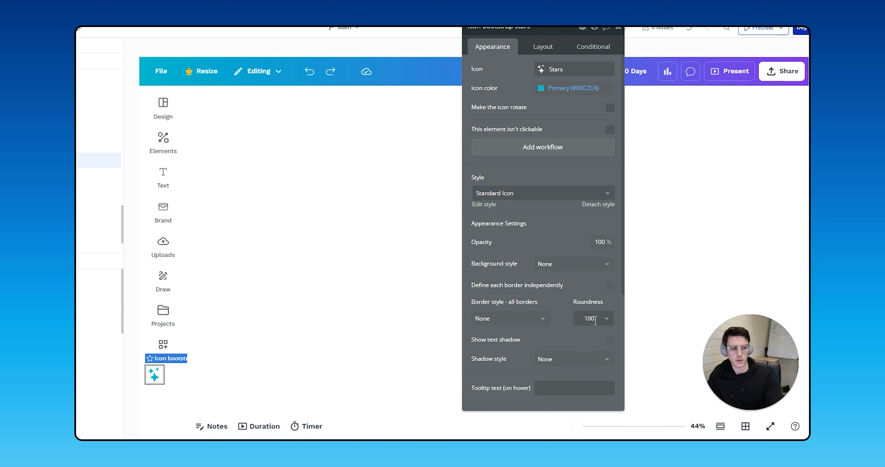
# - Give Group U around the stars icon a gradient background style
pyautogui.click(166, 377)
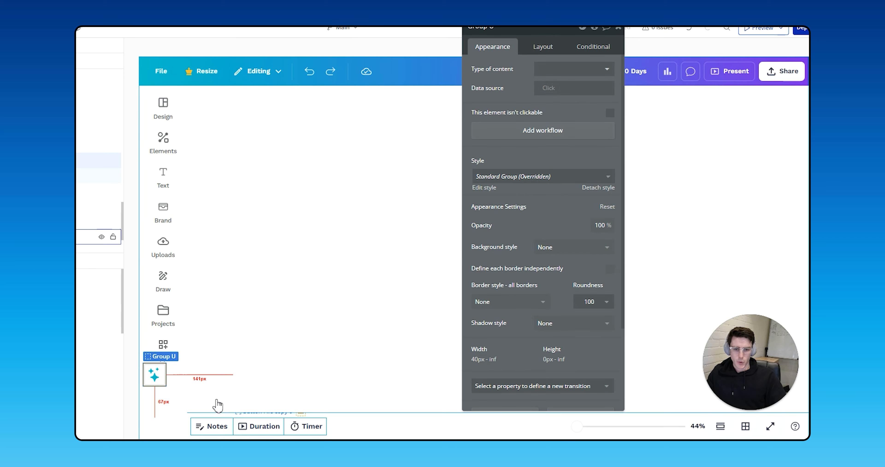
pyautogui.click(567, 253)
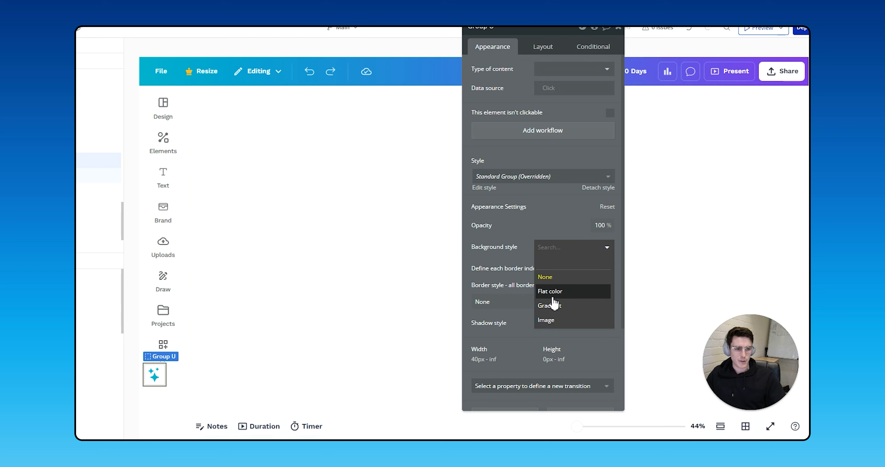
pyautogui.click(552, 295)
pyautogui.click(560, 266)
pyautogui.click(562, 248)
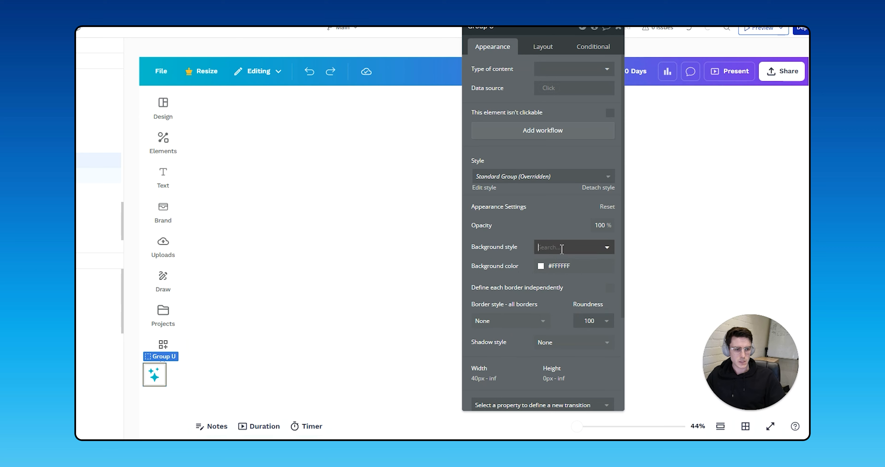
pyautogui.click(560, 306)
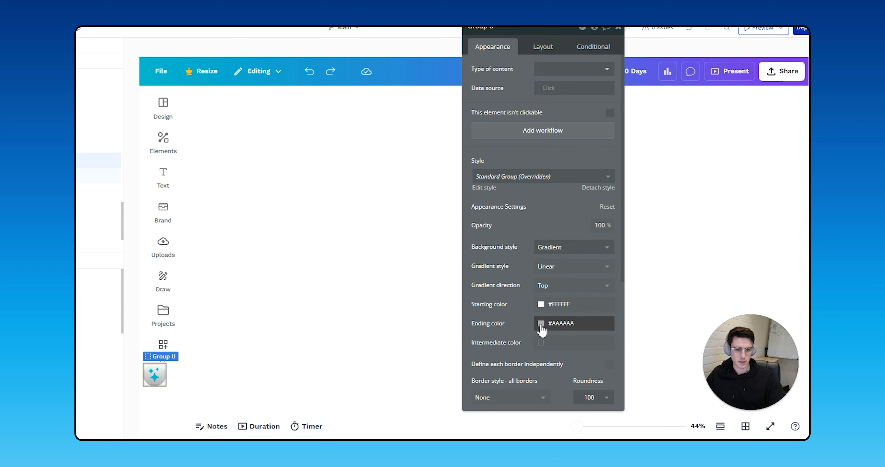
# - Give the stars icon a flat white (#FFFFFF) background
pyautogui.click(156, 376)
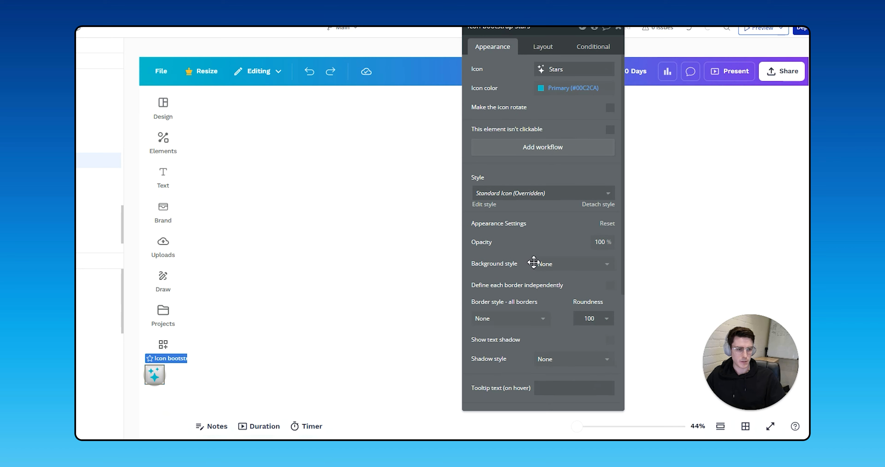
pyautogui.click(553, 263)
pyautogui.click(554, 307)
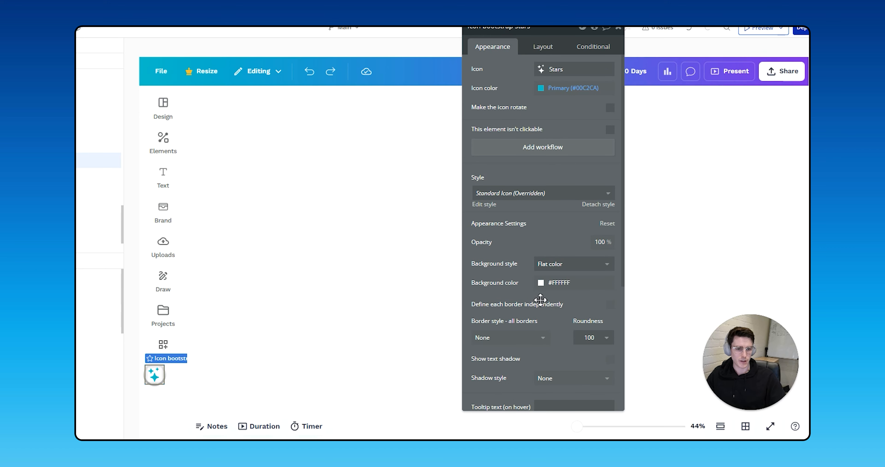
# - Set the starting color of Group U's background gradient to #00C2CA
pyautogui.click(166, 390)
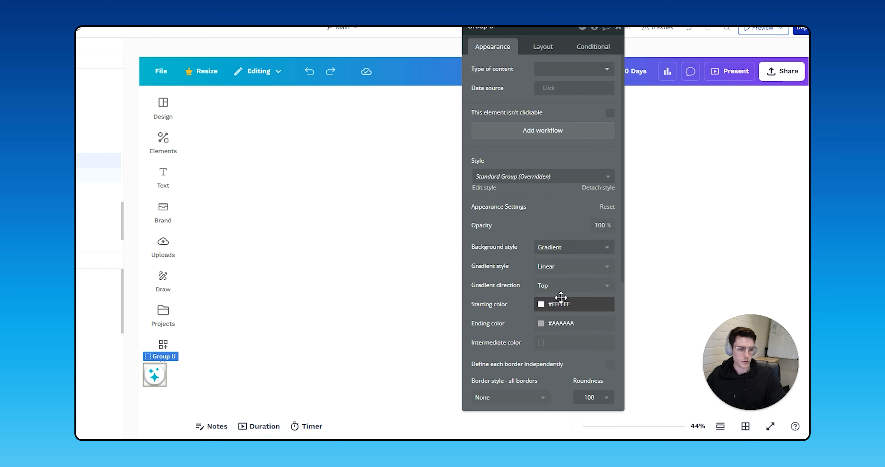
pyautogui.scroll(-2, 505, 259)
pyautogui.scroll(-5, 505, 260)
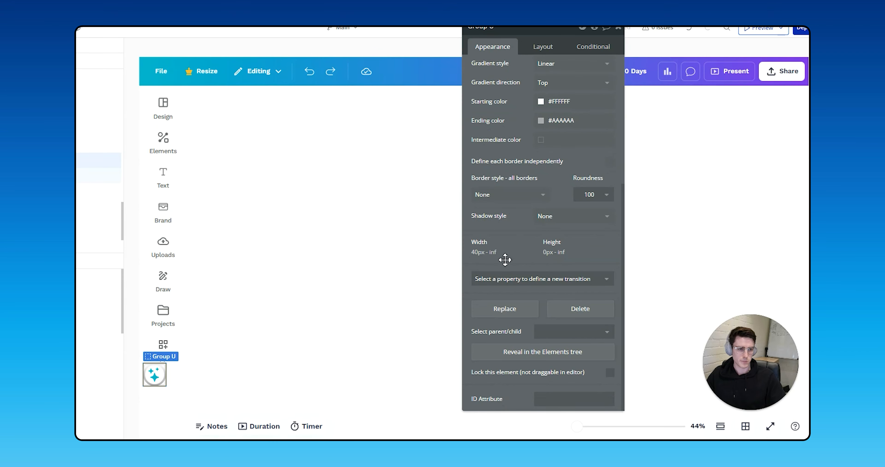
pyautogui.scroll(5, 505, 259)
pyautogui.click(584, 244)
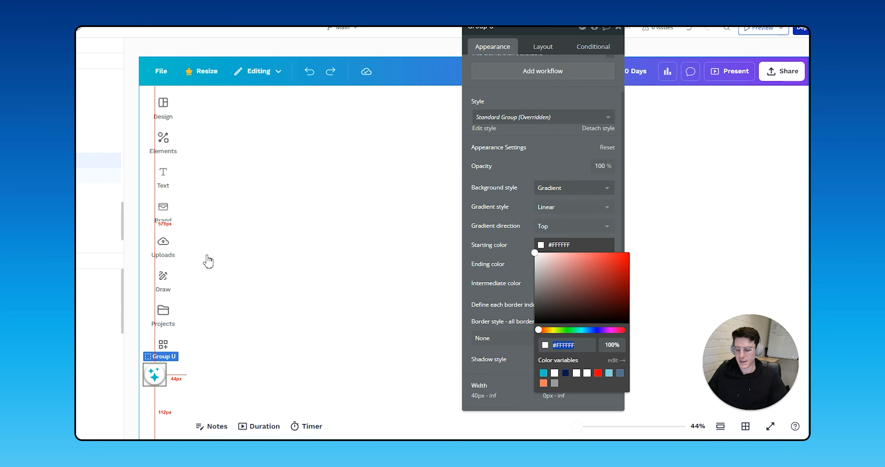
pyautogui.press('BackSpace')
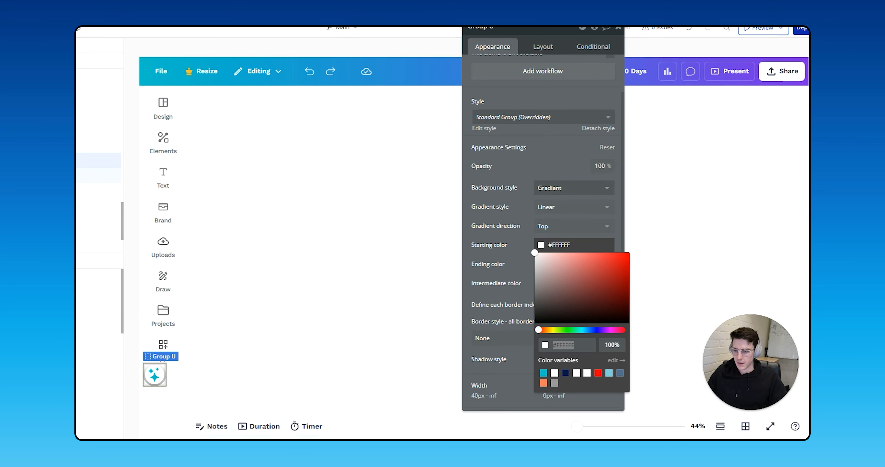
pyautogui.write('#00C2CA')
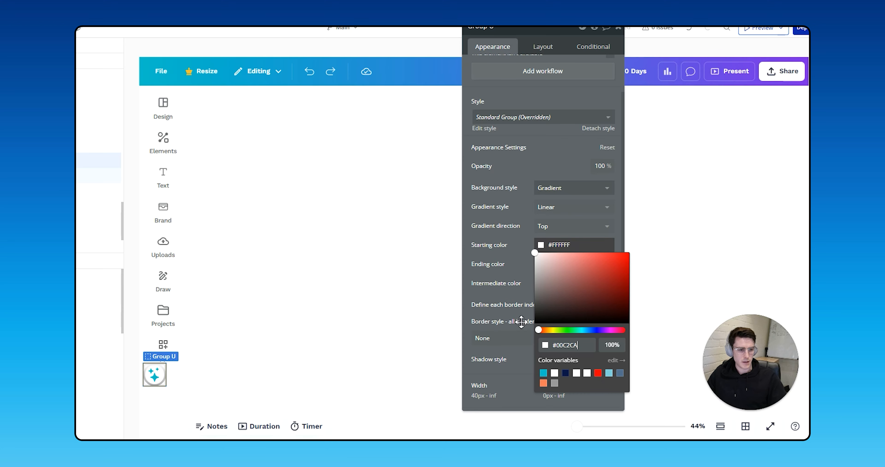
pyautogui.click(521, 321)
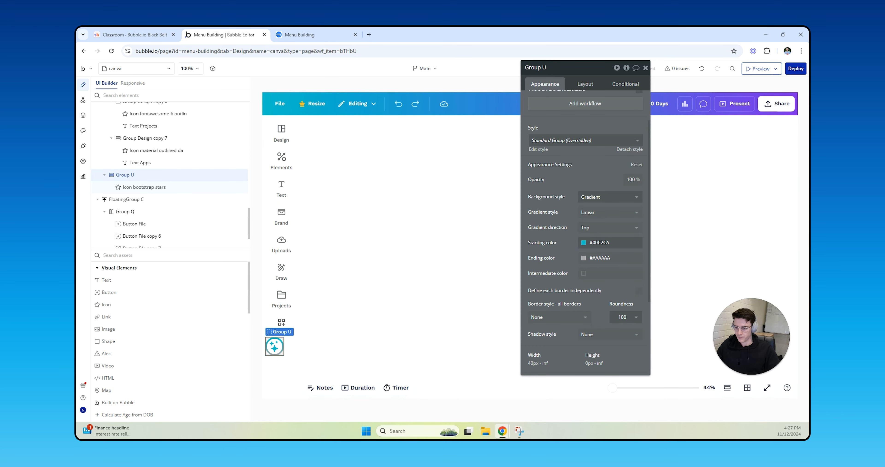
# - Set the intermediate color of Group U's background gradient to #387DD8
pyautogui.click(615, 273)
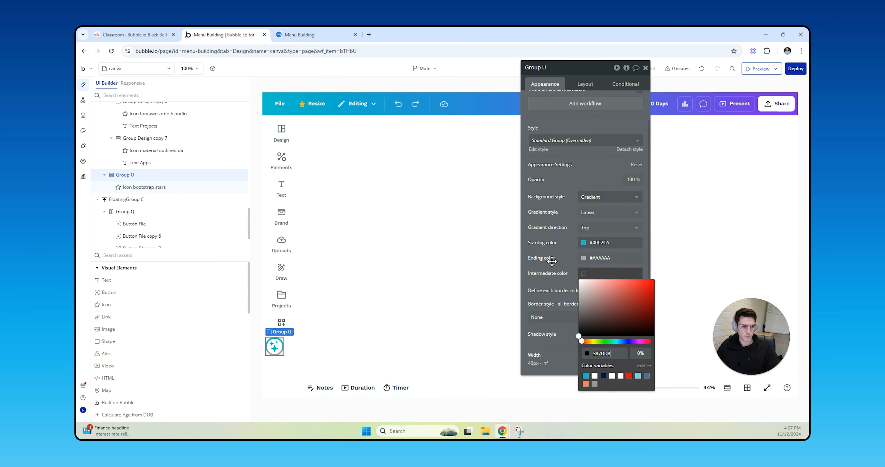
pyautogui.write('387DD8')
pyautogui.press('Return')
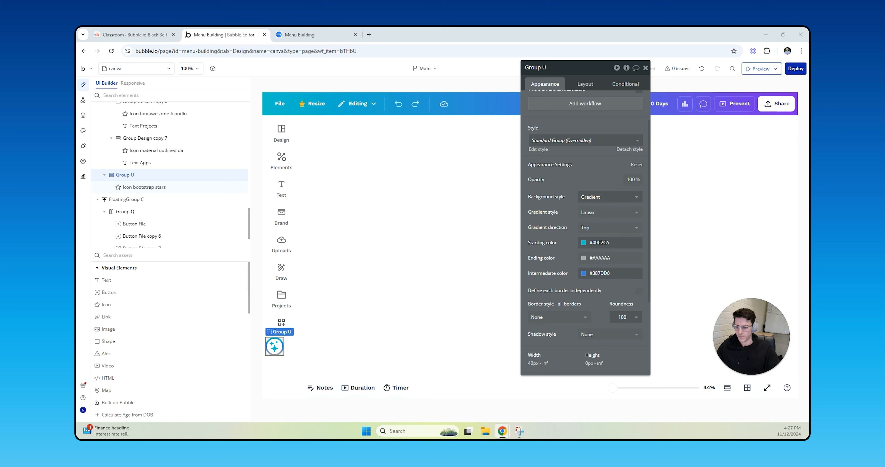
# - Set the ending color of Group U's background gradient to #7C2AE8
pyautogui.click(583, 258)
pyautogui.write('7C2AE8')
pyautogui.press('Return')
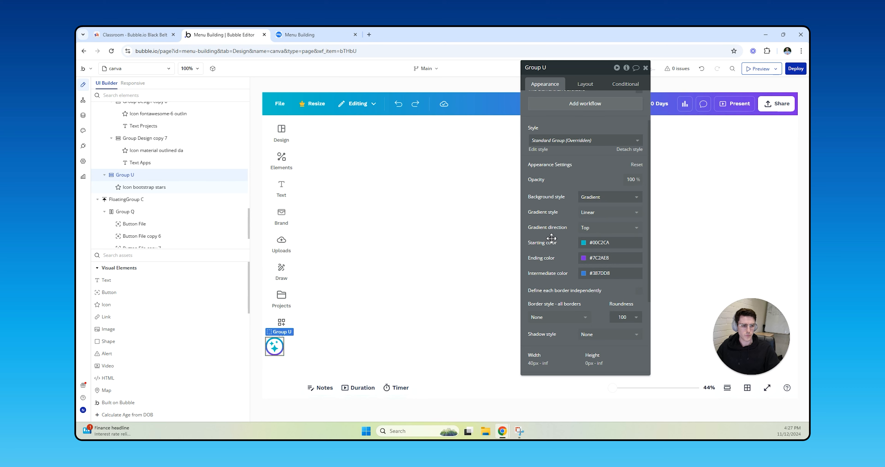
# - Set Group U's padding to 2 px on all four sides
pyautogui.click(275, 346)
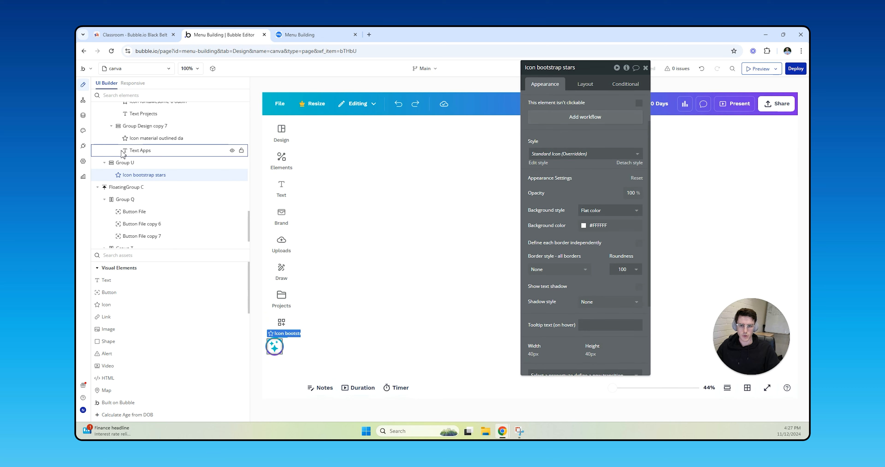
pyautogui.click(125, 162)
pyautogui.scroll(-1, 564, 237)
pyautogui.click(583, 86)
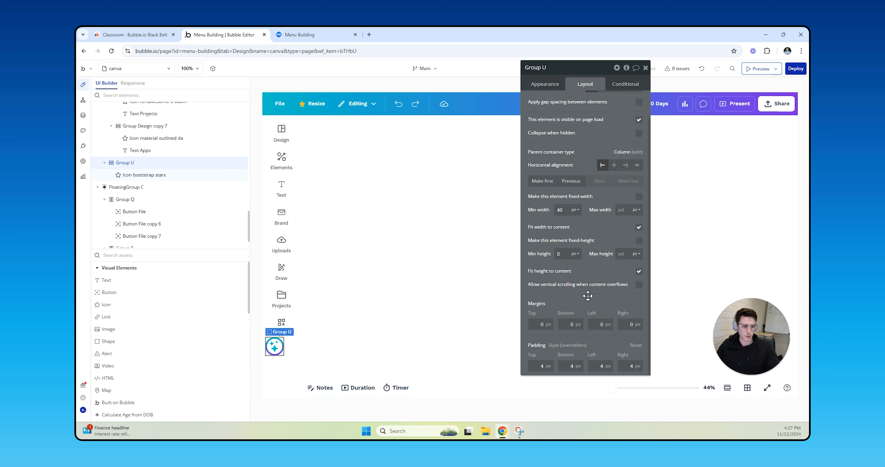
pyautogui.write('2')
pyautogui.press('Tab')
pyautogui.write('2')
pyautogui.press('Tab')
pyautogui.doubleClick(546, 367)
pyautogui.write('2')
pyautogui.press('Tab')
pyautogui.press('Tab')
pyautogui.press('Tab')
pyautogui.write('2')
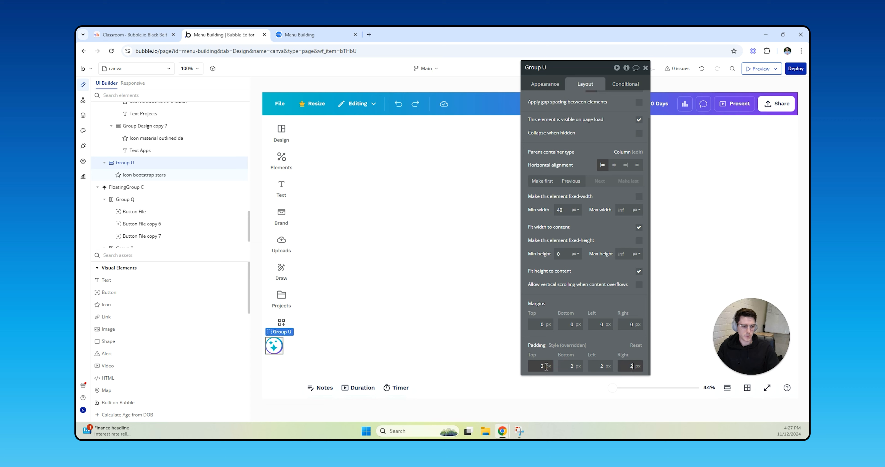
# - Check the original Canva editor, then set the side navigation floating group's container alignment to space between in the Bubble editor
pyautogui.click(422, 362)
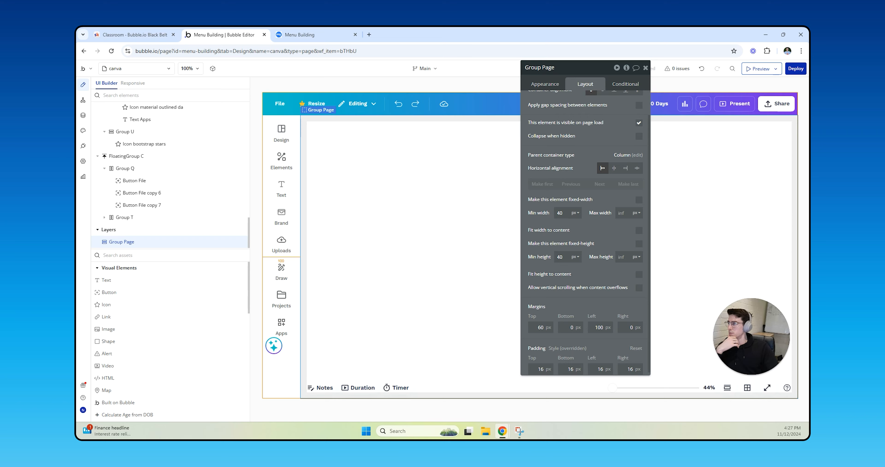
pyautogui.moveTo(347, 174); pyautogui.dragTo(350, 34)
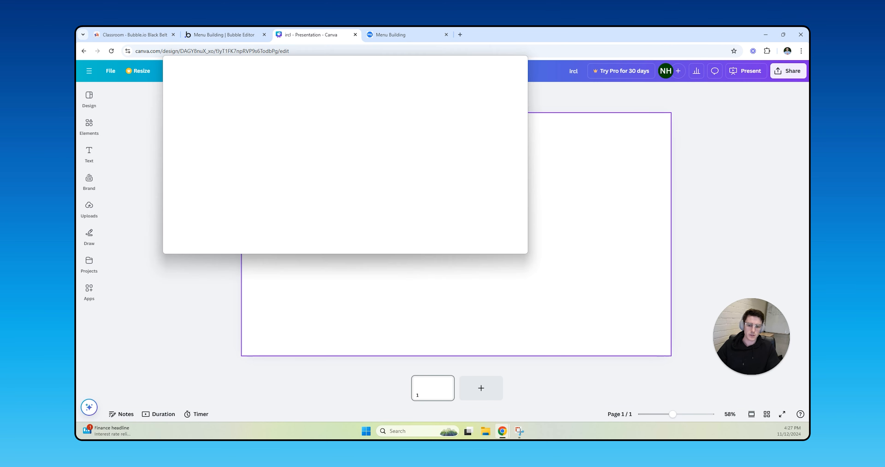
pyautogui.moveTo(311, 35); pyautogui.dragTo(76, 37)
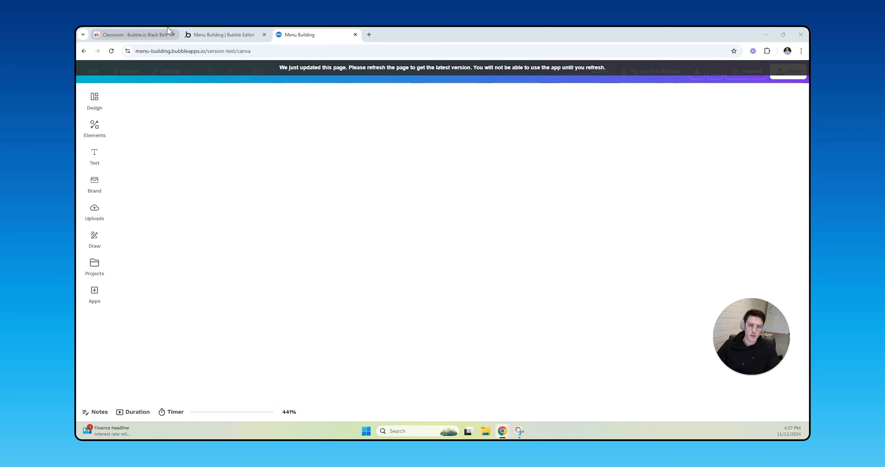
pyautogui.click(204, 34)
pyautogui.click(291, 365)
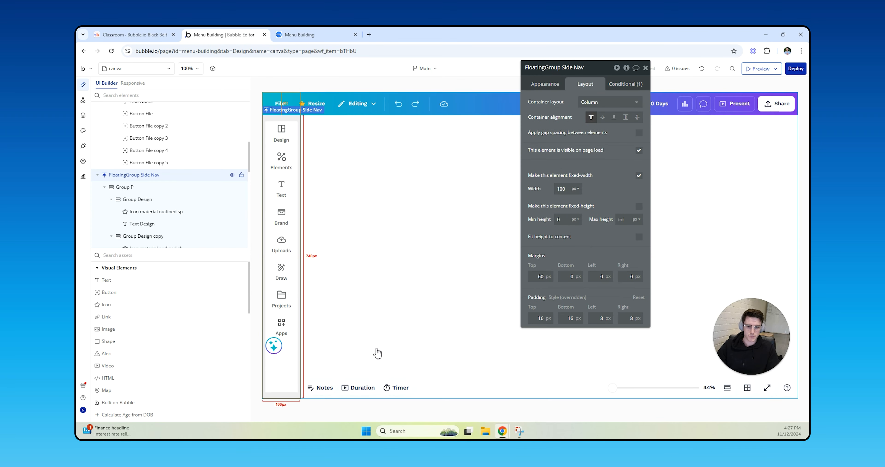
pyautogui.click(637, 117)
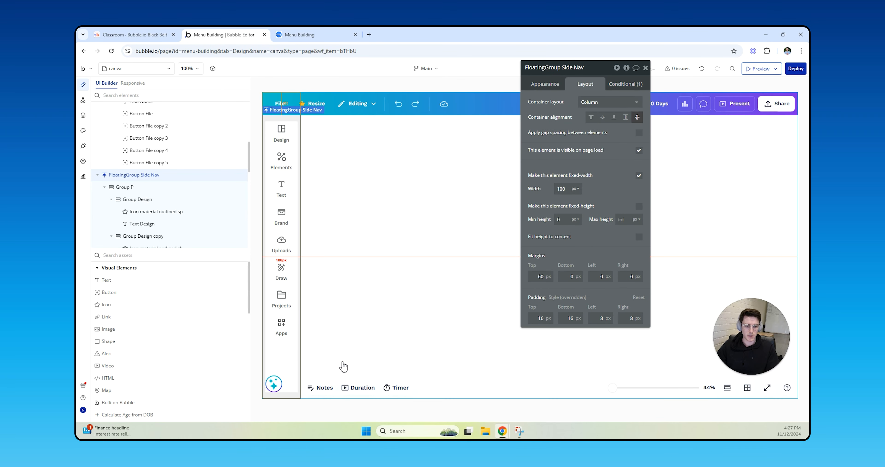
# - Center Group U horizontally within the side navigation
pyautogui.click(281, 382)
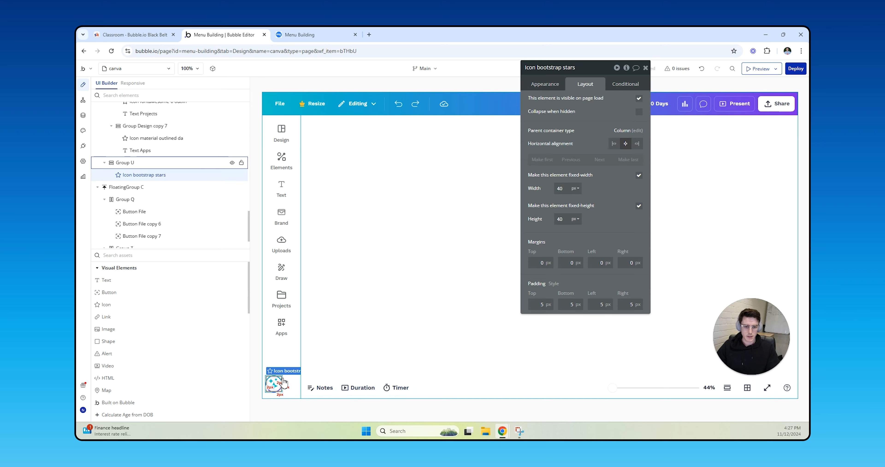
pyautogui.click(267, 381)
pyautogui.click(614, 196)
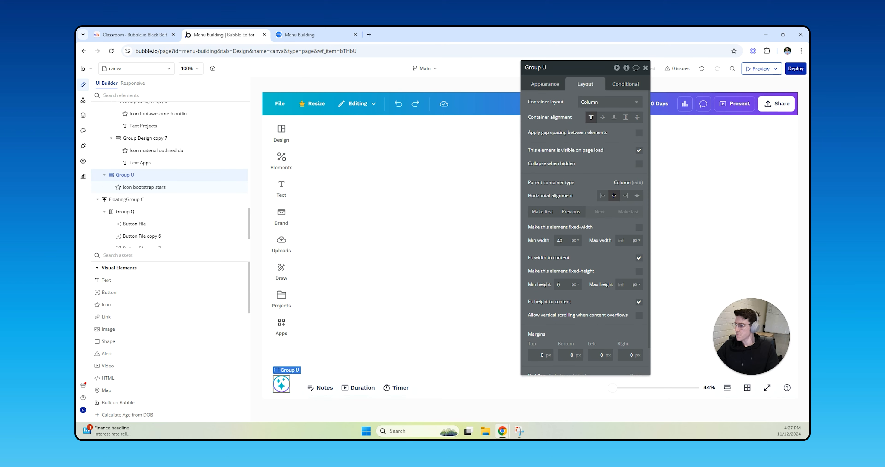
# - Give Group U an outset shadow in the Primary color (#00C2CA) and adjust the shadow color's opacity
pyautogui.click(545, 84)
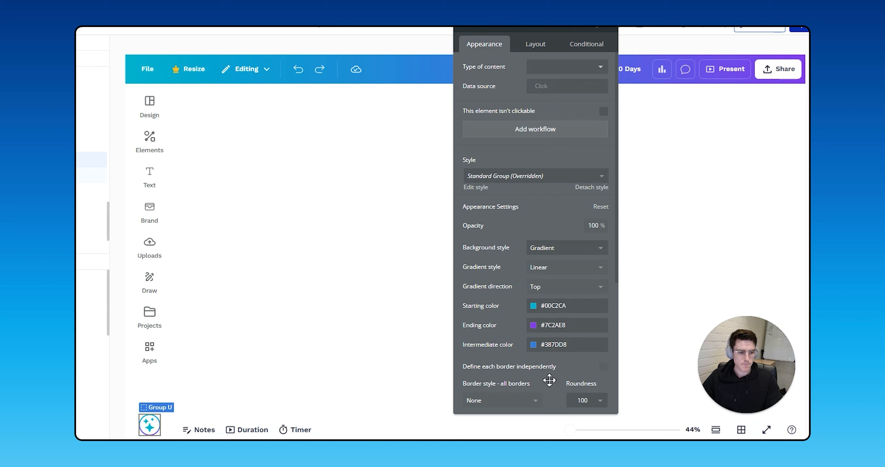
pyautogui.scroll(-6, 550, 347)
pyautogui.click(567, 216)
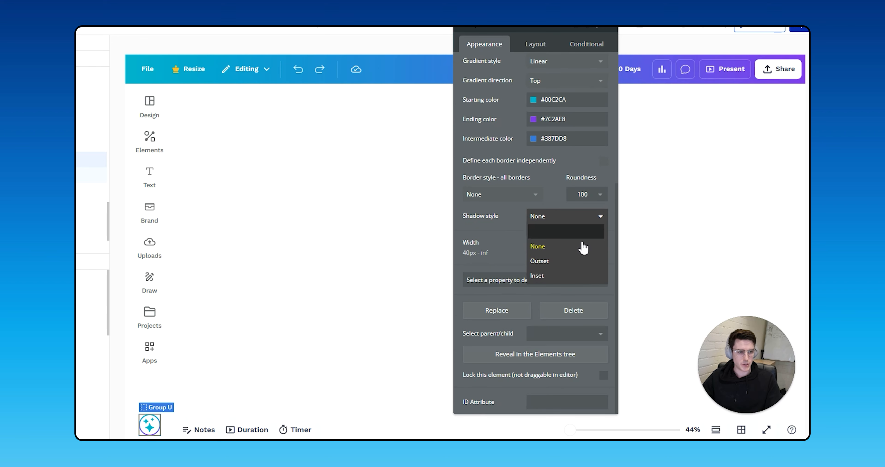
pyautogui.click(580, 261)
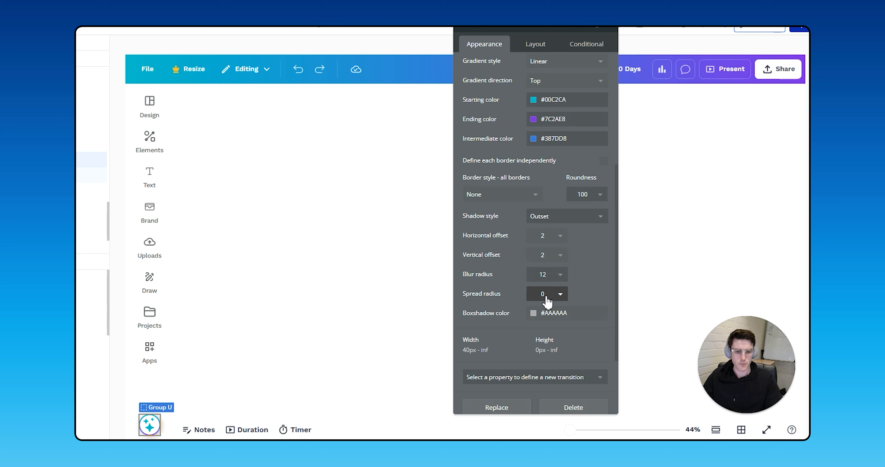
pyautogui.click(565, 313)
pyautogui.click(536, 442)
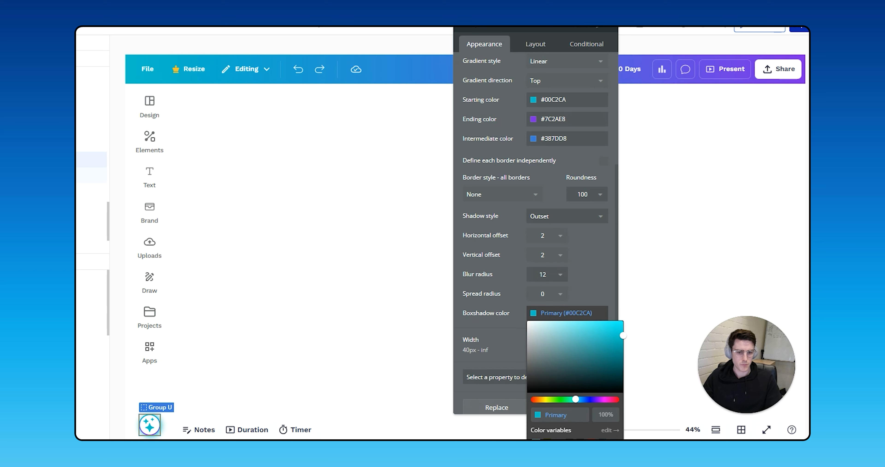
pyautogui.click(608, 419)
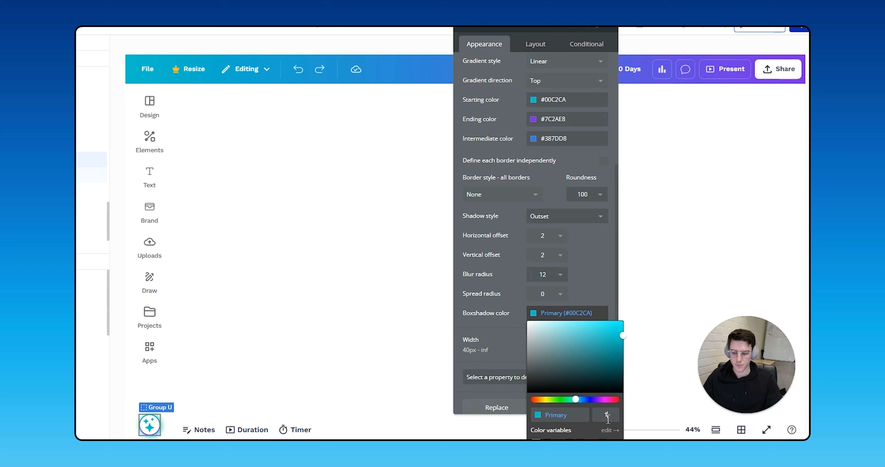
pyautogui.click(403, 388)
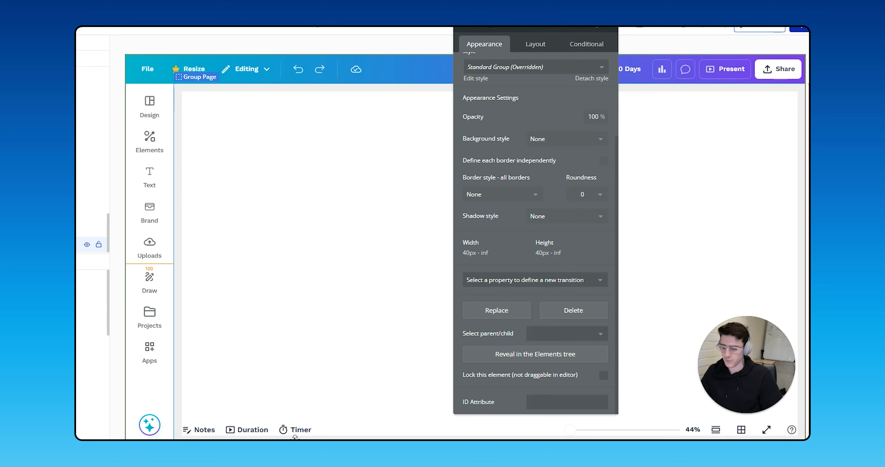
# - Set the stars icon's color to #7C2AE8
pyautogui.click(150, 424)
pyautogui.scroll(4, 550, 124)
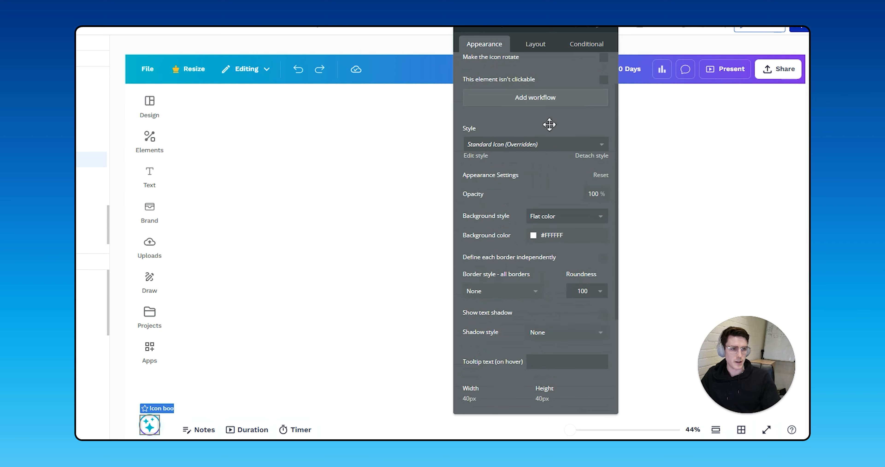
pyautogui.scroll(2, 549, 124)
pyautogui.click(558, 86)
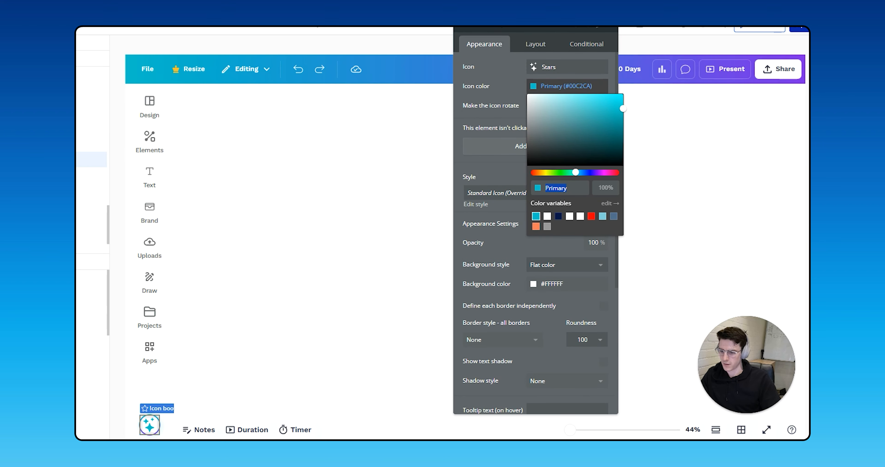
pyautogui.hotkey('alt', 'Tab')
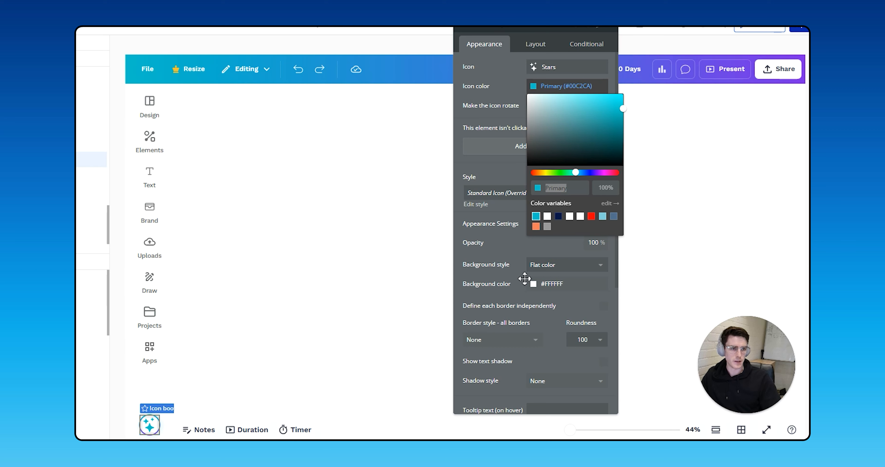
pyautogui.doubleClick(560, 190)
pyautogui.write('#7C2AE8')
pyautogui.click(493, 109)
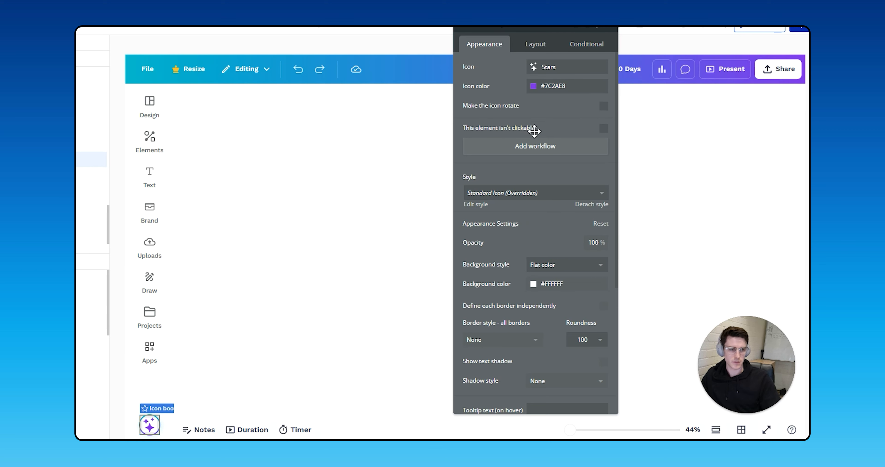
# - Set the opacity of the stars icon's color to 85%
pyautogui.click(568, 92)
pyautogui.click(606, 188)
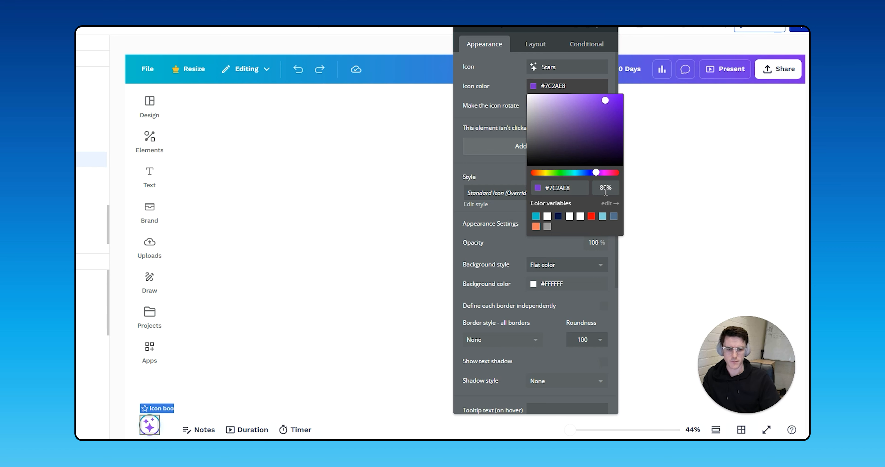
pyautogui.click(374, 284)
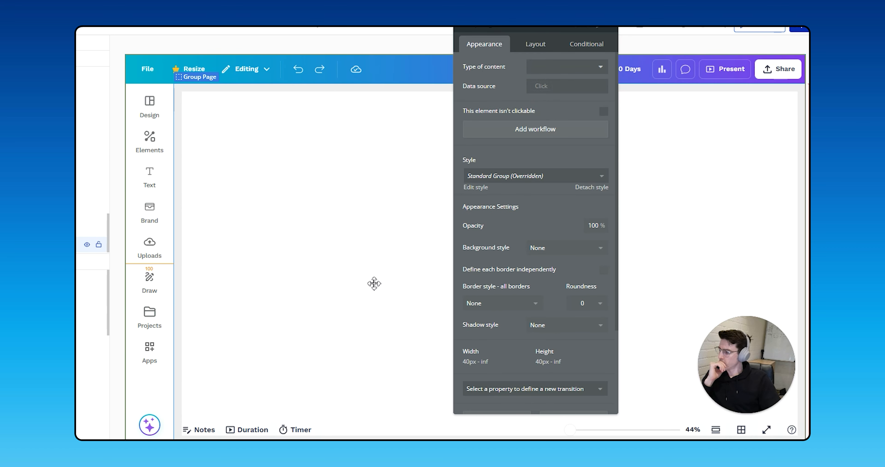
# - Set the stars icon's color to #387DD8
pyautogui.click(148, 425)
pyautogui.click(553, 88)
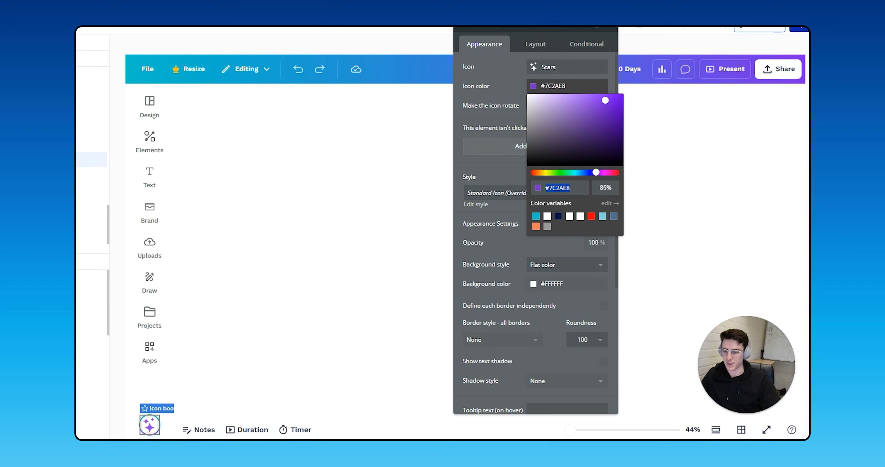
pyautogui.doubleClick(553, 86)
pyautogui.write('#387DD8')
pyautogui.click(519, 94)
pyautogui.click(372, 293)
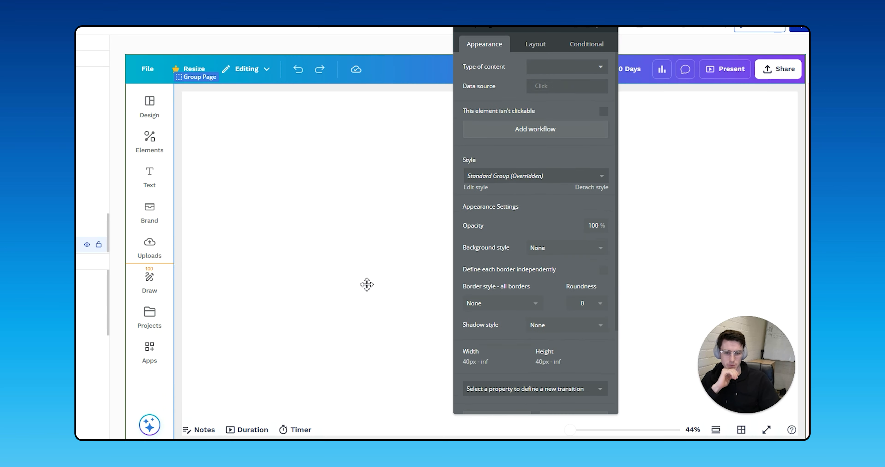
# - Set Group Page's bottom margin to 80 px
pyautogui.moveTo(481, 206); pyautogui.dragTo(444, 216)
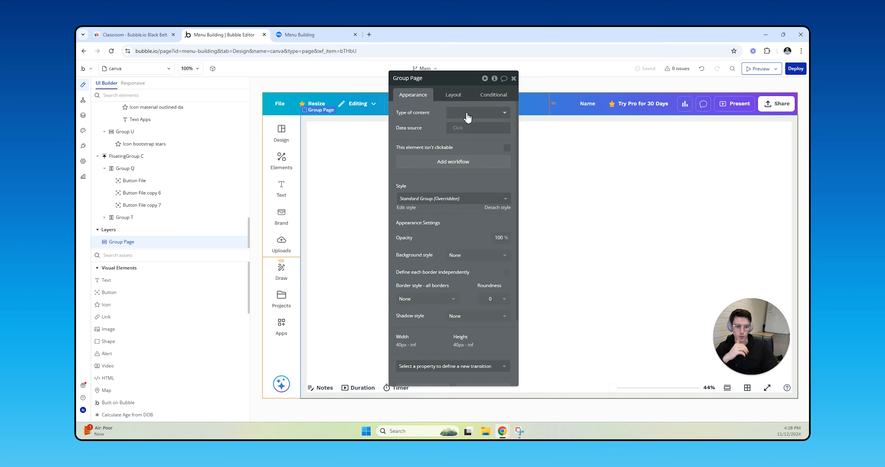
pyautogui.click(453, 94)
pyautogui.click(445, 363)
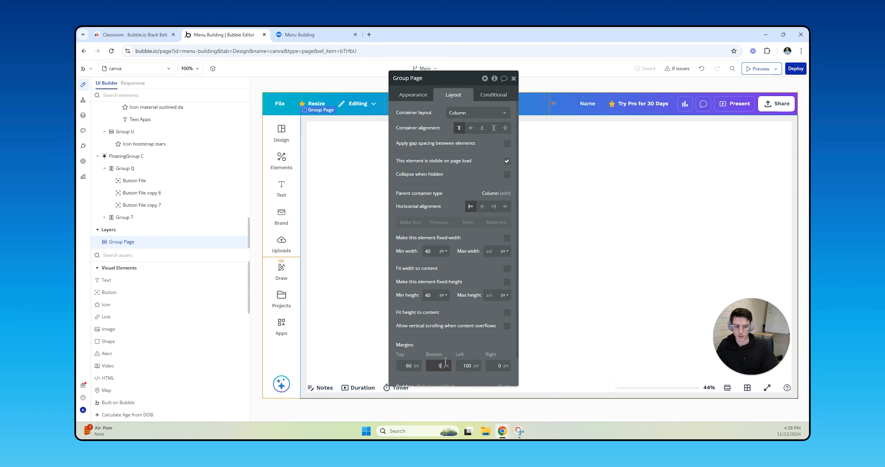
pyautogui.press('BackSpace')
pyautogui.write('60')
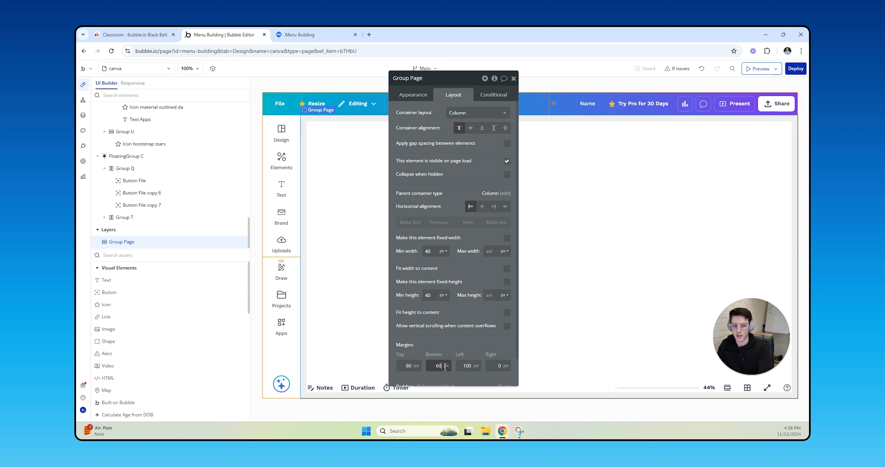
pyautogui.press('Tab')
pyautogui.doubleClick(445, 366)
pyautogui.write('8-')
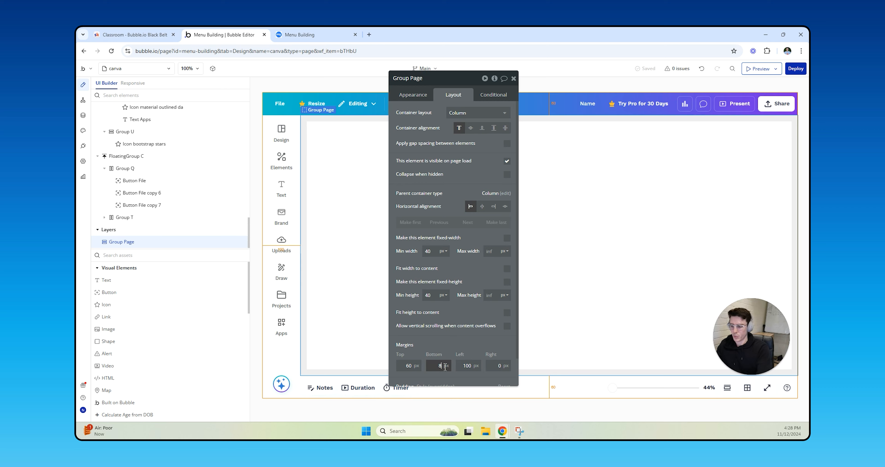
pyautogui.press('Tab')
pyautogui.doubleClick(445, 367)
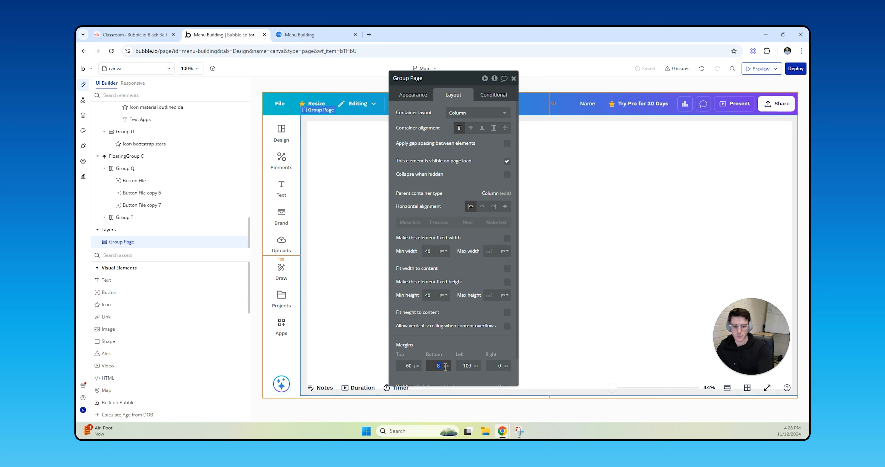
pyautogui.write('80')
pyautogui.press('Tab')
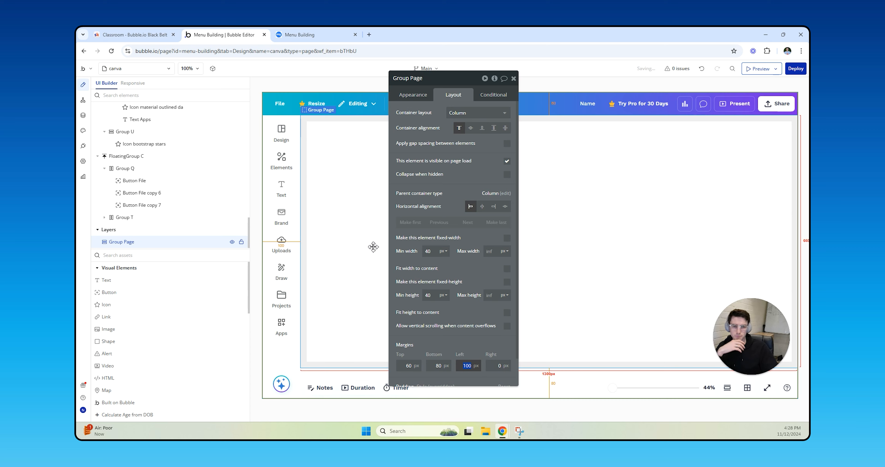
# - Add a new group inside Group Page and rename it Group Item
pyautogui.click(147, 257)
pyautogui.write('group')
pyautogui.click(135, 283)
pyautogui.click(546, 212)
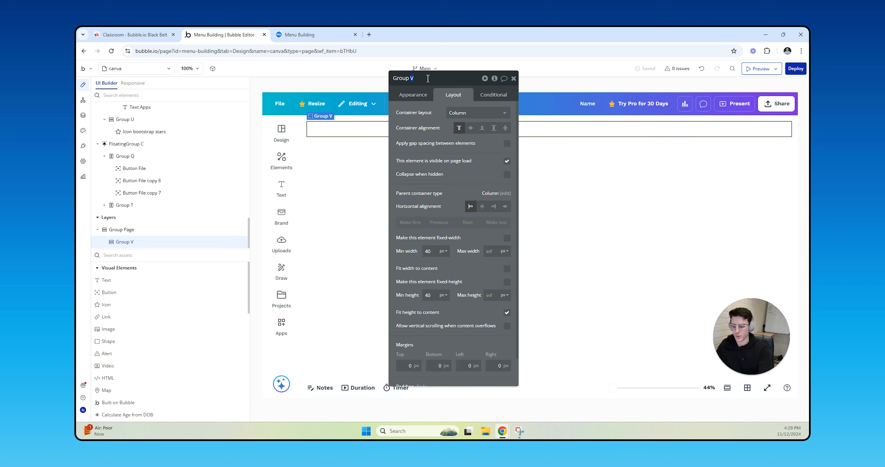
pyautogui.press('Return')
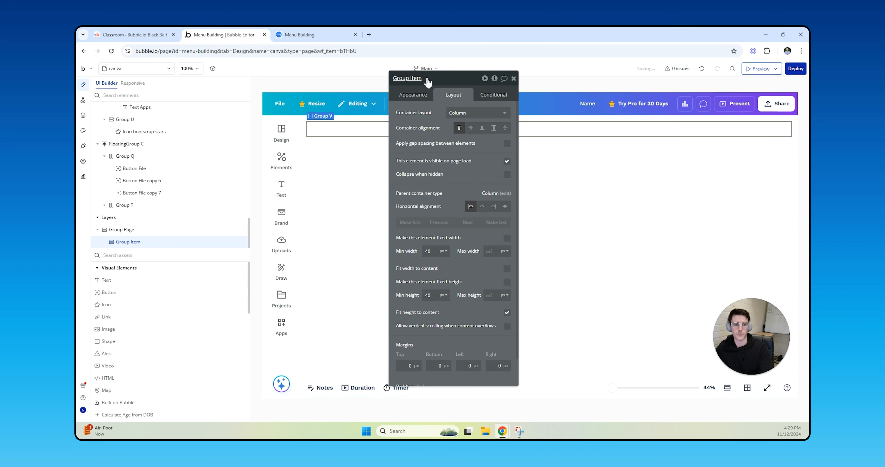
# - Turn off fitting the height to content for Group Item
pyautogui.click(507, 314)
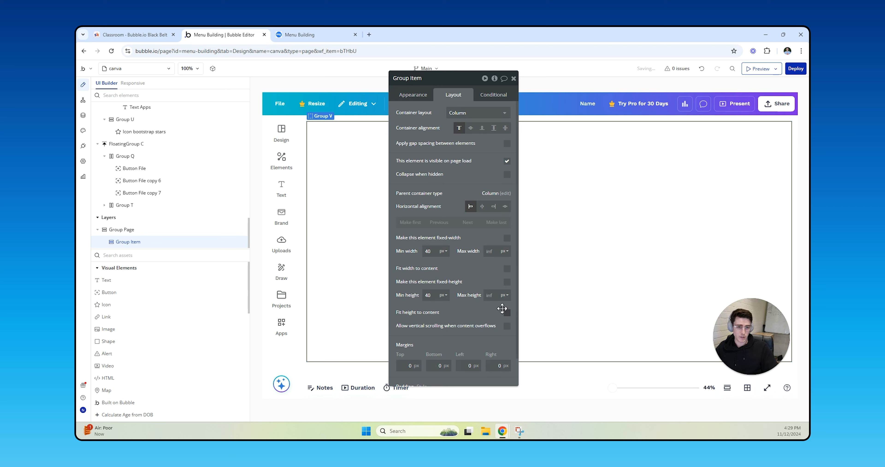
# - Try a 26 px top margin with 36 px bottom and left margins on Group Item
pyautogui.click(413, 366)
pyautogui.write('2')
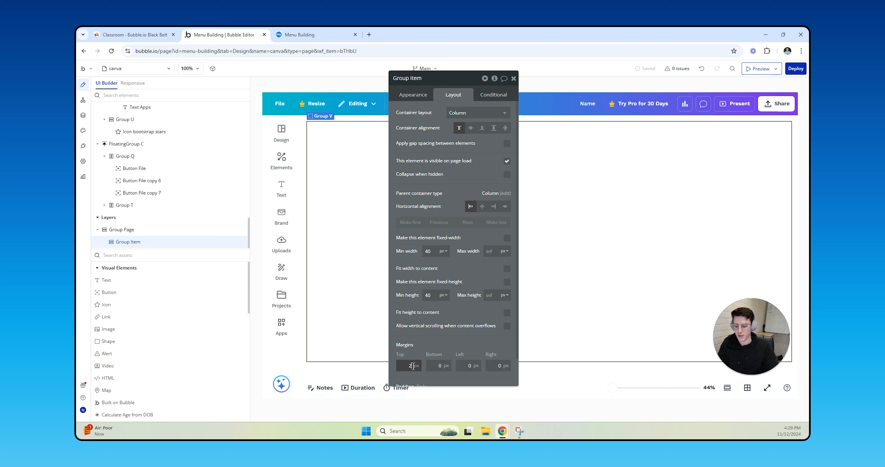
pyautogui.write('6')
pyautogui.press('Tab')
pyautogui.write('36')
pyautogui.press('Tab')
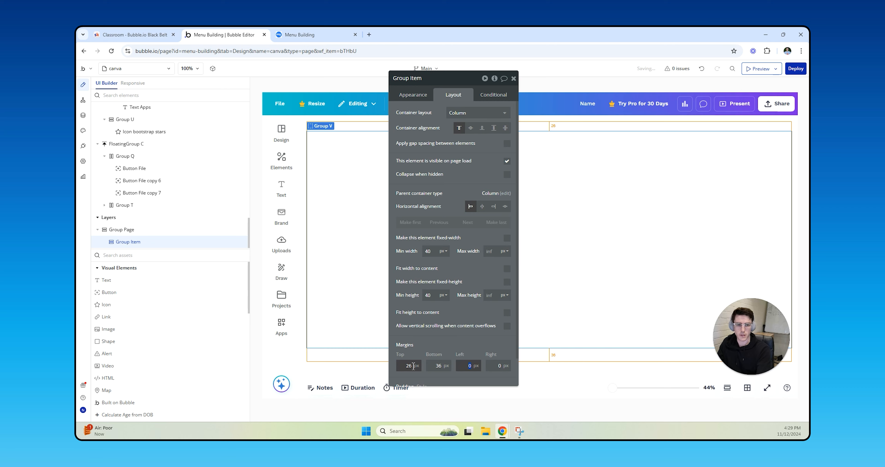
pyautogui.write('36')
pyautogui.press('Tab')
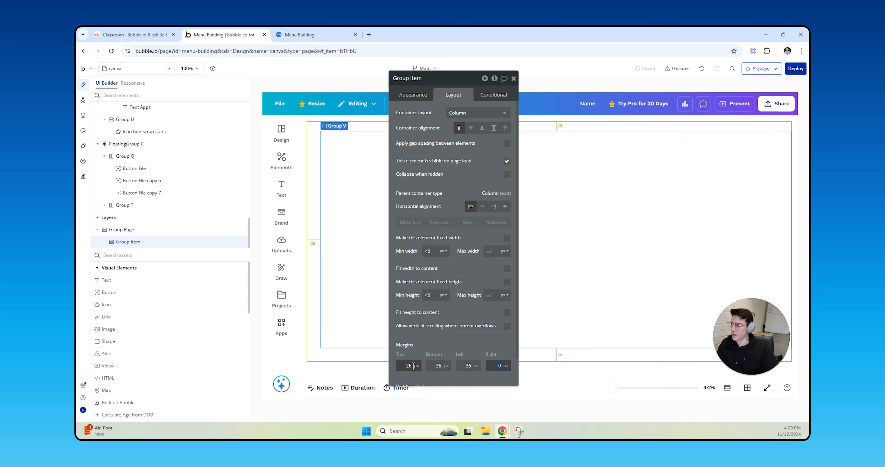
# - Reset Group Item's top, bottom and left margins to 0 px
pyautogui.click(413, 366)
pyautogui.write('0')
pyautogui.press('Tab')
pyautogui.write('0')
pyautogui.press('Tab')
pyautogui.write('0')
pyautogui.press('Tab')
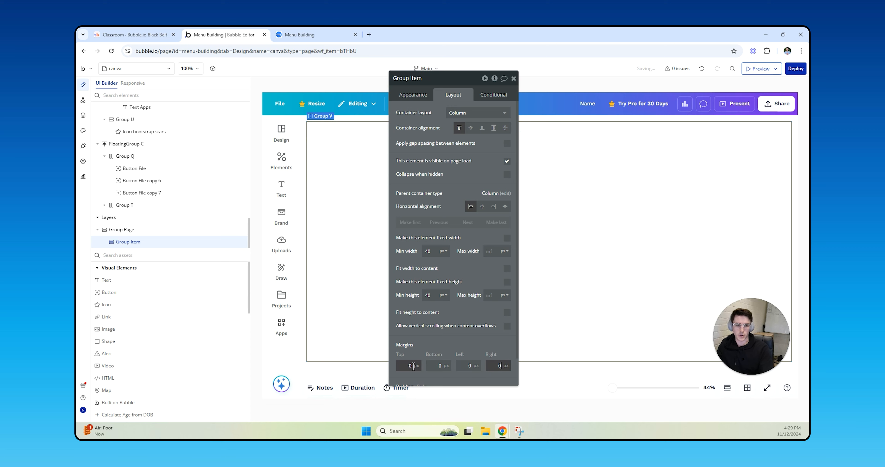
# - Check Group Page's margins and padding, and try 96 px margins on all four sides of Group Item
pyautogui.click(122, 230)
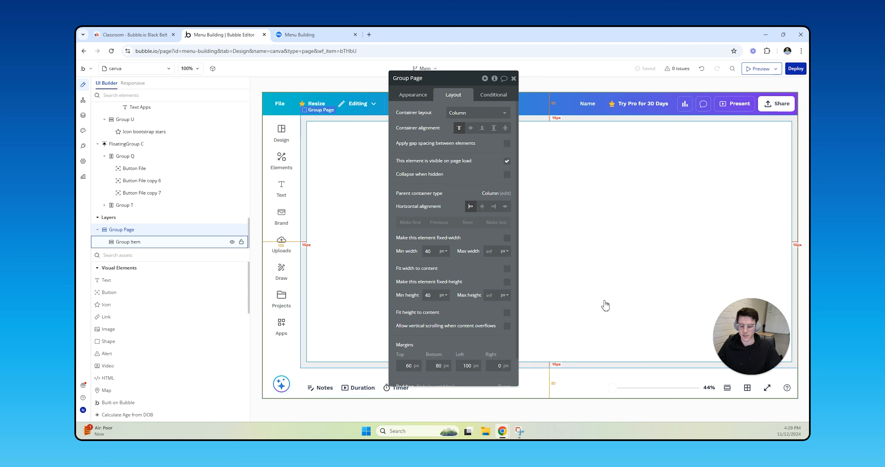
pyautogui.scroll(-1, 442, 328)
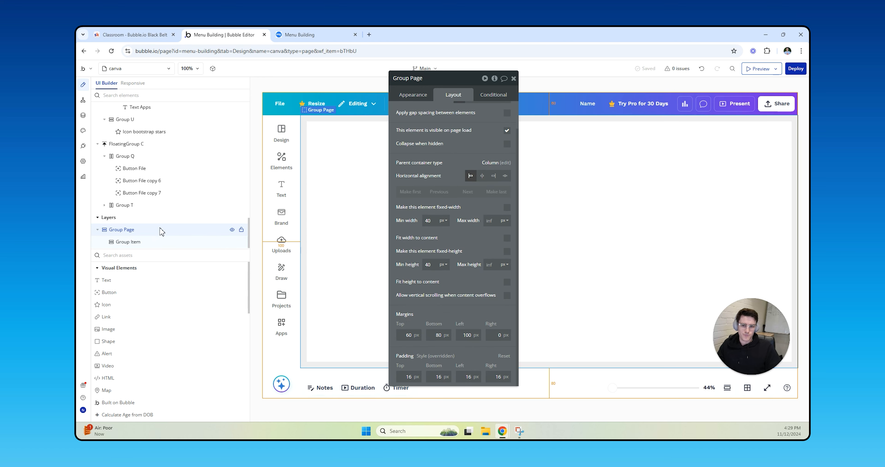
pyautogui.click(160, 242)
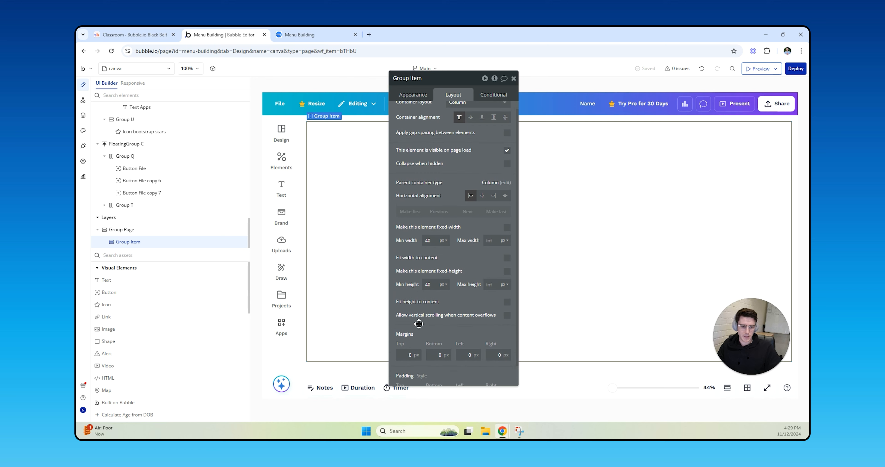
pyautogui.scroll(-1, 419, 323)
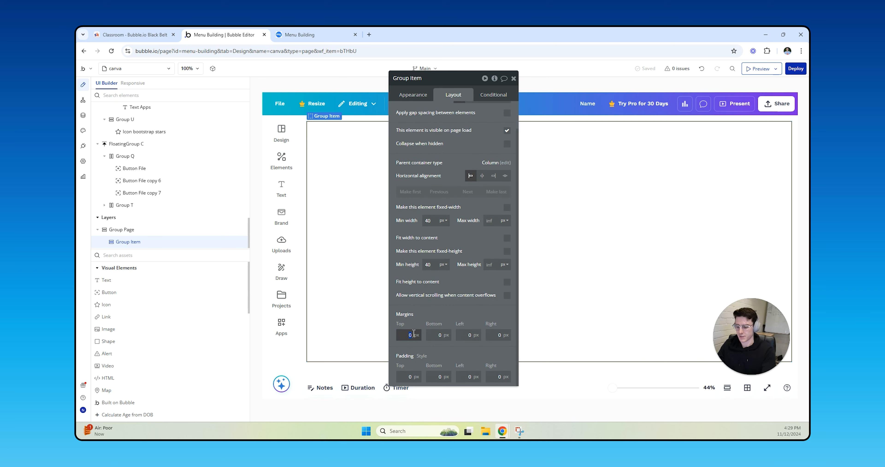
pyautogui.press('Tab')
pyautogui.write('96')
pyautogui.press('Tab')
pyautogui.write('96')
pyautogui.press('Tab')
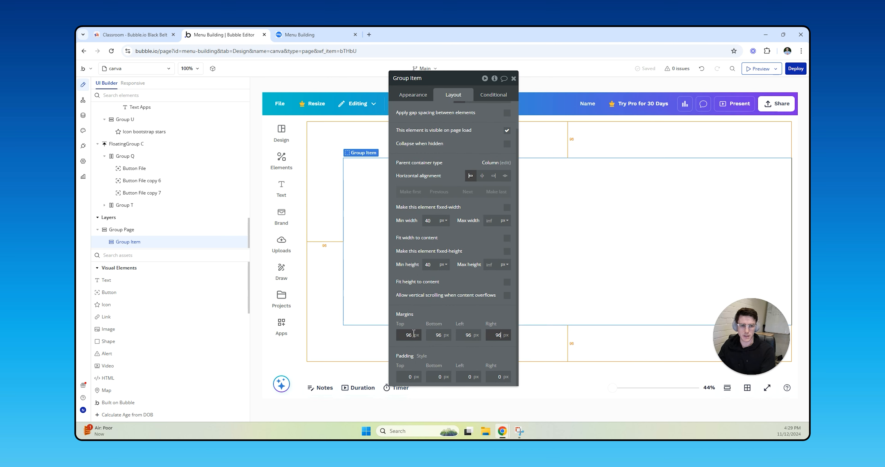
pyautogui.write('96')
pyautogui.press('Tab')
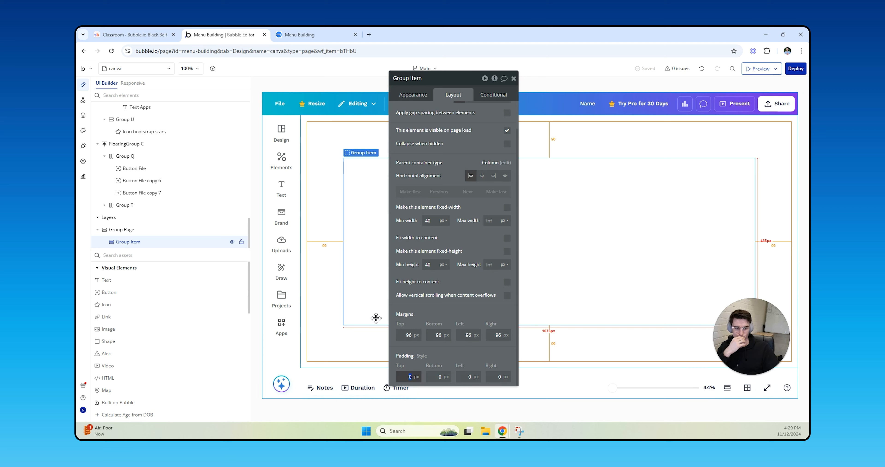
# - Return all four of Group Item's margins to 0 px
pyautogui.doubleClick(409, 334)
pyautogui.write('0')
pyautogui.press('Tab')
pyautogui.write('0')
pyautogui.press('Tab')
pyautogui.write('0')
pyautogui.press('Tab')
pyautogui.write('0')
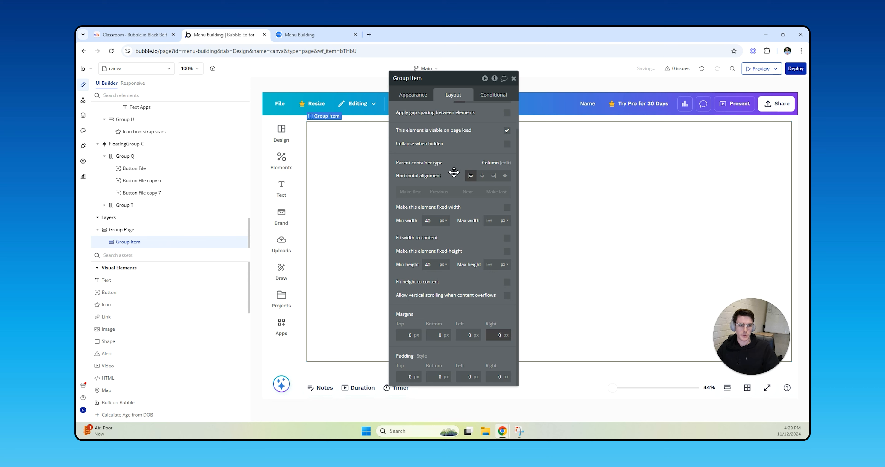
# - Set Group Item's minimum and maximum width and height values to 60
pyautogui.scroll(1, 454, 172)
pyautogui.doubleClick(429, 251)
pyautogui.write('60')
pyautogui.press('Tab')
pyautogui.write('60')
pyautogui.press('Tab')
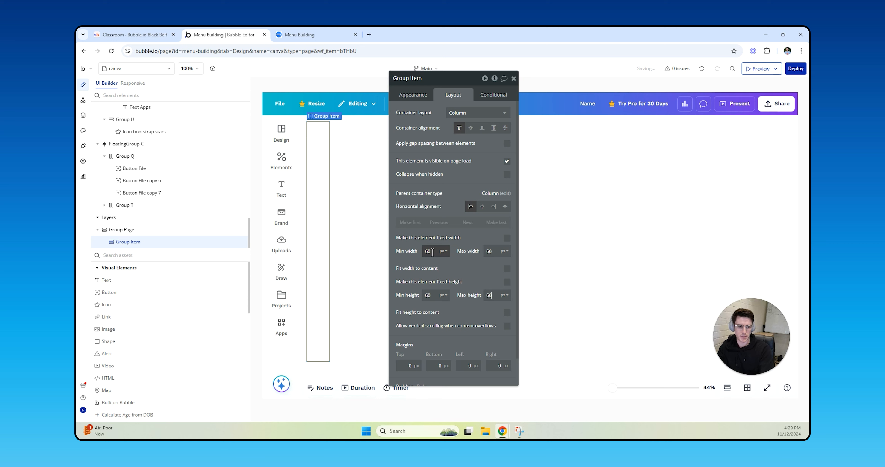
# - Switch the units of Group Item's minimum and maximum width and height to percent
pyautogui.click(443, 251)
pyautogui.click(503, 251)
pyautogui.click(505, 263)
pyautogui.click(443, 295)
pyautogui.click(443, 319)
pyautogui.click(504, 295)
pyautogui.click(502, 319)
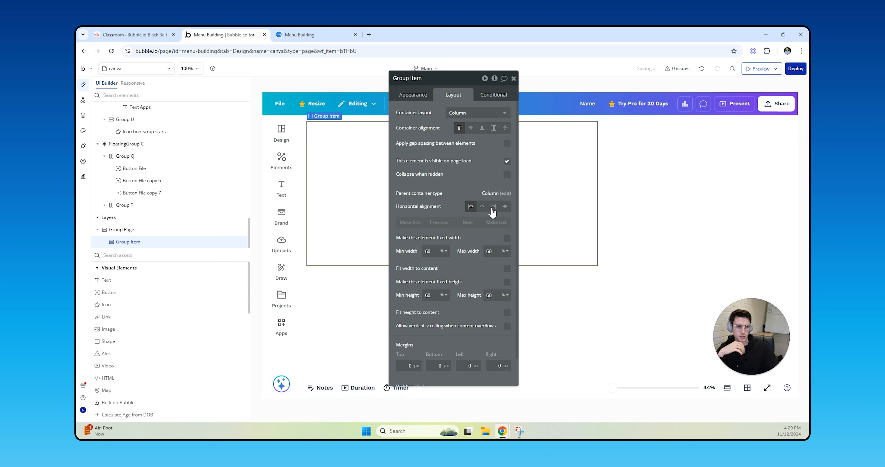
# - Center Group Item horizontally and set the container alignment of both Group Item and Group Page to center
pyautogui.click(482, 207)
pyautogui.click(471, 127)
pyautogui.click(573, 283)
pyautogui.click(472, 132)
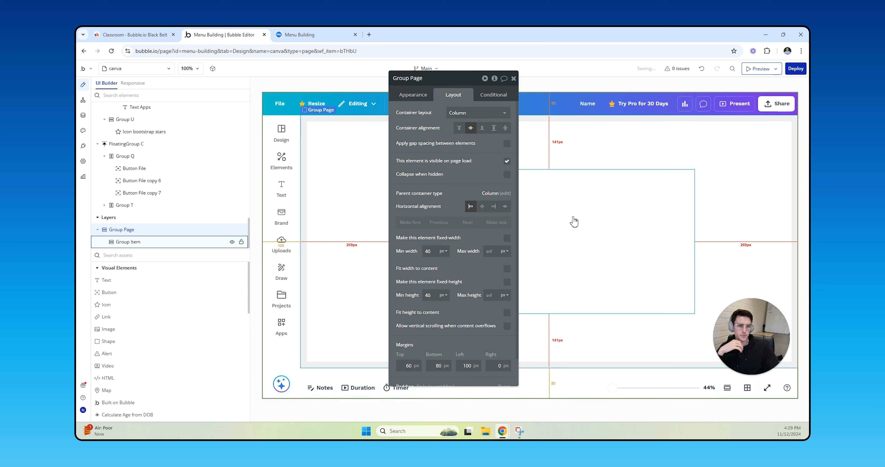
# - Add a new group inside Group Item and turn off fitting its height to content
pyautogui.click(572, 218)
pyautogui.moveTo(459, 187); pyautogui.dragTo(302, 165)
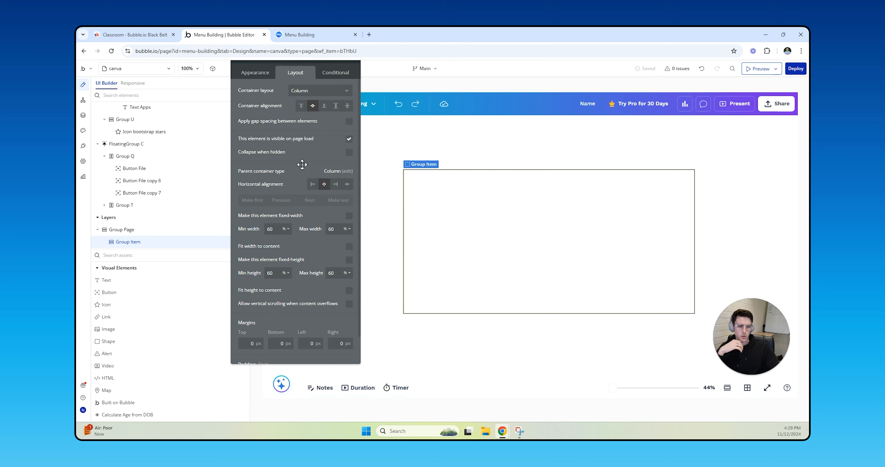
pyautogui.click(273, 230)
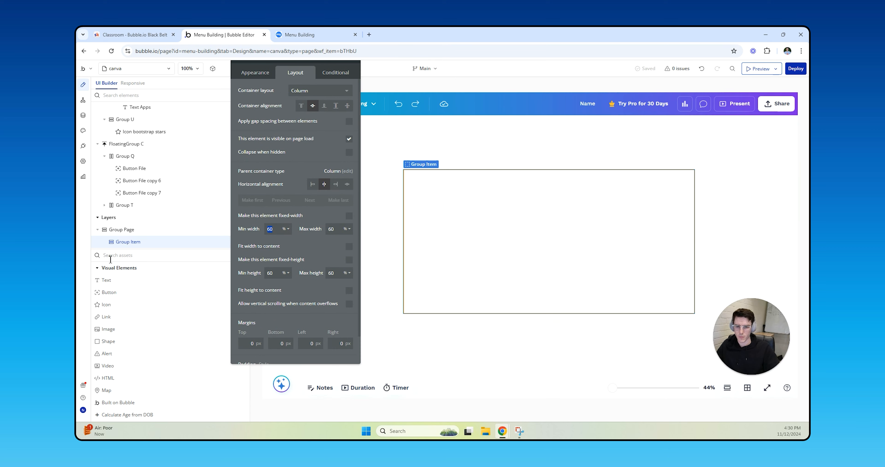
pyautogui.write('group')
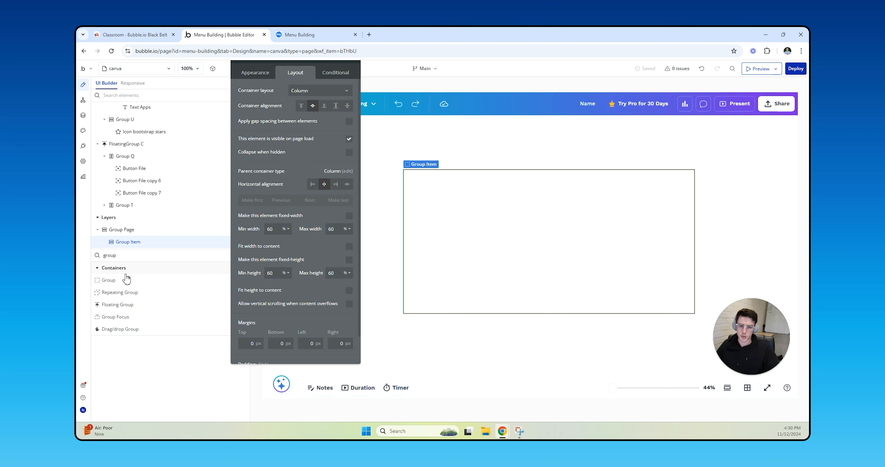
pyautogui.moveTo(184, 281); pyautogui.dragTo(466, 242)
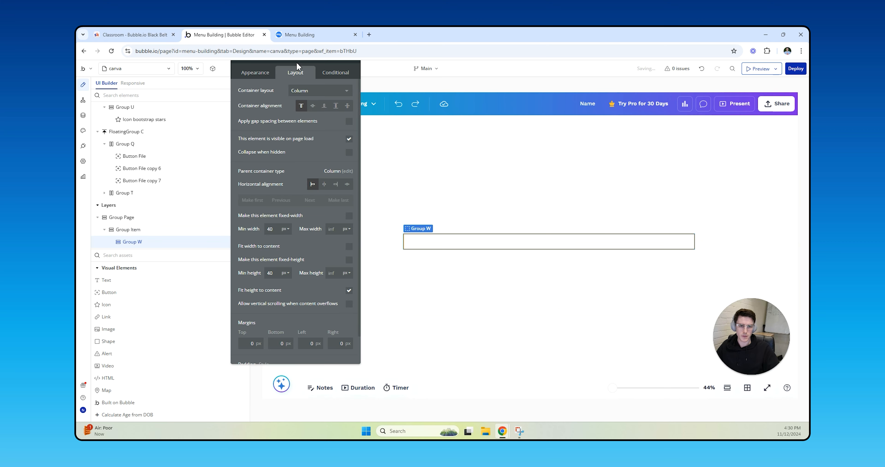
pyautogui.click(349, 290)
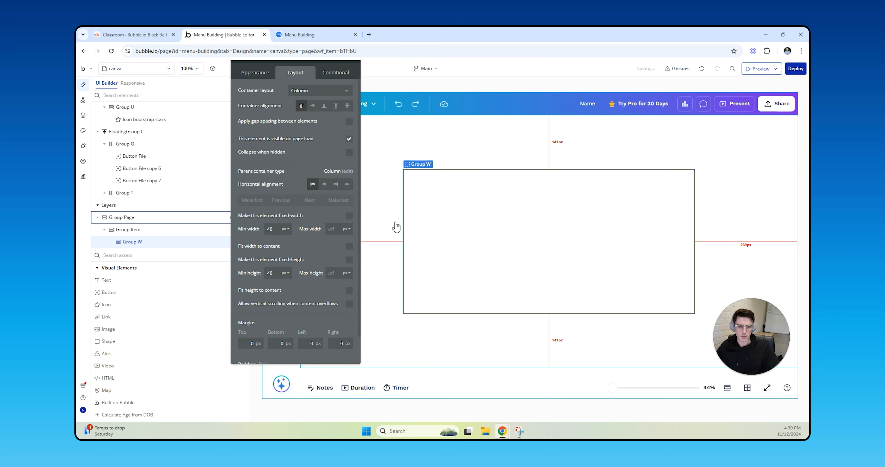
# - Rename the new group inside Group Item to Group ItemPage
pyautogui.click(167, 230)
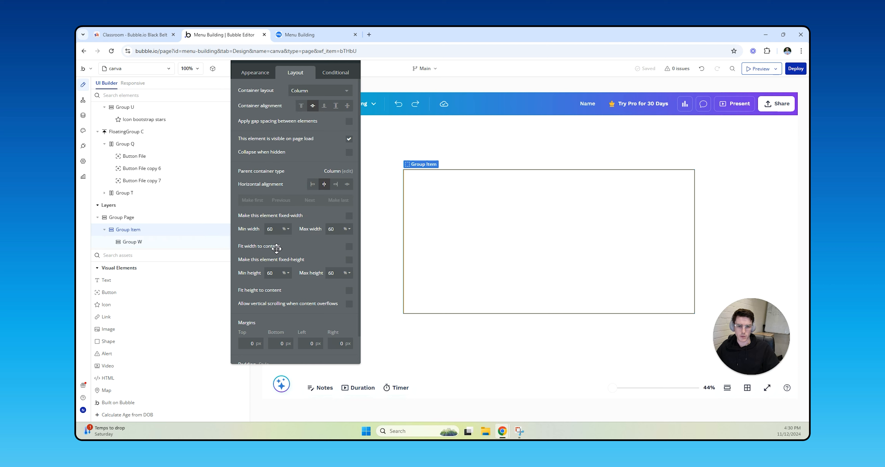
pyautogui.scroll(-1, 263, 326)
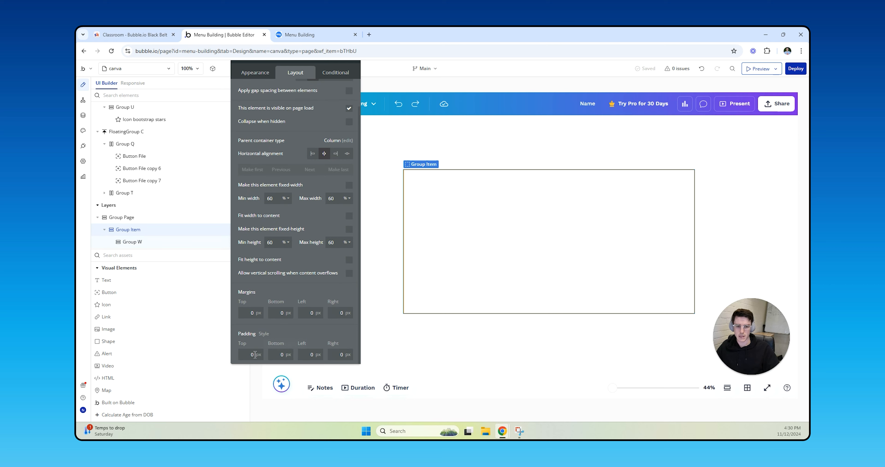
pyautogui.click(135, 243)
pyautogui.doubleClick(150, 242)
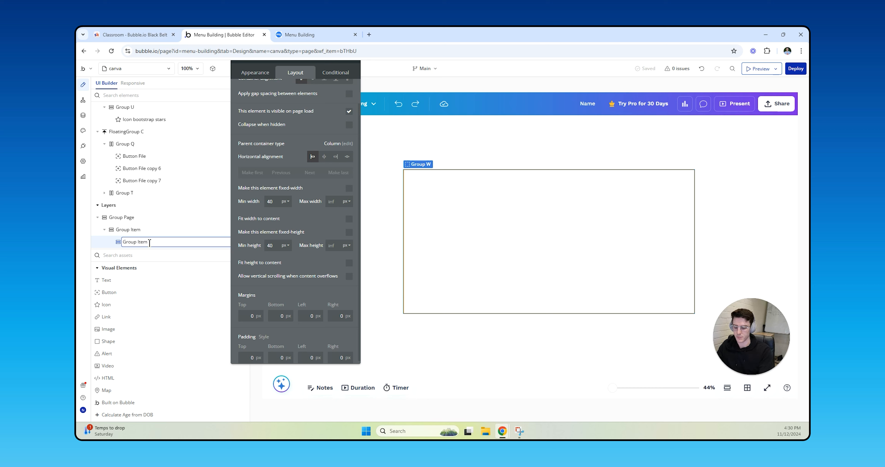
pyautogui.write('ItemPage')
pyautogui.press('Return')
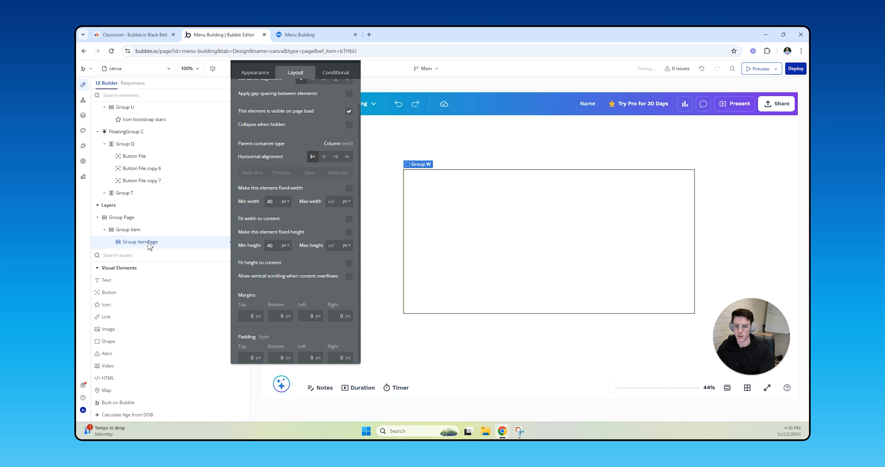
# - Set all four margins of Group ItemPage to 3 px
pyautogui.write('3')
pyautogui.press('Tab')
pyautogui.write('3')
pyautogui.press('Tab')
pyautogui.write('3')
pyautogui.press('Tab')
pyautogui.write('3')
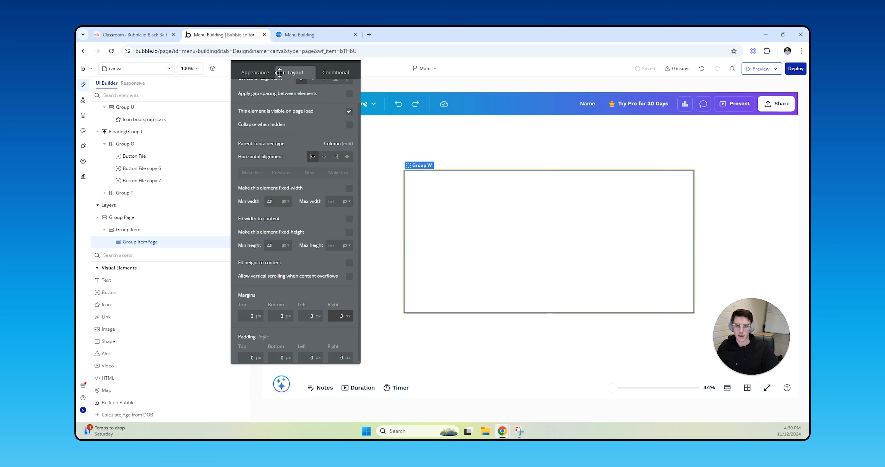
# - Give Group ItemPage an outset shadow with horizontal and vertical offsets of 1
pyautogui.click(265, 73)
pyautogui.click(300, 266)
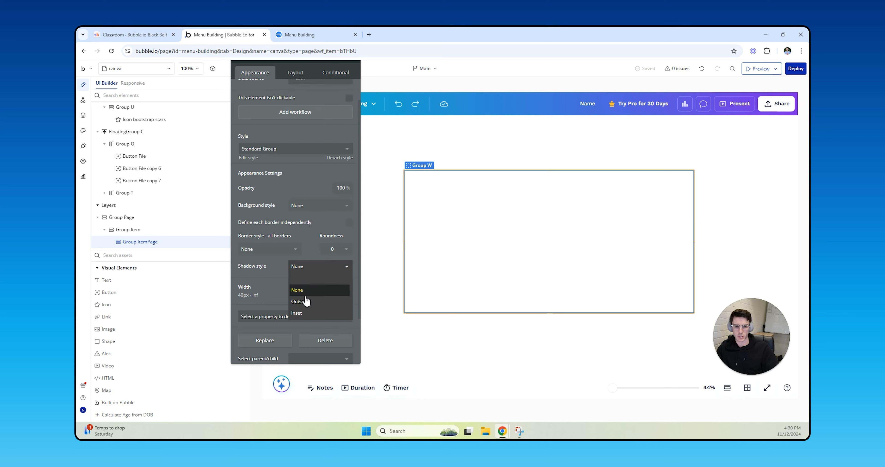
pyautogui.click(306, 301)
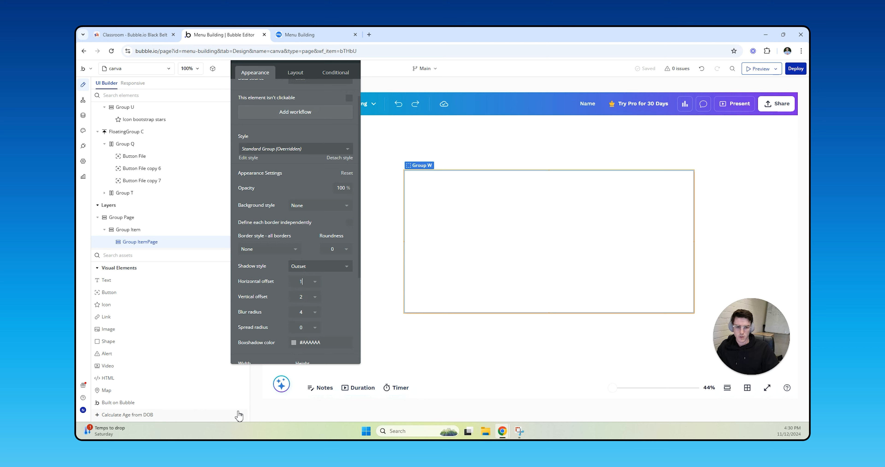
pyautogui.click(297, 301)
pyautogui.write('1')
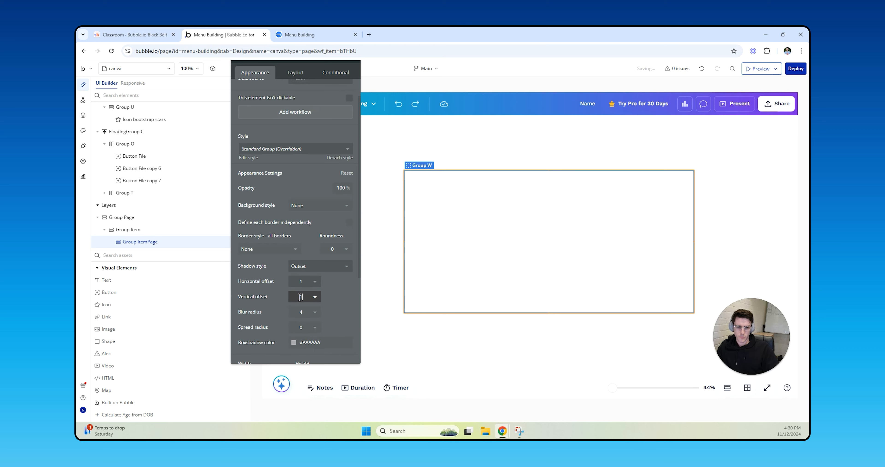
# - Set the opacity of Group ItemPage's box shadow color to 45%
pyautogui.click(313, 342)
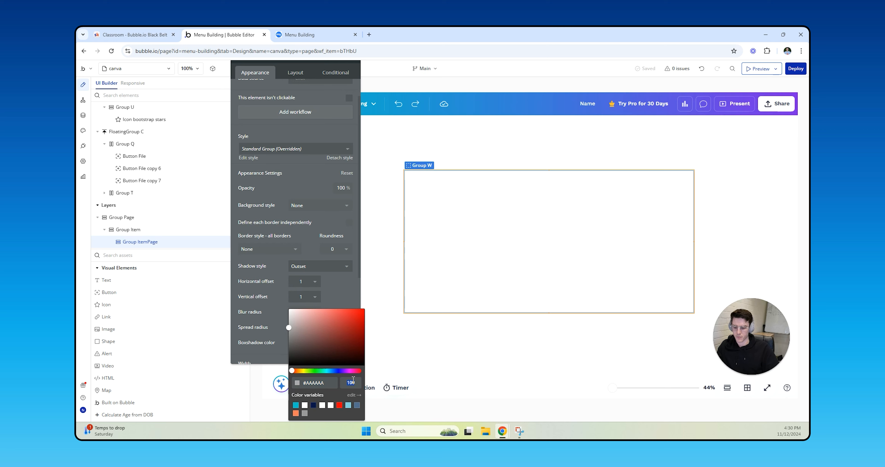
pyautogui.write('45')
pyautogui.scroll(-4, 353, 379)
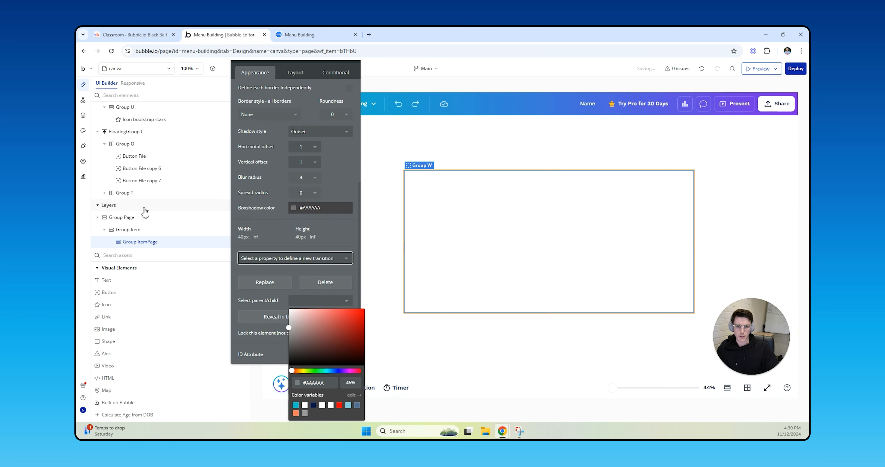
# - Give Group Item a solid border on all sides
pyautogui.click(156, 235)
pyautogui.scroll(3, 291, 206)
pyautogui.click(292, 230)
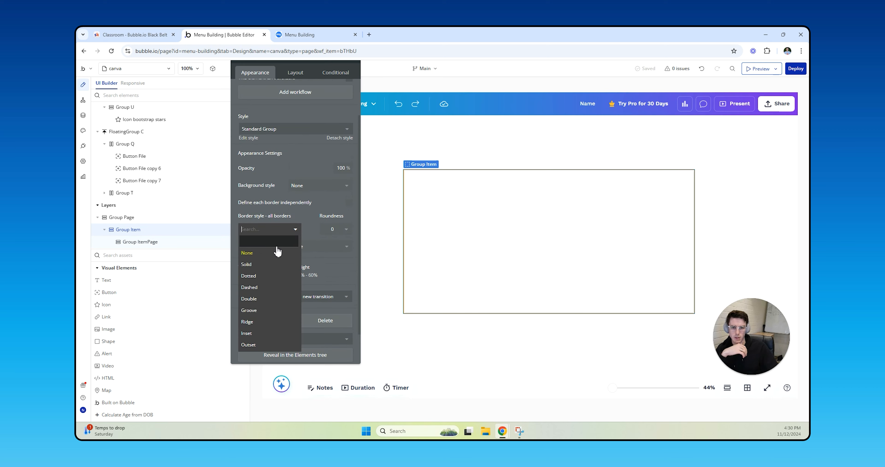
pyautogui.click(285, 256)
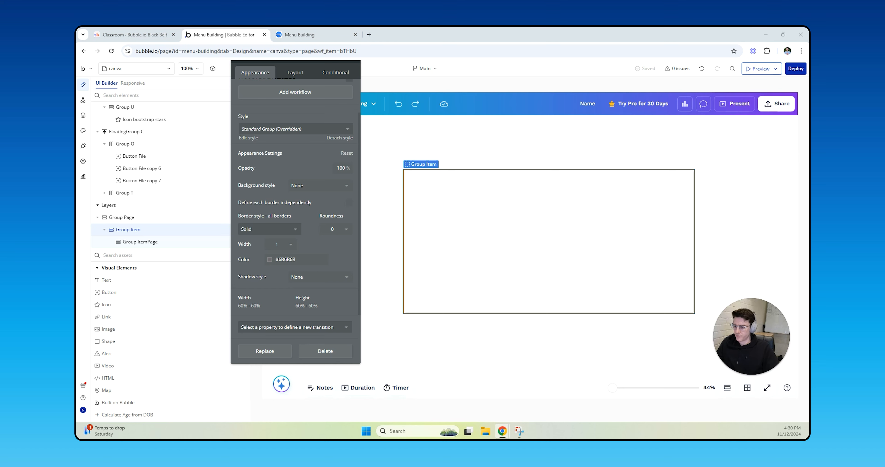
pyautogui.hotkey('alt', 'Tab')
pyautogui.press('super+shift+s')
pyautogui.press('Escape')
pyautogui.hotkey('alt', 'Tab')
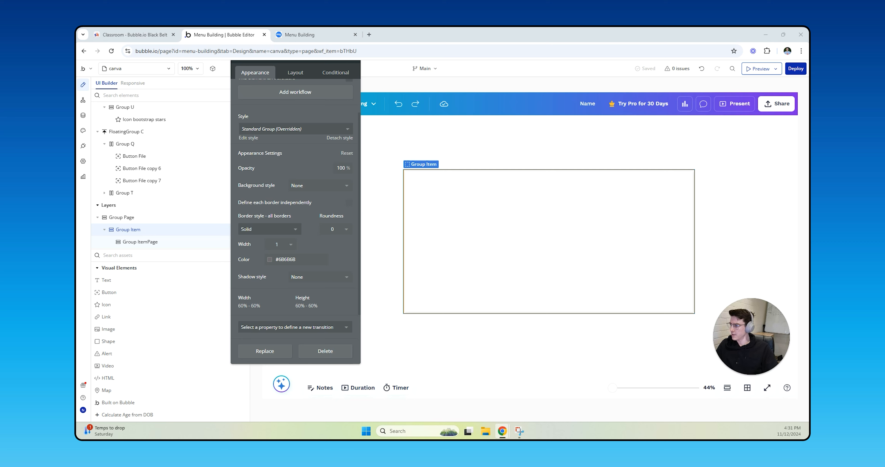
# - Set Group Item's border color to #8B3DFF and deselect the group by selecting Group Page
pyautogui.click(301, 260)
pyautogui.write('8B3DFF')
pyautogui.click(251, 277)
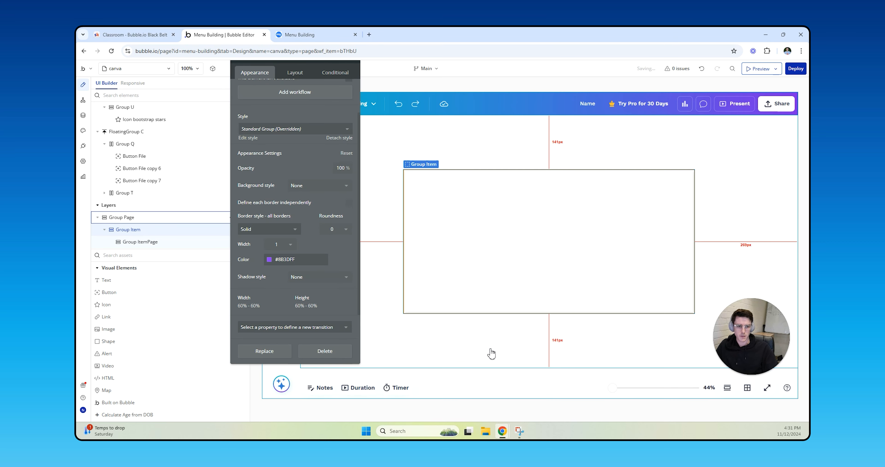
pyautogui.click(470, 342)
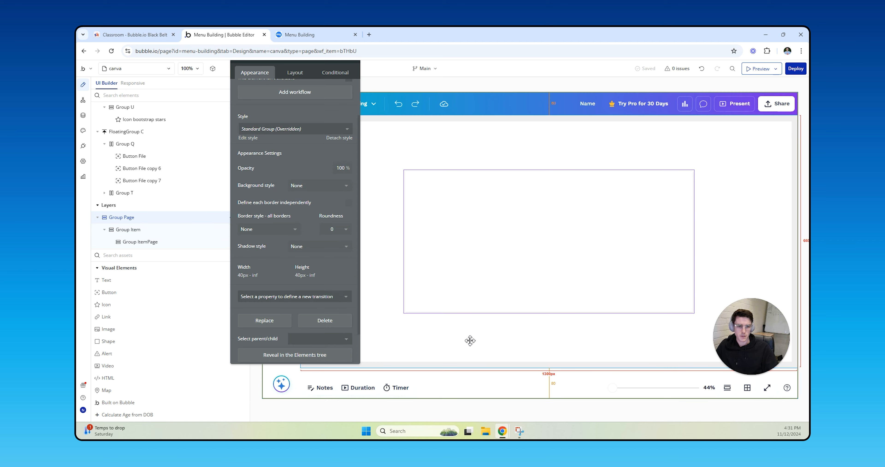
# - Set Group Item's border width to 2 and check the page frame on the canvas
pyautogui.click(142, 229)
pyautogui.click(283, 245)
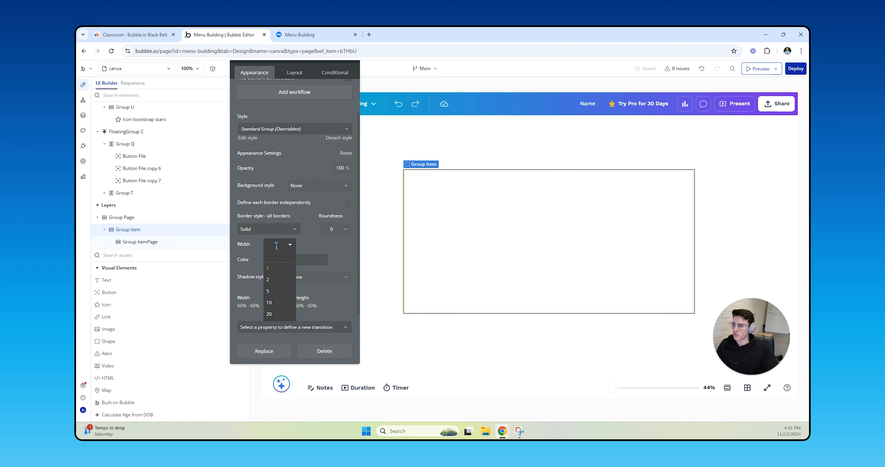
pyautogui.click(461, 337)
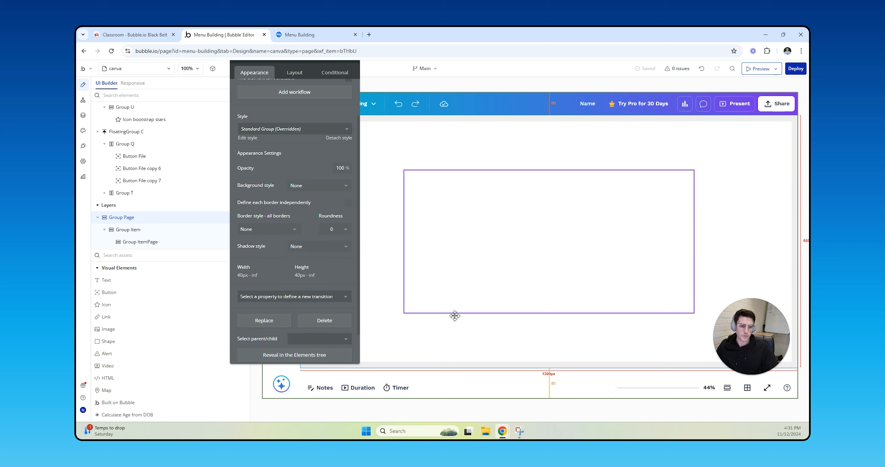
pyautogui.click(451, 294)
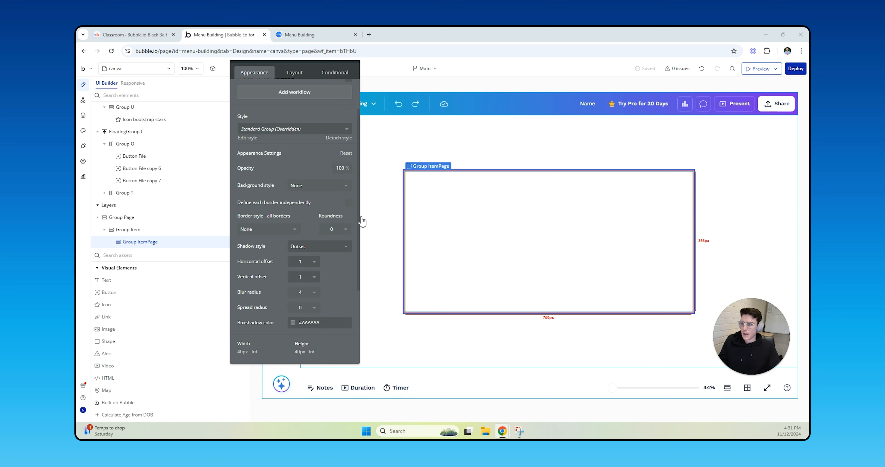
# - Give Group Item an outset shadow with horizontal and vertical offsets of 0
pyautogui.click(159, 229)
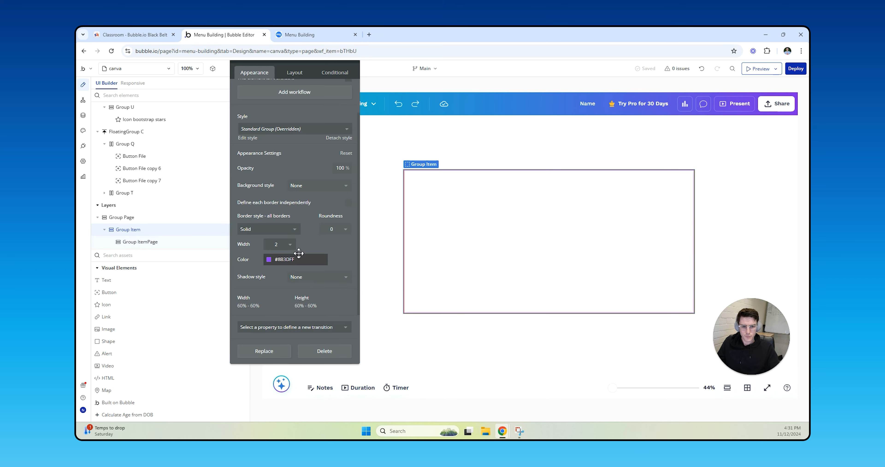
pyautogui.click(309, 279)
pyautogui.click(309, 314)
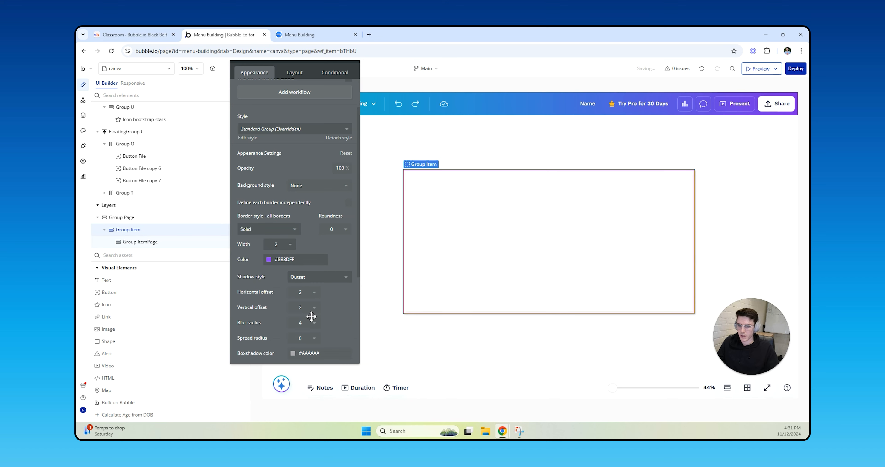
pyautogui.click(301, 292)
pyautogui.write('0')
pyautogui.click(300, 308)
pyautogui.write('0')
pyautogui.click(326, 307)
pyautogui.scroll(1, 336, 310)
pyautogui.scroll(-2, 347, 308)
pyautogui.click(372, 284)
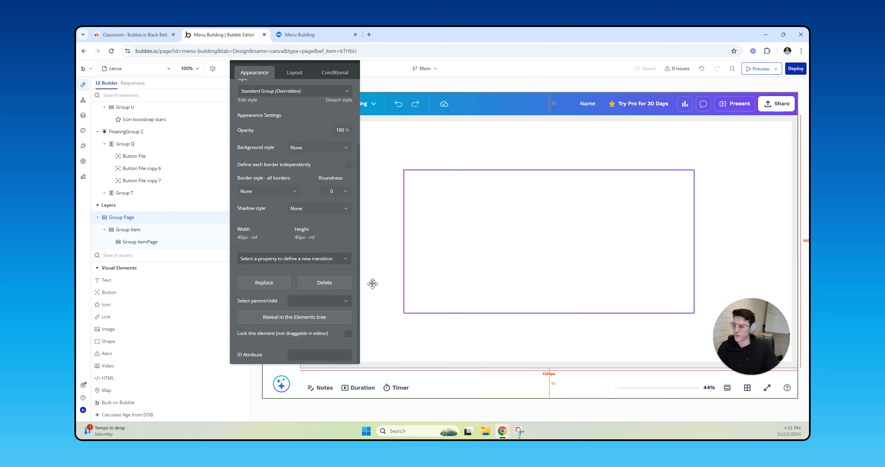
pyautogui.click(424, 253)
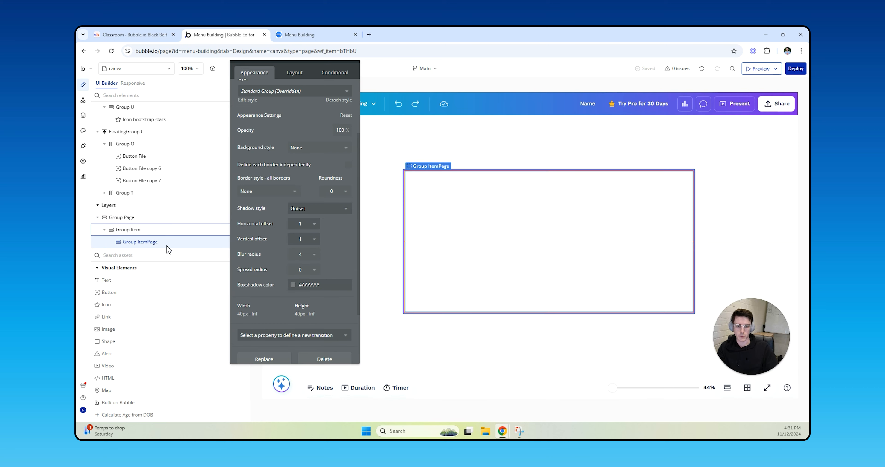
# - Set Group Item's shadow spread radius to 4 and its box shadow color opacity to 25%, then close the property editor
pyautogui.click(148, 233)
pyautogui.click(302, 285)
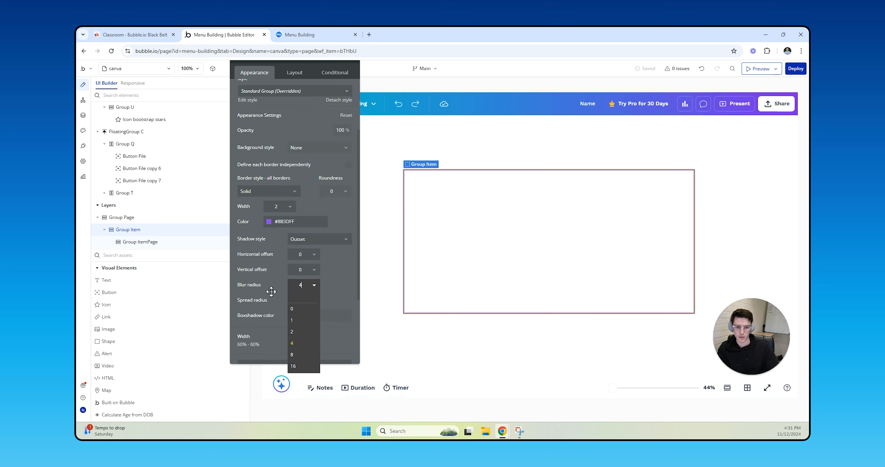
pyautogui.click(289, 288)
pyautogui.click(300, 300)
pyautogui.write('4')
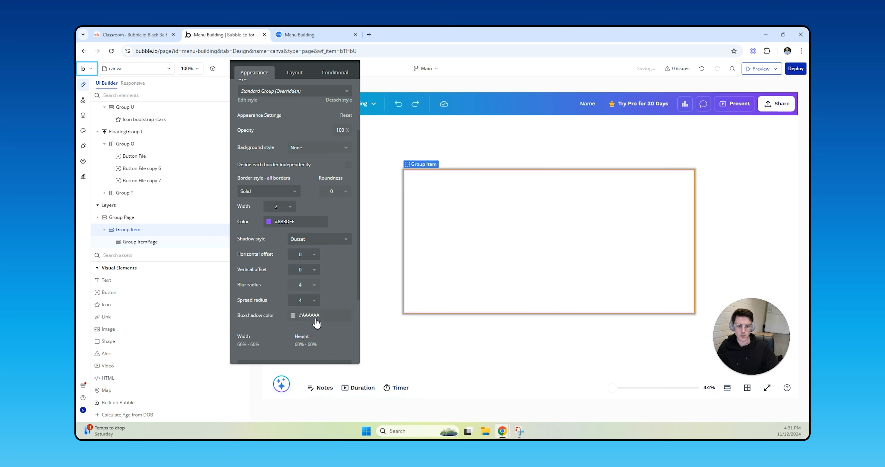
pyautogui.click(303, 315)
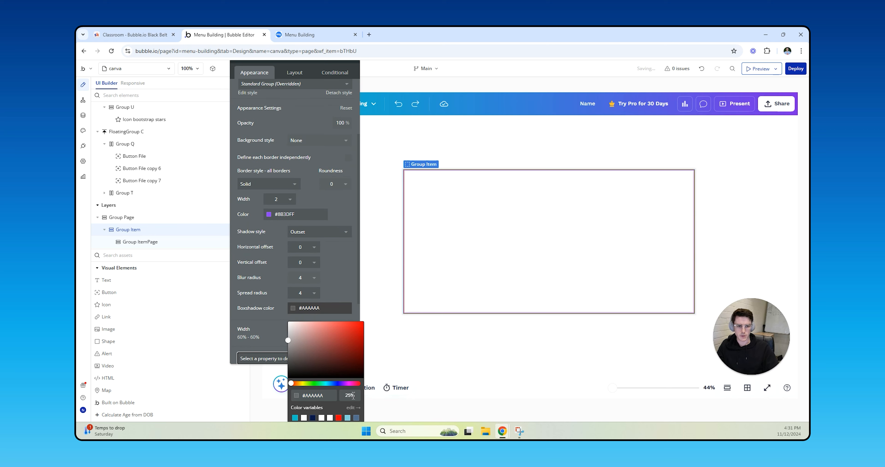
pyautogui.click(510, 358)
pyautogui.moveTo(349, 73); pyautogui.dragTo(350, 135)
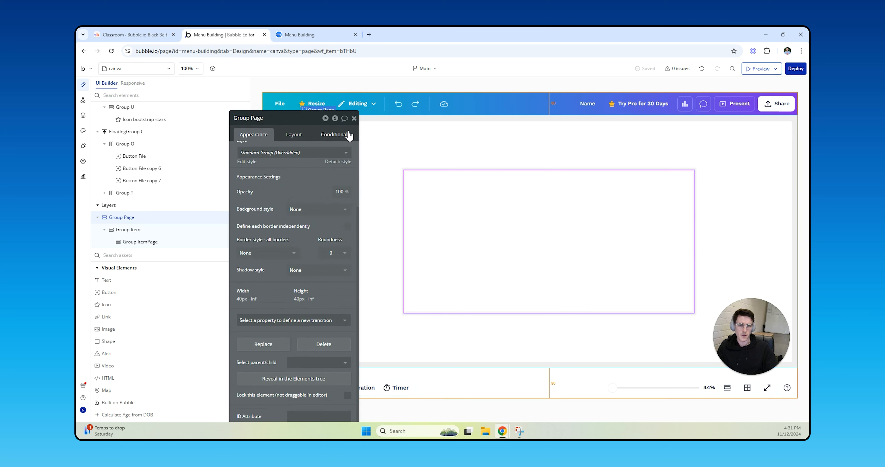
pyautogui.click(354, 118)
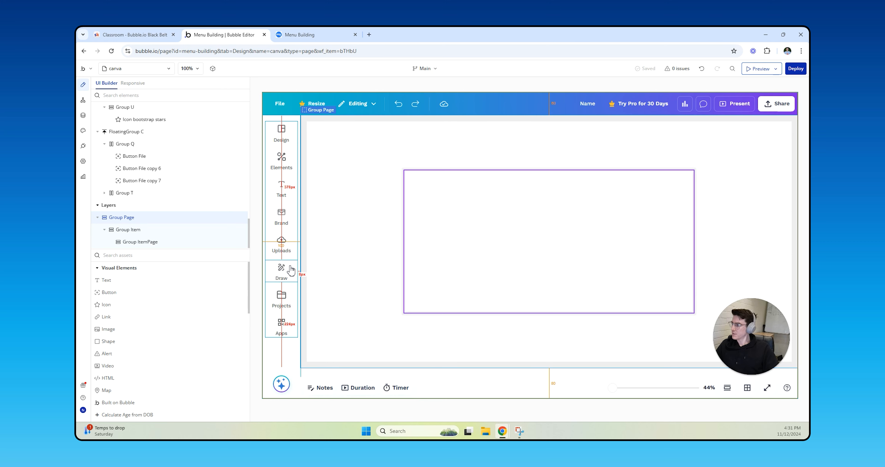
# - Select all eight side navigation labels, from Apps up to Design, and set their font size to 12px
pyautogui.click(286, 332)
pyautogui.keyDown('shift'); pyautogui.click(281, 305); pyautogui.keyUp('shift')
pyautogui.keyDown('shift'); pyautogui.click(280, 277); pyautogui.keyUp('shift')
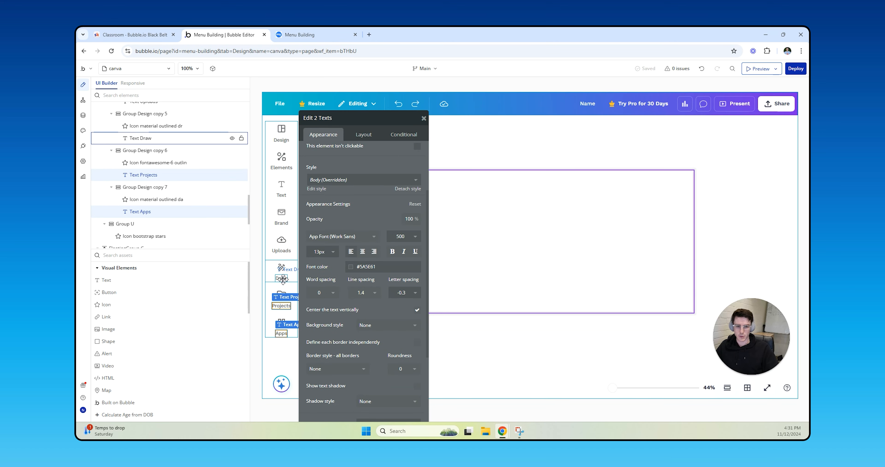
pyautogui.keyDown('shift'); pyautogui.click(281, 250); pyautogui.keyUp('shift')
pyautogui.keyDown('shift'); pyautogui.click(281, 223); pyautogui.keyUp('shift')
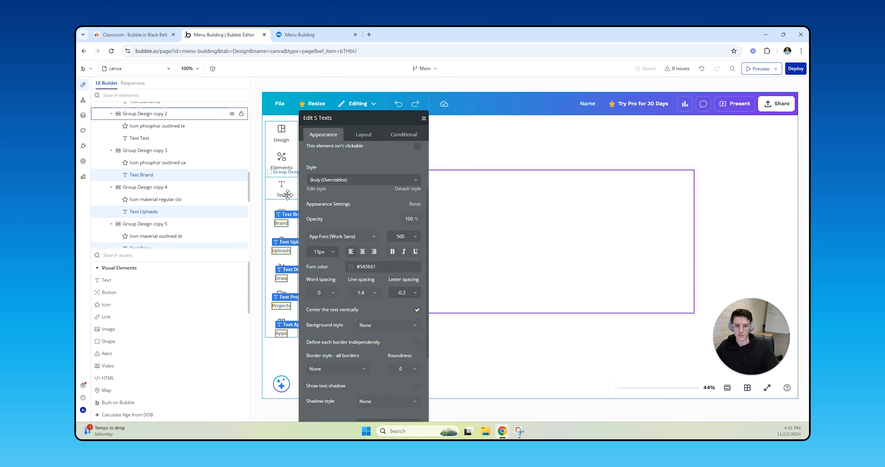
pyautogui.keyDown('shift'); pyautogui.click(288, 196); pyautogui.keyUp('shift')
pyautogui.keyDown('shift'); pyautogui.click(287, 198); pyautogui.keyUp('shift')
pyautogui.keyDown('shift'); pyautogui.click(281, 167); pyautogui.keyUp('shift')
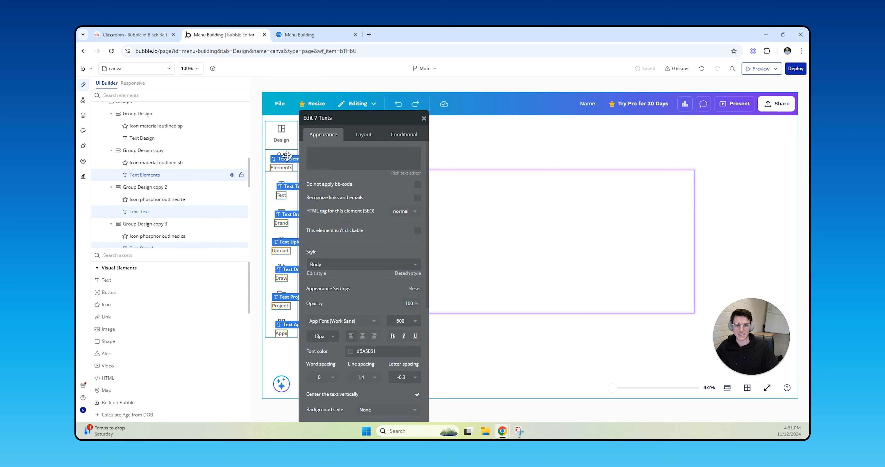
pyautogui.keyDown('shift'); pyautogui.click(286, 141); pyautogui.keyUp('shift')
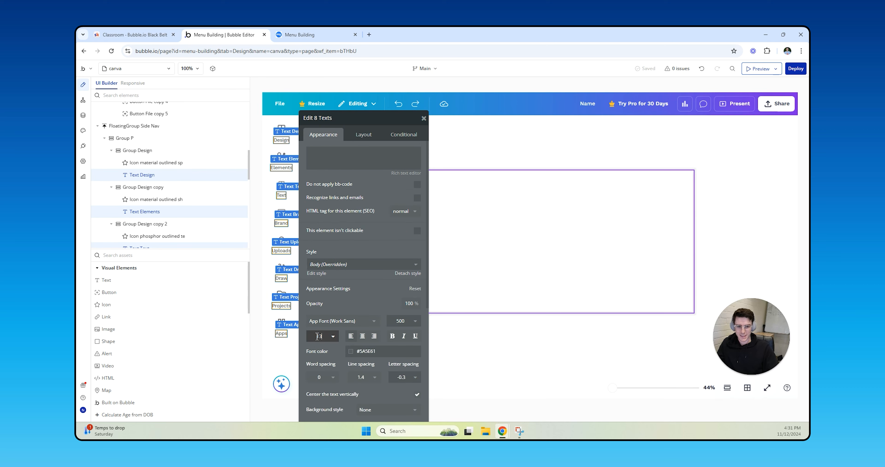
pyautogui.press('Return')
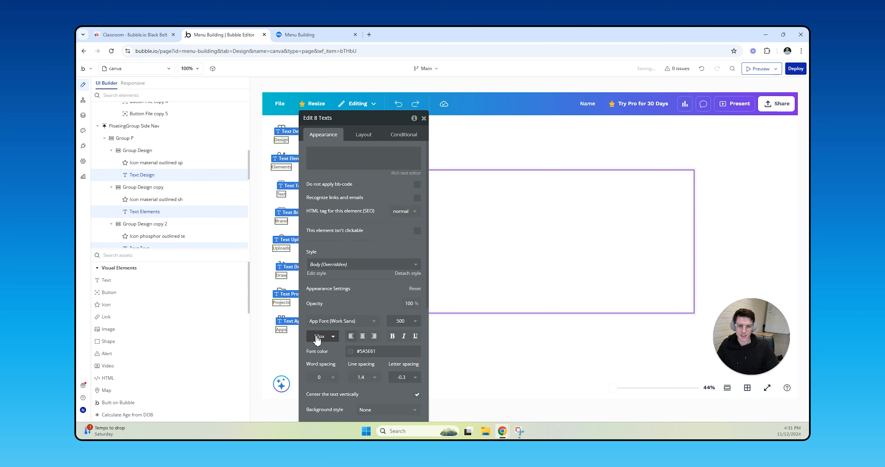
# - Reduce the font size of the eight side navigation labels to 11px
pyautogui.click(317, 336)
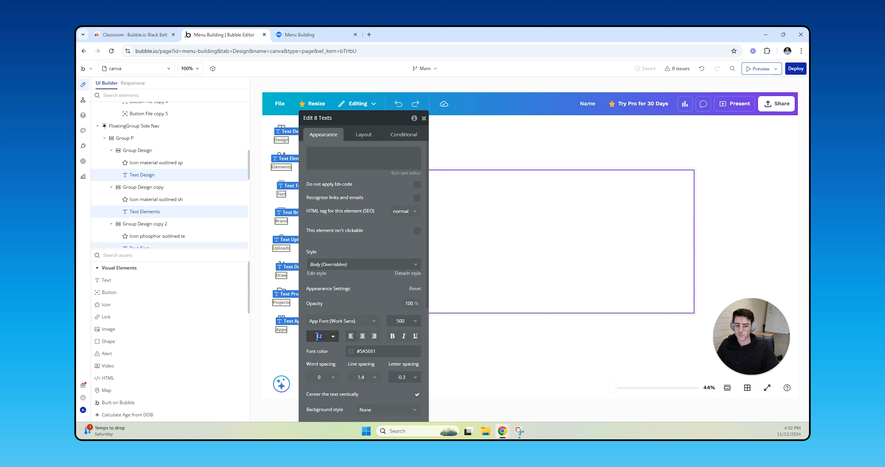
pyautogui.write('115')
pyautogui.press('Return')
pyautogui.click(317, 337)
pyautogui.write('11')
pyautogui.press('Return')
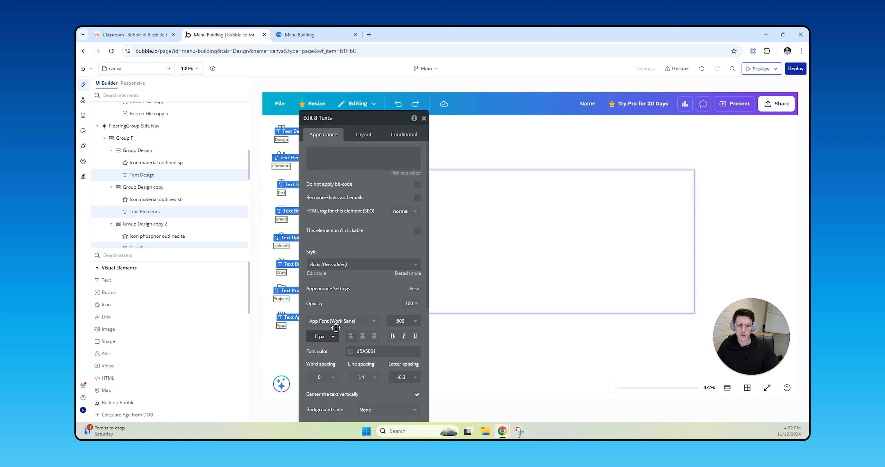
# - Set the font weight of the eight side navigation labels to 600 and deselect them
pyautogui.moveTo(376, 297); pyautogui.dragTo(575, 299)
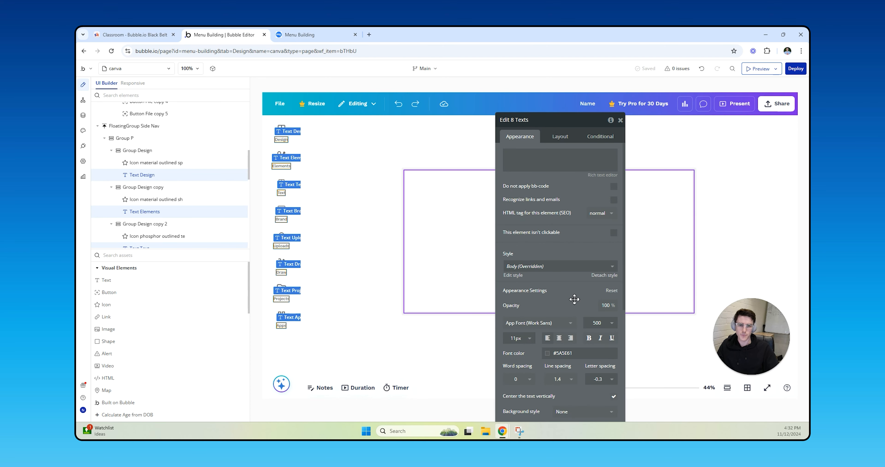
pyautogui.click(610, 323)
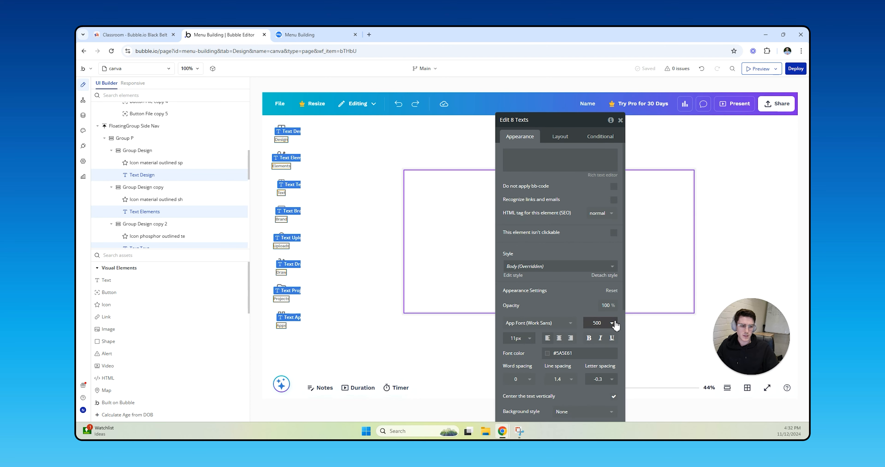
pyautogui.click(596, 404)
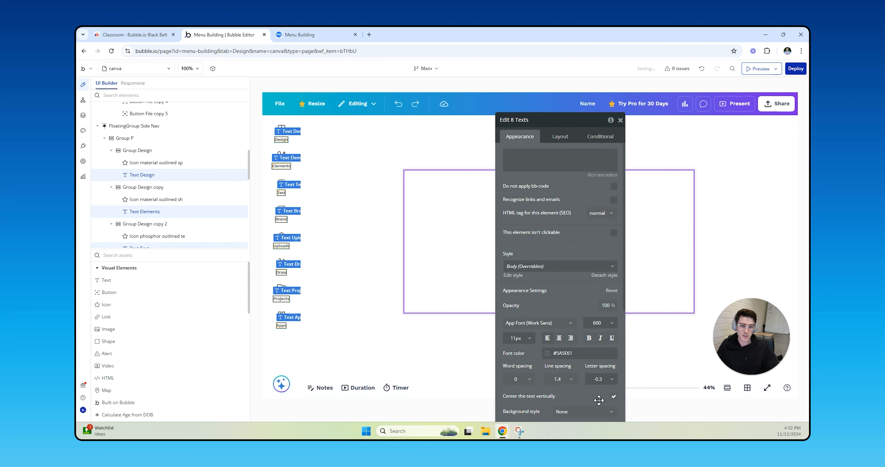
pyautogui.click(404, 322)
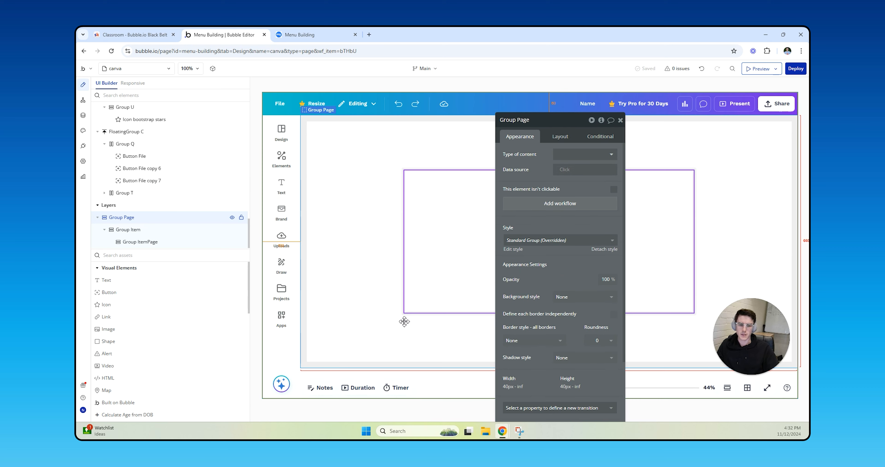
# - Select all eight side navigation icons and set their fixed width and height to 34 px
pyautogui.click(283, 317)
pyautogui.keyDown('shift'); pyautogui.click(284, 290); pyautogui.keyUp('shift')
pyautogui.keyDown('shift'); pyautogui.click(281, 262); pyautogui.keyUp('shift')
pyautogui.keyDown('shift'); pyautogui.click(281, 236); pyautogui.keyUp('shift')
pyautogui.keyDown('shift'); pyautogui.click(282, 208); pyautogui.keyUp('shift')
pyautogui.keyDown('shift'); pyautogui.click(283, 179); pyautogui.keyUp('shift')
pyautogui.keyDown('shift'); pyautogui.click(282, 156); pyautogui.keyUp('shift')
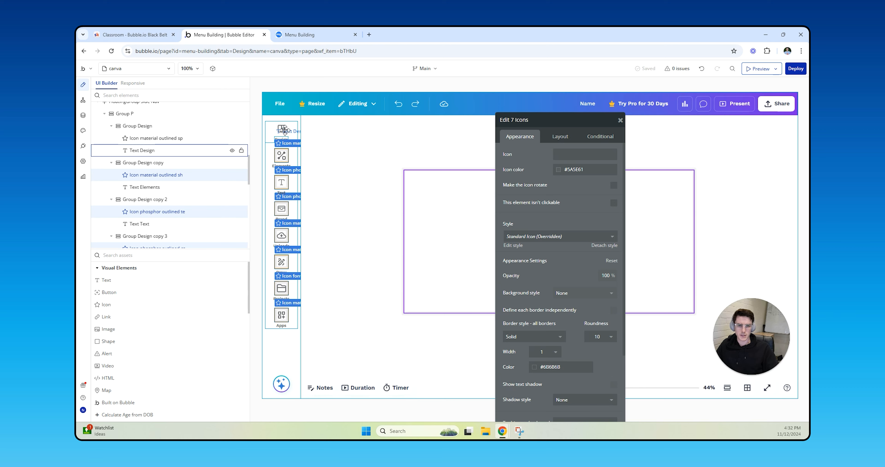
pyautogui.keyDown('shift'); pyautogui.click(285, 140); pyautogui.keyUp('shift')
pyautogui.keyDown('shift'); pyautogui.click(285, 141); pyautogui.keyUp('shift')
pyautogui.keyDown('shift'); pyautogui.click(285, 141); pyautogui.keyUp('shift')
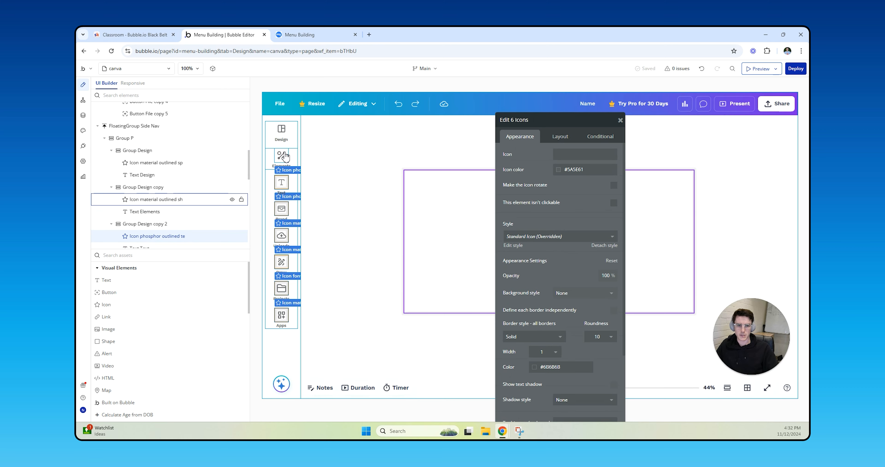
pyautogui.keyDown('shift'); pyautogui.click(284, 154); pyautogui.keyUp('shift')
pyautogui.keyDown('shift'); pyautogui.click(284, 128); pyautogui.keyUp('shift')
pyautogui.click(560, 136)
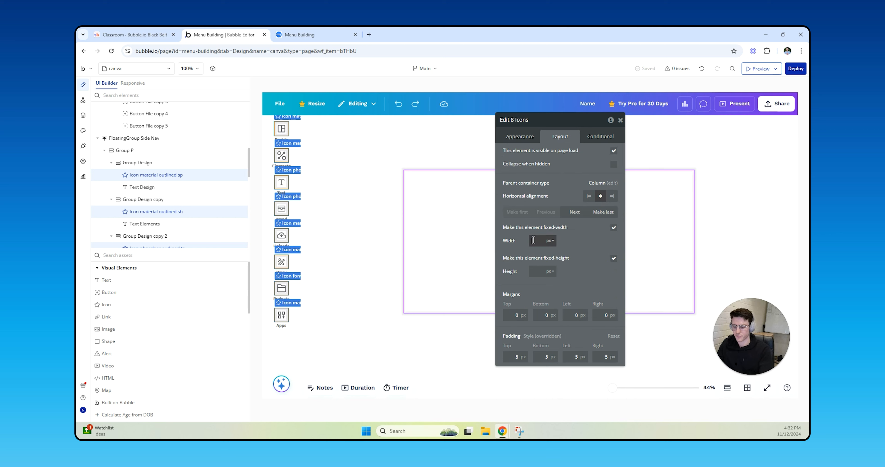
pyautogui.click(538, 271)
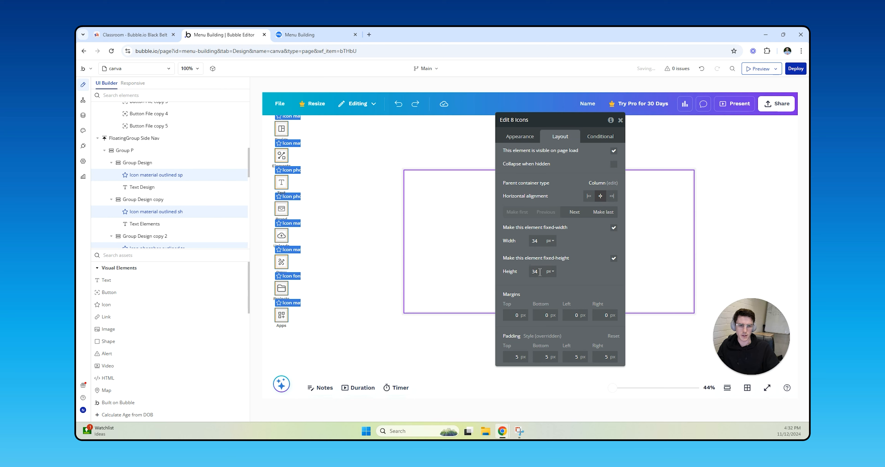
pyautogui.click(336, 280)
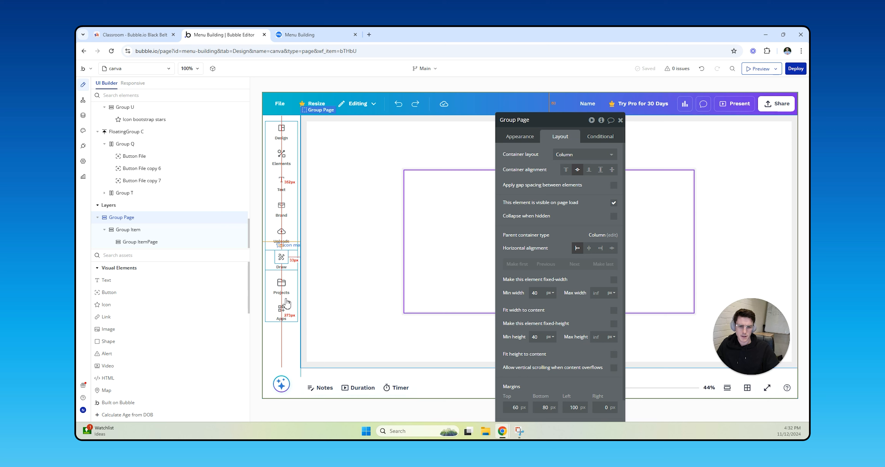
# - Reselect all eight side navigation labels and set their font size back to 12px
pyautogui.click(283, 322)
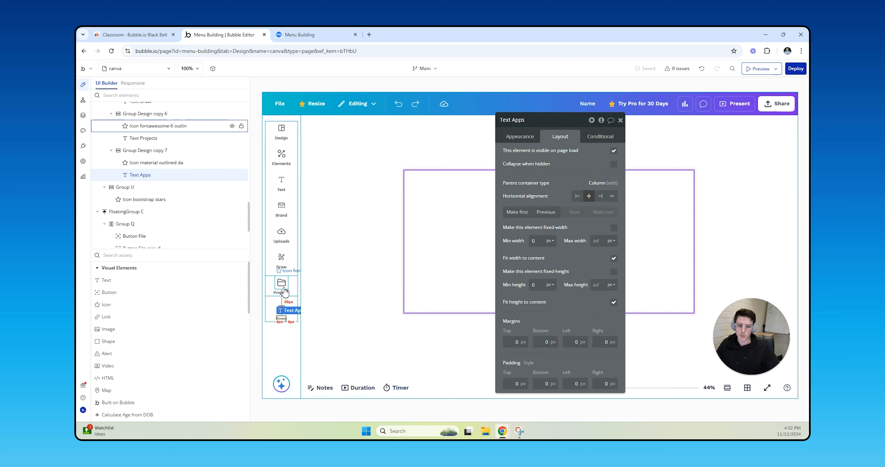
pyautogui.keyDown('shift'); pyautogui.click(280, 293); pyautogui.keyUp('shift')
pyautogui.keyDown('shift'); pyautogui.click(281, 267); pyautogui.keyUp('shift')
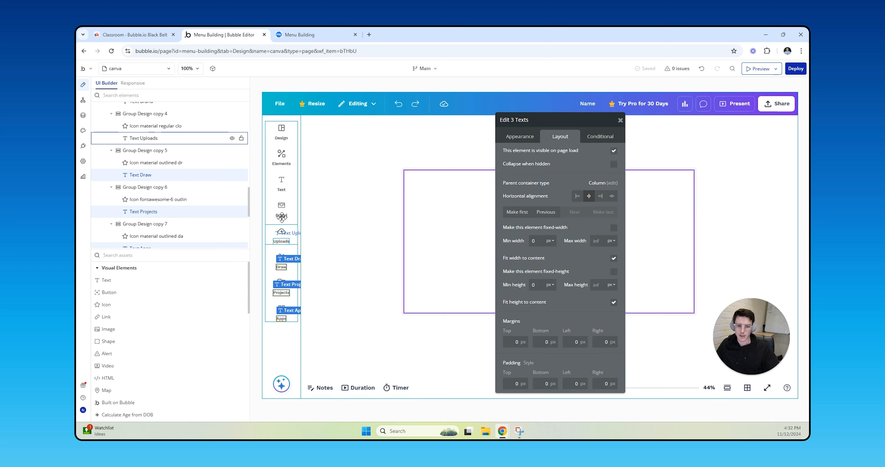
pyautogui.keyDown('shift'); pyautogui.click(280, 241); pyautogui.keyUp('shift')
pyautogui.keyDown('shift'); pyautogui.click(280, 215); pyautogui.keyUp('shift')
pyautogui.keyDown('shift'); pyautogui.click(281, 189); pyautogui.keyUp('shift')
pyautogui.keyDown('shift'); pyautogui.click(281, 164); pyautogui.keyUp('shift')
pyautogui.keyDown('shift'); pyautogui.click(281, 136); pyautogui.keyUp('shift')
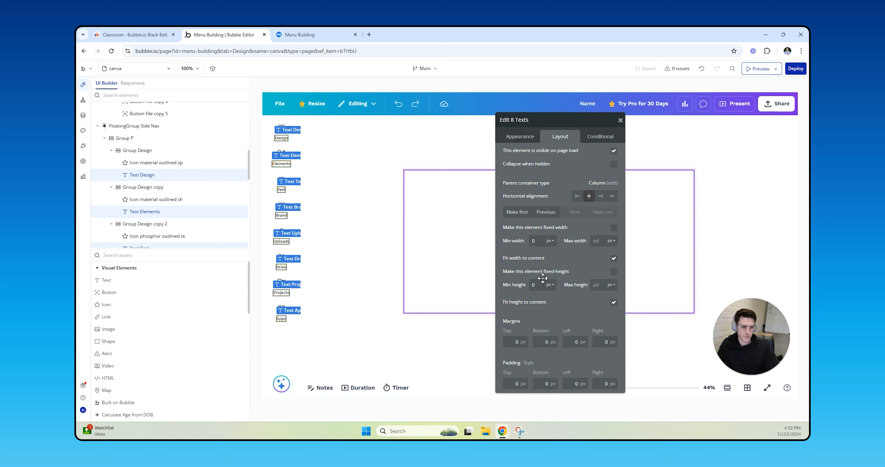
pyautogui.click(520, 137)
pyautogui.click(516, 339)
pyautogui.write('12')
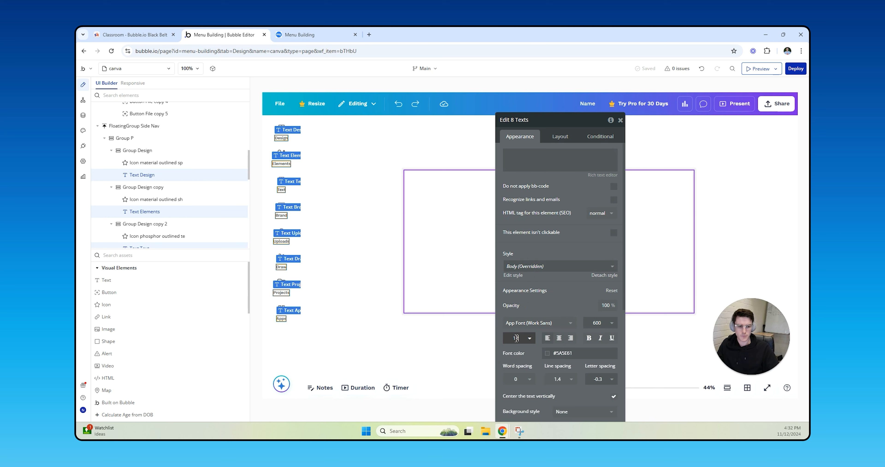
pyautogui.press('Return')
pyautogui.click(350, 341)
# - Set the row gap of Group P in the side navigation to 12 px and switch to the page preview
pyautogui.click(292, 343)
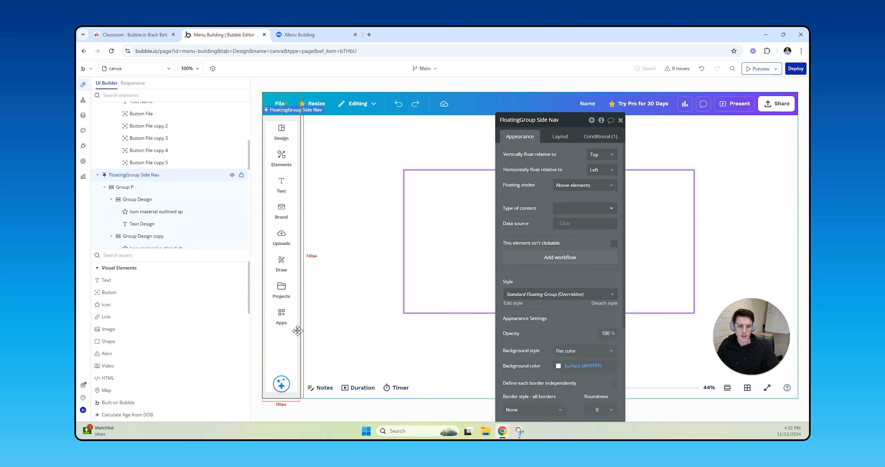
pyautogui.click(296, 322)
pyautogui.scroll(5, 148, 138)
pyautogui.click(123, 135)
pyautogui.click(560, 136)
pyautogui.click(615, 198)
pyautogui.write('12')
pyautogui.press('Tab')
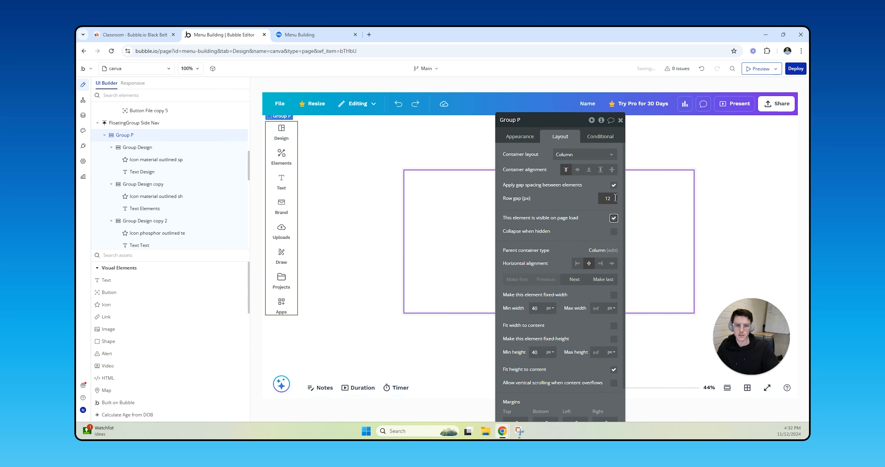
pyautogui.click(307, 34)
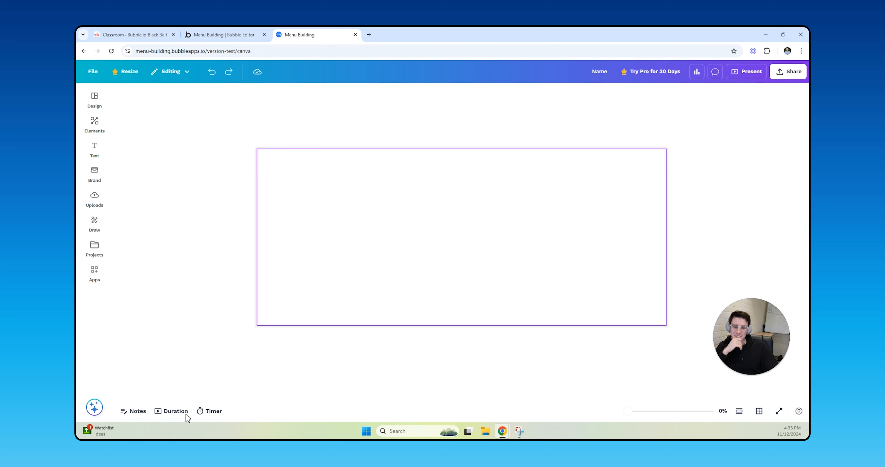
# - Return to the Bubble editor, select all eight side navigation item groups and set their row gap to 1 px
pyautogui.moveTo(628, 411)
pyautogui.mouseDown()
pyautogui.moveTo(695, 411)
pyautogui.moveTo(618, 418)
pyautogui.mouseUp()
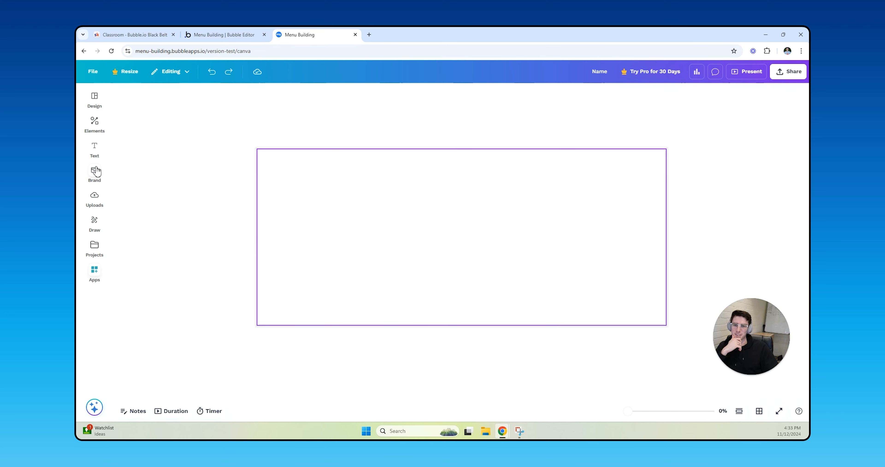
pyautogui.click(224, 34)
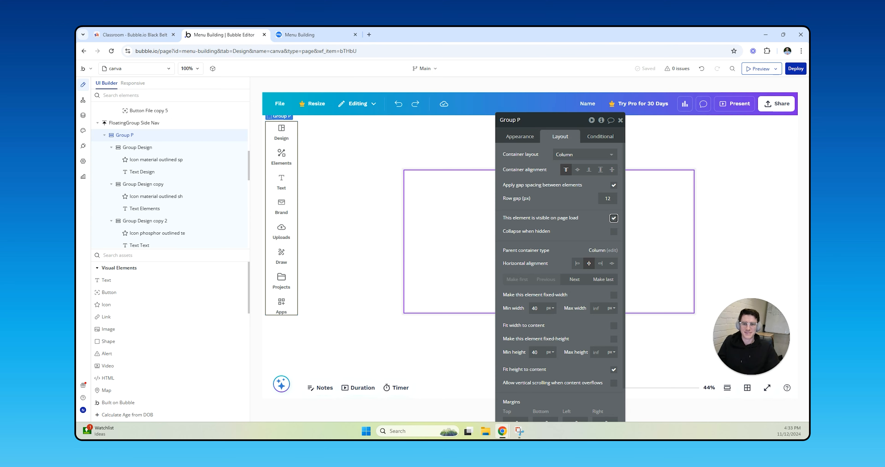
pyautogui.click(291, 133)
pyautogui.keyDown('shift'); pyautogui.click(291, 156); pyautogui.keyUp('shift')
pyautogui.keyDown('shift'); pyautogui.click(292, 182); pyautogui.keyUp('shift')
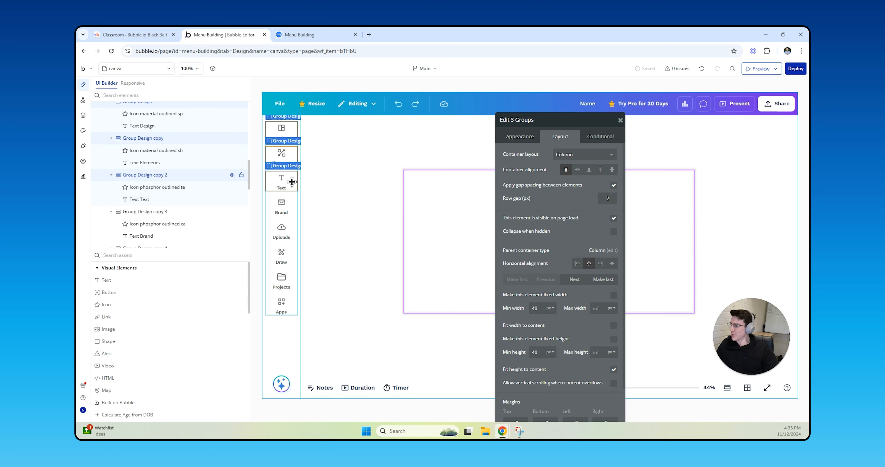
pyautogui.keyDown('shift'); pyautogui.click(290, 206); pyautogui.keyUp('shift')
pyautogui.keyDown('shift'); pyautogui.click(291, 231); pyautogui.keyUp('shift')
pyautogui.keyDown('shift'); pyautogui.click(291, 255); pyautogui.keyUp('shift')
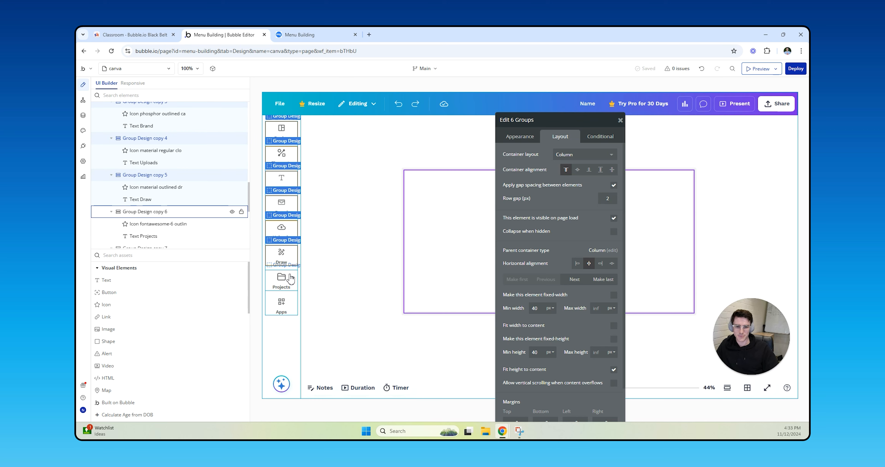
pyautogui.keyDown('shift'); pyautogui.click(290, 279); pyautogui.keyUp('shift')
pyautogui.keyDown('shift'); pyautogui.click(290, 301); pyautogui.keyUp('shift')
pyautogui.click(610, 198)
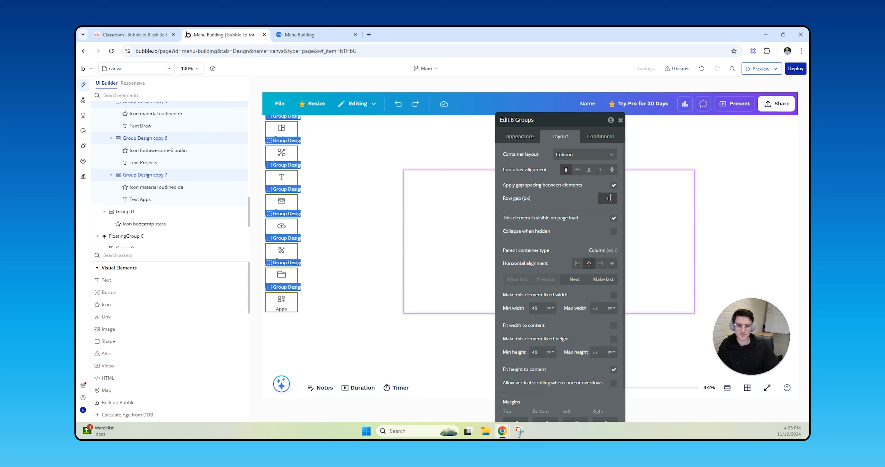
pyautogui.click(377, 223)
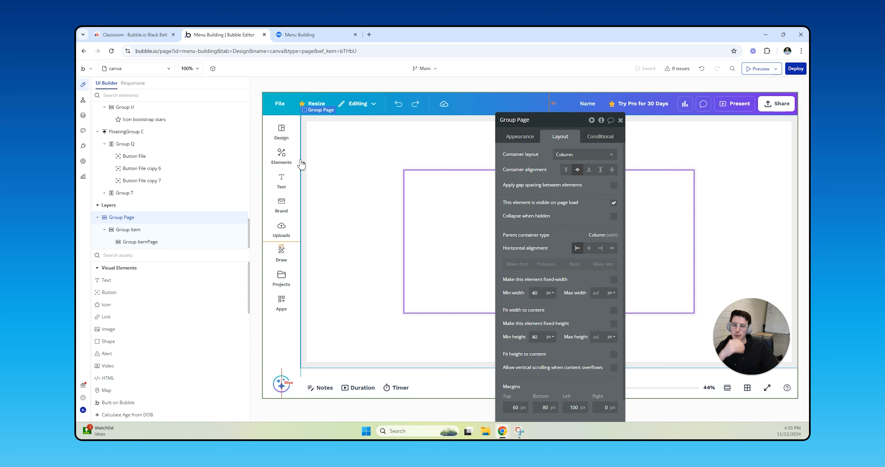
# - Select all eight side navigation labels, set their font weight to 500 and font size to 12px, and deselect them
pyautogui.click(281, 138)
pyautogui.keyDown('shift'); pyautogui.click(281, 162); pyautogui.keyUp('shift')
pyautogui.keyDown('shift'); pyautogui.click(282, 189); pyautogui.keyUp('shift')
pyautogui.keyDown('shift'); pyautogui.click(281, 210); pyautogui.keyUp('shift')
pyautogui.keyDown('shift'); pyautogui.click(281, 235); pyautogui.keyUp('shift')
pyautogui.keyDown('shift'); pyautogui.click(281, 260); pyautogui.keyUp('shift')
pyautogui.keyDown('shift'); pyautogui.click(280, 284); pyautogui.keyUp('shift')
pyautogui.keyDown('shift'); pyautogui.click(281, 308); pyautogui.keyUp('shift')
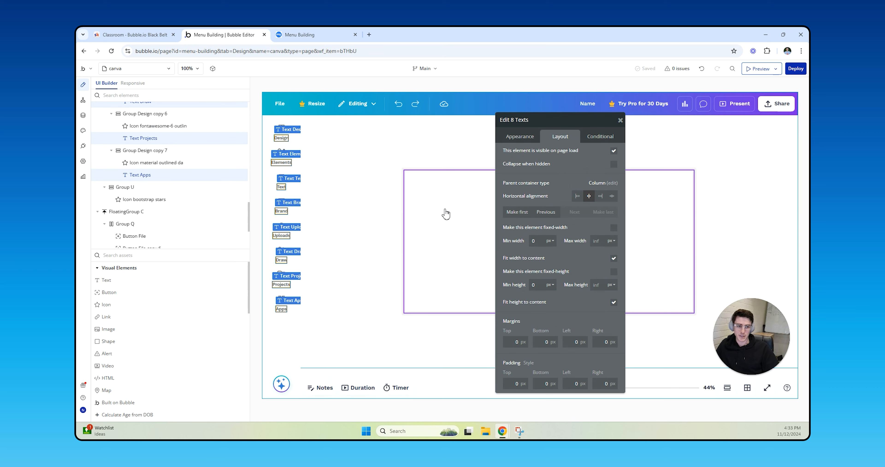
pyautogui.click(530, 138)
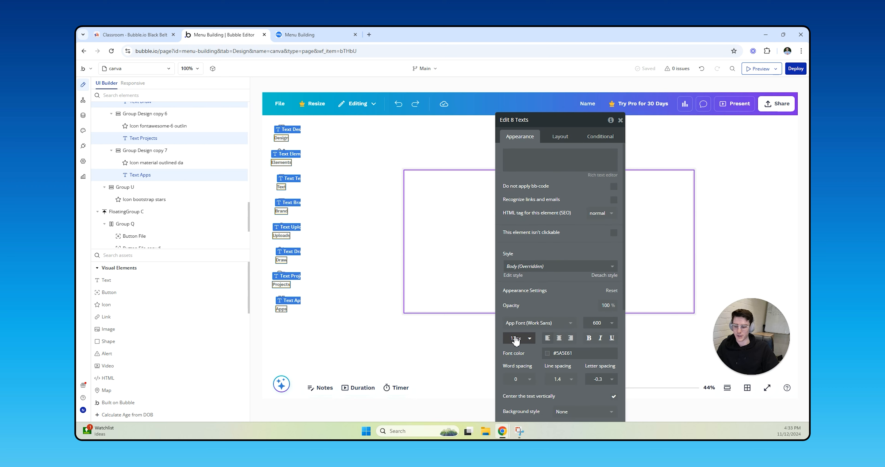
pyautogui.click(601, 323)
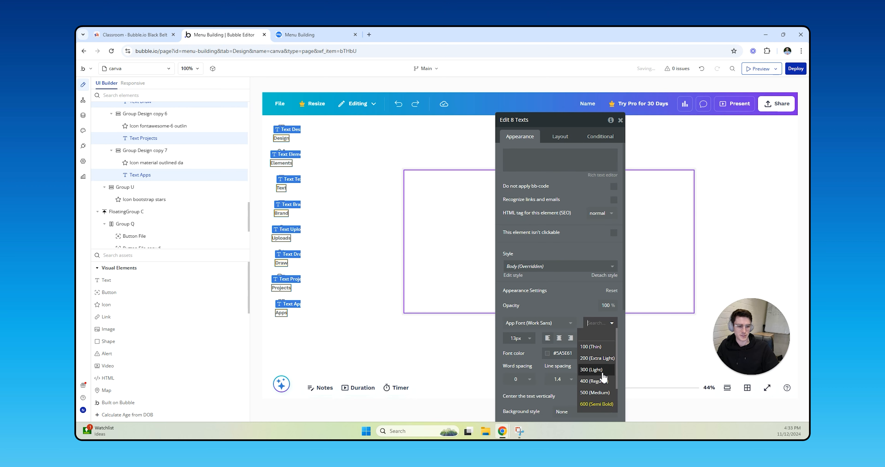
pyautogui.click(601, 392)
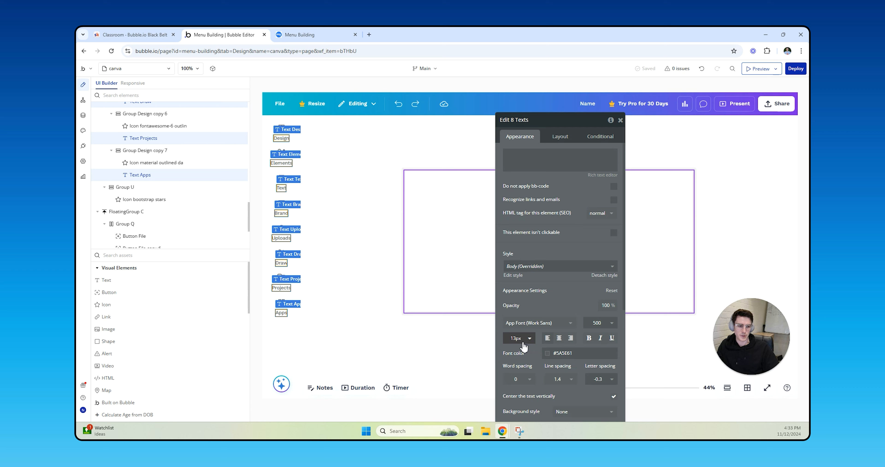
pyautogui.press('Return')
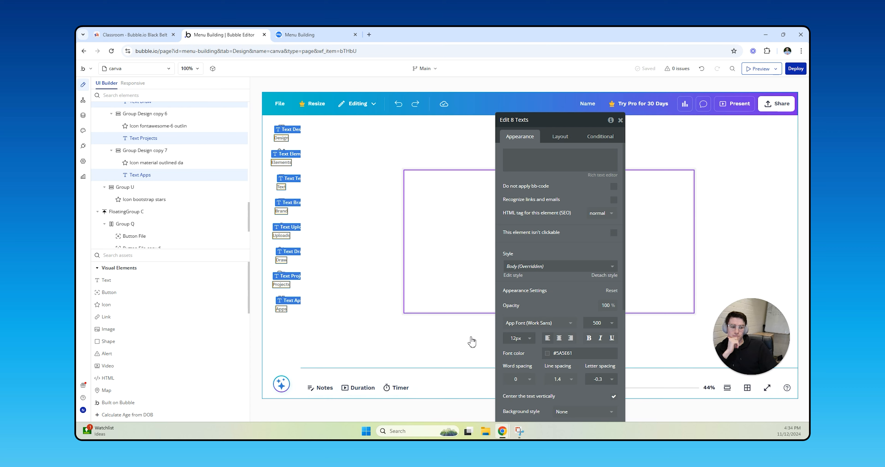
pyautogui.click(463, 340)
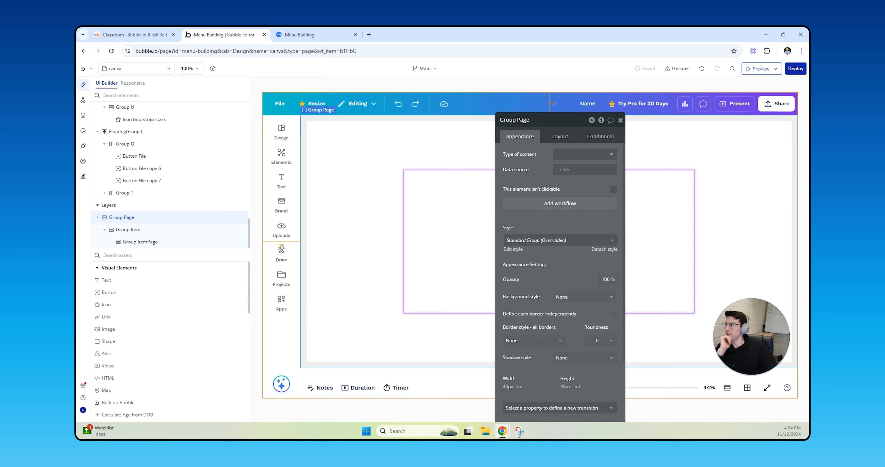
# - Refresh the page preview and compare its side navigation and canvas with the original Canva presentation editor
pyautogui.click(348, 32)
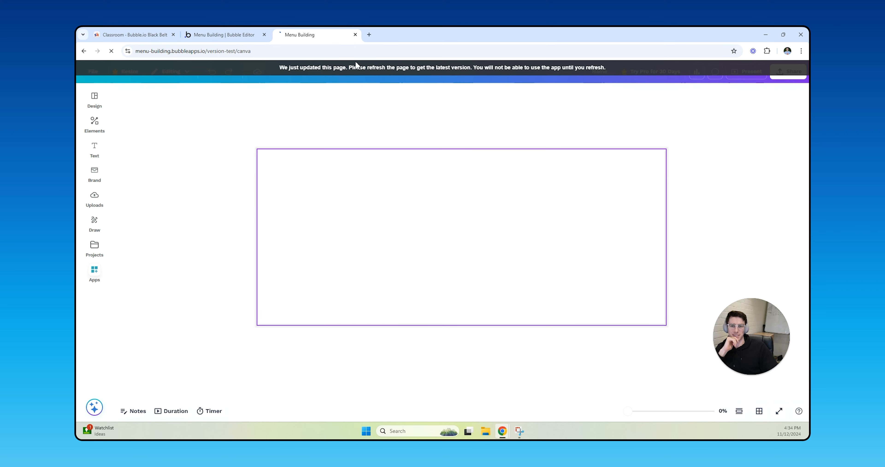
pyautogui.moveTo(76, 161); pyautogui.dragTo(264, 36)
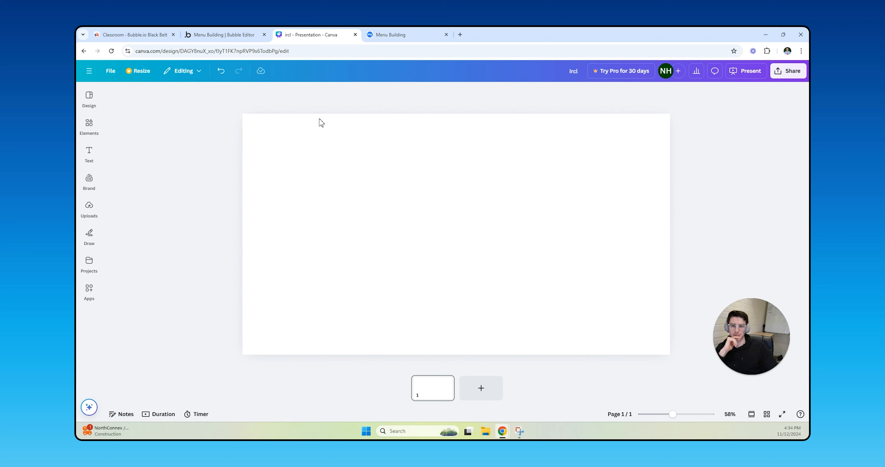
pyautogui.click(382, 31)
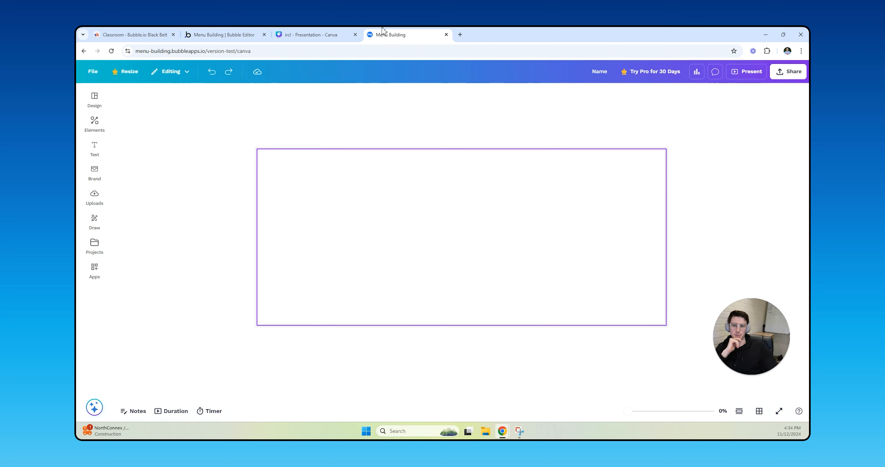
pyautogui.click(294, 31)
pyautogui.click(386, 31)
pyautogui.click(346, 31)
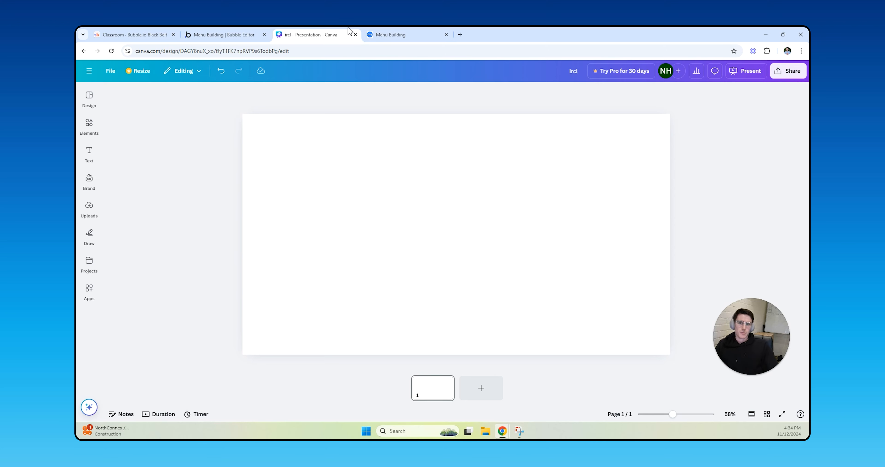
pyautogui.click(412, 32)
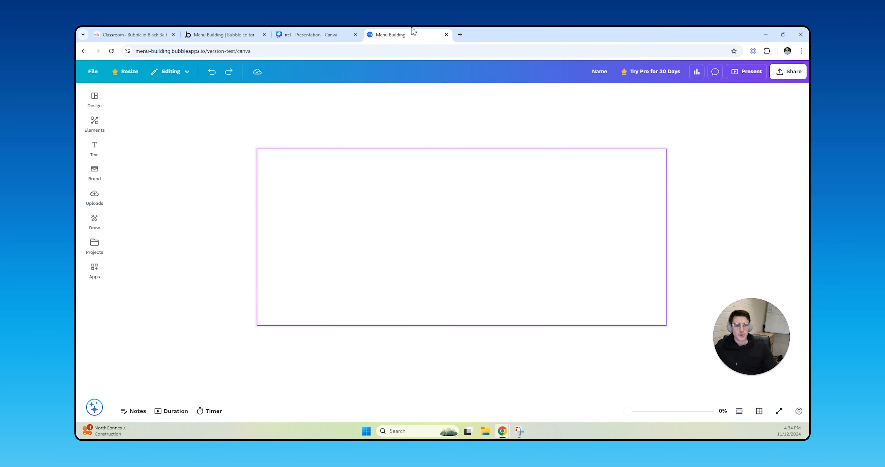
pyautogui.click(342, 32)
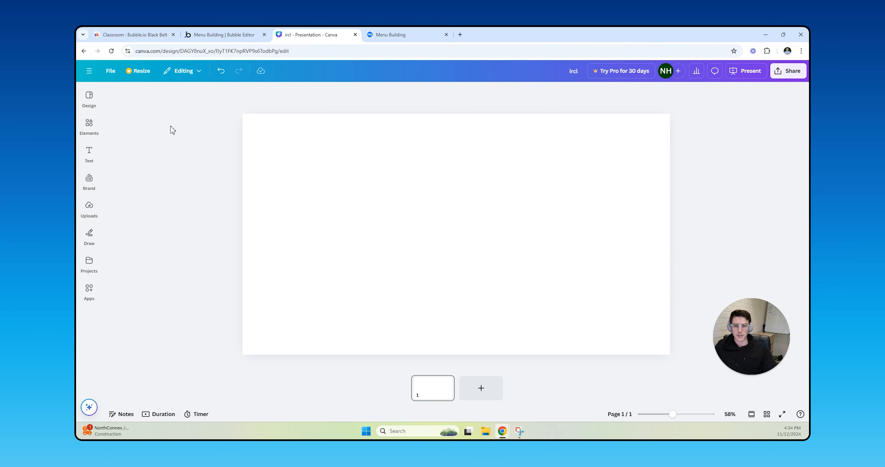
# - Examine how Canva's side navigation items such as Uploads, Text and Projects highlight and open their content, and return to the page preview
pyautogui.click(90, 99)
pyautogui.click(89, 290)
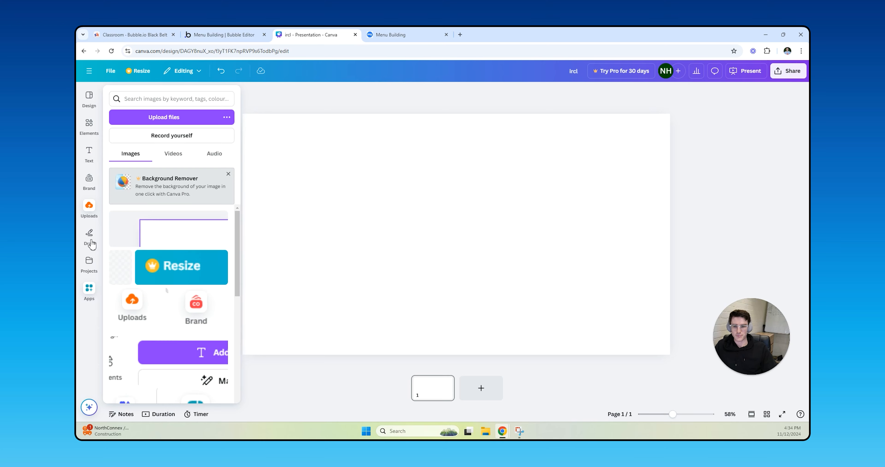
pyautogui.click(92, 103)
pyautogui.click(89, 127)
pyautogui.click(89, 155)
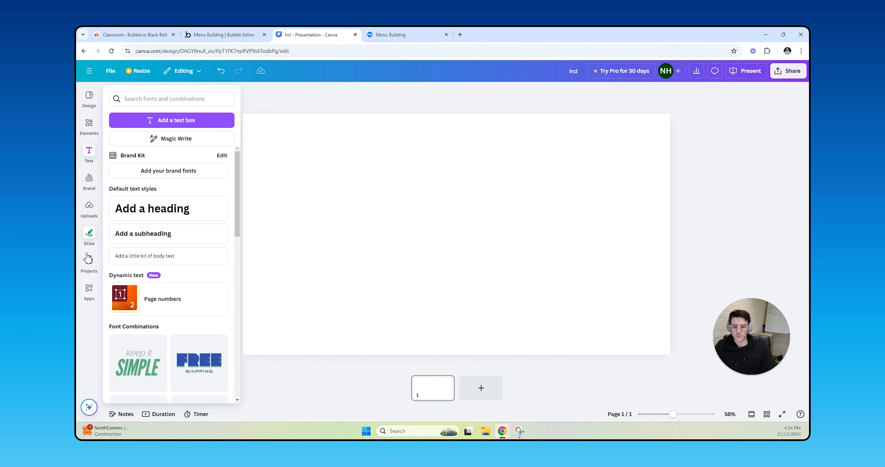
pyautogui.click(89, 264)
pyautogui.click(340, 393)
pyautogui.click(391, 32)
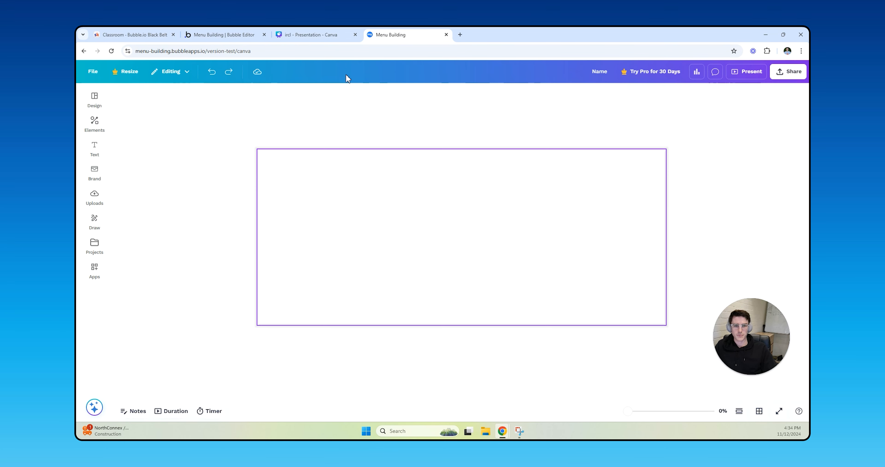